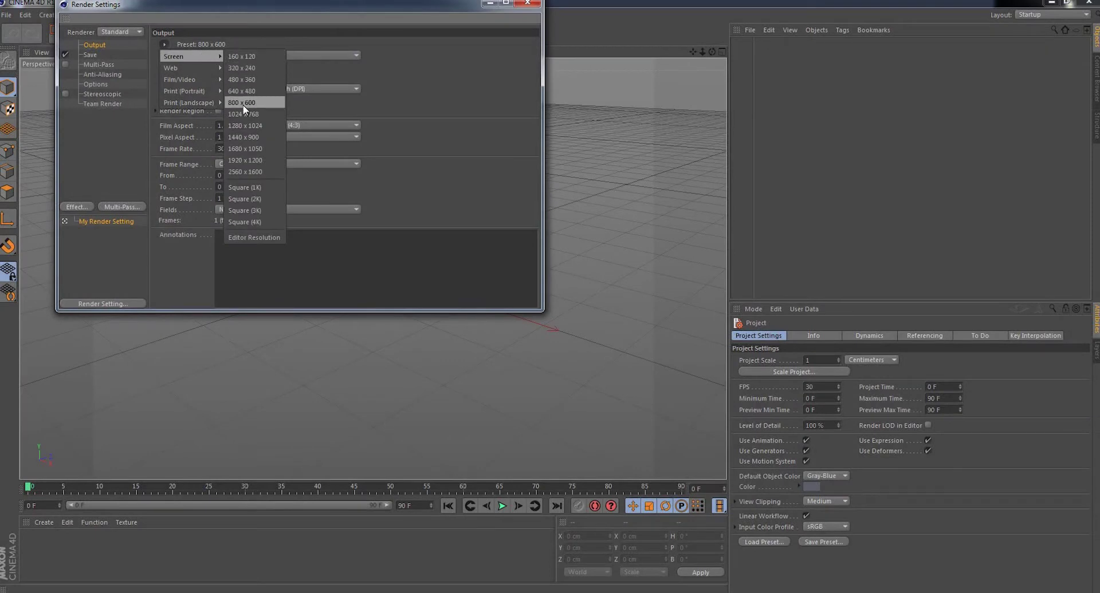
- Set the render output to the 1920 x 1200 preset and close Render Settings
click(248, 161)
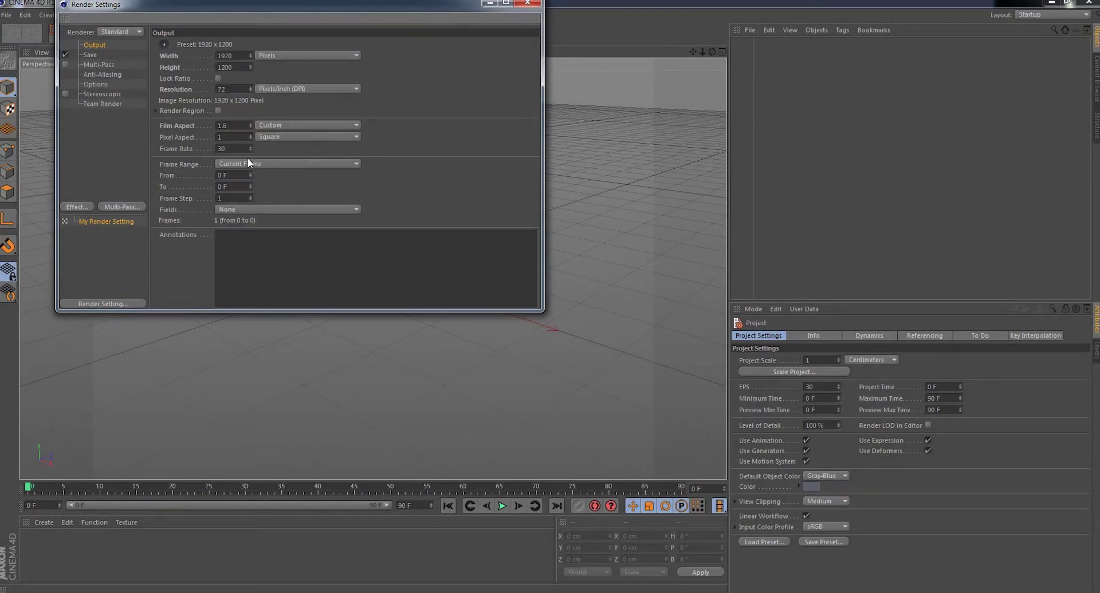
click(532, 3)
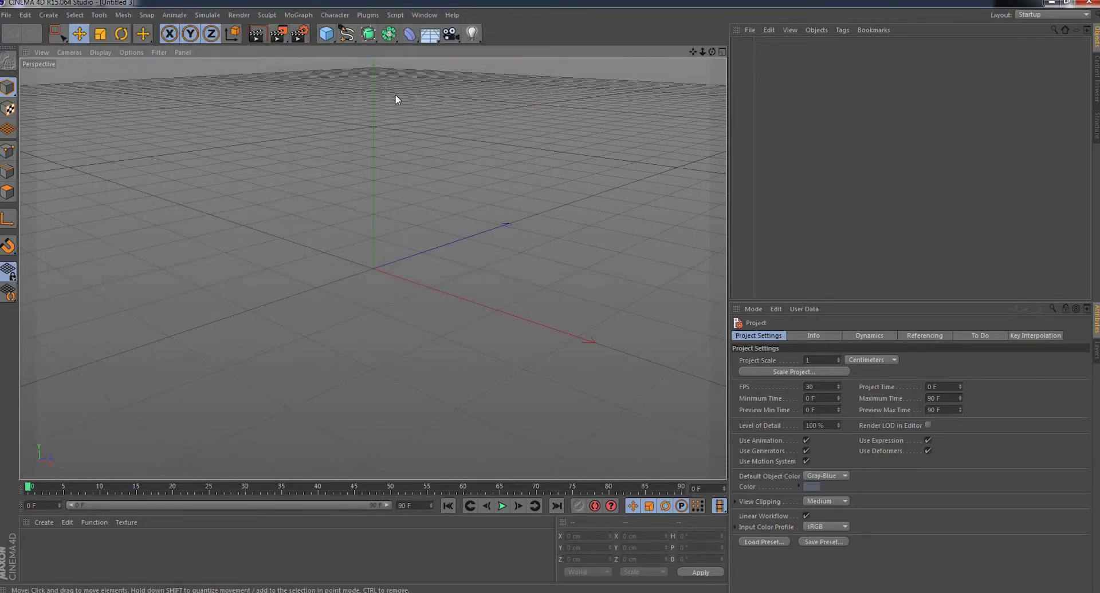
- Add a Plane as the floor and set its height to 700 cm
click(322, 39)
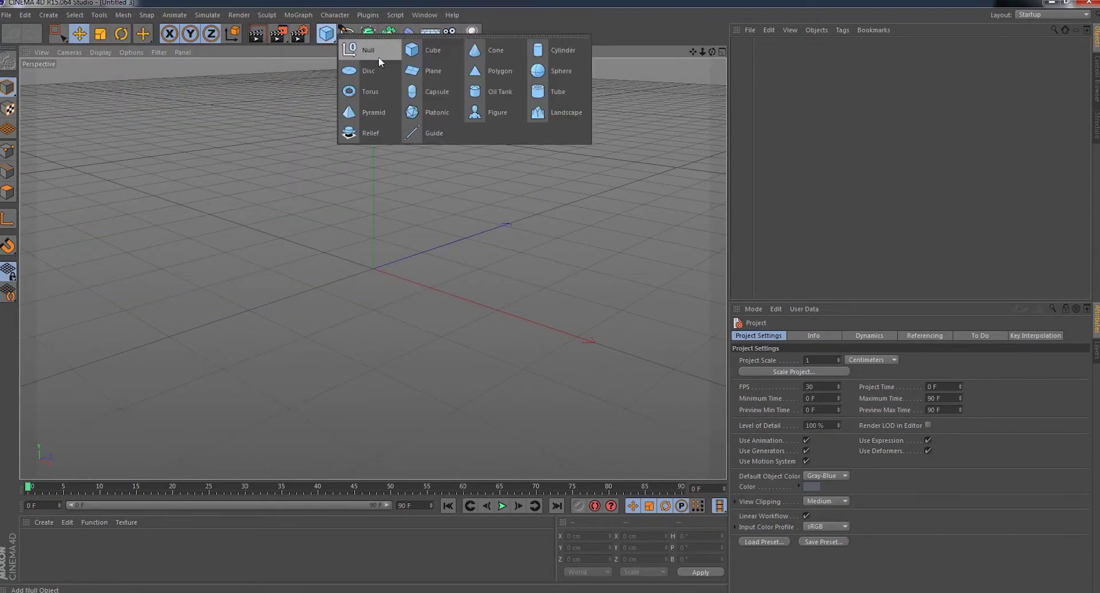
click(431, 74)
mouse_move(712, 53)
mouse_down()
mouse_move(373, 269)
mouse_move(889, 378)
mouse_up()
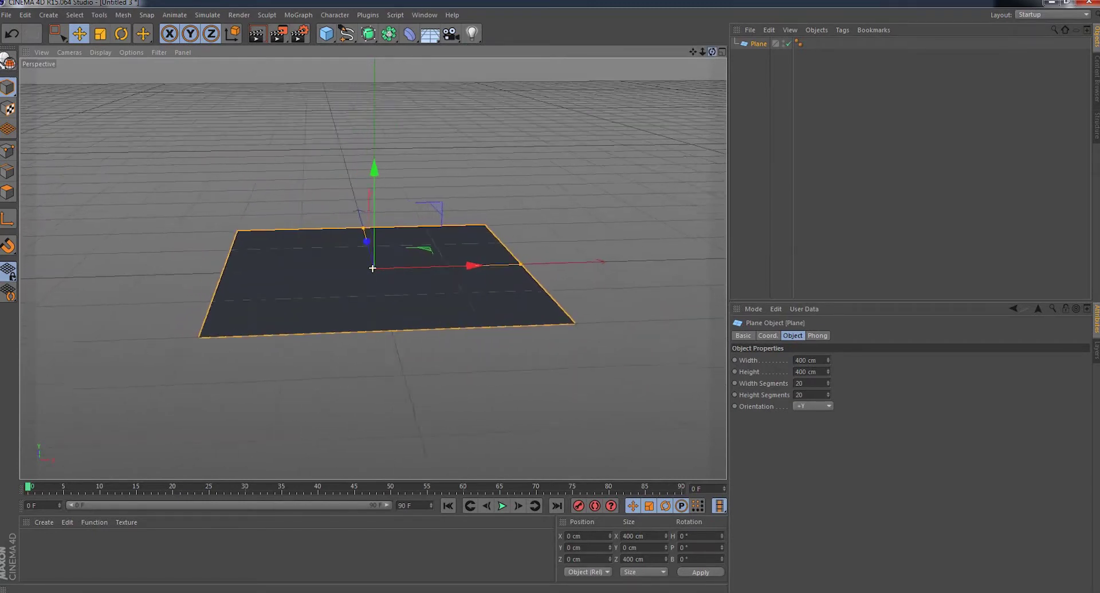
double_click(808, 360)
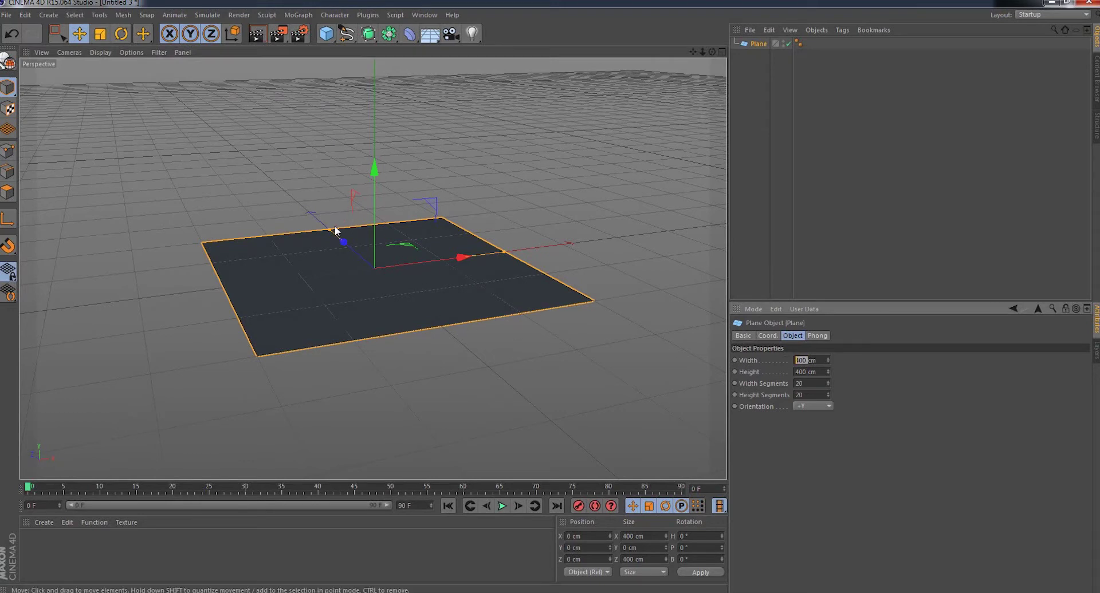
drag(329, 230, 318, 220)
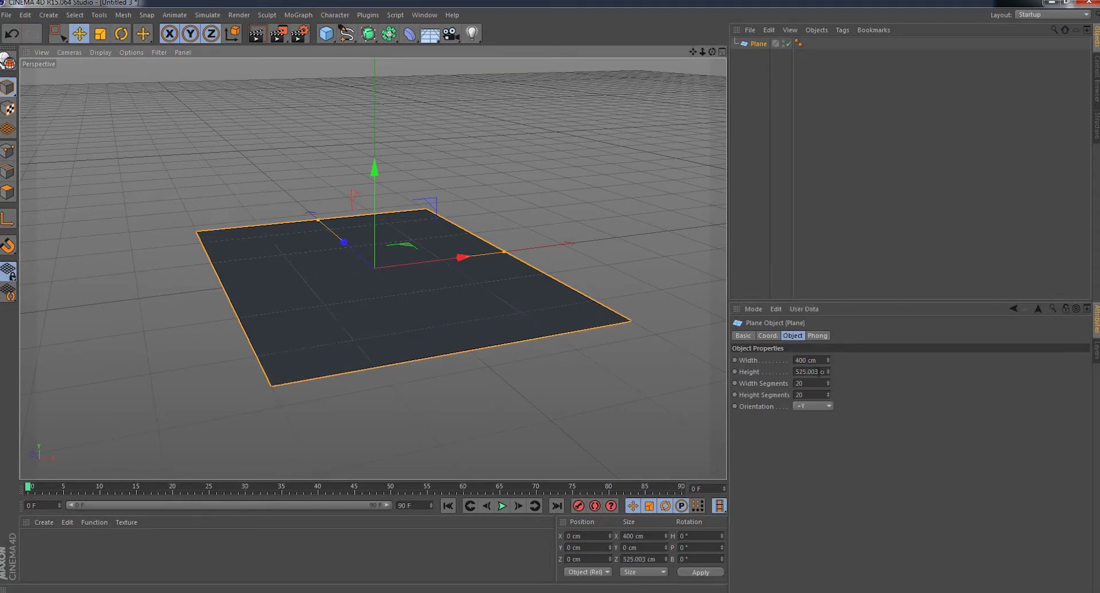
text(7)
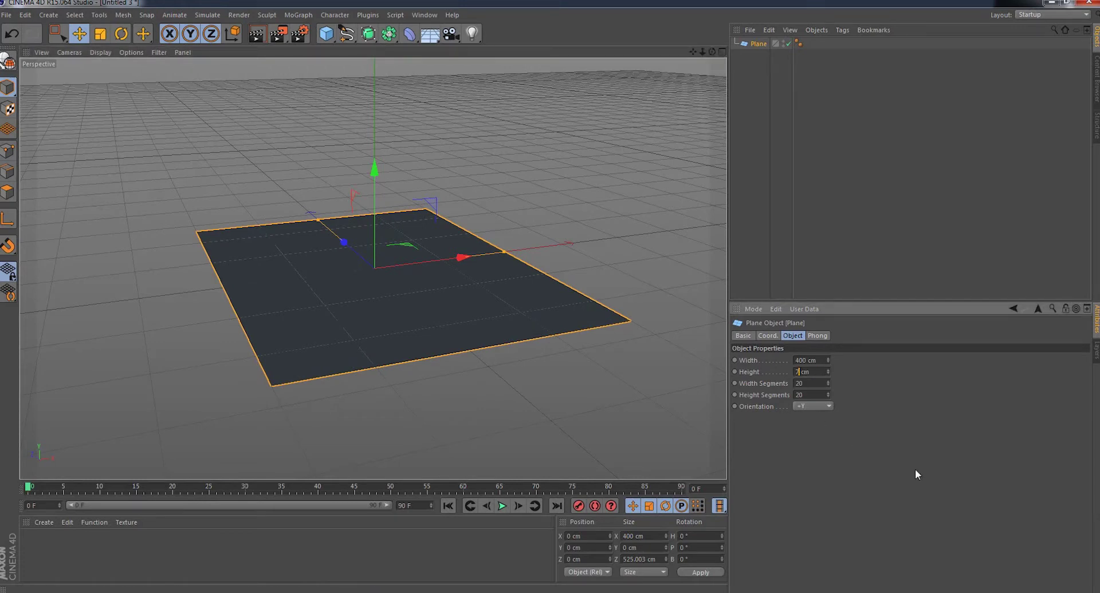
text(00)
key(Return)
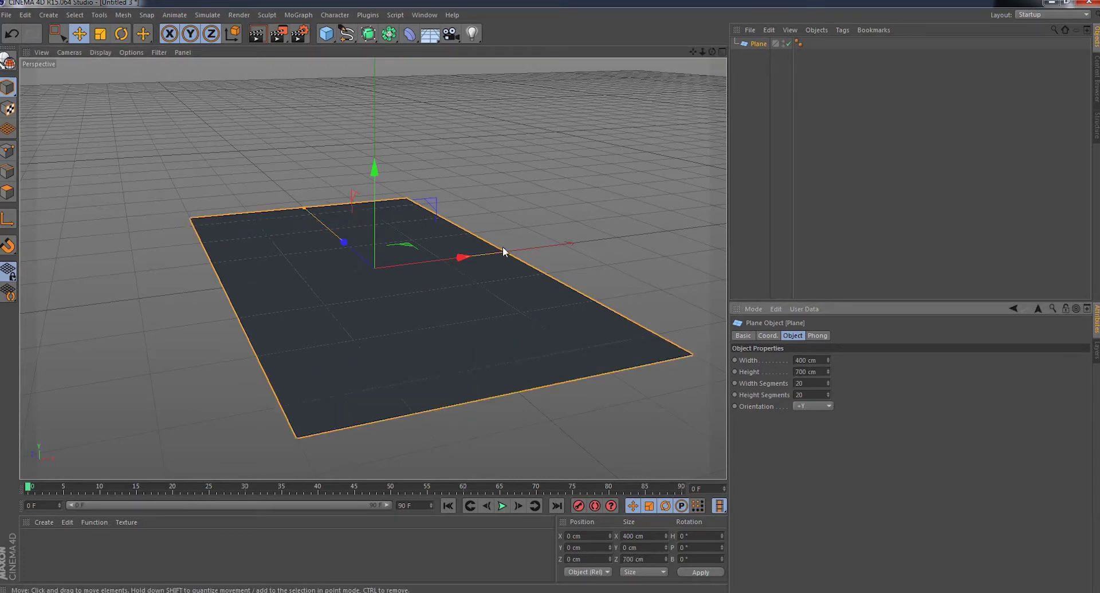
- Set the floor plane's width to 570 cm
drag(502, 250, 511, 252)
drag(383, 170, 383, 170)
click(799, 360)
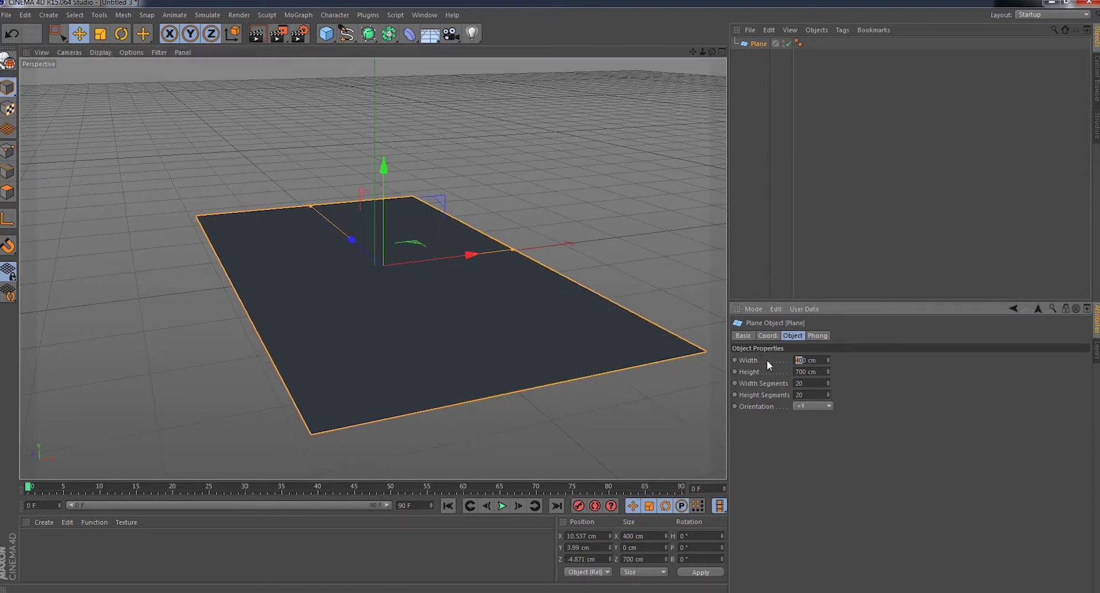
text(570)
key(Return)
drag(712, 52, 702, 55)
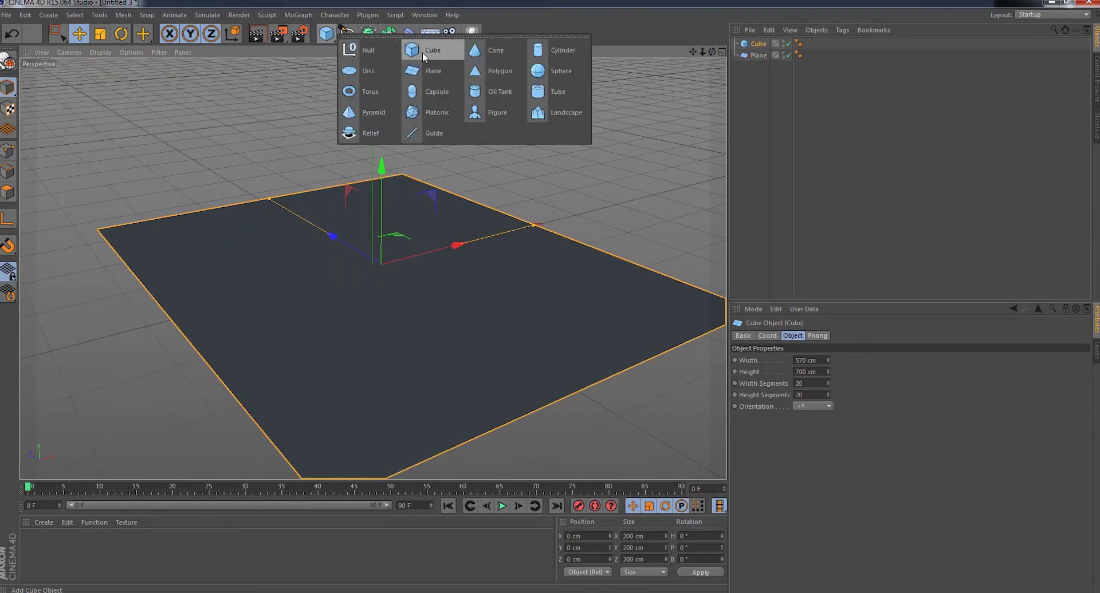
- Add a Cube and set its Size Z to 25 cm
drag(326, 33, 421, 53)
drag(334, 244, 366, 264)
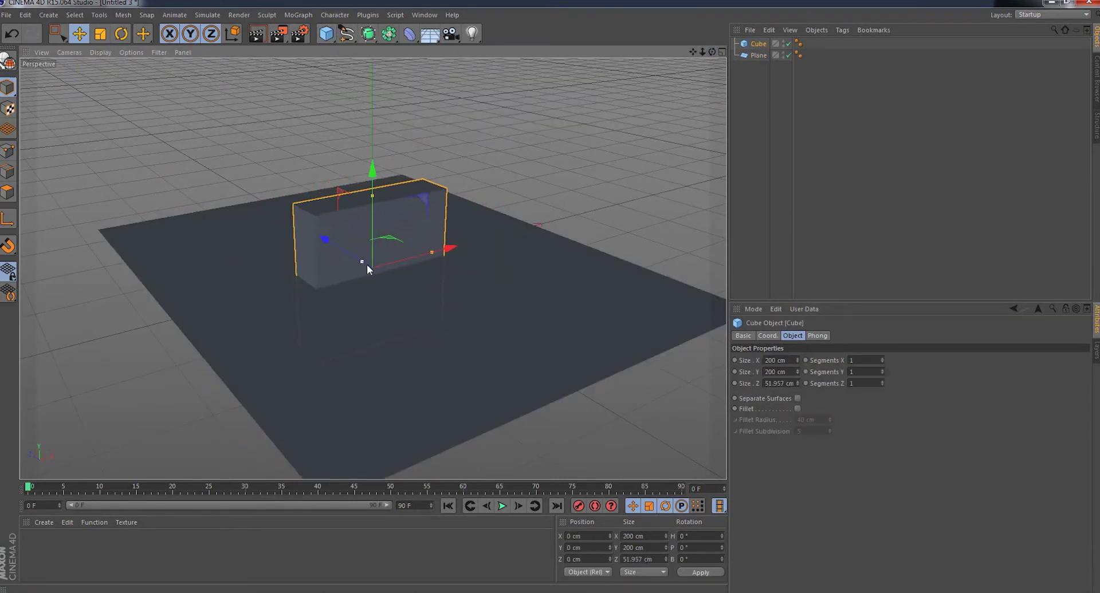
double_click(794, 384)
text(25)
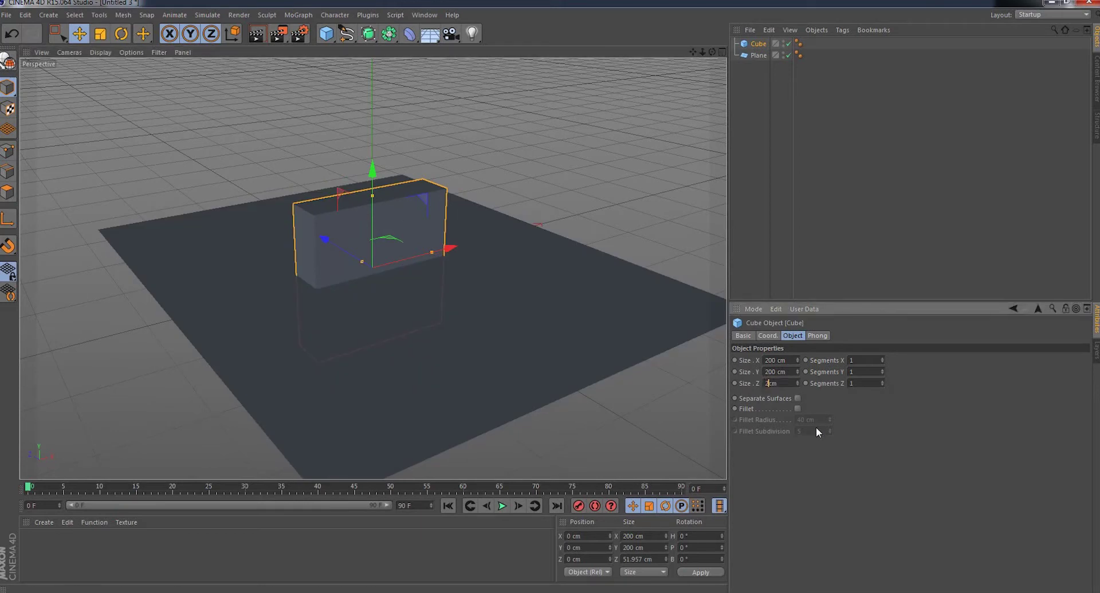
key(Return)
- Set the cube's Size X to 570 cm so it spans the floor
mouse_move(448, 248)
mouse_down()
mouse_move(468, 245)
mouse_move(441, 244)
mouse_move(646, 319)
mouse_up()
key(ctrl+z)
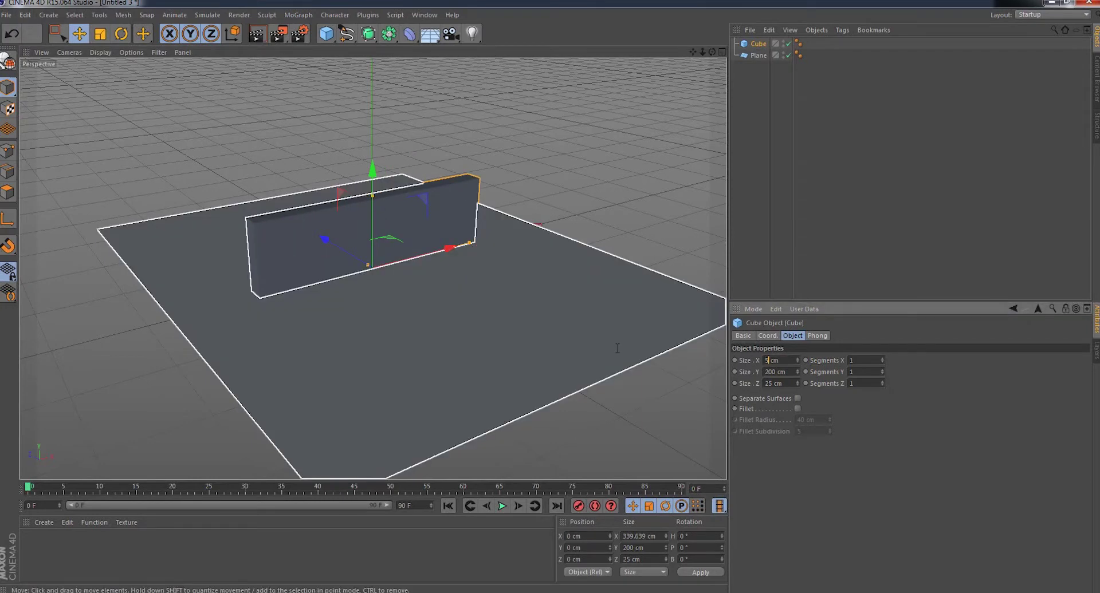
text(70)
key(Return)
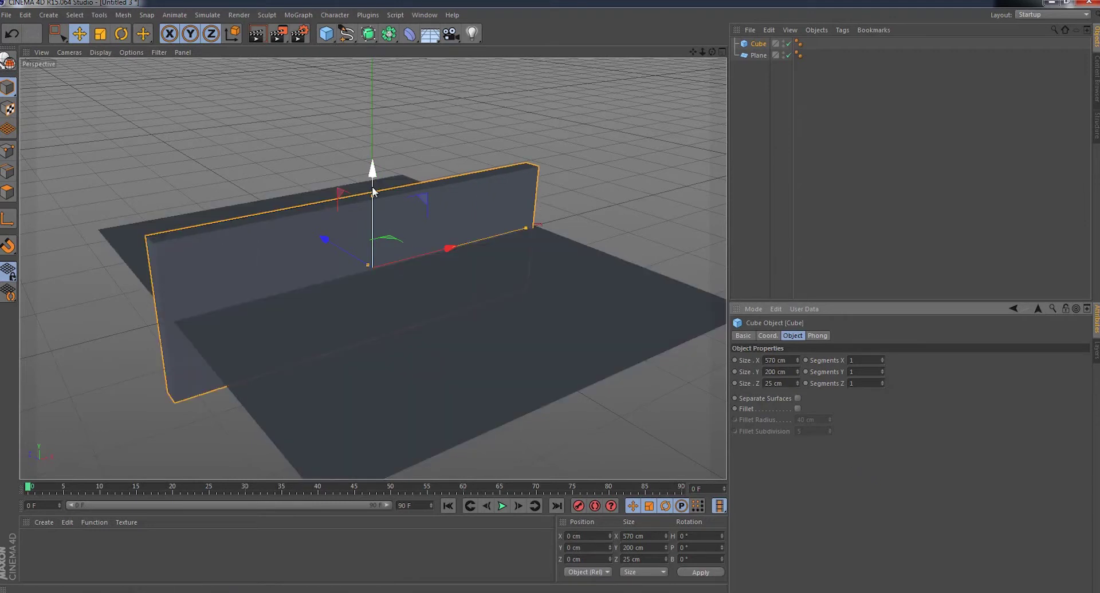
click(69, 53)
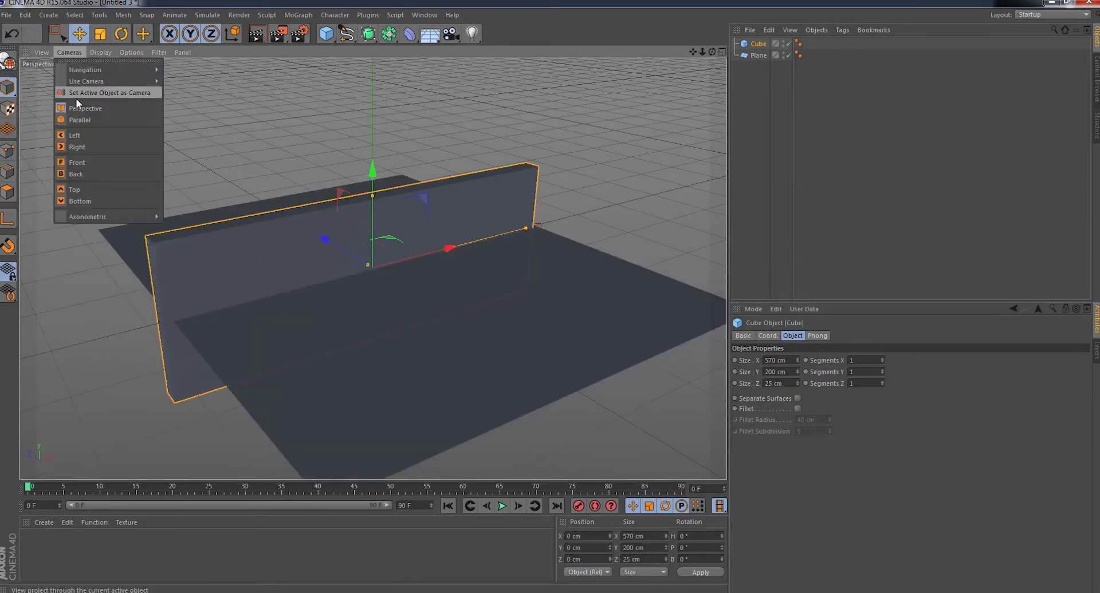
- Turn on wireframe over shading and nudge the wall along X in Front view
click(108, 78)
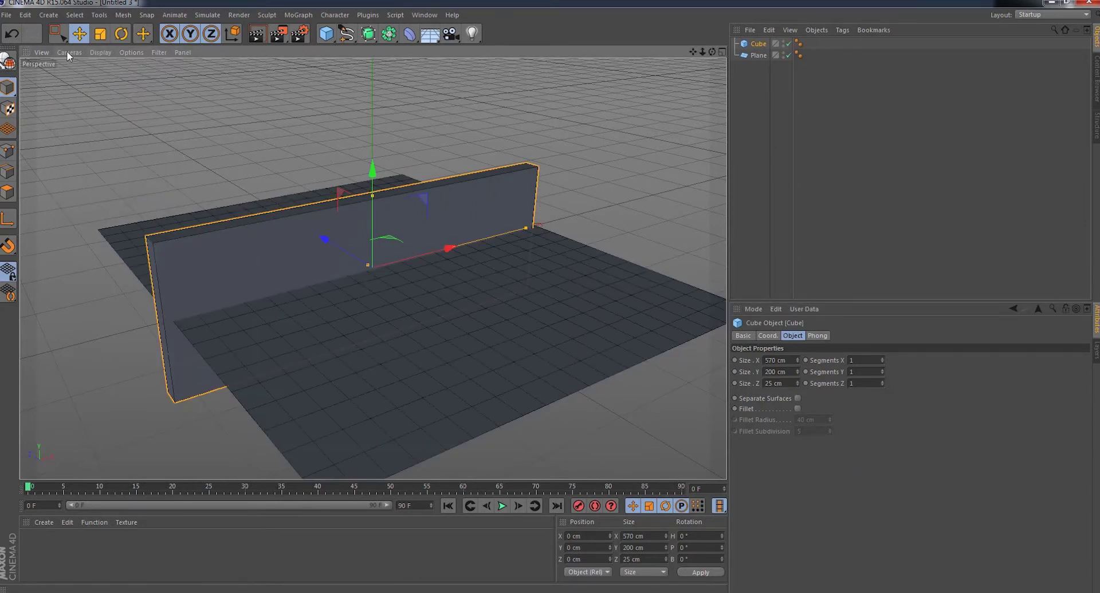
click(68, 52)
click(96, 162)
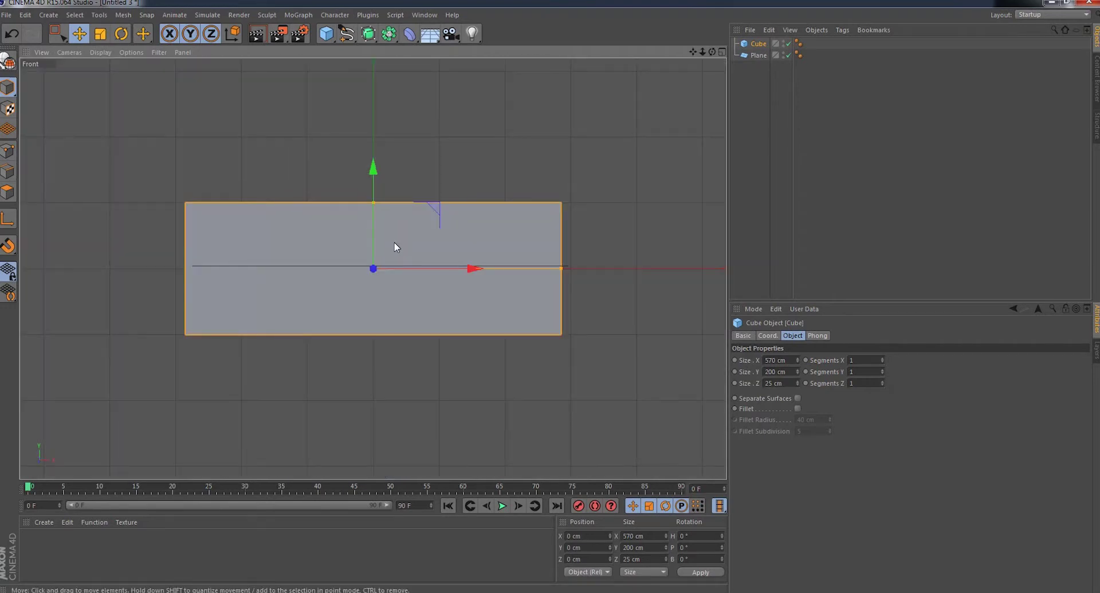
scroll(480, 260, up, 3)
drag(412, 273, 423, 274)
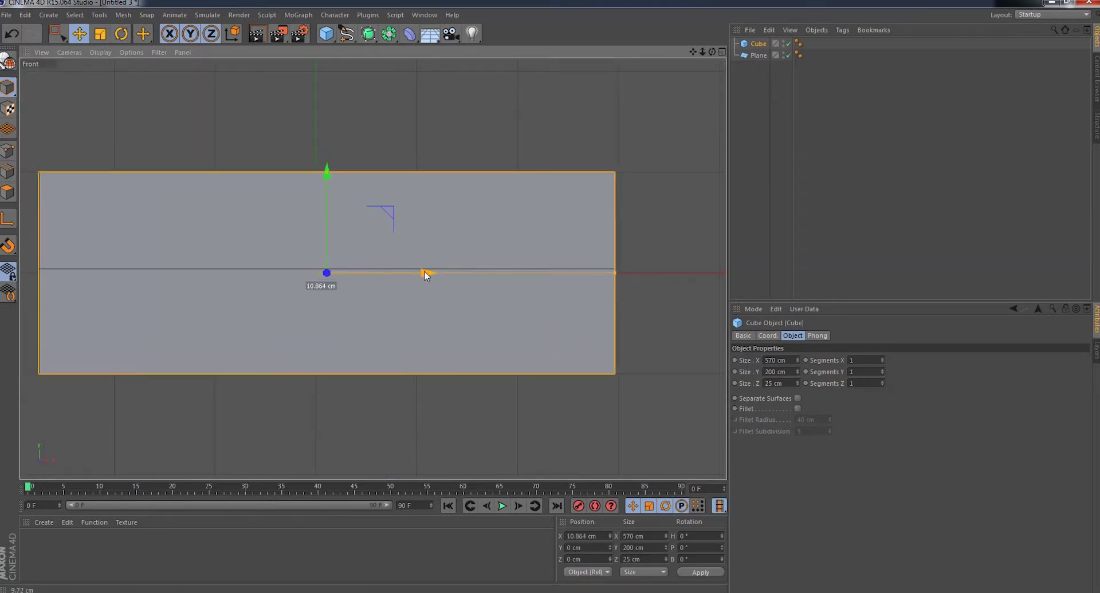
click(70, 53)
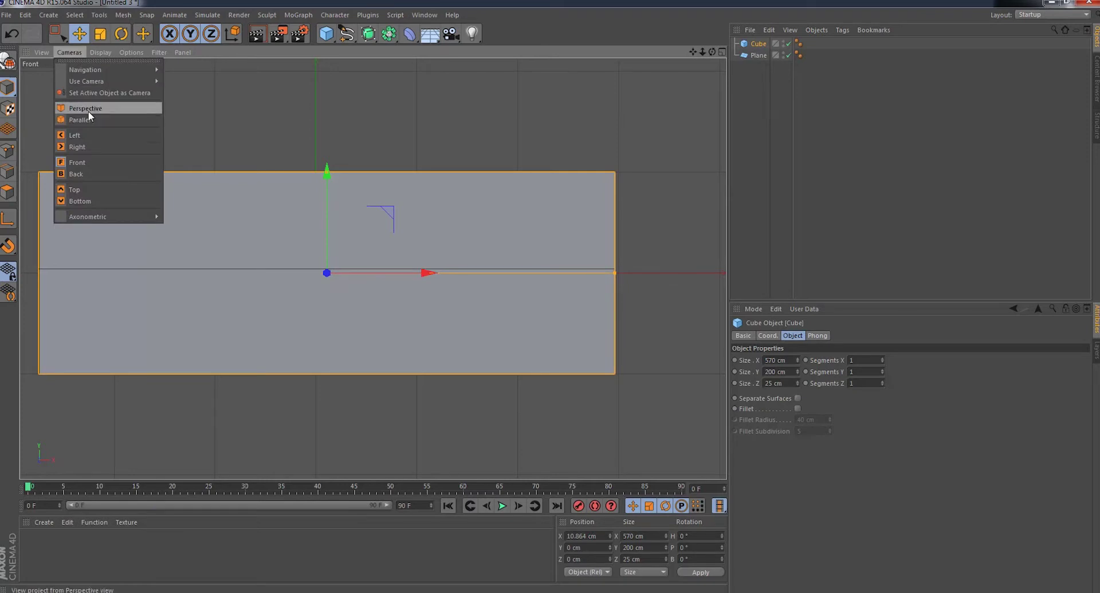
click(86, 108)
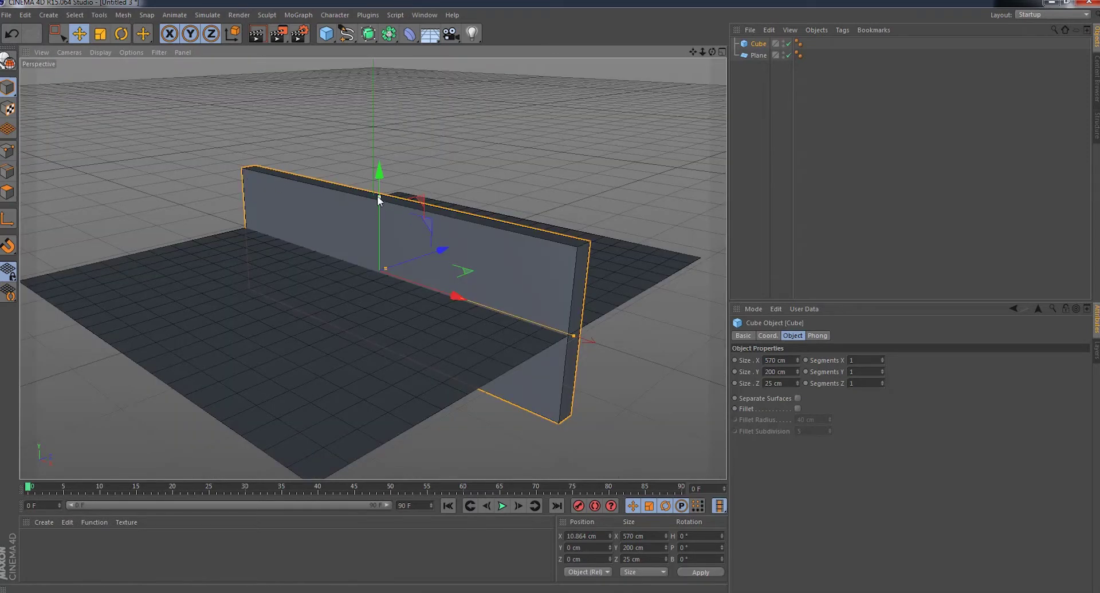
- Raise the wall to 220 cm, push it to the floor's back edge, then lift it slightly
drag(378, 198, 379, 124)
text(220)
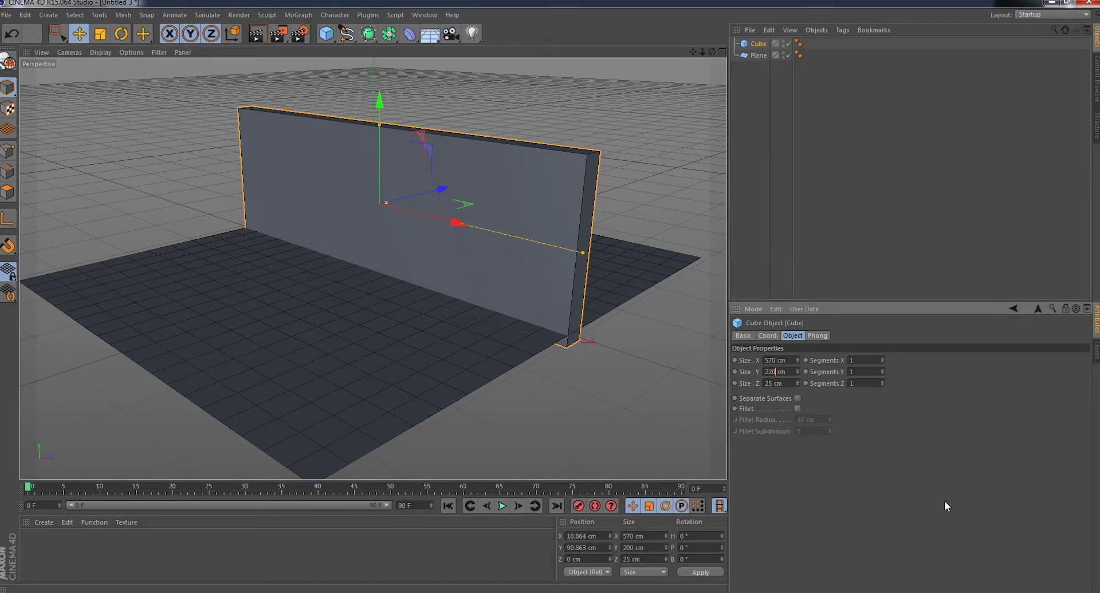
key(Return)
drag(439, 190, 551, 141)
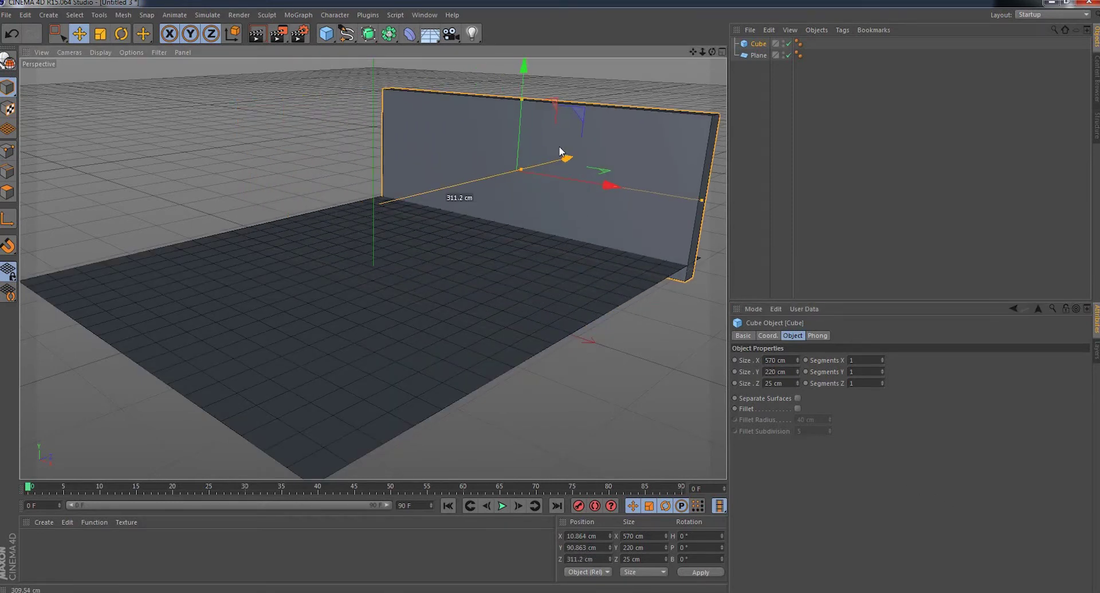
click(73, 51)
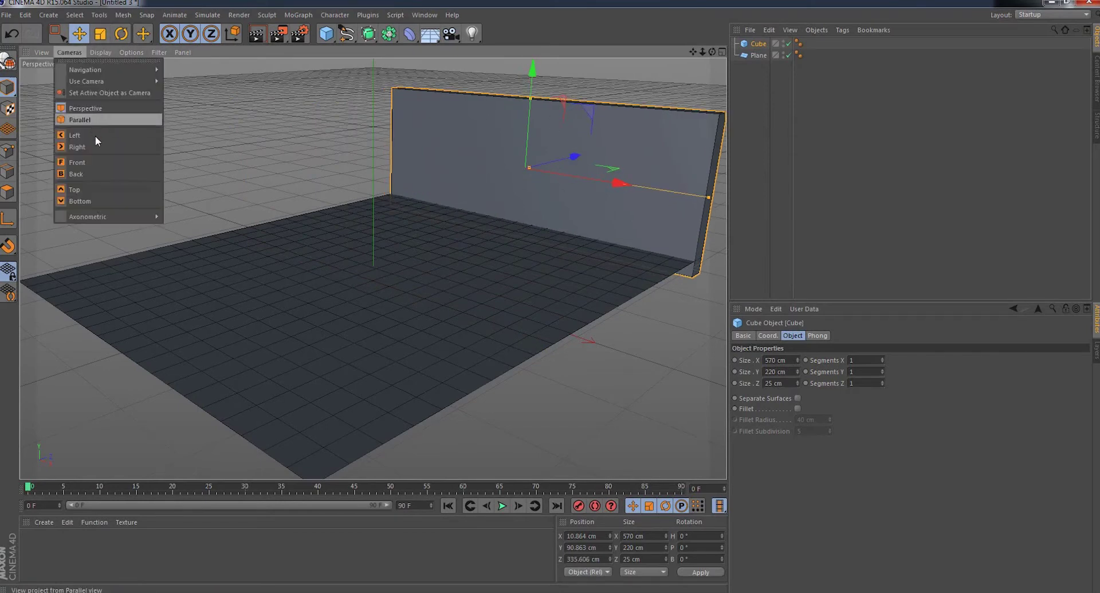
click(97, 160)
scroll(431, 218, up, 2)
scroll(401, 172, up, 3)
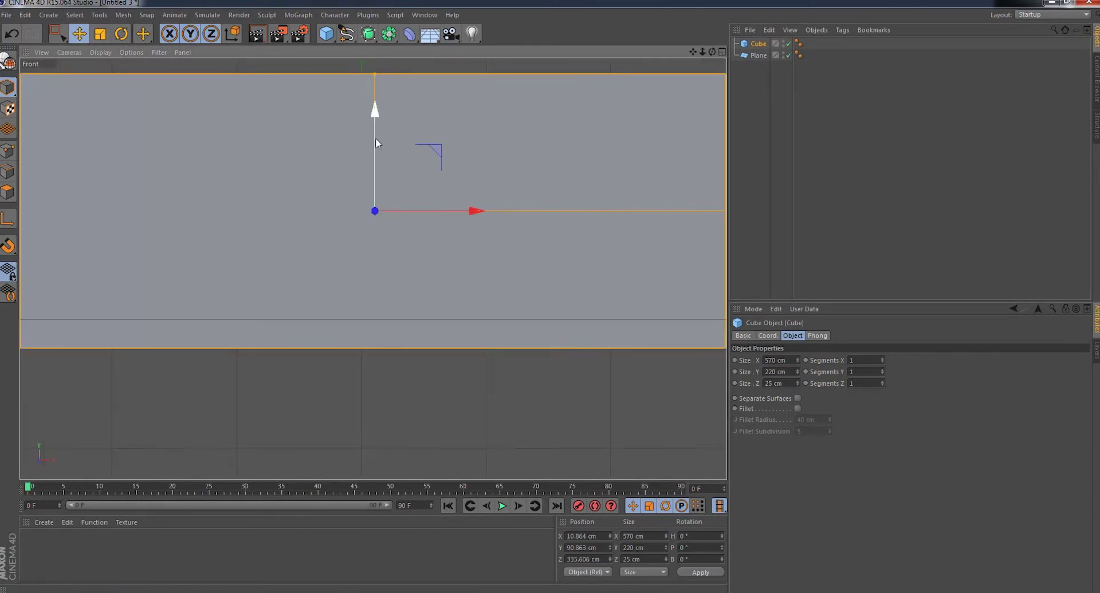
drag(375, 109, 376, 93)
click(69, 52)
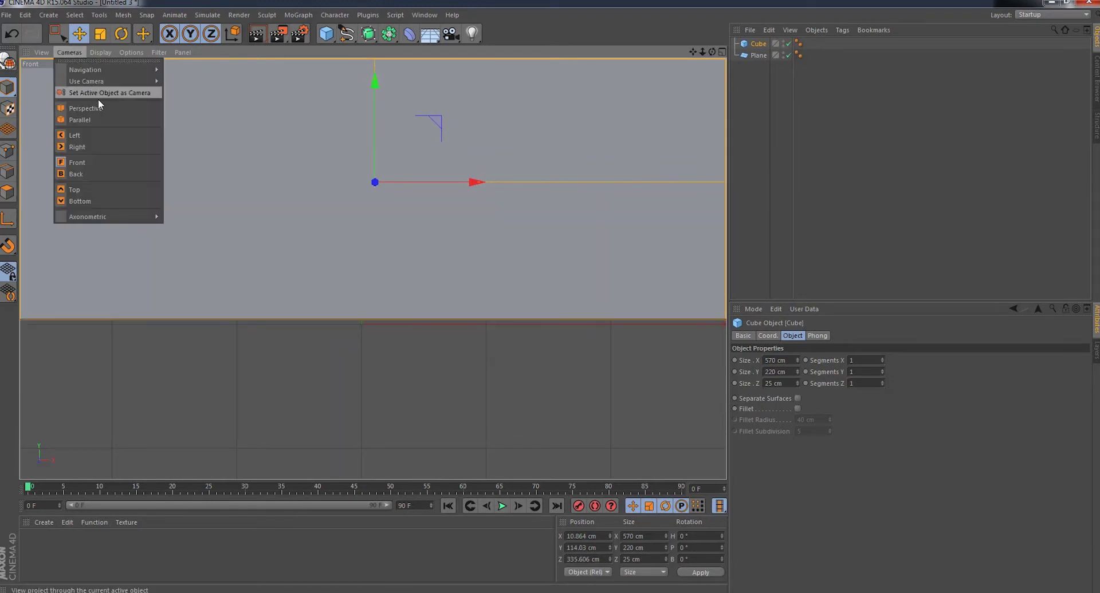
click(95, 108)
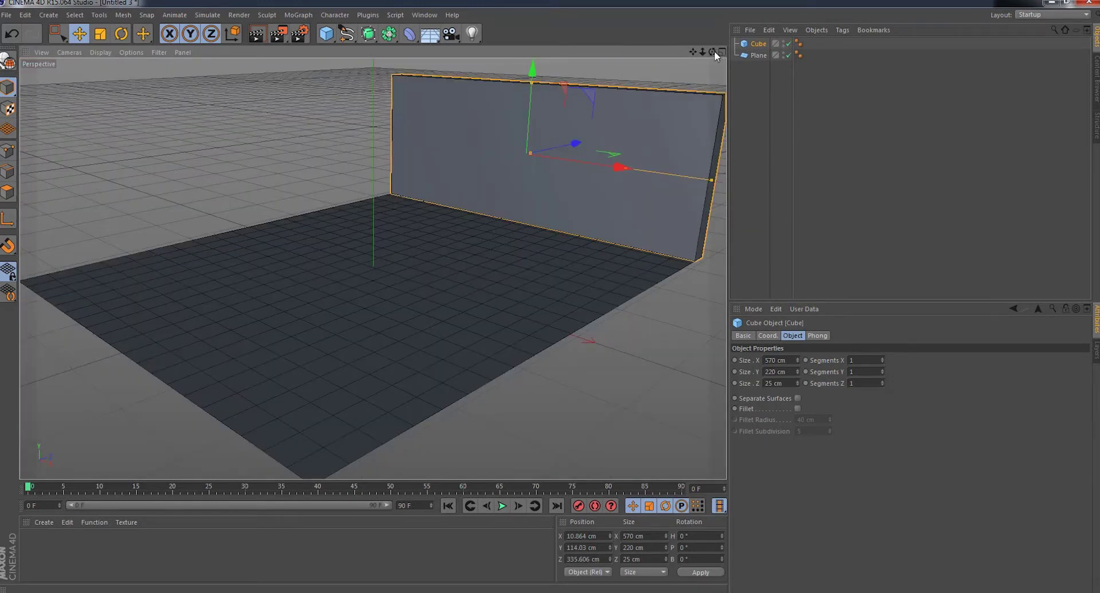
- Orbit and zoom out to inspect the wall standing on the floor
drag(712, 51, 373, 268)
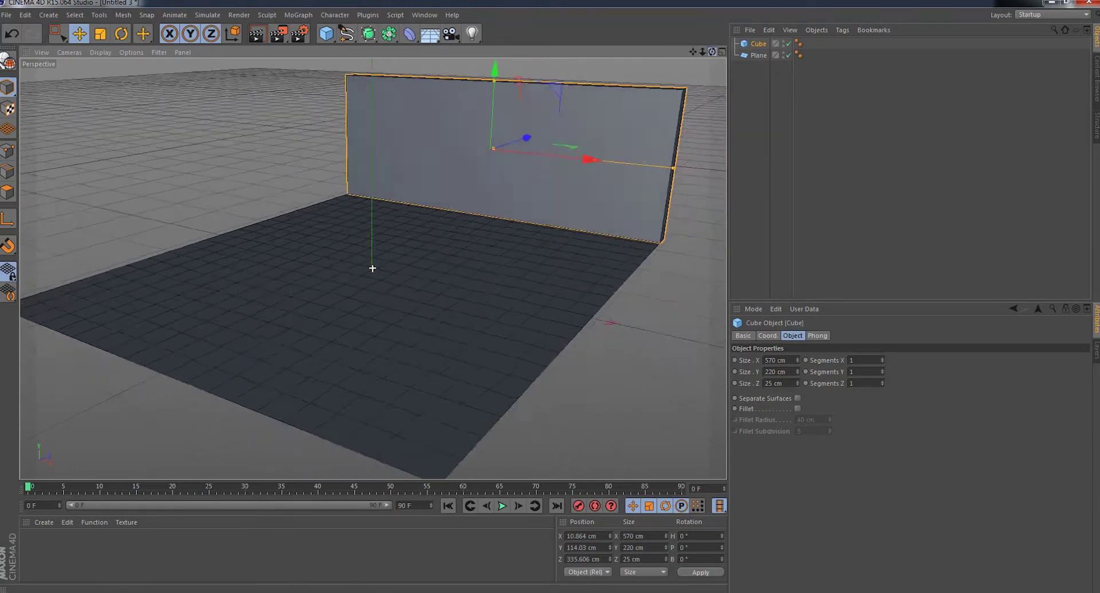
click(457, 135)
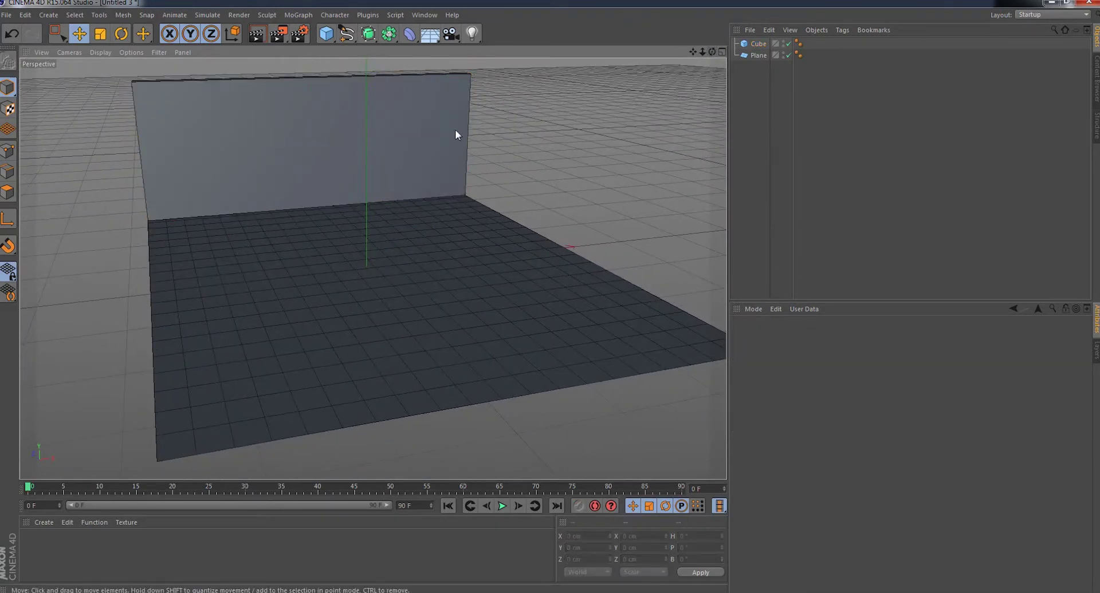
scroll(295, 192, up, 5)
drag(701, 53, 372, 268)
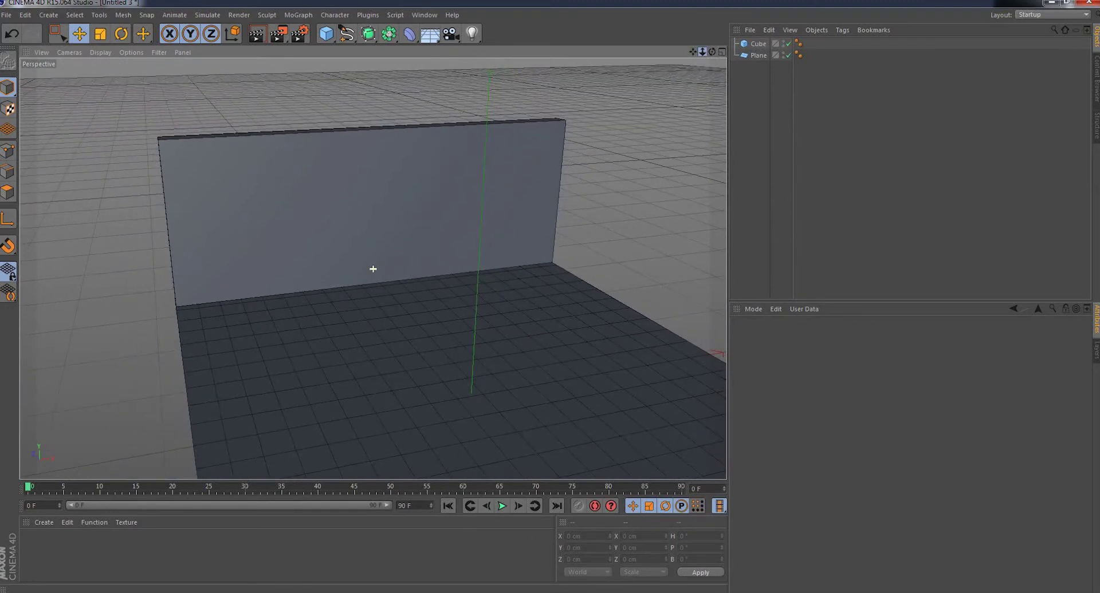
drag(711, 52, 372, 269)
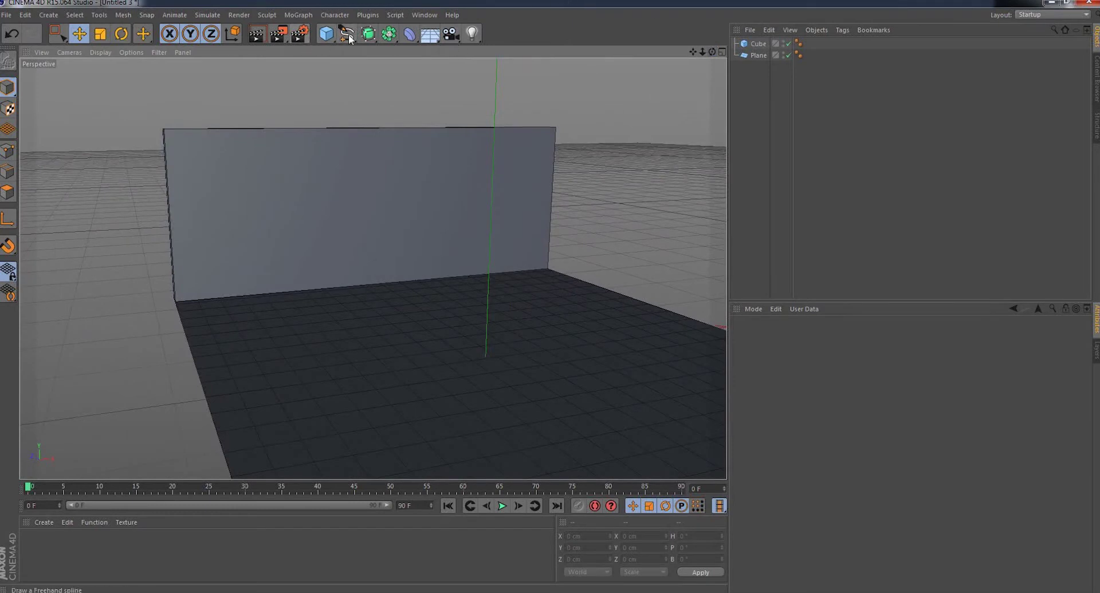
- Add a new Cube and flatten it to a 10 cm tall slab
drag(326, 33, 409, 59)
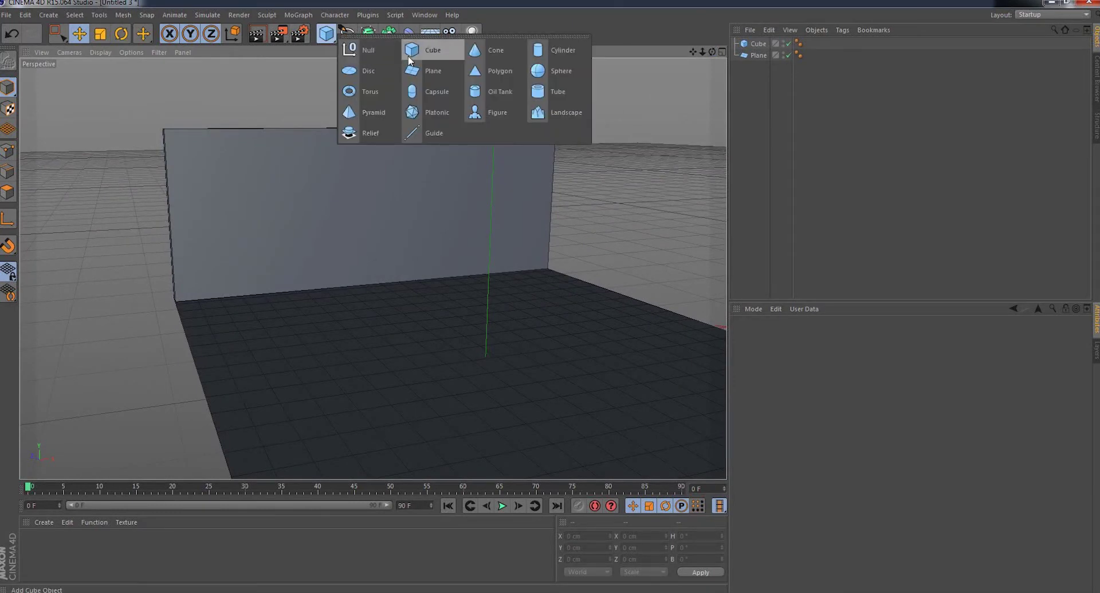
drag(409, 59, 409, 60)
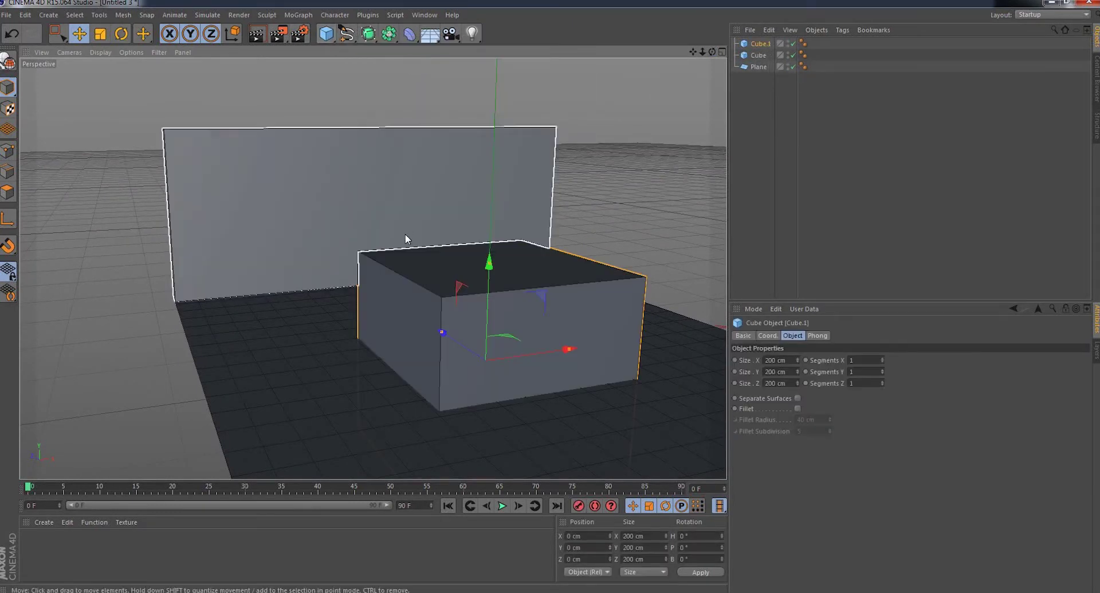
drag(496, 283, 489, 322)
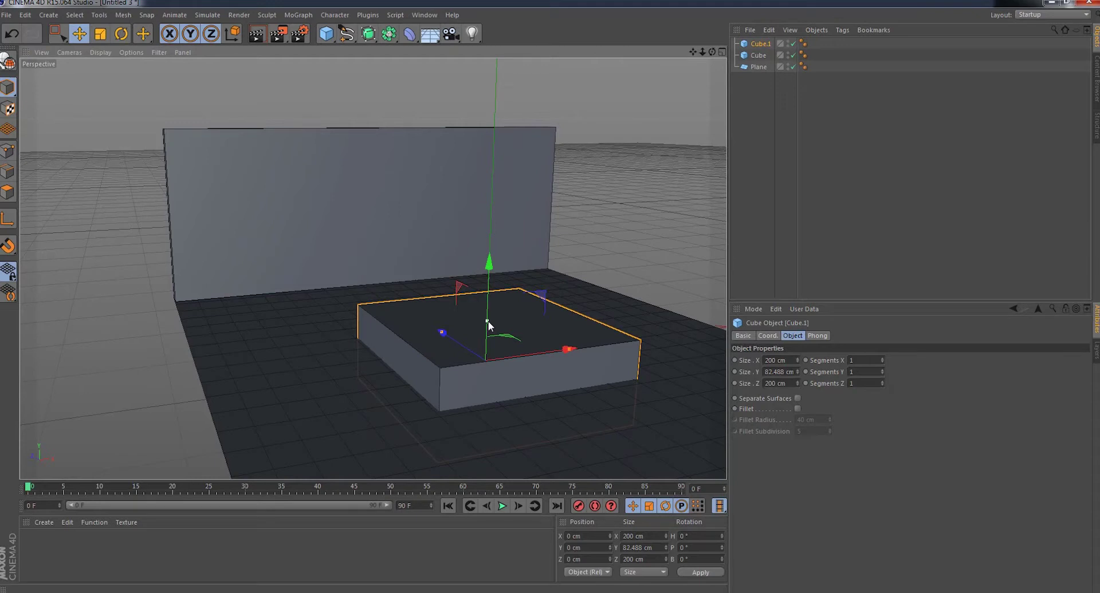
drag(489, 324, 487, 335)
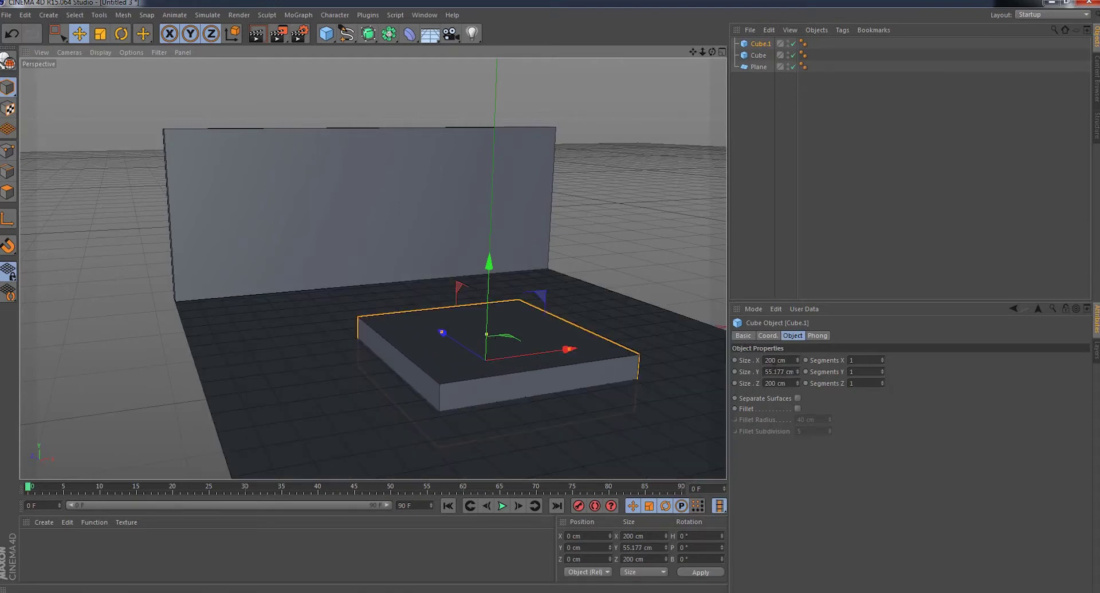
double_click(774, 372)
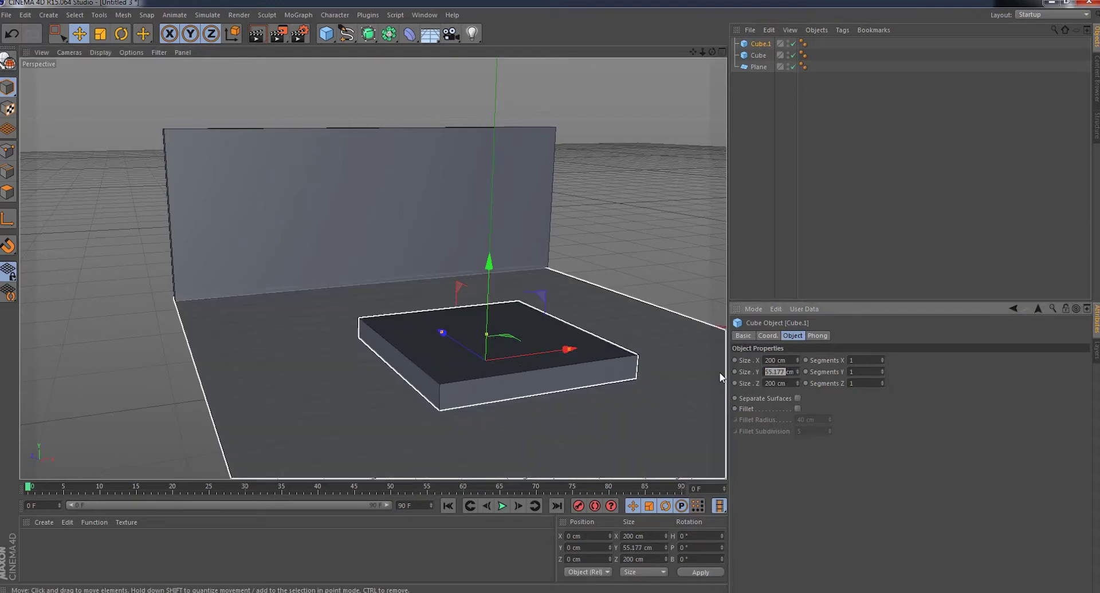
text(10)
key(Return)
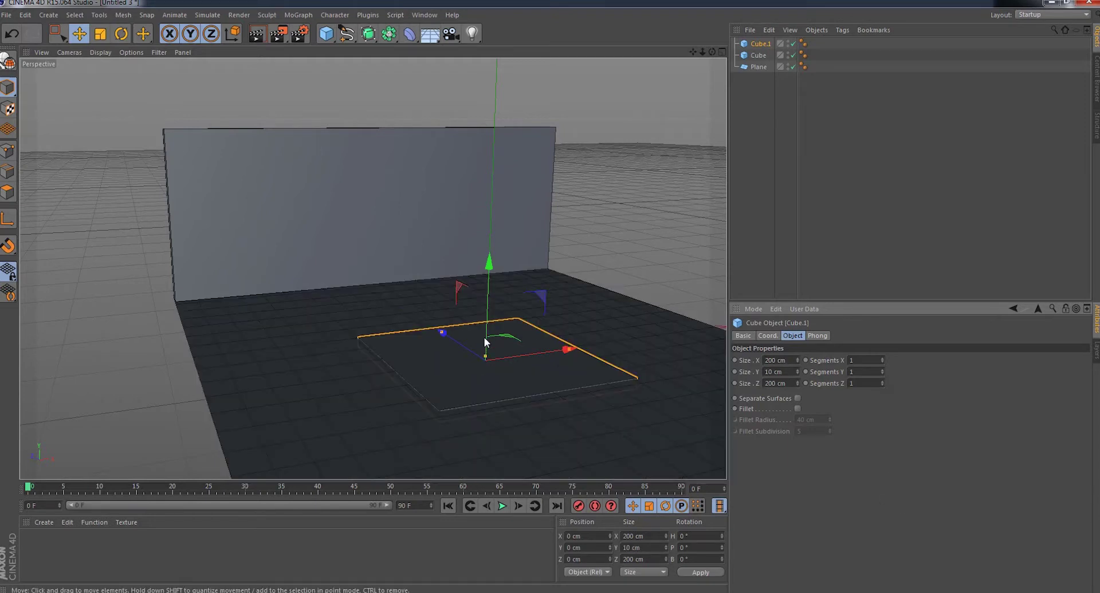
- Raise the slab slightly above the floor and slide it back toward the wall
drag(489, 264, 488, 258)
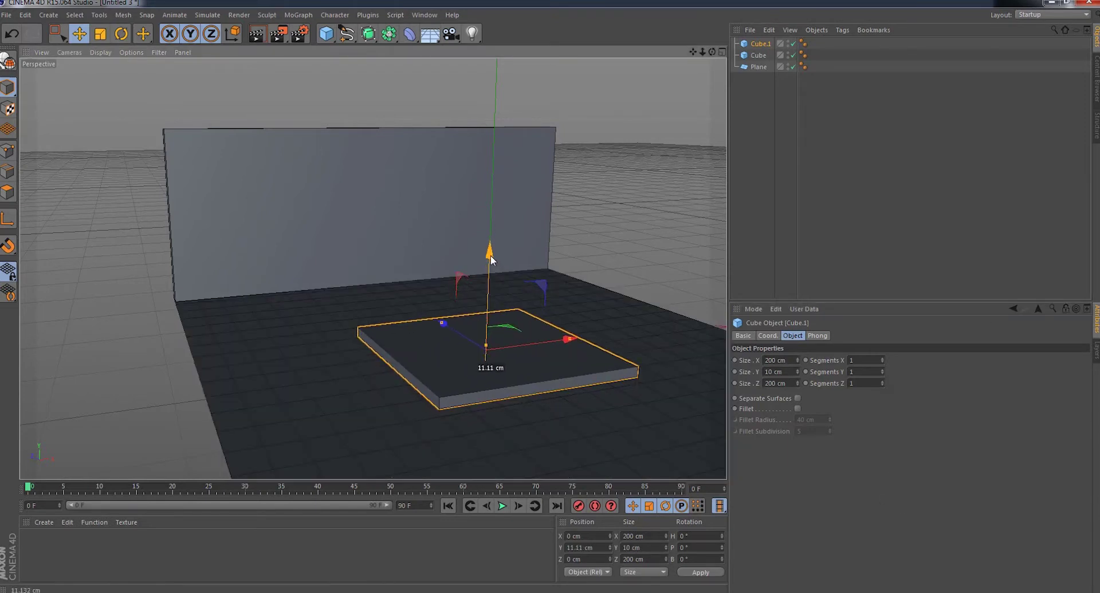
drag(442, 325, 376, 283)
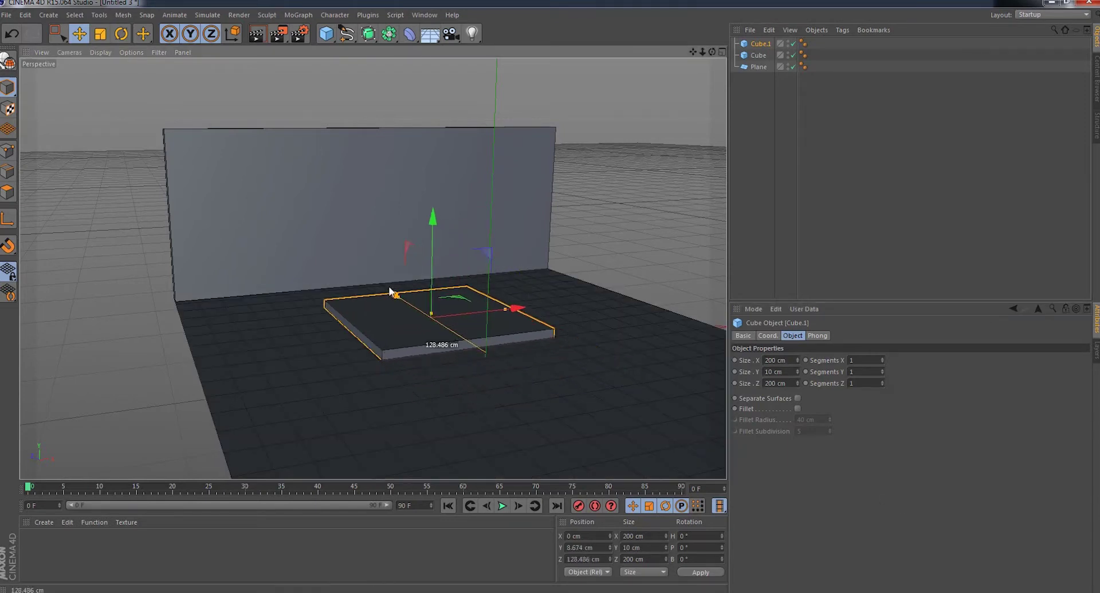
scroll(368, 275, up, 2)
scroll(368, 274, up, 2)
scroll(368, 274, up, 2)
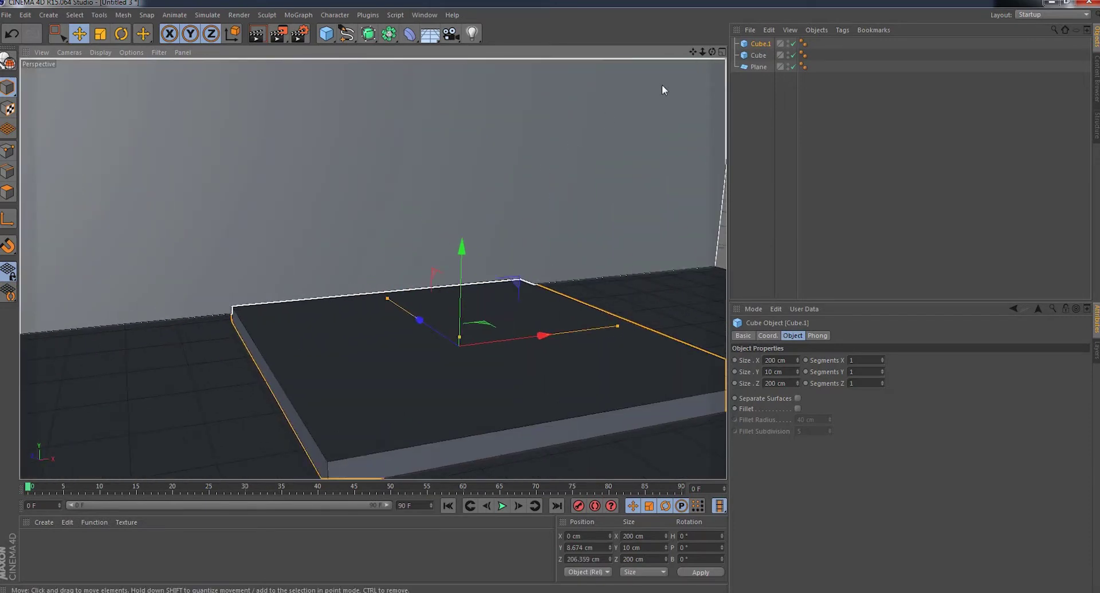
scroll(663, 91, up, 2)
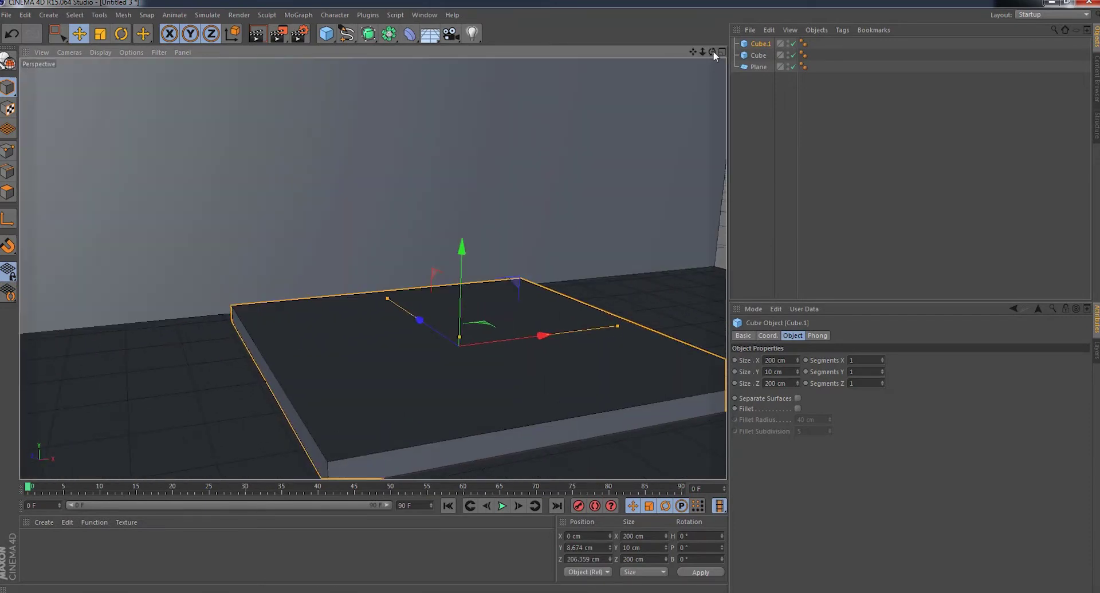
- Make the slab 400 cm long and 50 cm deep, set against the wall and raised
mouse_move(714, 52)
mouse_down()
mouse_move(407, 304)
mouse_move(499, 301)
mouse_up()
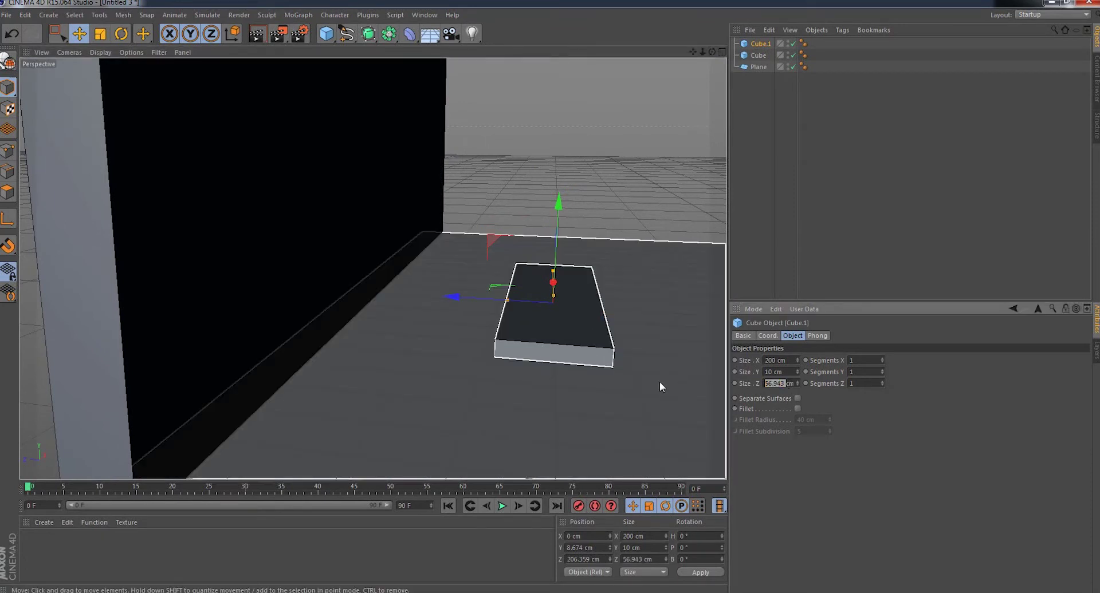
text(50)
key(Return)
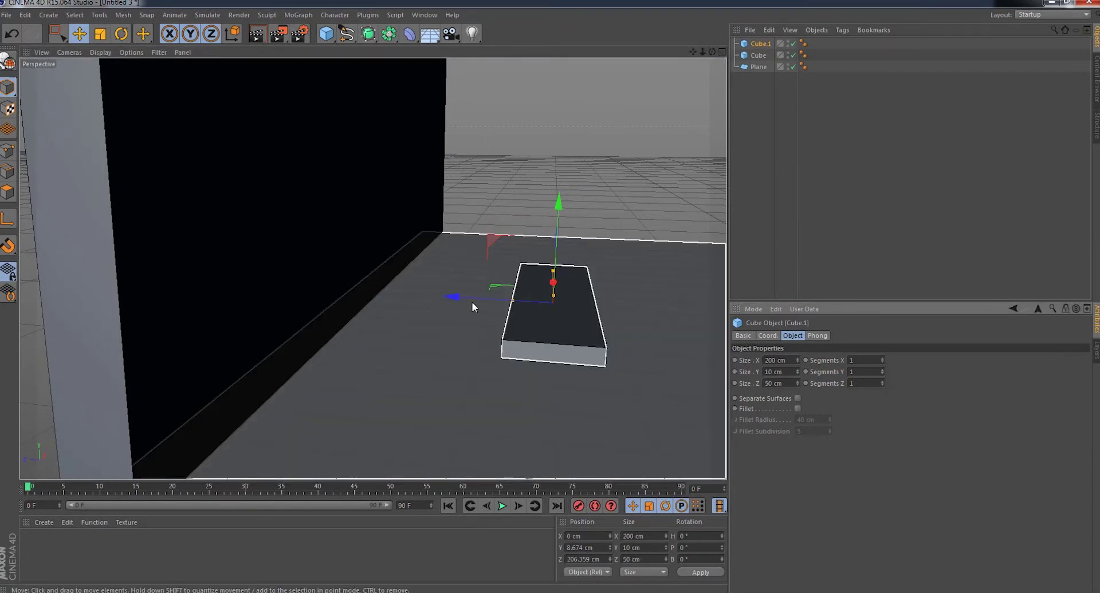
mouse_move(472, 307)
mouse_down()
mouse_move(327, 274)
mouse_move(373, 269)
mouse_up()
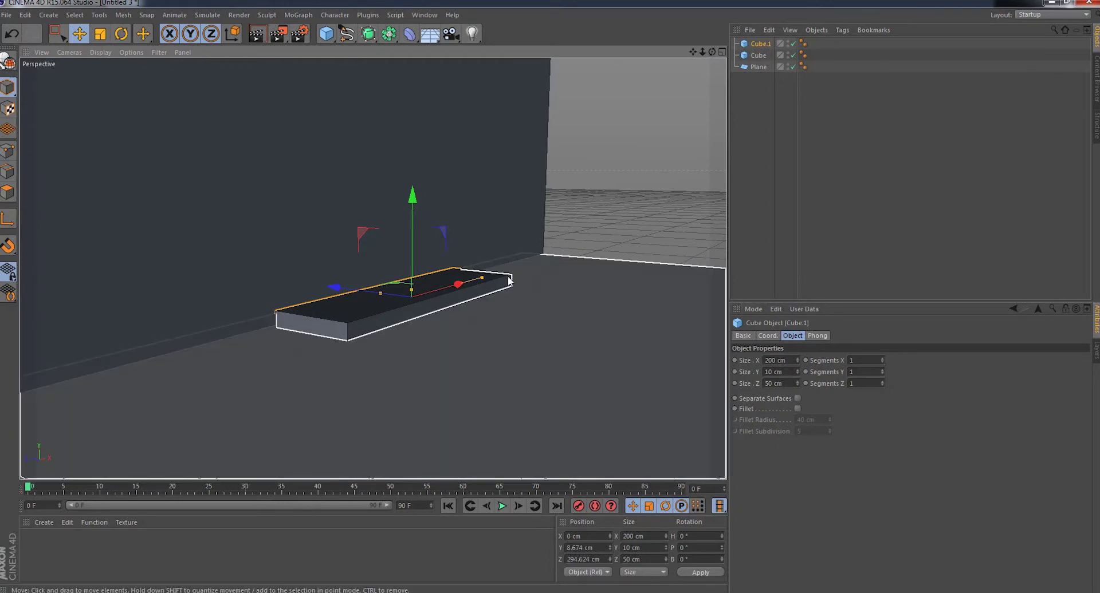
double_click(770, 360)
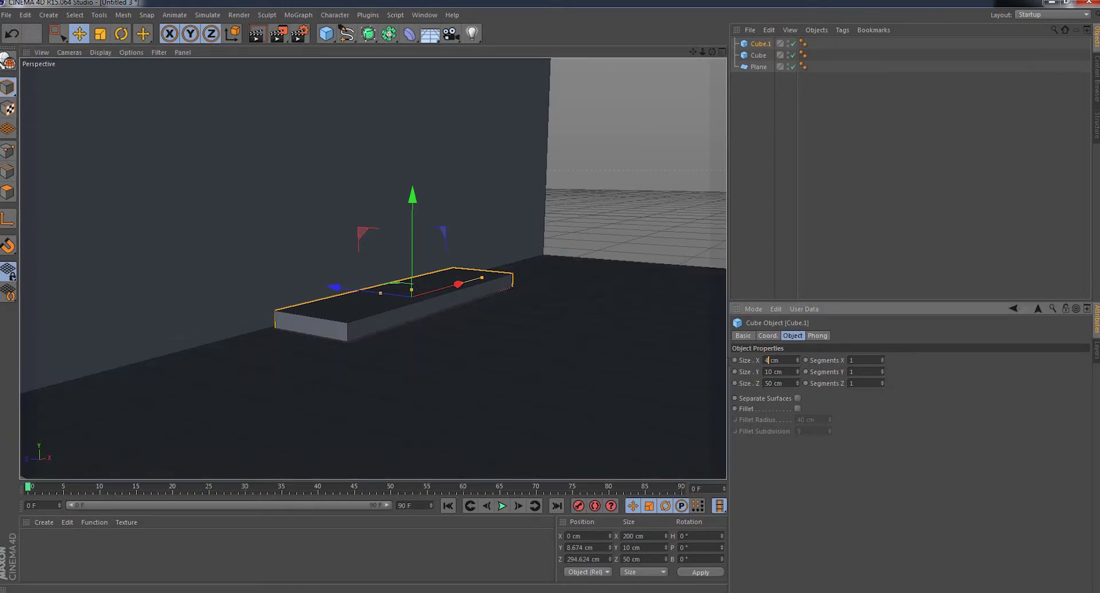
text(400)
key(Return)
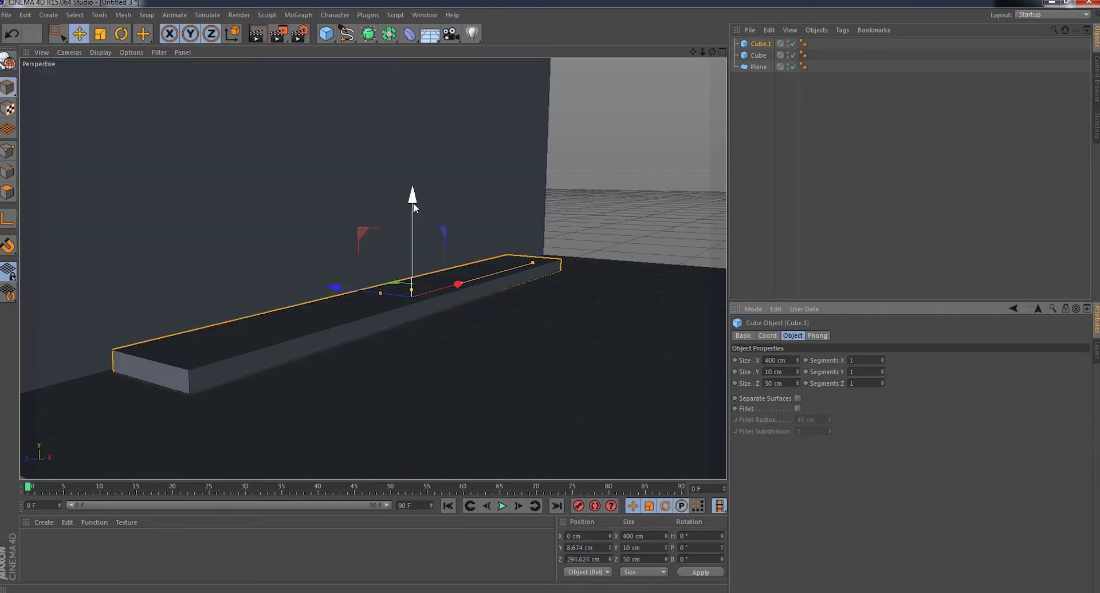
drag(414, 203, 404, 163)
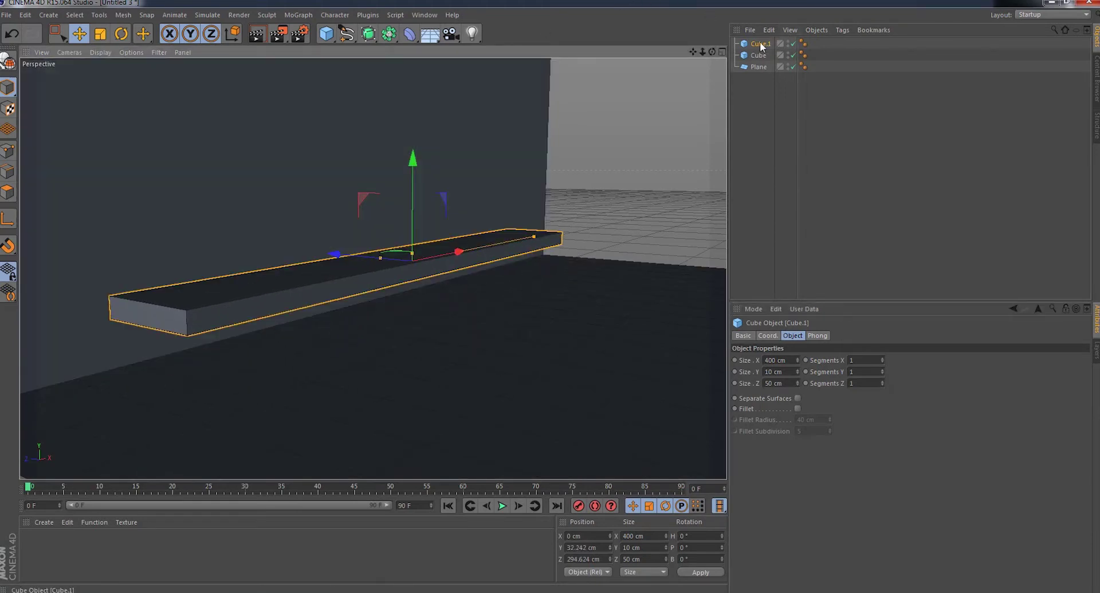
- Copy-paste the slab below the original, give the copy 40 cm depth, and lower both
click(25, 14)
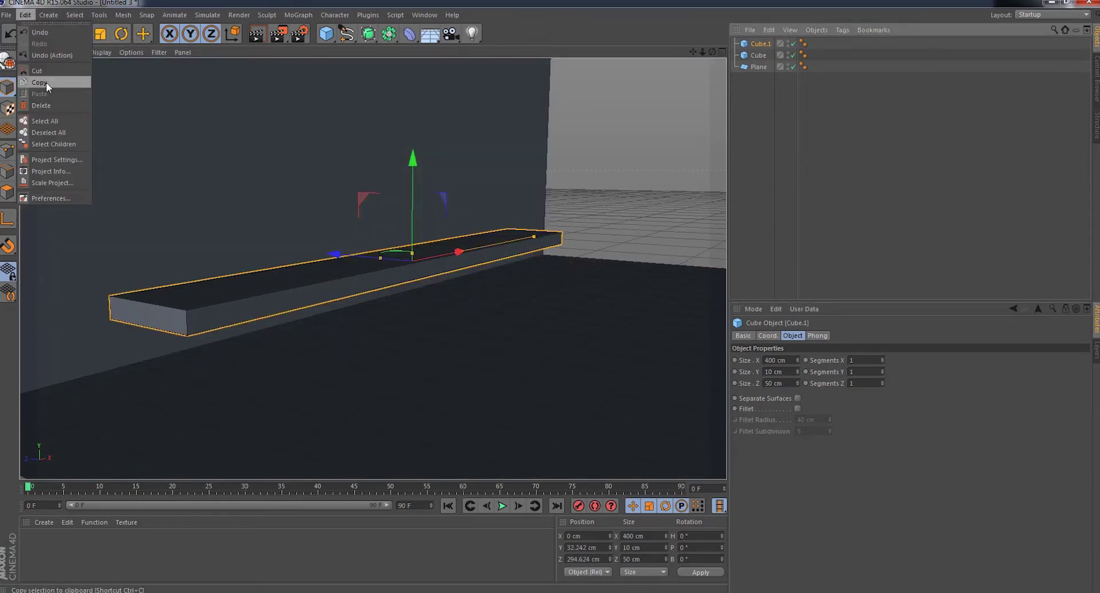
click(45, 82)
click(26, 15)
click(45, 91)
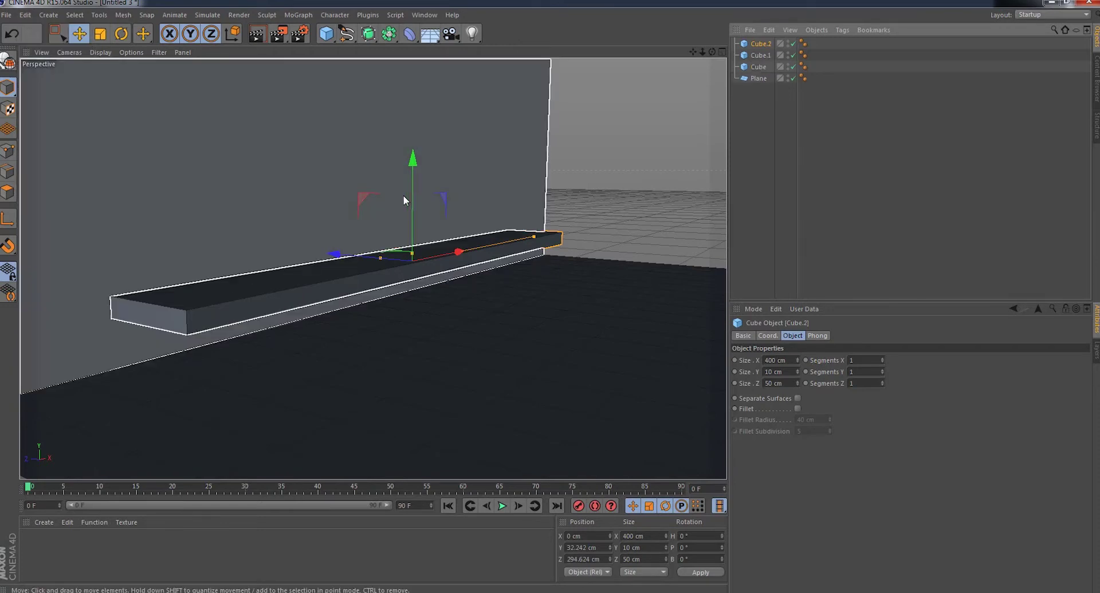
drag(415, 162, 414, 176)
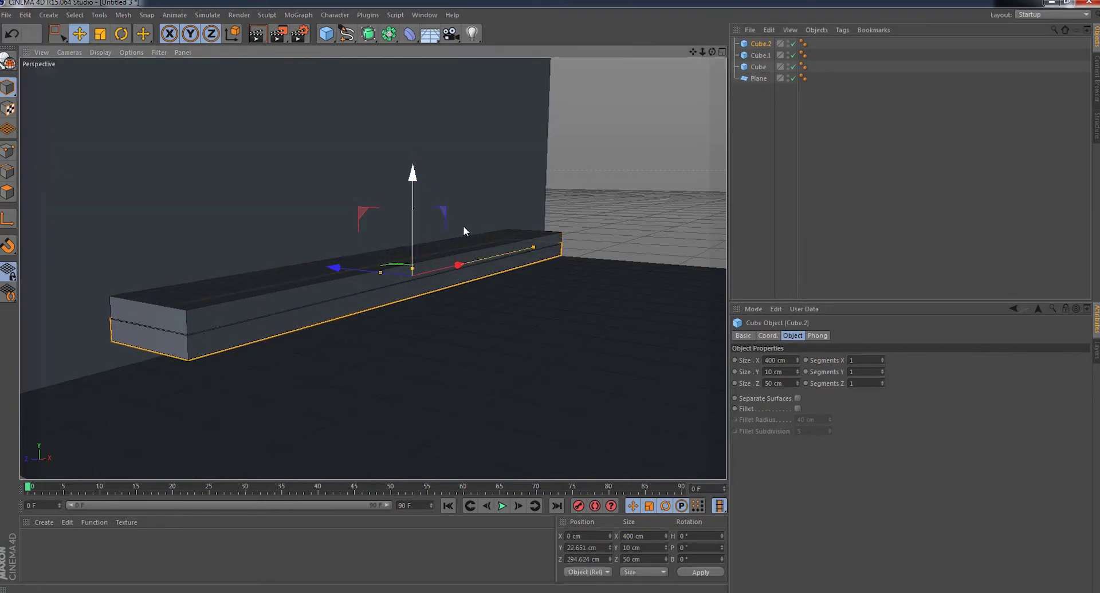
double_click(775, 383)
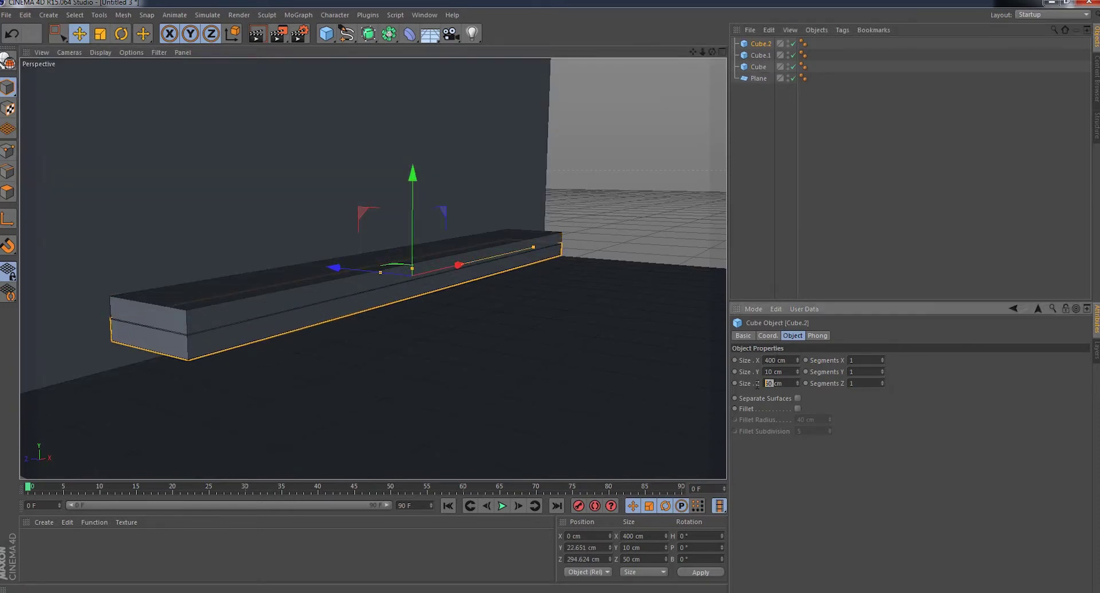
text(40)
key(Return)
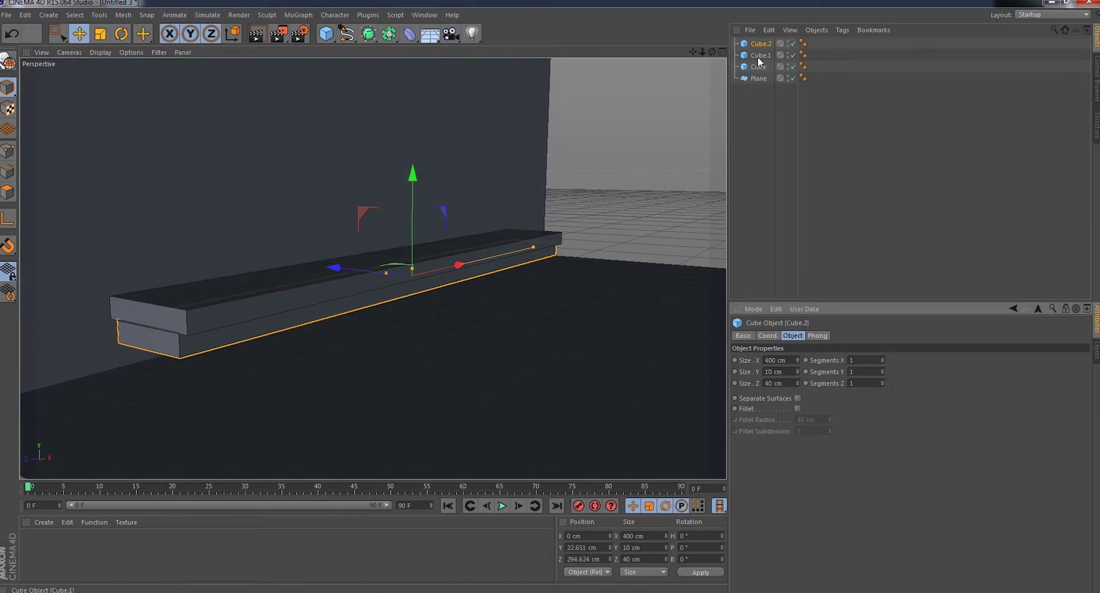
ctrl+click(759, 57)
drag(418, 171, 404, 193)
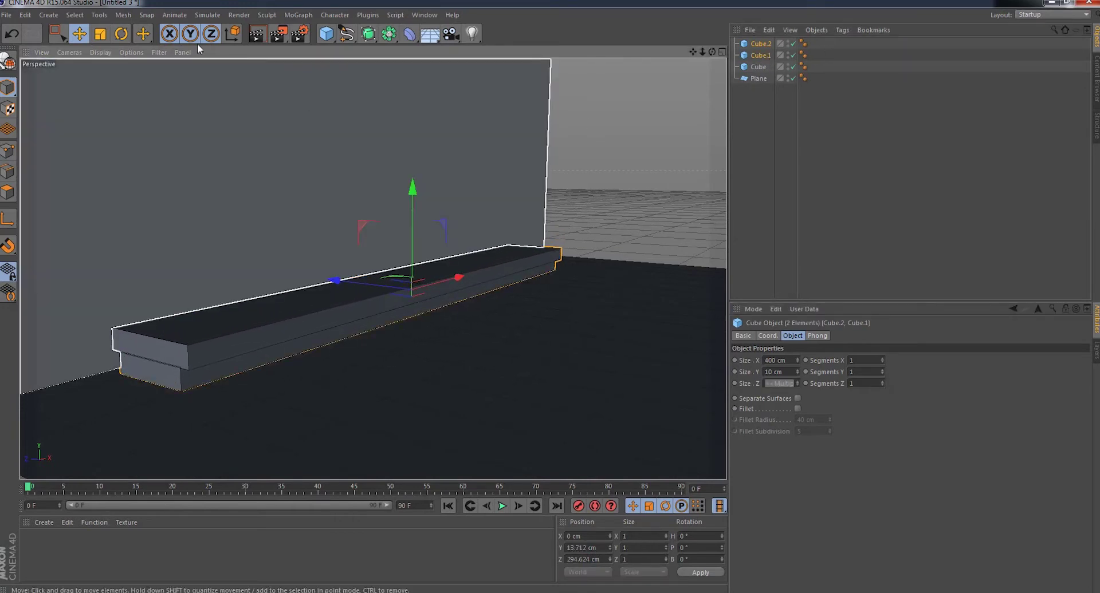
- In Front view, frame the shelf slabs and move them left along the wall
click(69, 52)
click(134, 161)
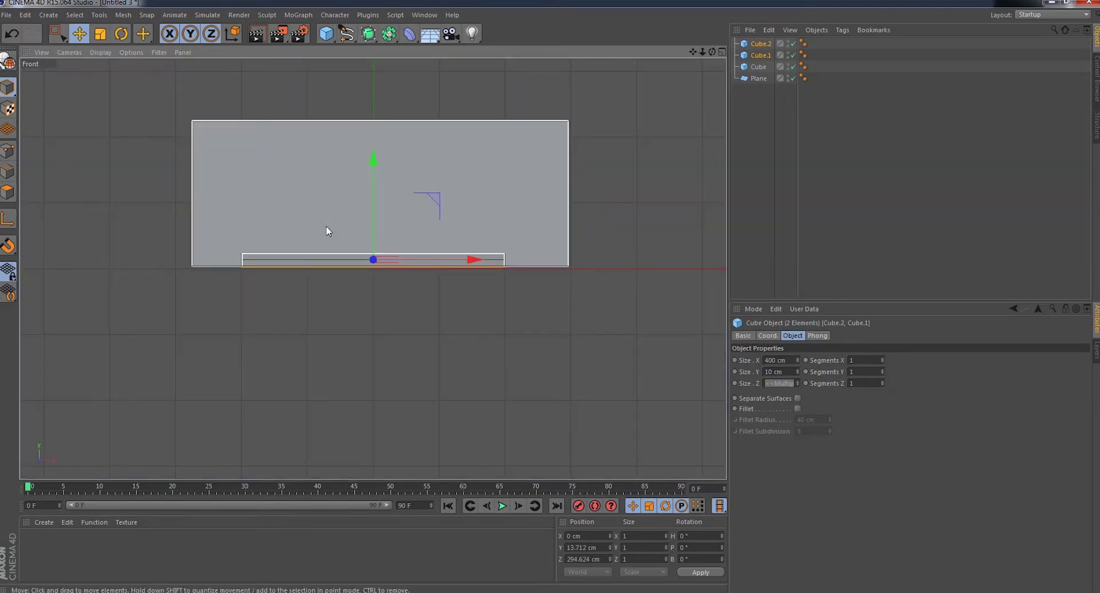
key(o)
drag(486, 266, 416, 267)
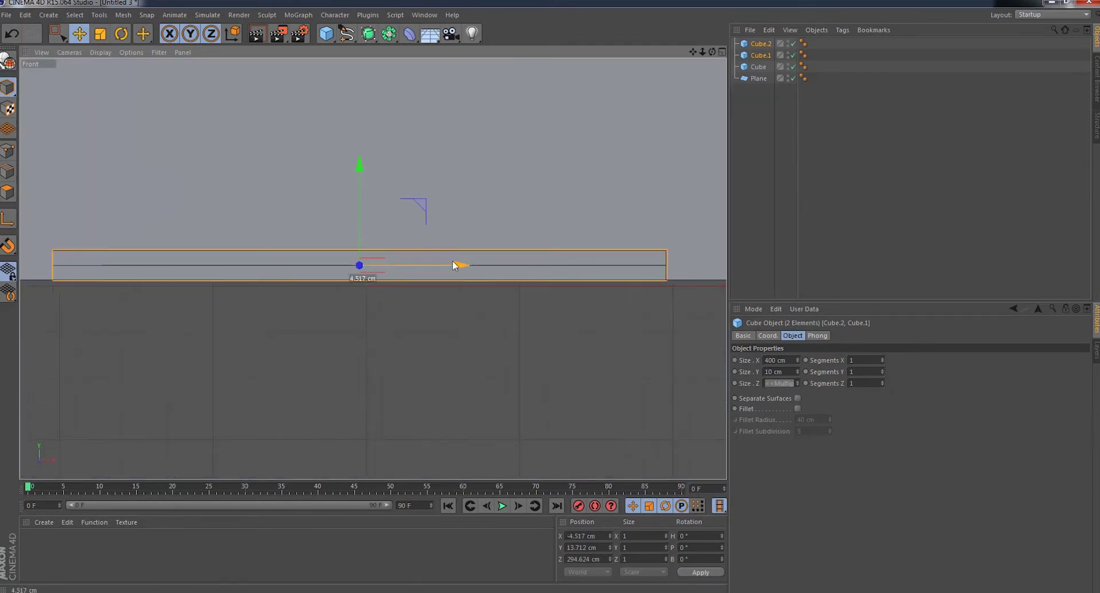
alt+middle_drag(372, 269, 523, 293)
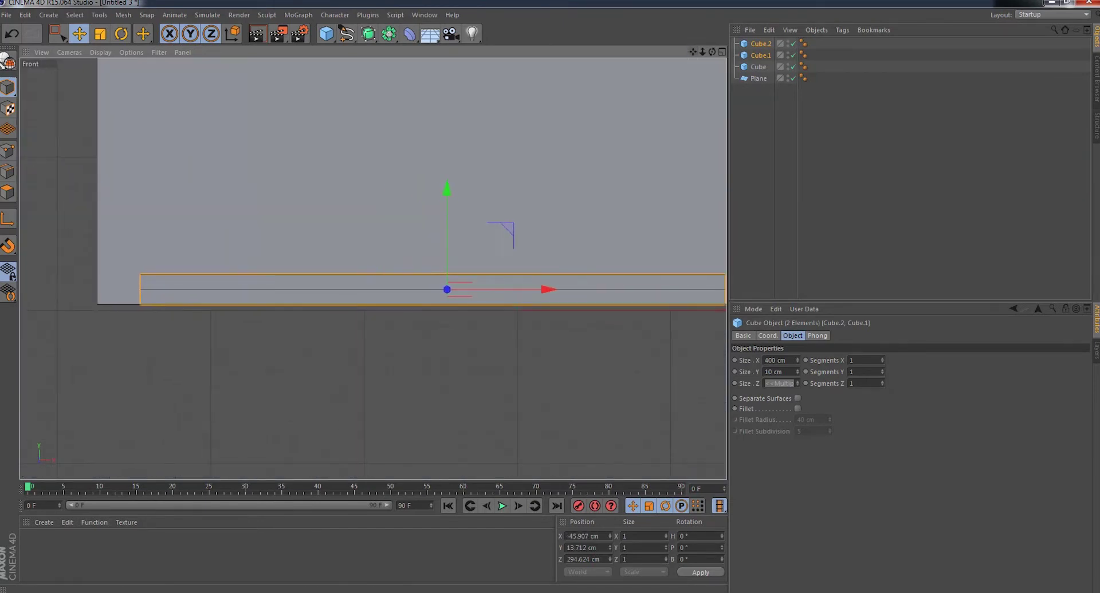
drag(547, 290, 505, 291)
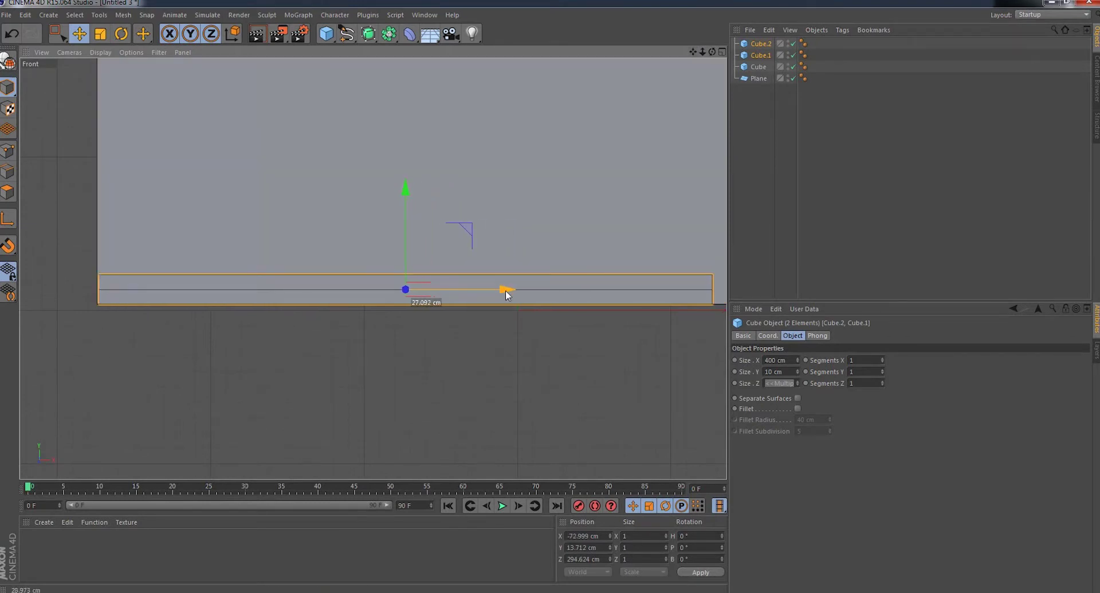
click(69, 52)
click(94, 109)
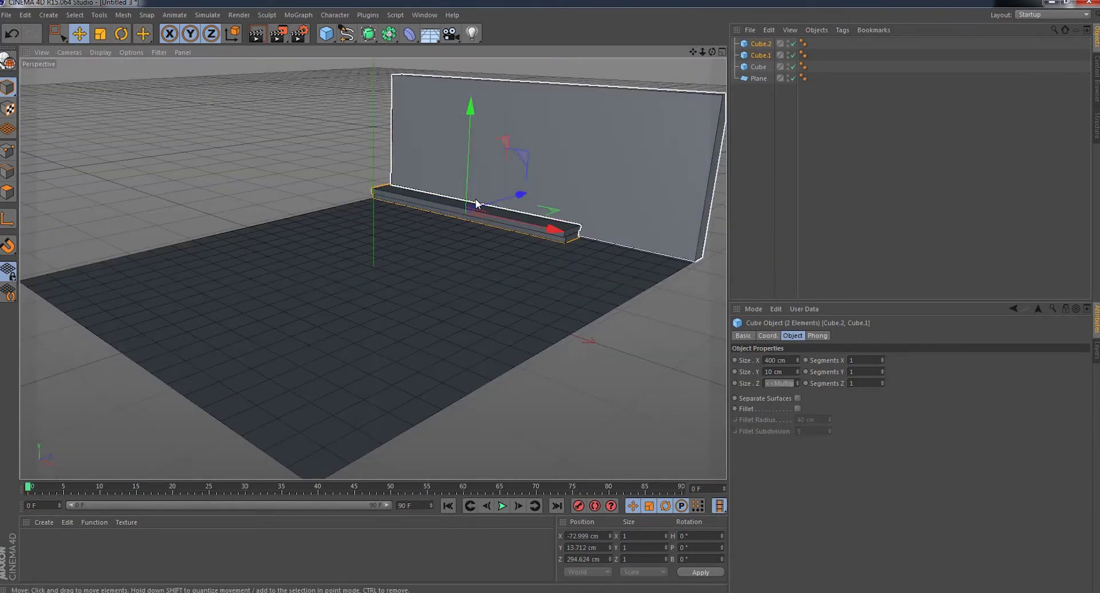
- In Perspective, shift the shelf about 9 cm further along the wall
alt+drag(475, 198, 373, 268)
mouse_move(372, 268)
alt+right_down()
mouse_move(640, 68)
mouse_move(691, 51)
mouse_move(596, 130)
alt+right_up()
drag(398, 267, 440, 252)
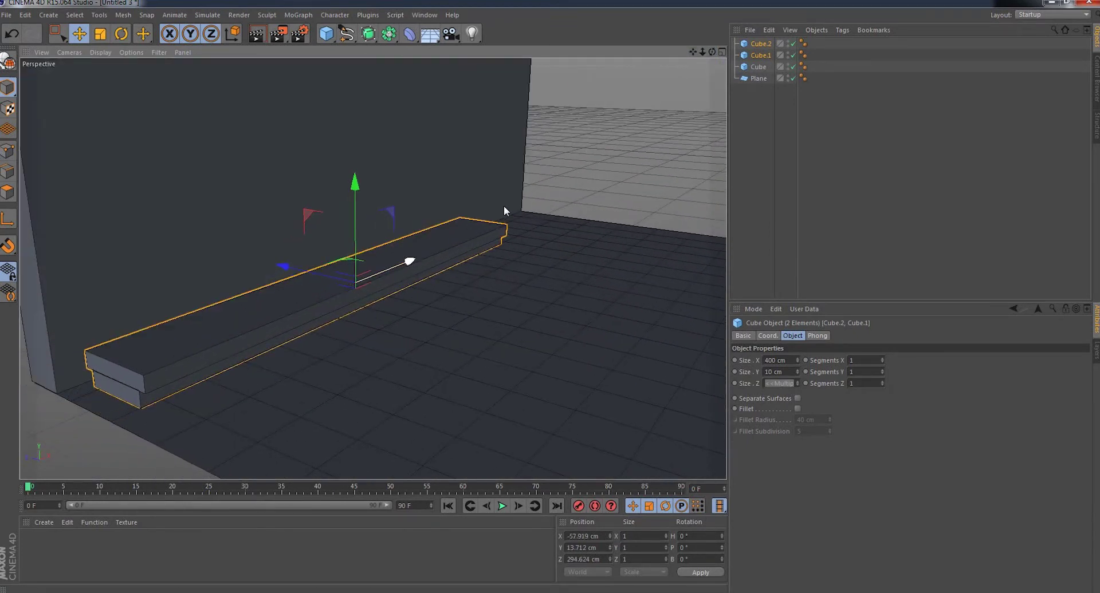
drag(712, 51, 688, 53)
alt+drag(372, 268, 373, 268)
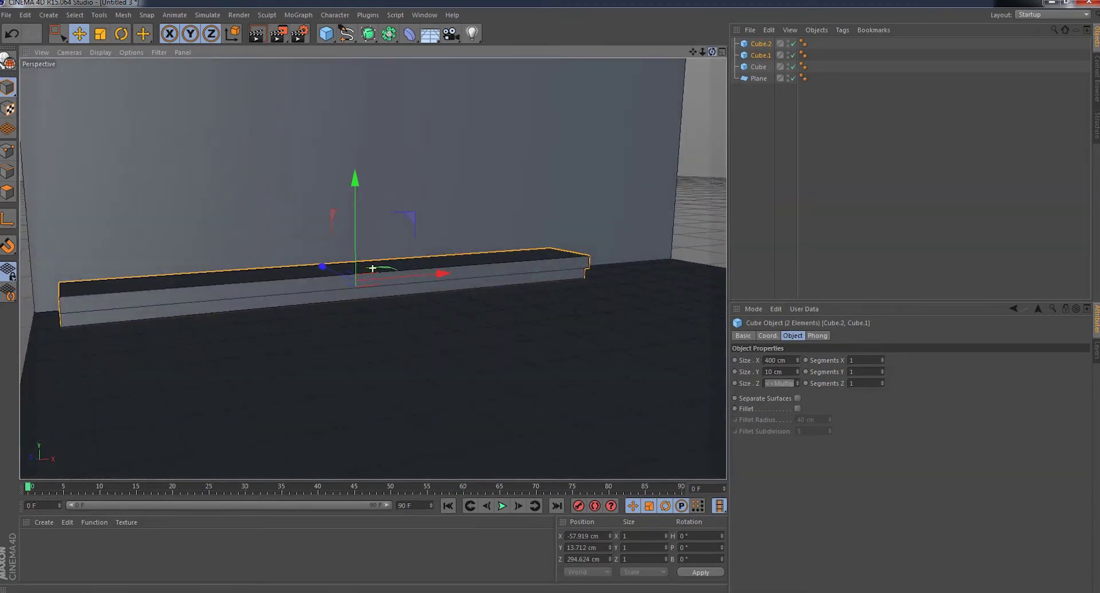
- Orbit and zoom to view the shelf from above, then select the back wall
scroll(372, 269, up, 1)
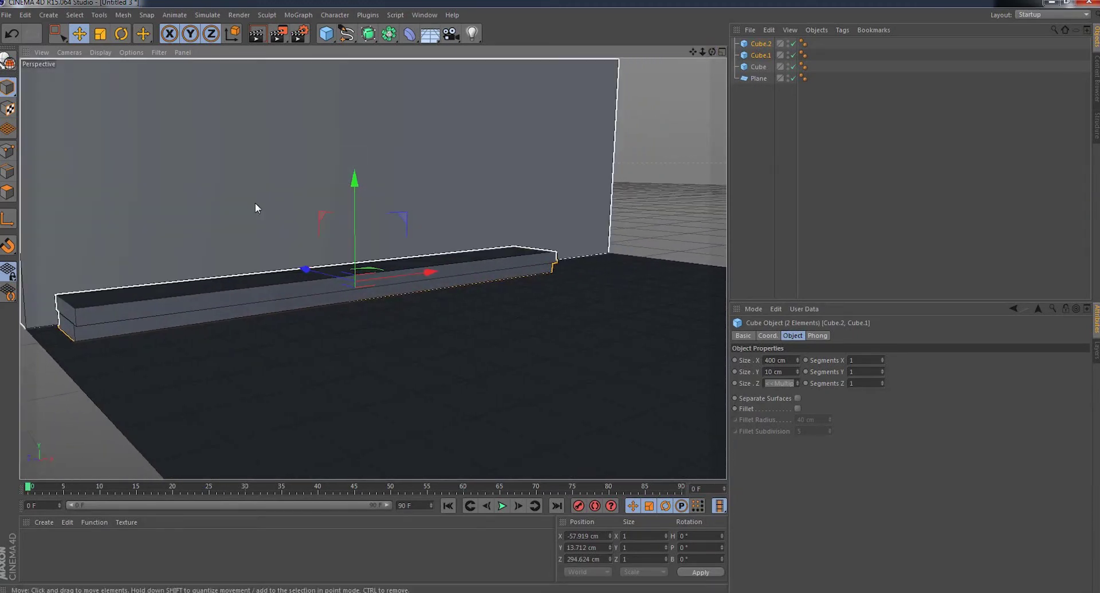
scroll(372, 269, up, 2)
scroll(373, 269, up, 1)
scroll(372, 269, up, 2)
scroll(373, 269, down, 2)
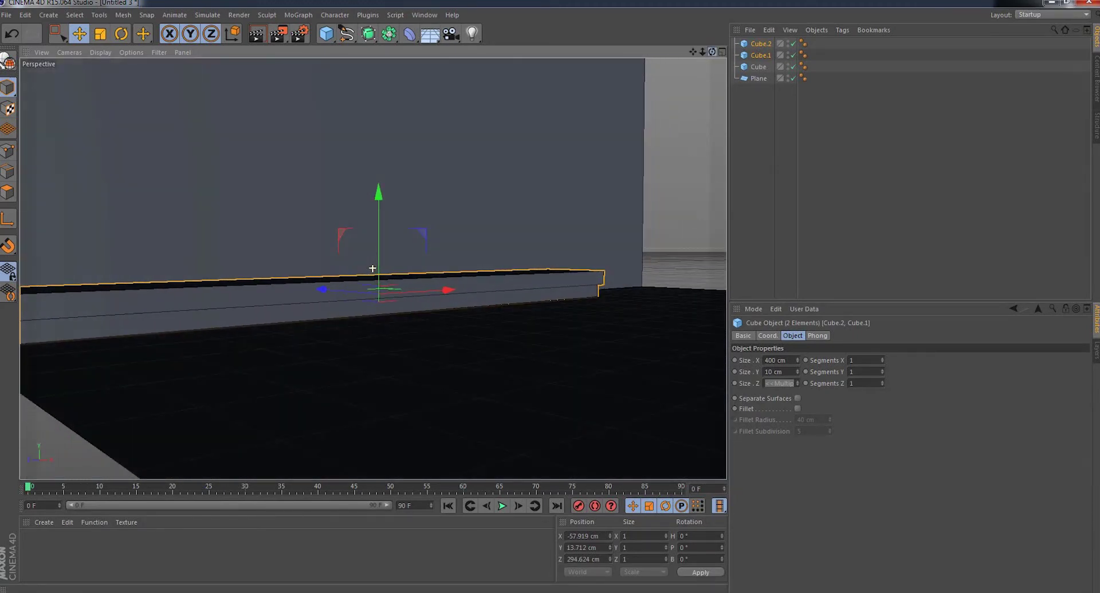
drag(690, 50, 642, 256)
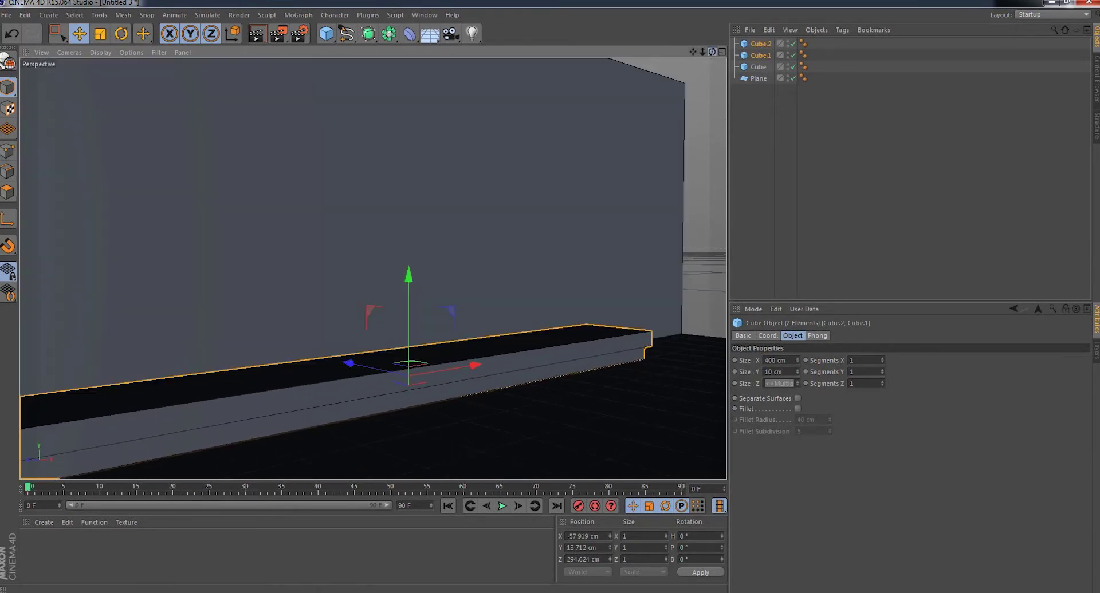
alt+drag(367, 270, 373, 269)
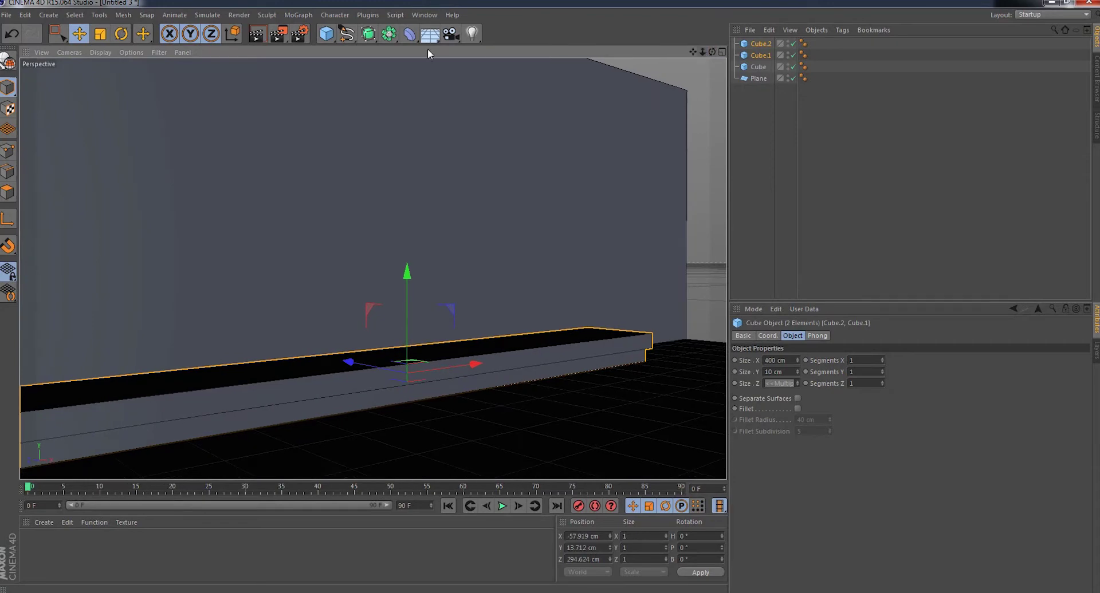
drag(693, 53, 373, 269)
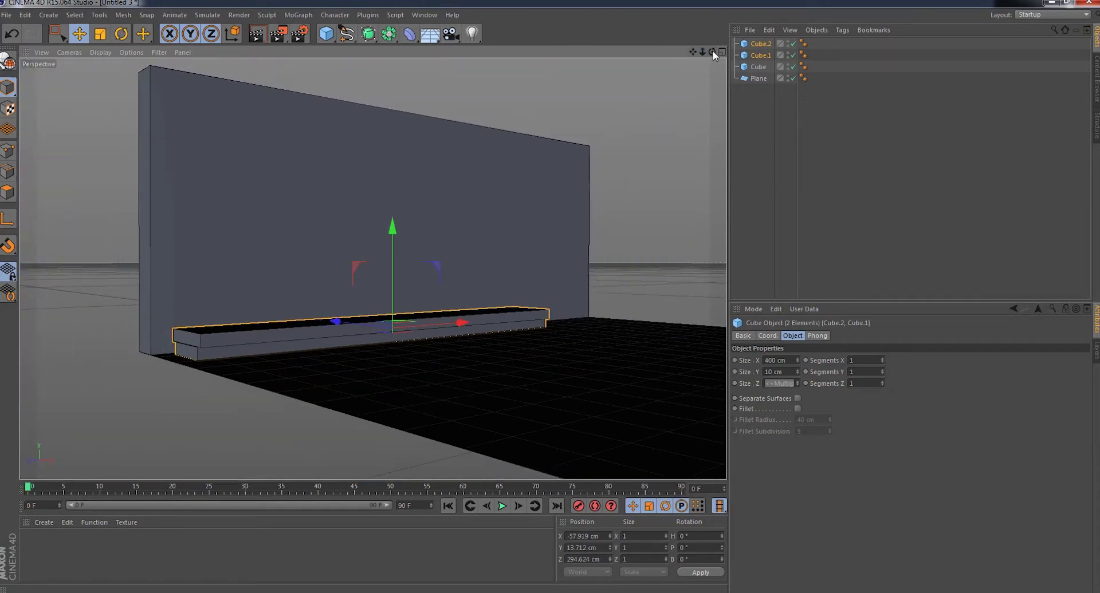
drag(712, 52, 465, 287)
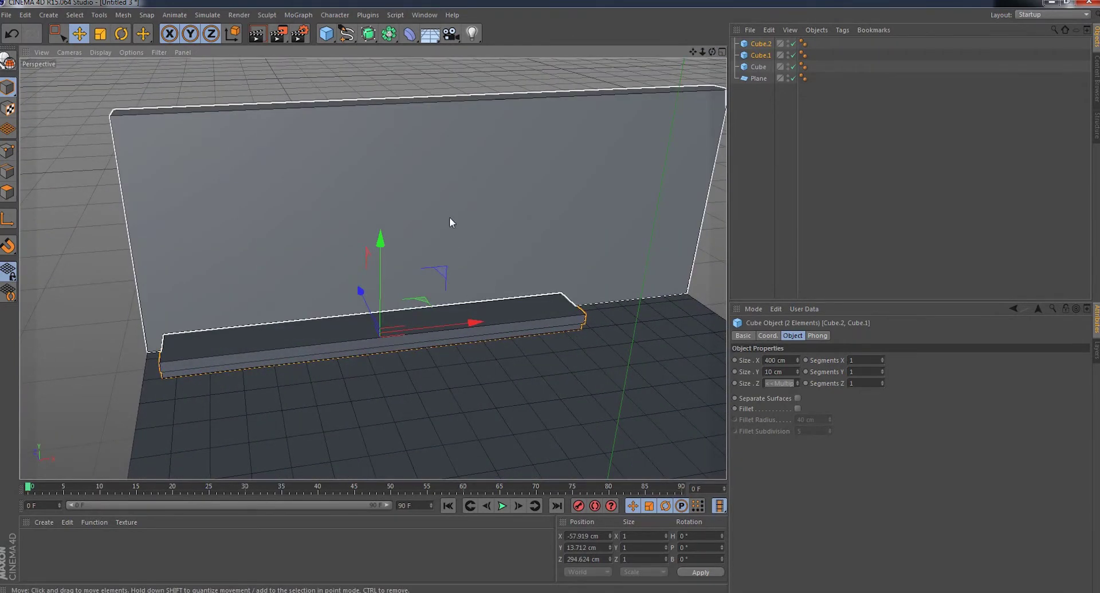
click(449, 212)
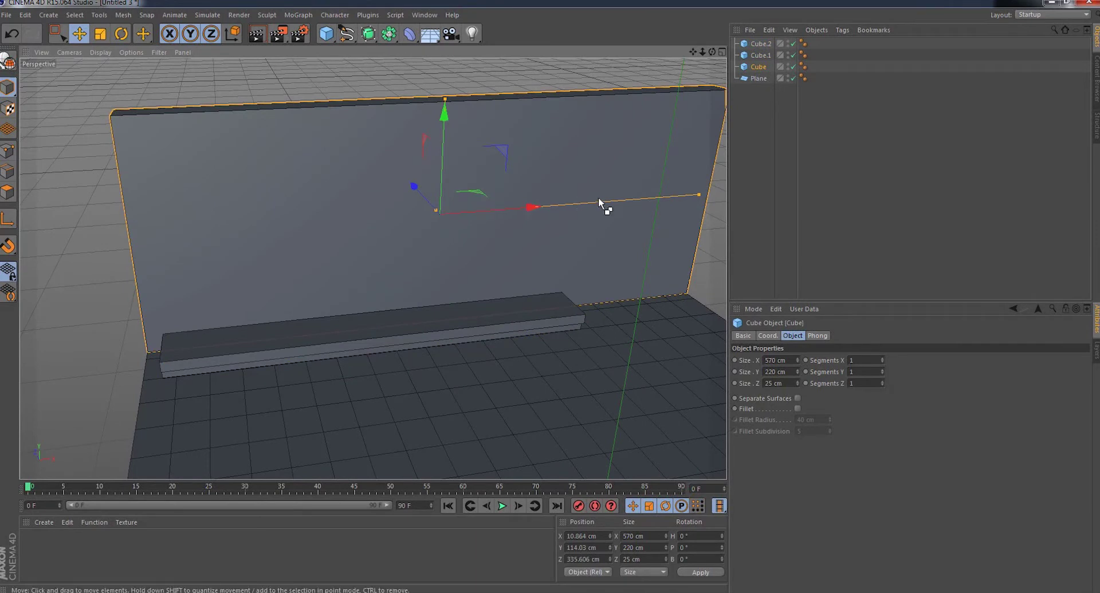
- Copy and paste the back wall, narrowing the copy to about 74 cm wide
click(25, 14)
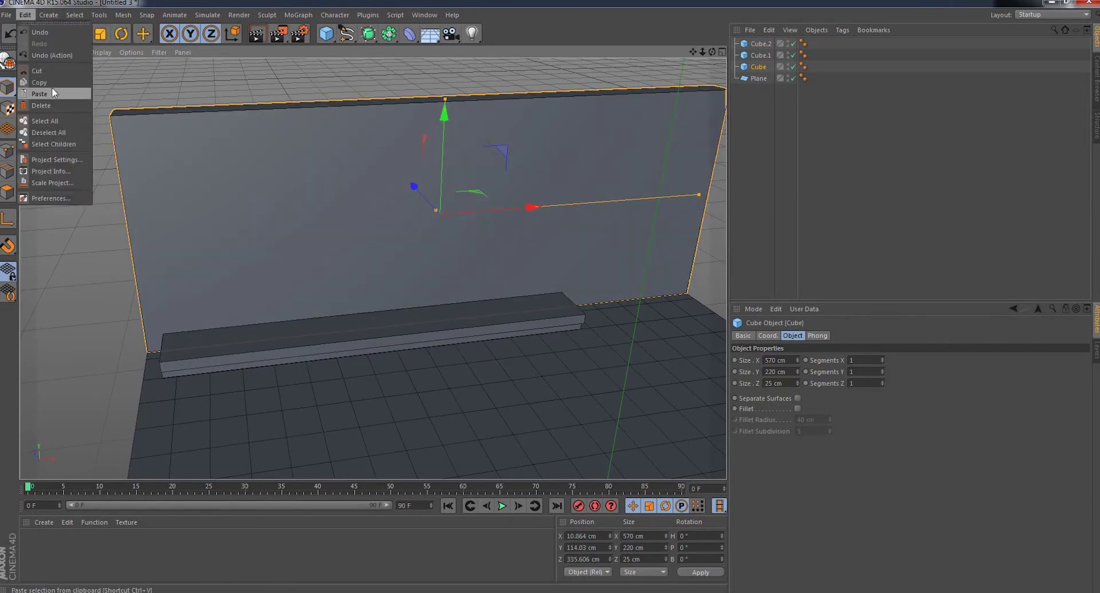
click(52, 87)
click(25, 15)
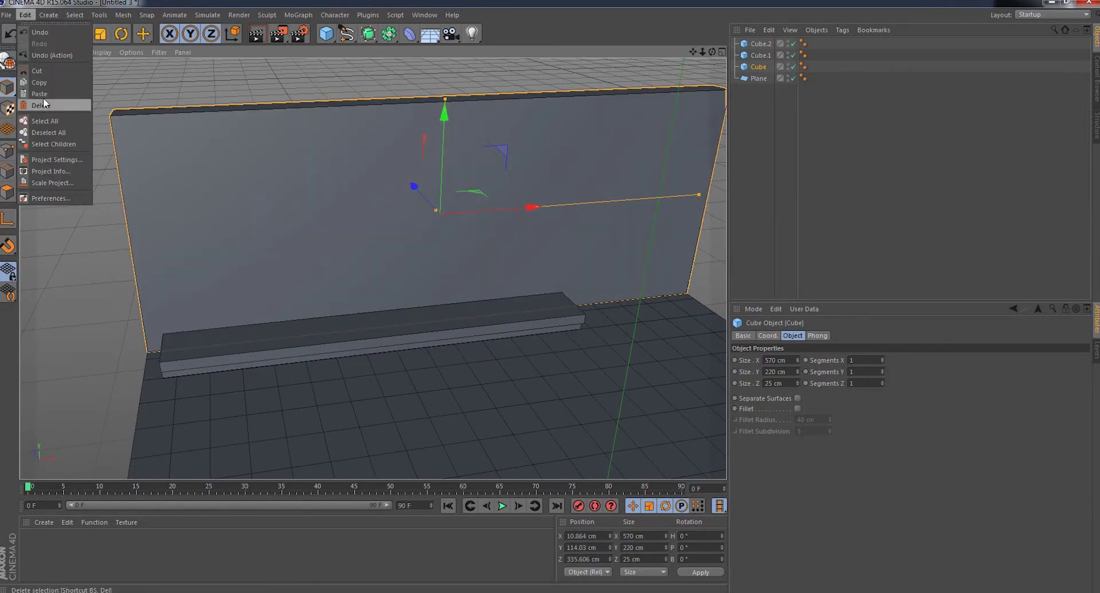
click(51, 97)
drag(699, 194, 475, 199)
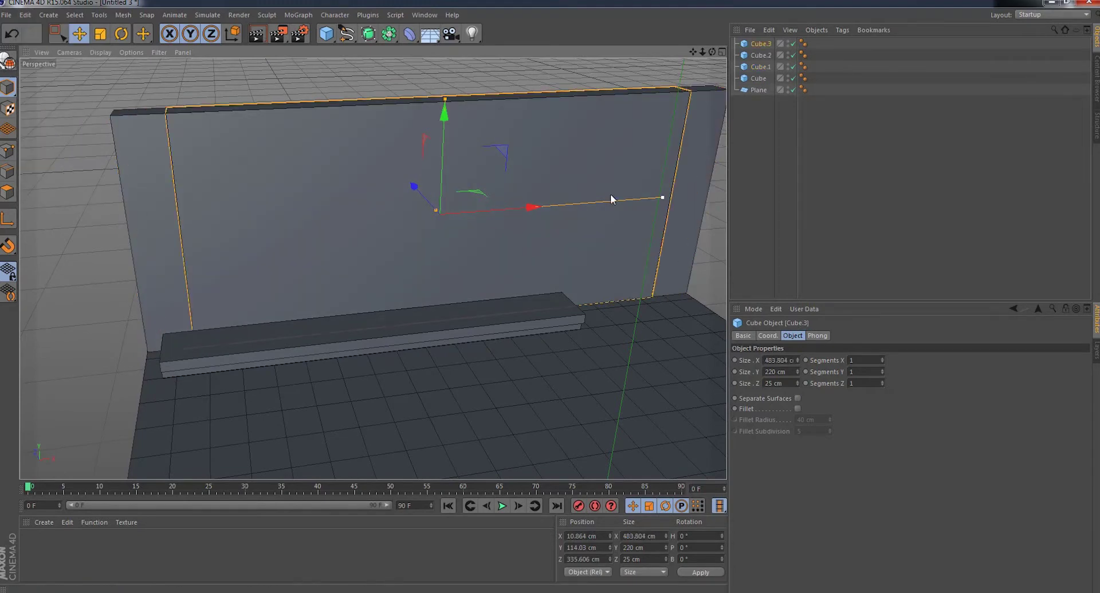
- Move the wall copy forward from the back wall and set its depth to 10 cm
drag(714, 52, 521, 135)
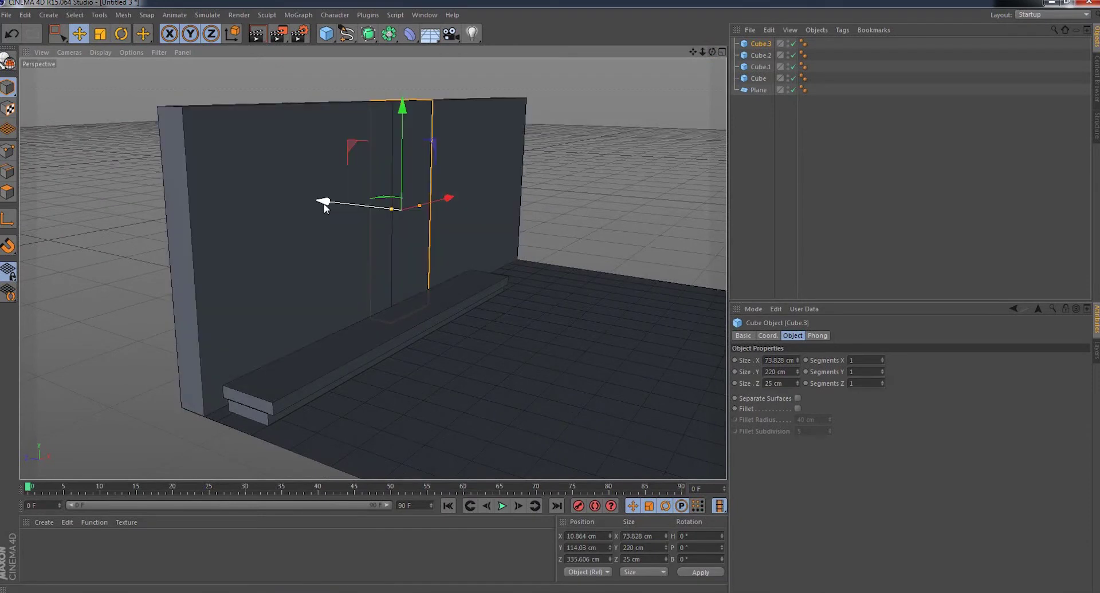
drag(323, 202, 349, 210)
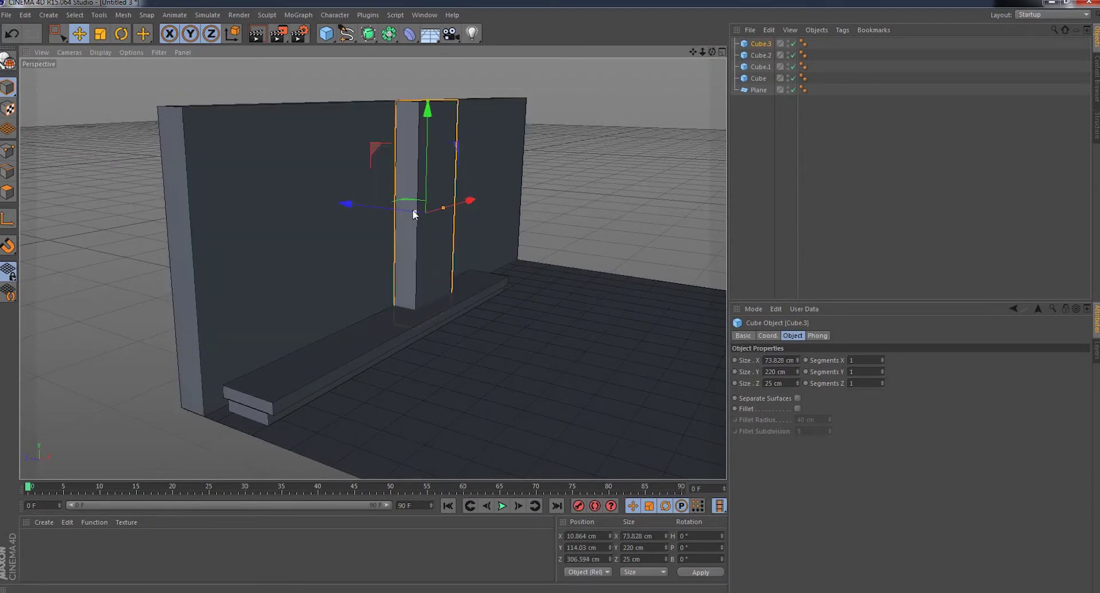
drag(413, 210, 415, 211)
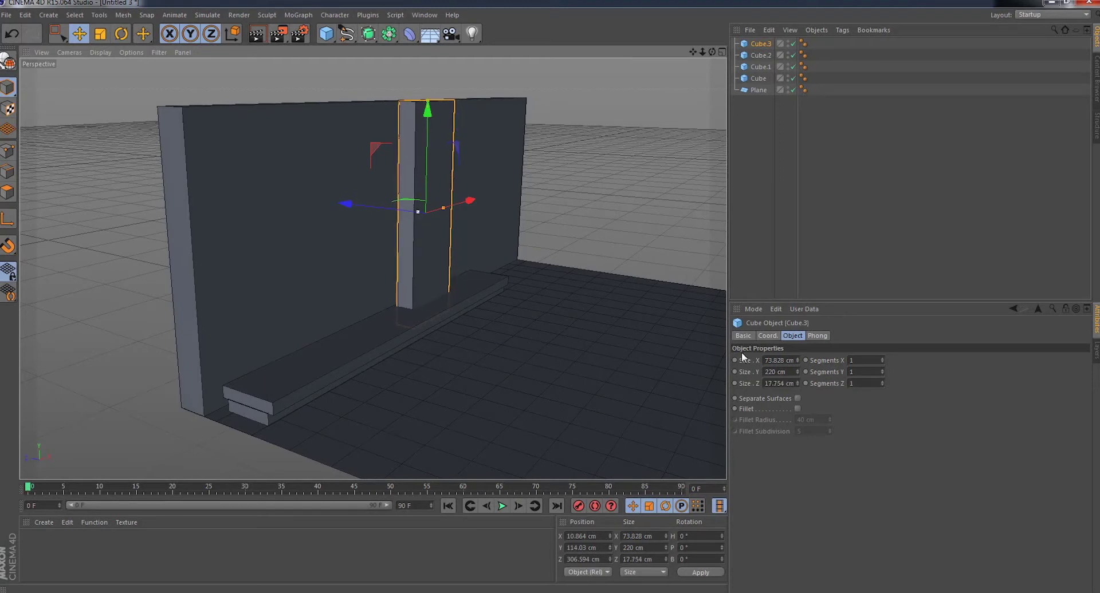
click(777, 383)
text(1)
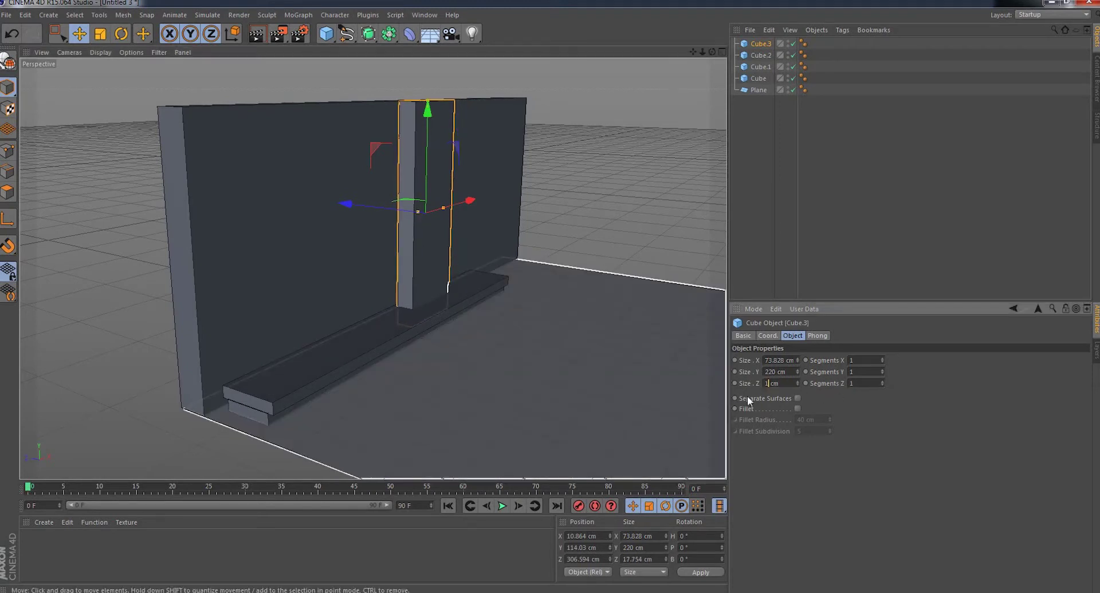
text(0)
key(Return)
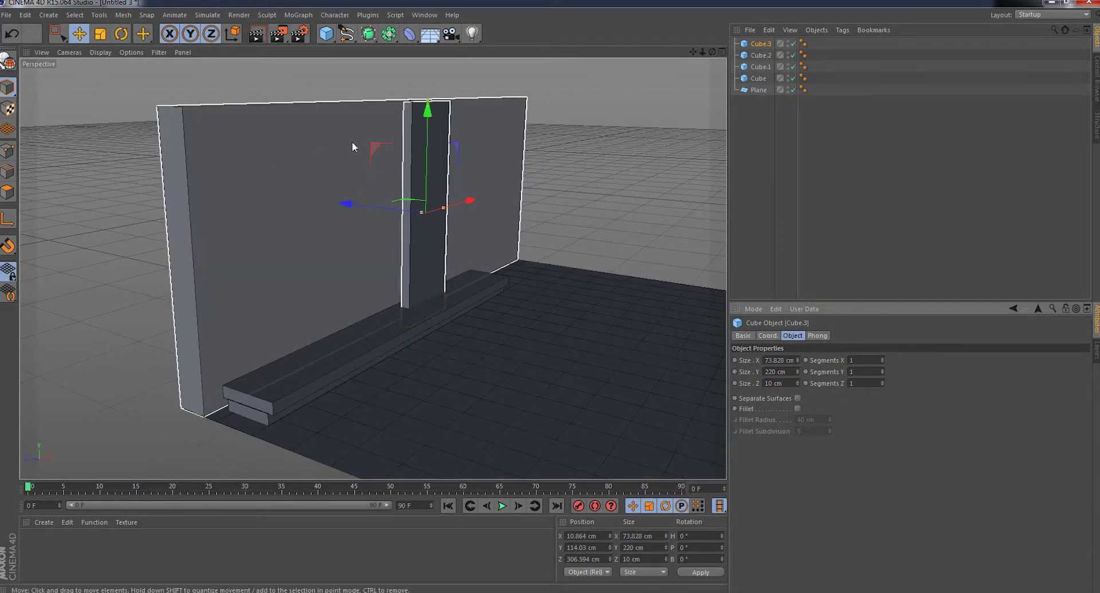
click(69, 52)
- In Front view, shorten the panel to about 197 cm tall
click(92, 162)
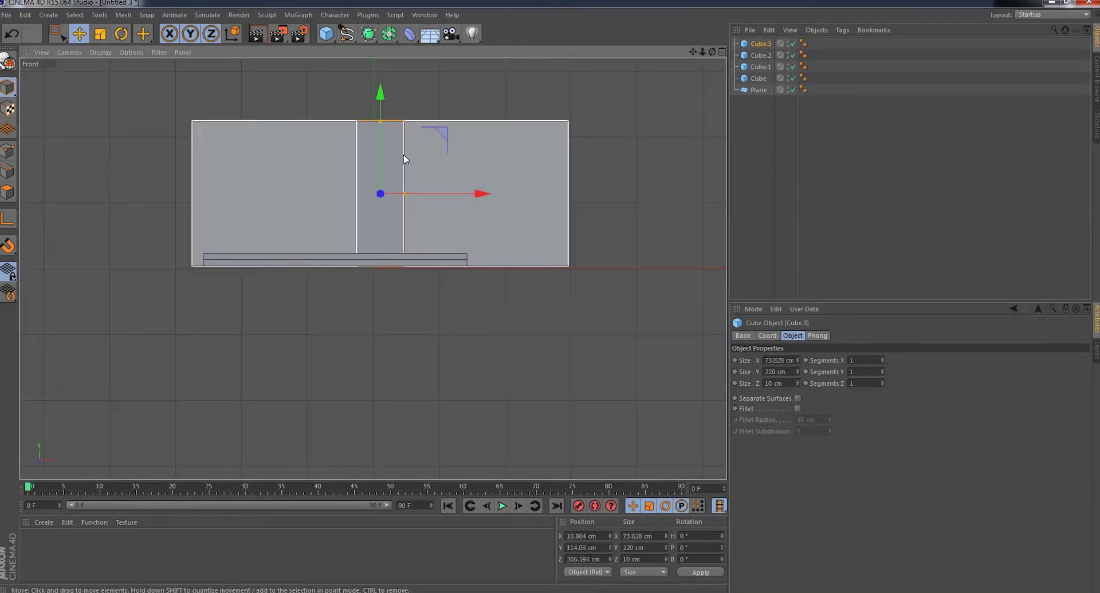
scroll(378, 117, up, 2)
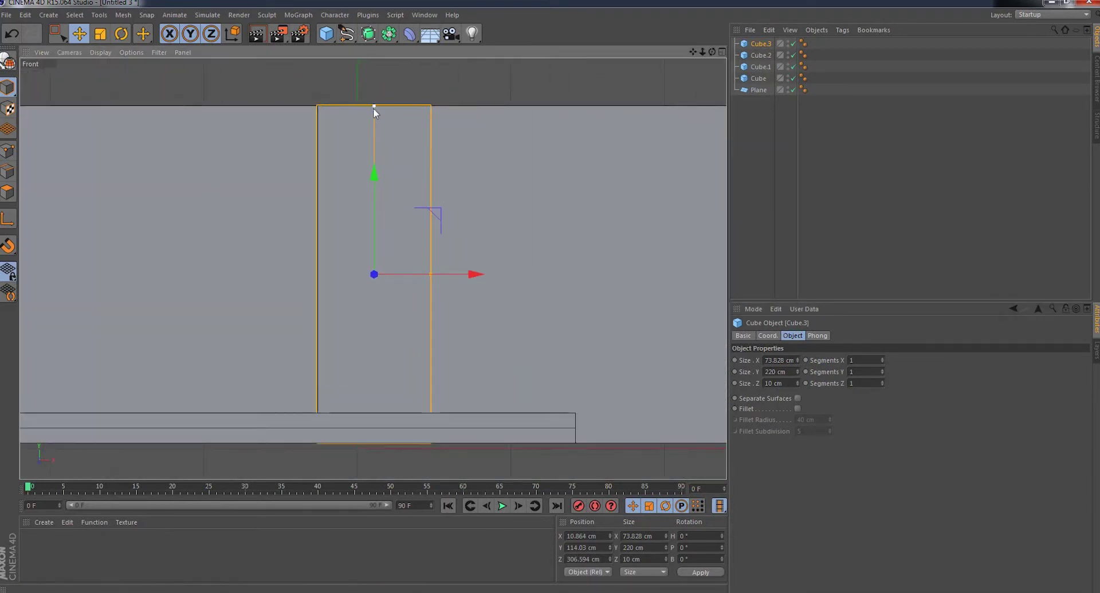
drag(373, 121, 374, 126)
drag(375, 185, 374, 171)
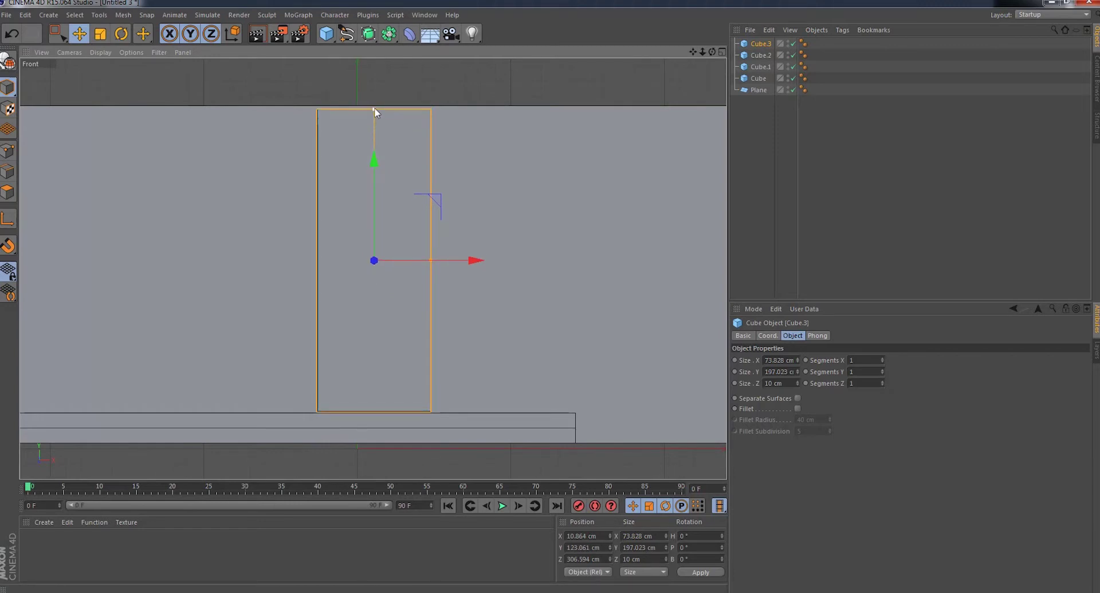
click(69, 52)
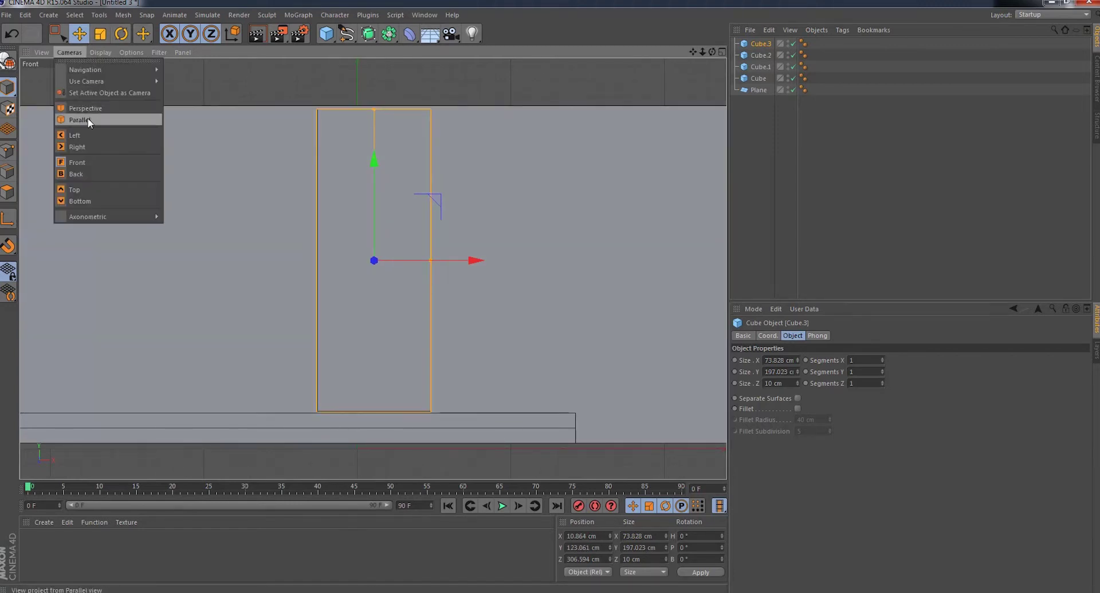
click(86, 109)
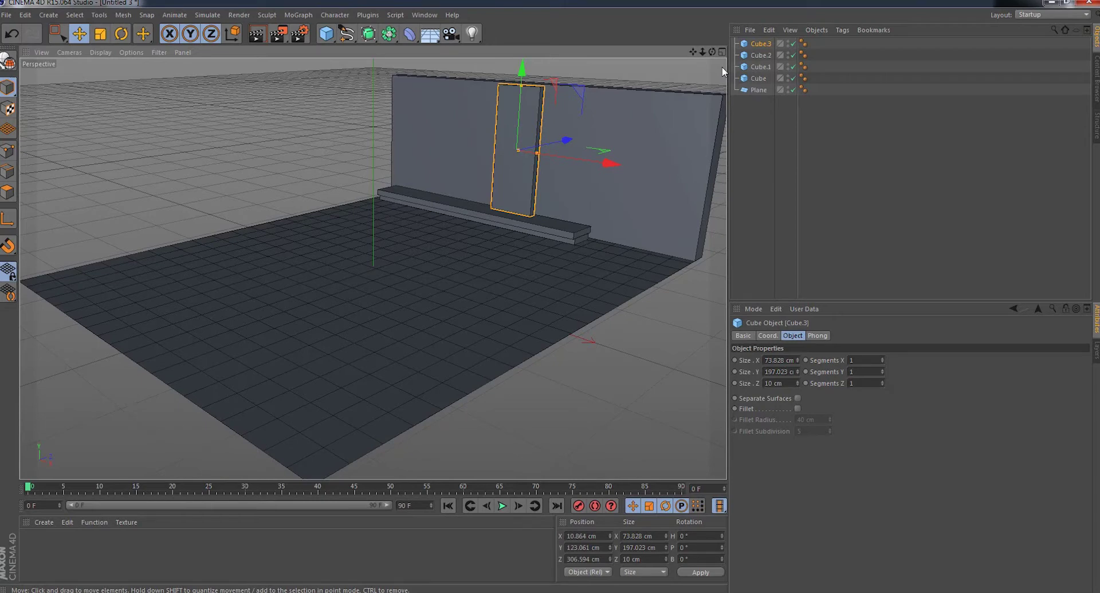
- Widen the panel to 150 cm
drag(712, 51, 372, 268)
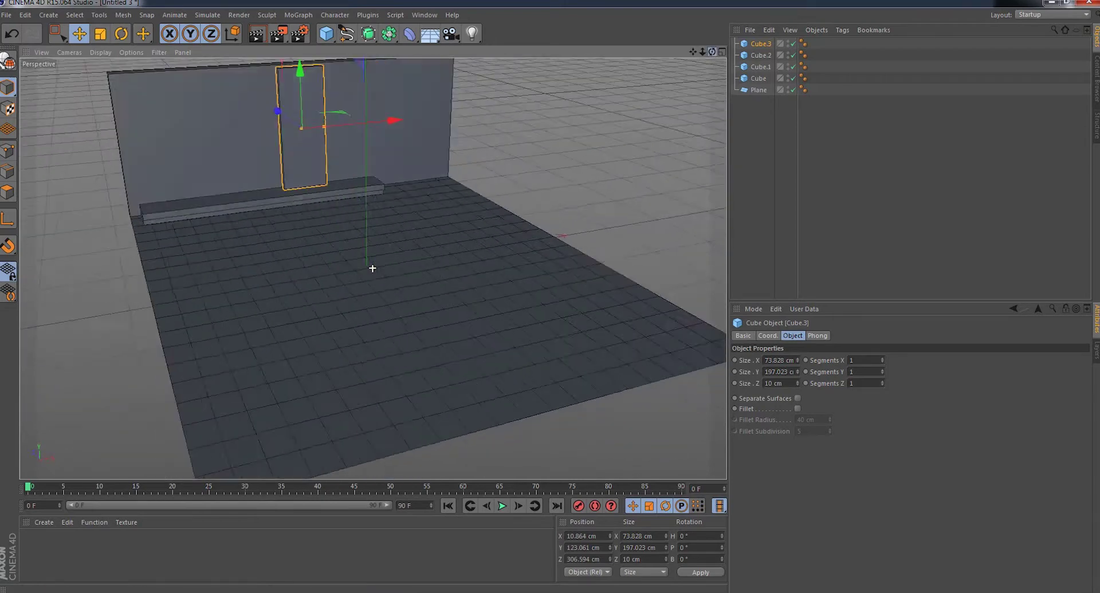
scroll(248, 174, up, 3)
scroll(245, 172, up, 3)
scroll(248, 173, up, 3)
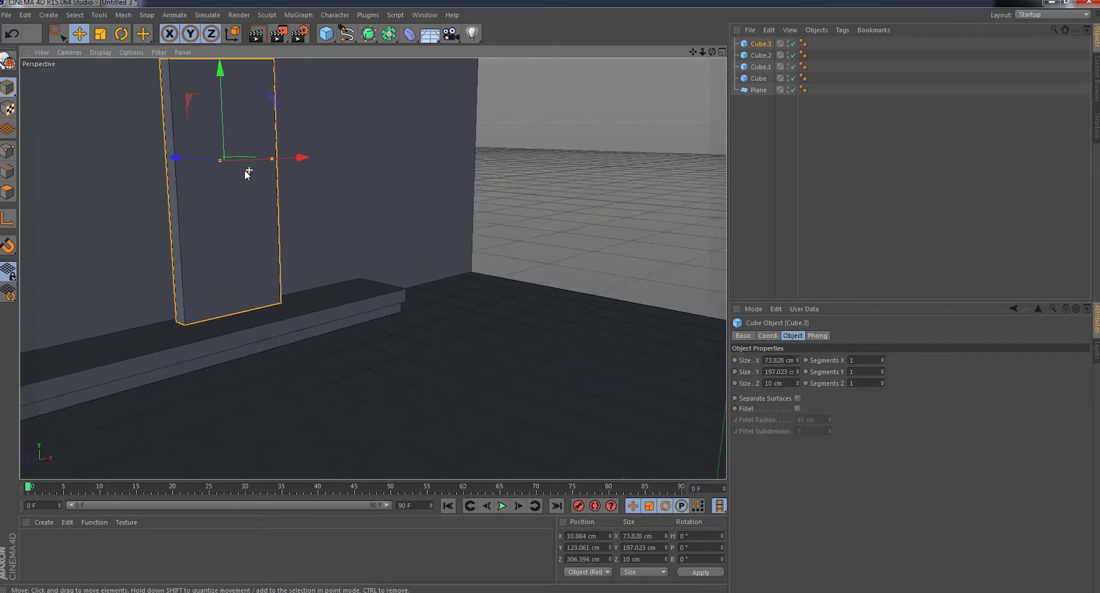
scroll(246, 172, up, 1)
drag(275, 161, 277, 162)
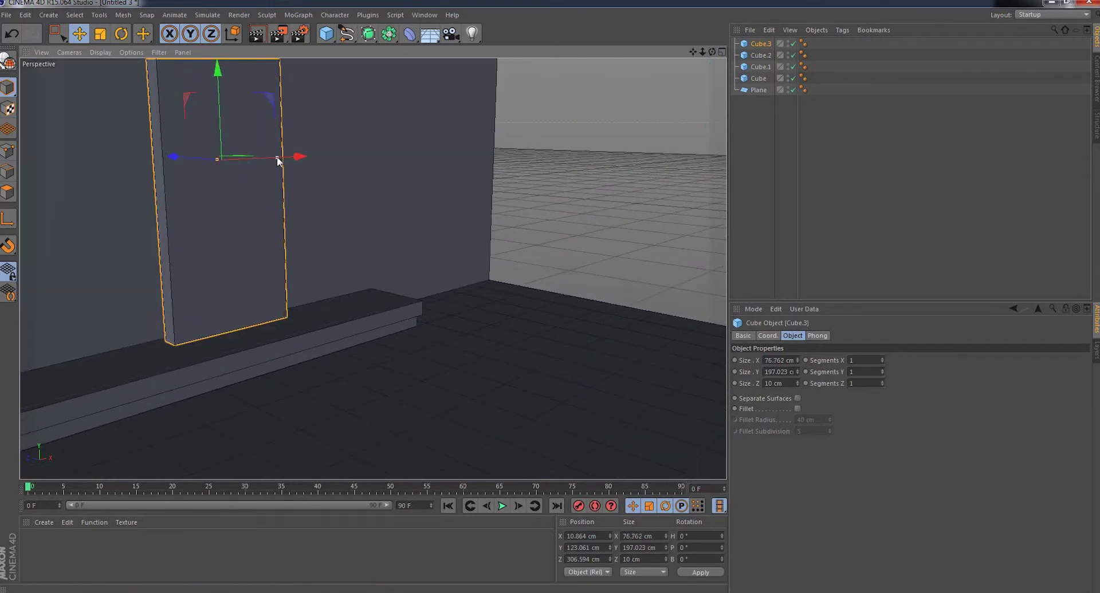
drag(785, 360, 746, 360)
text(150)
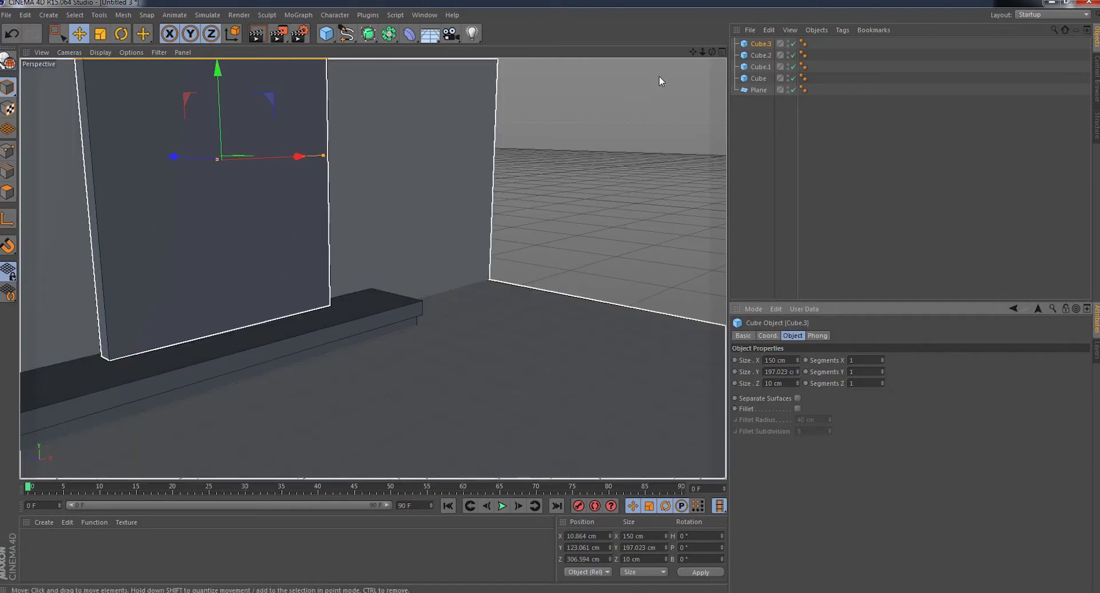
- Move the panel back against the wall above the shelf
mouse_move(659, 78)
alt+mouse_down()
mouse_move(365, 122)
mouse_move(331, 147)
alt+mouse_up()
scroll(373, 268, up, 1)
alt+drag(373, 269, 249, 235)
drag(711, 51, 372, 268)
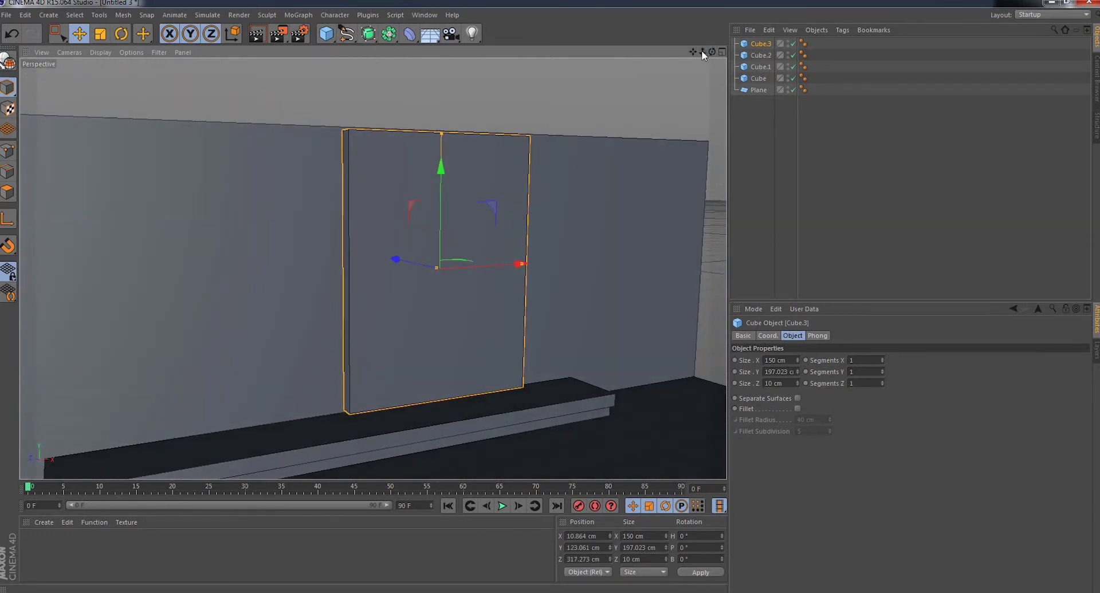
drag(703, 54, 373, 269)
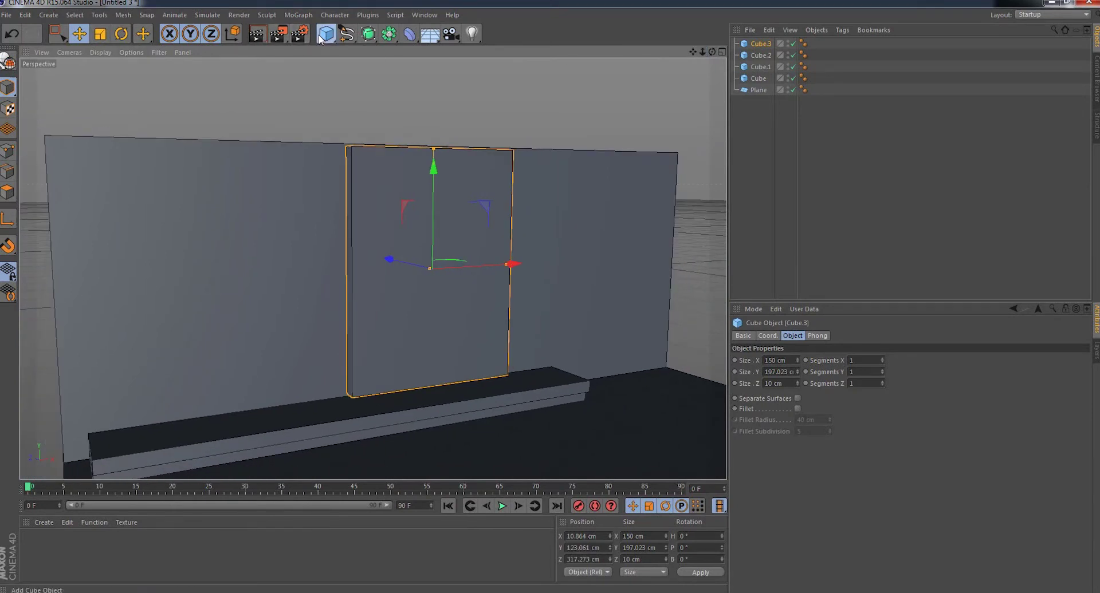
- Add a cylinder, move it back toward the wall, and lower its height to about 110 cm
drag(318, 34, 432, 60)
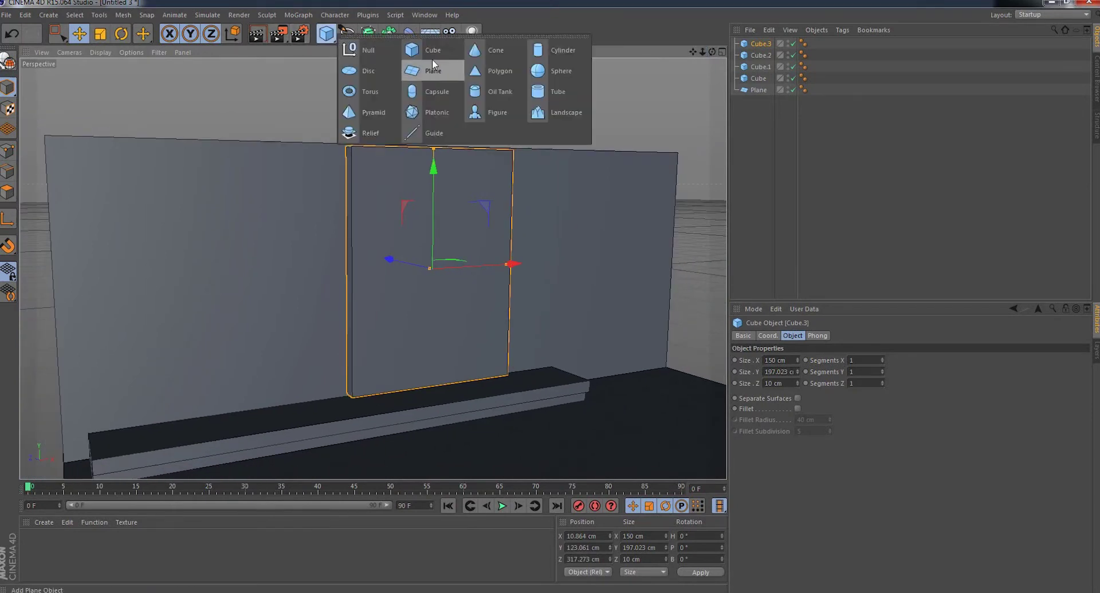
click(537, 55)
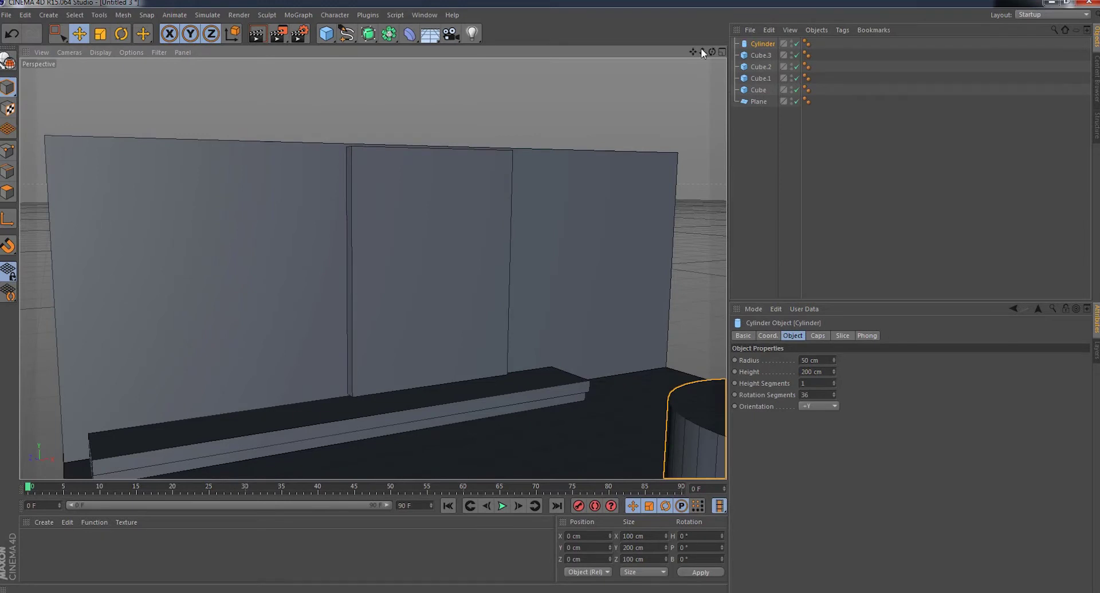
drag(702, 54, 661, 147)
drag(504, 405, 352, 362)
drag(487, 353, 410, 358)
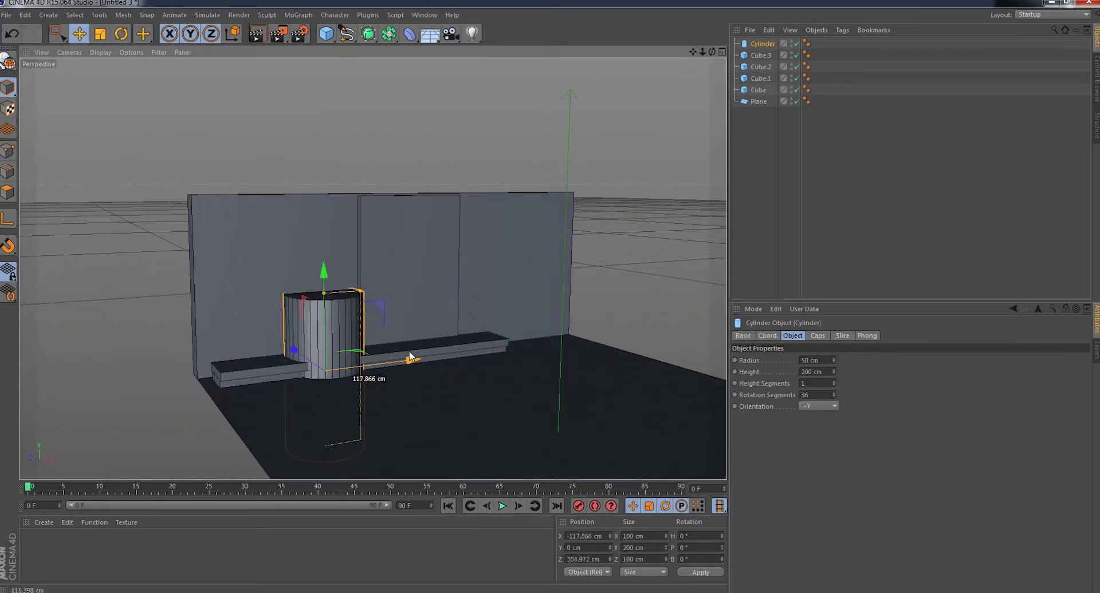
scroll(321, 286, up, 3)
scroll(323, 276, up, 3)
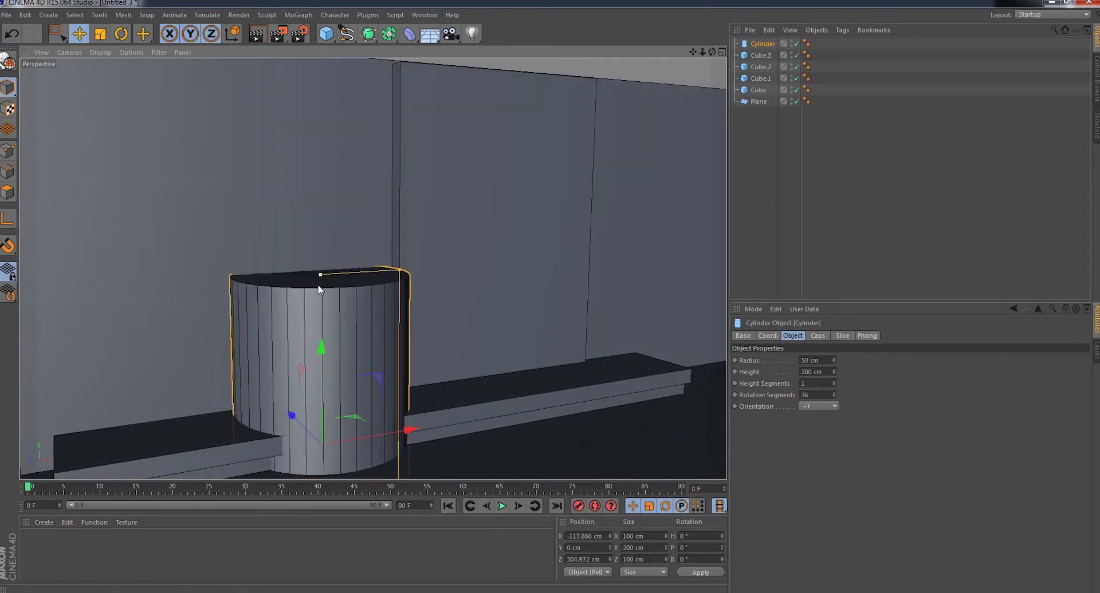
drag(319, 281, 330, 352)
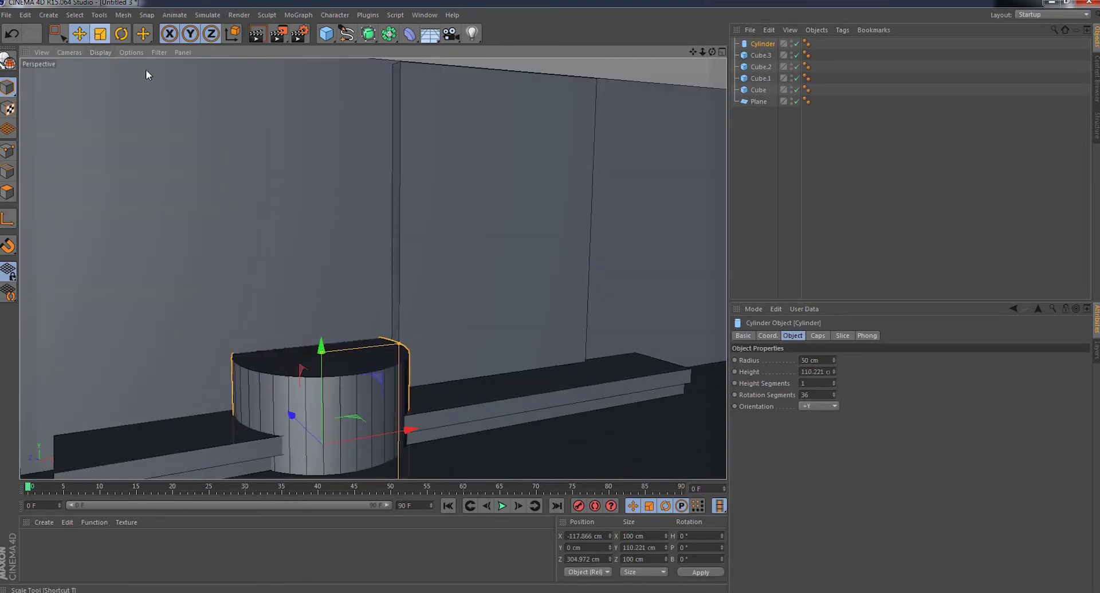
- Shrink the cylinder to about 30 cm wide and lift it onto the shelf
key(t)
drag(510, 326, 83, 115)
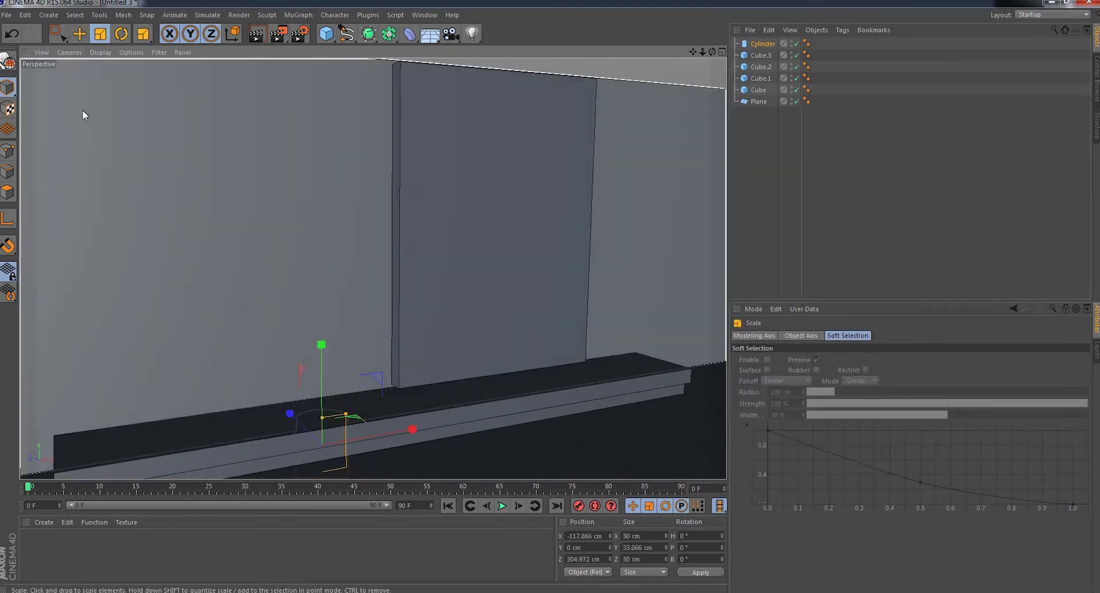
click(57, 34)
drag(322, 345, 319, 291)
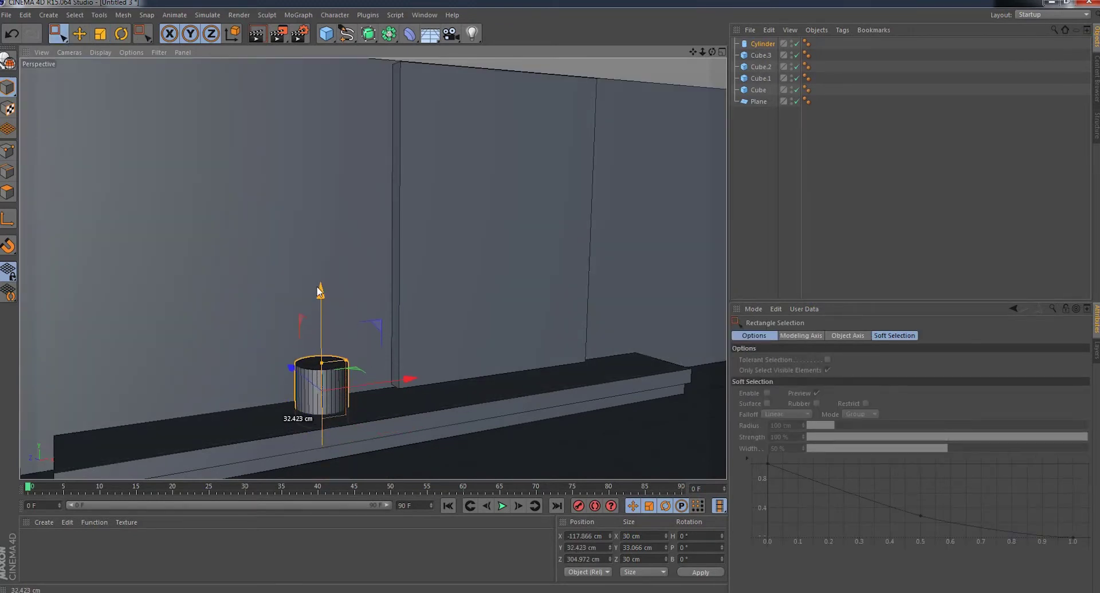
drag(321, 359, 342, 348)
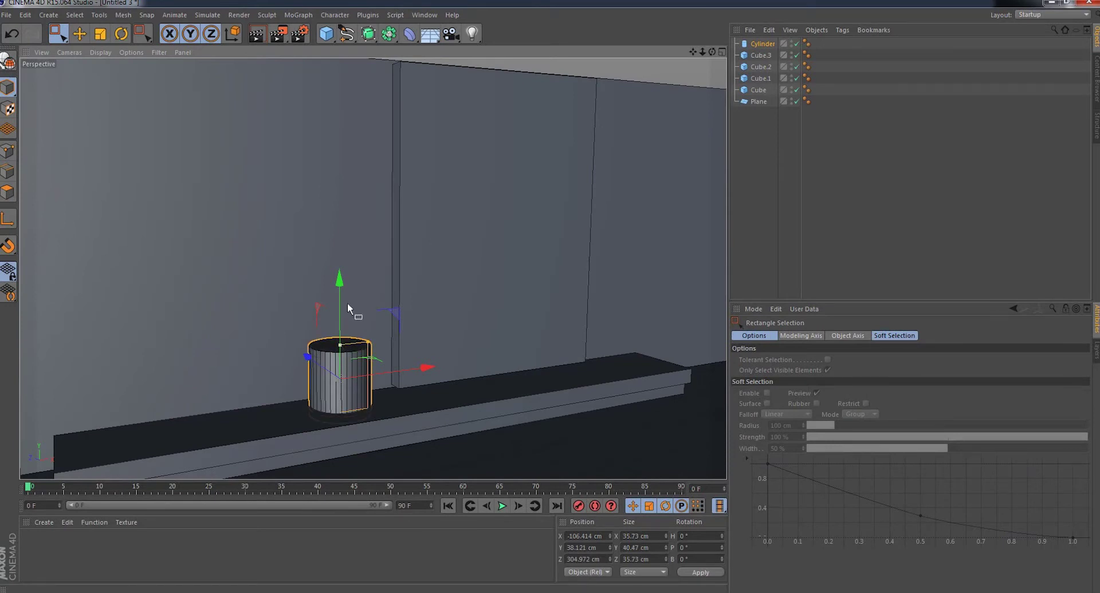
drag(340, 287, 340, 279)
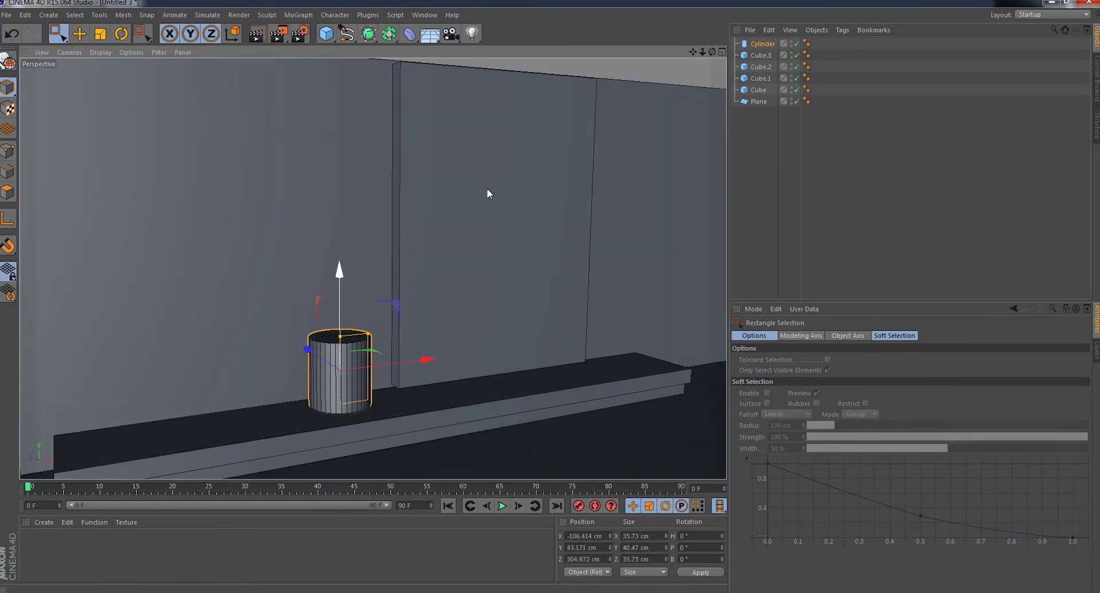
- Give the cylinder 20 height segments and 40 rotation segments
click(768, 45)
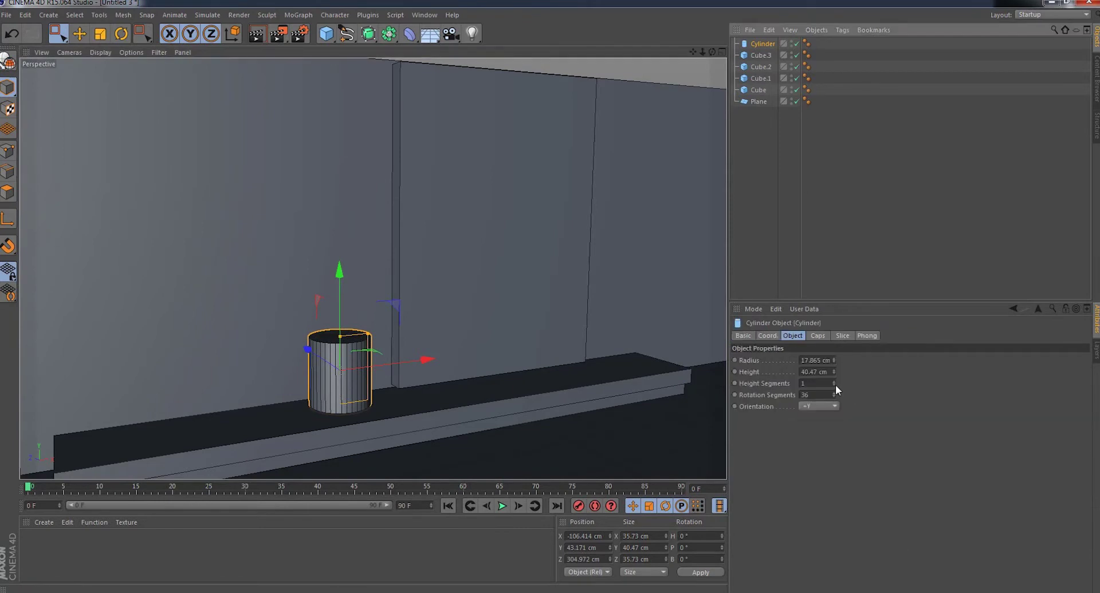
click(813, 383)
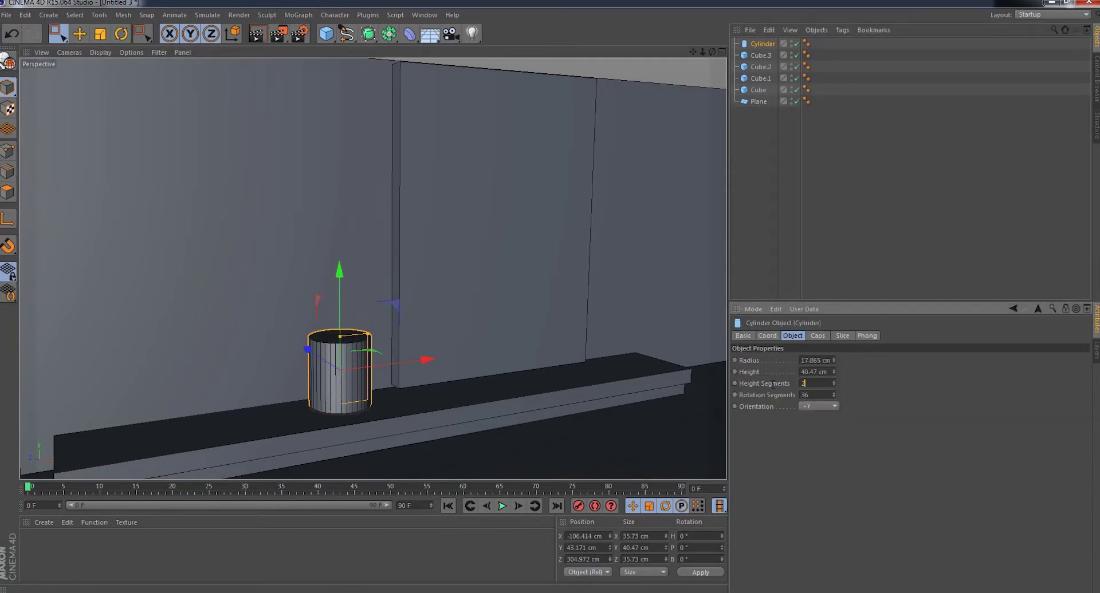
text(20)
key(Return)
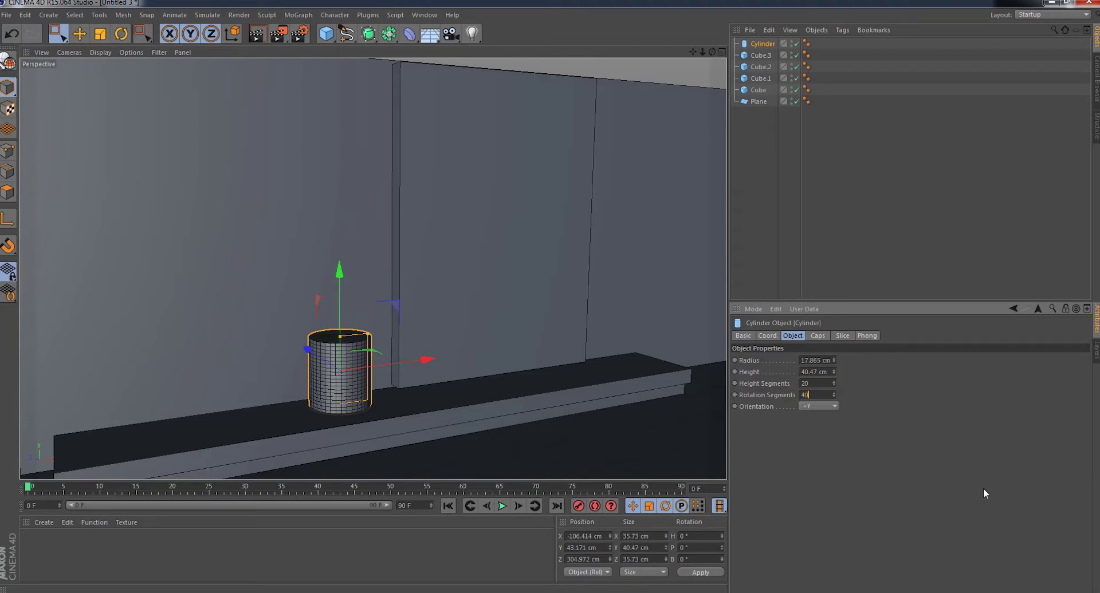
key(Return)
- Add a Bulge deformer, move it toward the shelf, shrink it and raise it to cylinder height
click(410, 37)
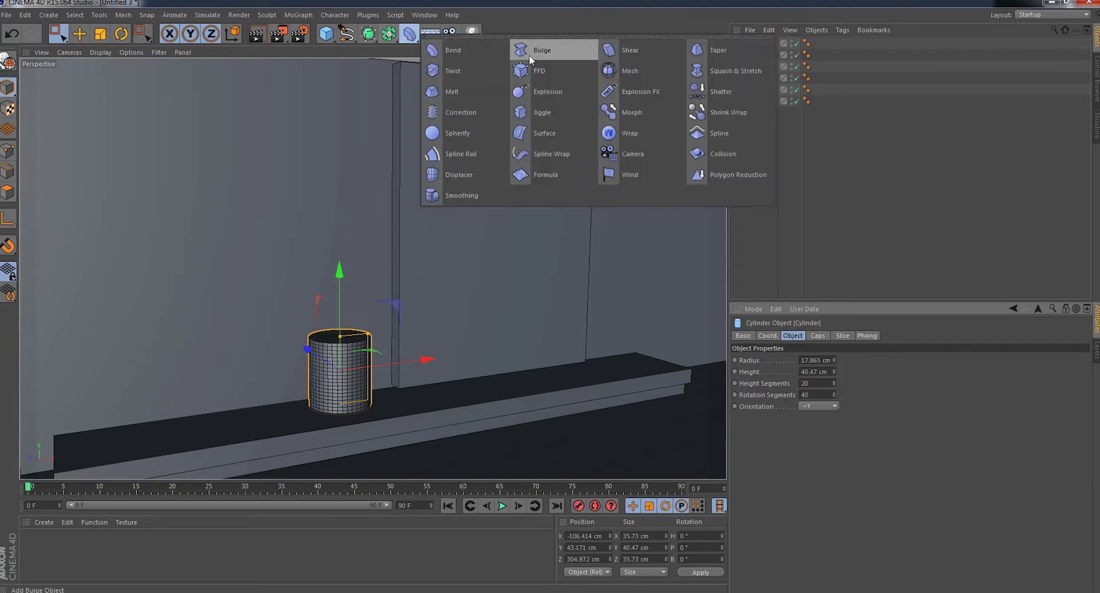
click(543, 52)
drag(761, 45, 759, 47)
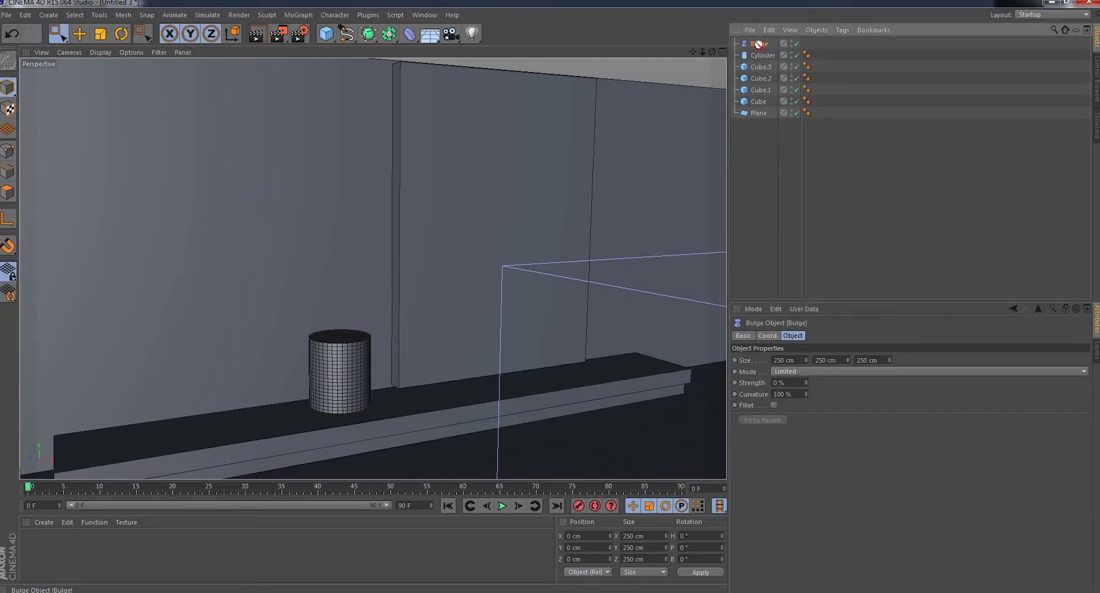
key(h)
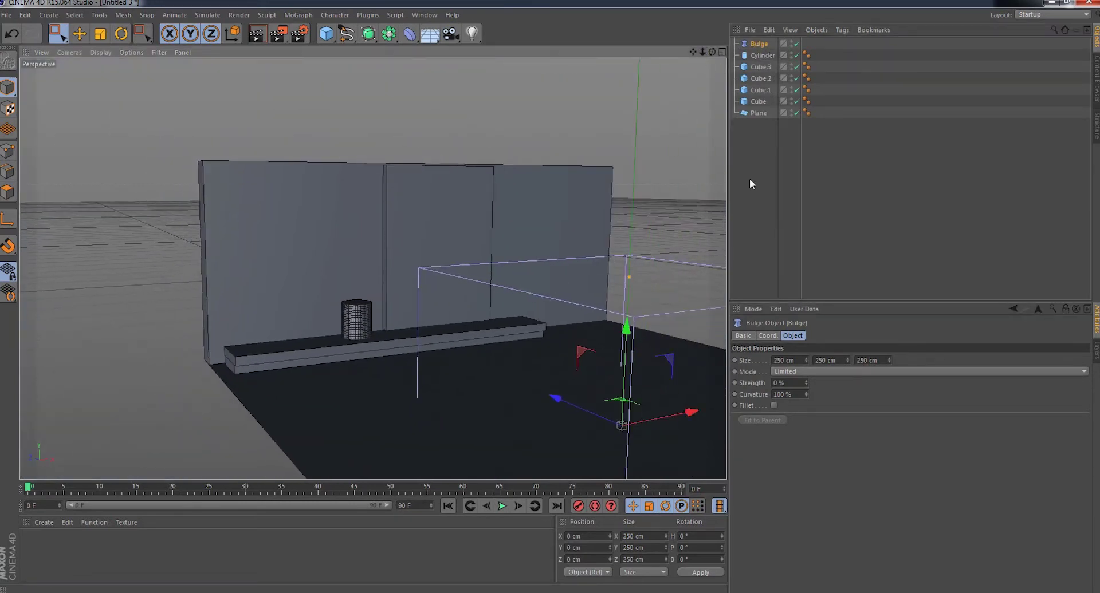
drag(565, 408, 404, 340)
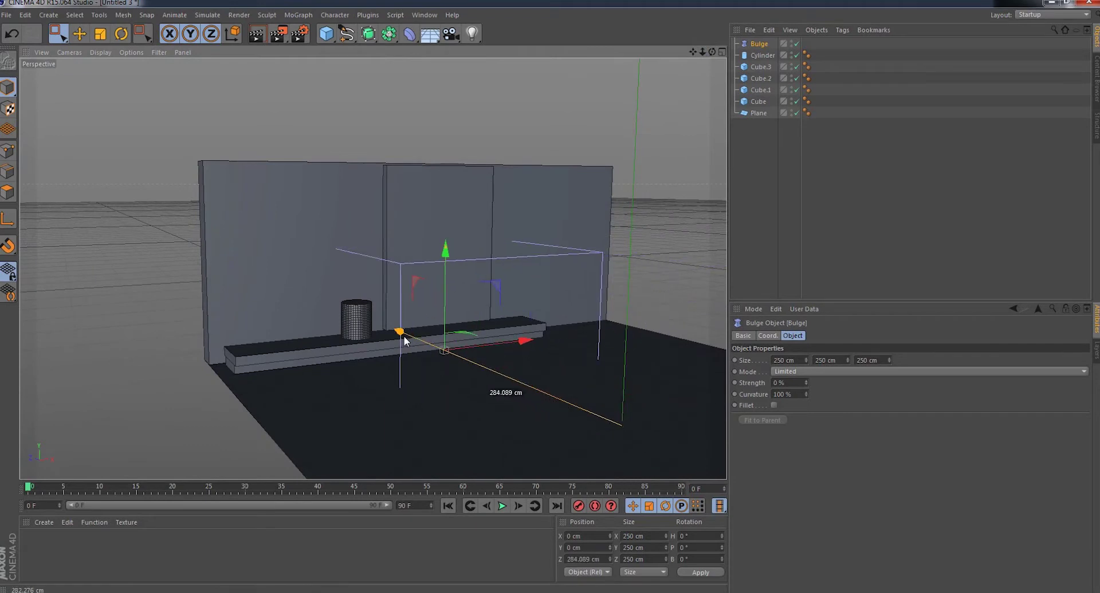
click(100, 33)
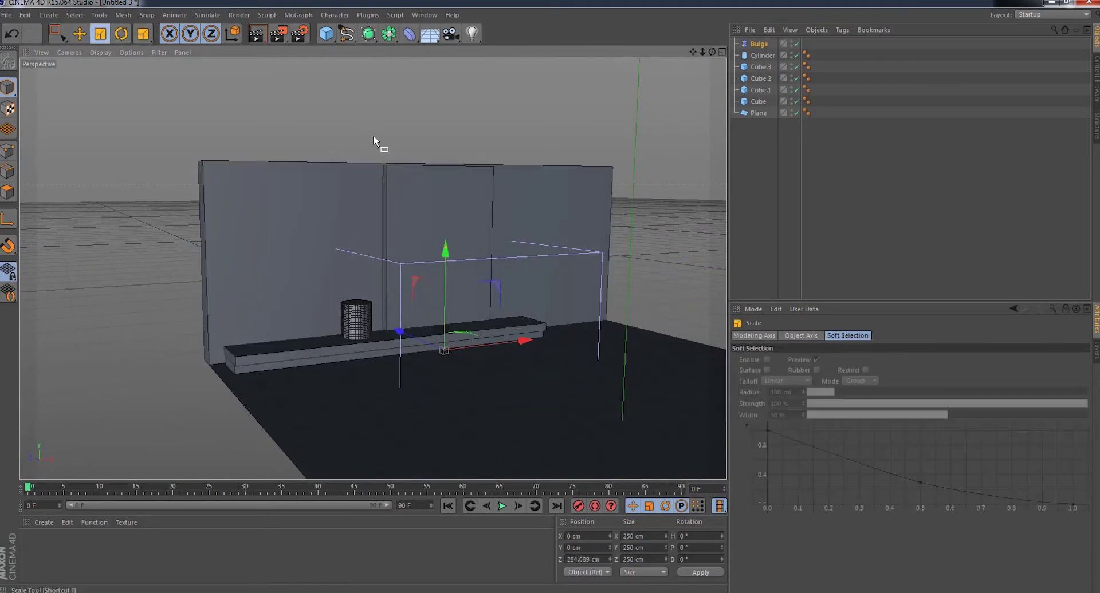
drag(708, 171, 431, 325)
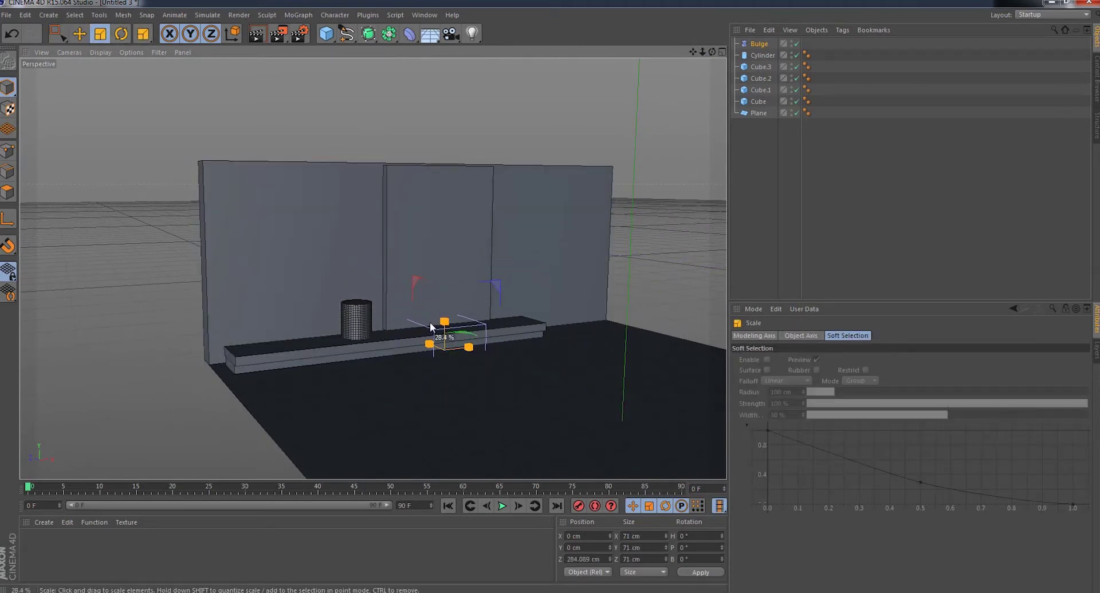
key(e)
key(0)
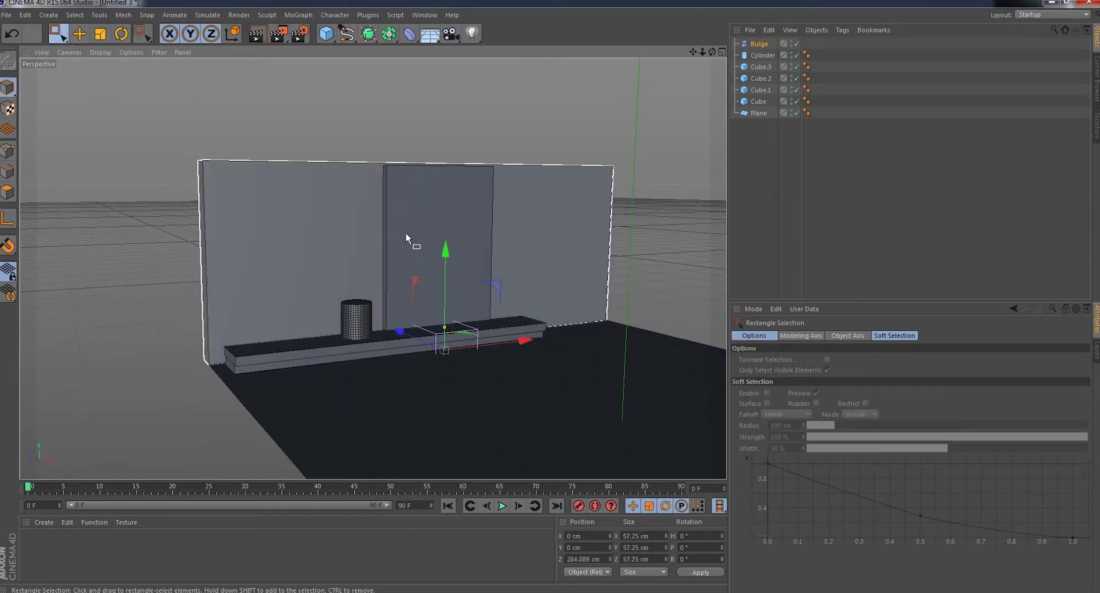
drag(445, 250, 446, 202)
- In Top view, centre the Bulge over the cylinder and scale it to about 37 cm
click(69, 53)
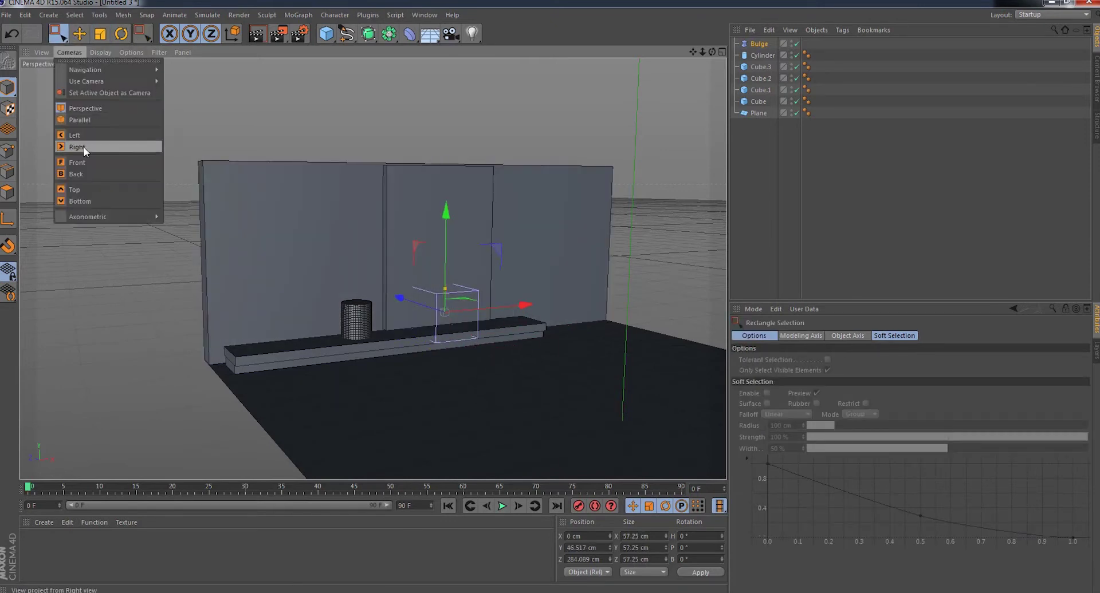
click(75, 185)
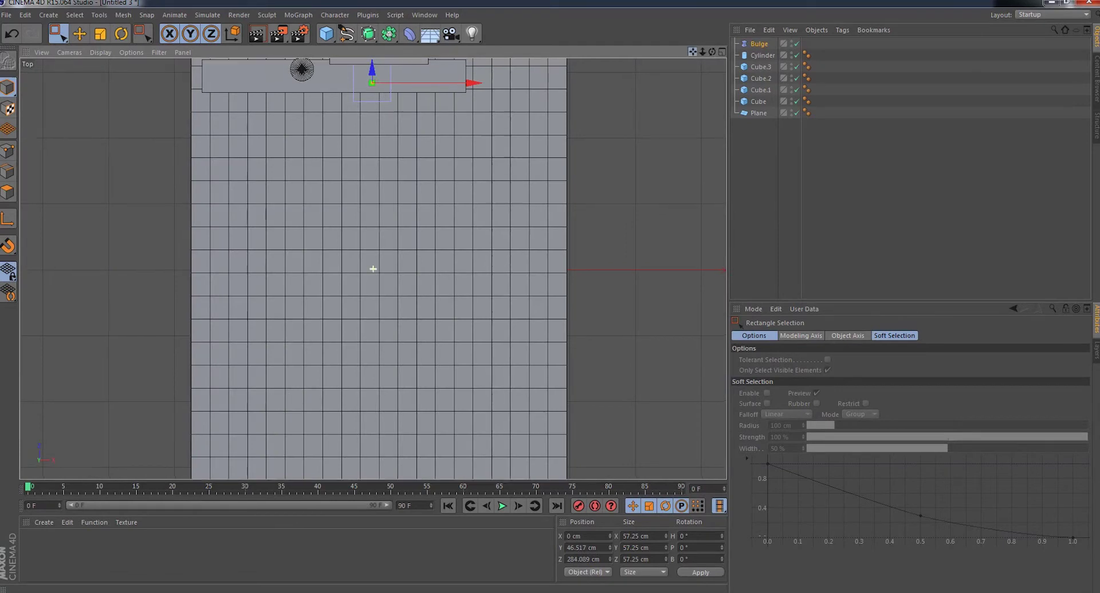
alt+middle_drag(371, 265, 430, 212)
scroll(430, 211, up, 3)
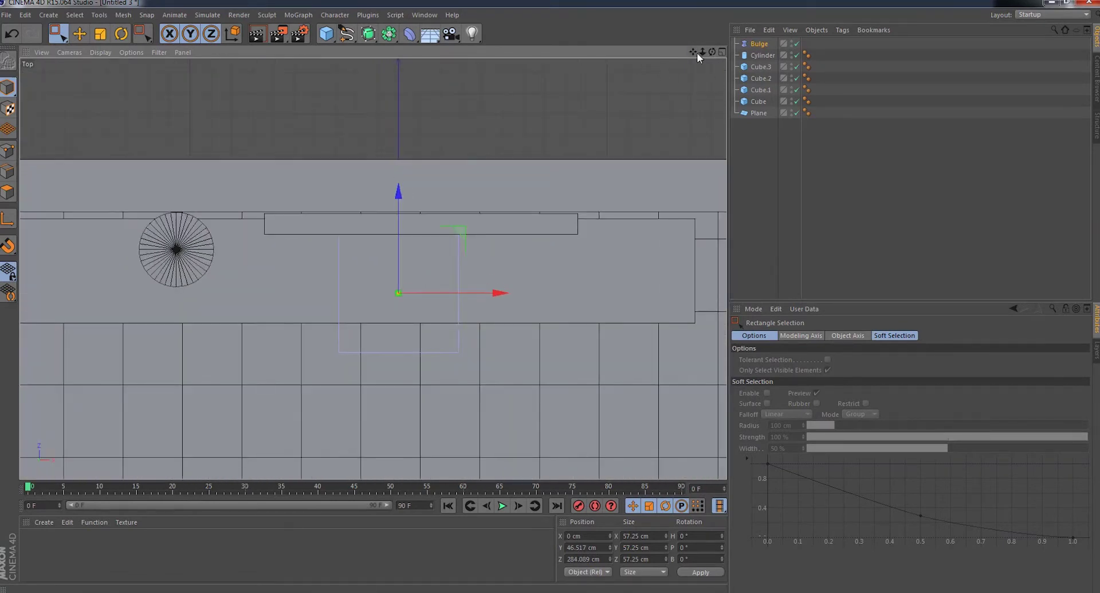
mouse_move(702, 52)
mouse_down()
mouse_move(587, 303)
mouse_move(366, 305)
mouse_up()
drag(267, 209, 274, 173)
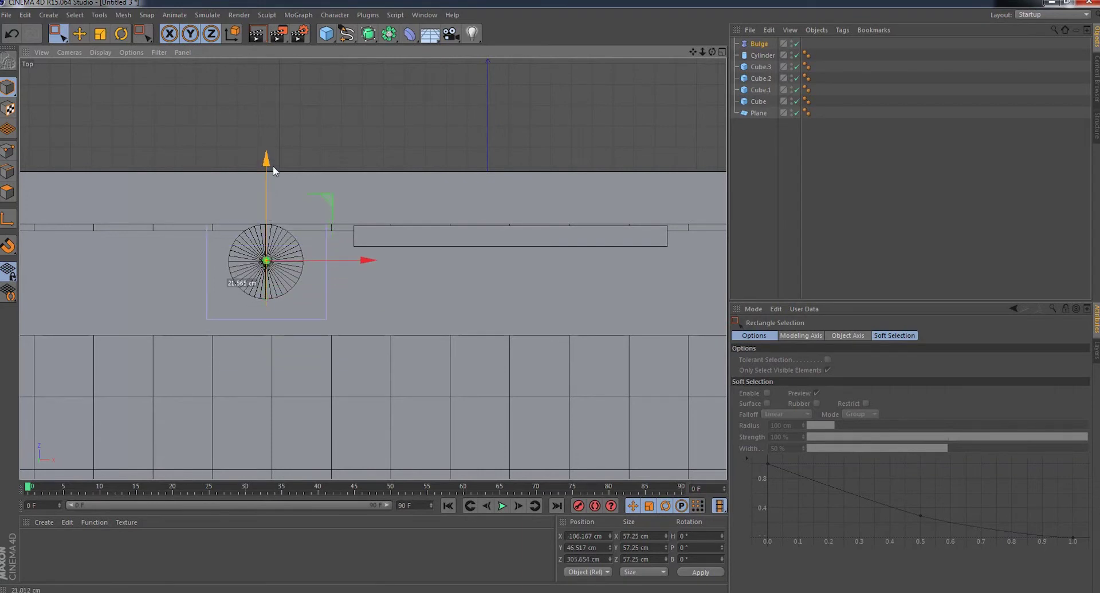
key(t)
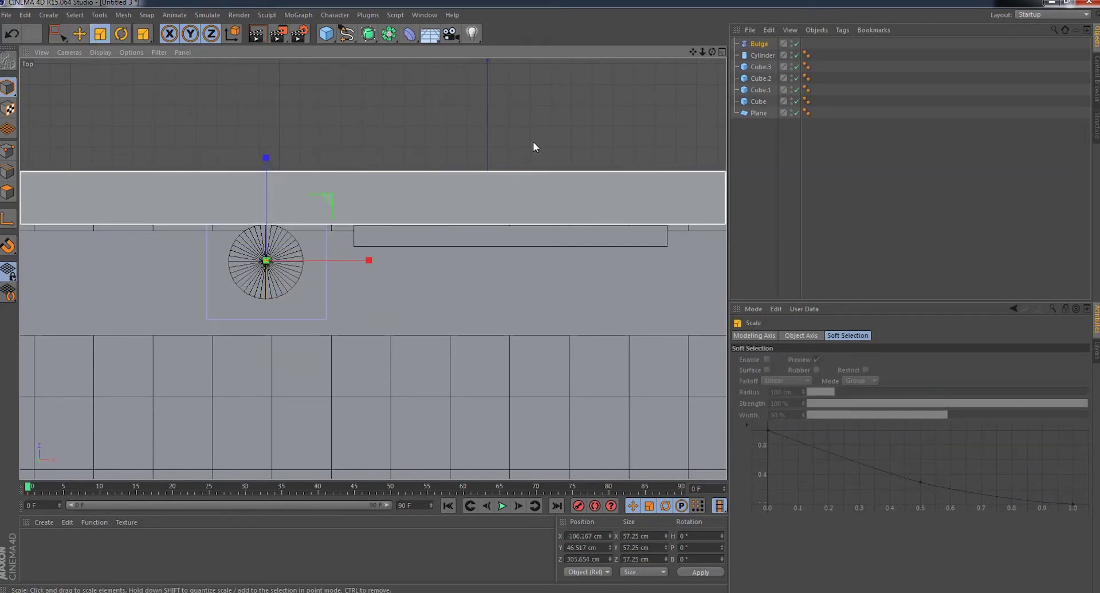
drag(533, 147, 482, 154)
drag(422, 174, 380, 177)
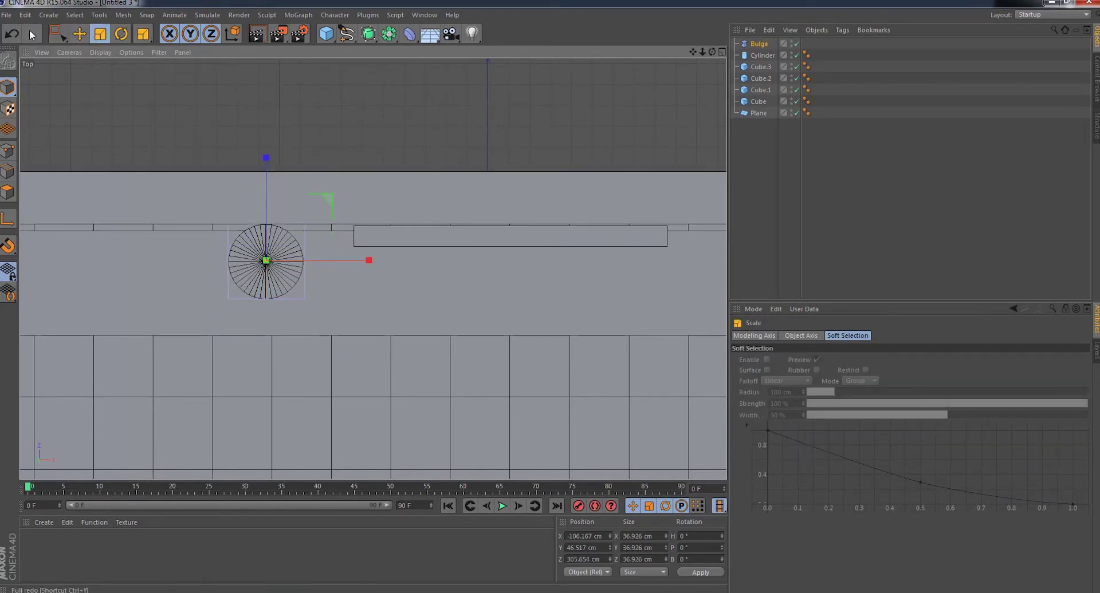
drag(57, 33, 86, 114)
- Return to Perspective view and orbit in close on the cylinder
key(F1)
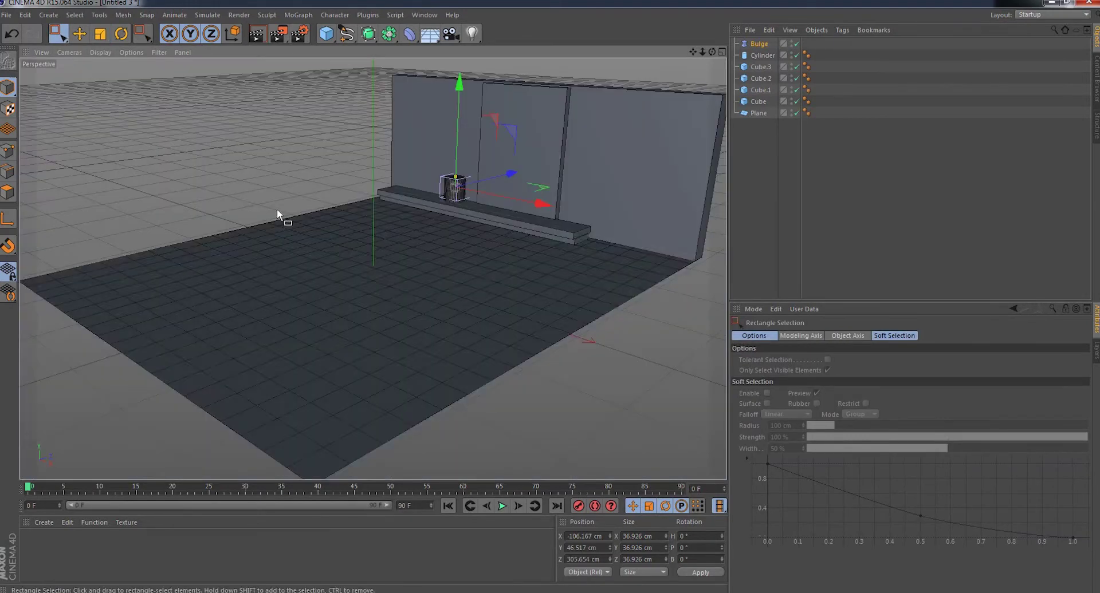
alt+drag(493, 203, 372, 269)
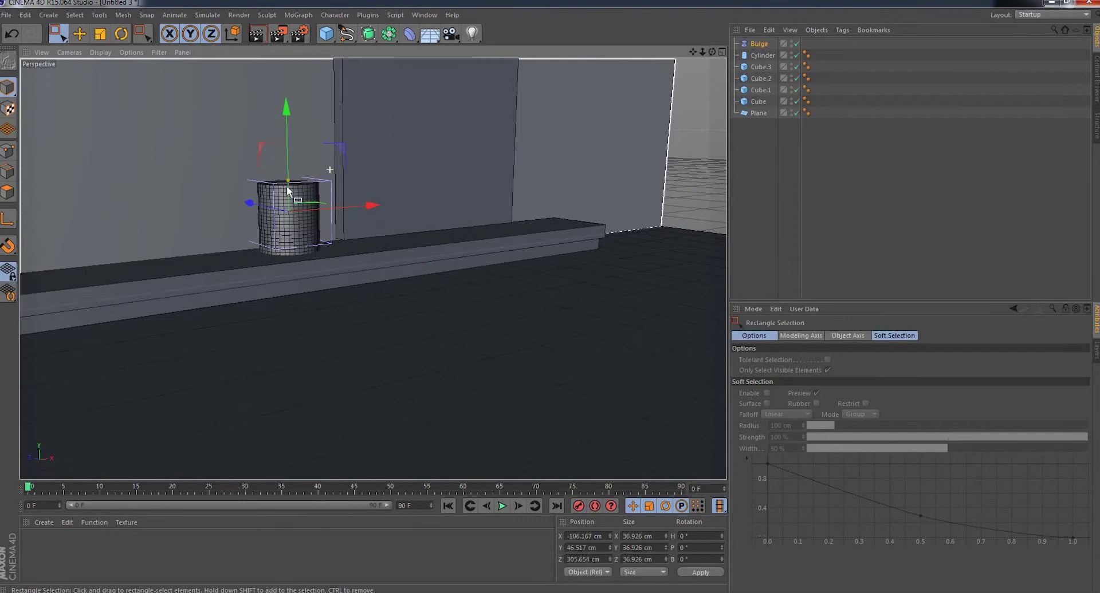
alt+drag(372, 268, 290, 189)
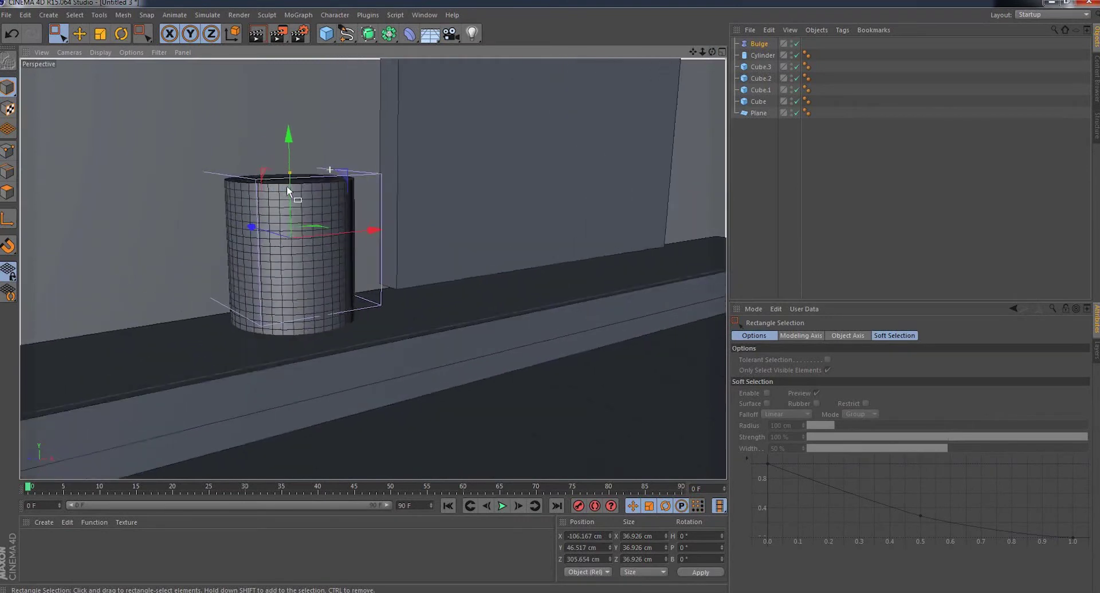
- Copy and paste the cylinder, then hide the Cylinder.1 duplicate
click(761, 56)
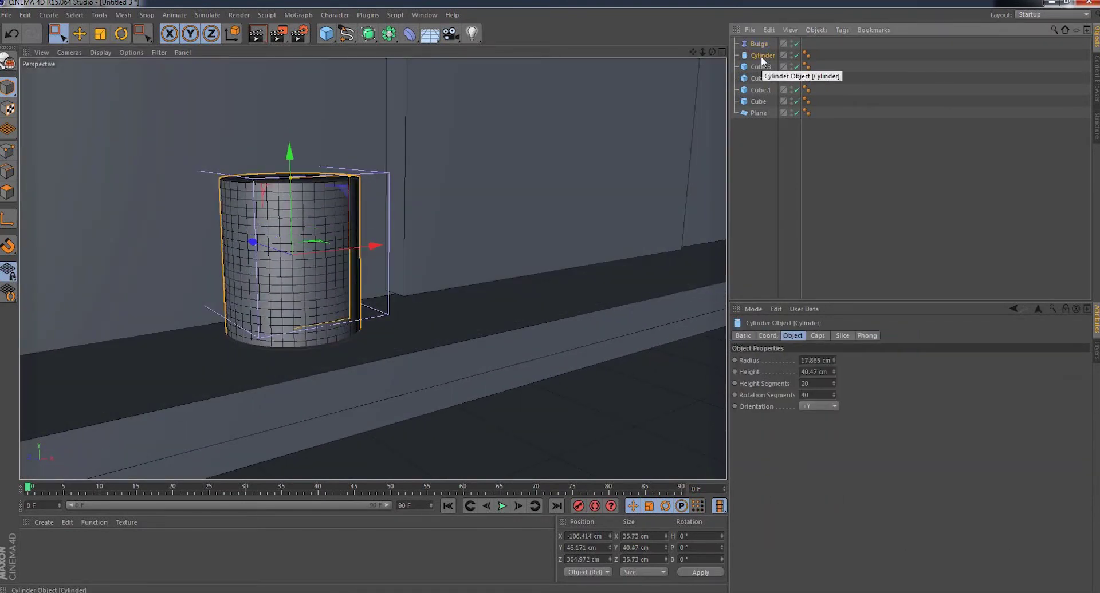
click(46, 18)
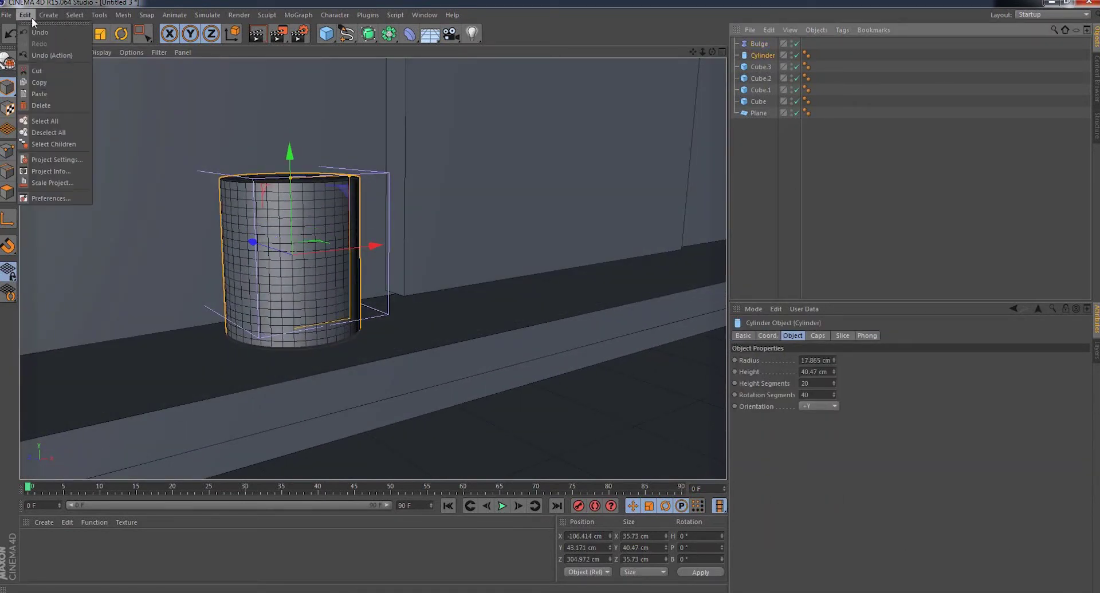
click(36, 28)
click(25, 15)
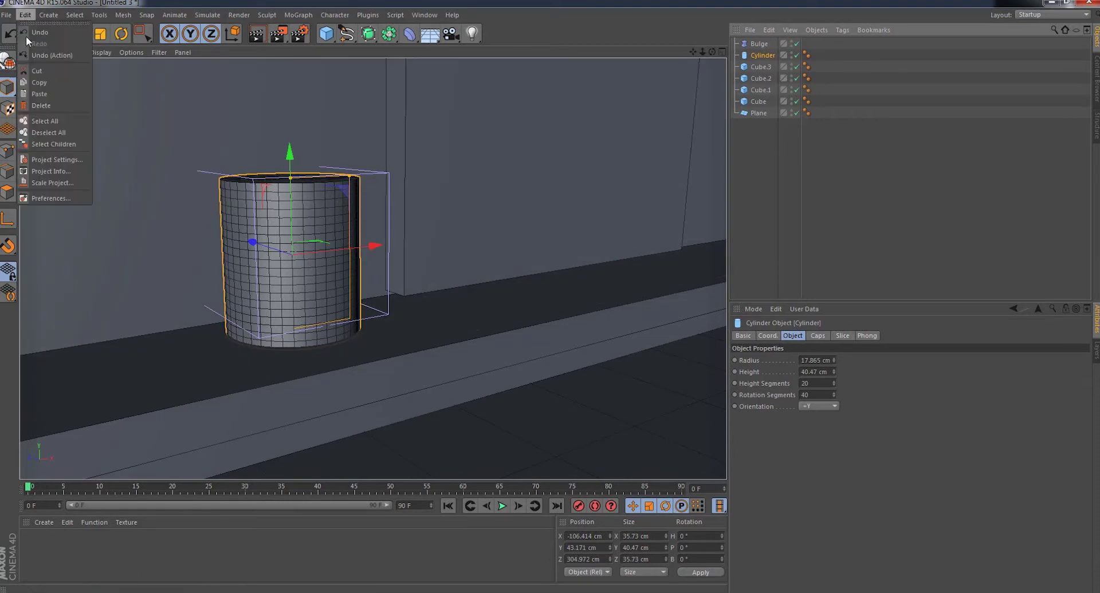
click(40, 90)
click(801, 44)
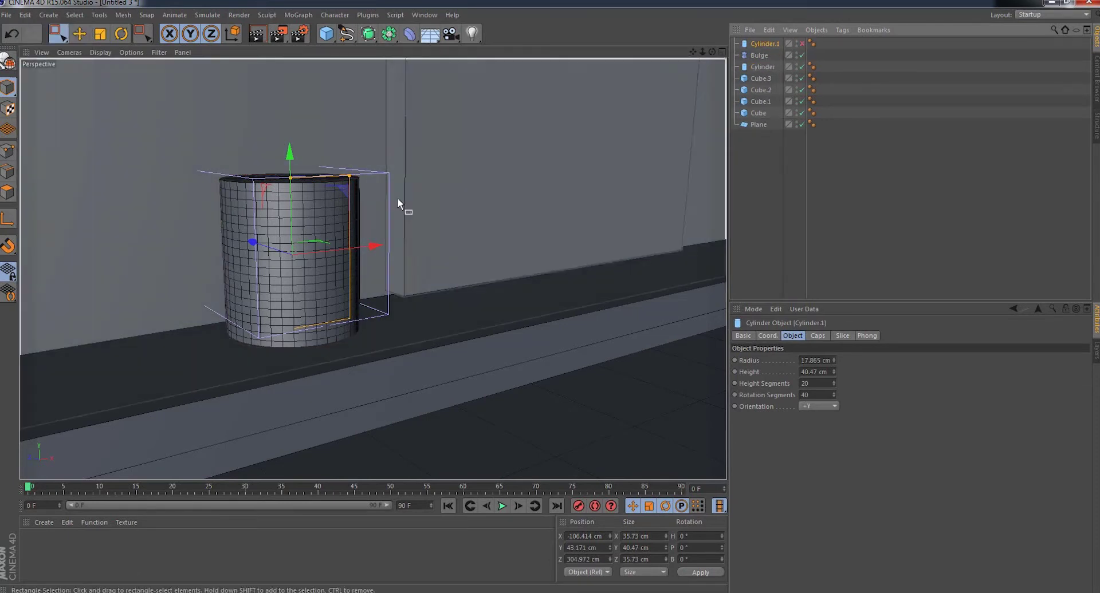
- Raise the Bulge strength to 43% to swell the cylinder into a pot shape
click(760, 55)
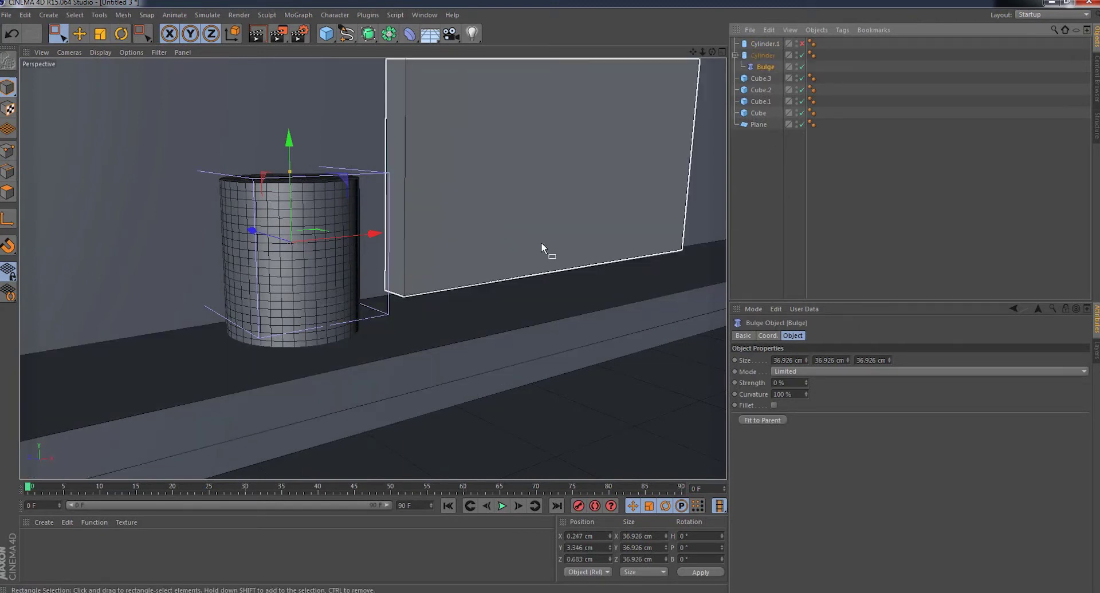
drag(806, 381, 829, 382)
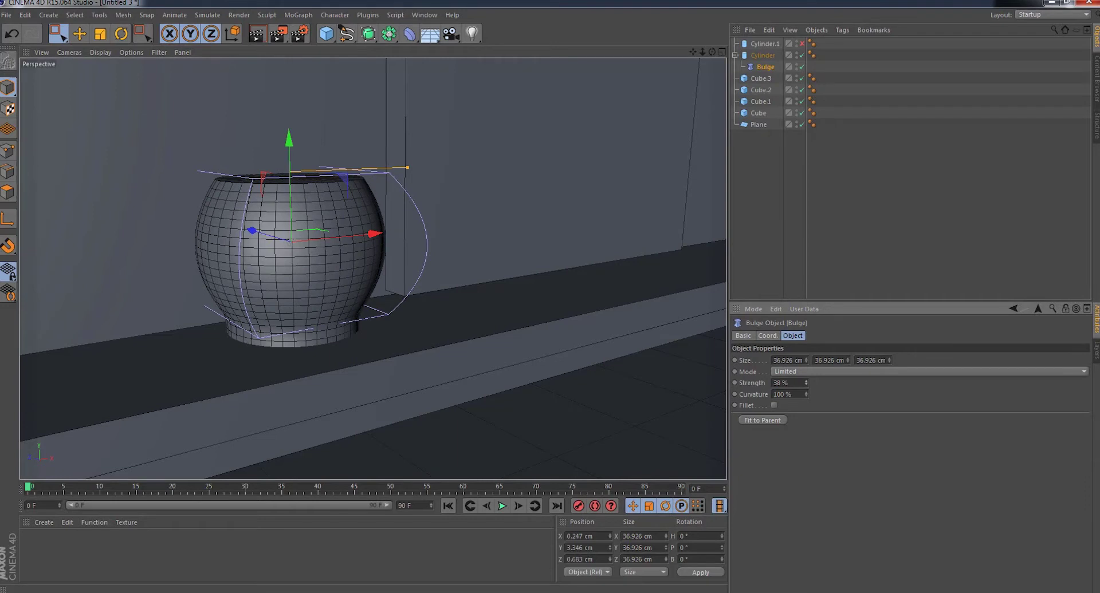
drag(806, 383, 809, 382)
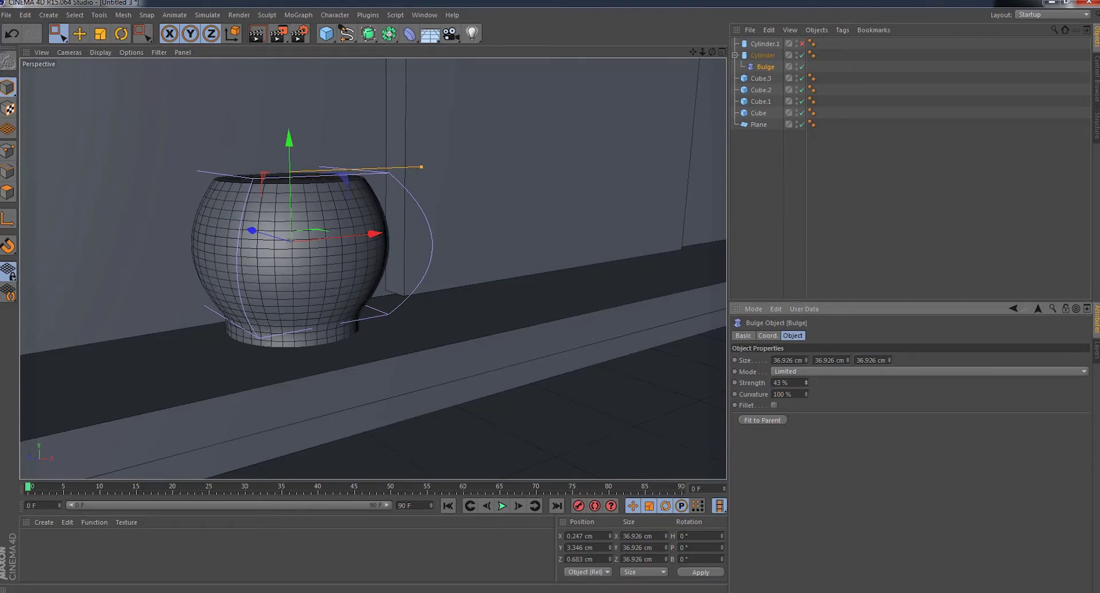
click(780, 152)
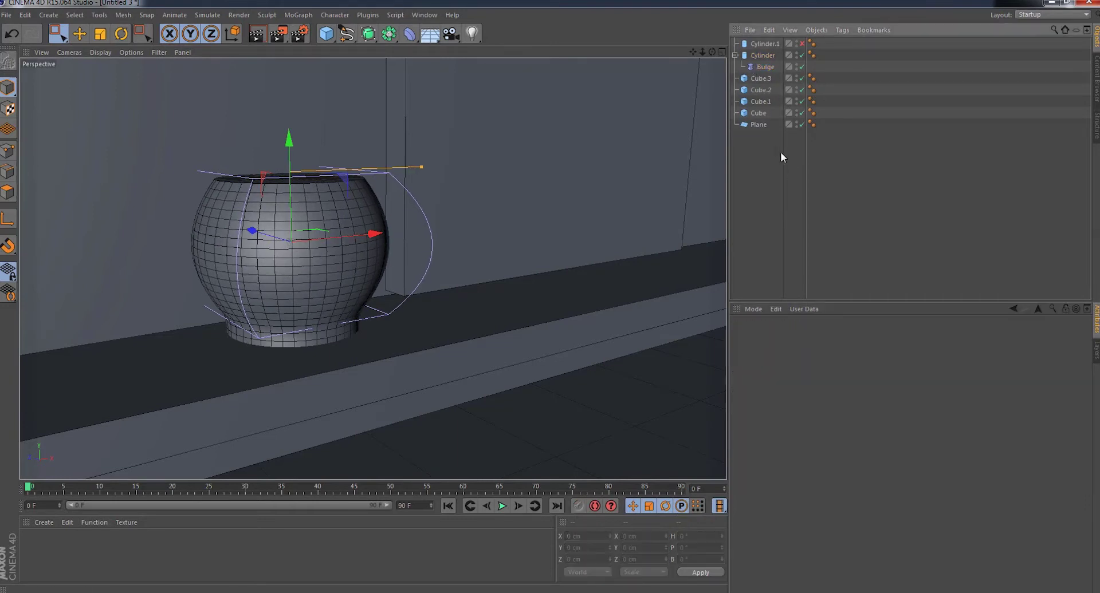
- Raise the Cylinder.1 copy up out of the vase top
click(58, 37)
click(761, 44)
drag(289, 150, 290, 81)
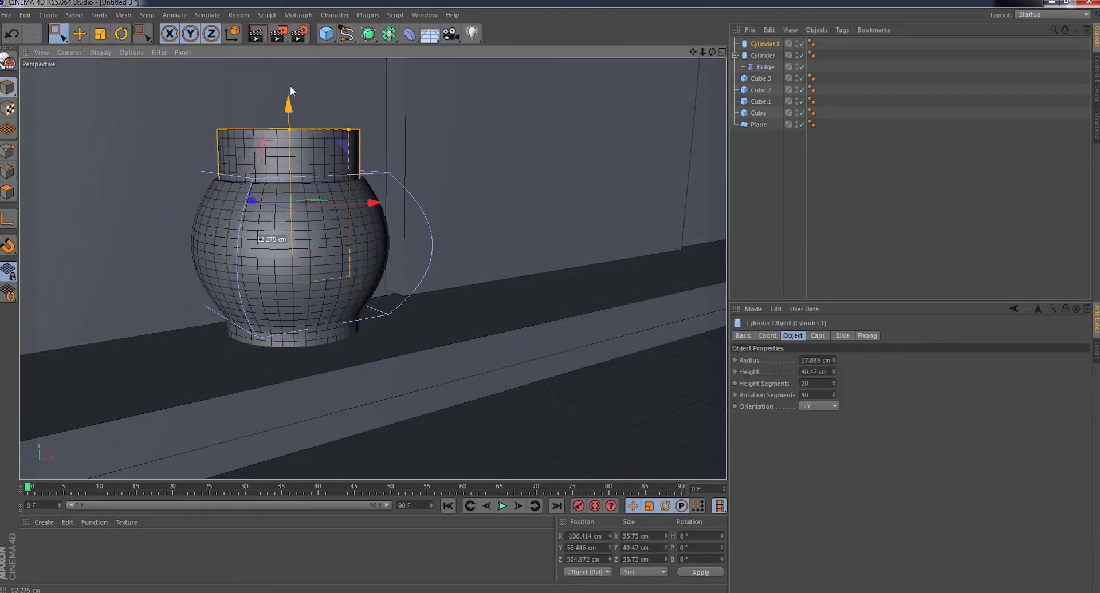
drag(712, 51, 394, 111)
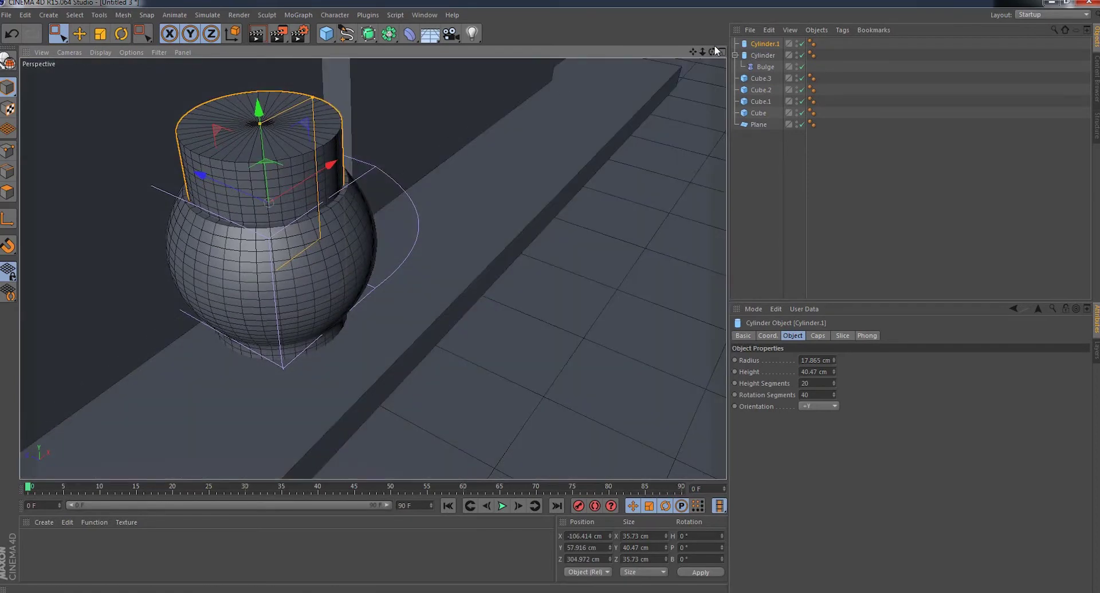
drag(712, 52, 601, 92)
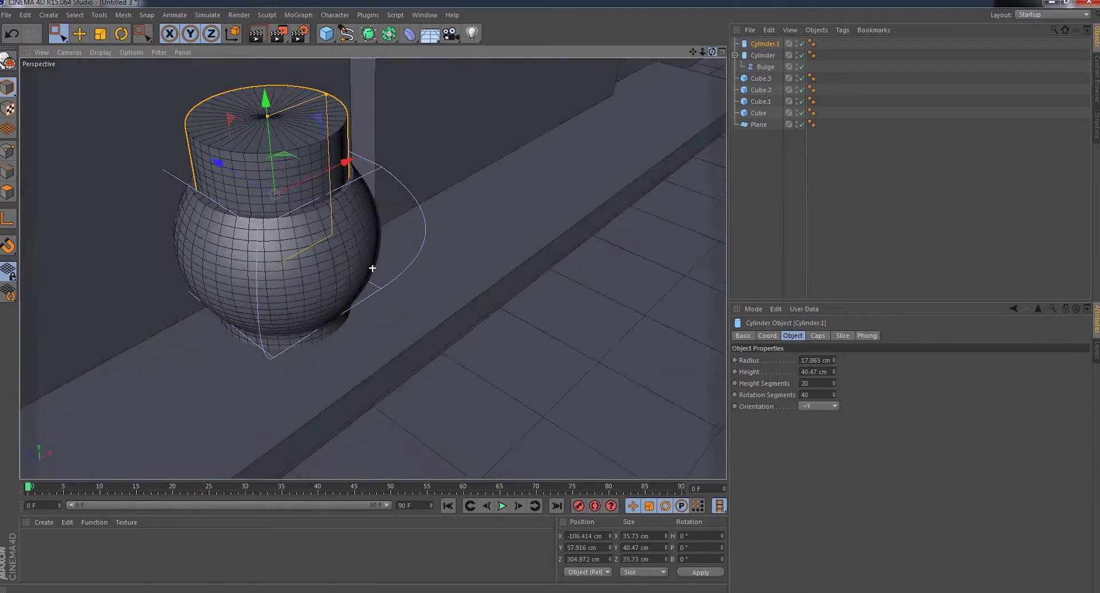
- Add a Boole with Cylinder and Cylinder.1 nested under it to hollow the vase
drag(389, 33, 595, 50)
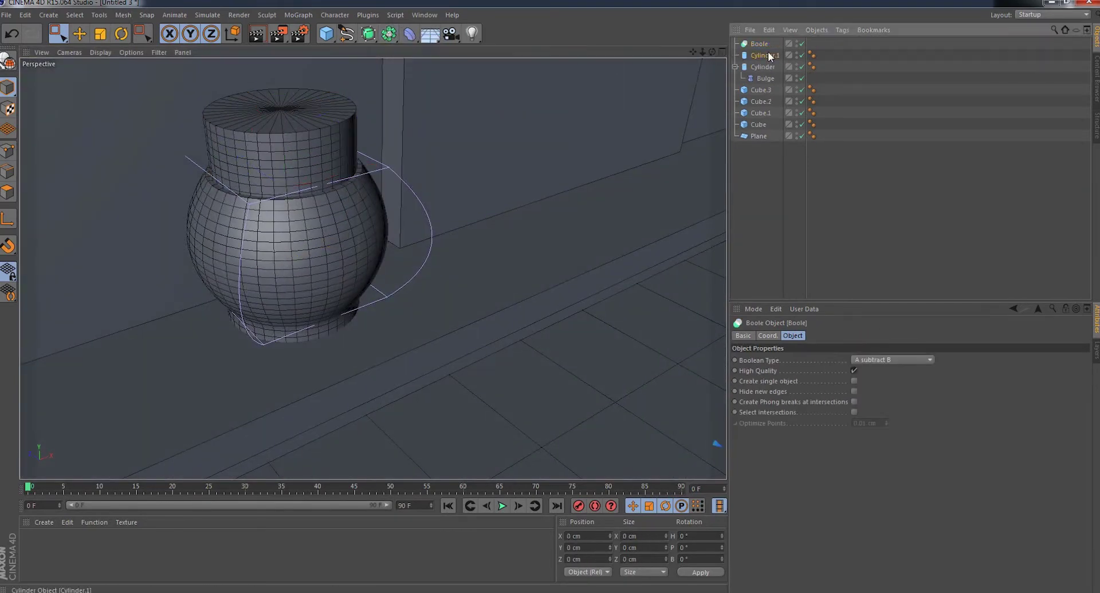
click(759, 56)
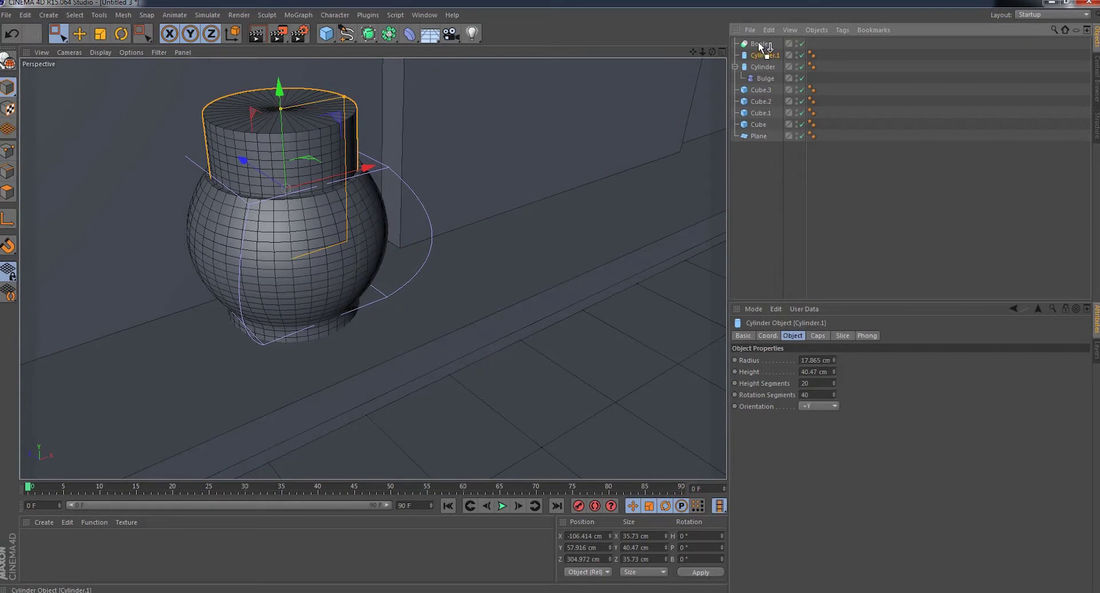
click(763, 66)
drag(758, 43, 763, 46)
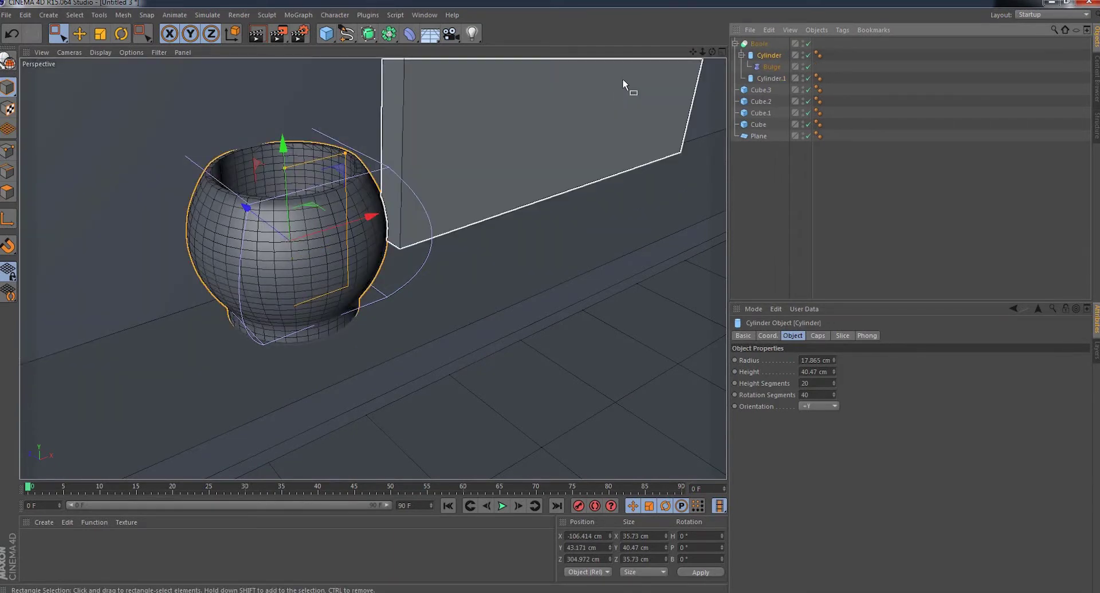
click(748, 44)
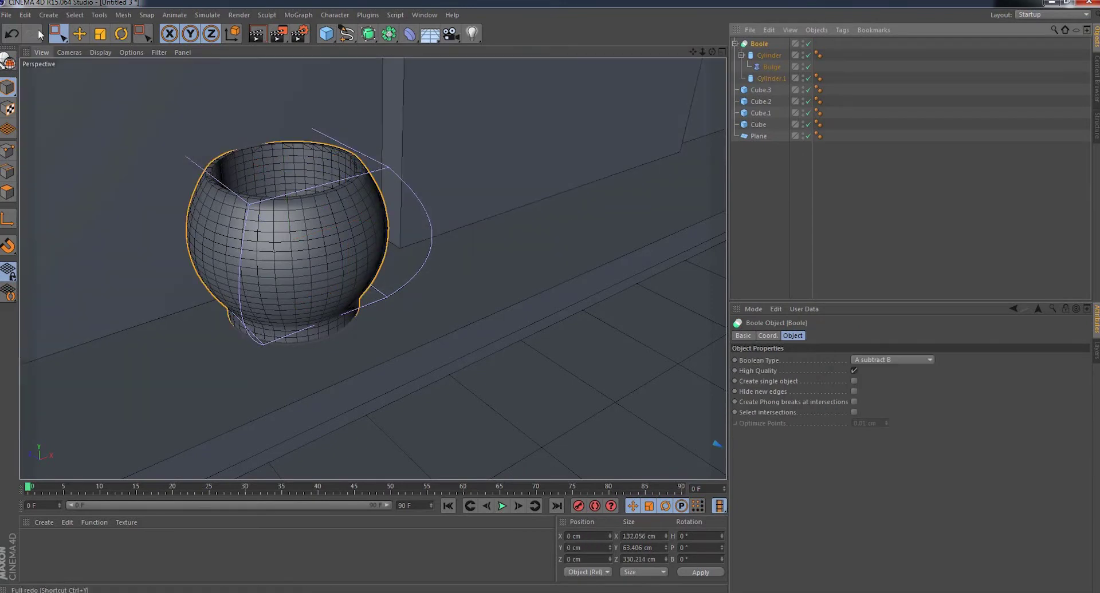
click(58, 33)
click(757, 47)
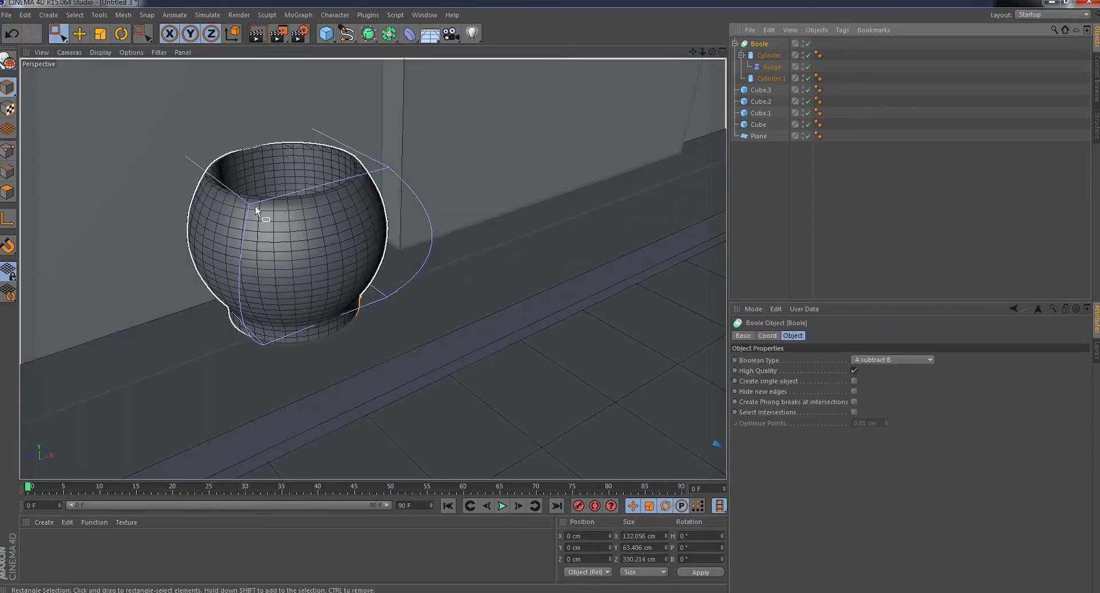
drag(705, 54, 373, 269)
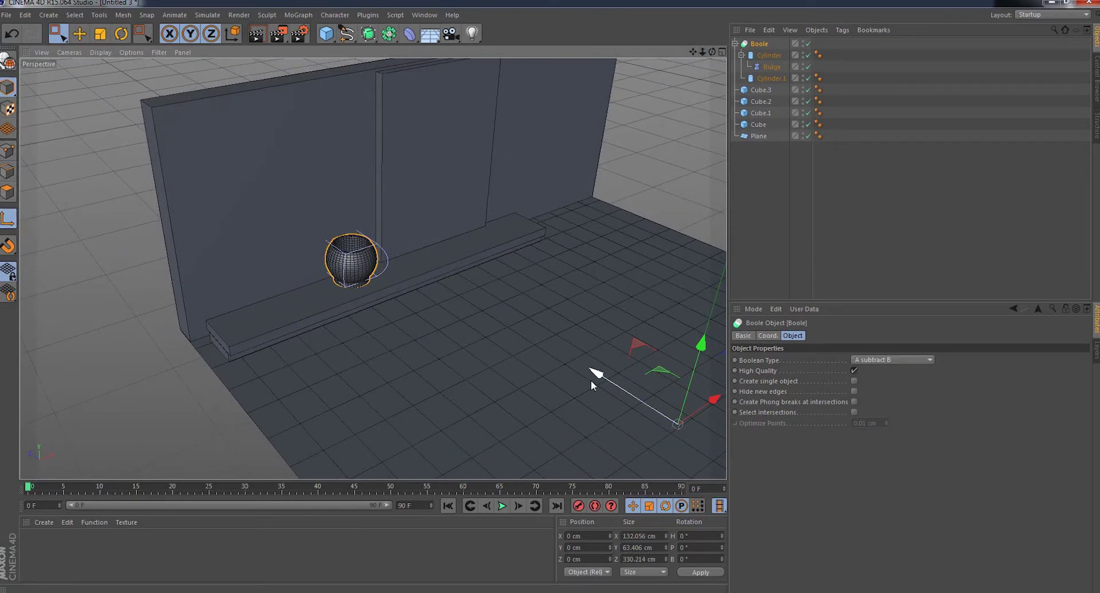
- Move the hollow vase toward the wall and onto the shelf at Y 0.581 cm, Z 331.511 cm
mouse_move(591, 382)
mouse_down()
mouse_move(492, 232)
mouse_move(446, 245)
mouse_up()
scroll(346, 231, up, 3)
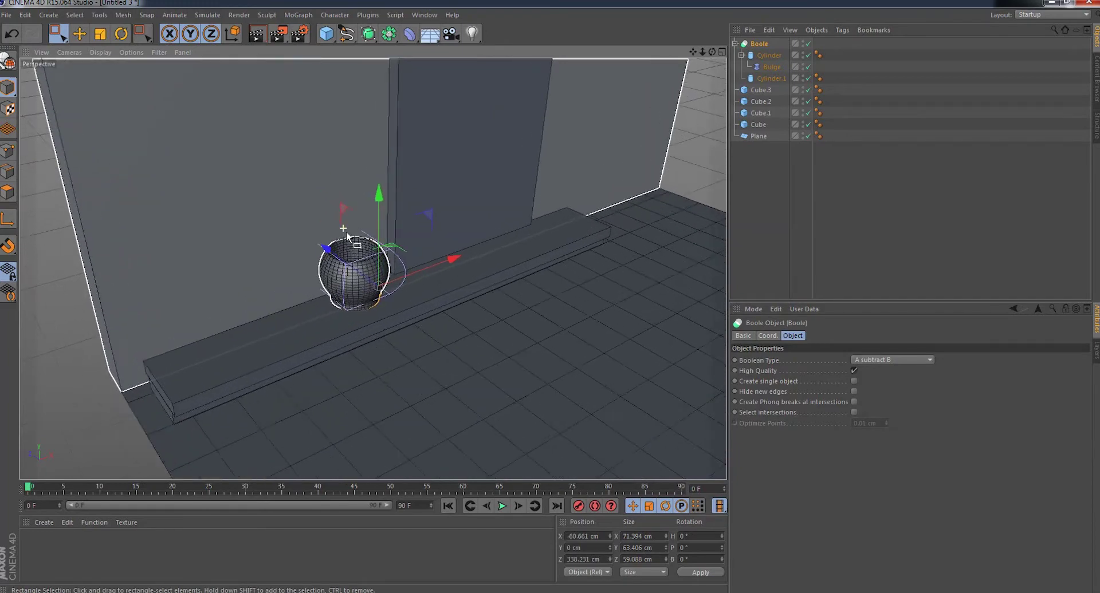
scroll(346, 231, up, 2)
scroll(346, 231, up, 3)
scroll(352, 283, up, 2)
drag(359, 303, 369, 306)
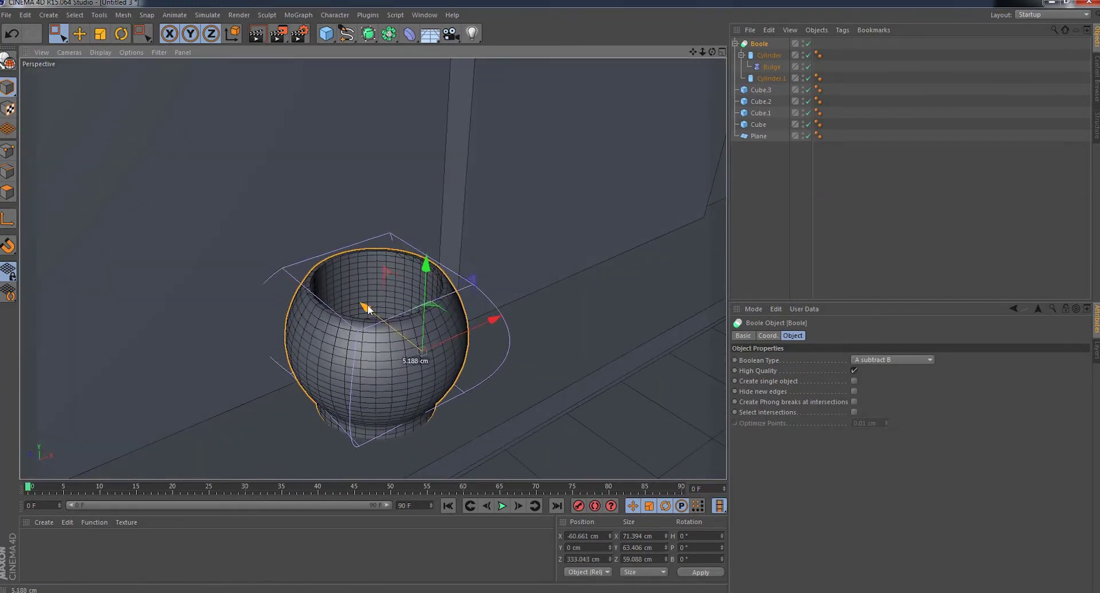
mouse_move(589, 154)
alt+mouse_down()
mouse_move(373, 268)
mouse_move(376, 229)
alt+mouse_up()
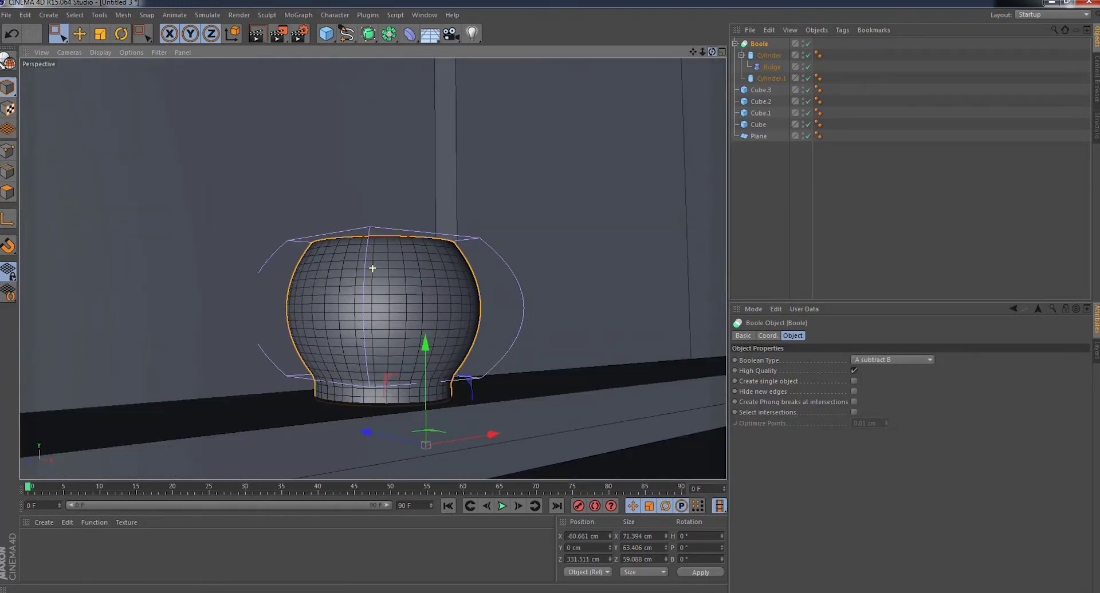
drag(428, 346, 426, 346)
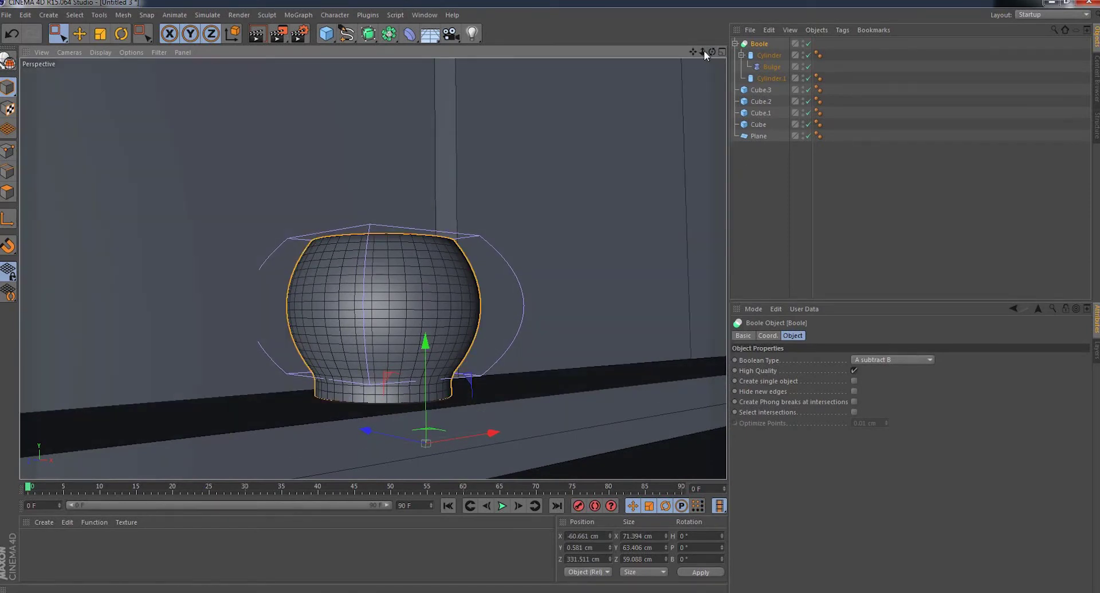
scroll(372, 268, down, 3)
alt+drag(372, 229, 373, 268)
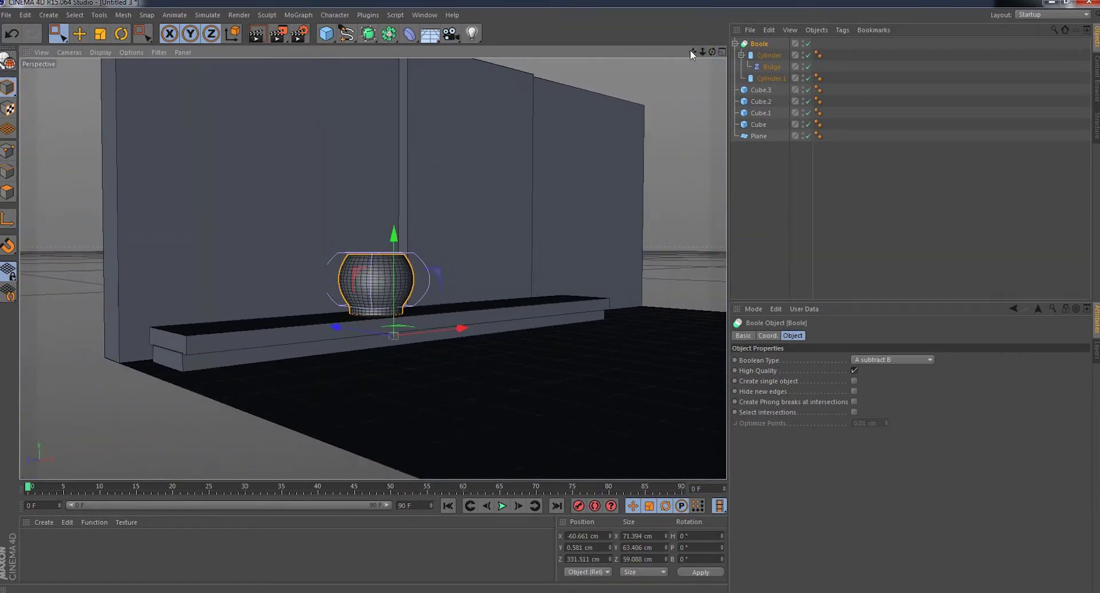
drag(691, 55, 602, 68)
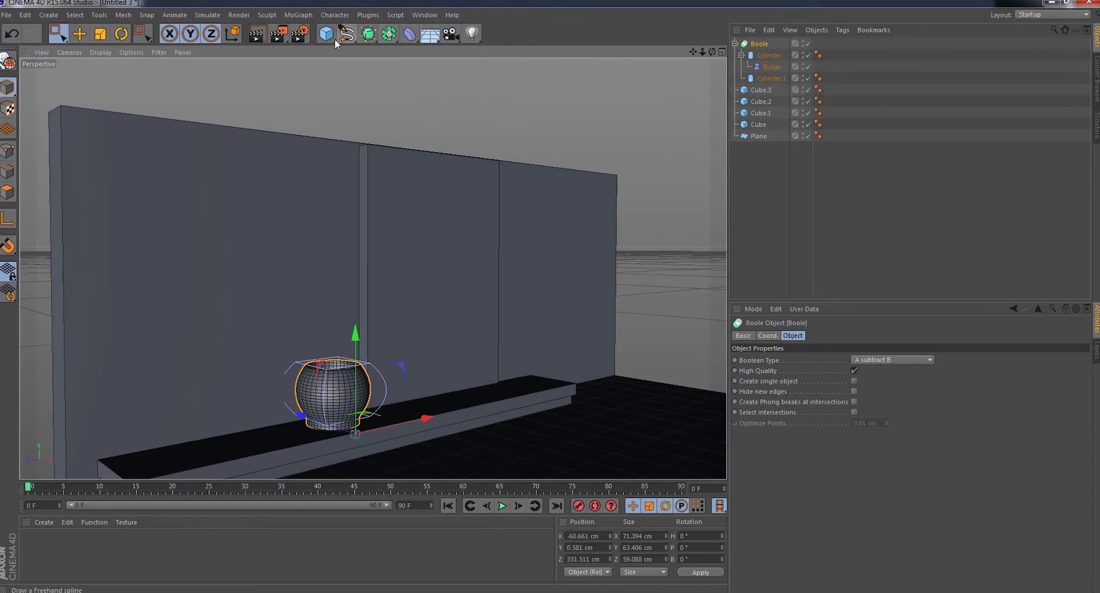
- Add a new cylinder and set its radius to 0.5 cm
click(335, 39)
click(567, 50)
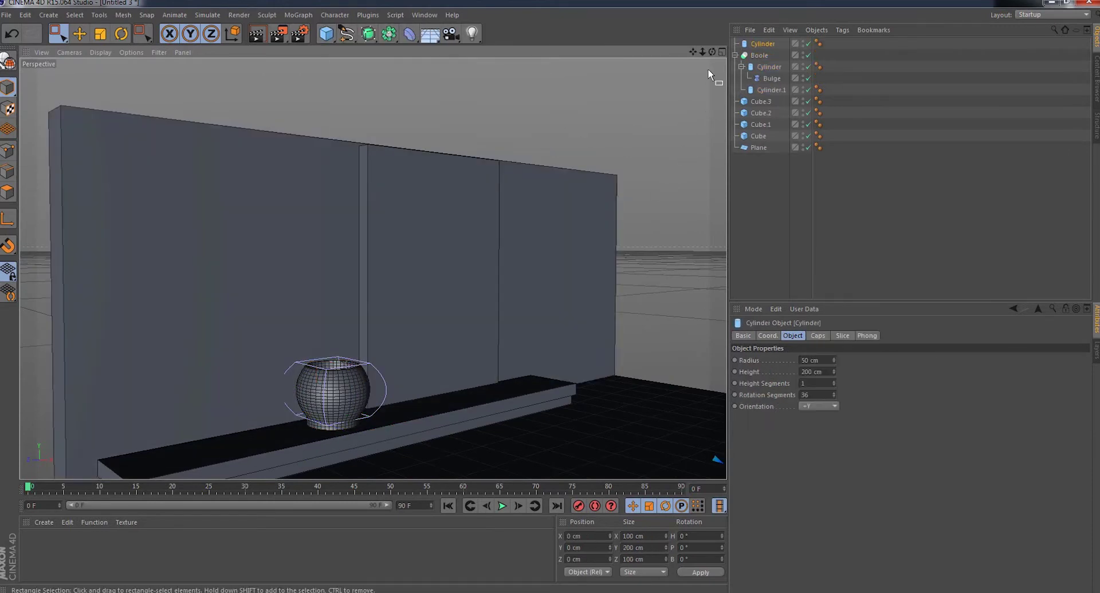
mouse_move(708, 74)
alt+mouse_down()
mouse_move(368, 262)
mouse_move(643, 271)
mouse_move(620, 327)
mouse_move(613, 304)
mouse_move(568, 323)
alt+mouse_up()
double_click(820, 361)
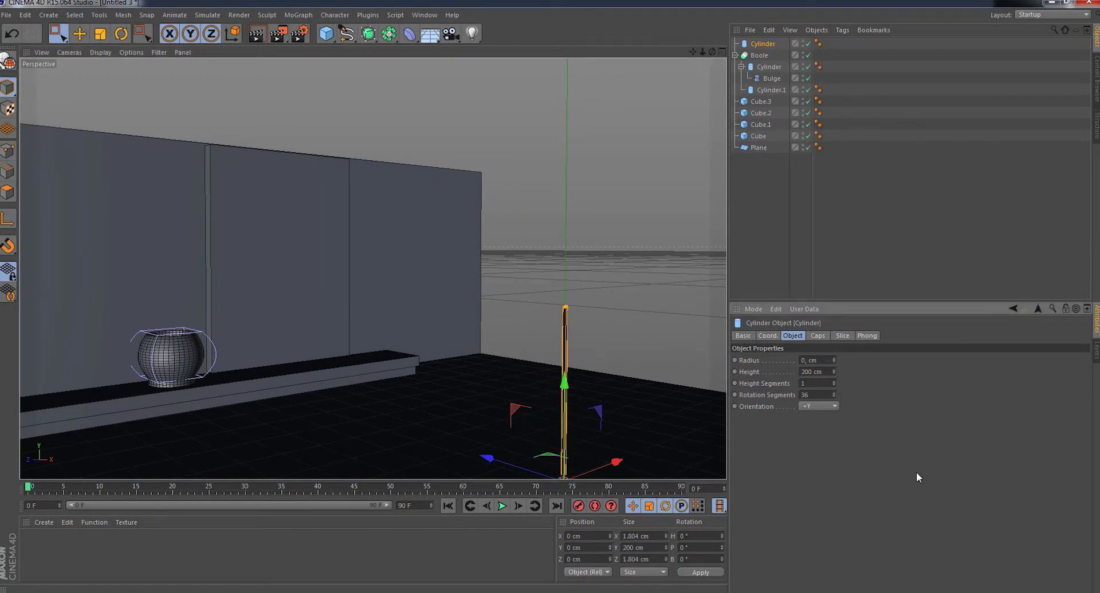
text(5)
key(Return)
- Move the thin cylinder over the vase and change its radius to 2 cm
drag(515, 451, 174, 344)
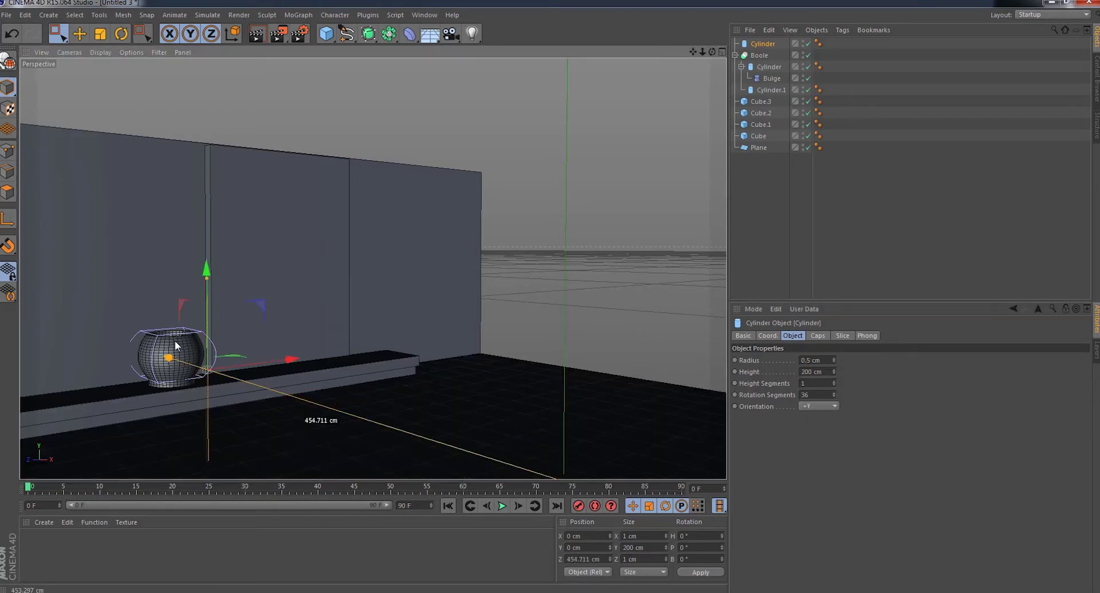
drag(287, 352, 262, 362)
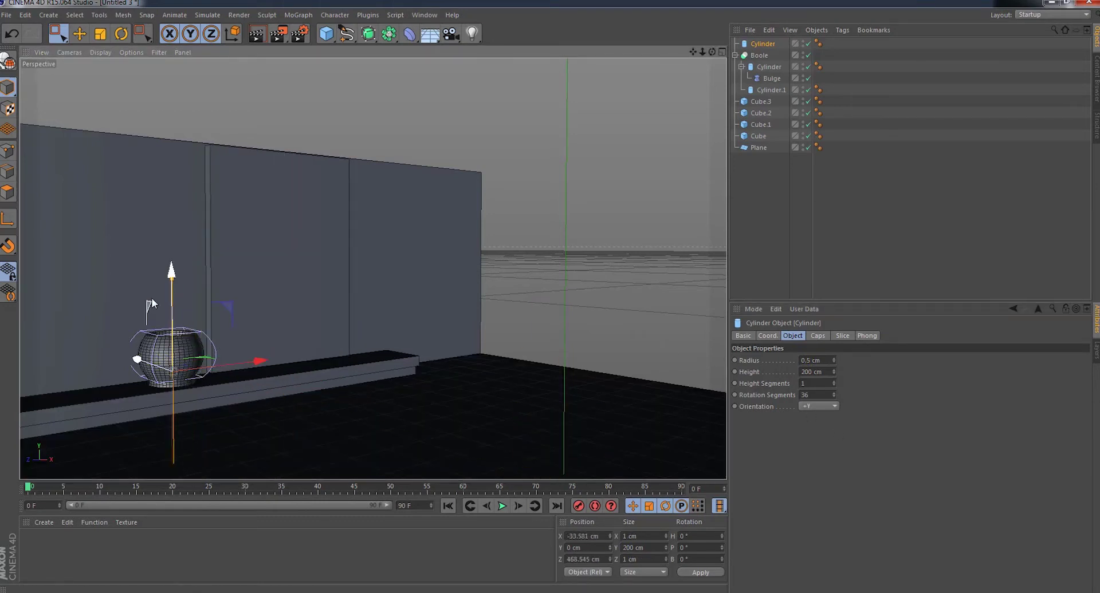
scroll(176, 297, up, 3)
scroll(176, 297, up, 2)
scroll(173, 345, up, 3)
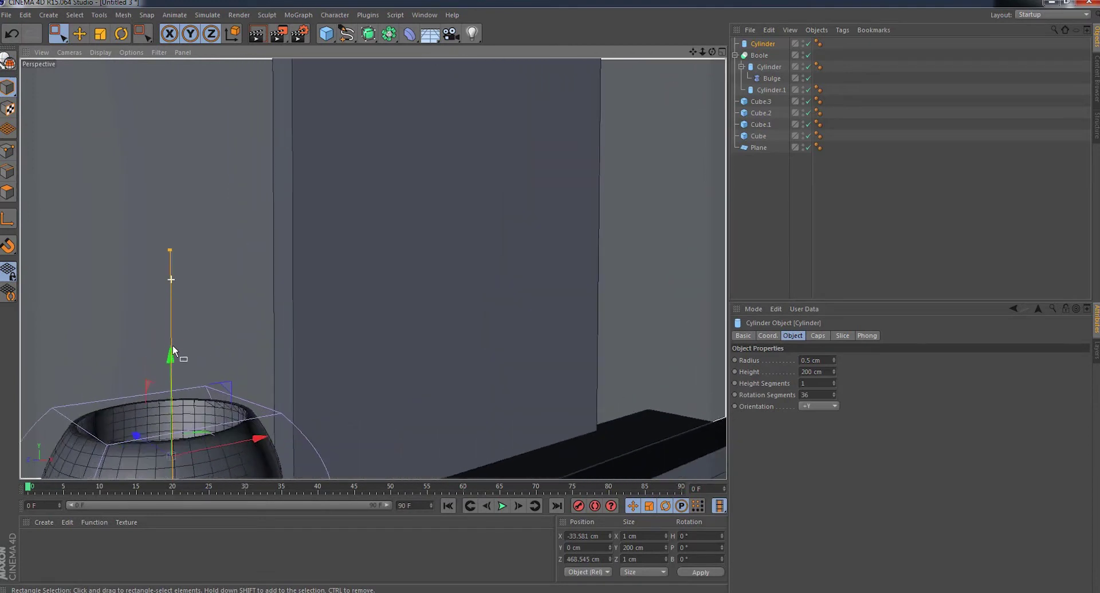
scroll(173, 345, up, 2)
scroll(328, 349, up, 2)
scroll(328, 350, up, 2)
click(808, 360)
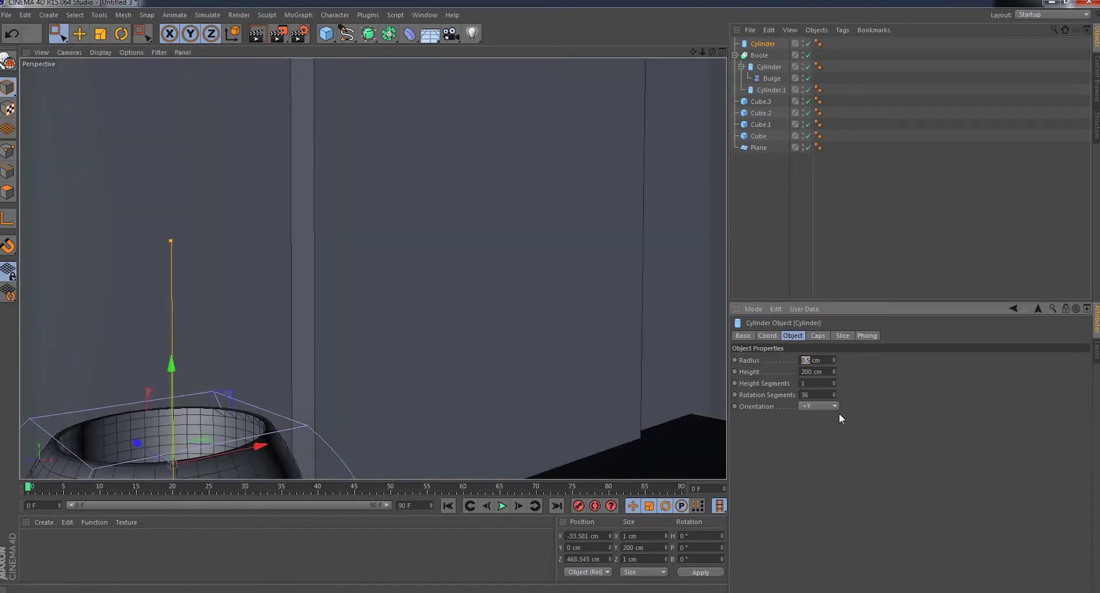
text(2)
key(Return)
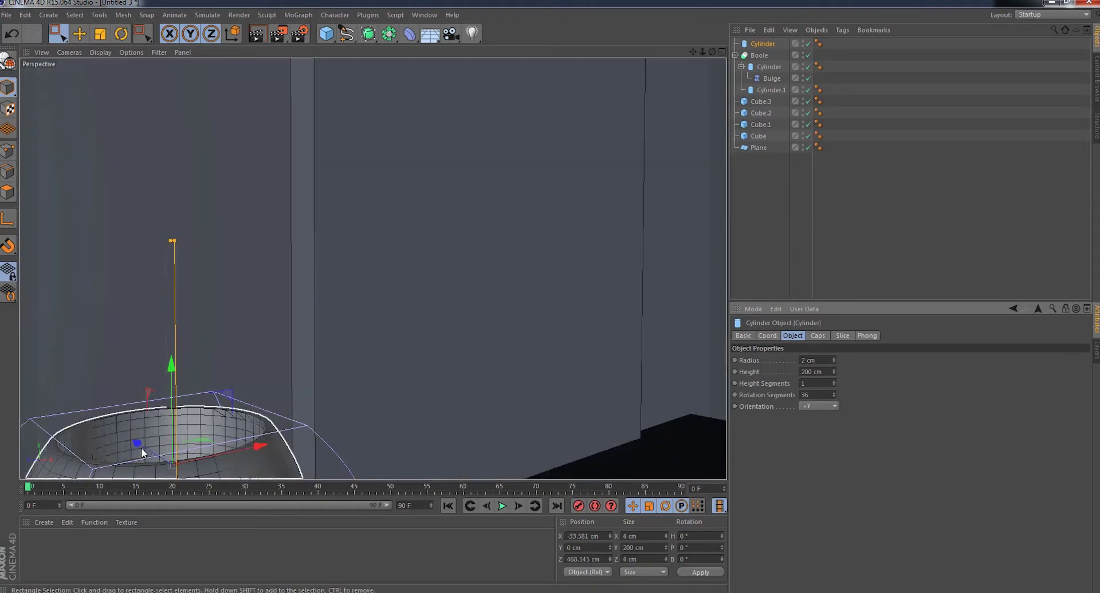
- Set the stick radius to 1 cm and position it above the shelf over the vase
mouse_move(141, 448)
mouse_down()
mouse_move(156, 469)
mouse_move(230, 469)
mouse_up()
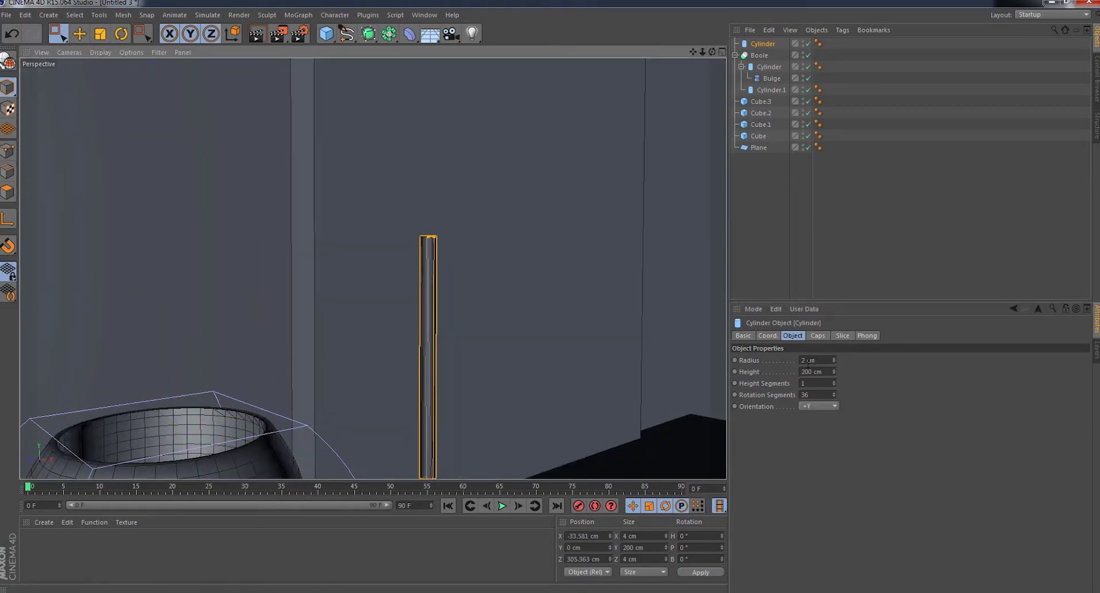
double_click(808, 360)
text(1)
key(Return)
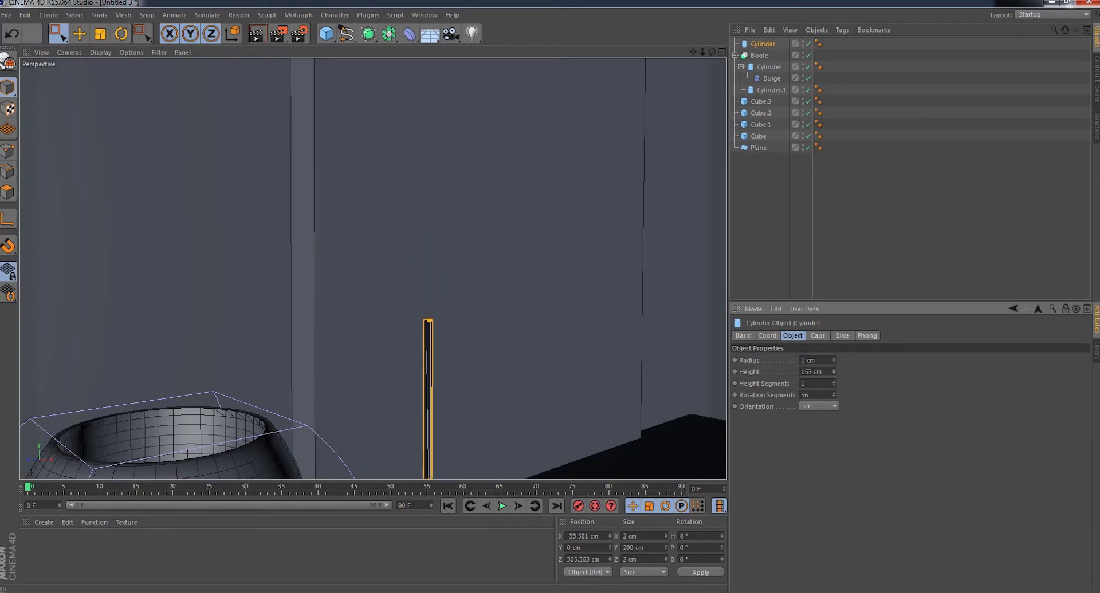
drag(700, 49, 699, 53)
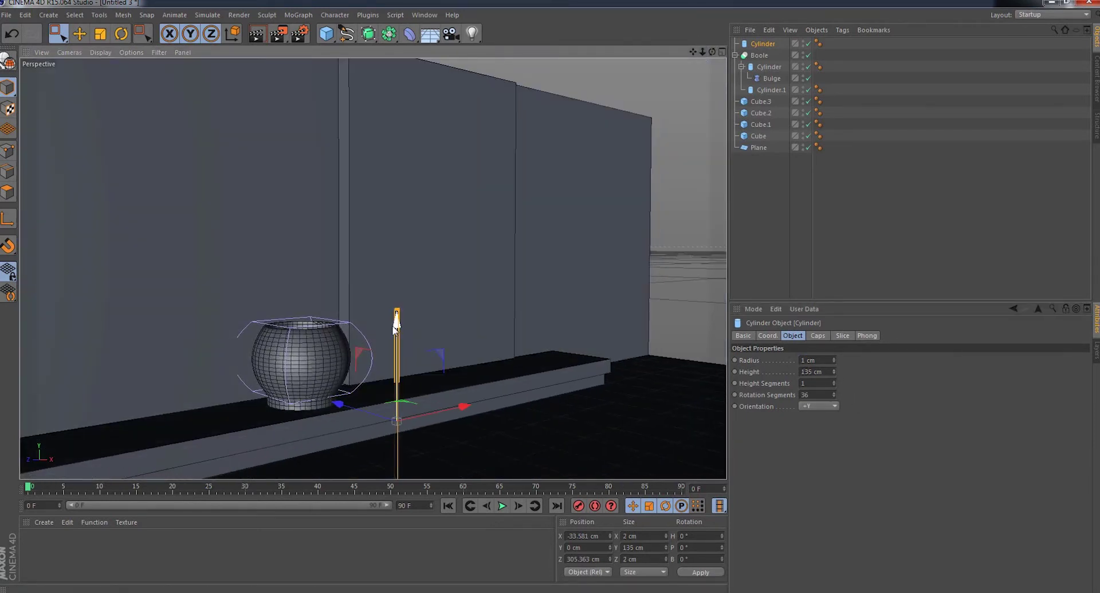
drag(395, 326, 395, 192)
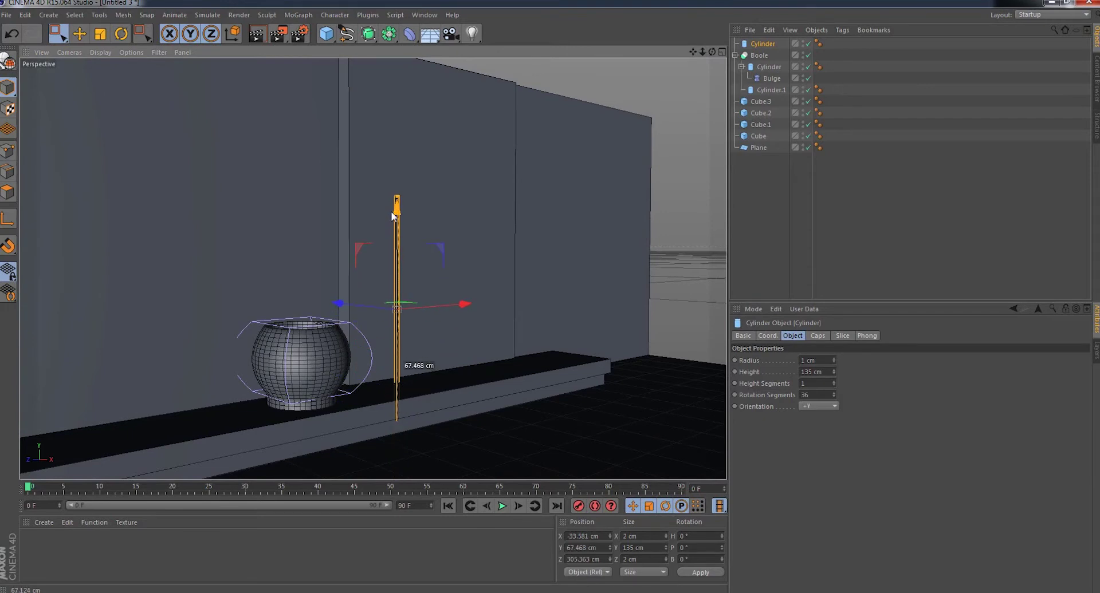
drag(470, 294, 377, 311)
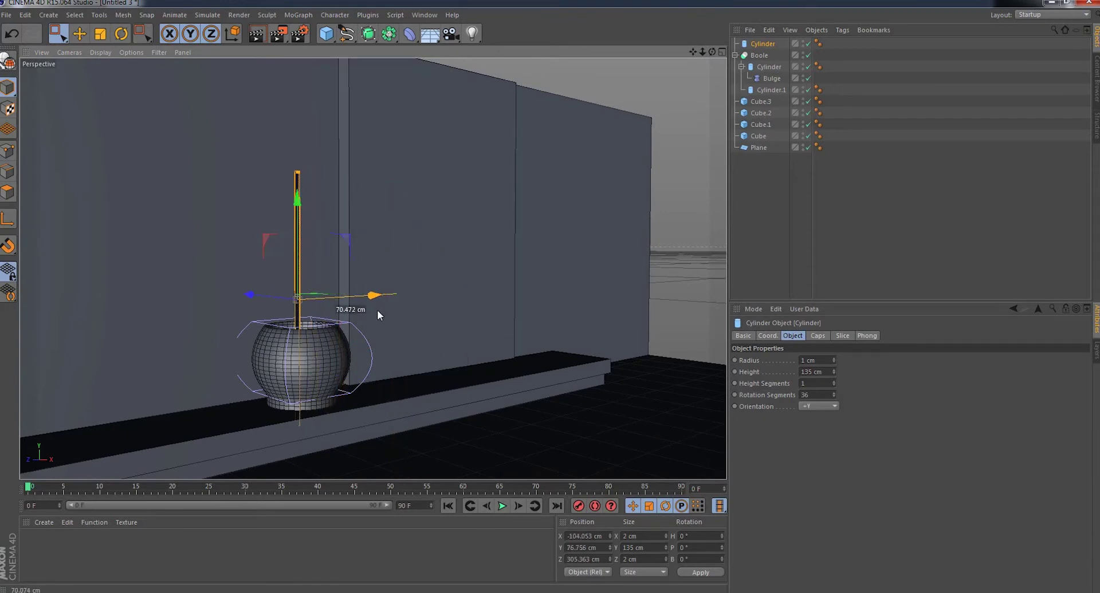
drag(713, 51, 817, 374)
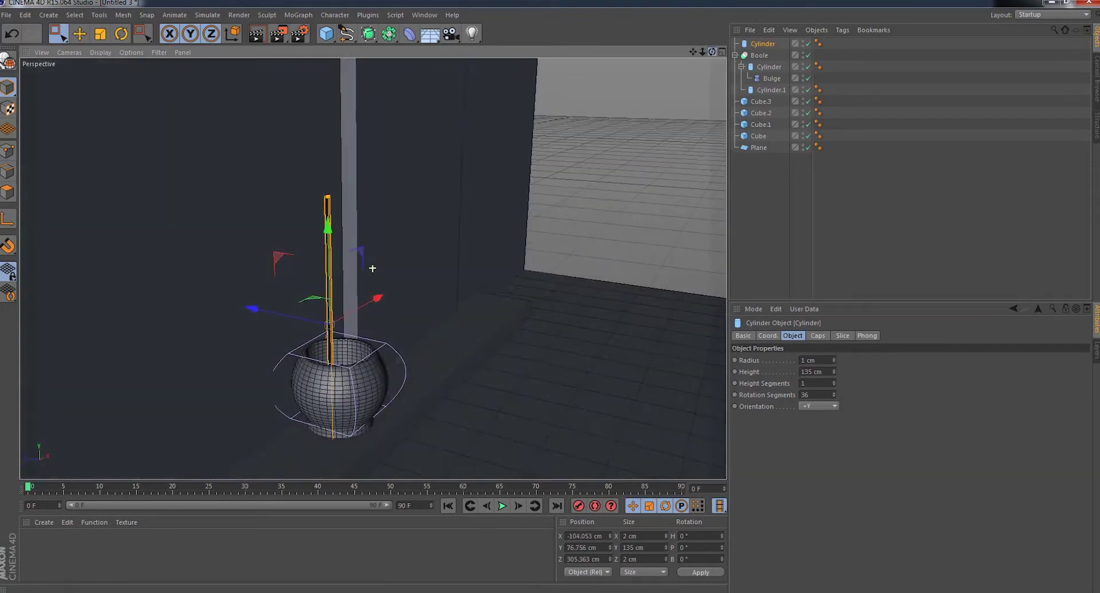
- Return the stick radius to 0.5 cm and shorten its height to 106 cm
double_click(807, 360)
text(0.5)
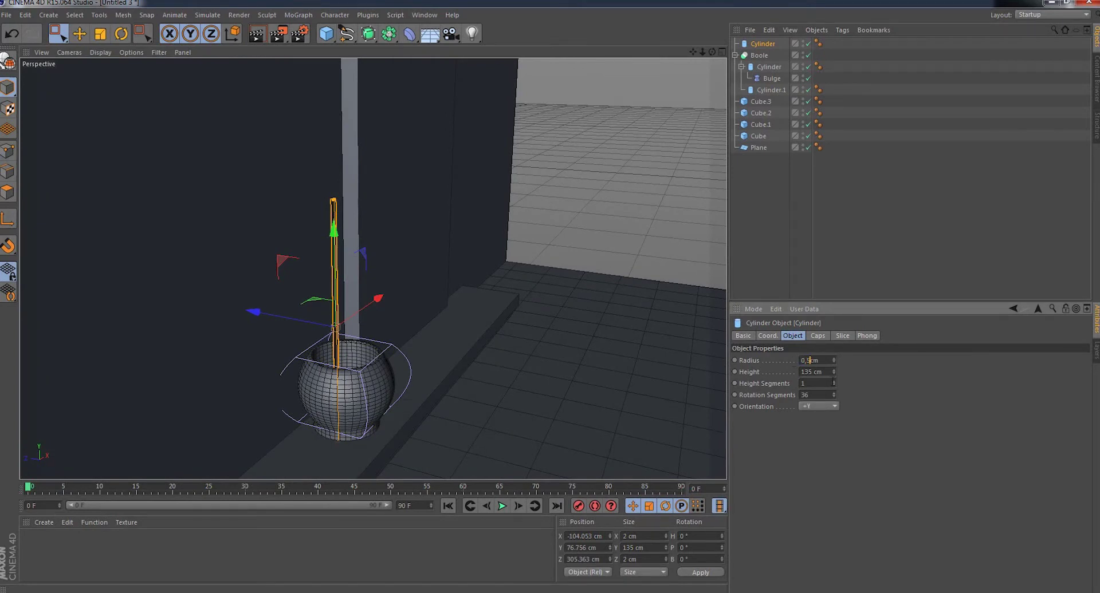
key(Return)
scroll(412, 304, up, 2)
scroll(413, 304, up, 2)
scroll(300, 111, up, 2)
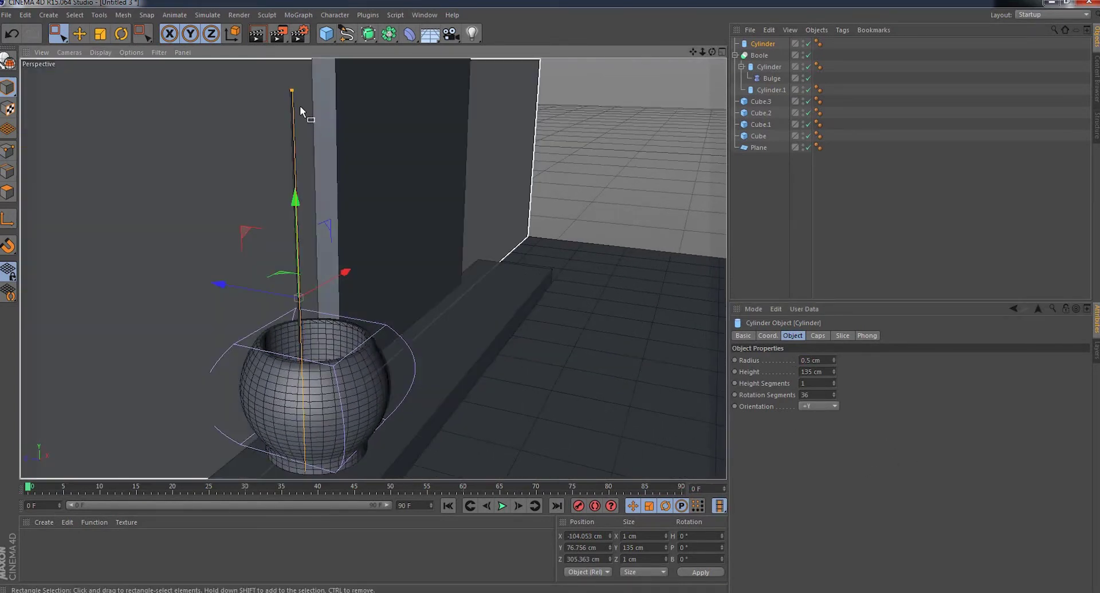
drag(833, 372, 833, 378)
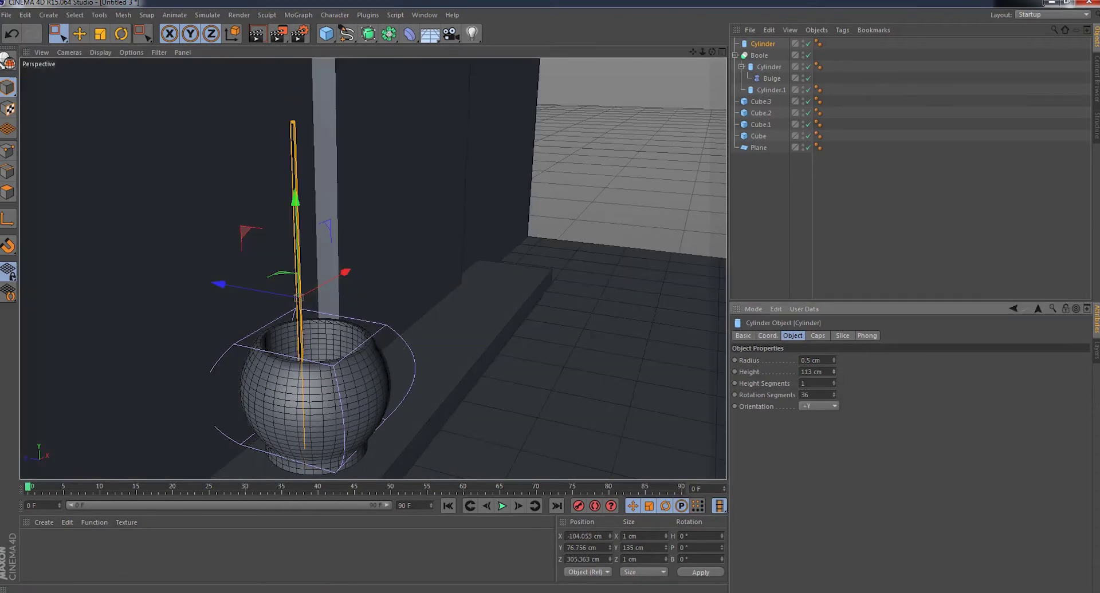
drag(712, 51, 647, 45)
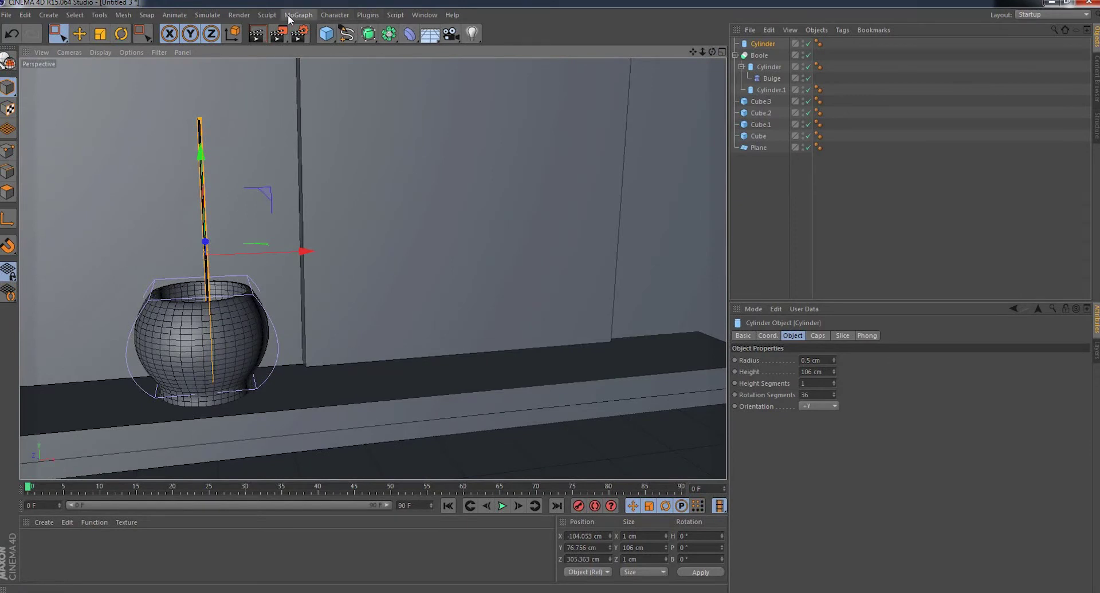
- Add a Cloner holding the stick cylinder, set it to Radial mode, and raise it to vase height
click(298, 15)
click(335, 104)
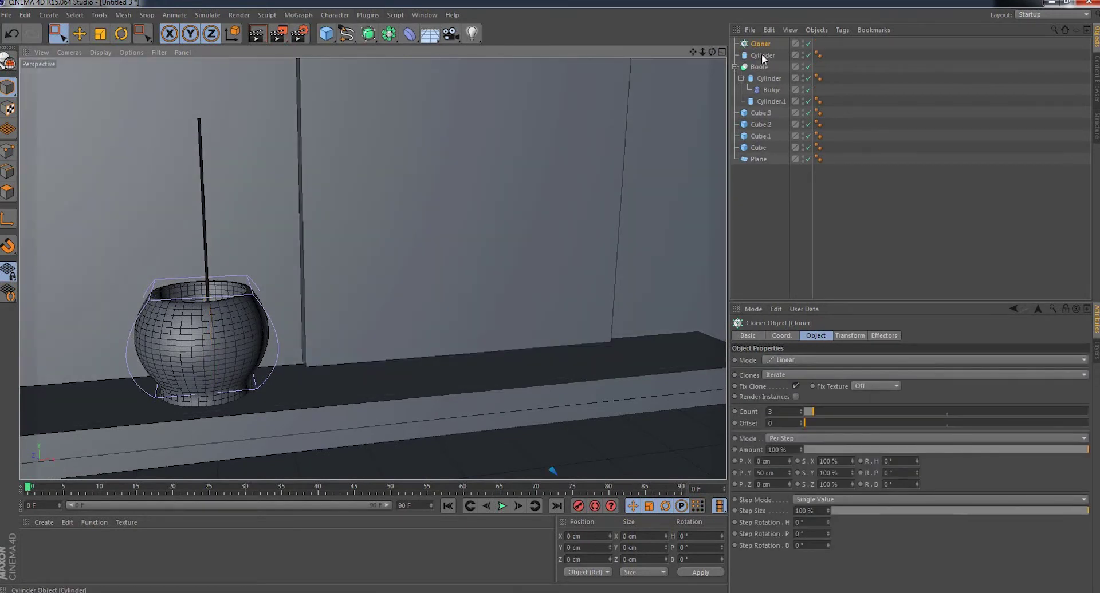
drag(758, 56, 757, 44)
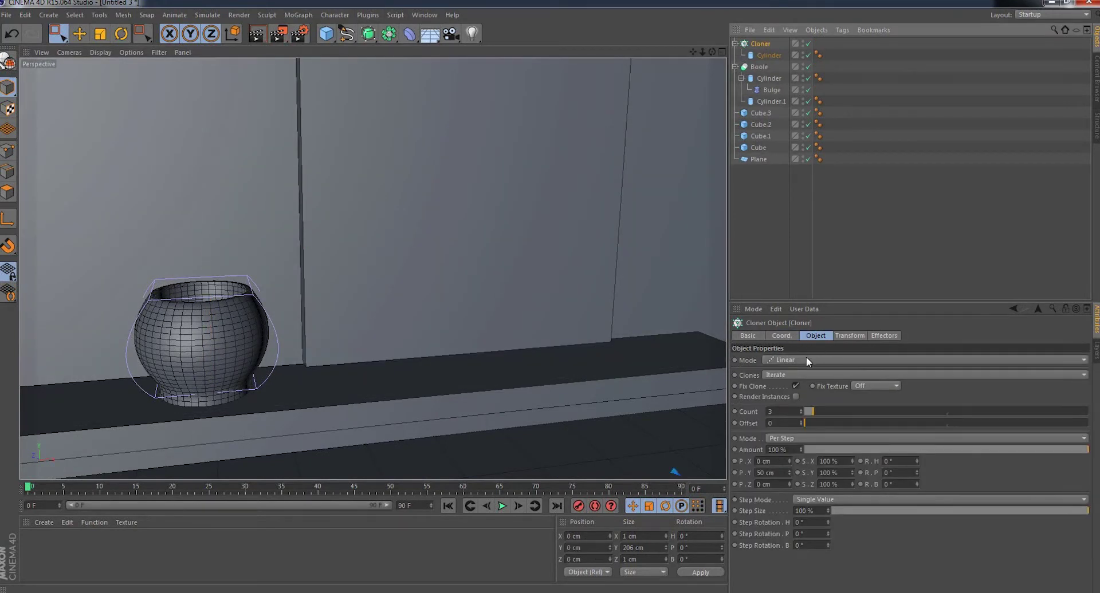
click(805, 360)
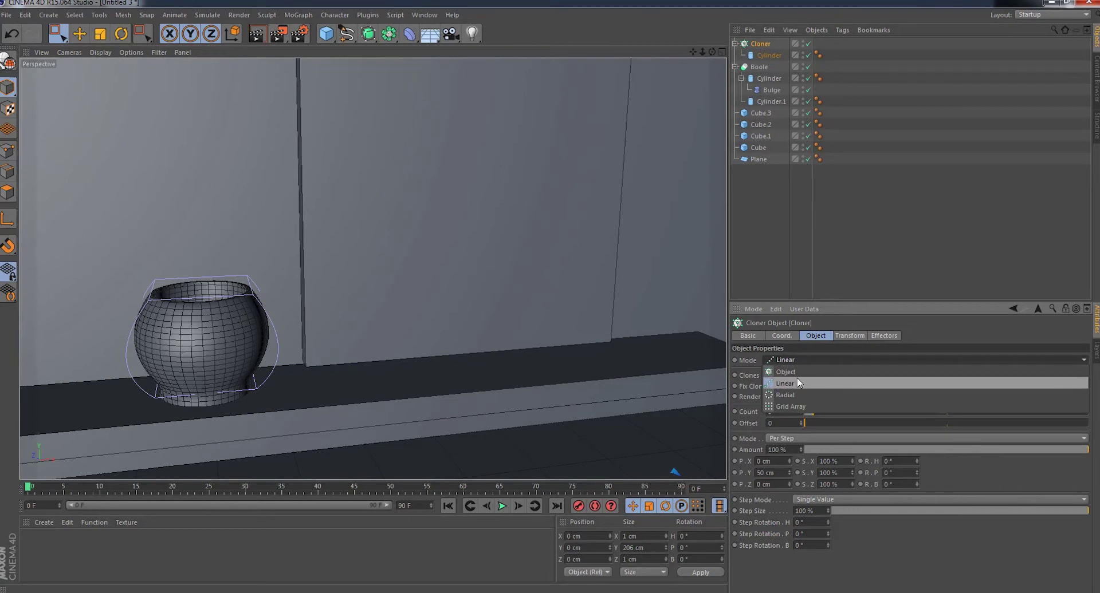
click(795, 395)
drag(702, 52, 697, 55)
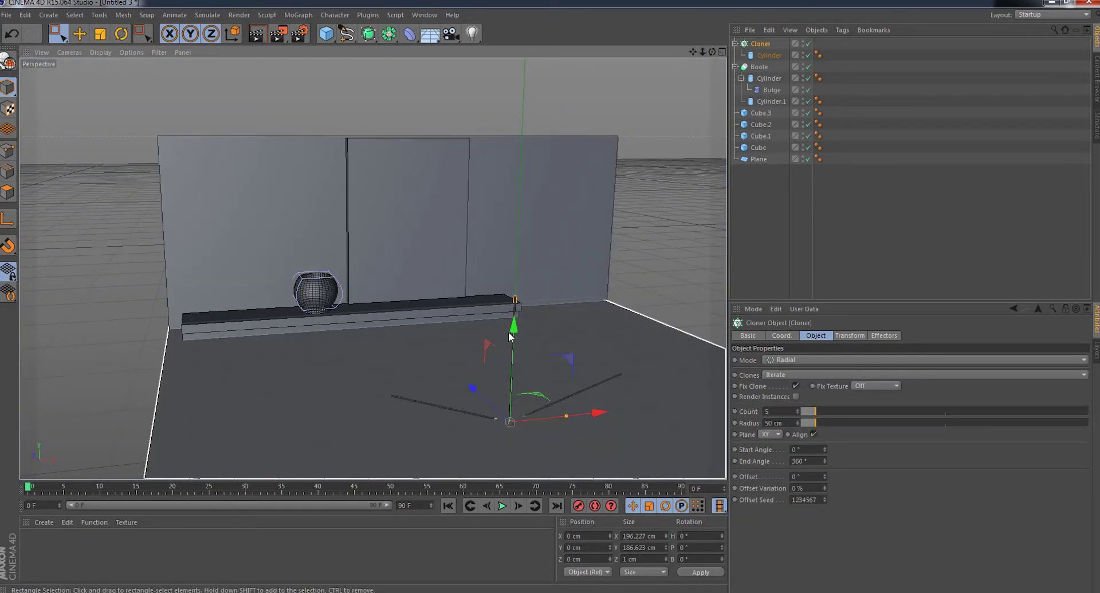
drag(509, 337, 492, 229)
- Rotate the Cloner to an exact -90° pitch
click(121, 33)
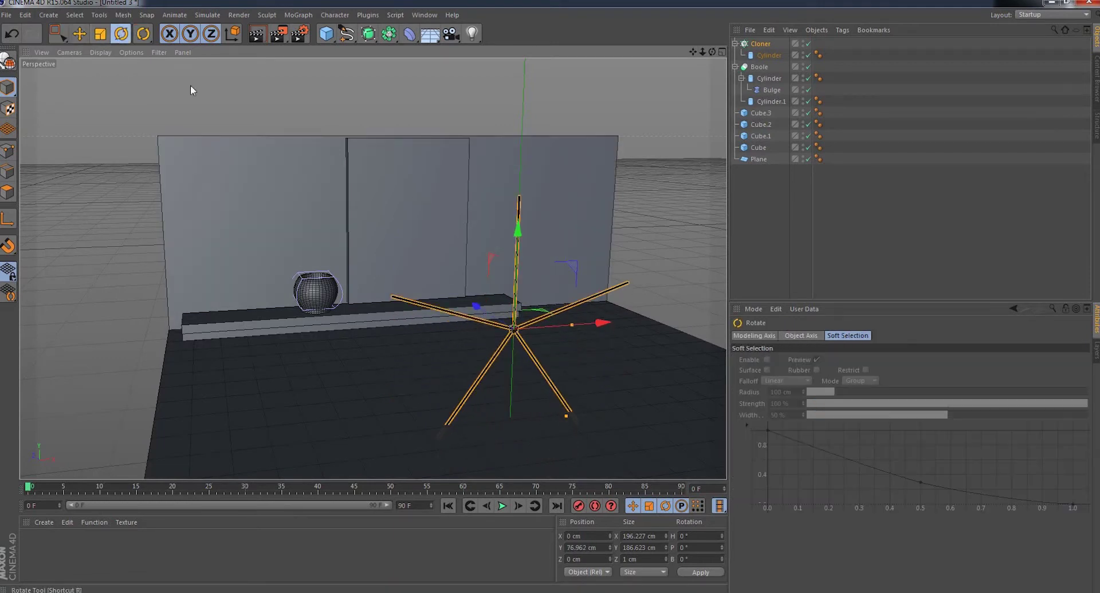
drag(541, 325, 508, 209)
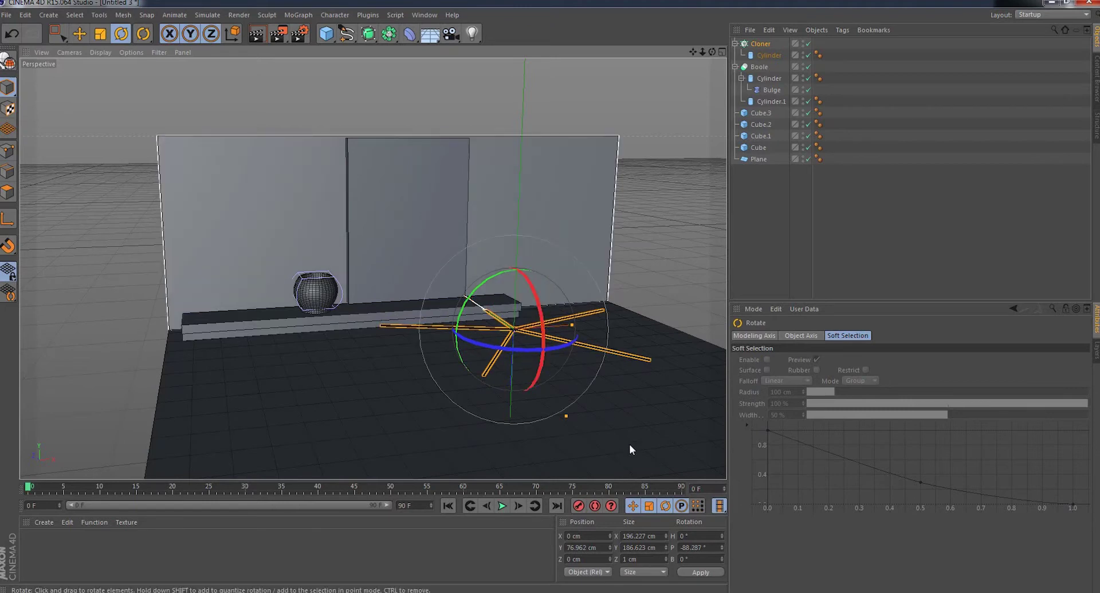
drag(681, 548, 714, 549)
text(-80)
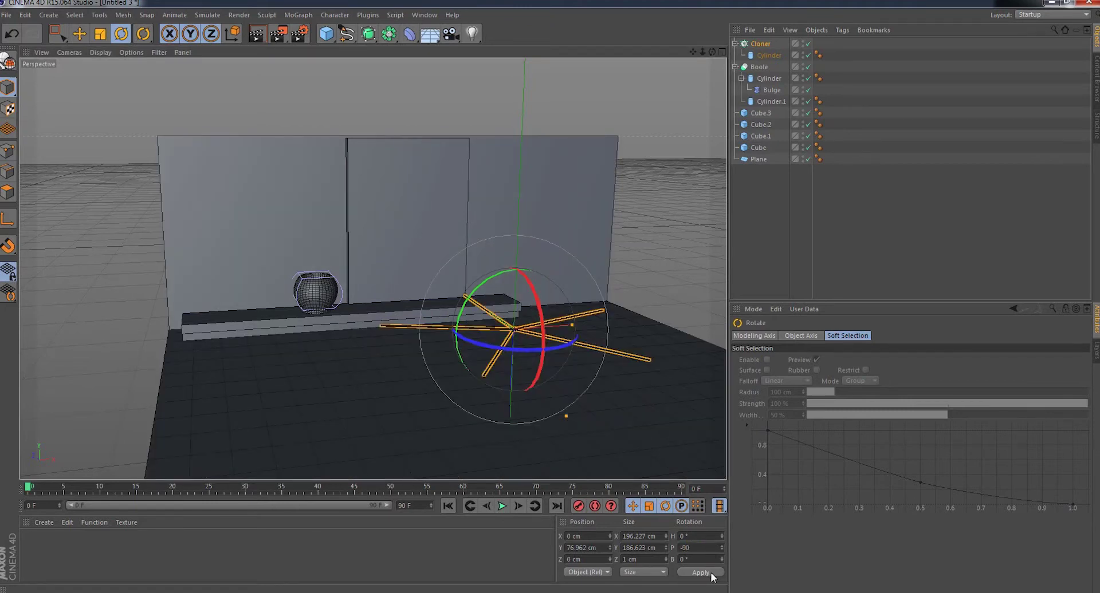
click(710, 574)
key(0)
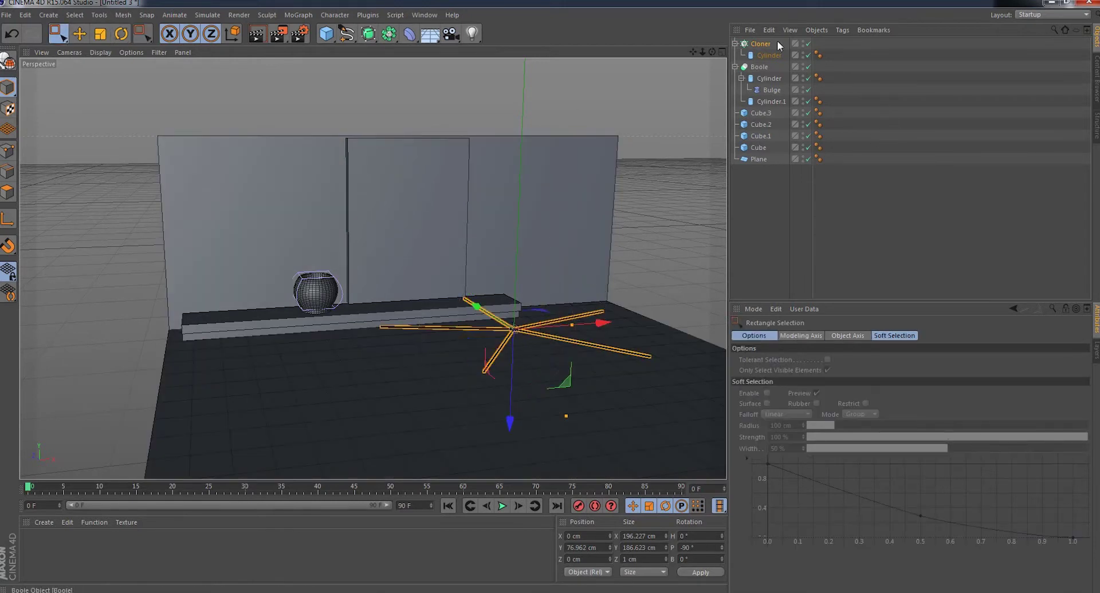
click(759, 46)
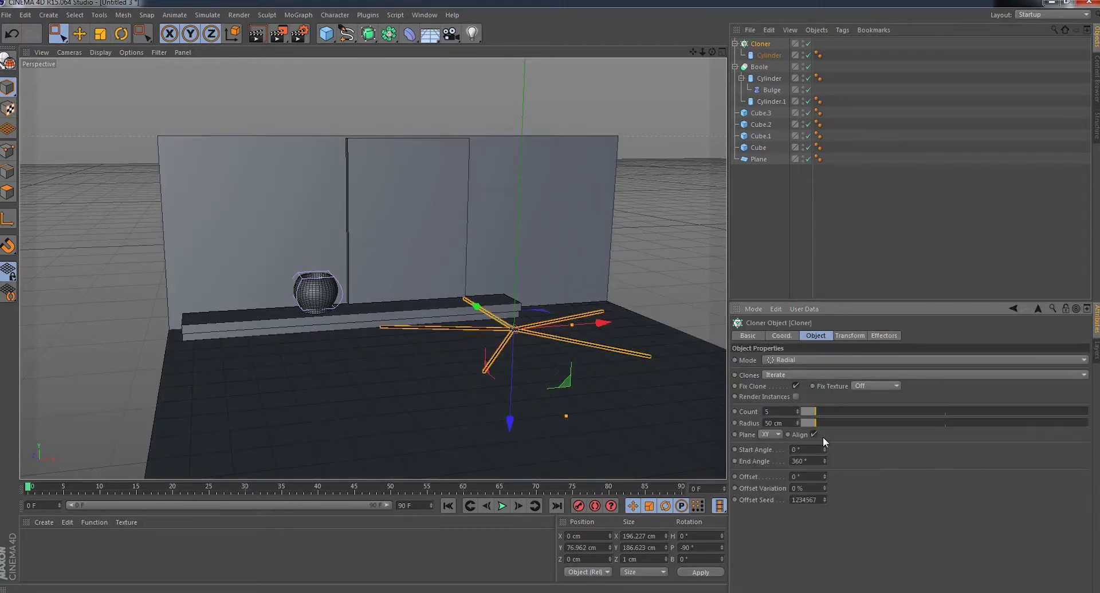
click(851, 337)
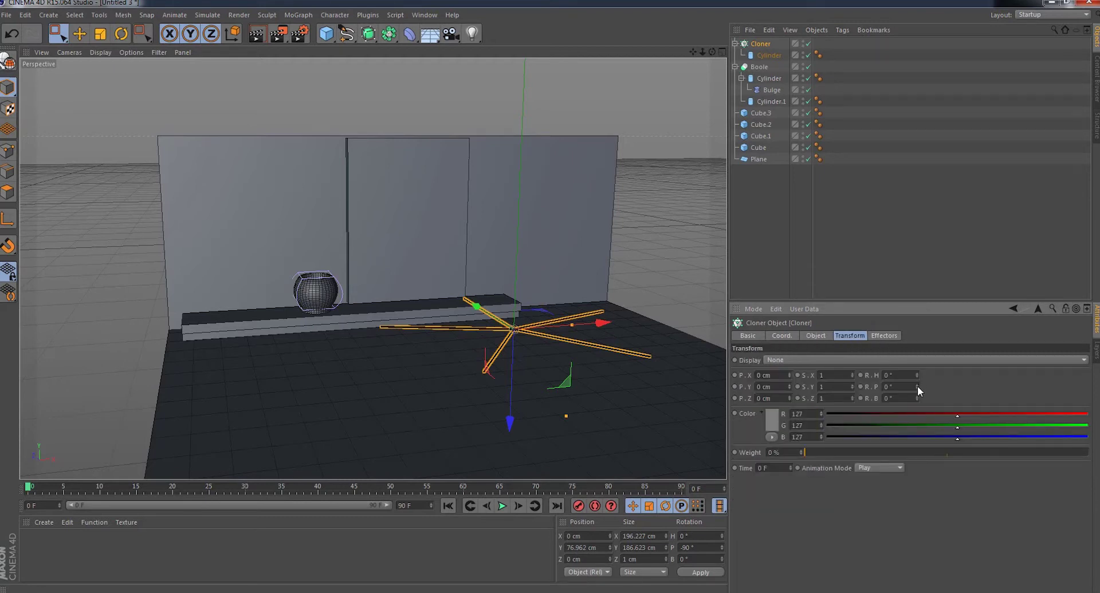
- Tilt the cloned sticks upward to about 66° pitch and reduce the Cloner radius to 23 cm
drag(917, 386, 916, 347)
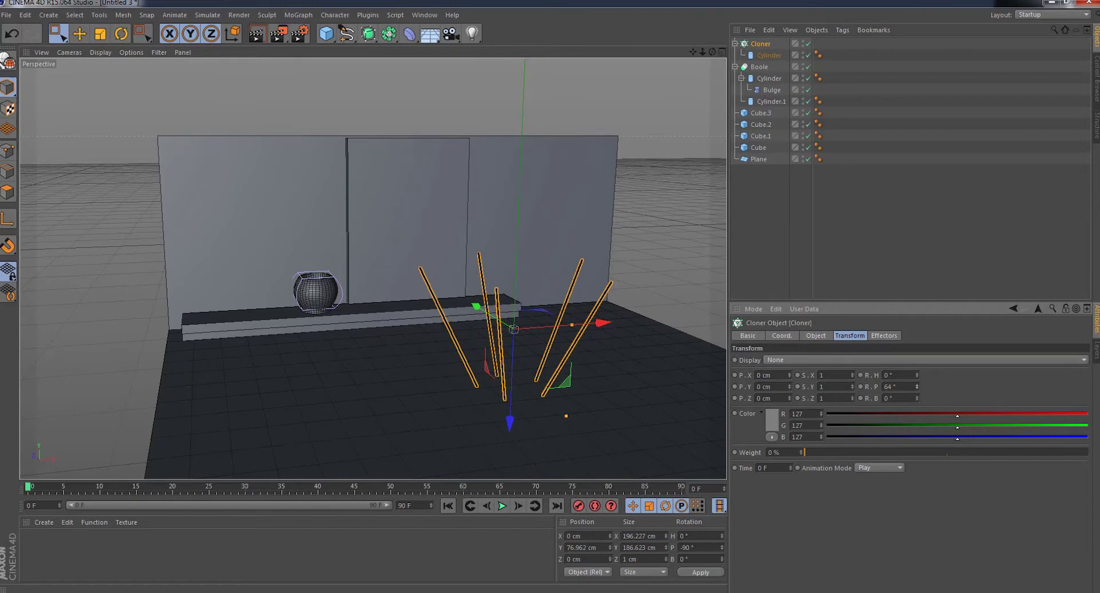
drag(917, 347, 917, 342)
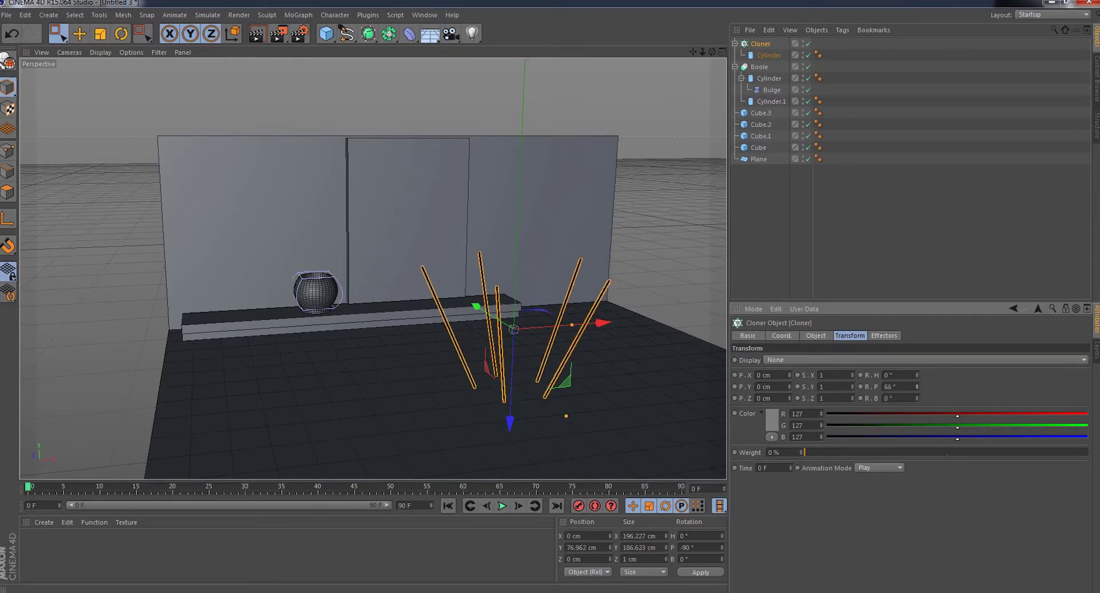
click(813, 337)
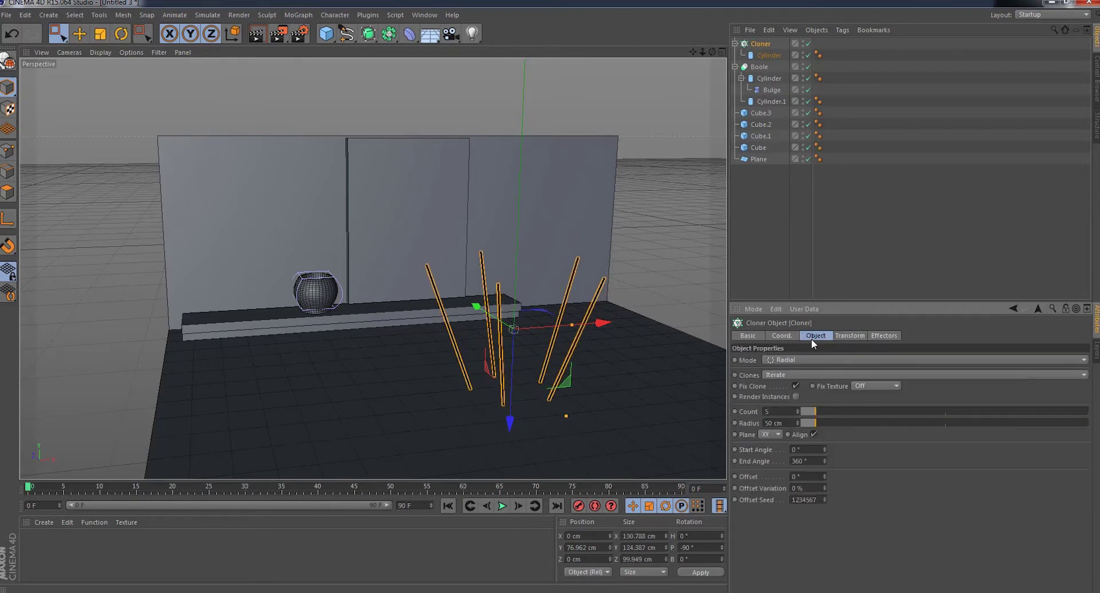
drag(812, 422, 807, 423)
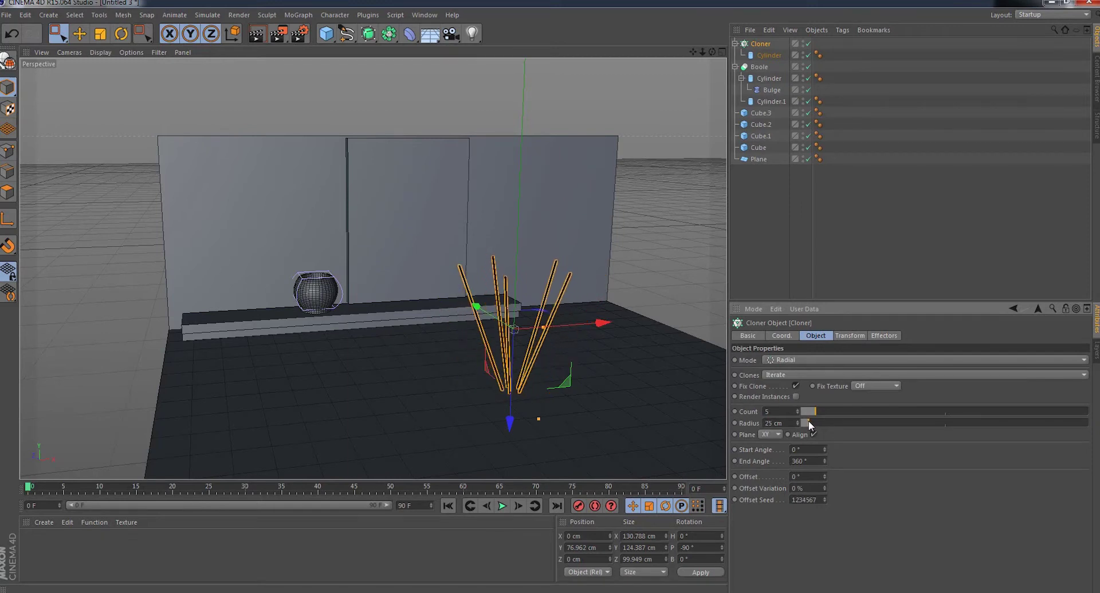
click(57, 33)
- In Top view, move the stick Cloner to centre it over the vase
click(70, 52)
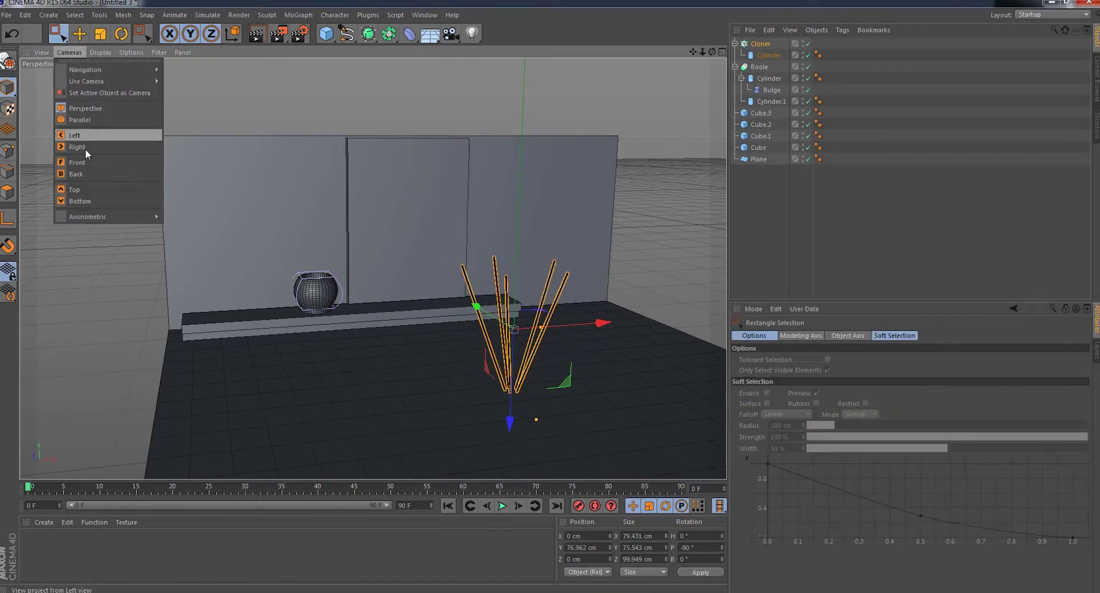
click(84, 187)
drag(373, 172, 375, 58)
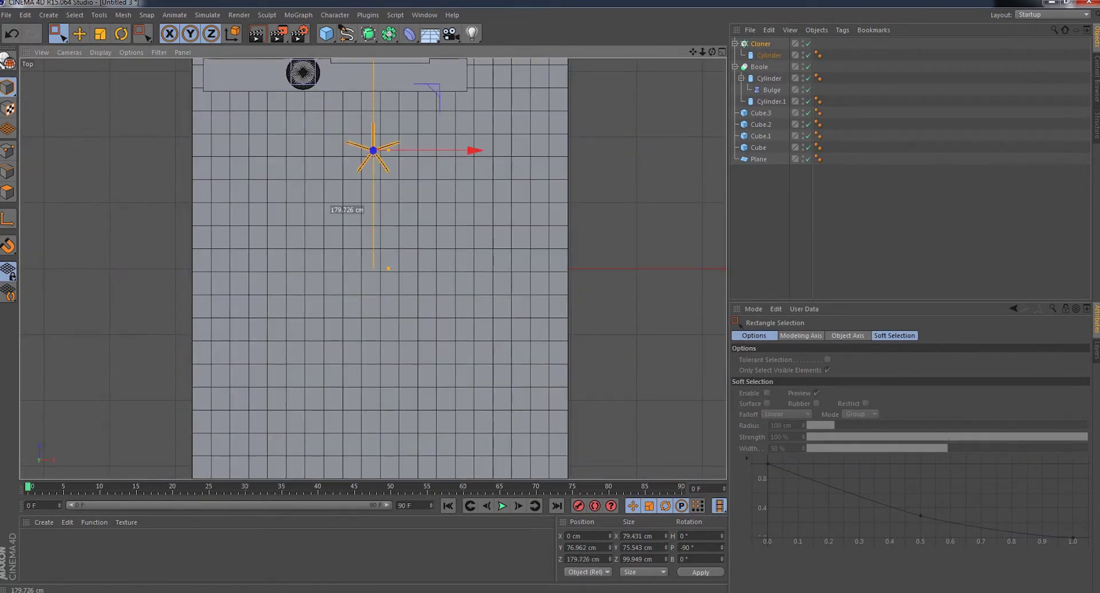
drag(693, 52, 735, 226)
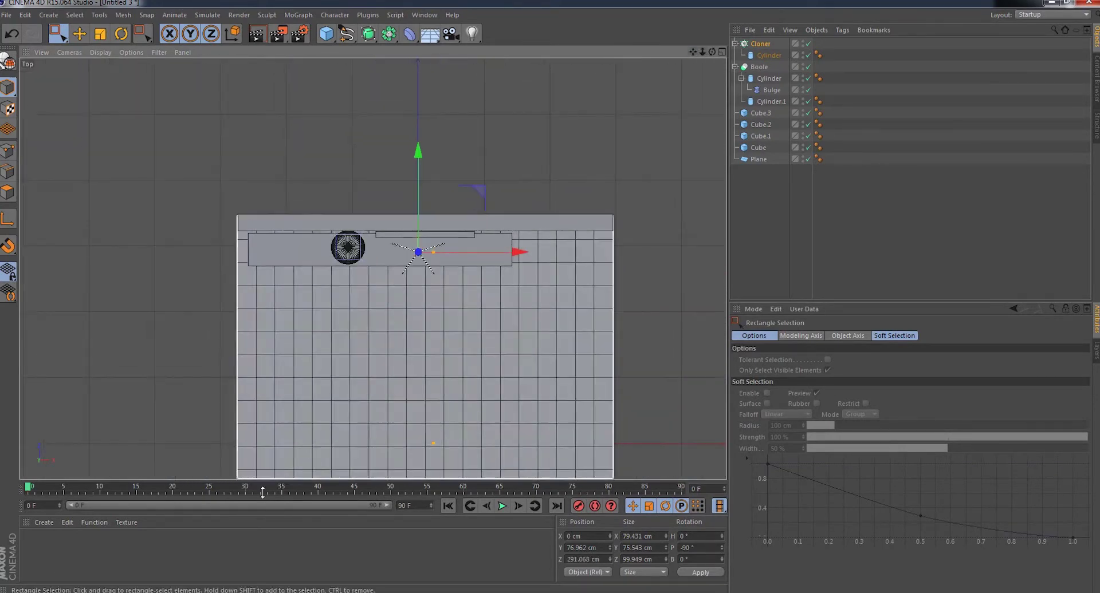
scroll(381, 273, up, 2)
scroll(405, 277, up, 3)
scroll(405, 277, up, 3)
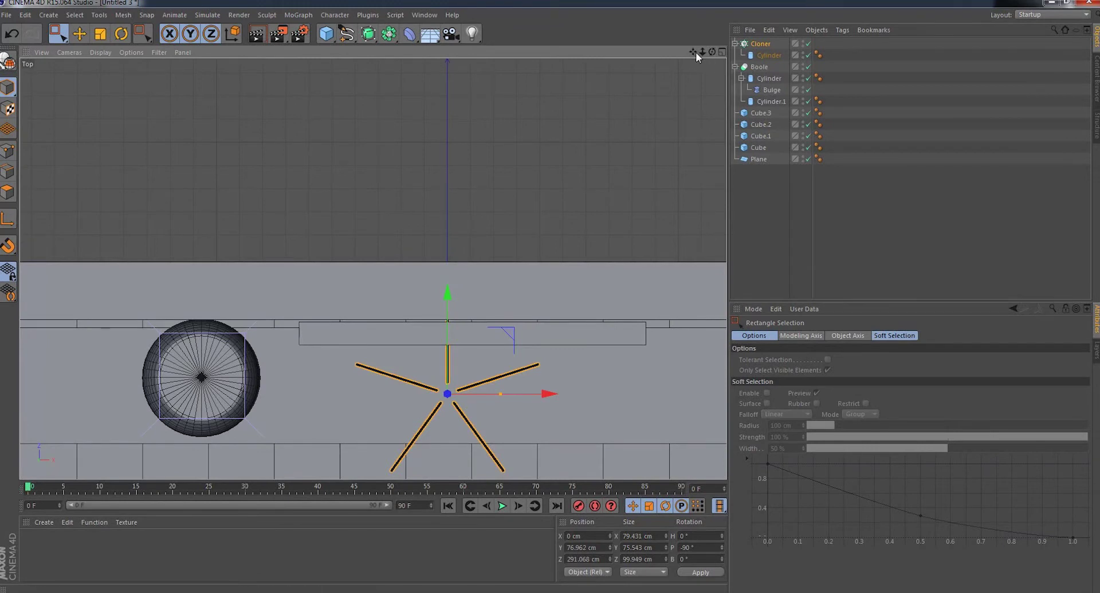
drag(693, 52, 706, 9)
drag(492, 297, 246, 295)
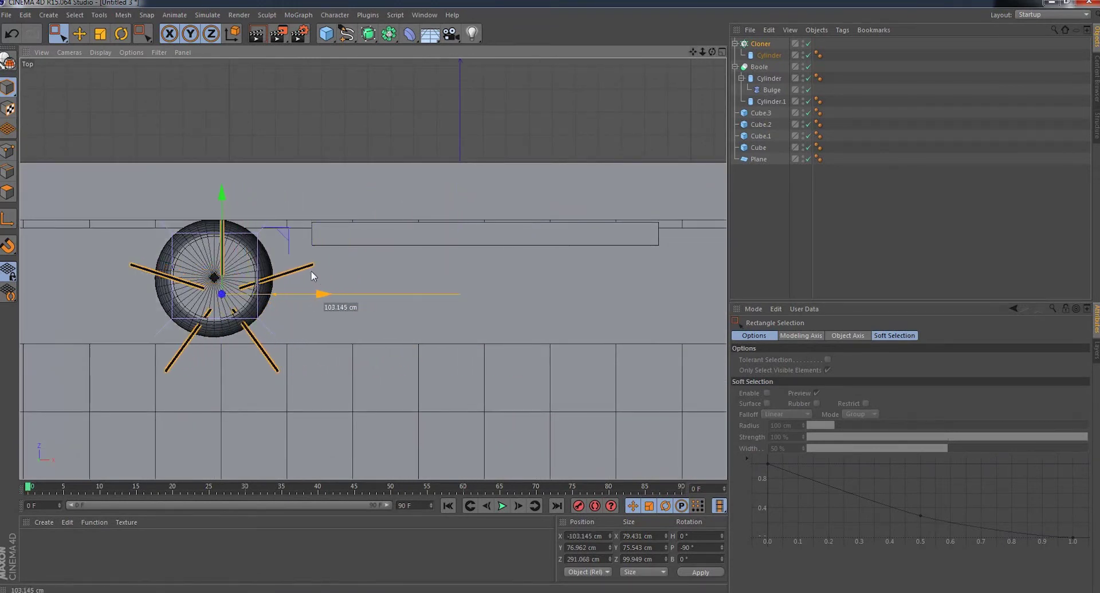
drag(213, 202, 211, 177)
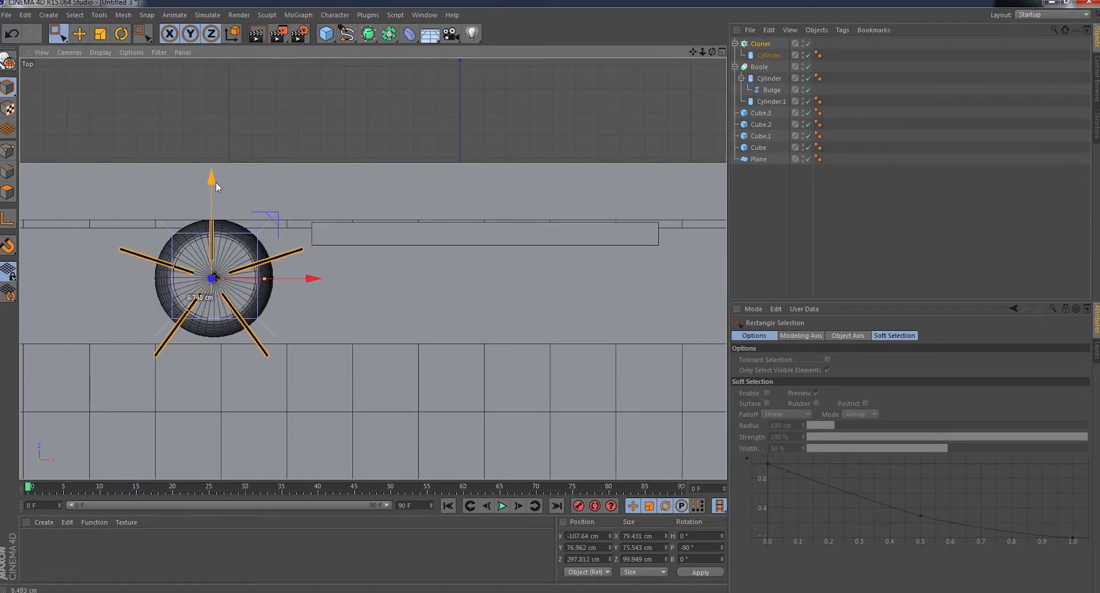
drag(312, 278, 316, 279)
- Set the Cloner to 7 sticks on a 7 cm radius
click(760, 44)
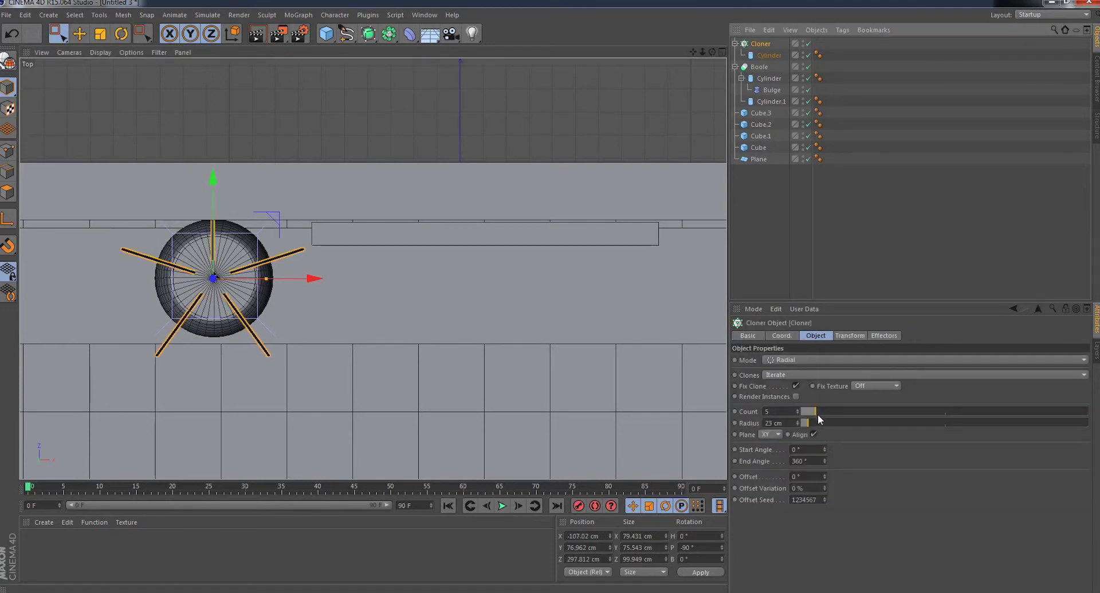
drag(818, 413, 803, 425)
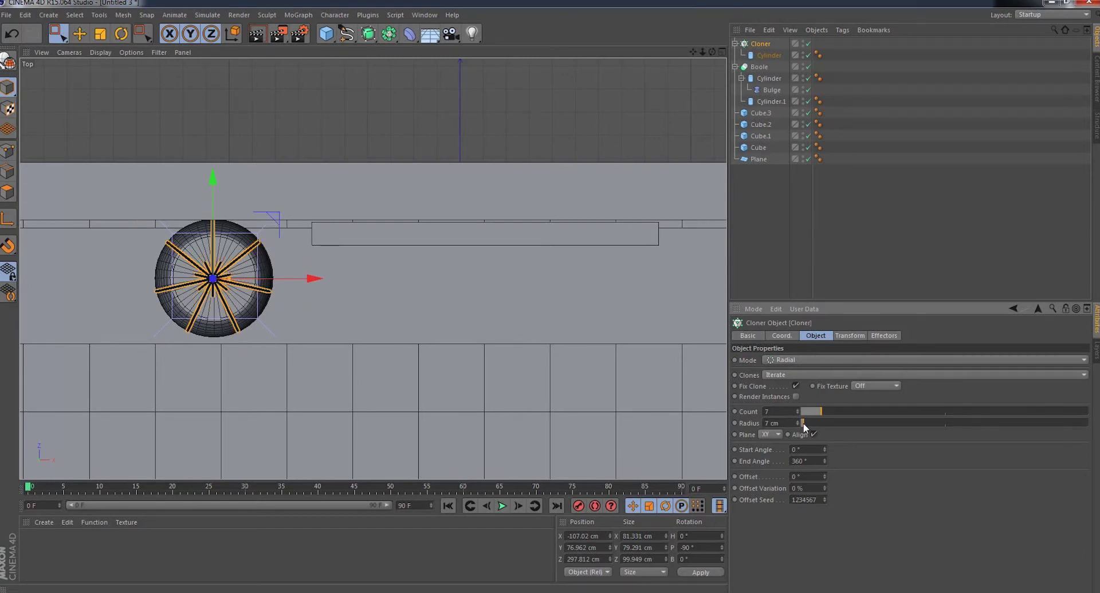
click(70, 52)
- In the perspective view, widen the sticks' radial spread to a 22 cm radius
click(104, 108)
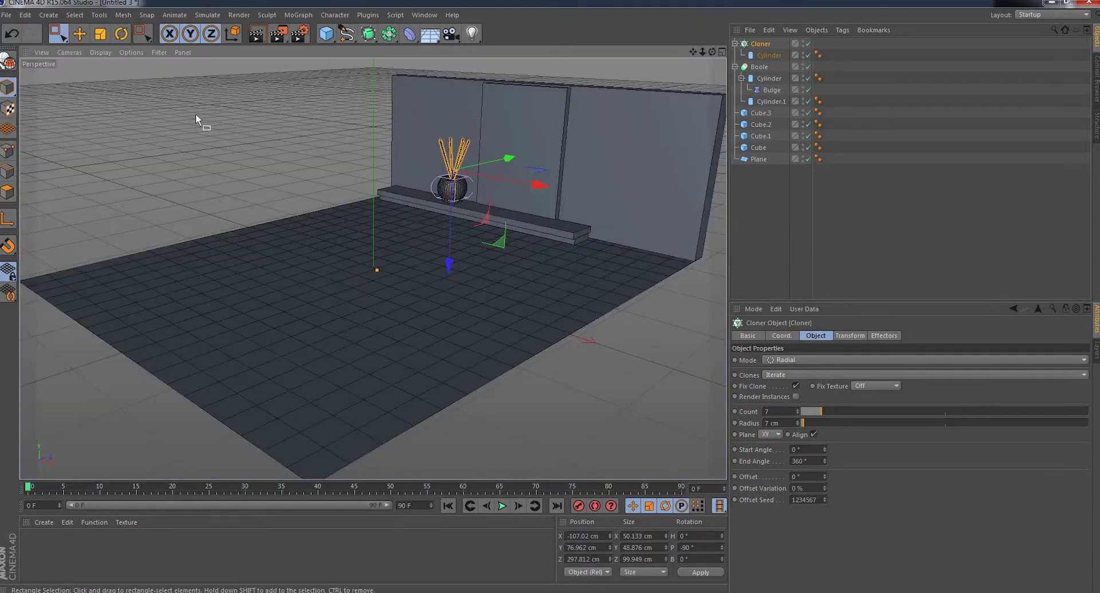
scroll(403, 138, up, 2)
scroll(459, 189, up, 3)
scroll(545, 187, up, 3)
scroll(545, 186, up, 2)
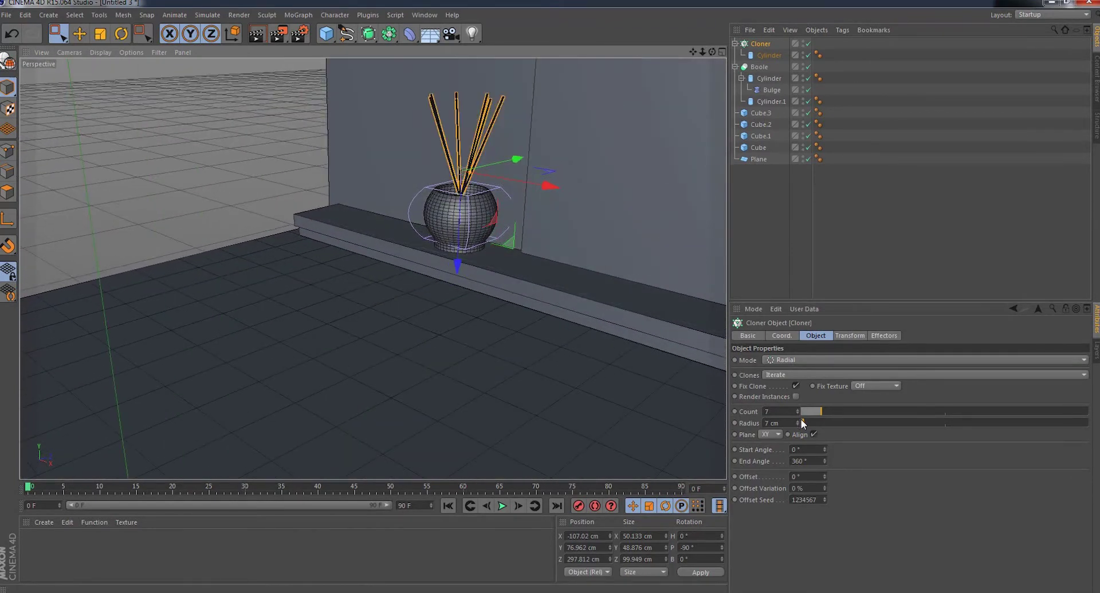
drag(804, 425, 807, 424)
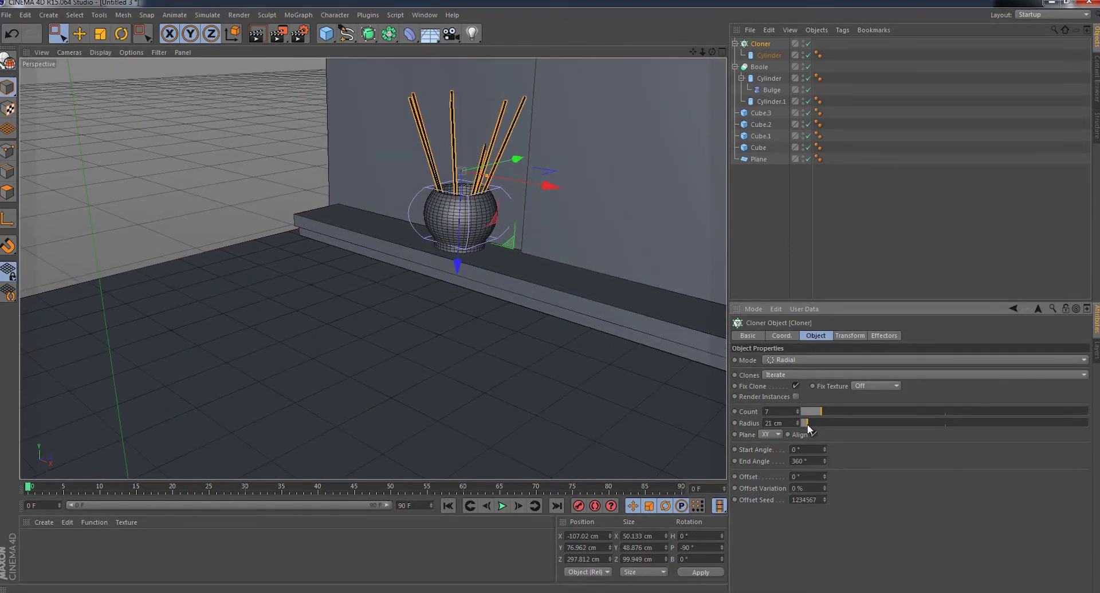
scroll(496, 201, up, 2)
scroll(496, 201, up, 2)
scroll(479, 188, up, 2)
scroll(479, 188, up, 3)
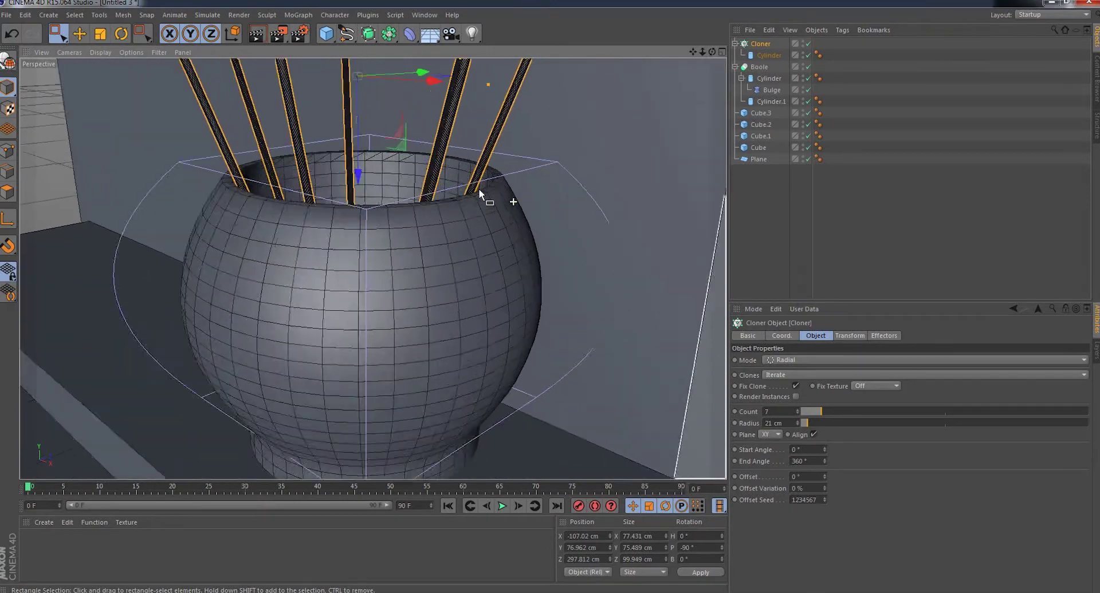
scroll(479, 188, up, 2)
drag(712, 51, 850, 387)
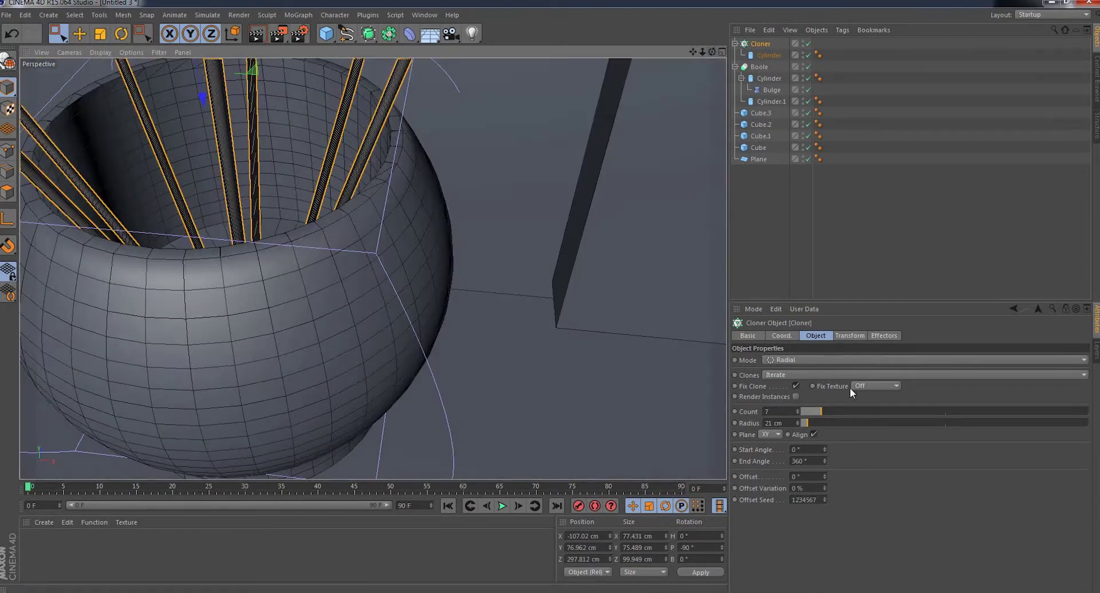
drag(806, 424, 808, 424)
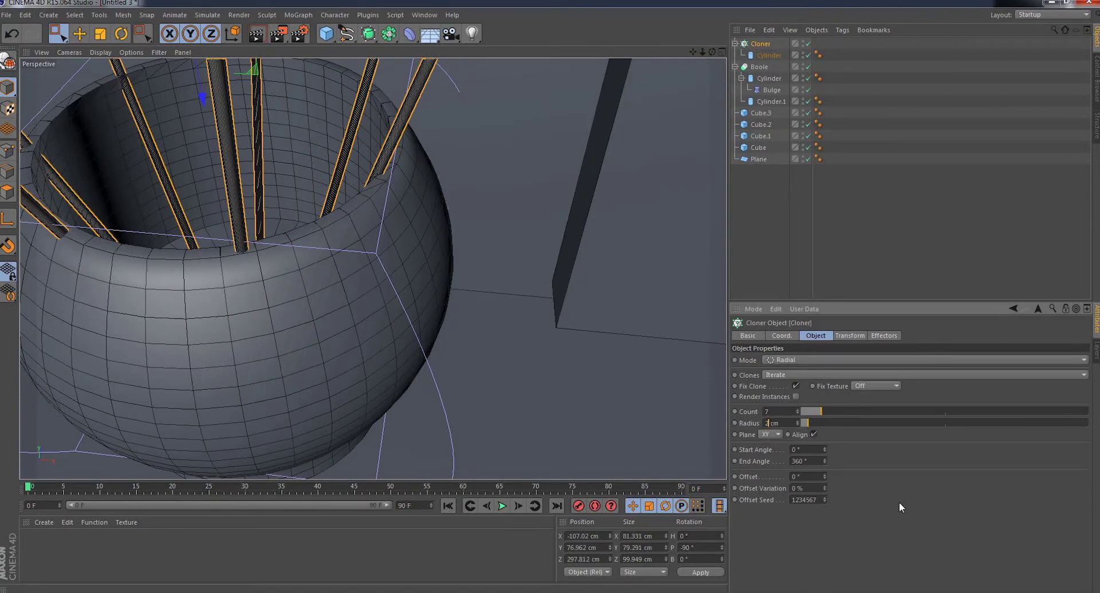
text(2)
key(Return)
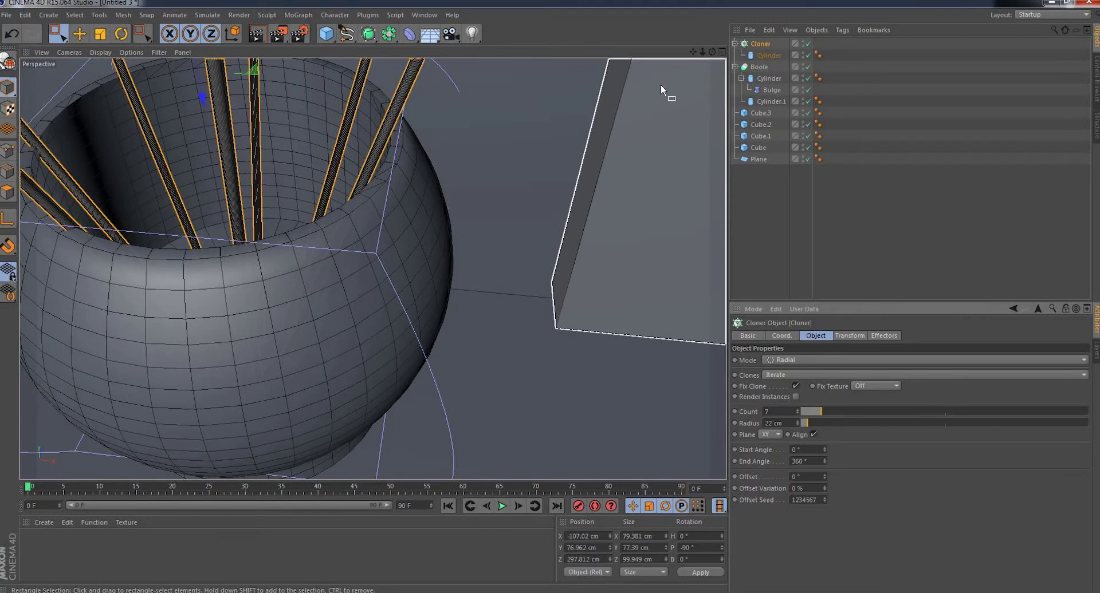
- Reduce the Cloner count to 6 sticks and set a 53° start angle
mouse_move(703, 52)
mouse_down()
mouse_move(659, 58)
mouse_move(372, 269)
mouse_move(401, 269)
mouse_up()
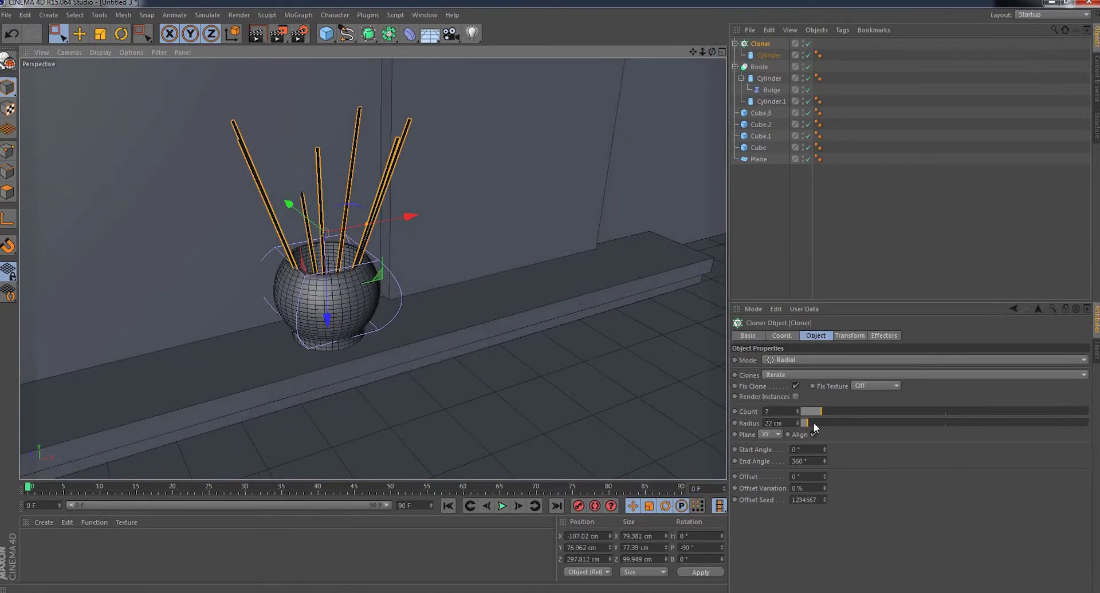
drag(820, 412, 816, 412)
drag(823, 453, 824, 438)
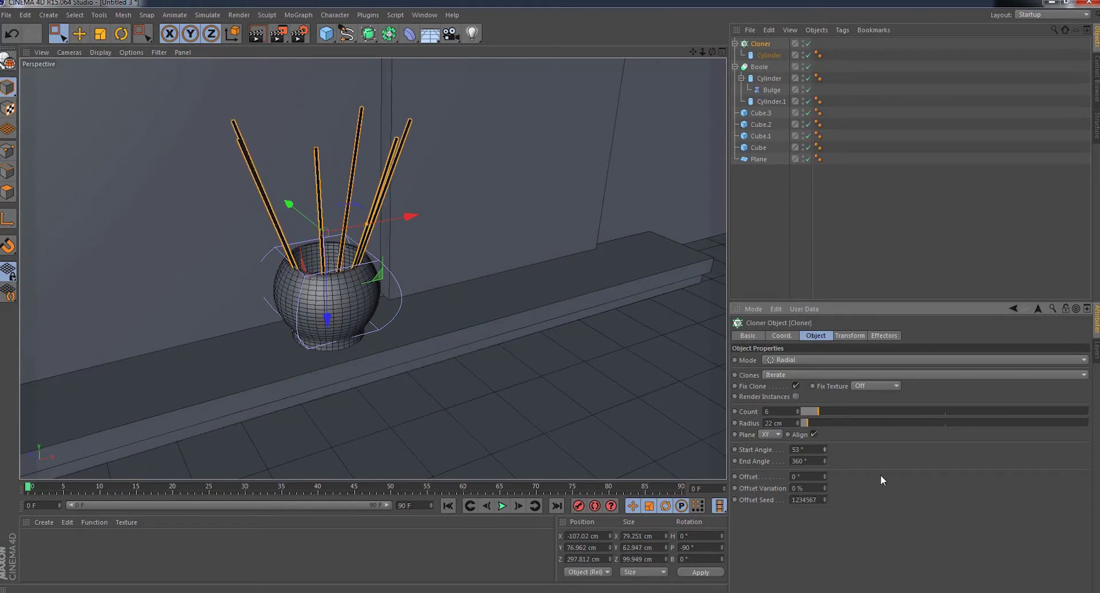
mouse_move(712, 52)
mouse_down()
mouse_move(373, 269)
mouse_move(730, 48)
mouse_up()
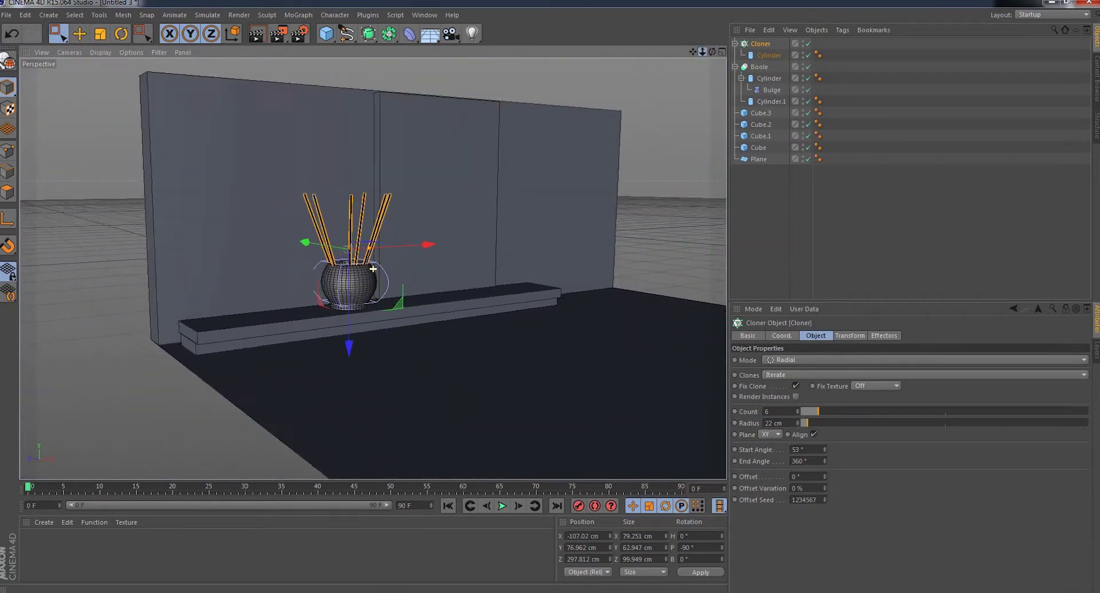
- Add the Boole vase to the Cloner selection and move both left to X -98.85 cm
ctrl+click(759, 67)
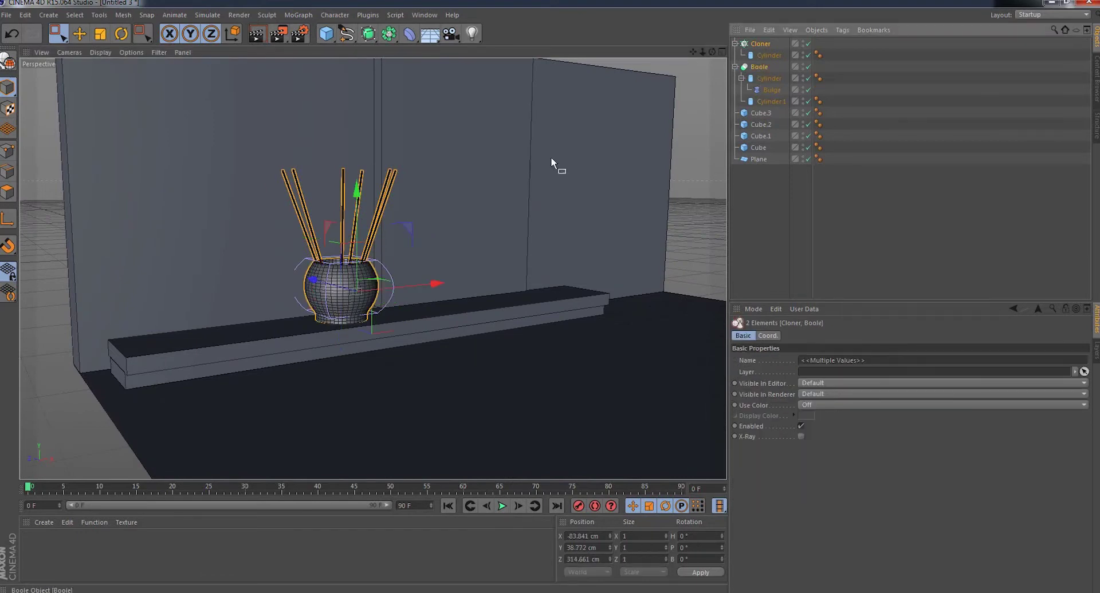
drag(435, 290, 372, 269)
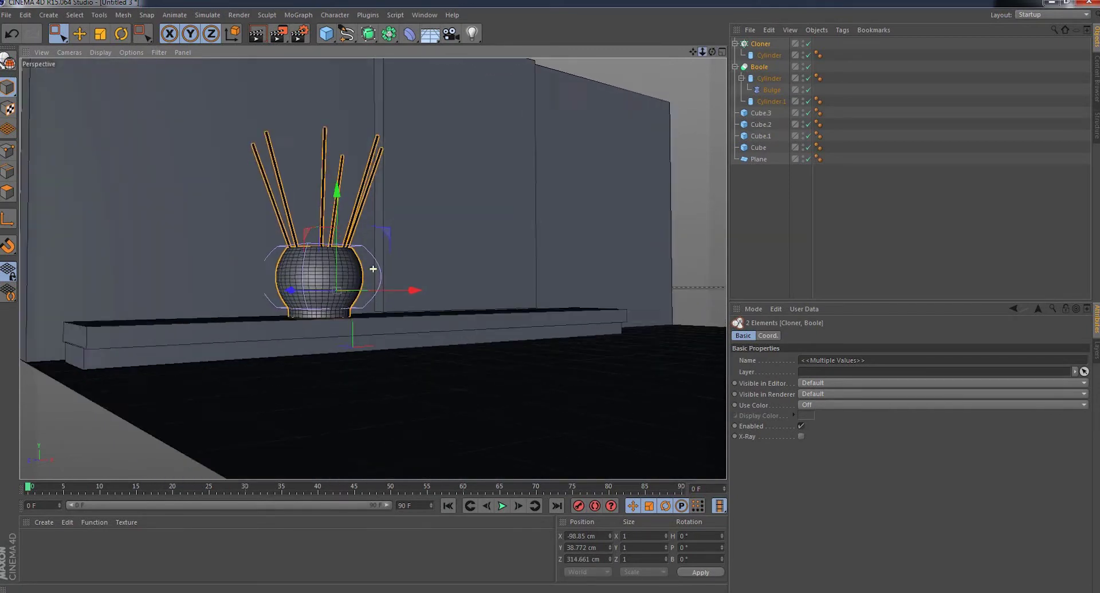
drag(706, 56, 373, 268)
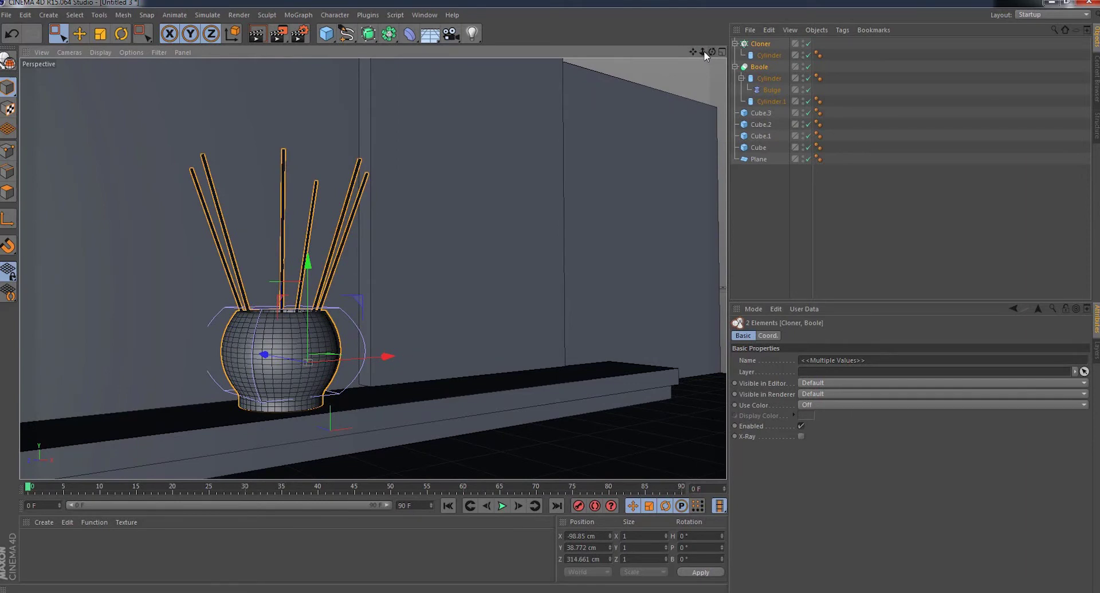
drag(706, 55, 372, 268)
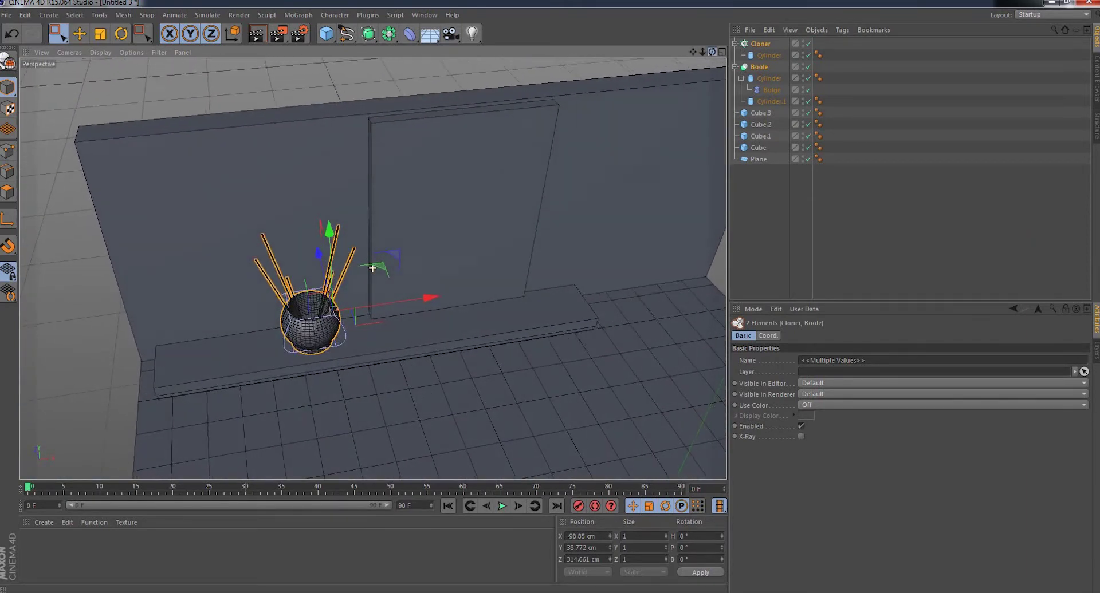
drag(706, 55, 373, 269)
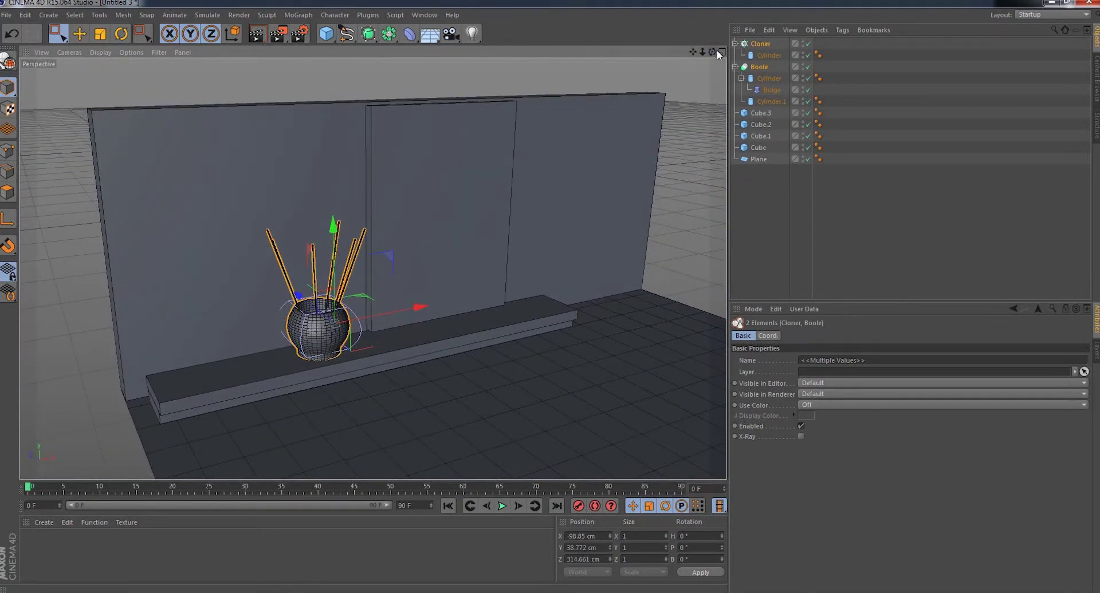
- Shrink the outer Cylinder's radius to 14.865 cm
click(765, 79)
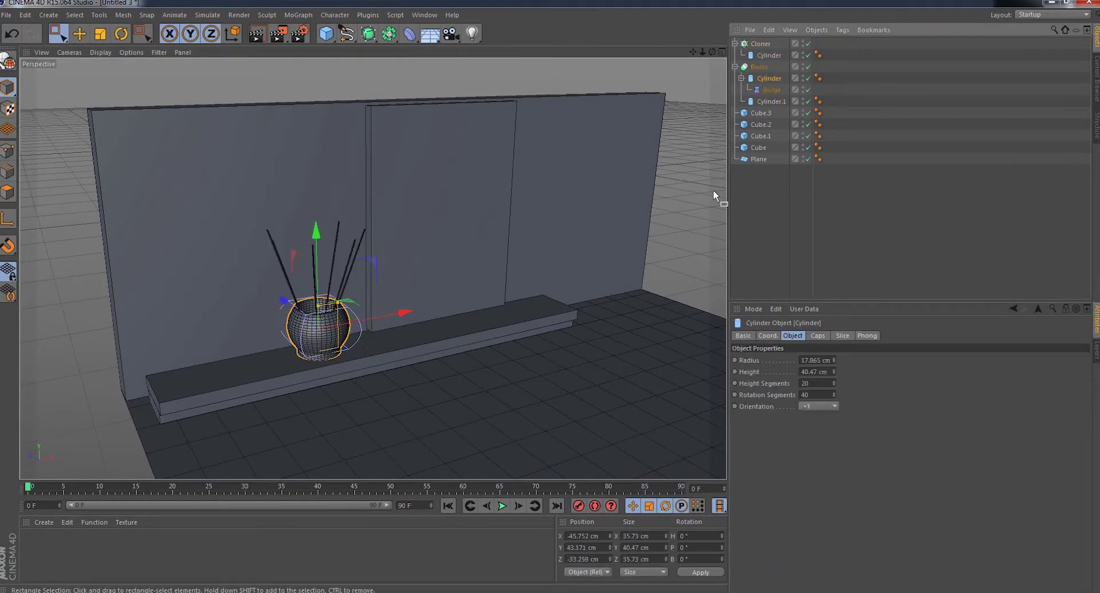
drag(834, 362, 834, 378)
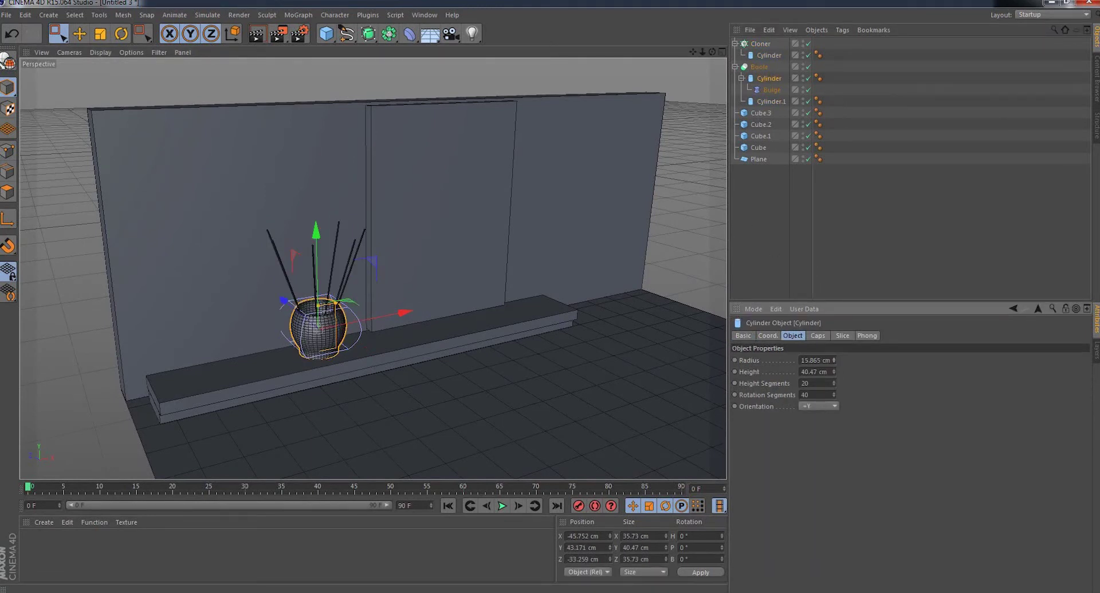
drag(834, 362, 834, 369)
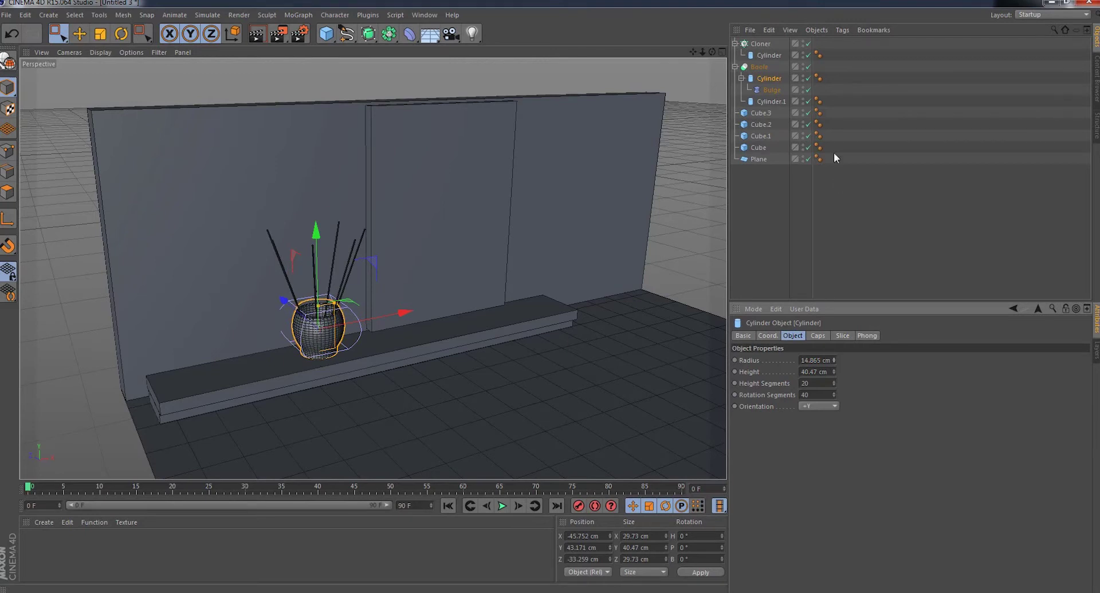
- Set the inner cutting Cylinder.1 radius to 13.865 cm, then select the Cloner
click(764, 100)
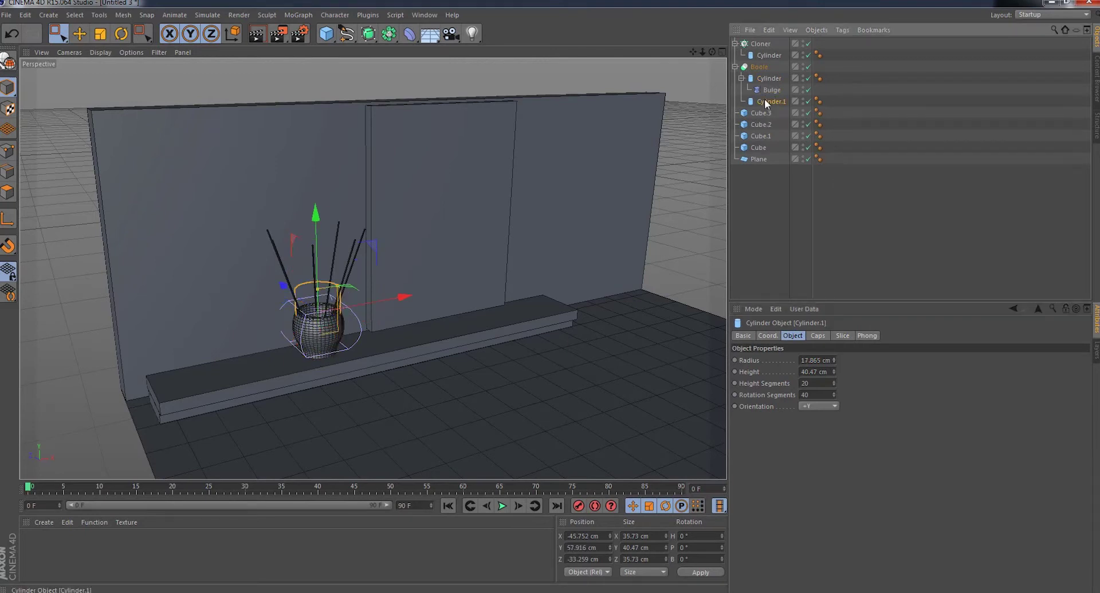
click(834, 360)
drag(834, 360, 833, 384)
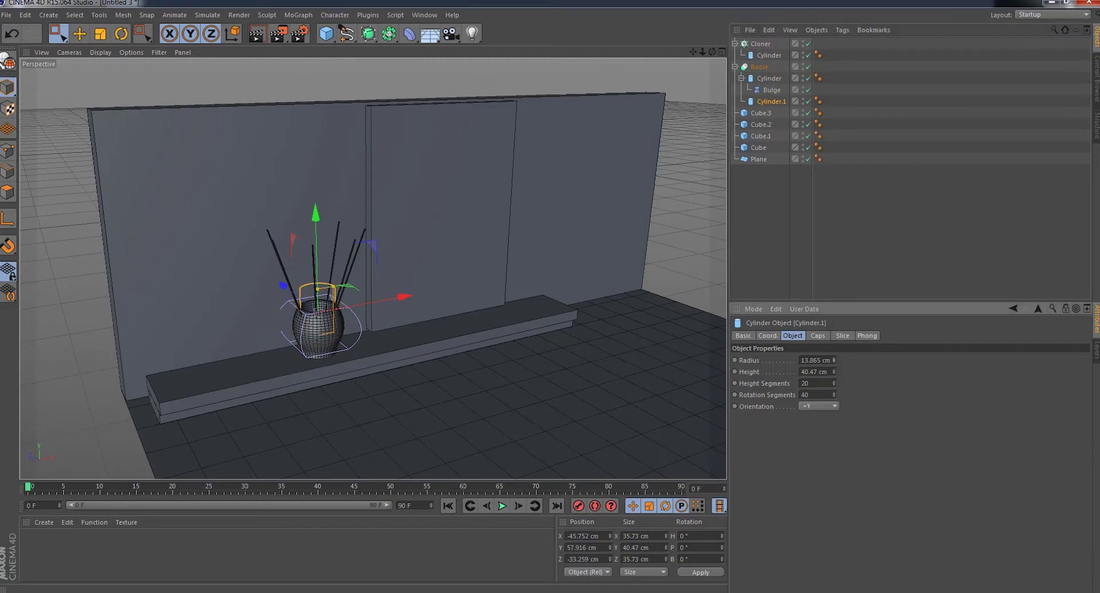
click(757, 44)
- Scale the cloned sticks down to about 86.6% of their size
scroll(235, 314, up, 5)
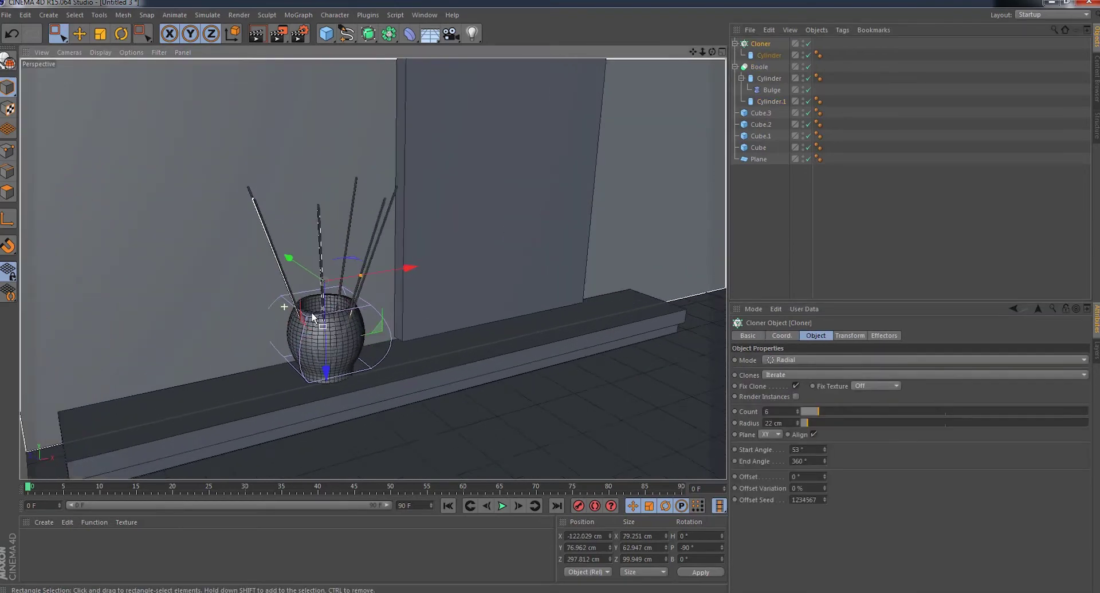
scroll(218, 106, up, 5)
drag(578, 190, 510, 235)
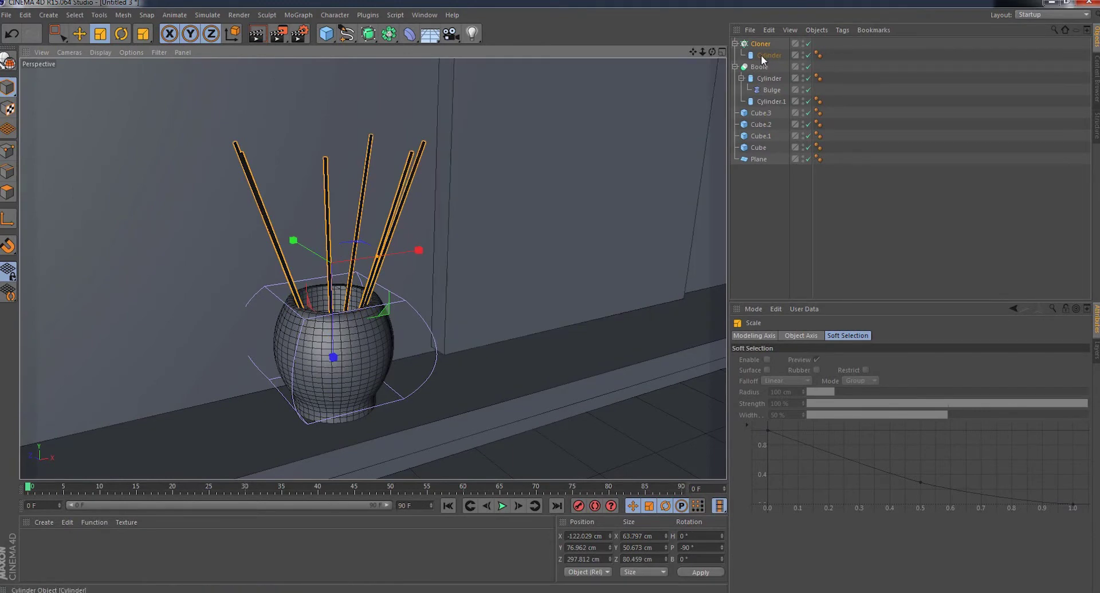
scroll(693, 135, down, 5)
scroll(694, 135, down, 3)
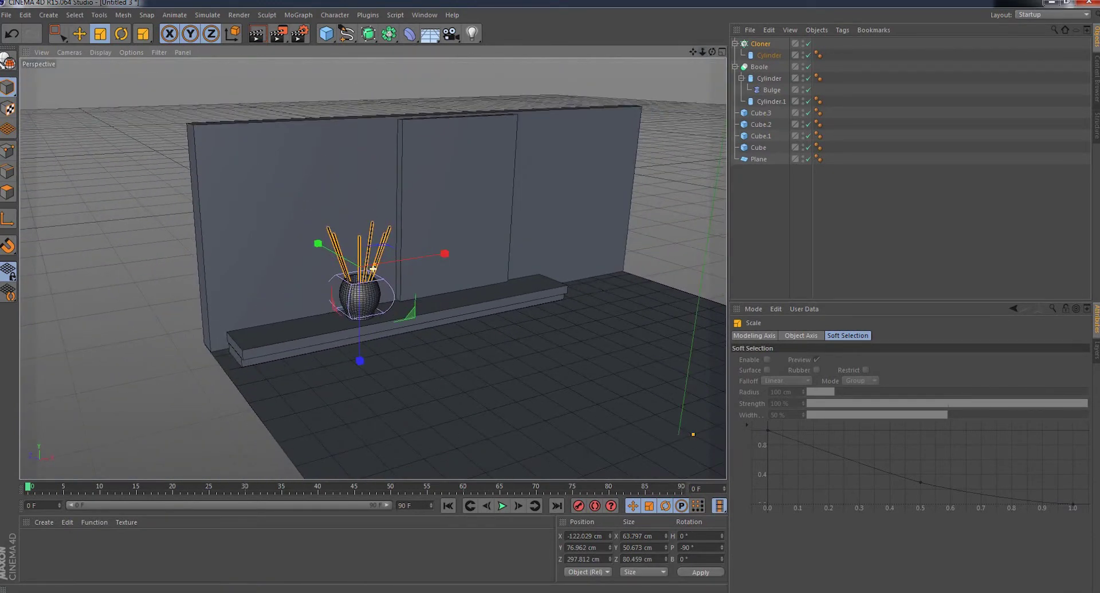
- Deselect the sticks and orbit around the vase, shelf and back wall to inspect them
click(700, 136)
mouse_move(712, 52)
mouse_down()
mouse_move(372, 268)
mouse_move(676, 429)
mouse_up()
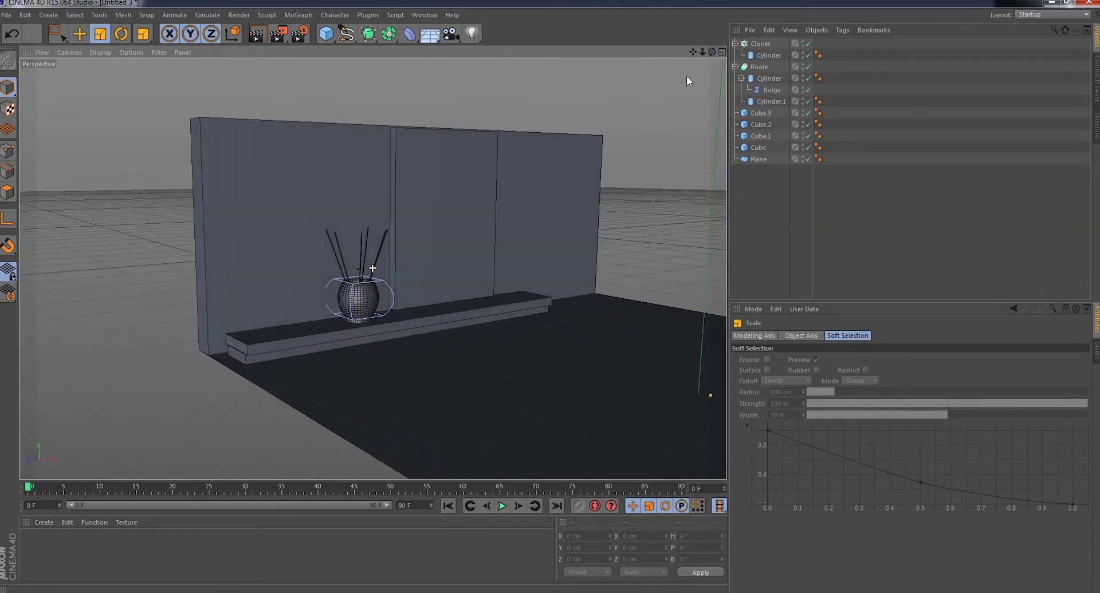
scroll(560, 194, up, 2)
scroll(560, 194, up, 2)
scroll(530, 204, up, 2)
drag(702, 51, 372, 269)
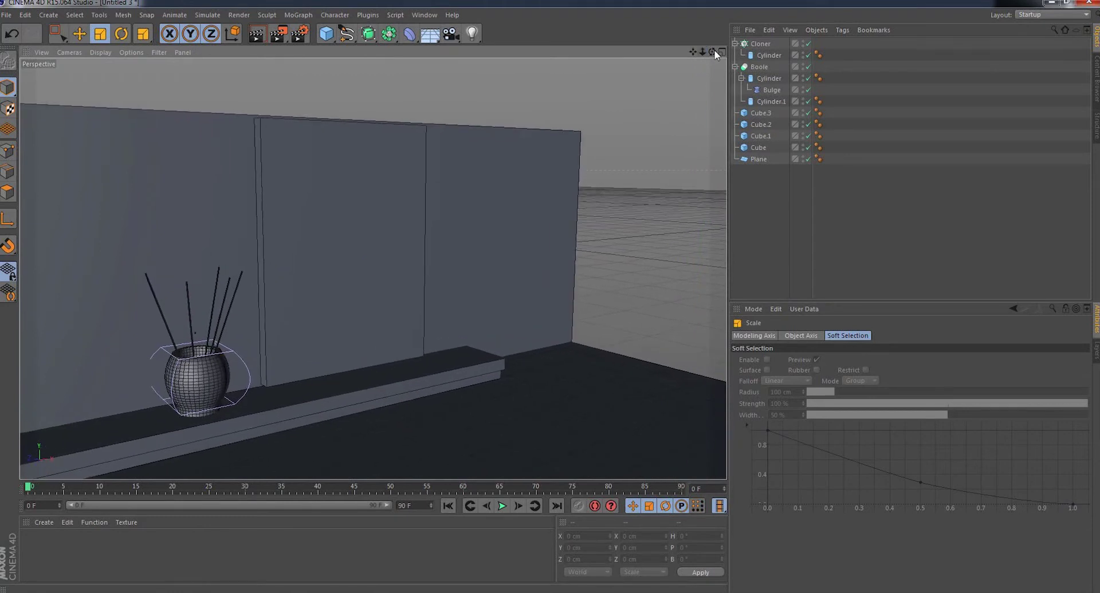
drag(712, 52, 373, 269)
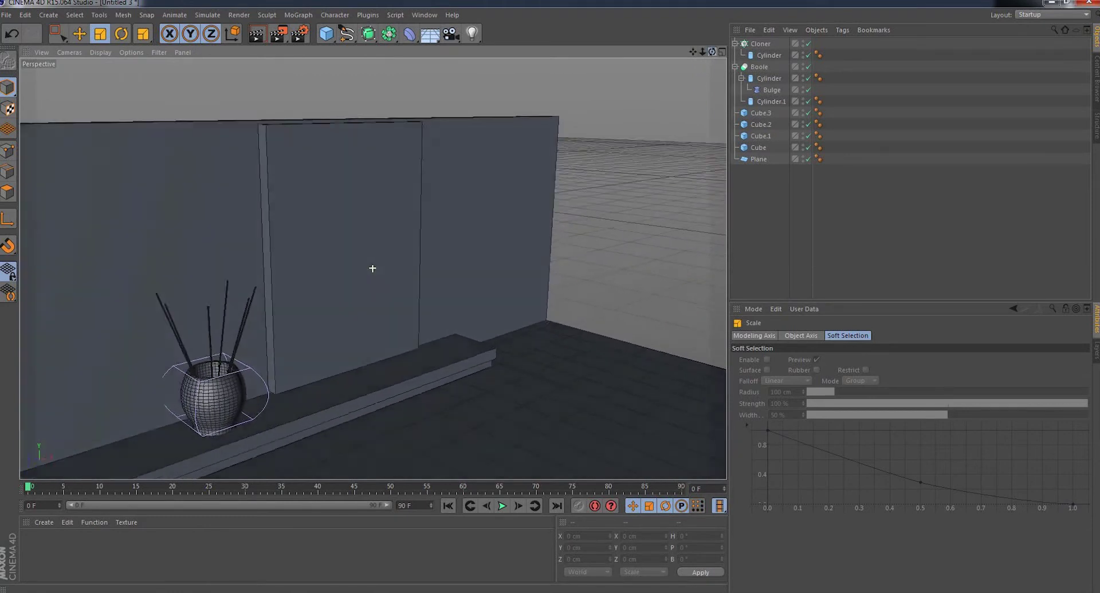
- Duplicate wall panel Cube.3, trial-resize and move the copy, then delete it
click(342, 195)
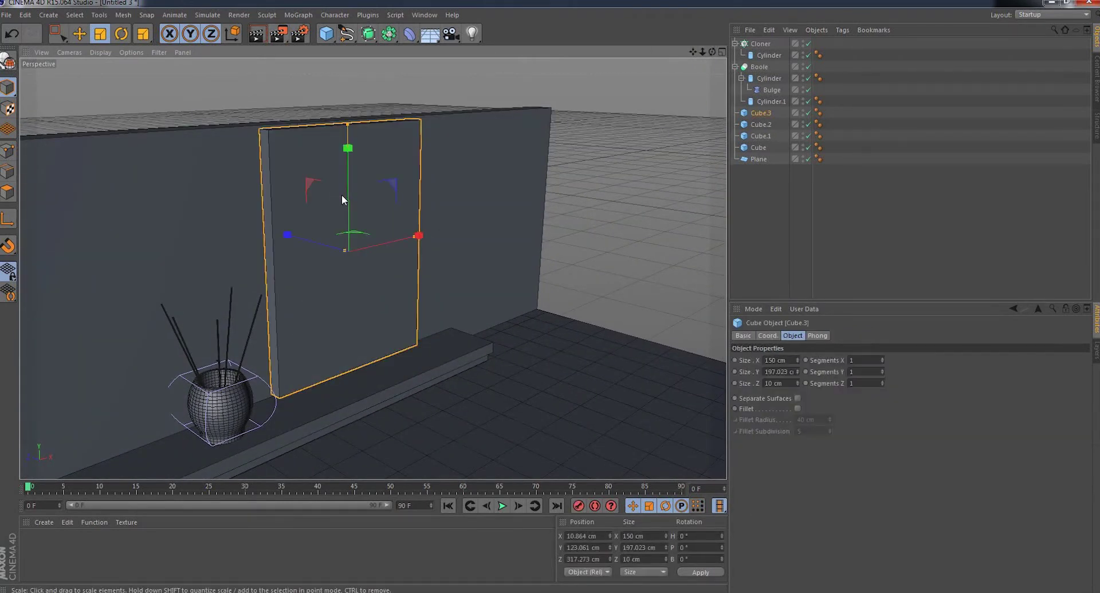
click(57, 33)
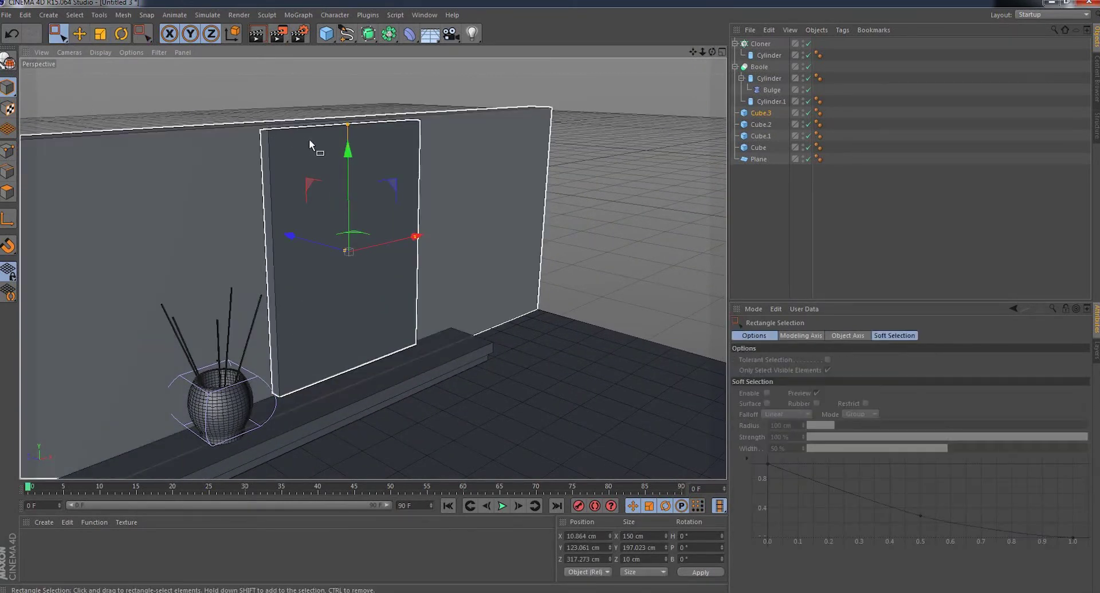
key(ctrl+c)
key(ctrl+v)
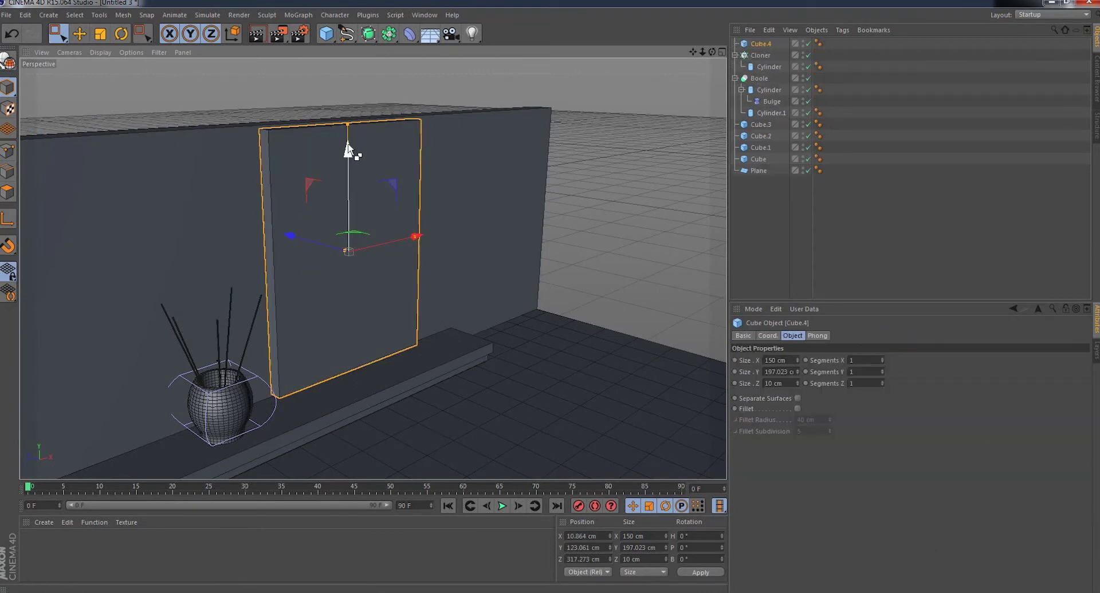
drag(347, 146, 346, 209)
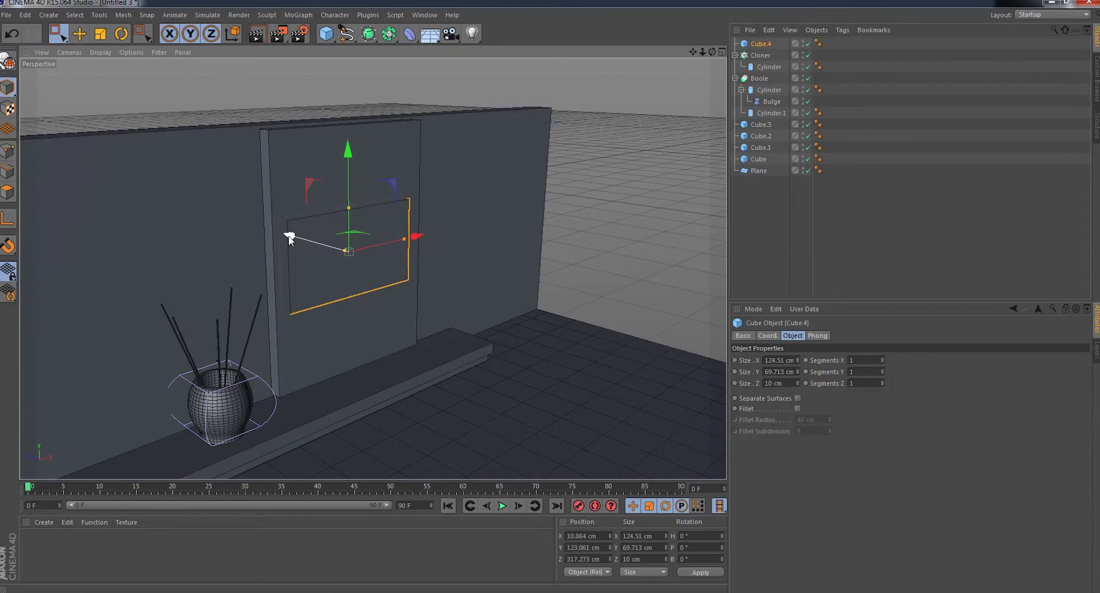
drag(290, 238, 351, 278)
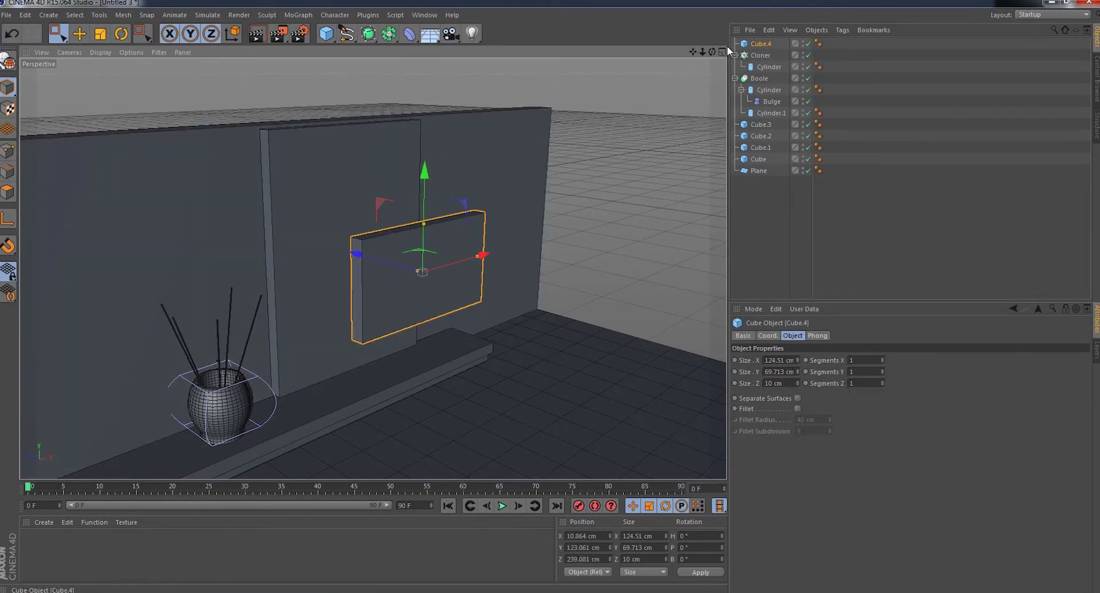
key(Delete)
- Copy and paste wall panel Cube.3 through the Edit menu to create Cube.4
click(344, 209)
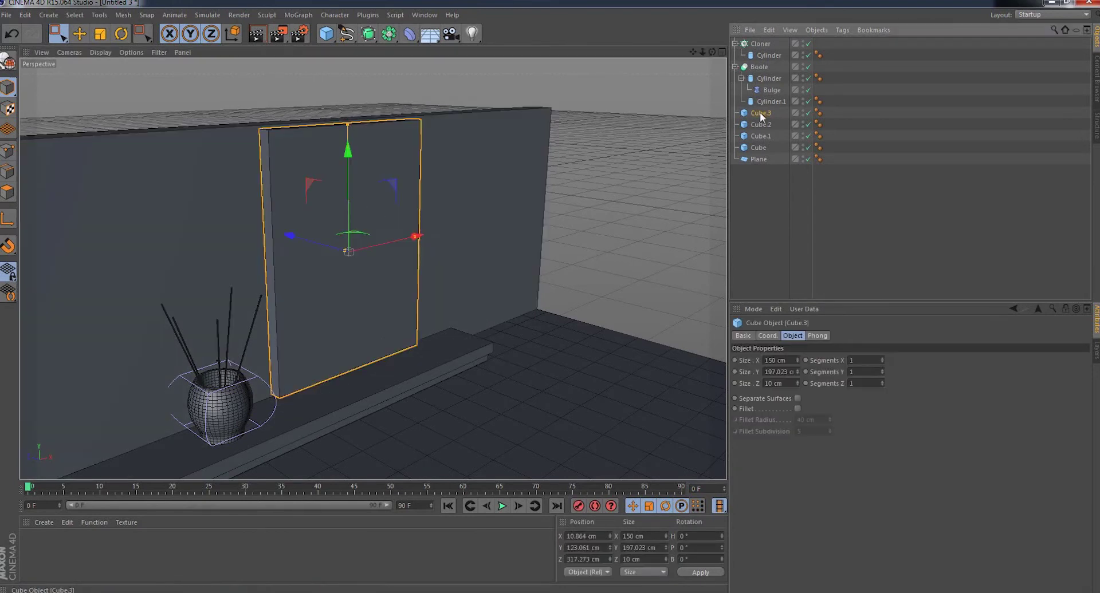
click(26, 15)
click(29, 16)
click(28, 16)
click(49, 90)
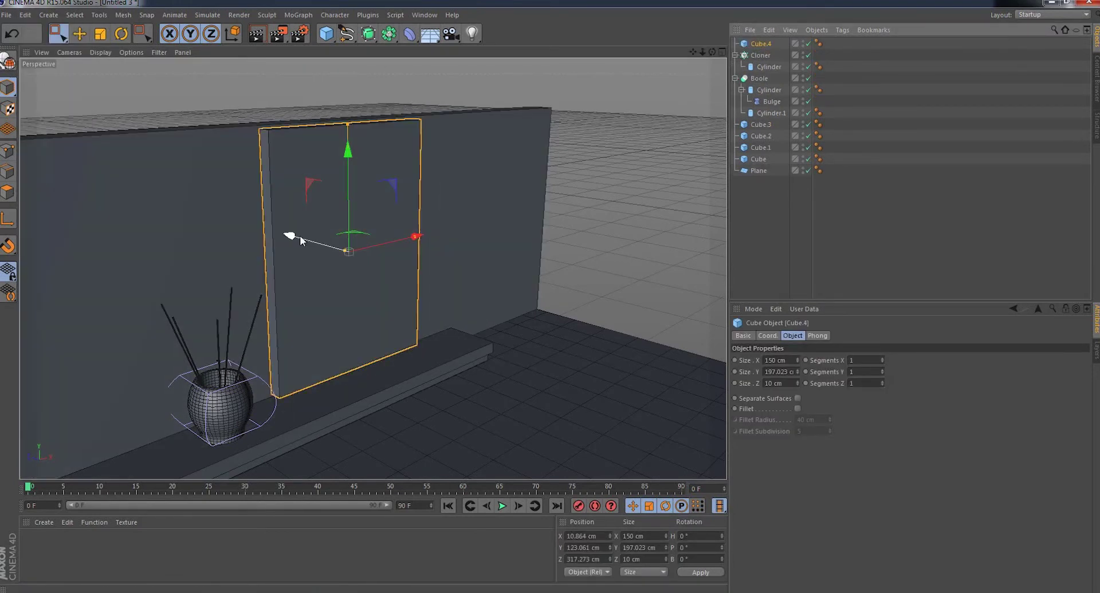
- Move Cube.4 forward and size it to 116.661 × 69.864 × 5 cm
drag(300, 236, 380, 296)
drag(450, 132, 451, 228)
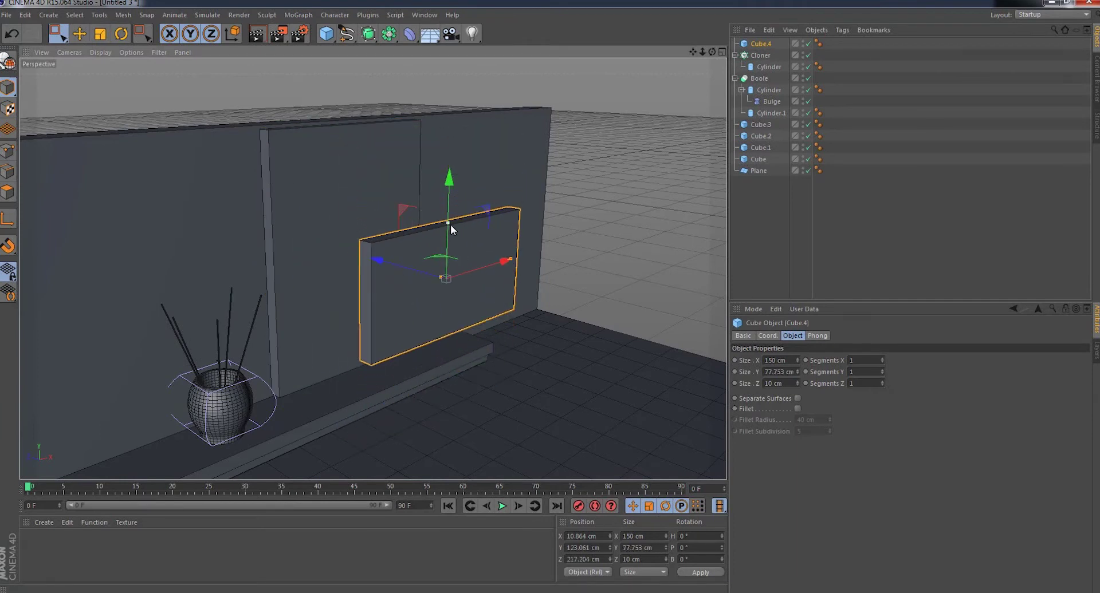
drag(510, 260, 497, 263)
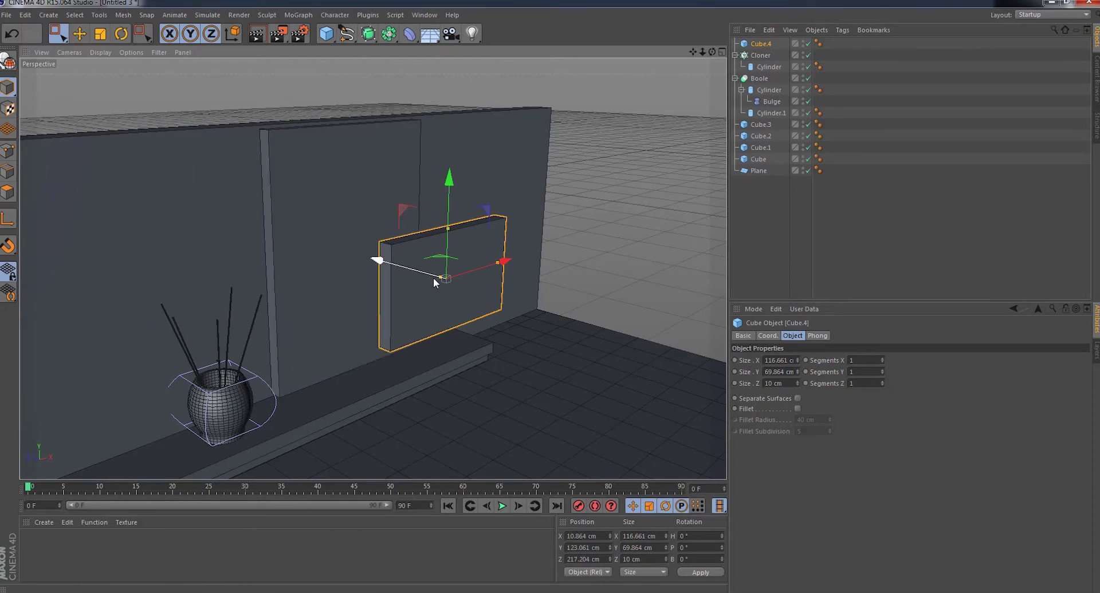
drag(439, 280, 441, 279)
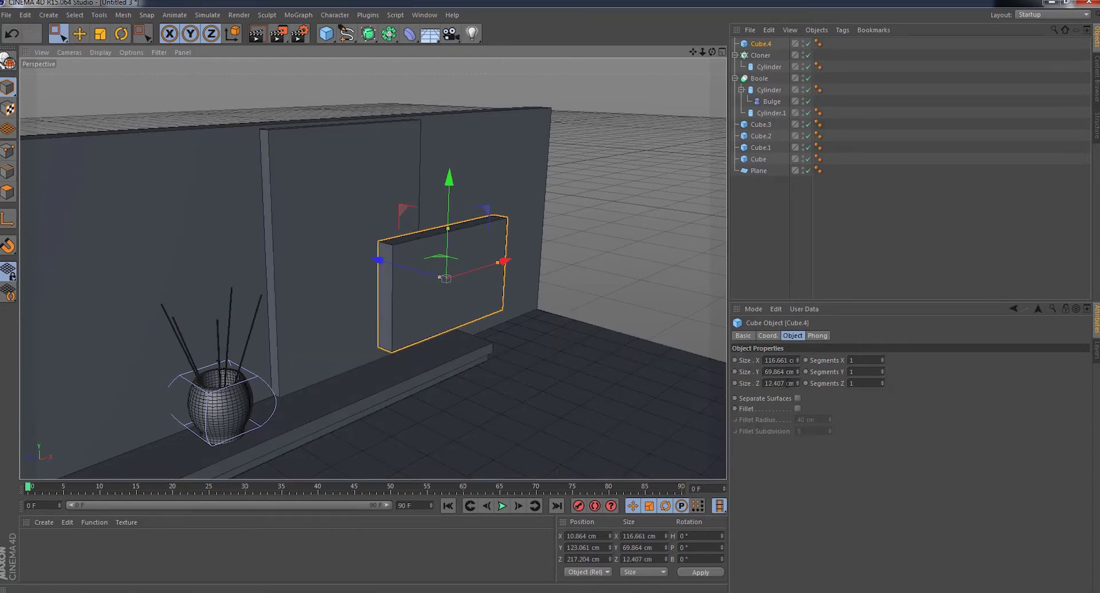
double_click(775, 383)
text(5)
key(Return)
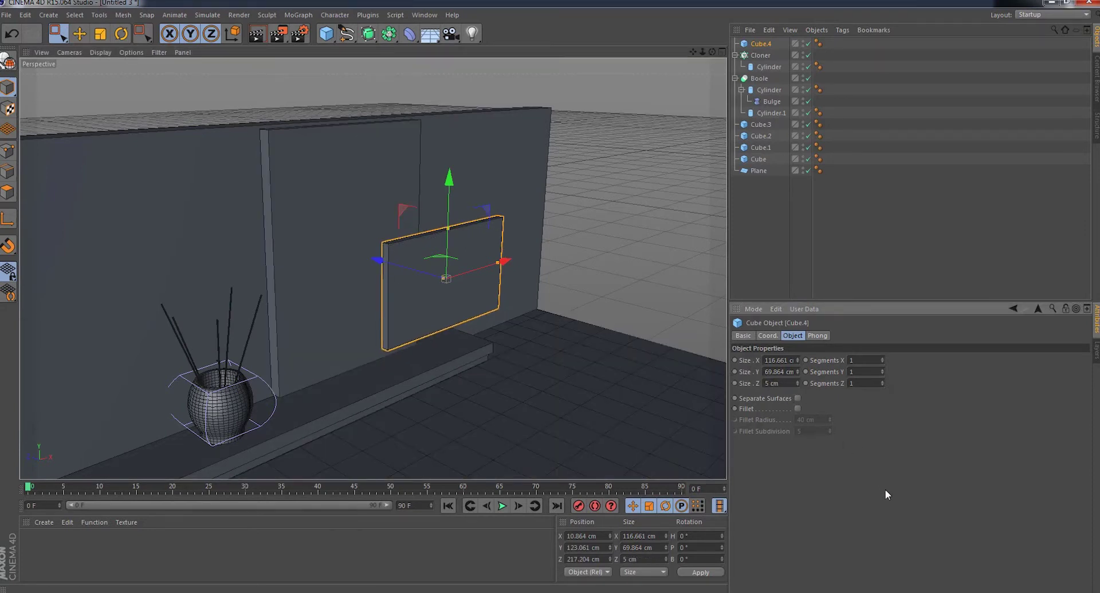
scroll(441, 248, up, 3)
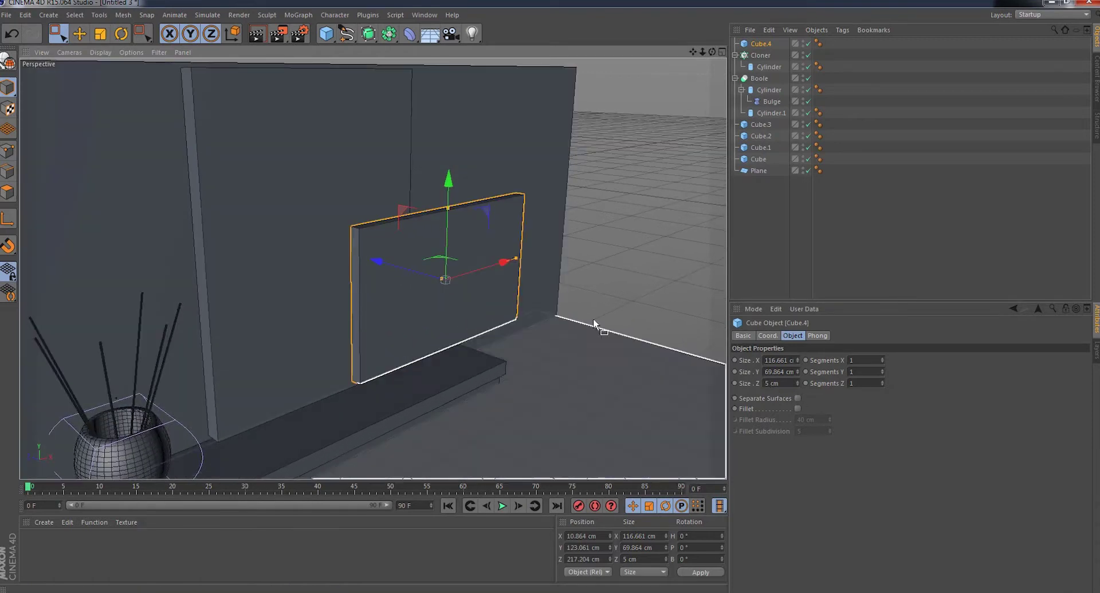
- Resize Cube.4 to 111.427 × 55.853 × 4 cm, lower it to Y 87.16 cm, and seat it against the wall
drag(394, 263, 279, 235)
drag(326, 190, 325, 199)
drag(398, 237, 394, 236)
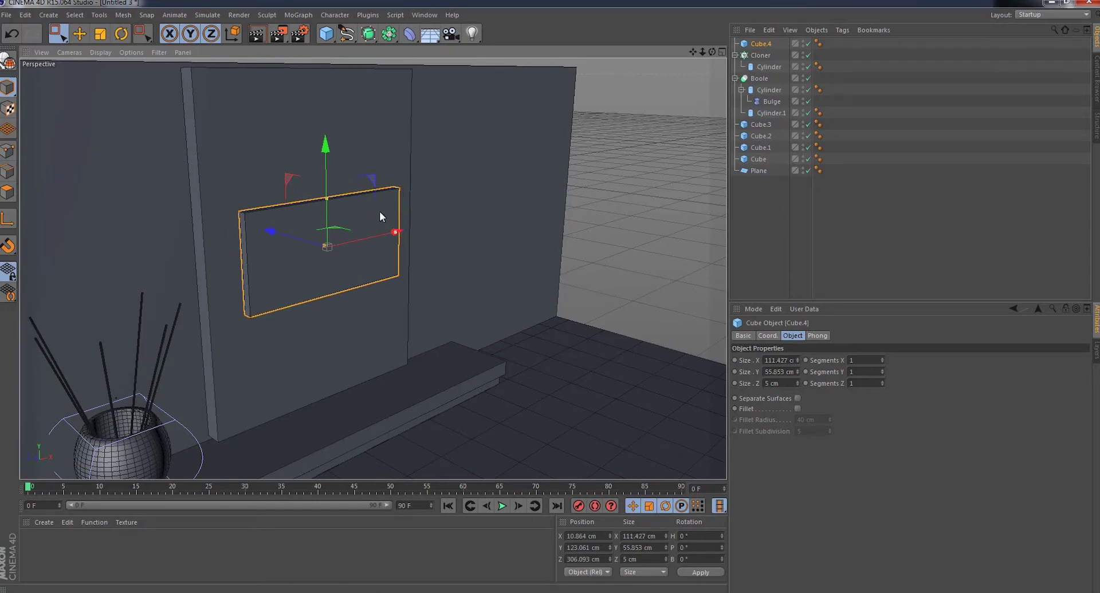
drag(326, 184, 327, 210)
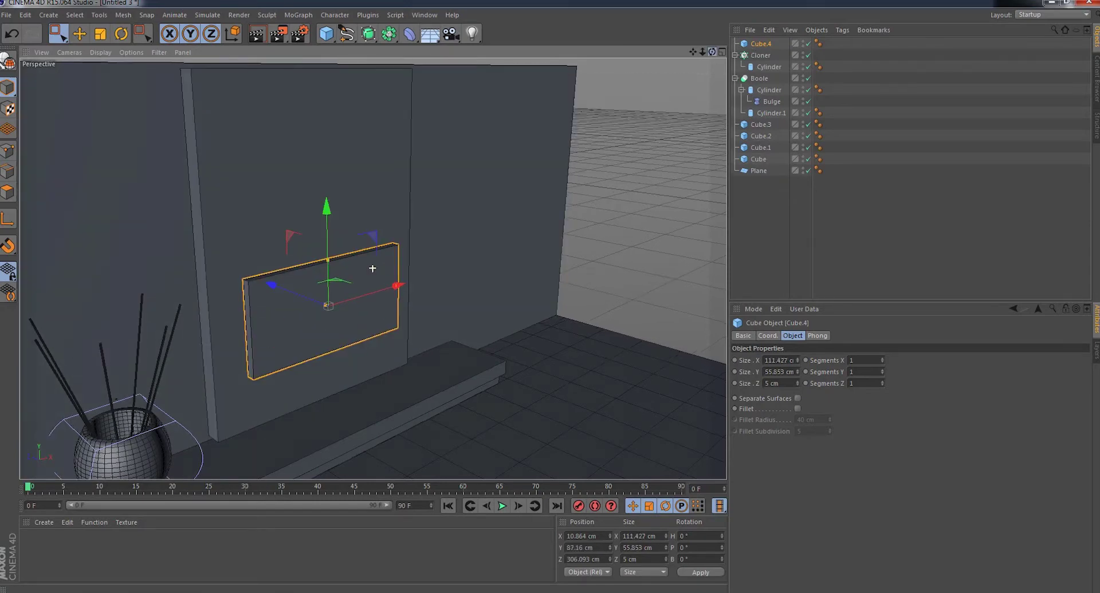
drag(711, 51, 372, 268)
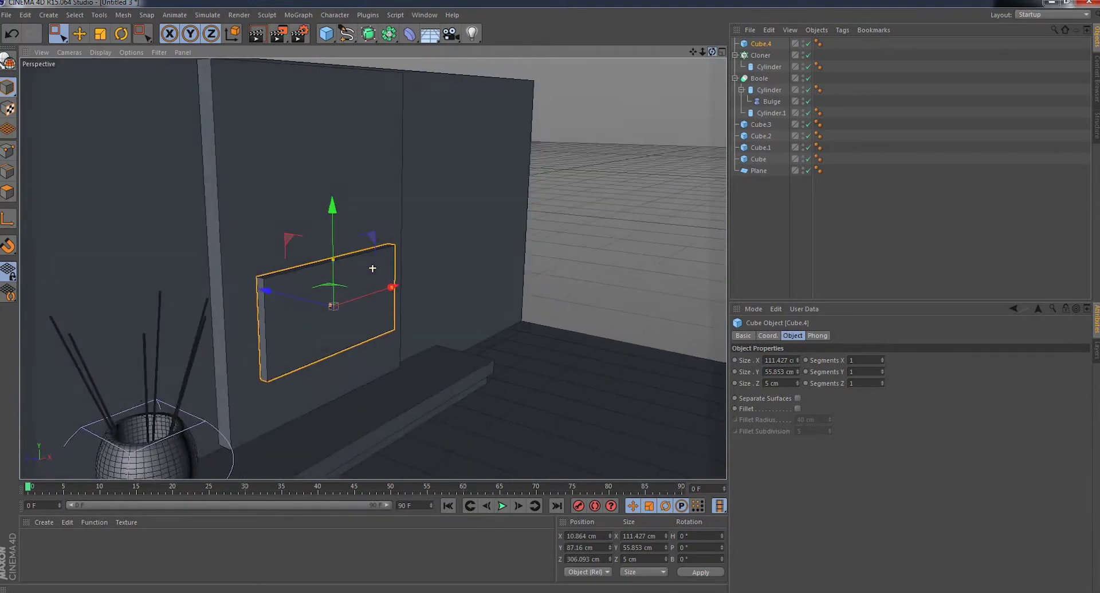
mouse_move(693, 51)
mouse_down()
mouse_move(692, 63)
mouse_move(373, 268)
mouse_move(795, 400)
mouse_up()
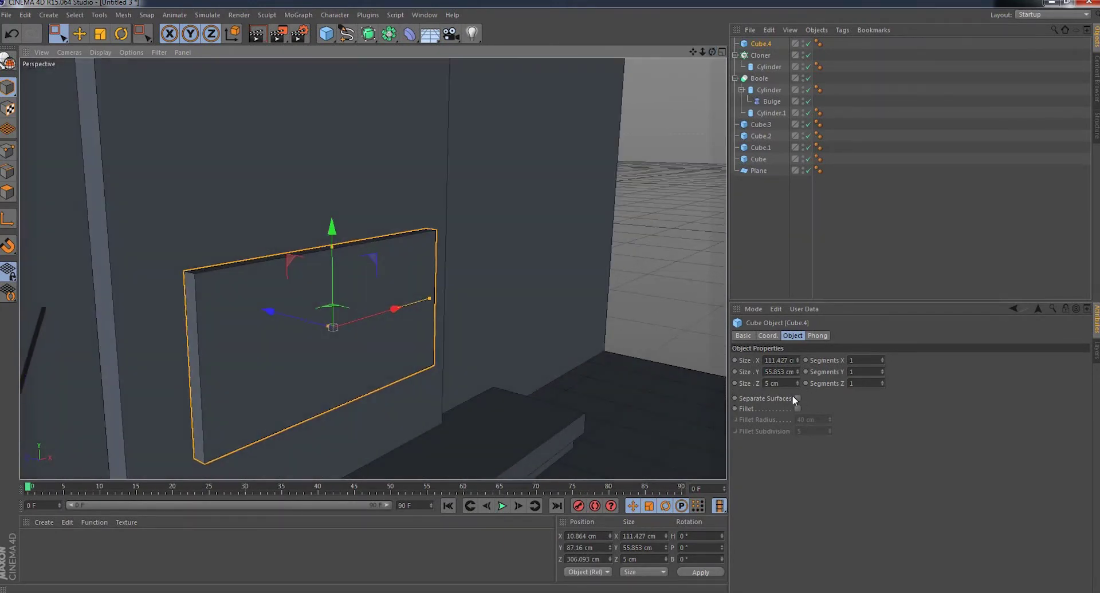
double_click(767, 384)
text(4)
key(Return)
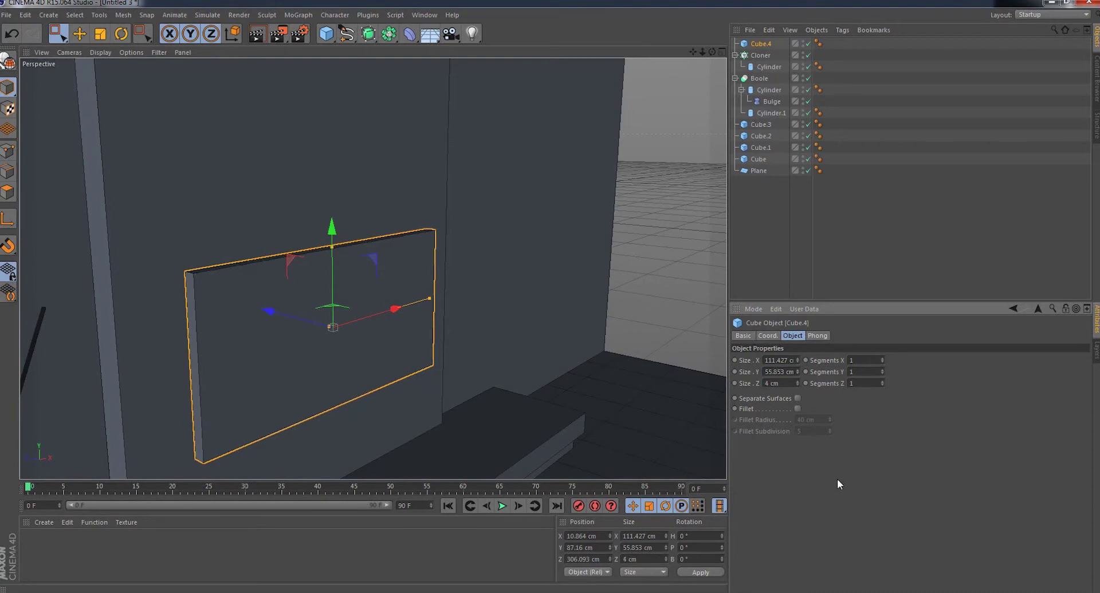
drag(711, 52, 372, 269)
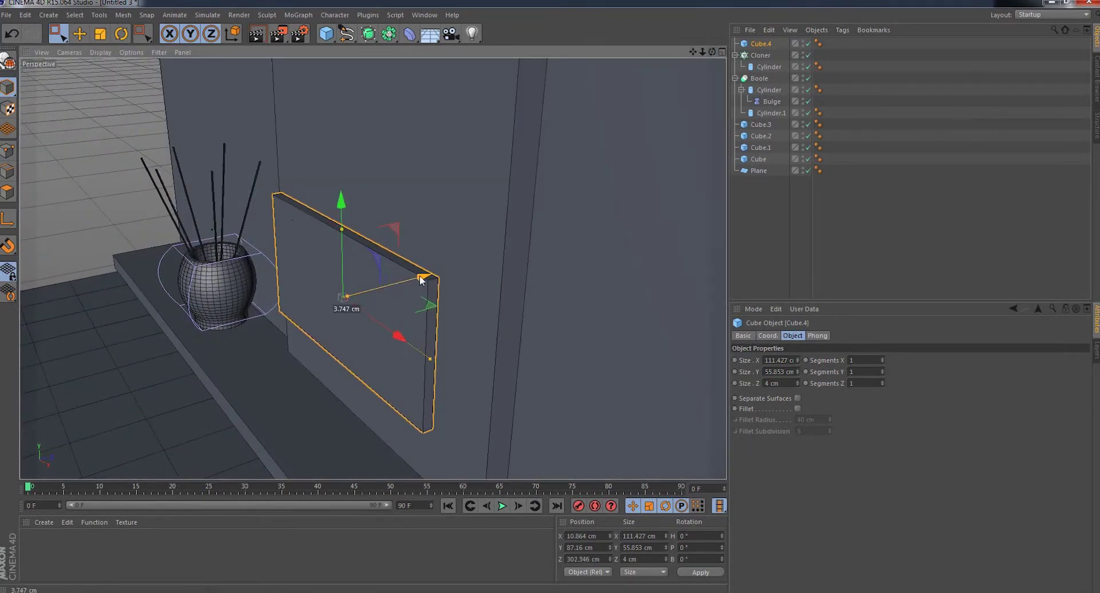
drag(427, 275, 410, 281)
- Make Cube.4 editable, enter Points mode, and check it in the Right camera view with box selection
key(c)
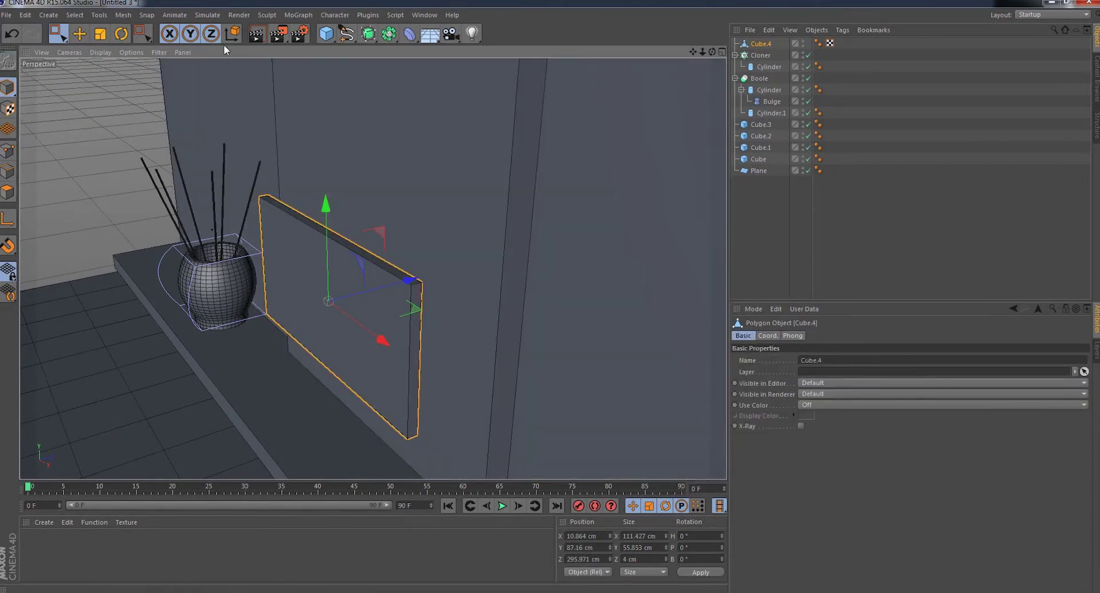
key(Return)
click(76, 50)
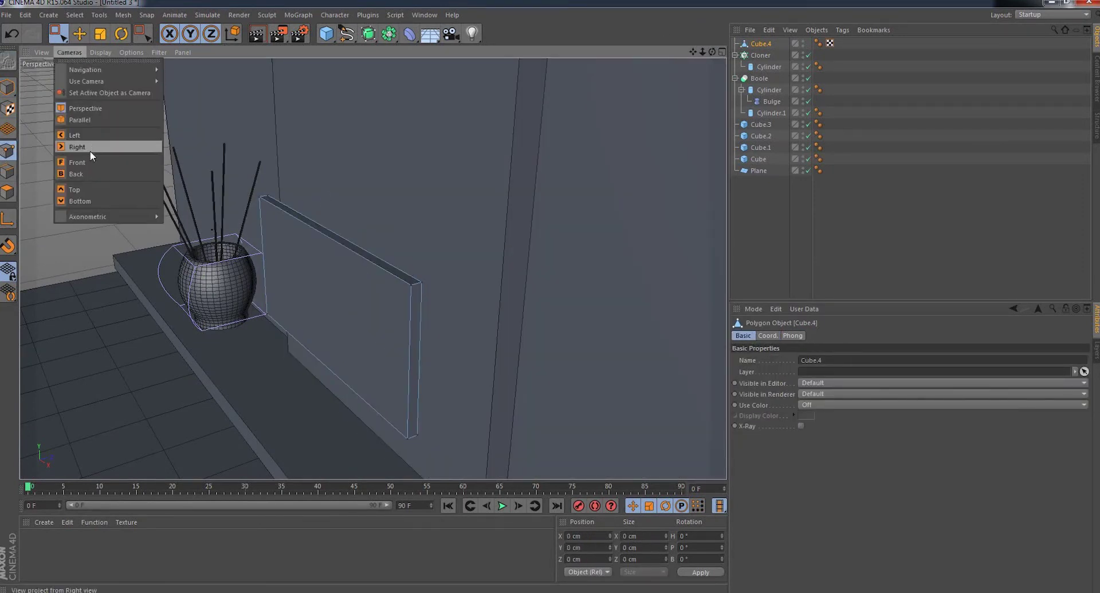
click(89, 149)
scroll(575, 227, up, 2)
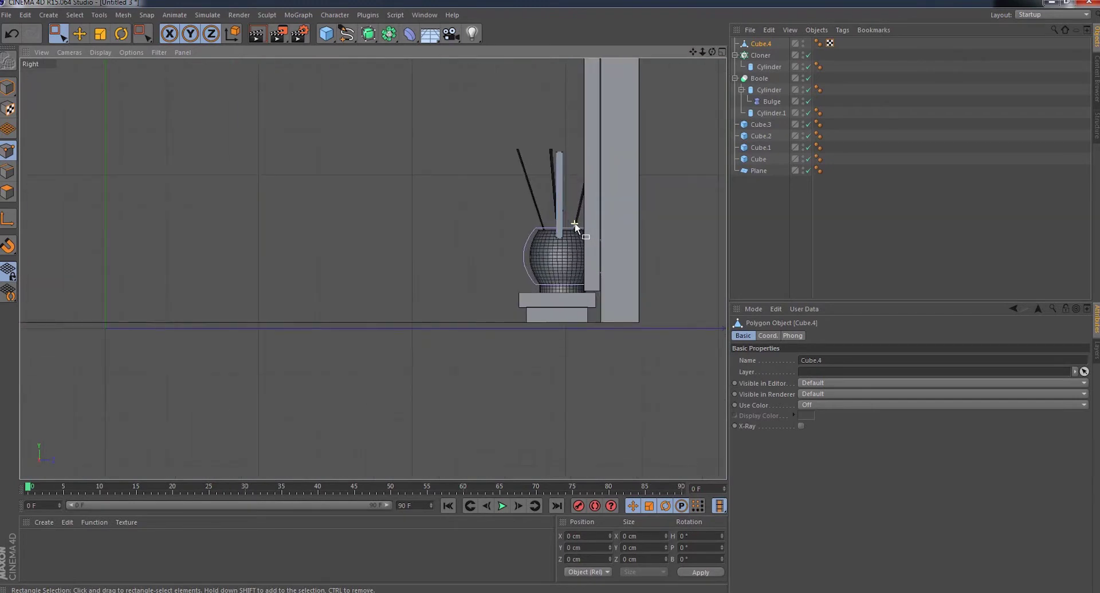
scroll(503, 177, up, 3)
scroll(503, 176, up, 2)
click(61, 35)
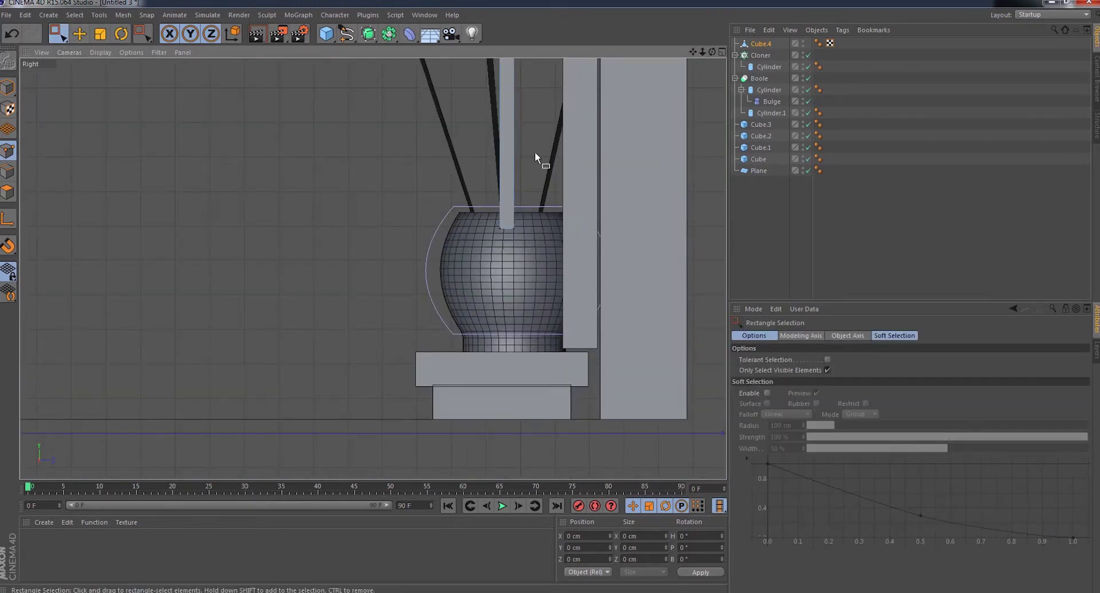
drag(692, 52, 661, 172)
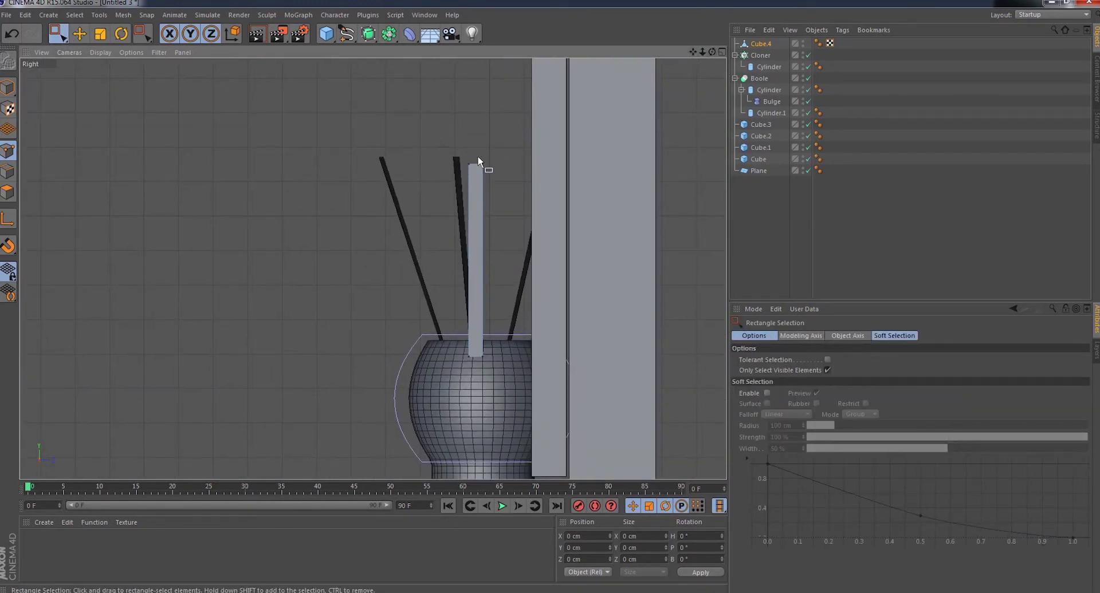
- Back in the perspective view, box-select the TV panel's front-face points
click(63, 52)
click(84, 107)
alt+drag(572, 152, 610, 118)
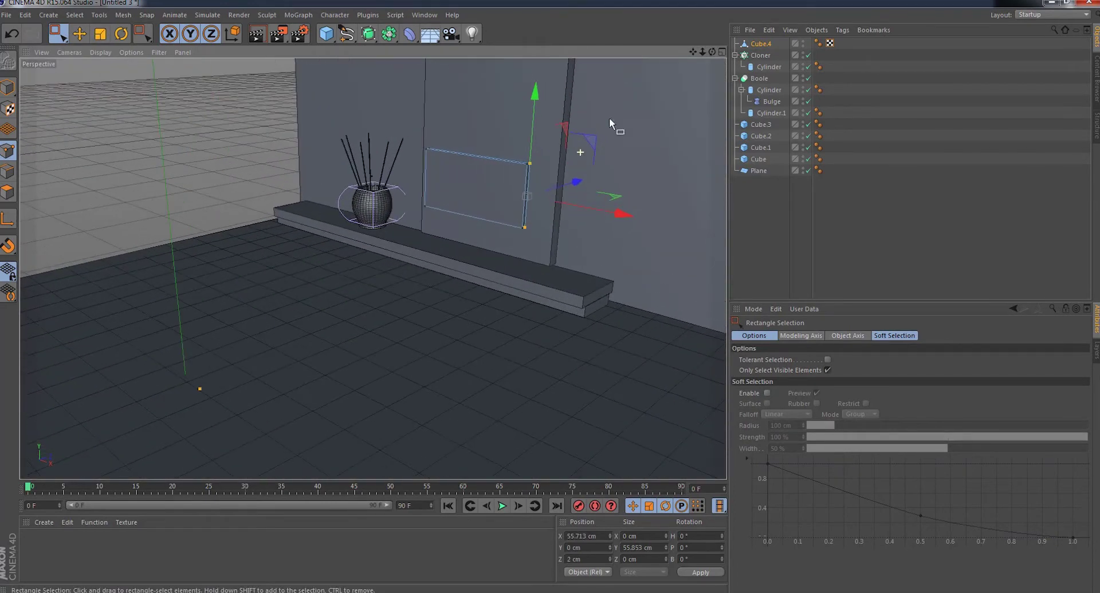
drag(712, 52, 559, 107)
scroll(324, 189, up, 3)
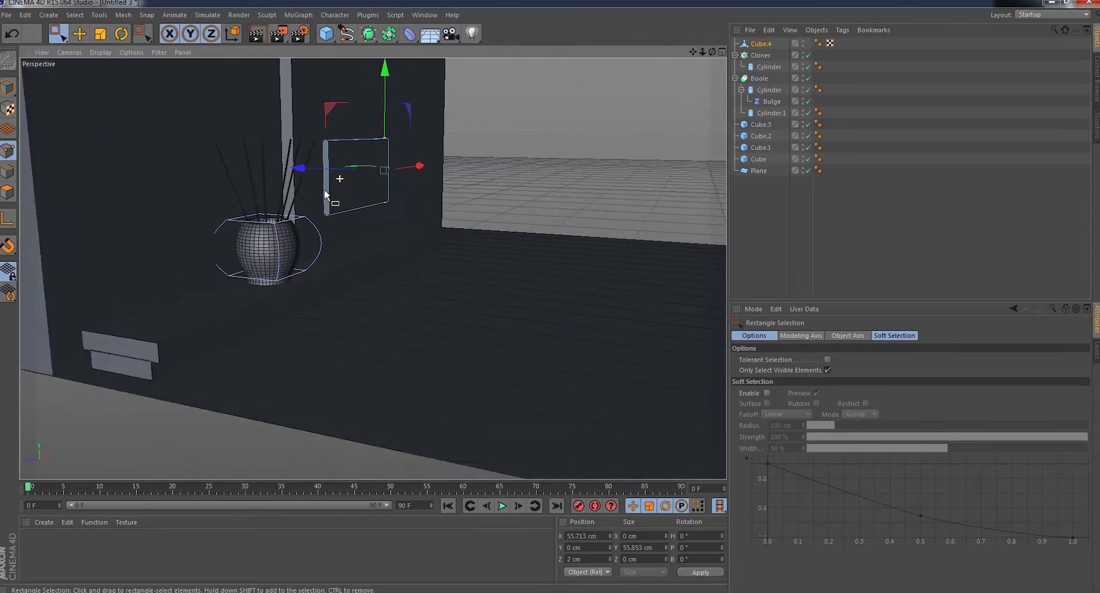
scroll(314, 174, up, 3)
scroll(308, 112, up, 3)
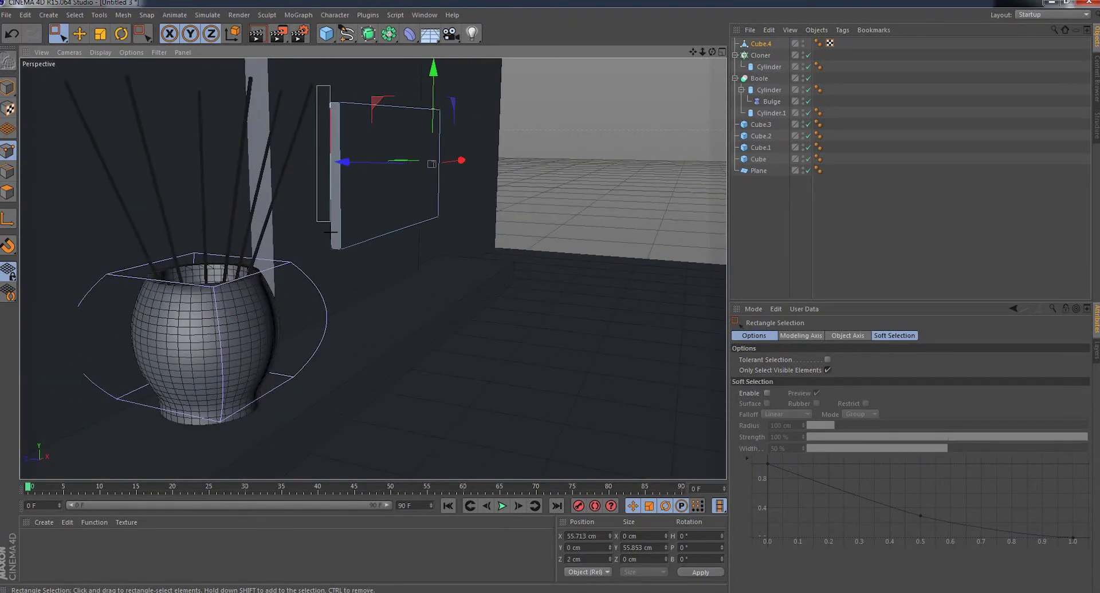
drag(334, 259, 333, 263)
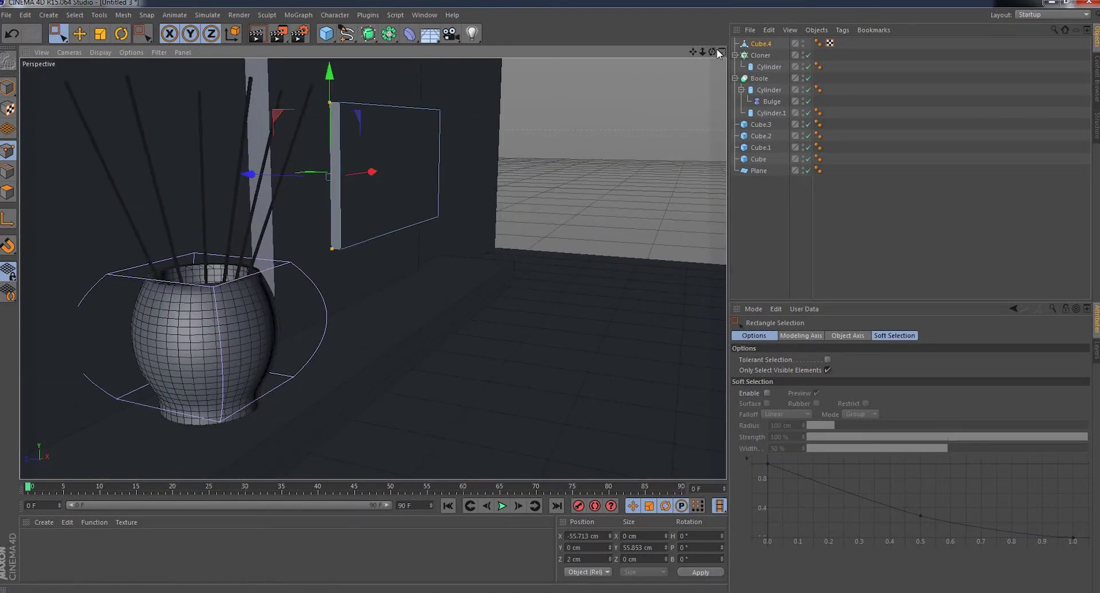
mouse_move(711, 51)
mouse_down()
mouse_move(442, 66)
mouse_move(427, 296)
mouse_up()
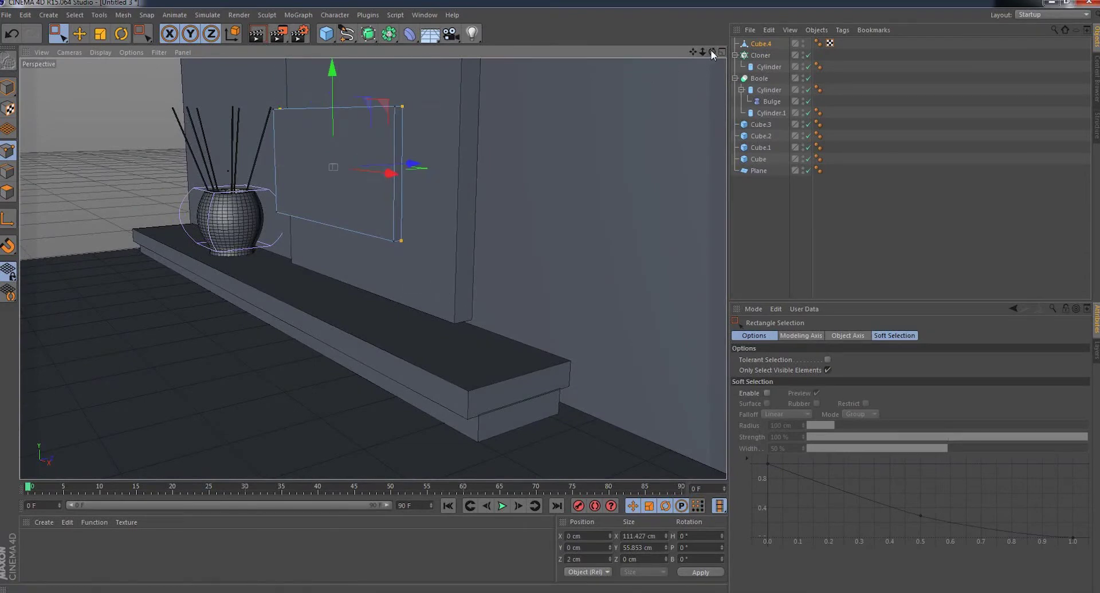
- Scale the selected front points up to 115.104 × 57.696 cm, flaring the screen's edges
drag(710, 50, 370, 265)
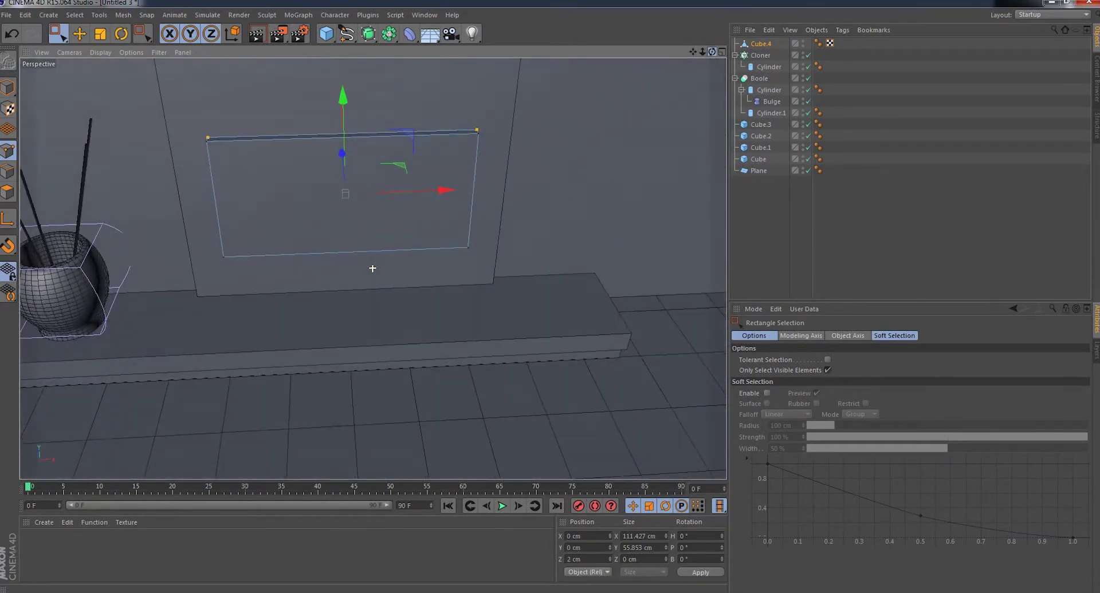
click(99, 33)
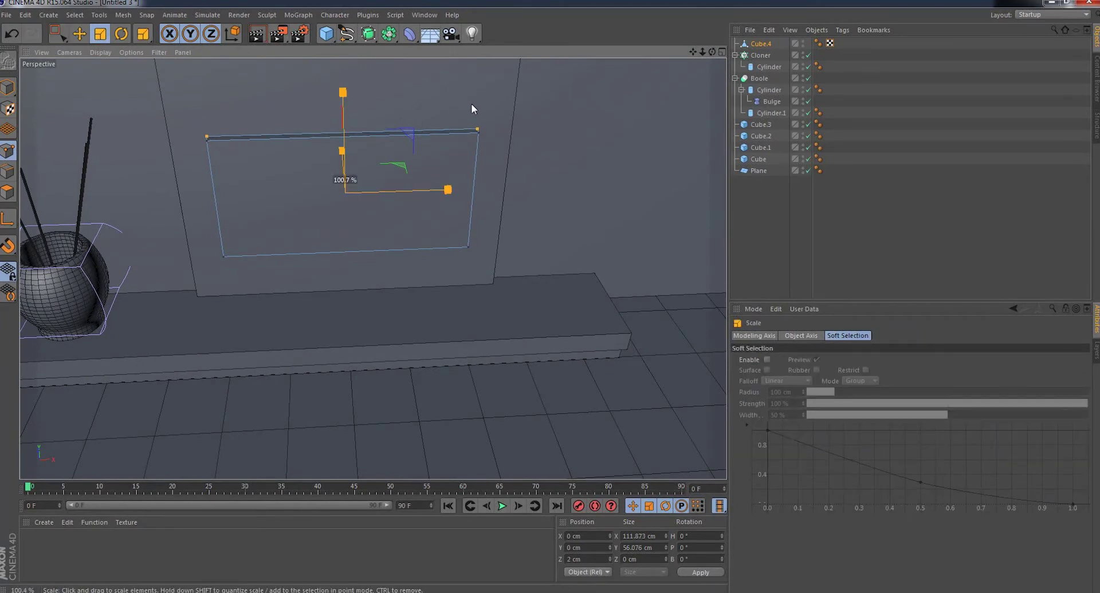
drag(472, 104, 482, 102)
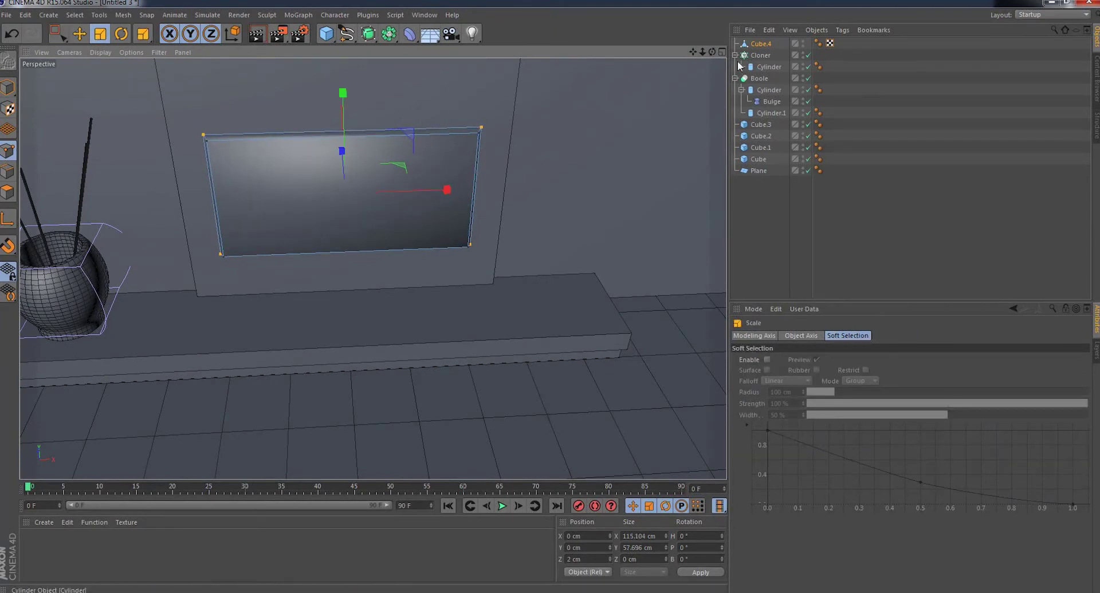
drag(711, 51, 372, 269)
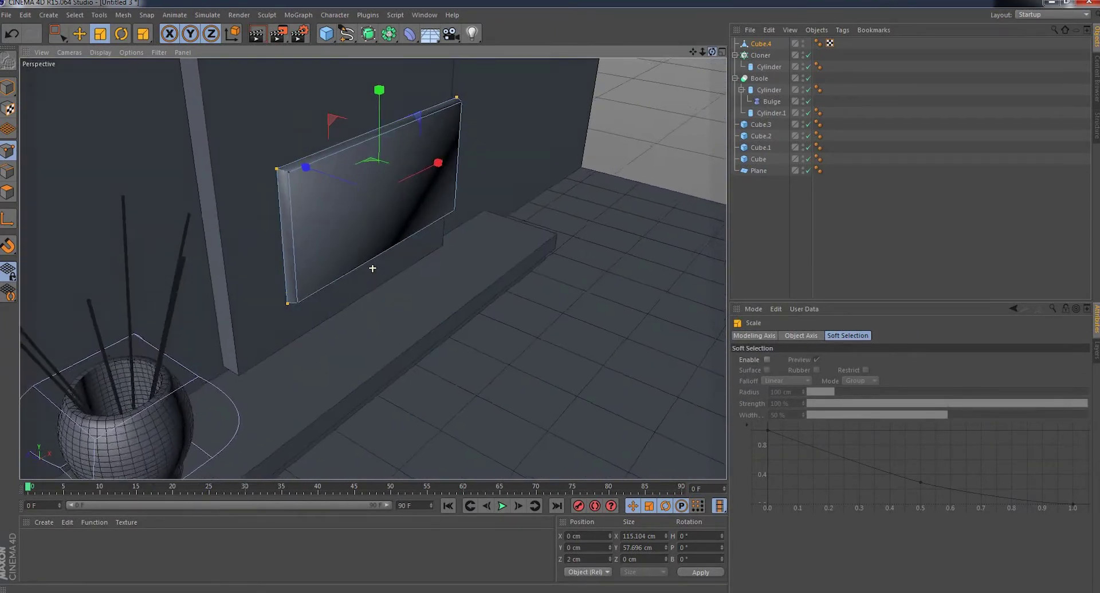
drag(693, 51, 373, 268)
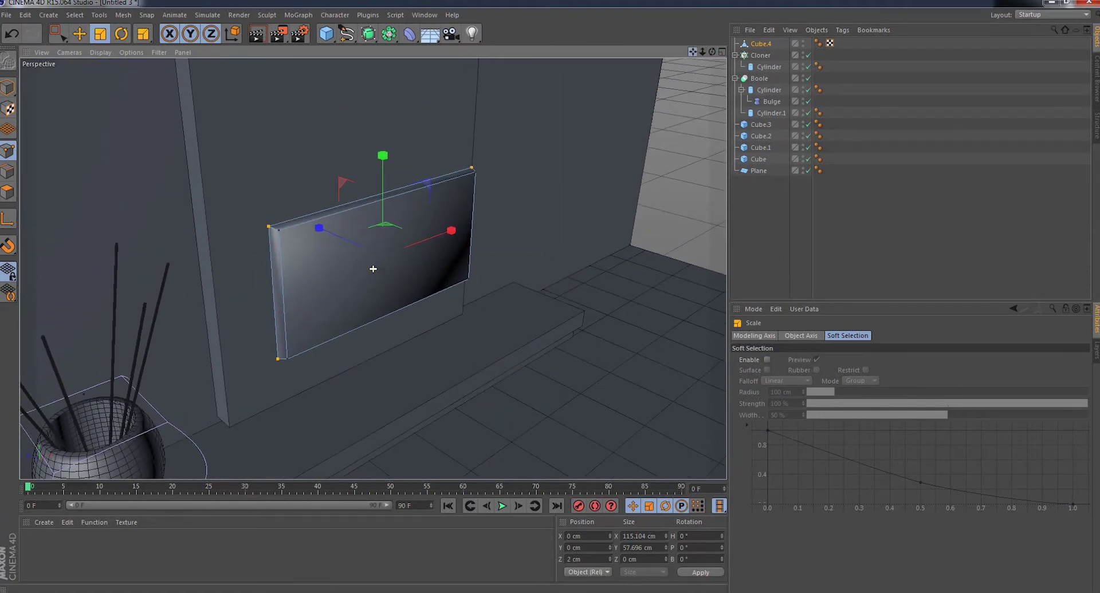
drag(712, 52, 713, 51)
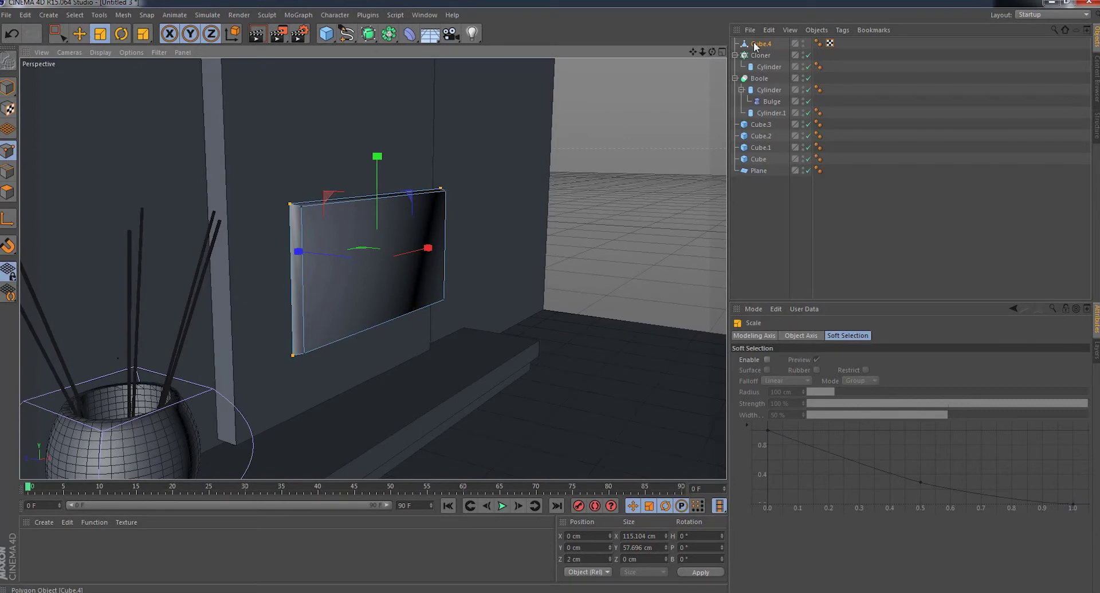
- In Model mode, copy and paste wall panel Cube.4 to create the duplicate Cube.5
click(59, 37)
click(9, 86)
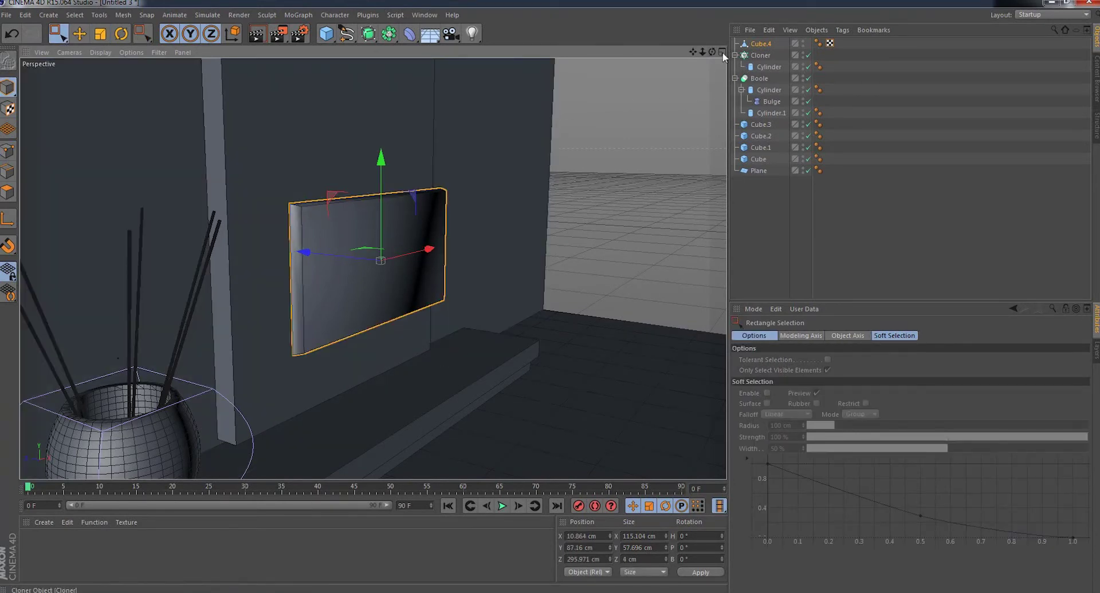
click(756, 44)
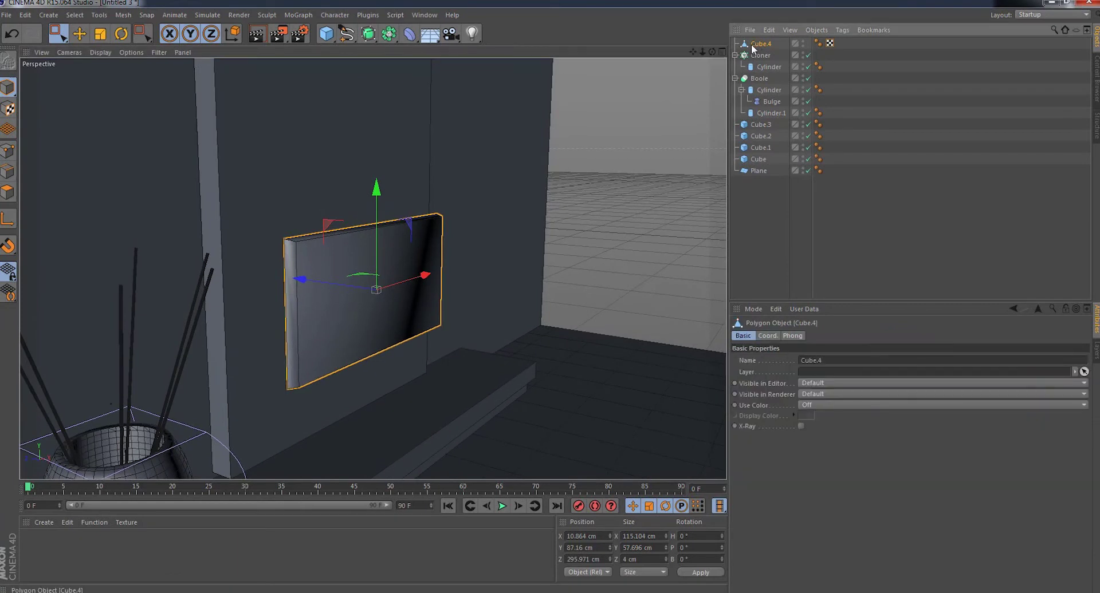
click(32, 16)
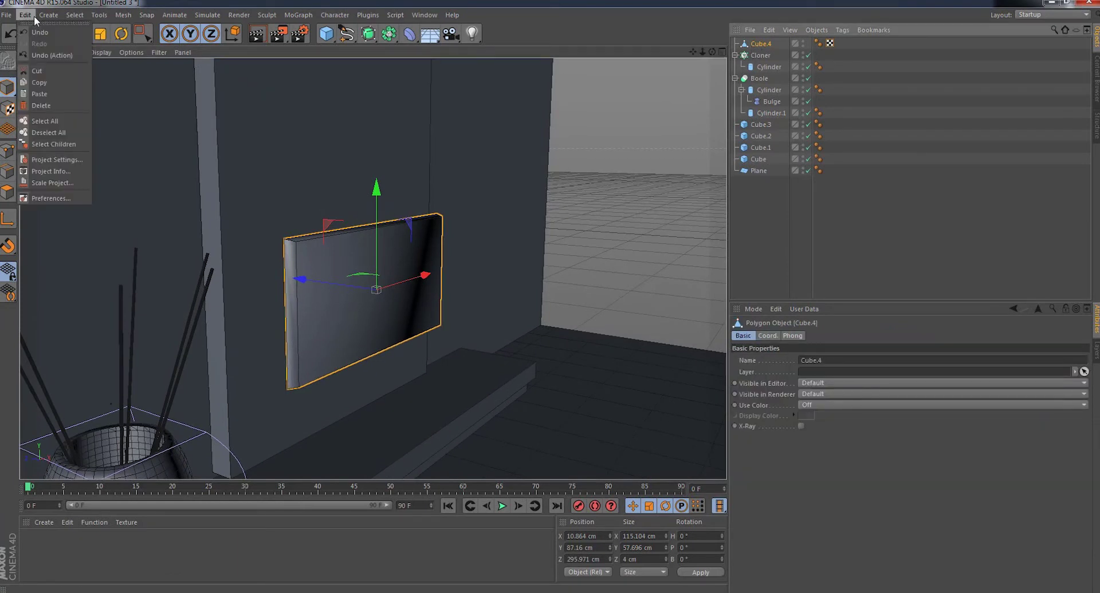
click(48, 81)
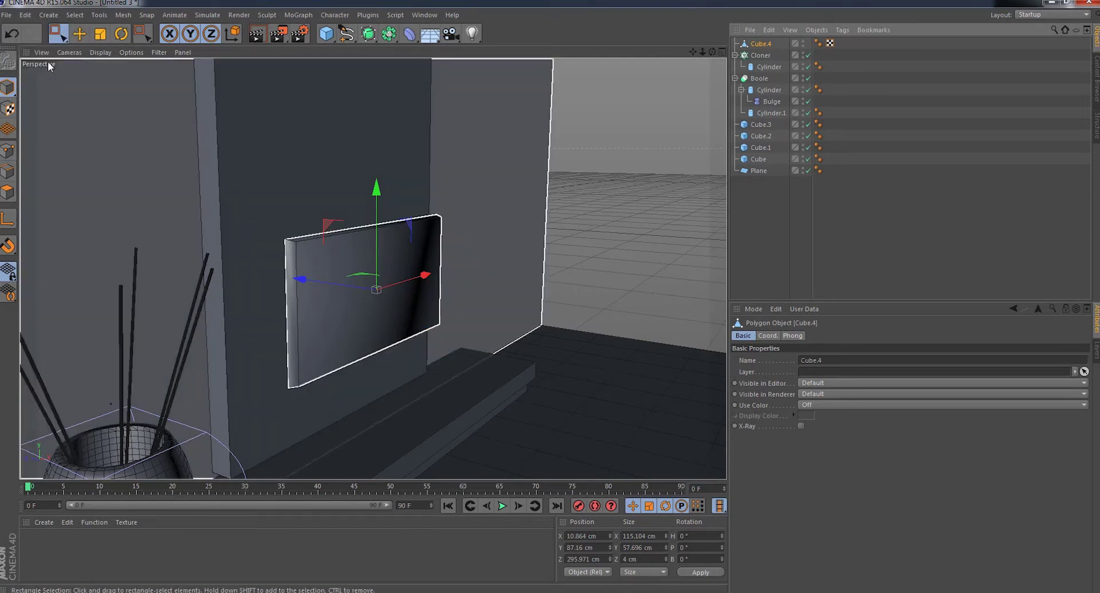
click(25, 15)
click(39, 94)
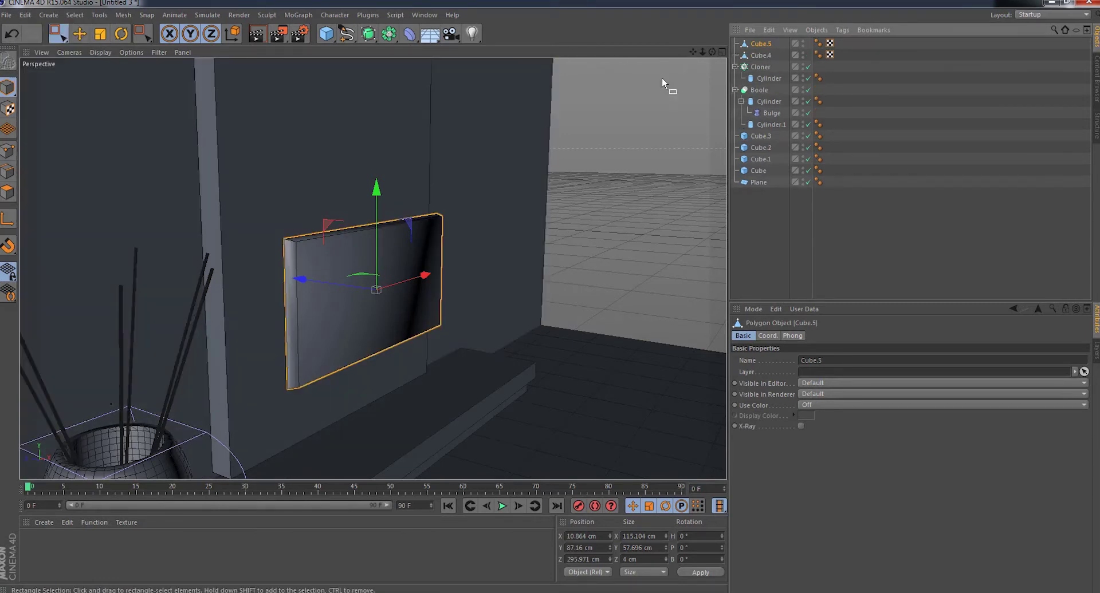
- Pull the duplicate panel Cube.5 about 36 cm forward along Z, off the wall
drag(325, 286, 369, 309)
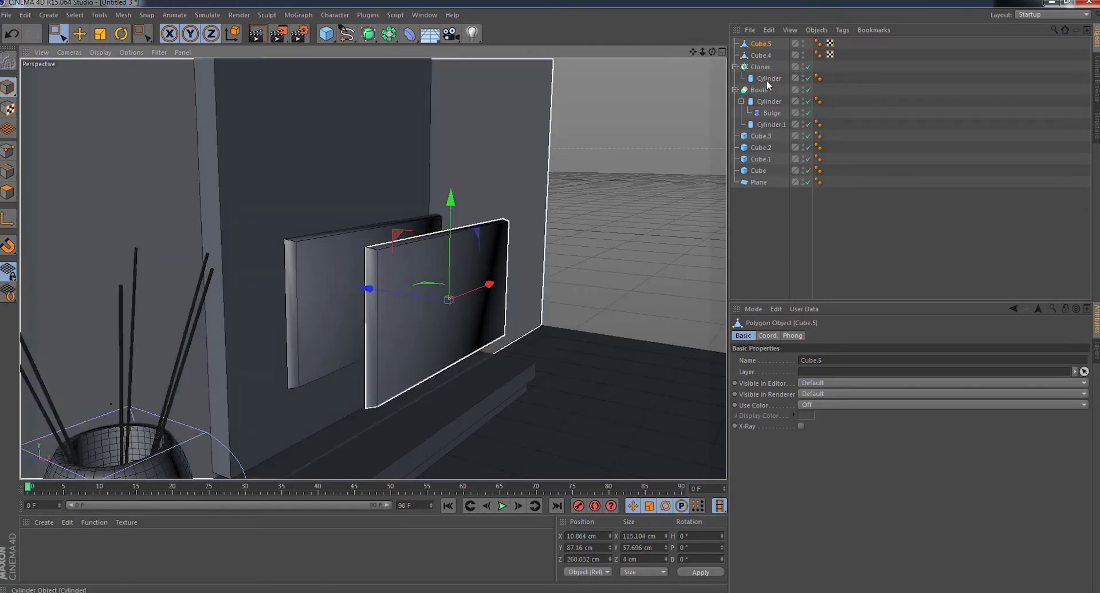
drag(712, 52, 372, 268)
scroll(249, 146, down, 3)
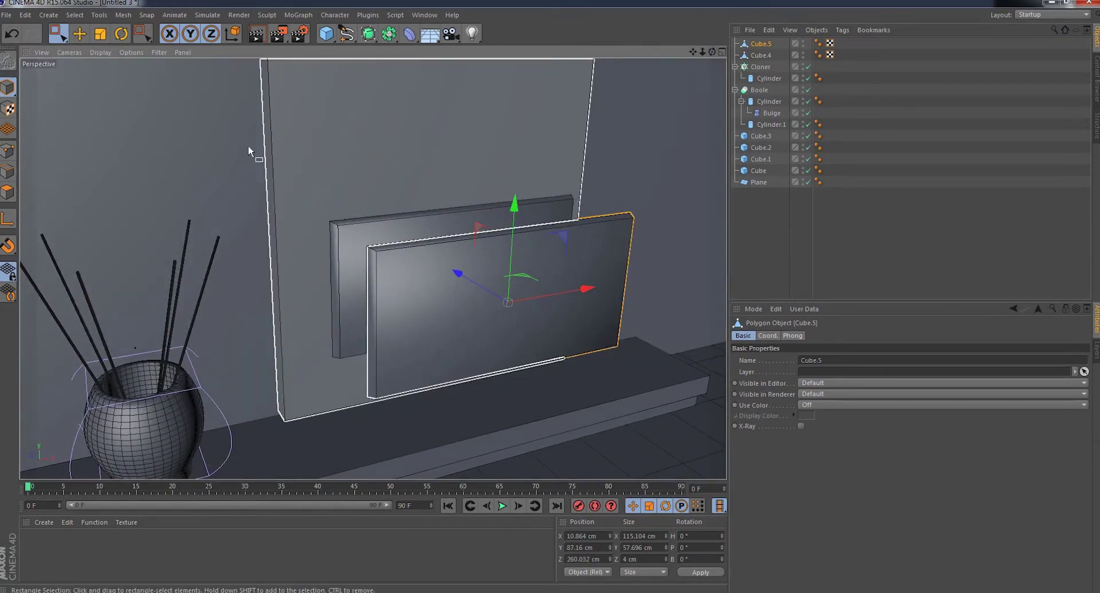
scroll(248, 146, up, 3)
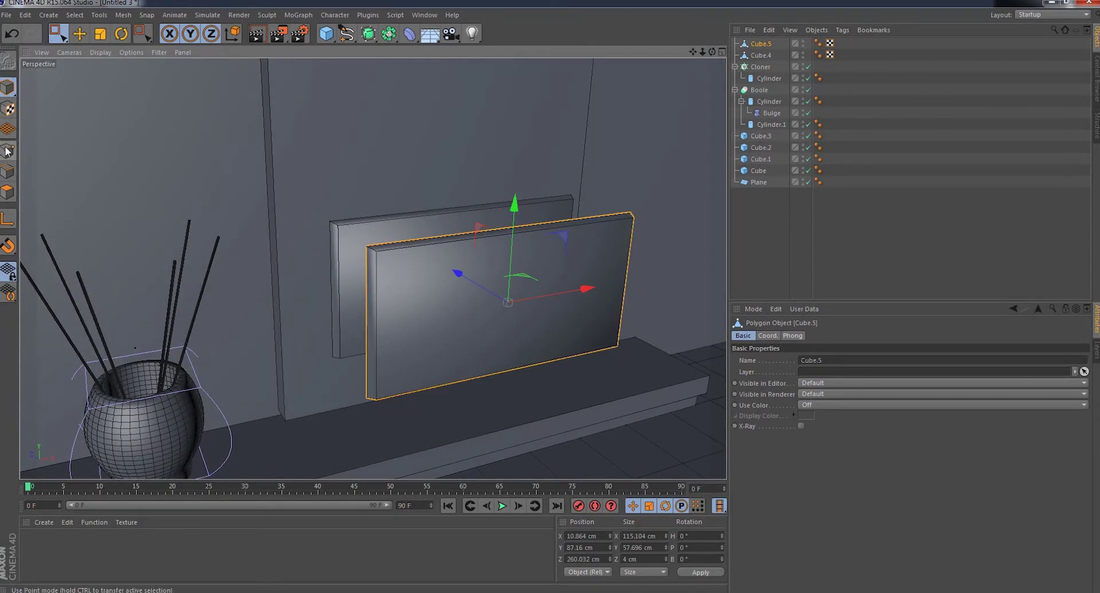
- Scale Cube.5 down to about 103 × 51.6 cm
click(8, 151)
drag(712, 52, 714, 55)
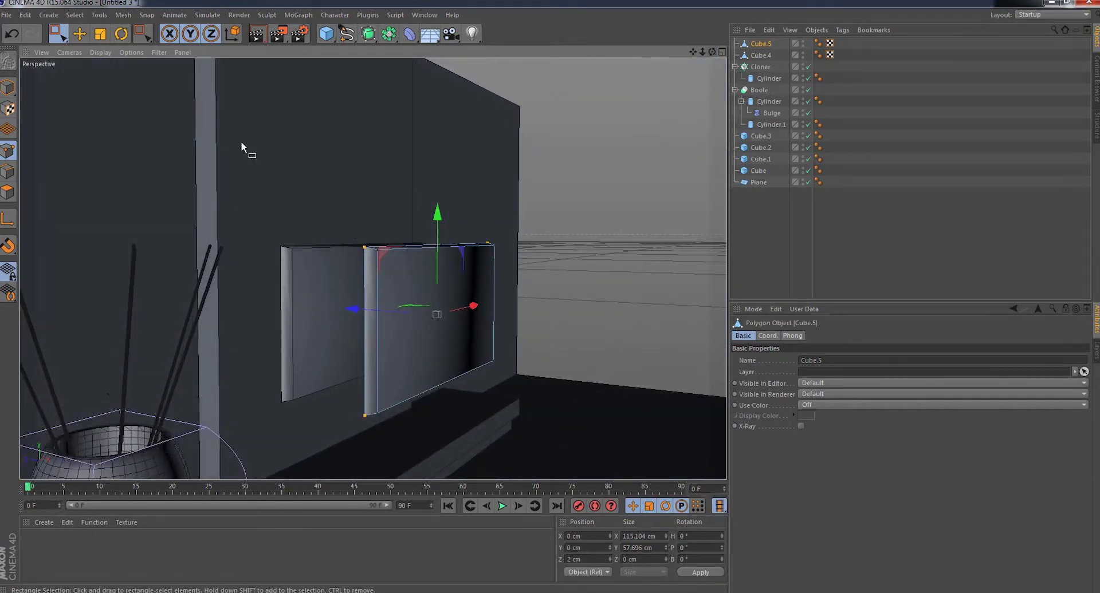
key(t)
scroll(501, 287, up, 5)
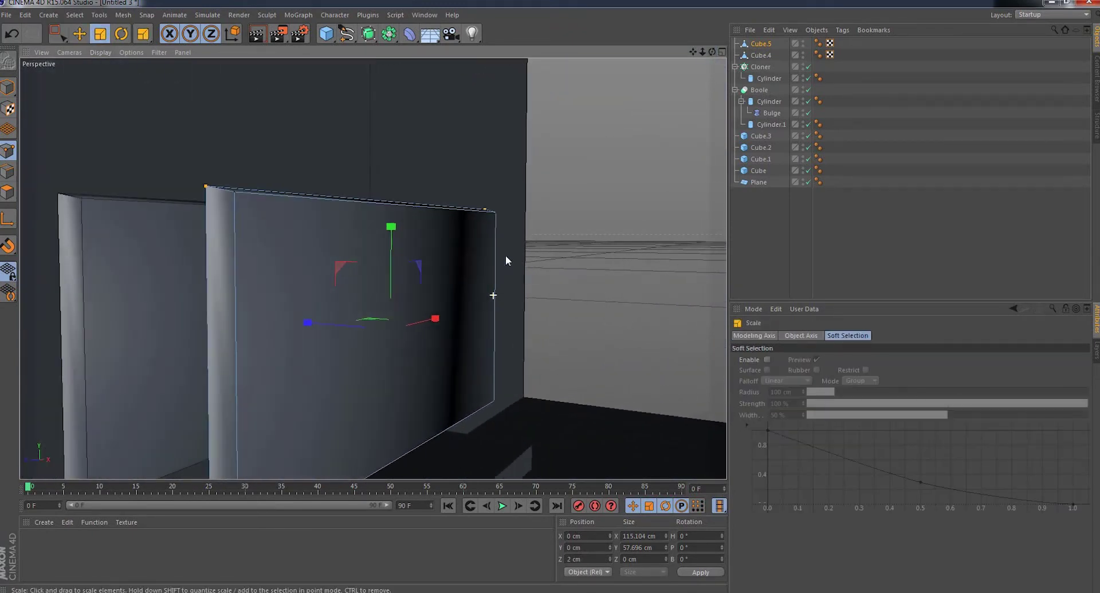
drag(584, 164, 579, 168)
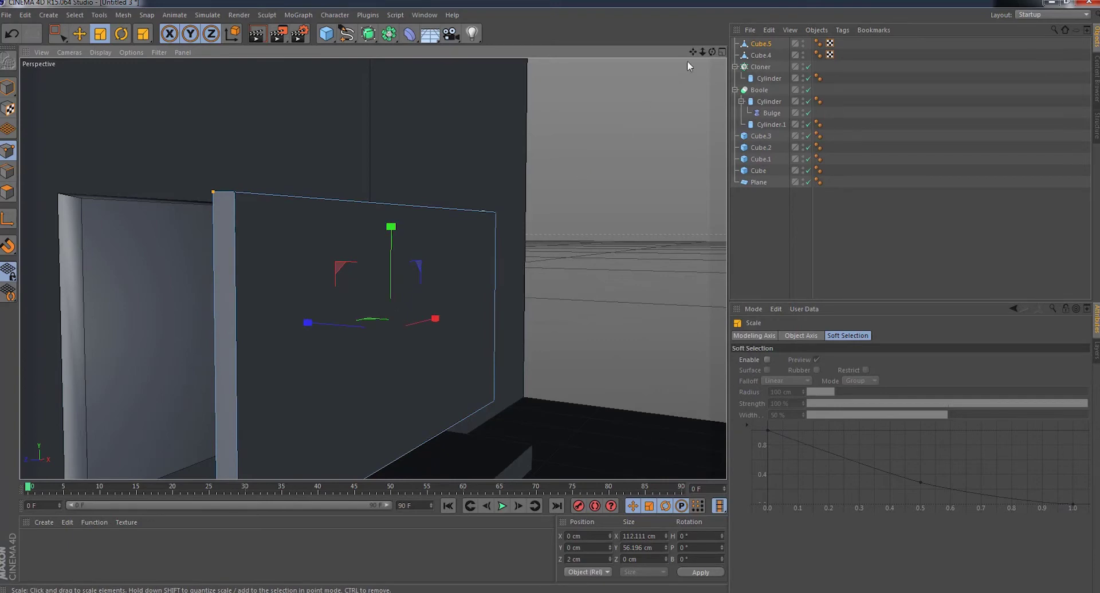
drag(702, 52, 373, 269)
drag(702, 52, 373, 269)
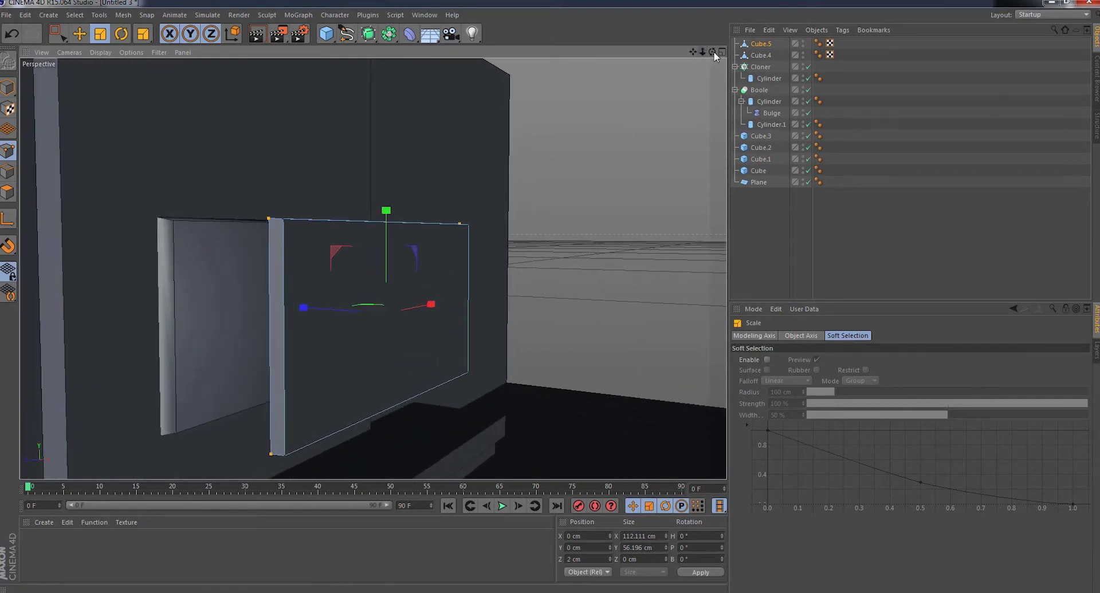
mouse_move(712, 52)
mouse_down()
mouse_move(372, 268)
mouse_move(275, 271)
mouse_up()
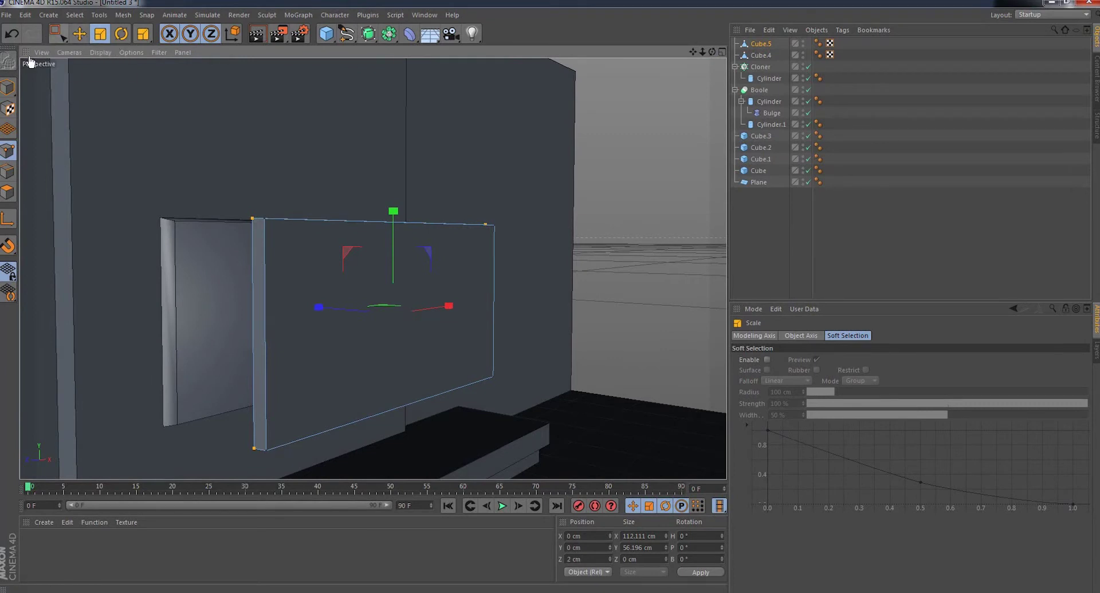
click(8, 87)
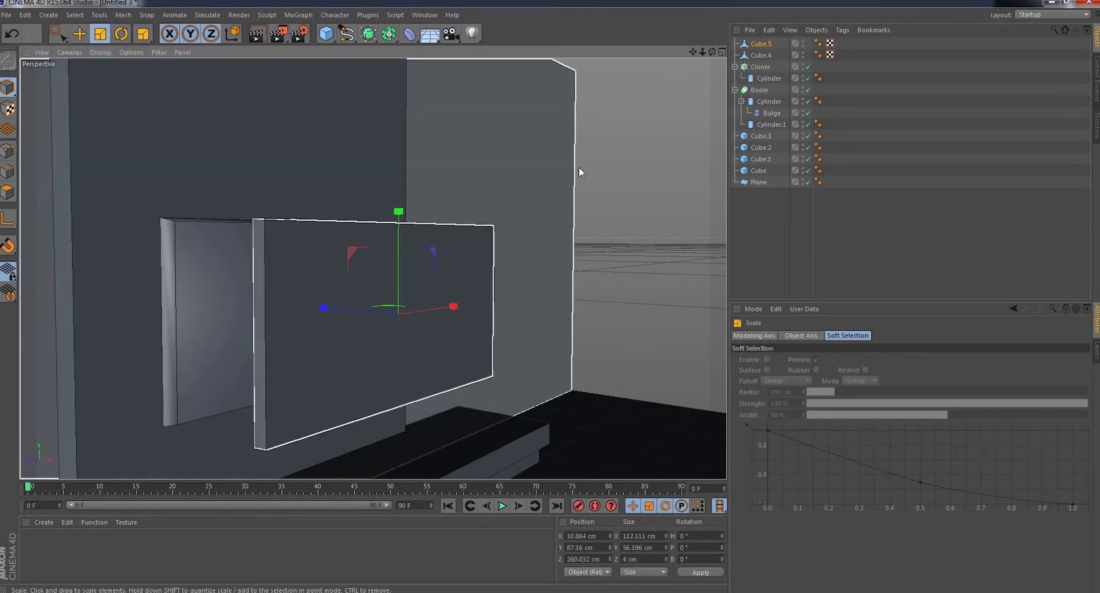
drag(579, 166, 573, 194)
key(space)
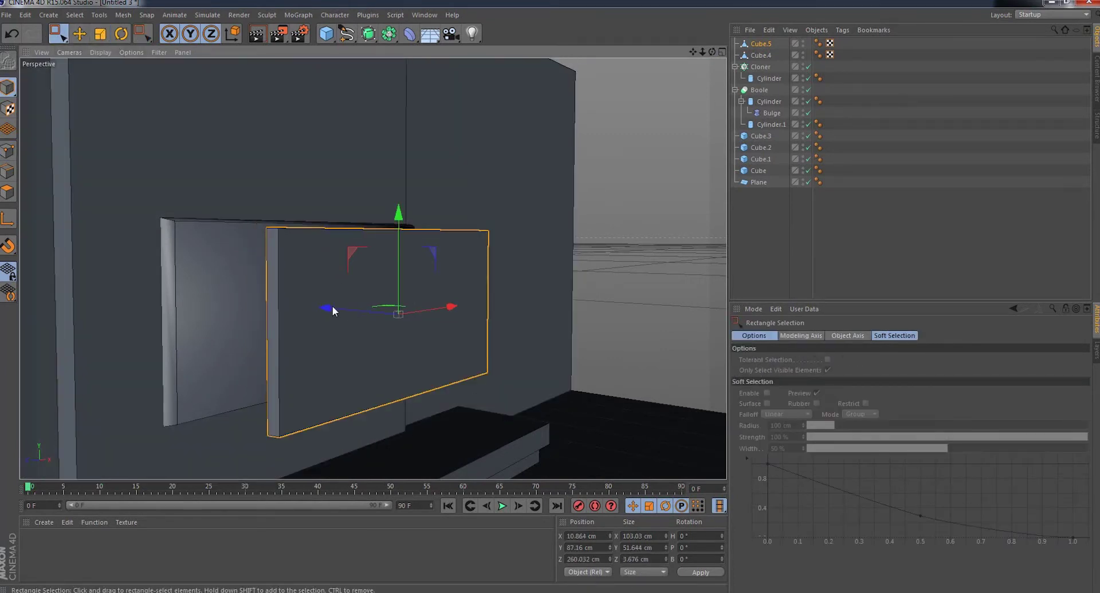
- Slide Cube.5 back along Z to 295.091, against the original panel, and stretch it slightly taller
drag(335, 331, 252, 322)
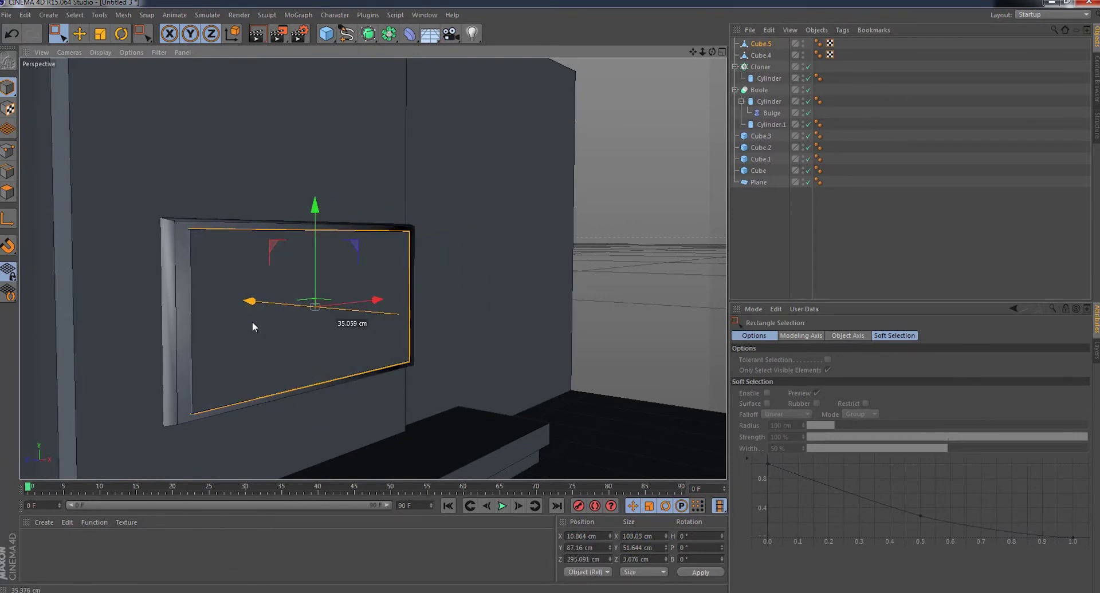
click(104, 39)
mouse_move(537, 185)
alt+mouse_down()
mouse_move(372, 269)
mouse_move(421, 293)
mouse_move(402, 301)
alt+mouse_up()
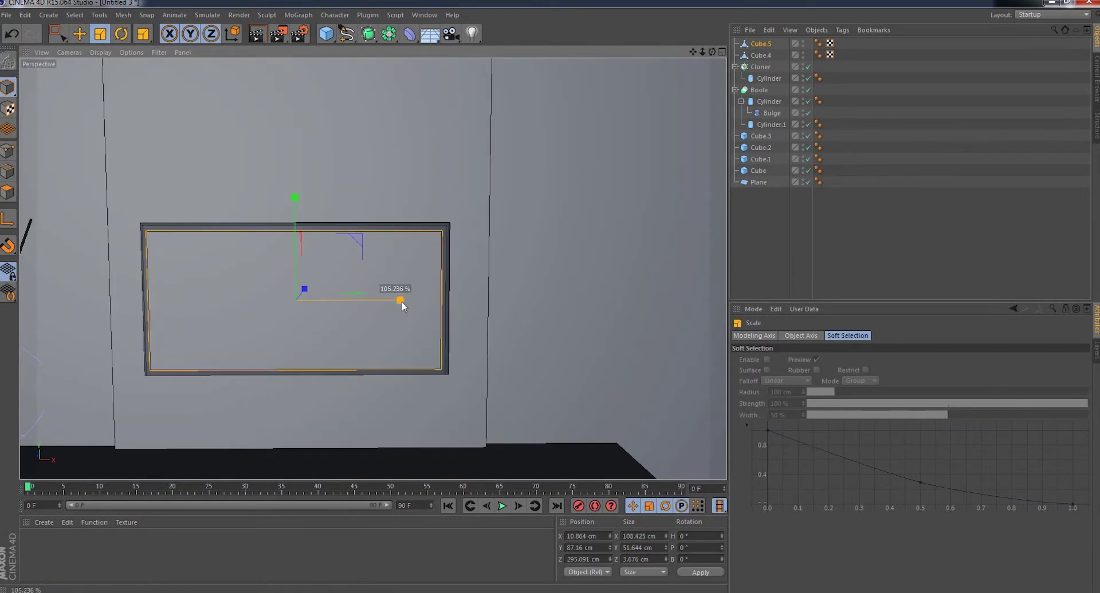
drag(295, 198, 294, 198)
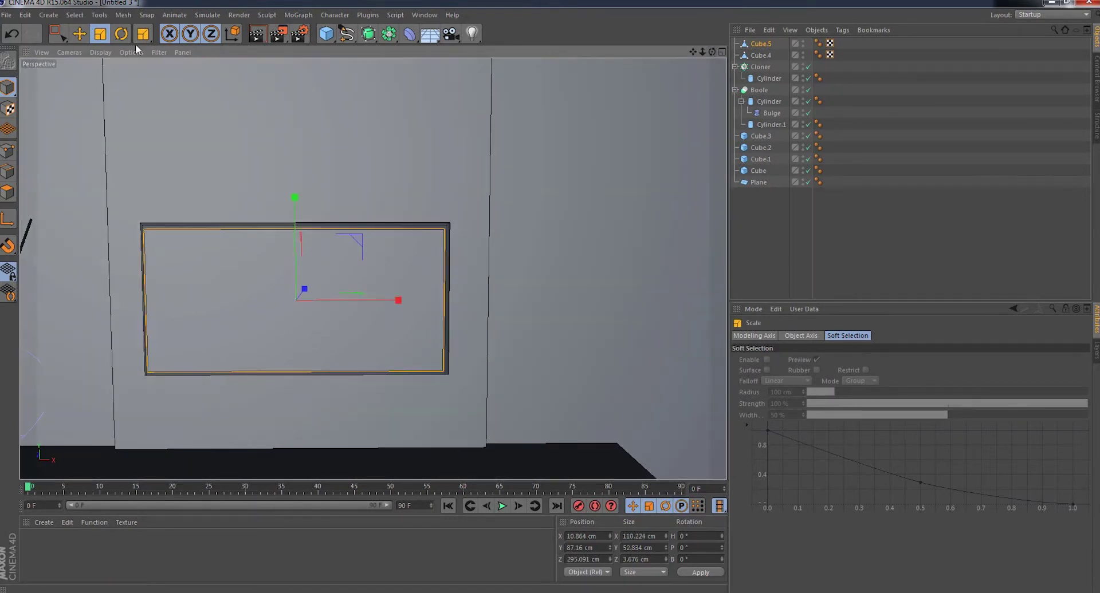
- In the Front view, resize Cube.5 to 111.046 × 54.935 cm, leaving a thin frame border
click(69, 52)
click(79, 165)
scroll(380, 256, up, 3)
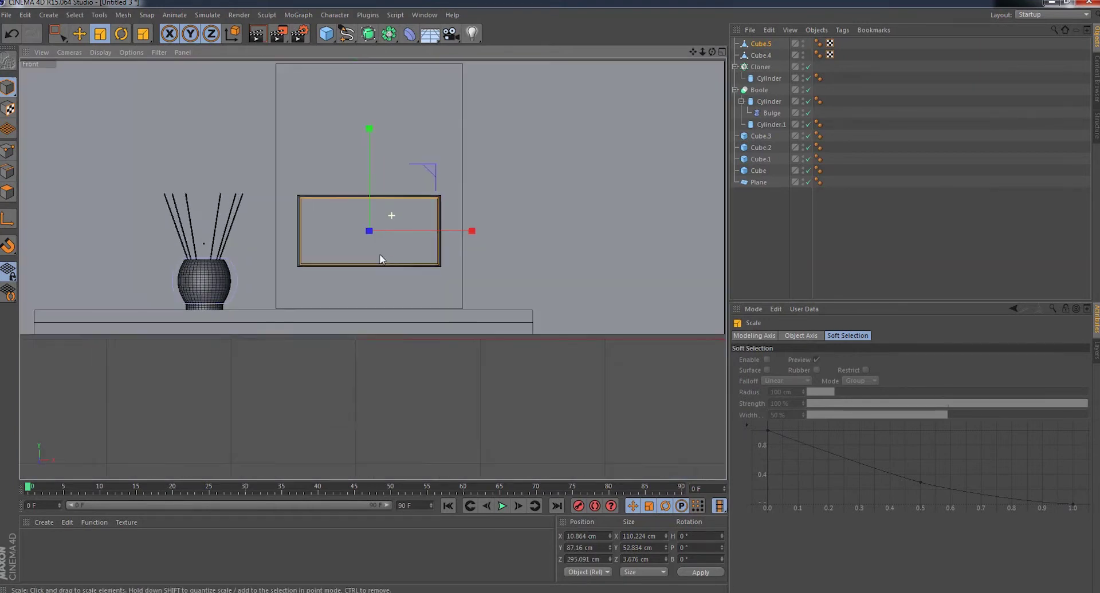
scroll(380, 255, up, 2)
scroll(380, 255, up, 2)
scroll(373, 198, up, 2)
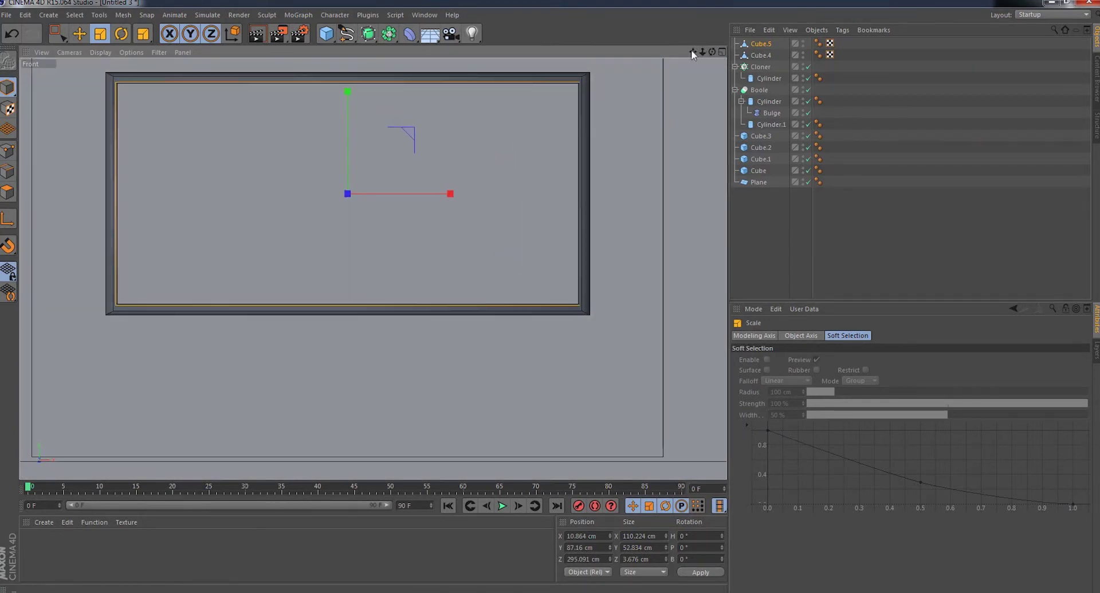
alt+middle_drag(350, 95, 373, 138)
drag(373, 138, 372, 133)
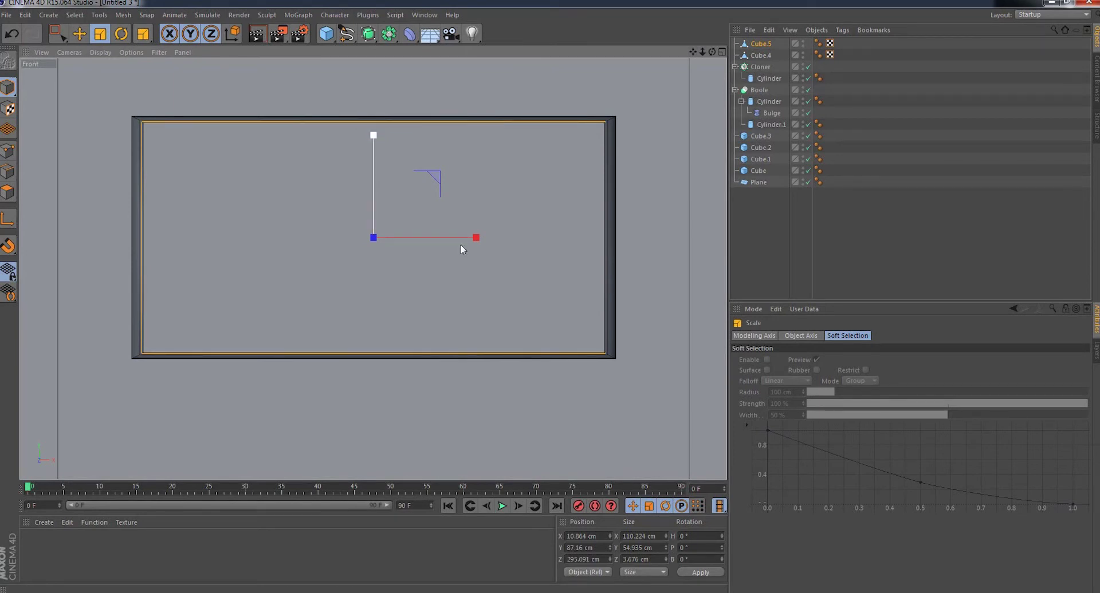
drag(476, 238, 478, 240)
- Return to the Move tool and Perspective view, framing the panel
click(67, 38)
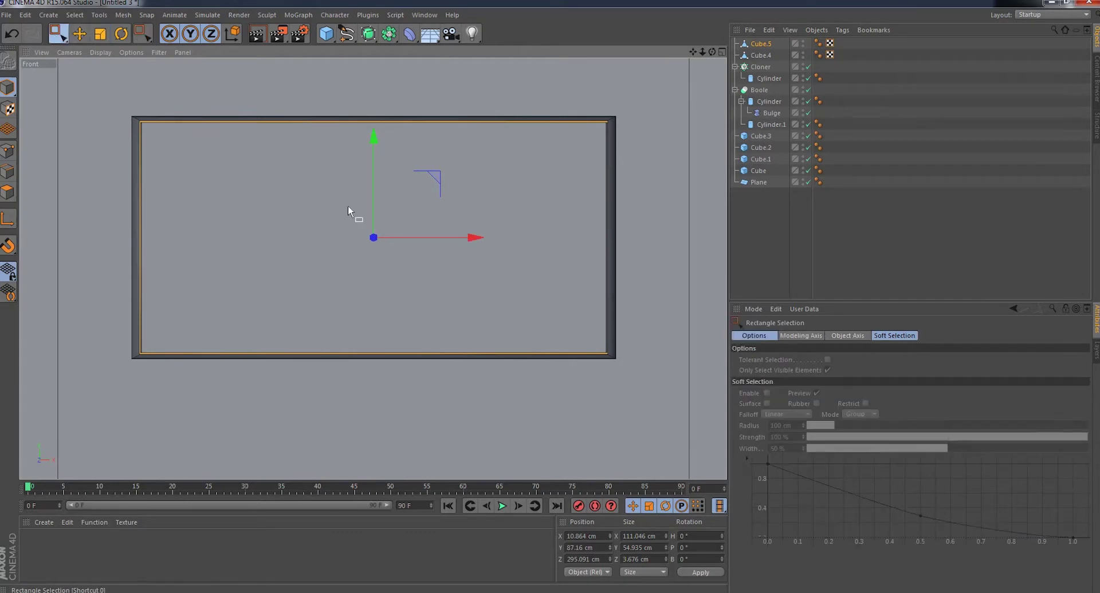
drag(464, 239, 463, 239)
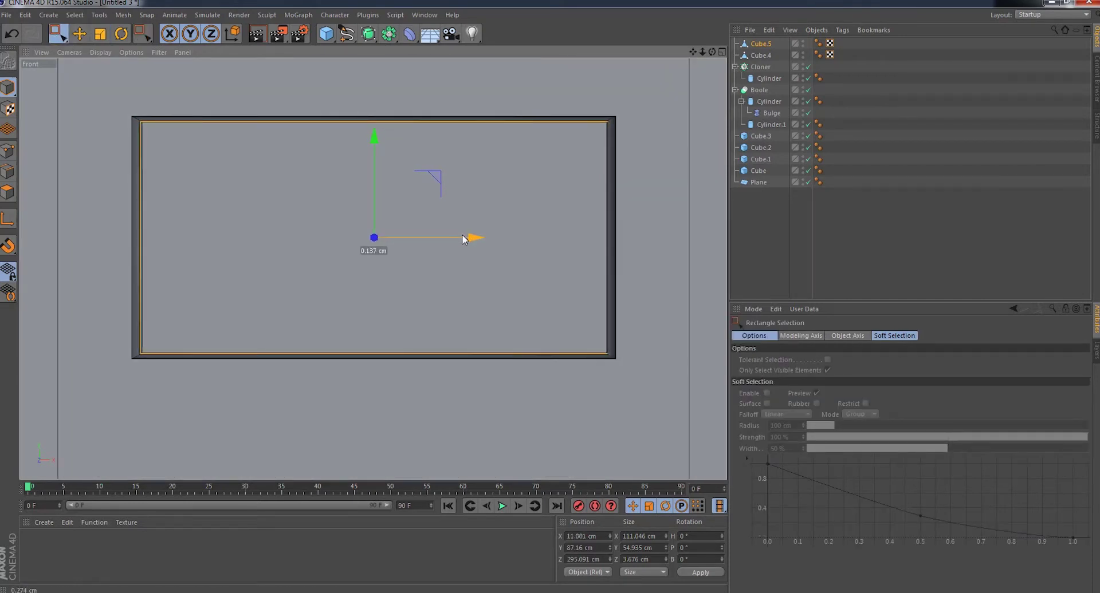
click(70, 52)
click(112, 102)
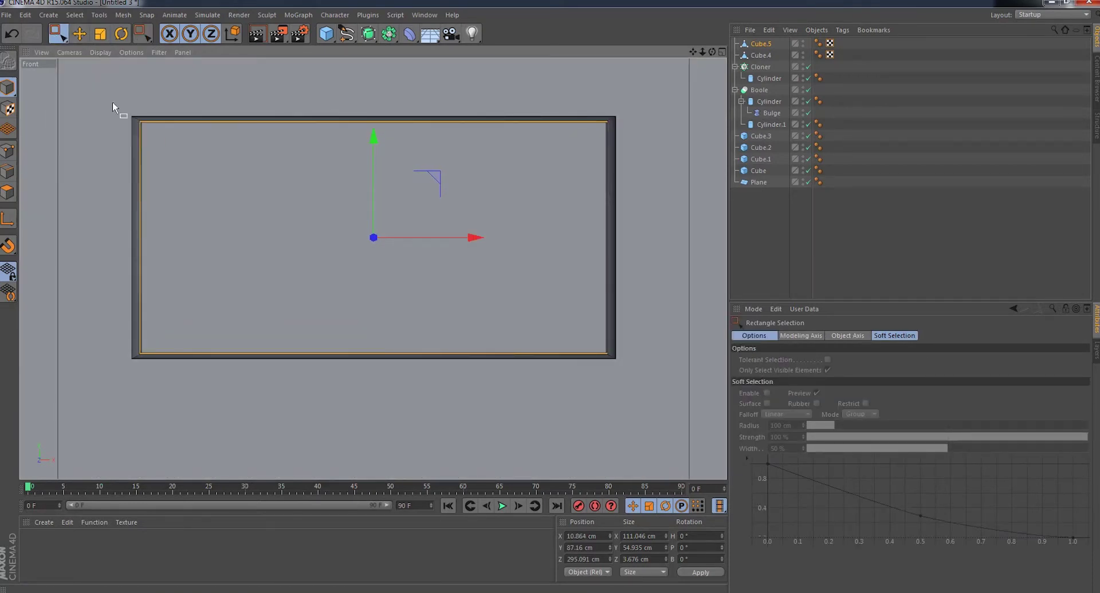
alt+drag(372, 258, 185, 179)
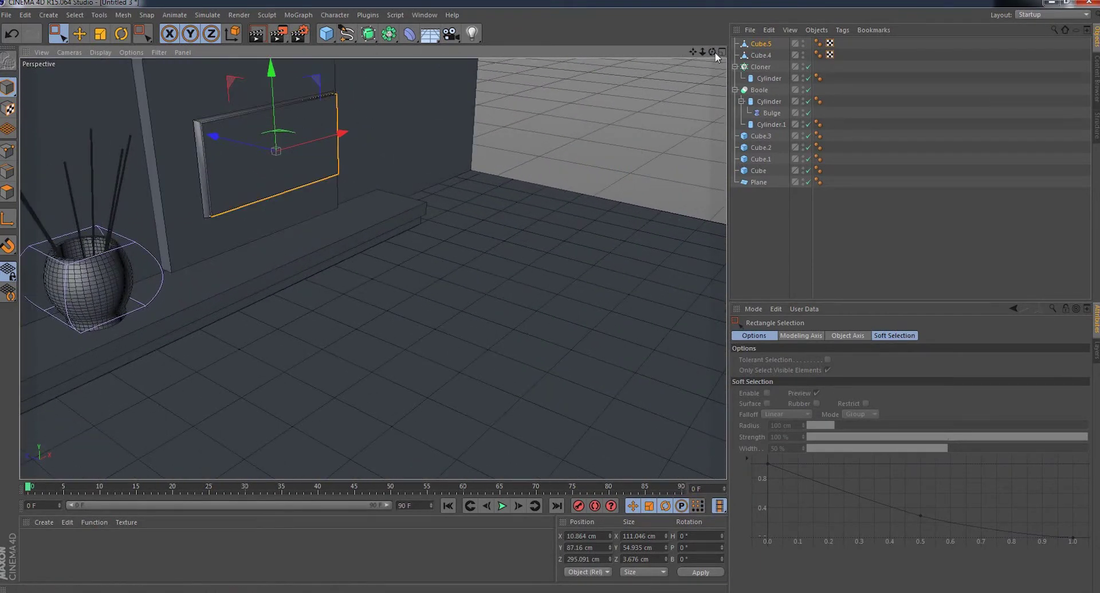
- Add a Boole generator and place Cube.4 above Cube.5 inside Boole.1
mouse_move(185, 178)
alt+mouse_down()
mouse_move(322, 145)
mouse_move(223, 185)
alt+mouse_up()
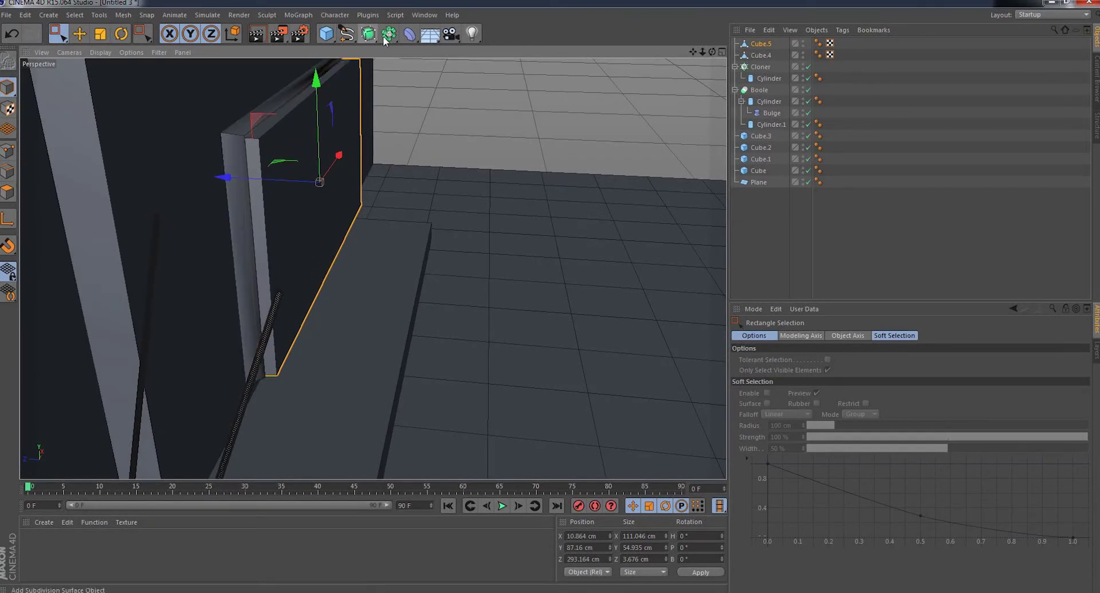
drag(383, 40, 607, 47)
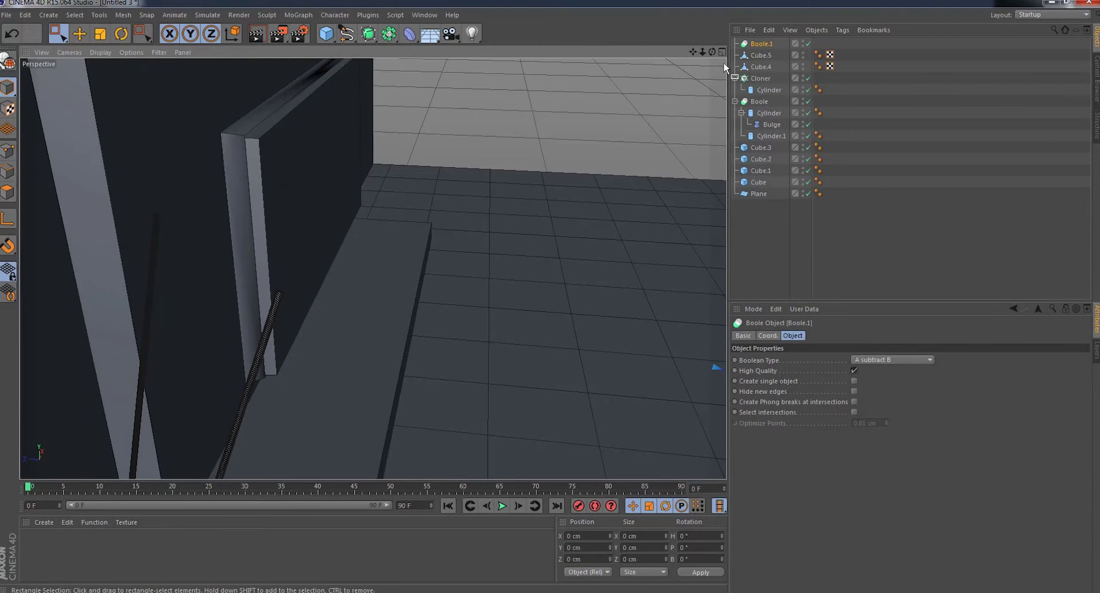
click(762, 55)
mouse_move(761, 54)
mouse_down()
mouse_move(760, 46)
mouse_move(774, 57)
mouse_up()
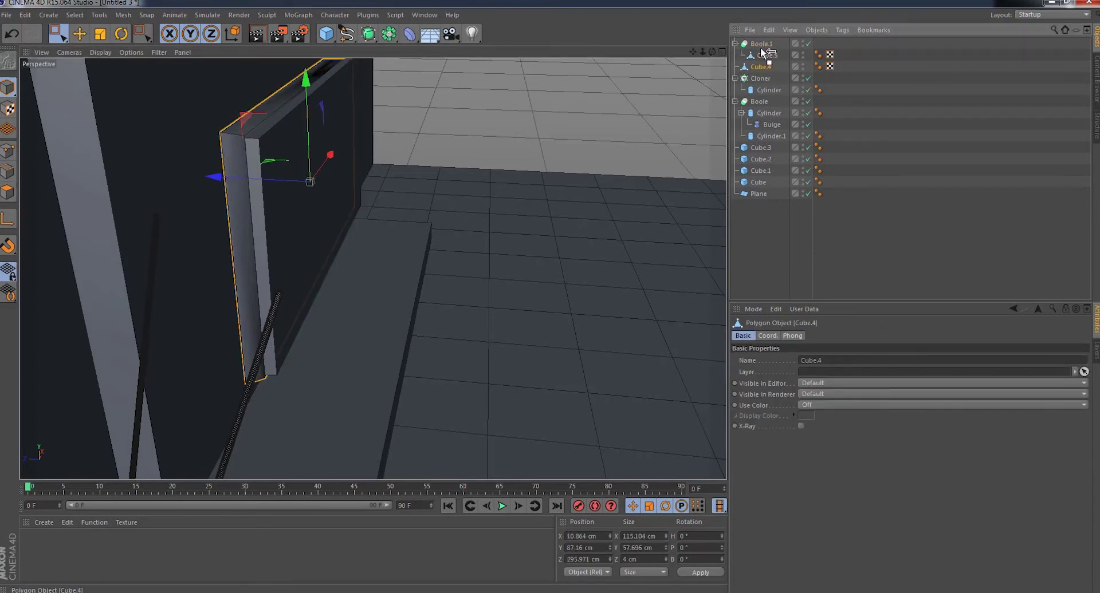
drag(758, 46, 759, 45)
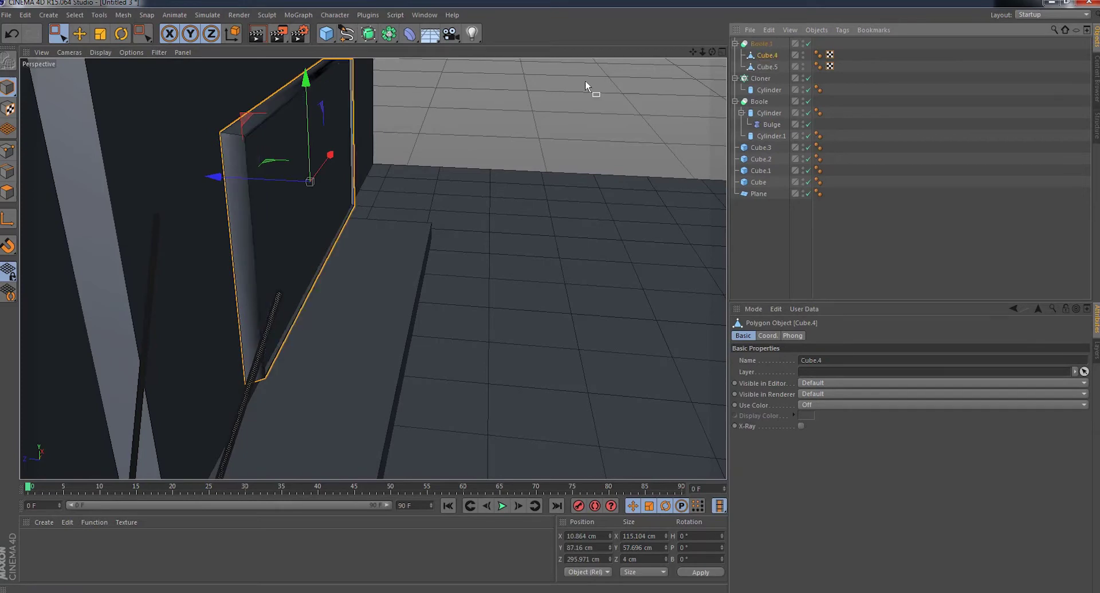
alt+drag(373, 269, 372, 269)
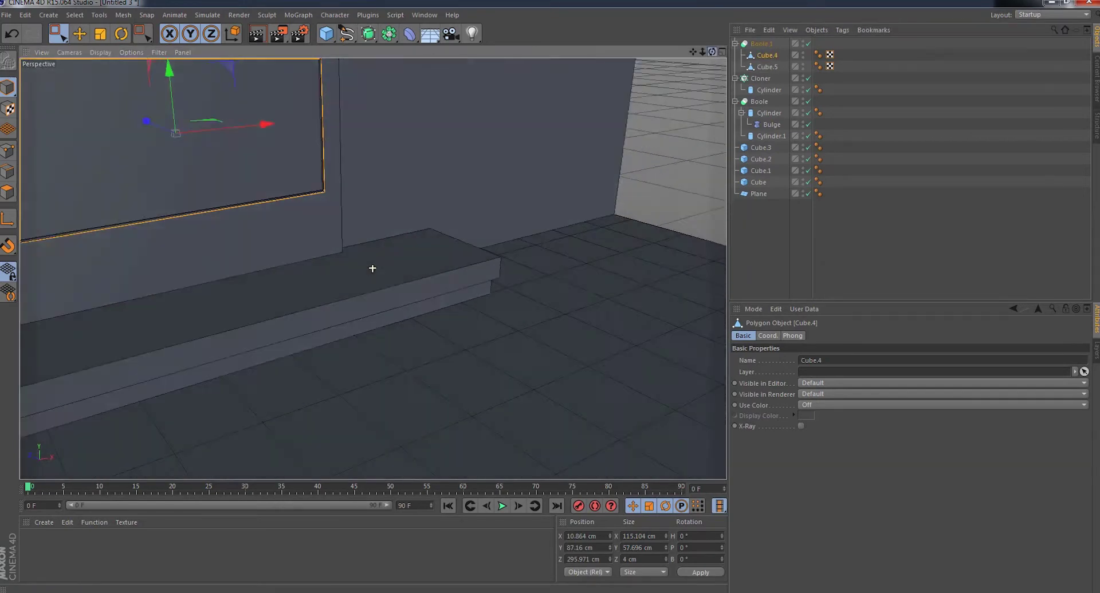
- Copy and paste Cube.5 to make a top-level duplicate outside Boole.1
click(768, 67)
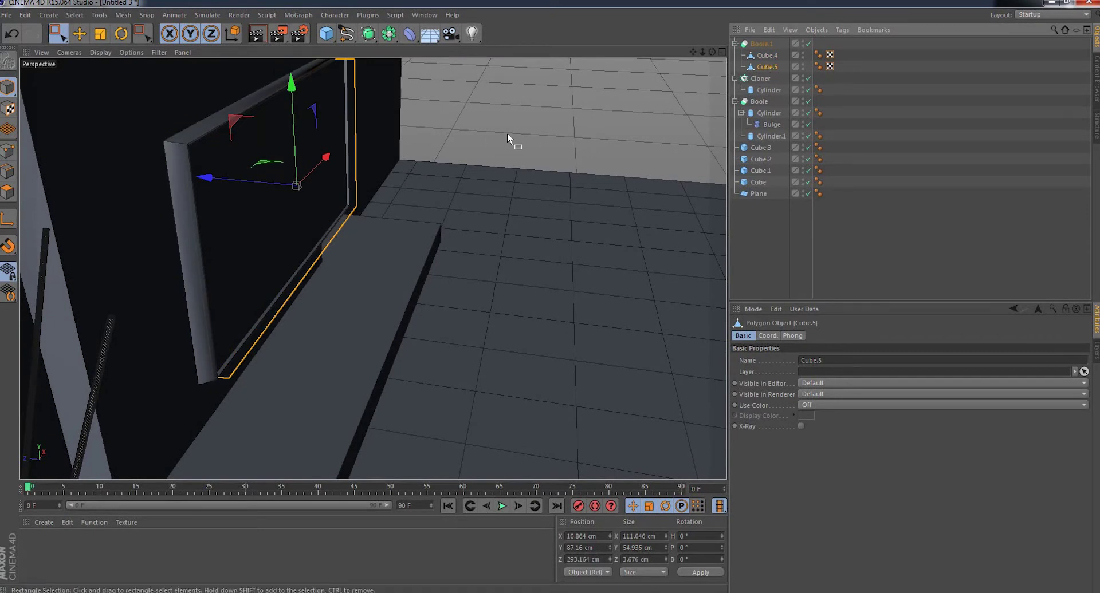
click(25, 15)
click(46, 91)
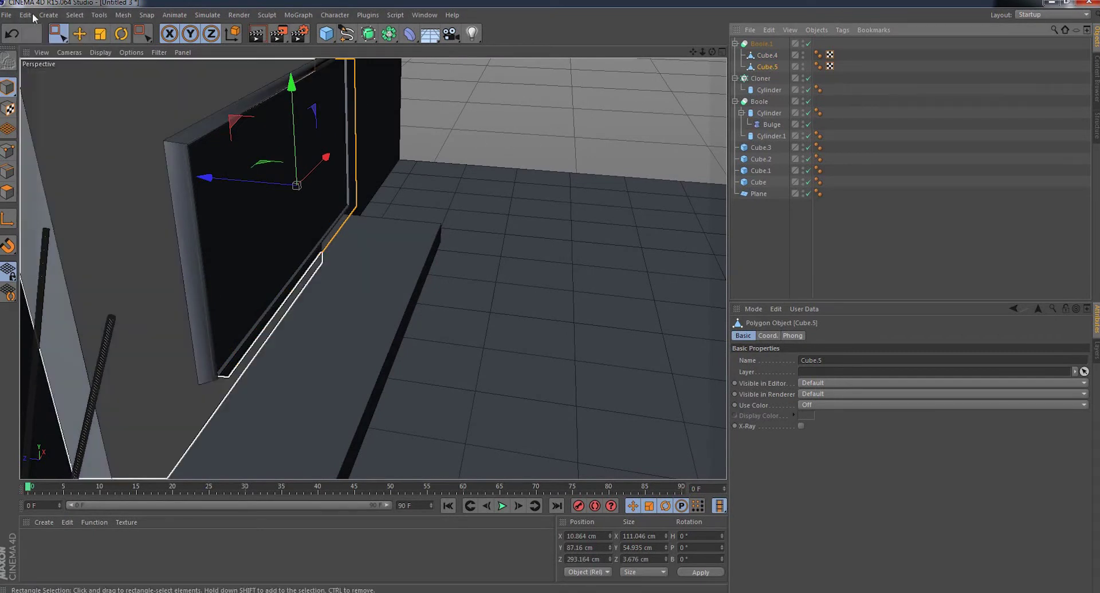
click(29, 15)
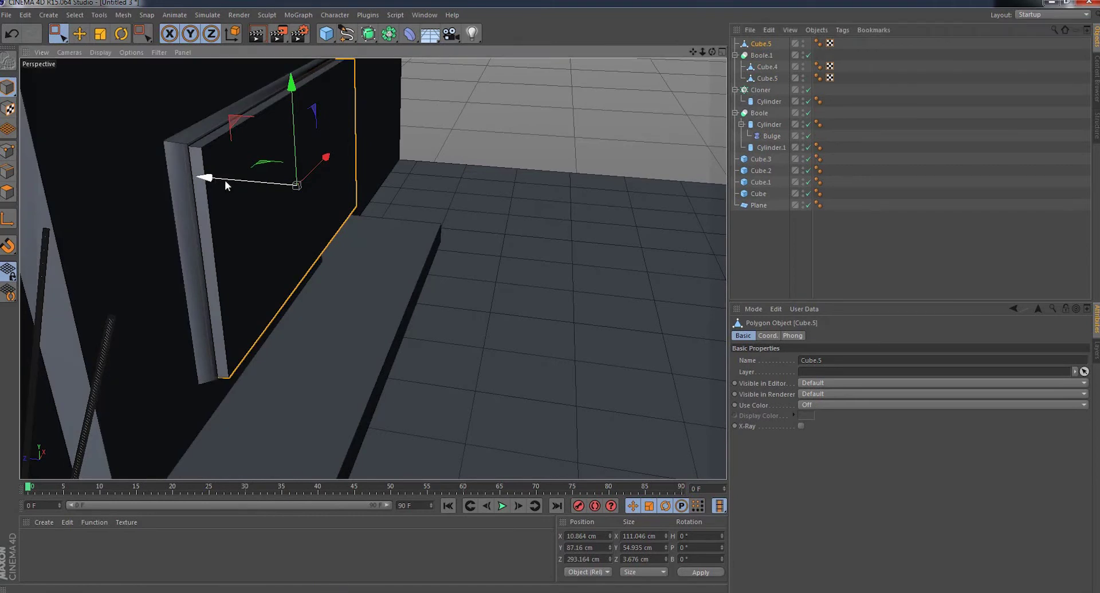
- Flatten the pasted Cube.5 copy to 0.115 cm thick and place it at Z 294.95 cm
drag(228, 180, 309, 211)
key(t)
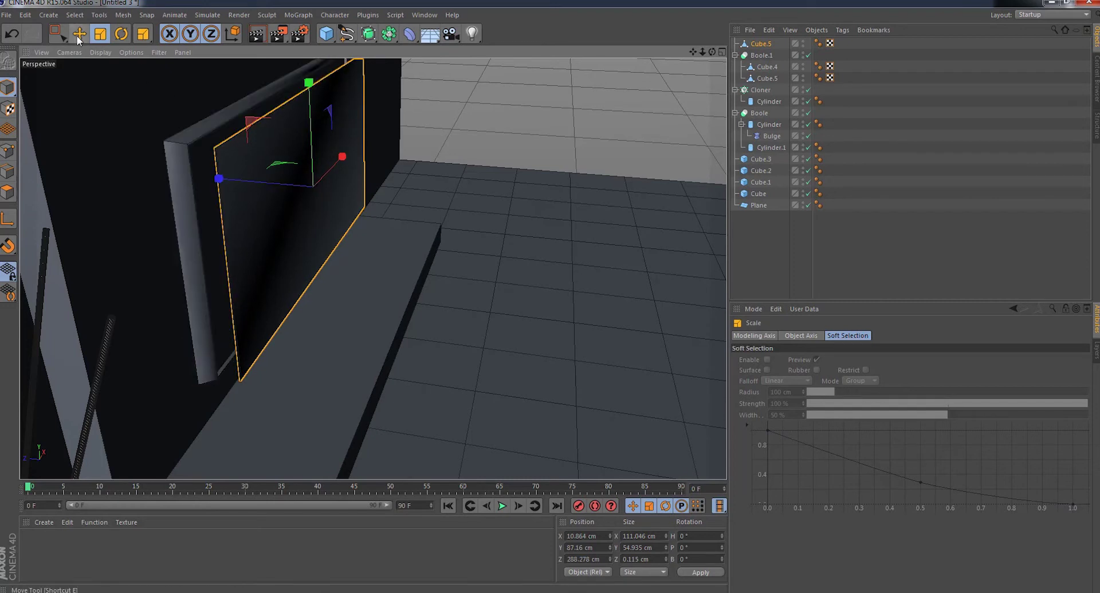
key(0)
drag(220, 179, 206, 180)
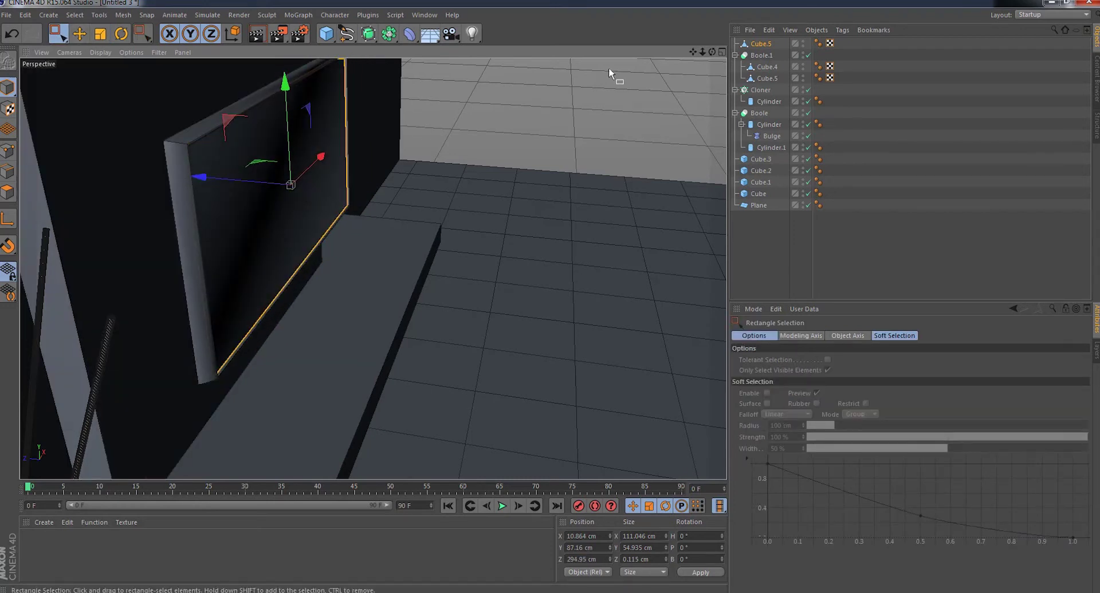
drag(704, 55, 623, 304)
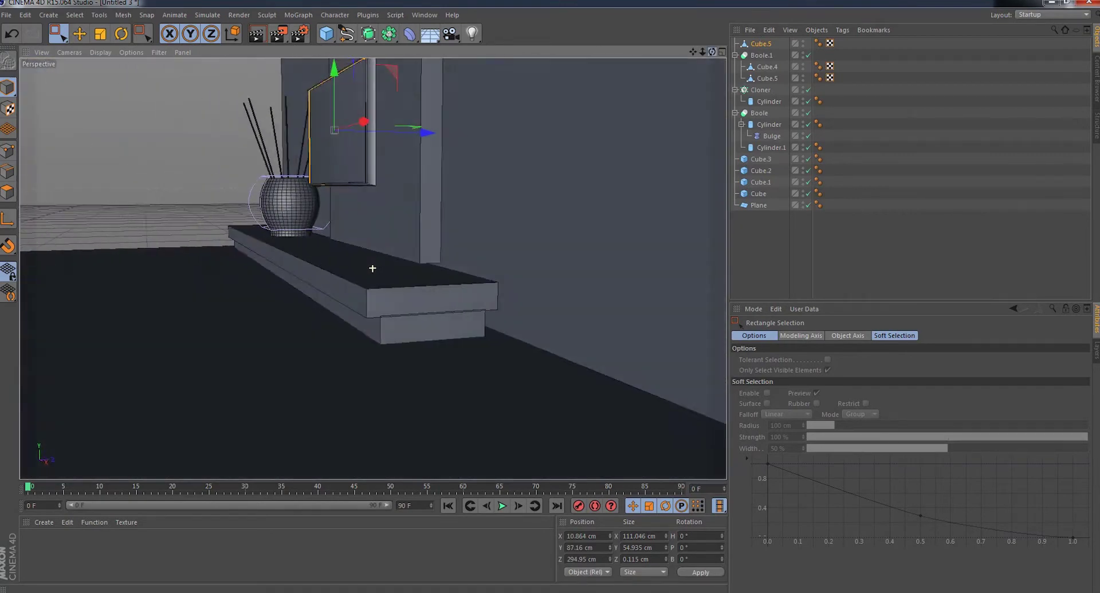
- Select Boole.1 and push the frame group back toward the wall in the Left view
middle_click(759, 55)
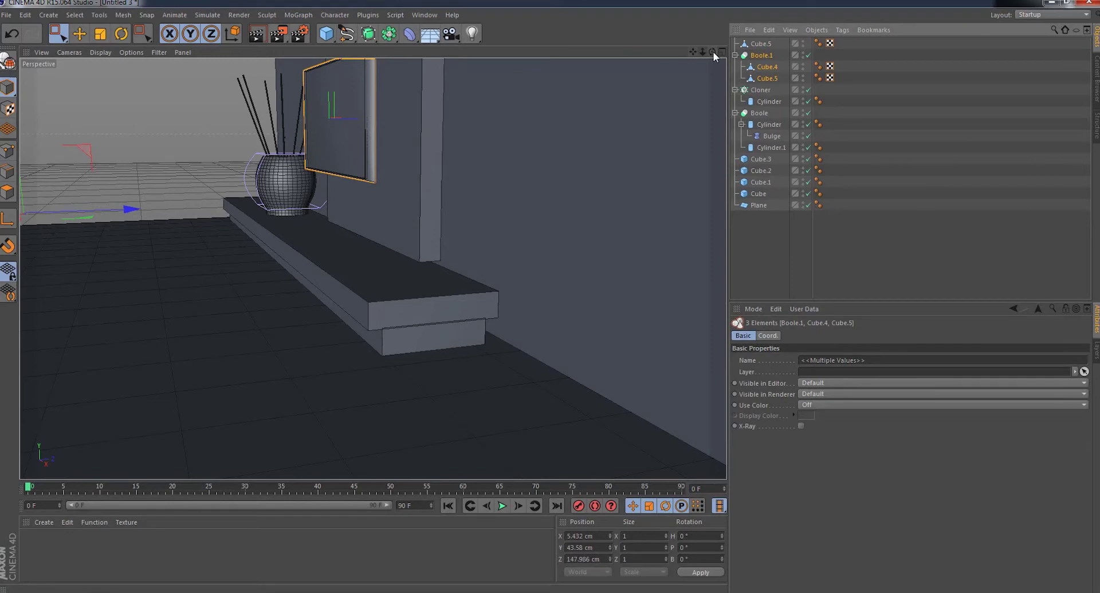
drag(712, 52, 572, 115)
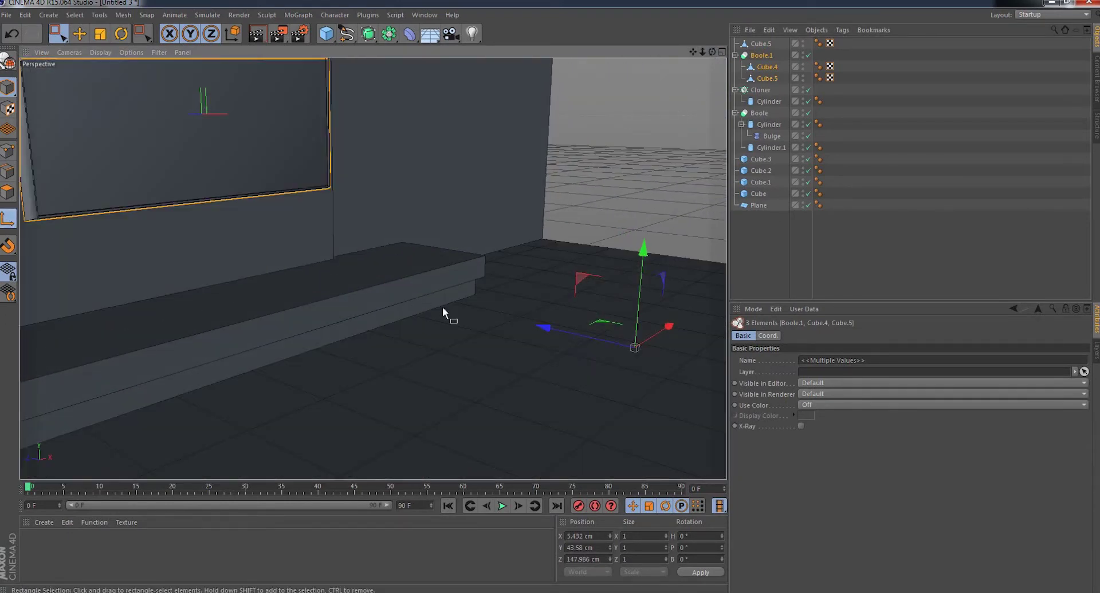
drag(279, 250, 262, 247)
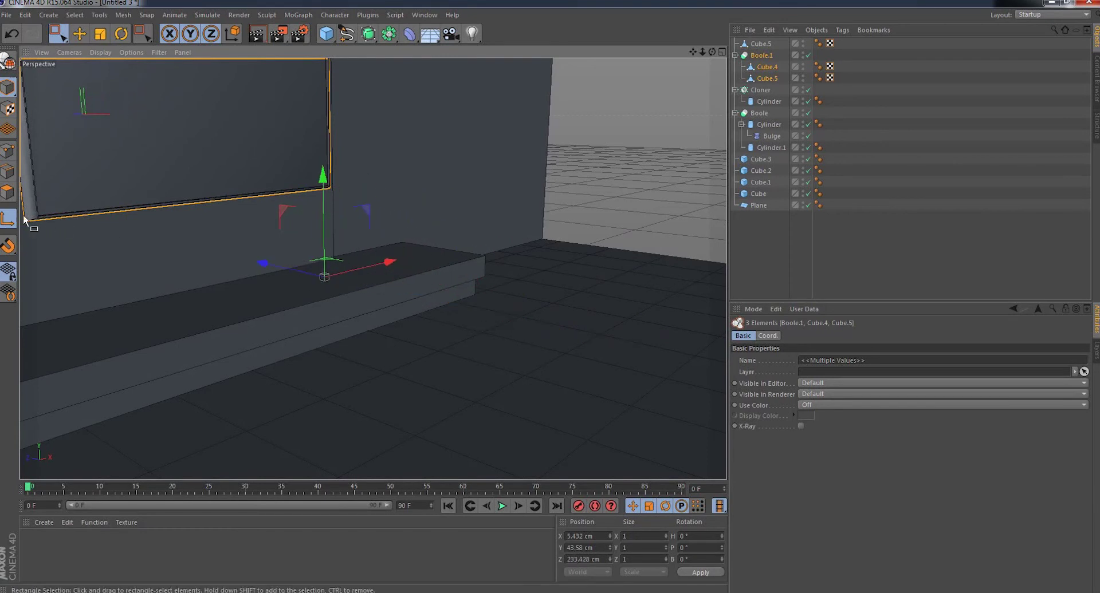
click(69, 52)
click(84, 137)
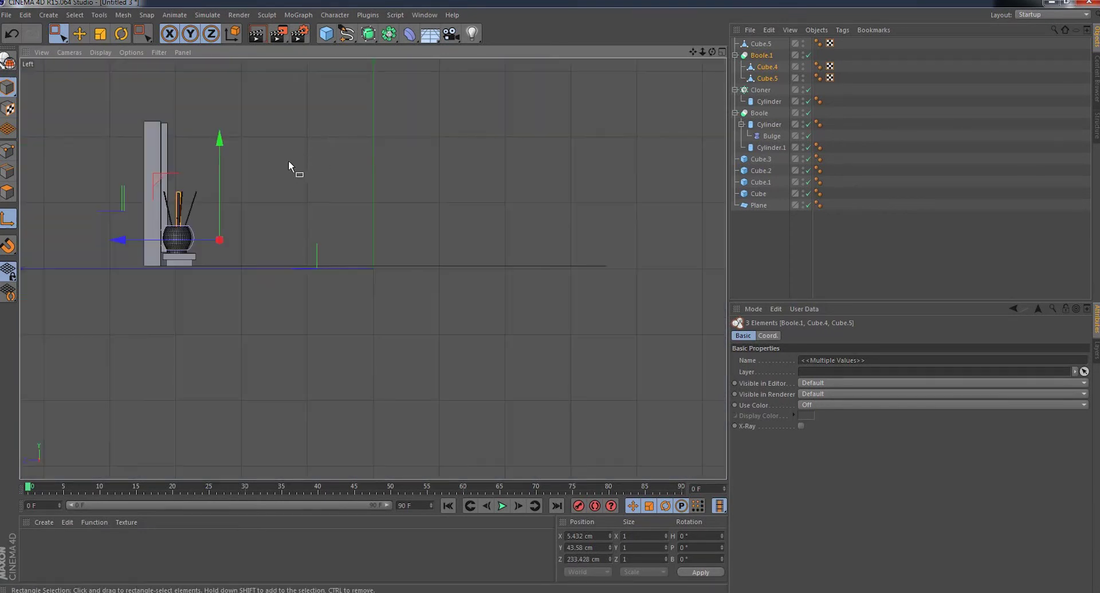
scroll(58, 191, up, 2)
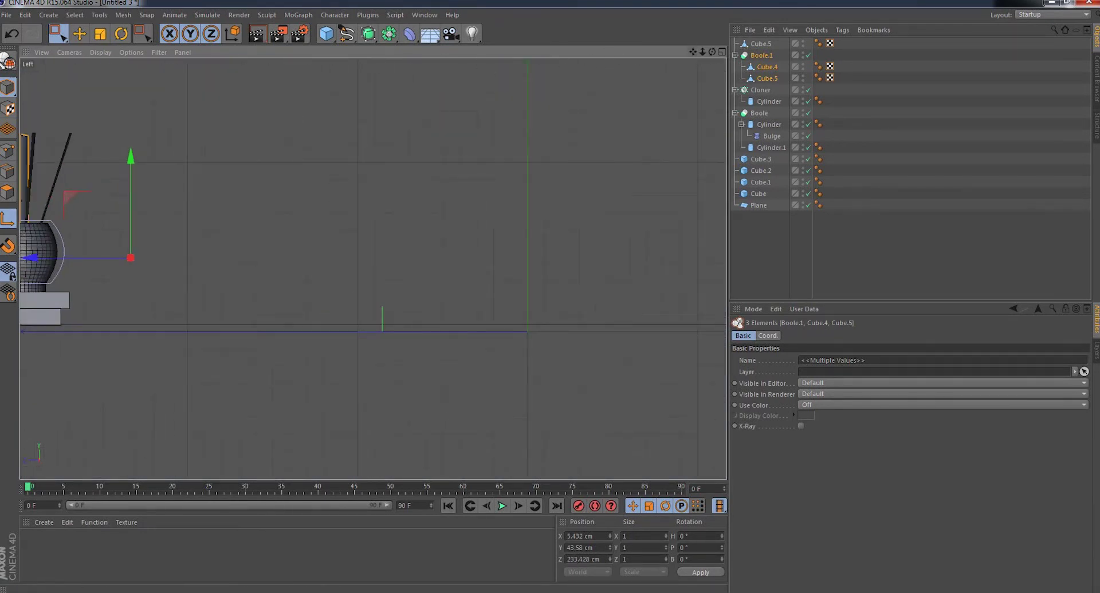
alt+middle_drag(184, 327, 476, 408)
scroll(476, 408, up, 1)
scroll(476, 407, up, 2)
scroll(476, 408, up, 2)
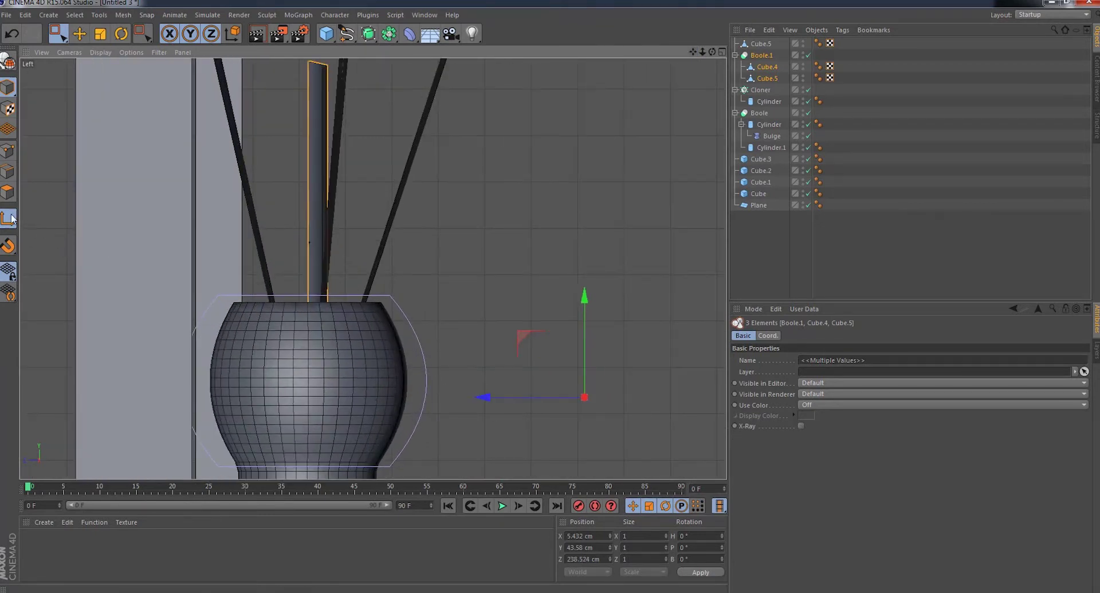
drag(484, 397, 425, 402)
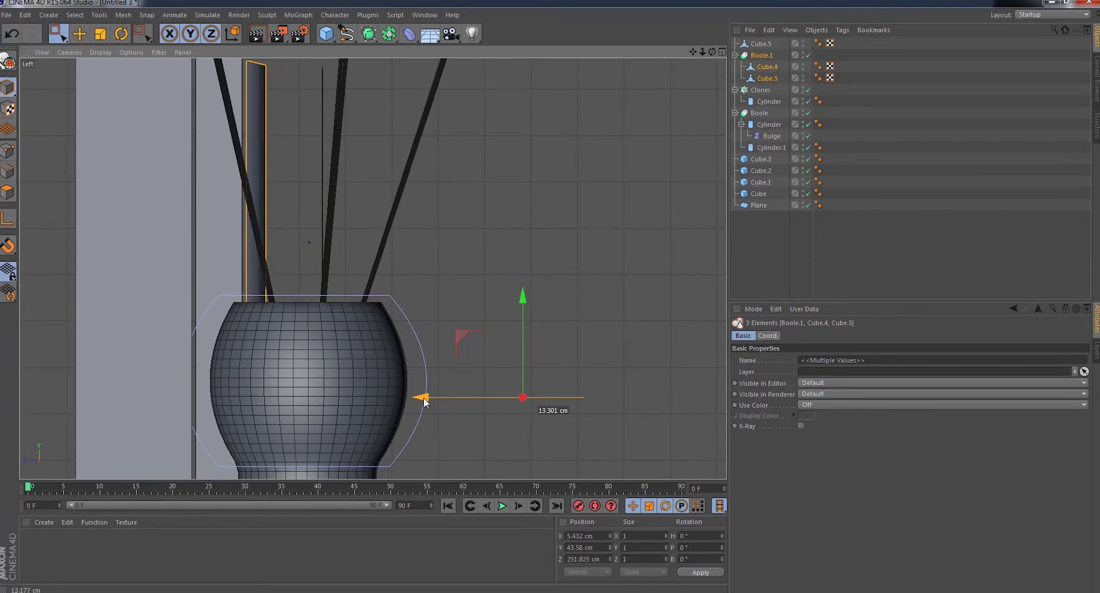
click(68, 52)
click(81, 104)
scroll(630, 94, up, 3)
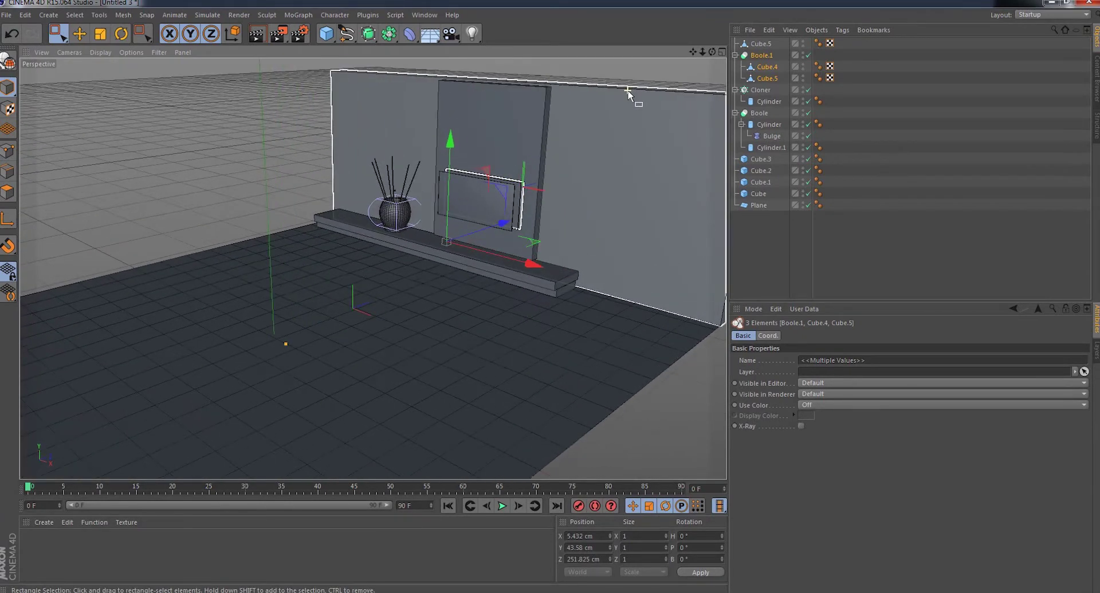
scroll(633, 93, up, 2)
- Move the thin Cube.5 panel back along Z to 308.366 cm, into the frame
click(577, 168)
scroll(447, 237, up, 2)
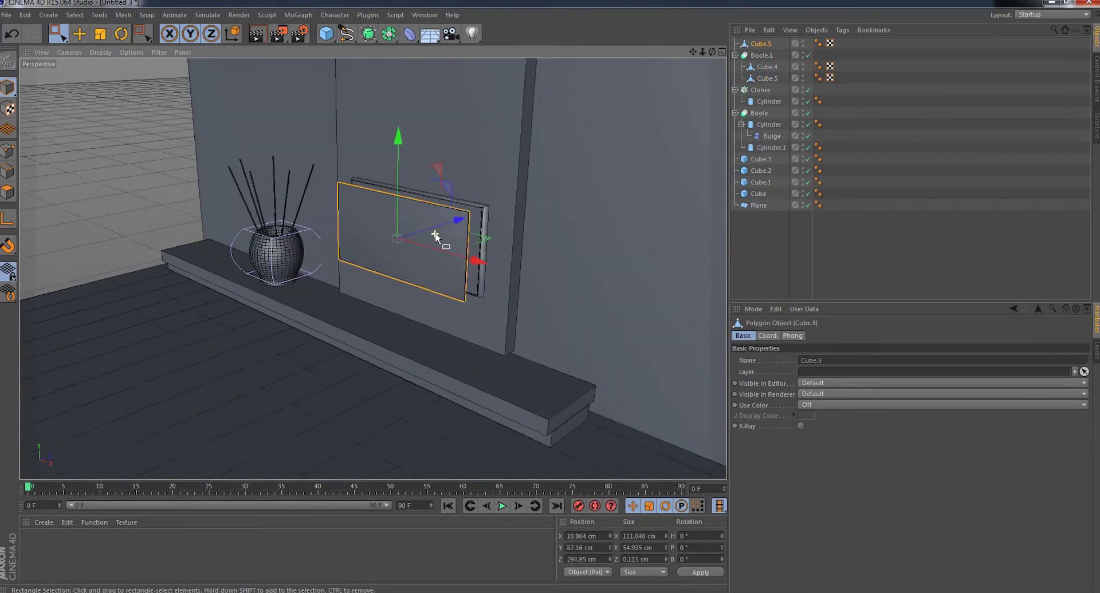
scroll(451, 224, up, 2)
scroll(451, 217, up, 2)
scroll(451, 218, up, 1)
drag(371, 248, 410, 239)
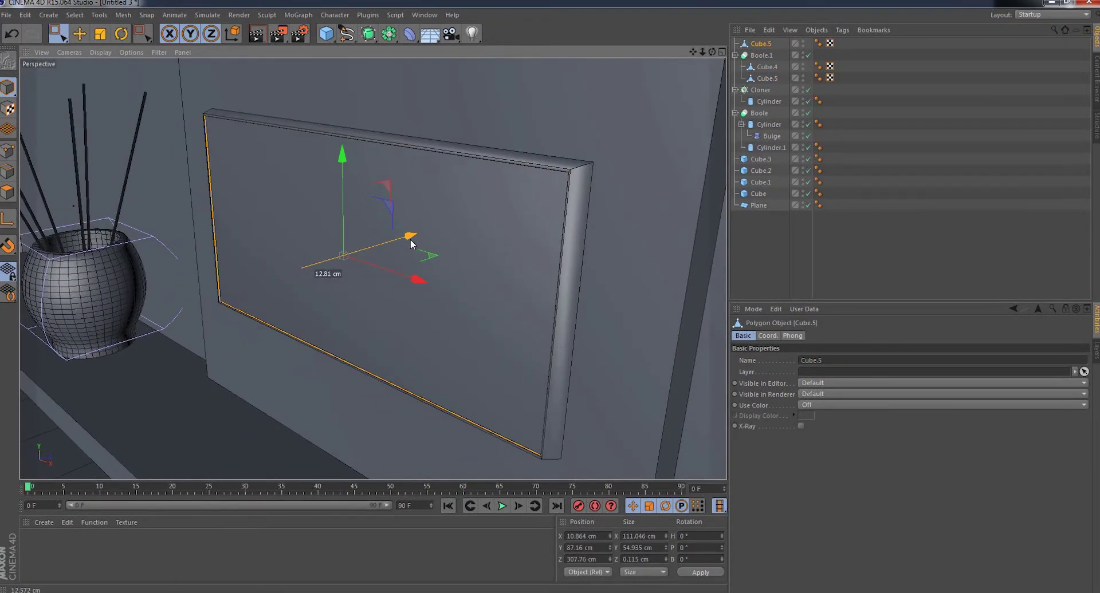
drag(410, 240, 411, 238)
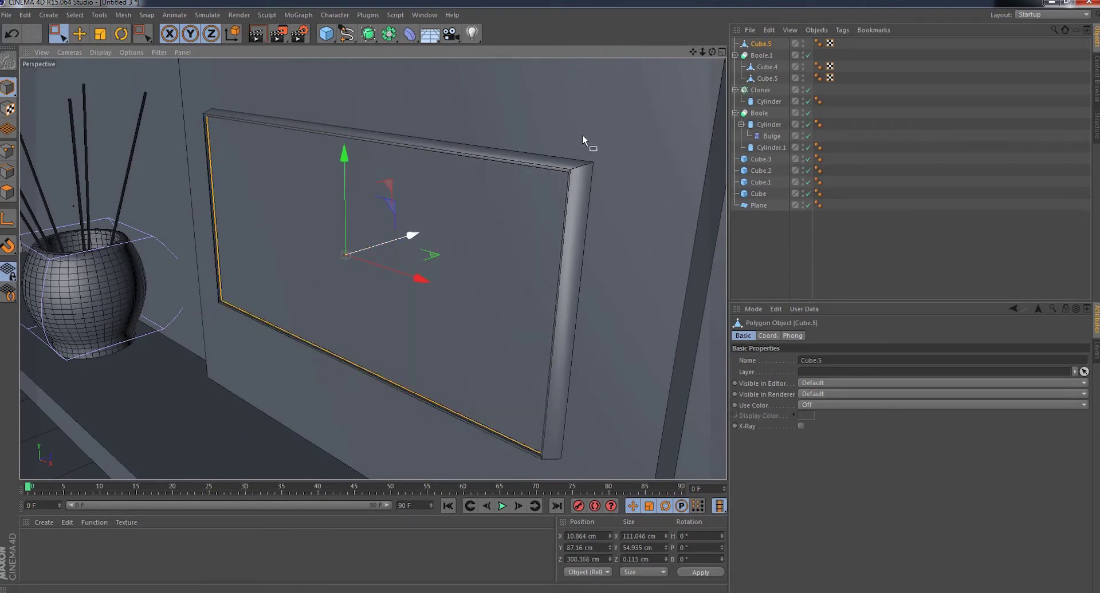
mouse_move(702, 52)
mouse_down()
mouse_move(713, 53)
mouse_move(691, 55)
mouse_up()
click(324, 40)
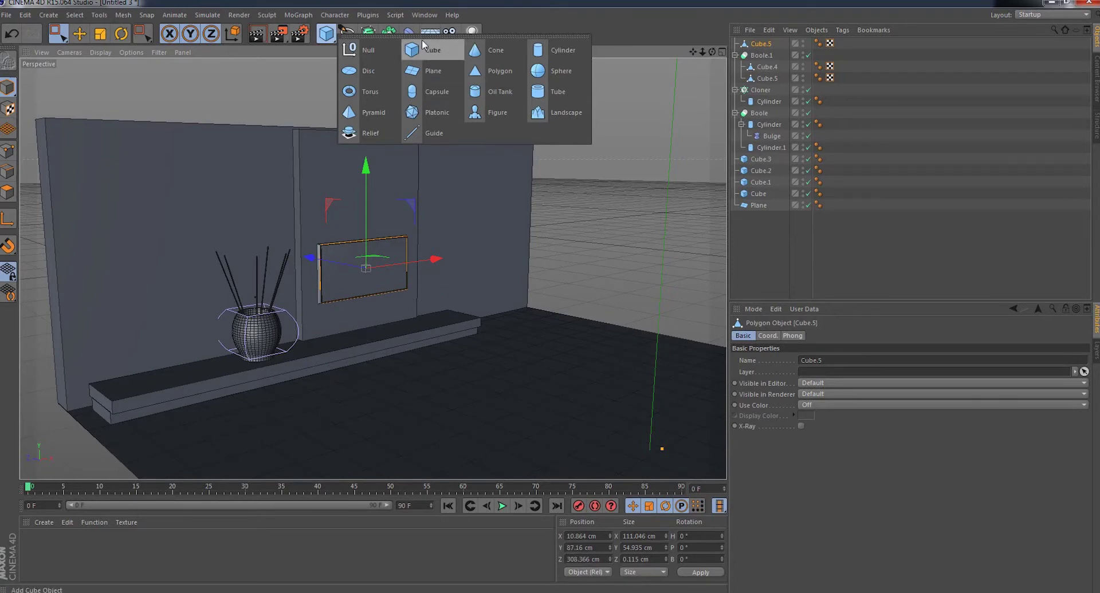
- Add a new cube and shrink it into a flat slab about 19 × 3.4 × 33 cm
click(416, 56)
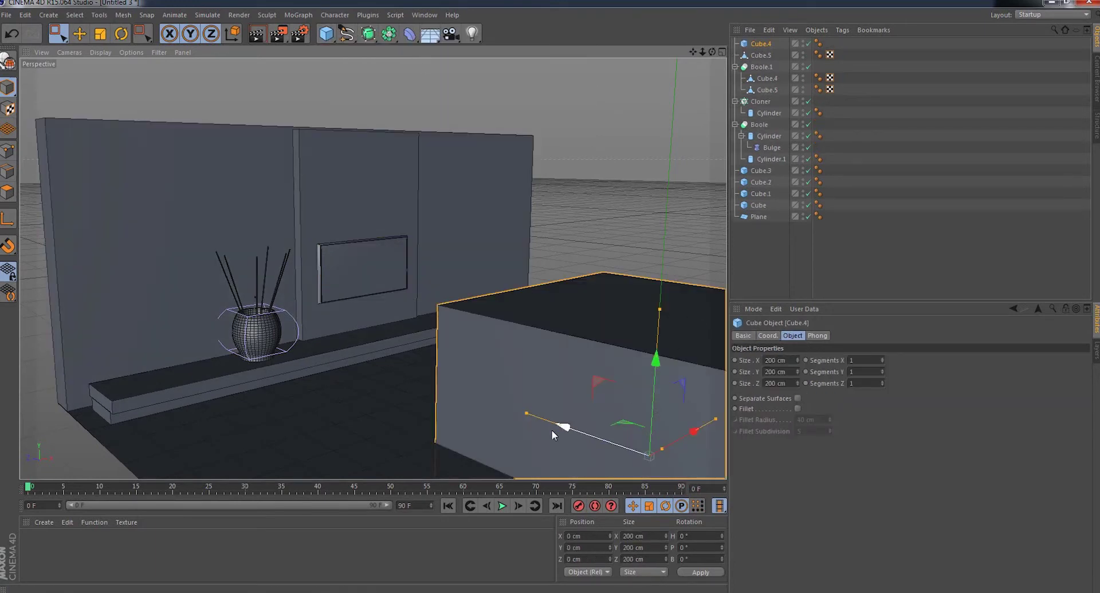
drag(552, 431, 441, 349)
drag(486, 280, 484, 389)
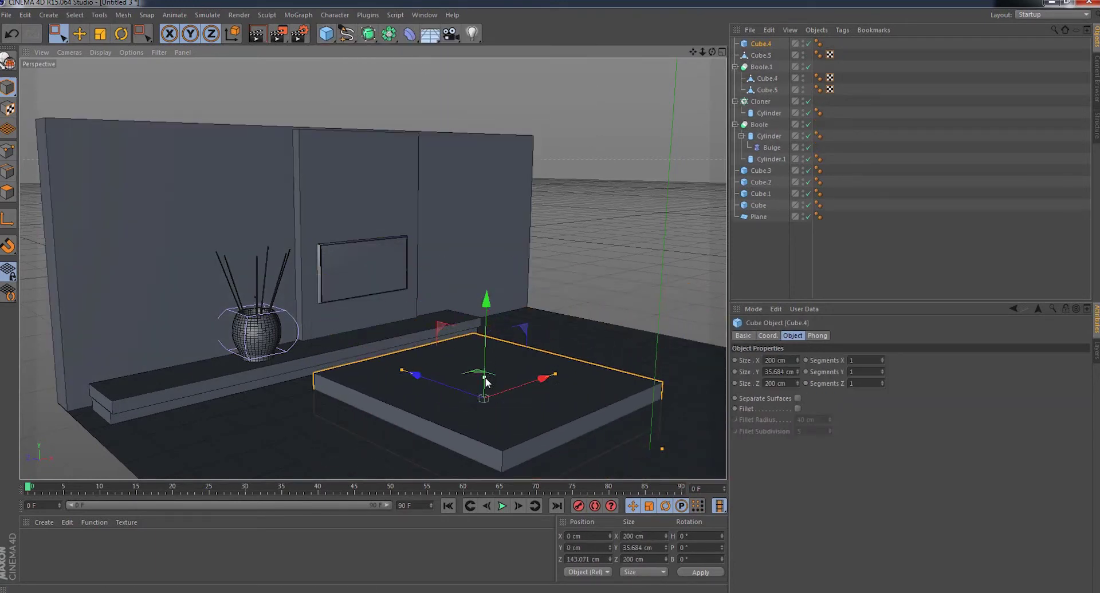
click(105, 38)
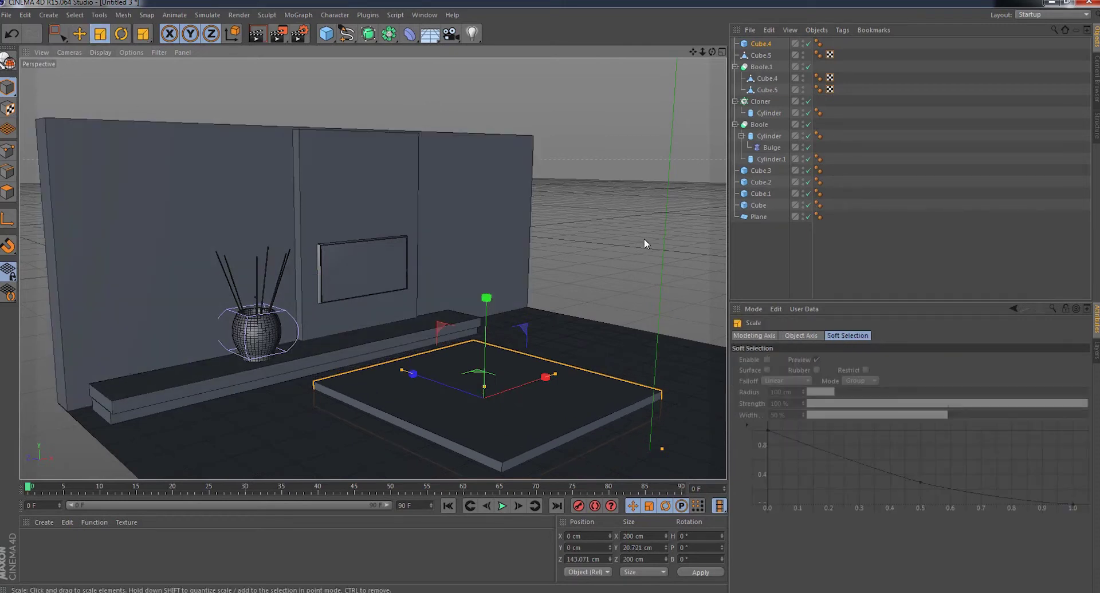
drag(644, 239, 480, 362)
drag(363, 414, 338, 414)
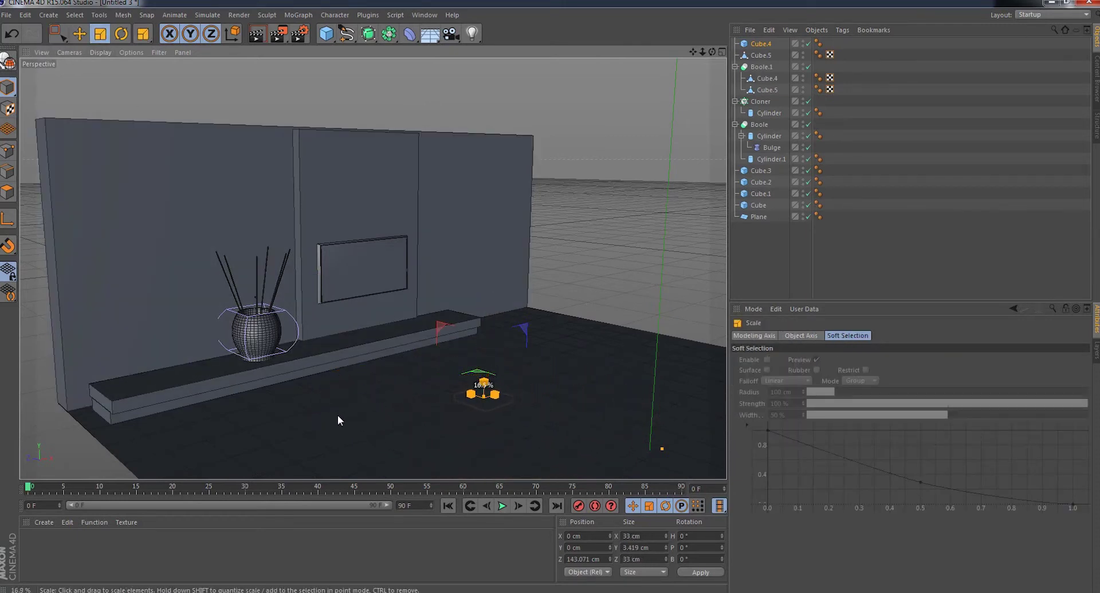
key(0)
- Raise the slab up its Y axis to 71.6 cm height near the shelf
drag(485, 298, 484, 212)
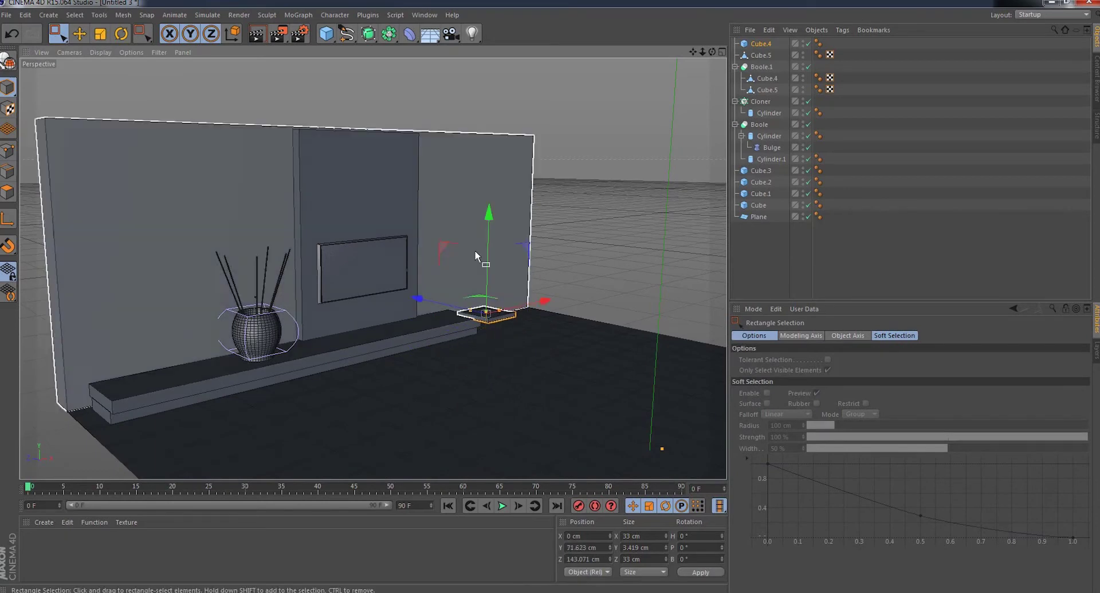
drag(712, 52, 668, 63)
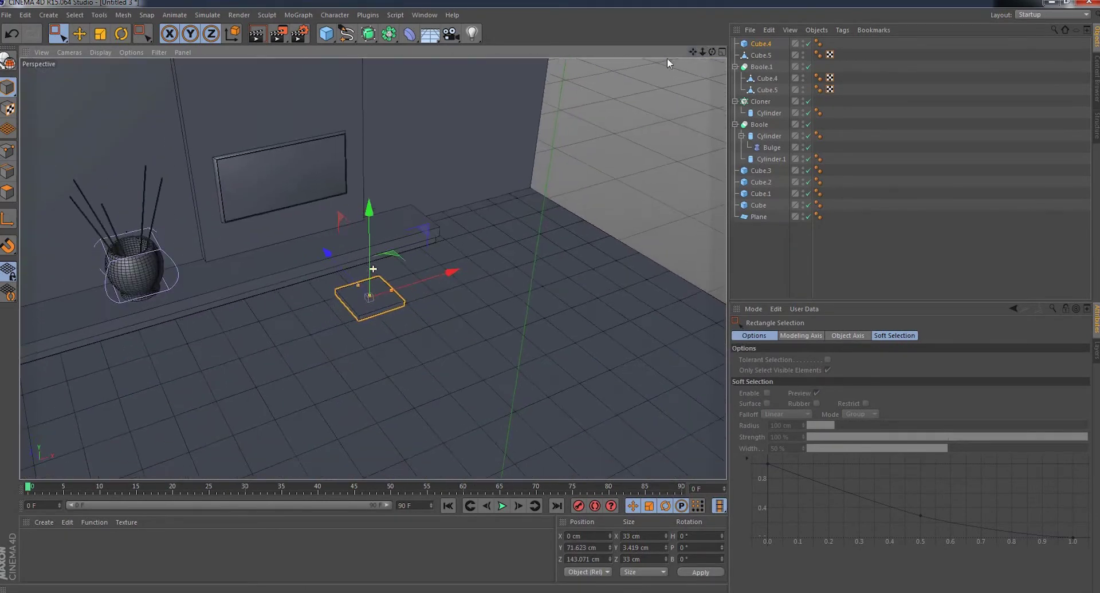
scroll(380, 299, up, 3)
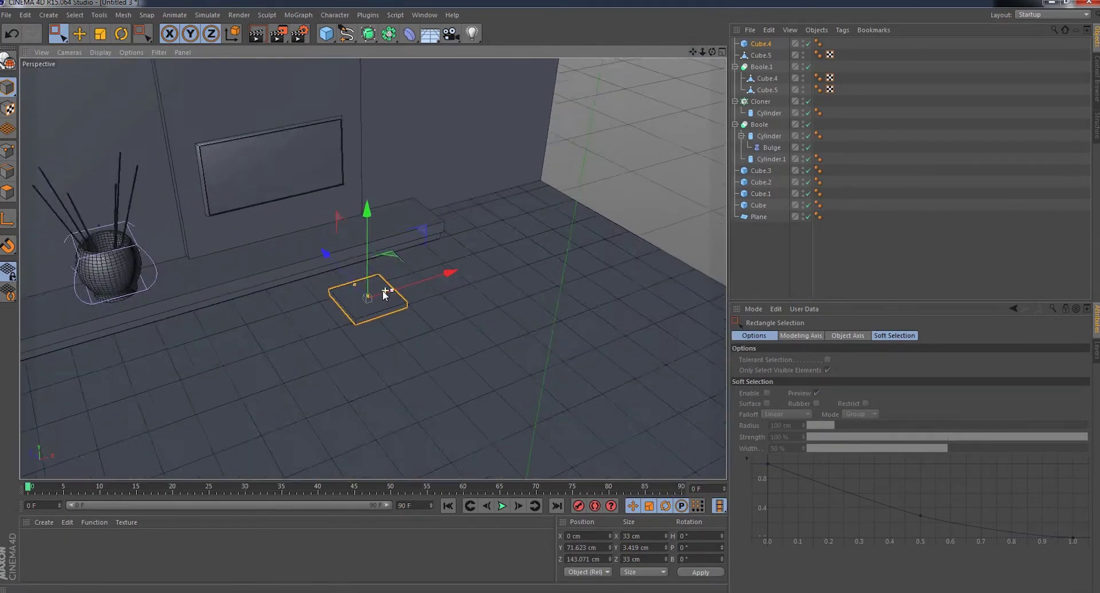
scroll(385, 292, up, 2)
scroll(411, 305, up, 2)
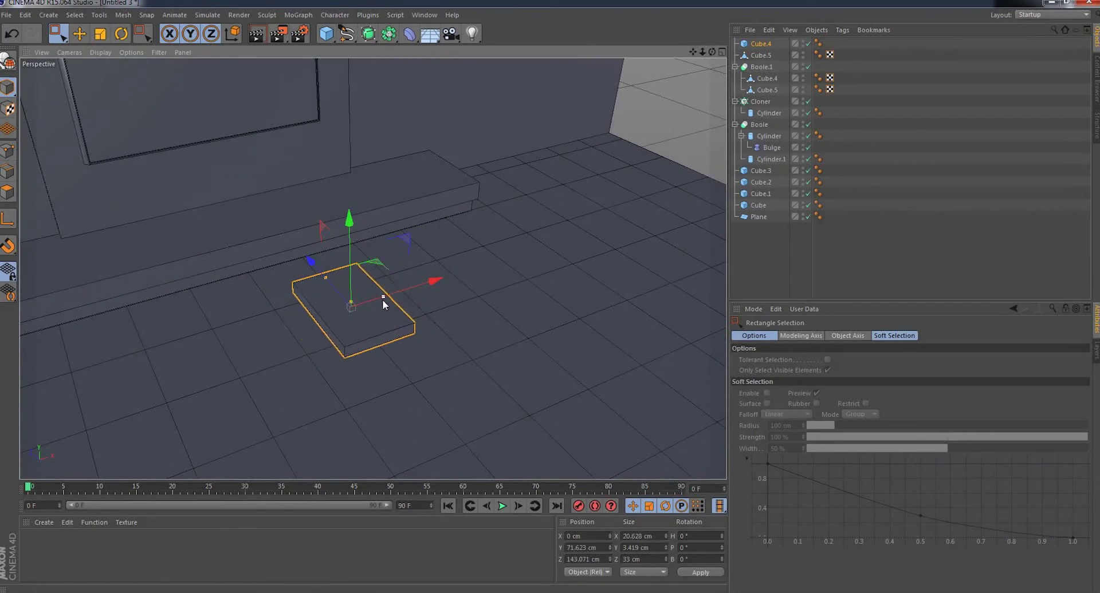
alt+drag(383, 303, 372, 269)
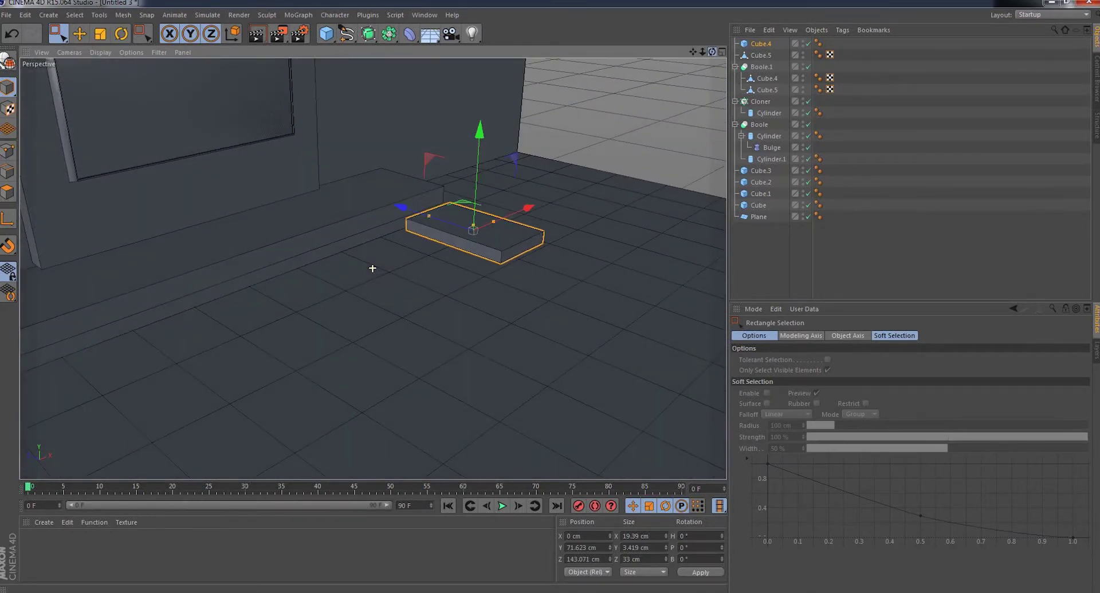
drag(703, 56, 707, 56)
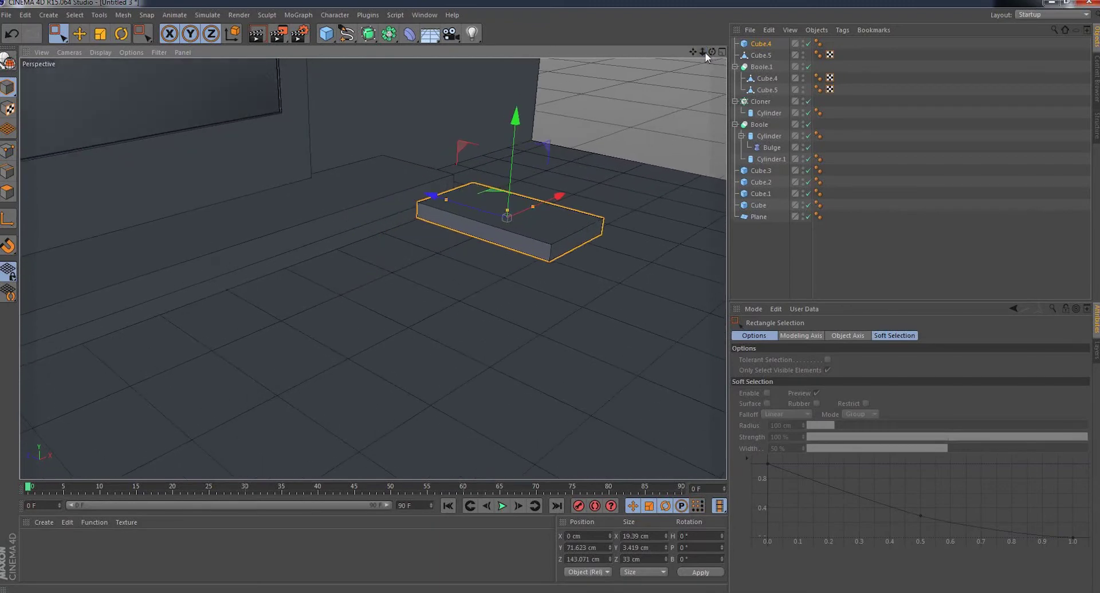
alt+drag(372, 268, 373, 268)
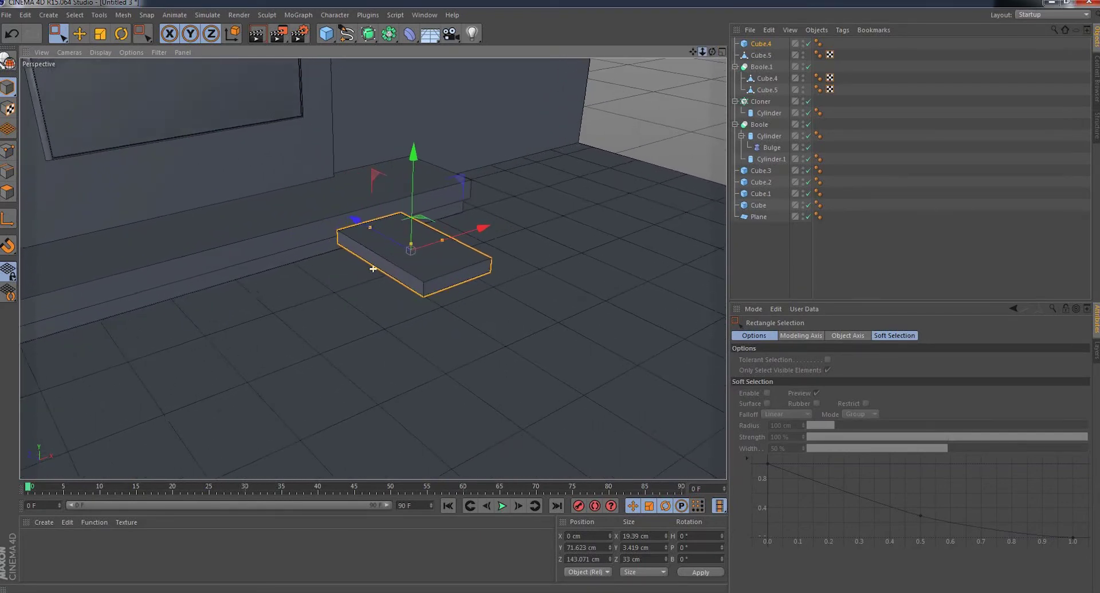
scroll(372, 269, down, 5)
scroll(375, 211, down, 3)
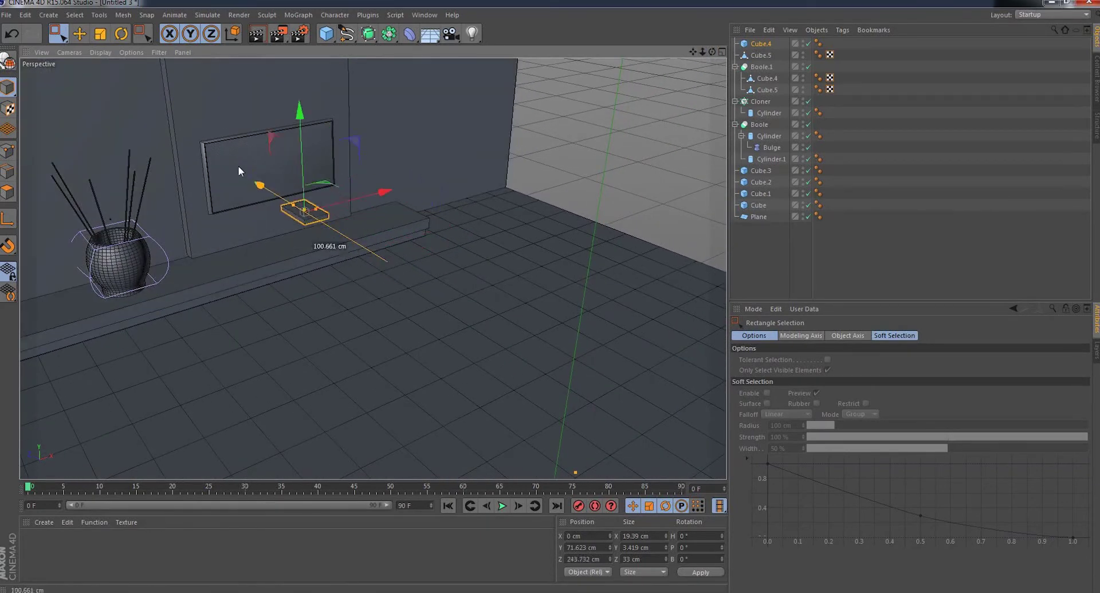
- In the Top view, move the slab along Z toward the wall to about 288.63 cm
drag(227, 161, 224, 163)
click(69, 52)
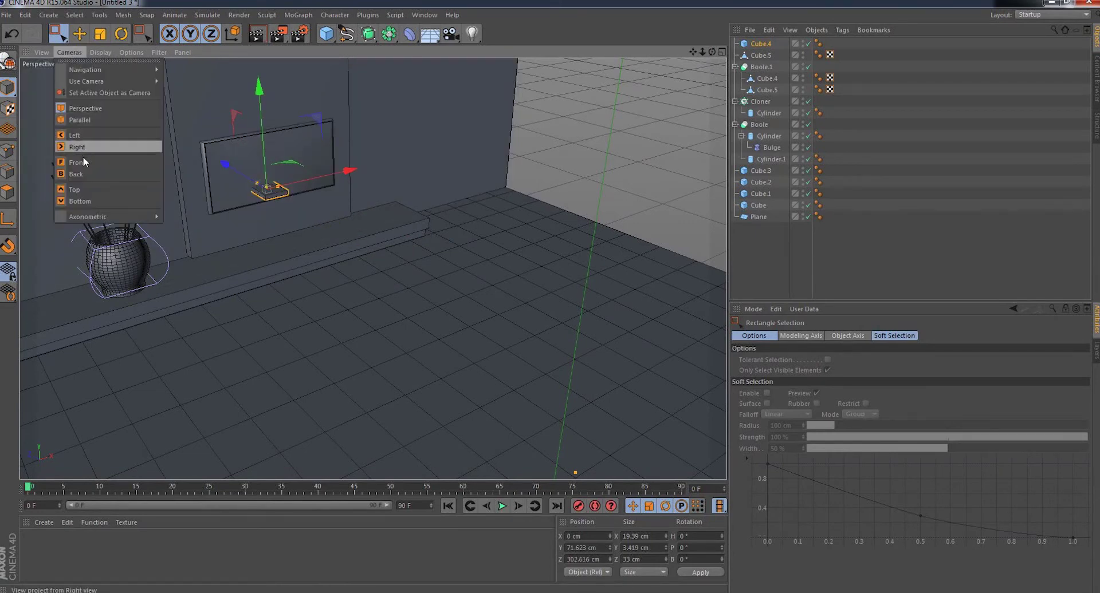
click(87, 190)
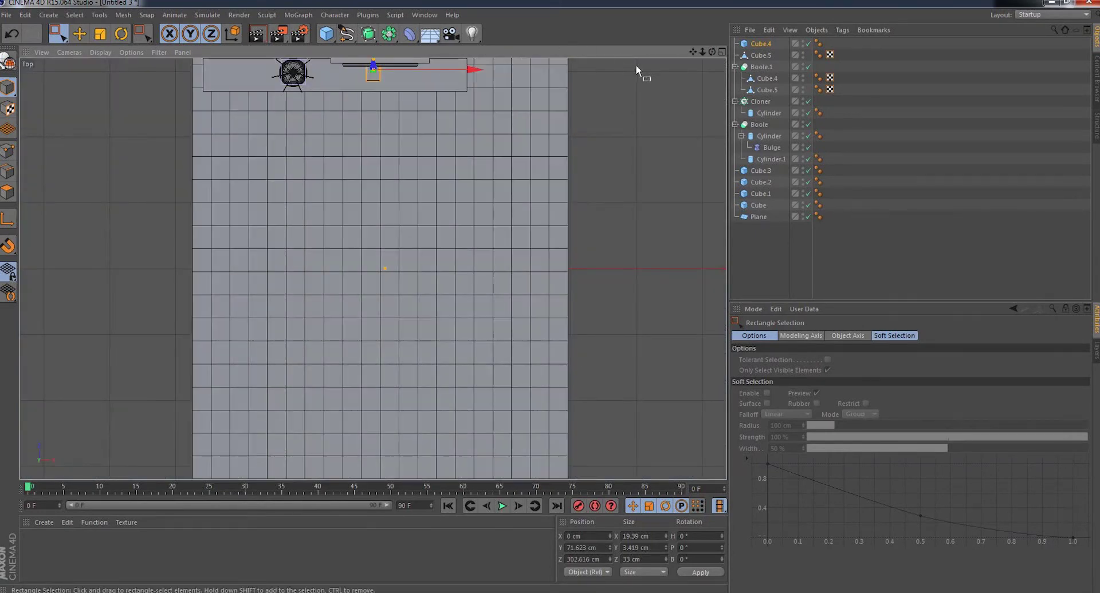
scroll(643, 69, up, 3)
alt+middle_drag(494, 62, 430, 186)
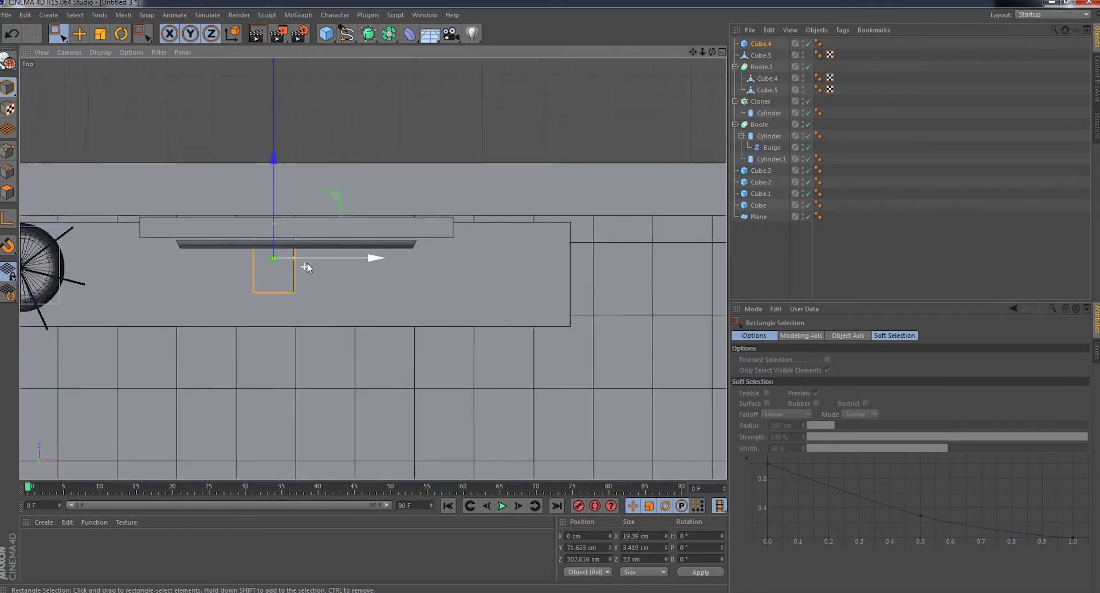
scroll(278, 178, up, 4)
drag(269, 162, 268, 194)
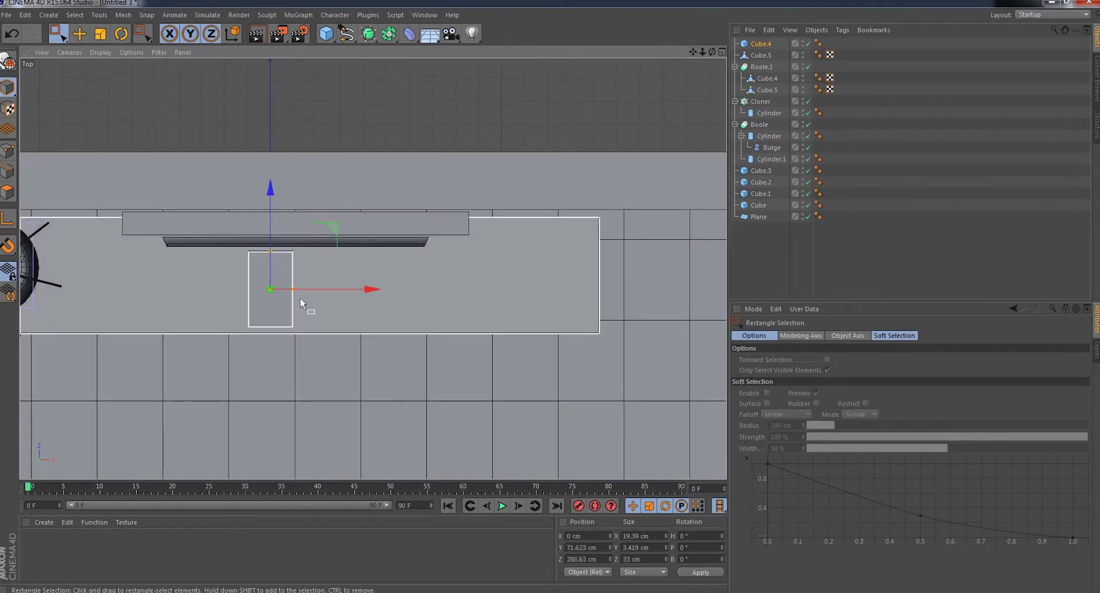
- Back in Perspective, lower the slab to Y 38.276 cm so it rests on the shelf
click(68, 55)
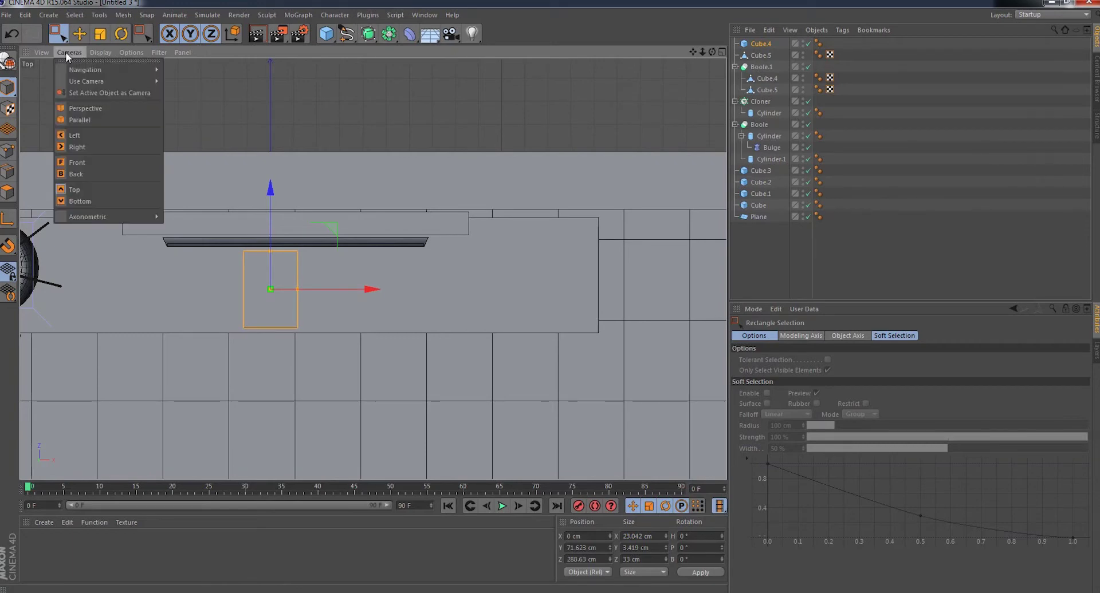
click(84, 109)
alt+drag(338, 252, 493, 145)
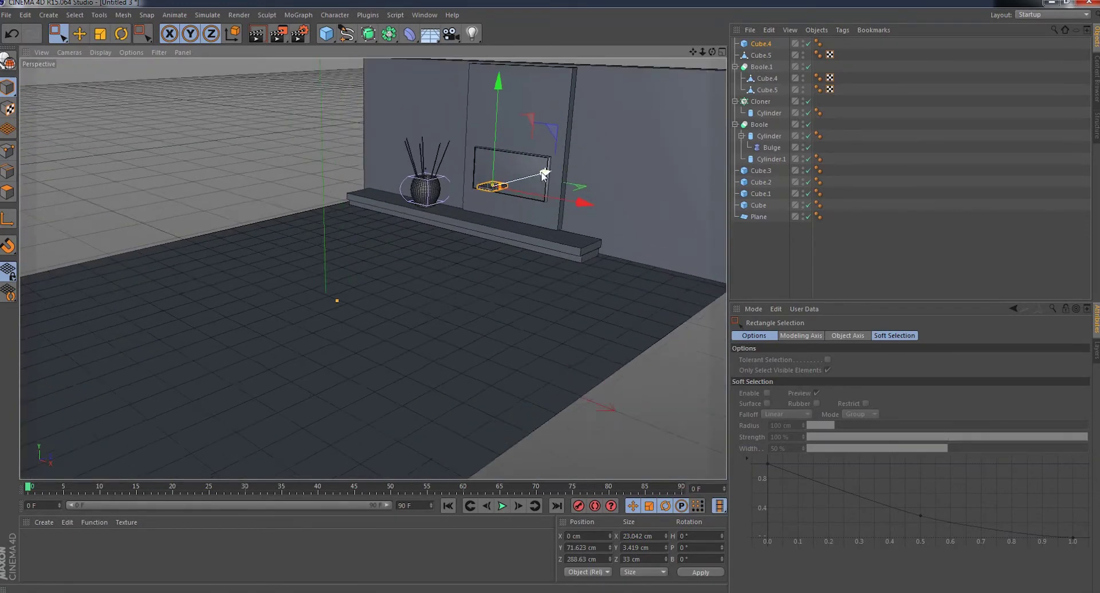
drag(491, 73, 490, 149)
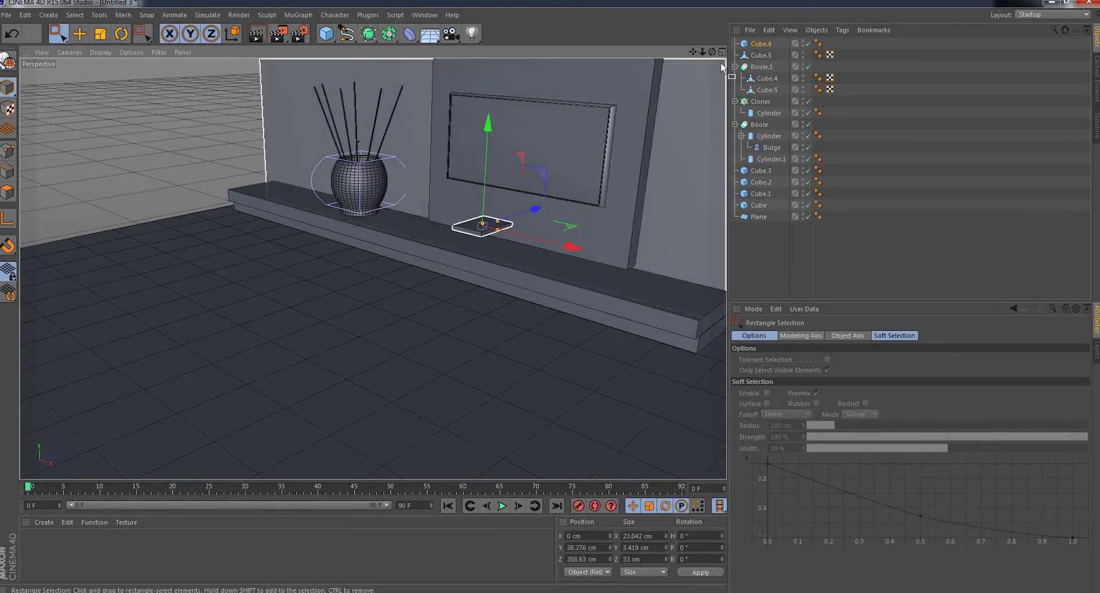
alt+drag(543, 104, 488, 217)
scroll(488, 217, up, 2)
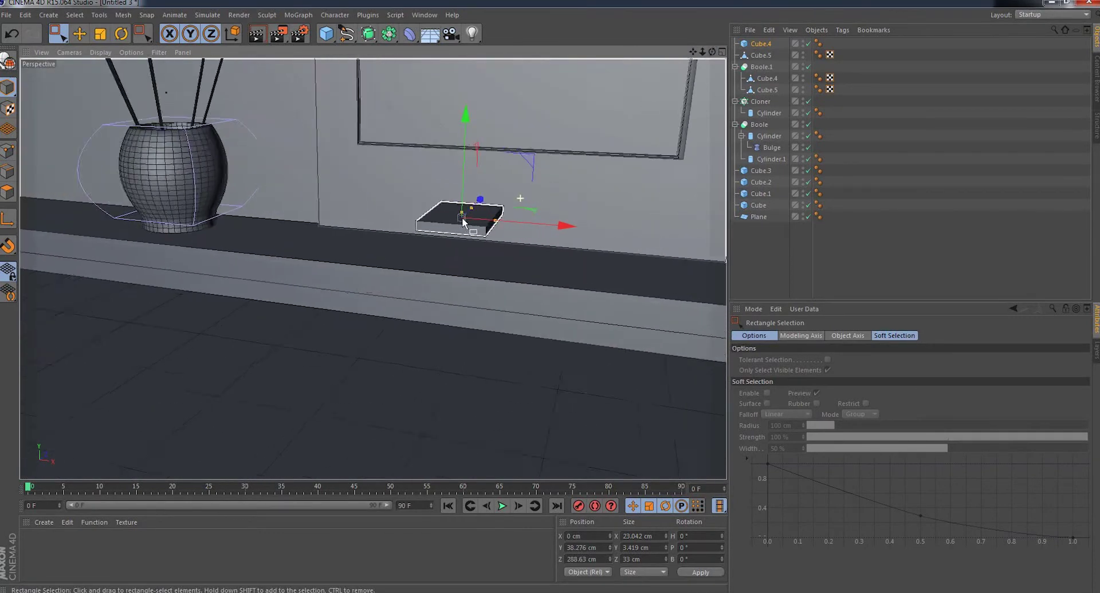
scroll(475, 226, up, 3)
scroll(473, 228, up, 3)
scroll(474, 228, up, 1)
scroll(370, 265, down, 3)
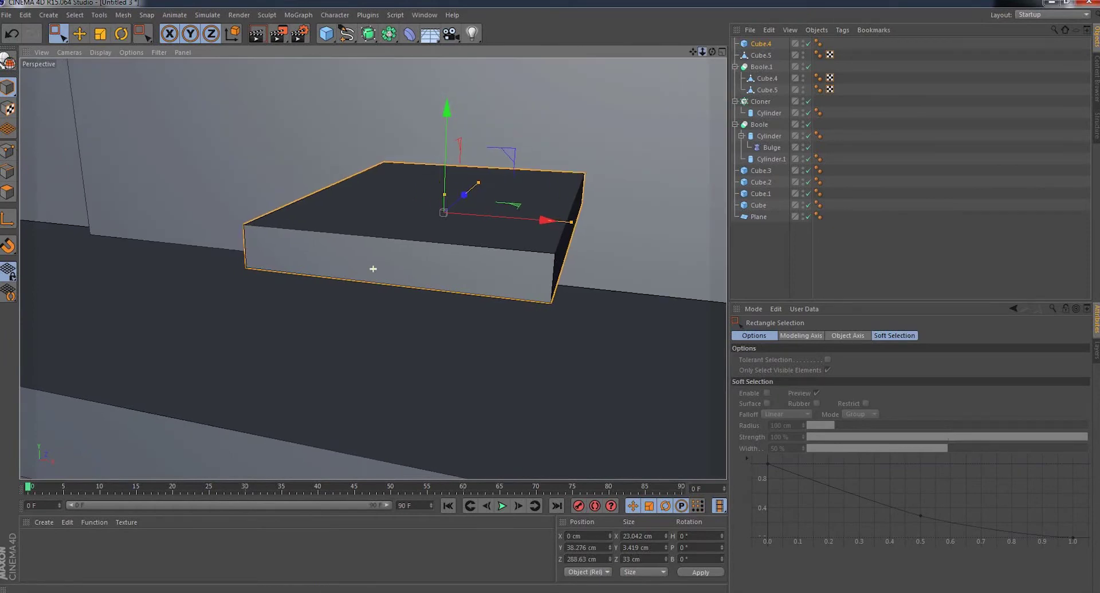
scroll(372, 268, down, 3)
alt+drag(373, 268, 376, 268)
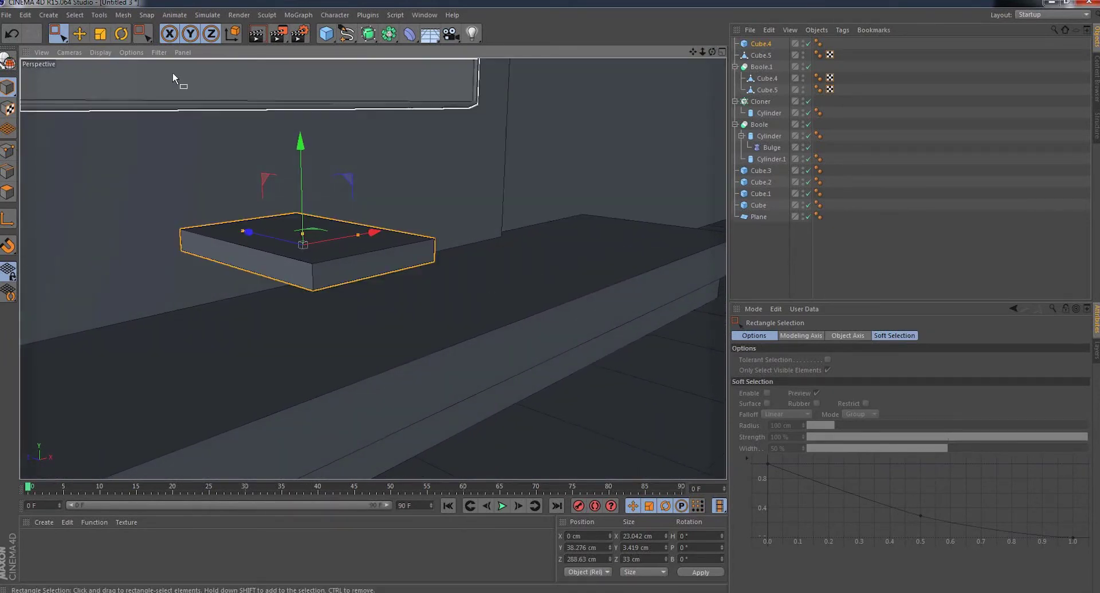
- Duplicate the flat box as Cube.6 and raise it onto the first slab
click(125, 40)
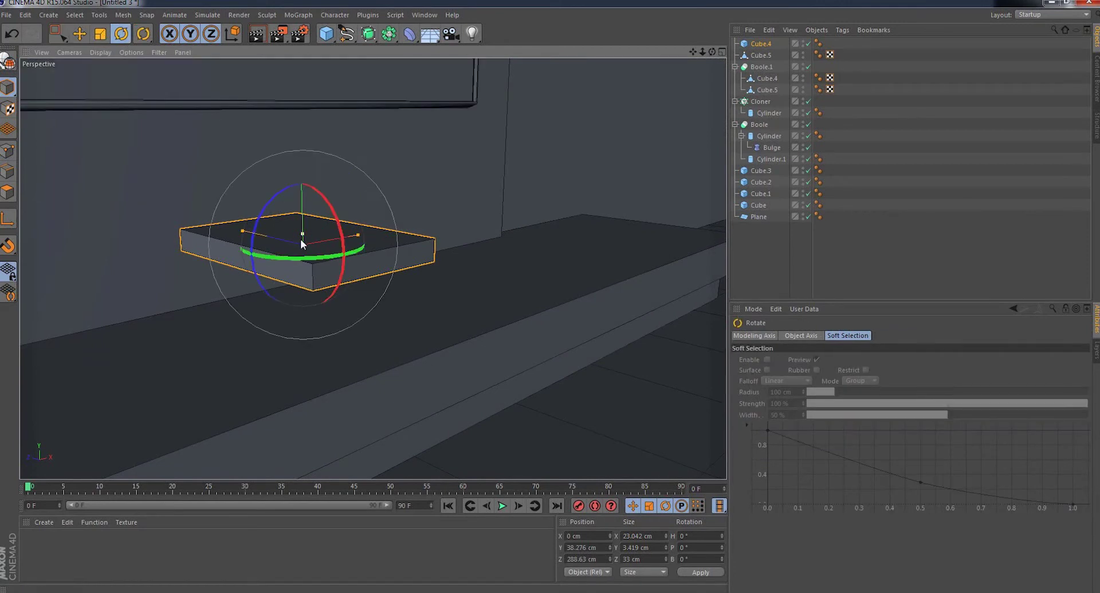
click(57, 34)
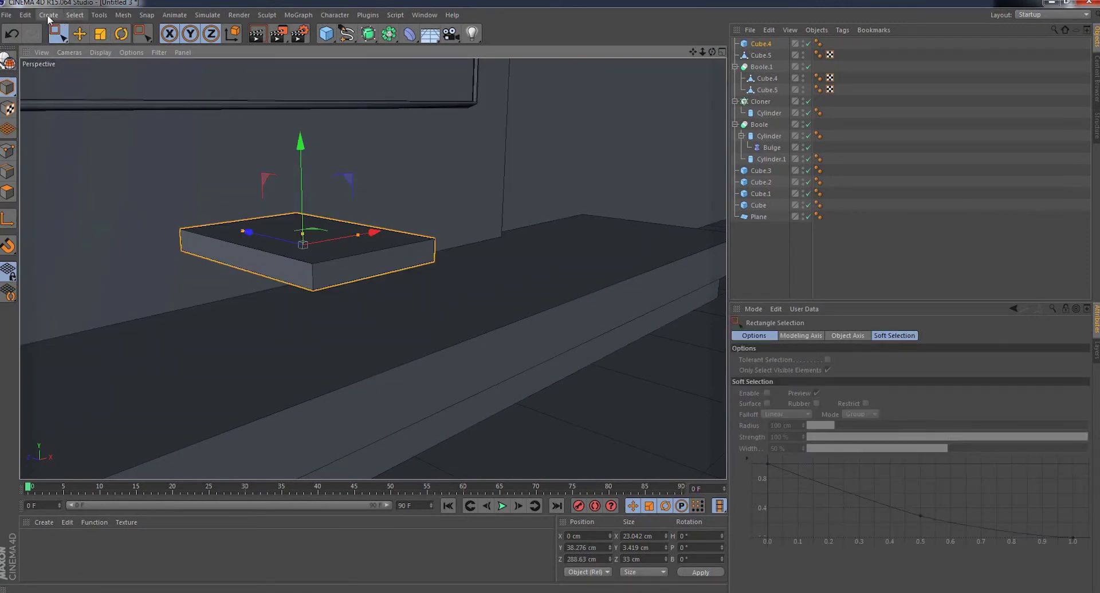
click(41, 15)
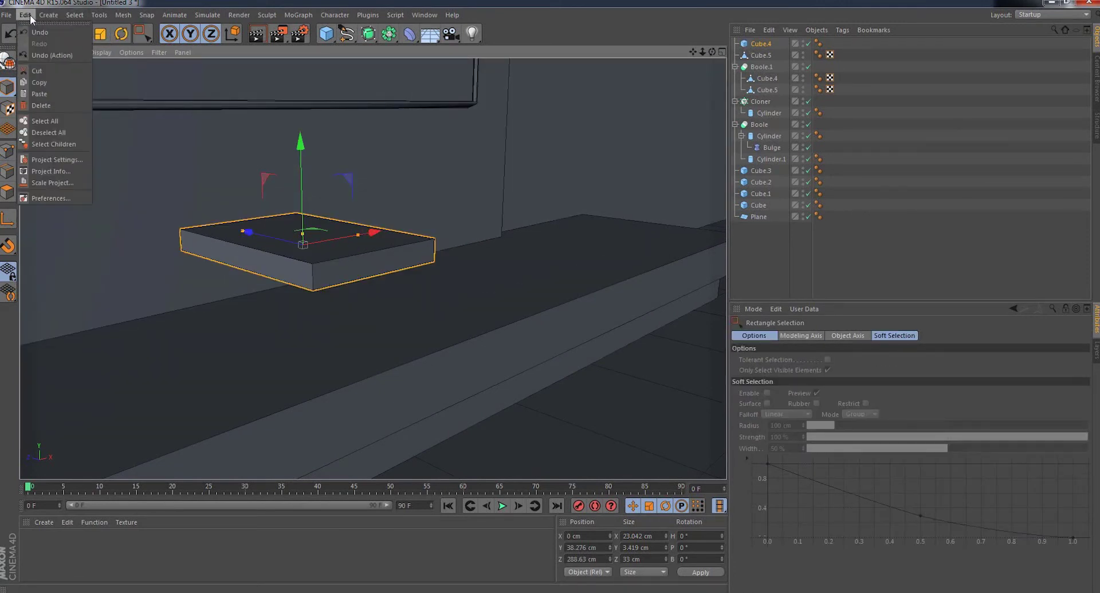
click(46, 85)
click(26, 15)
click(40, 94)
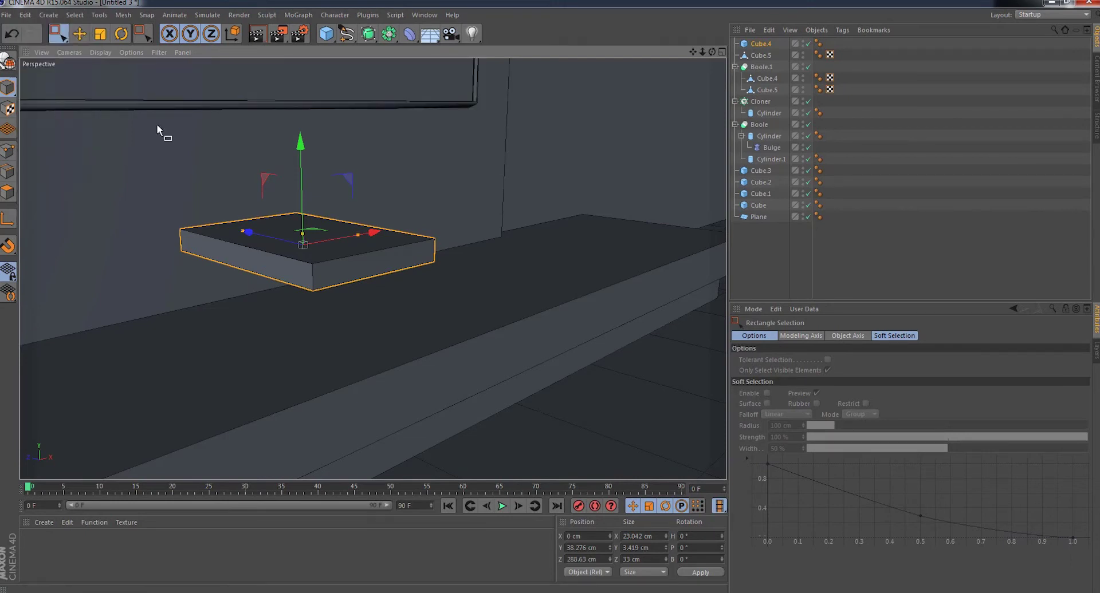
drag(300, 147, 302, 126)
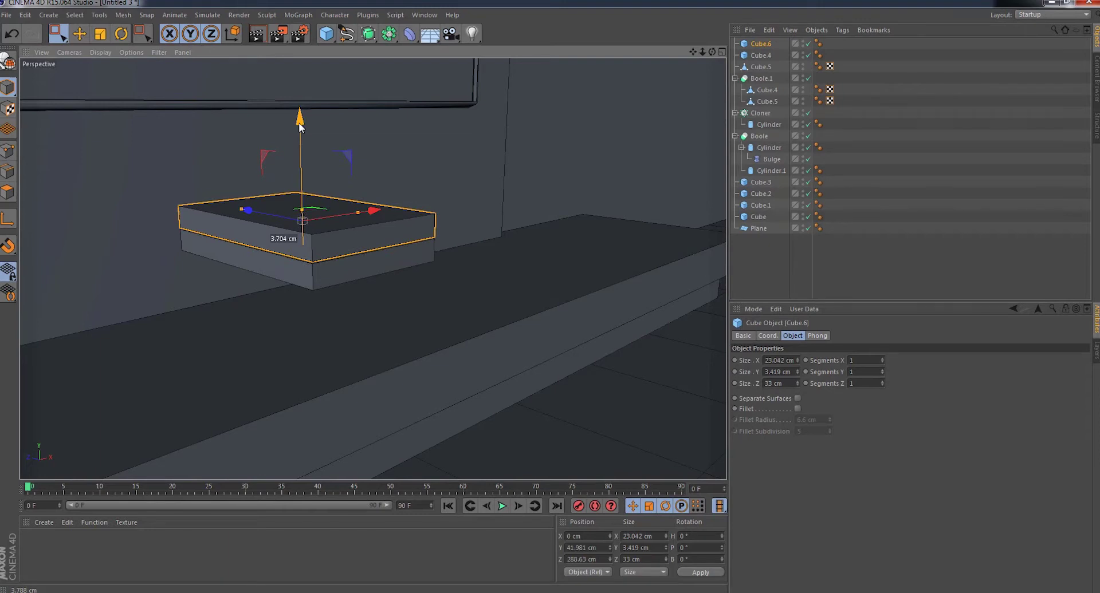
key(r)
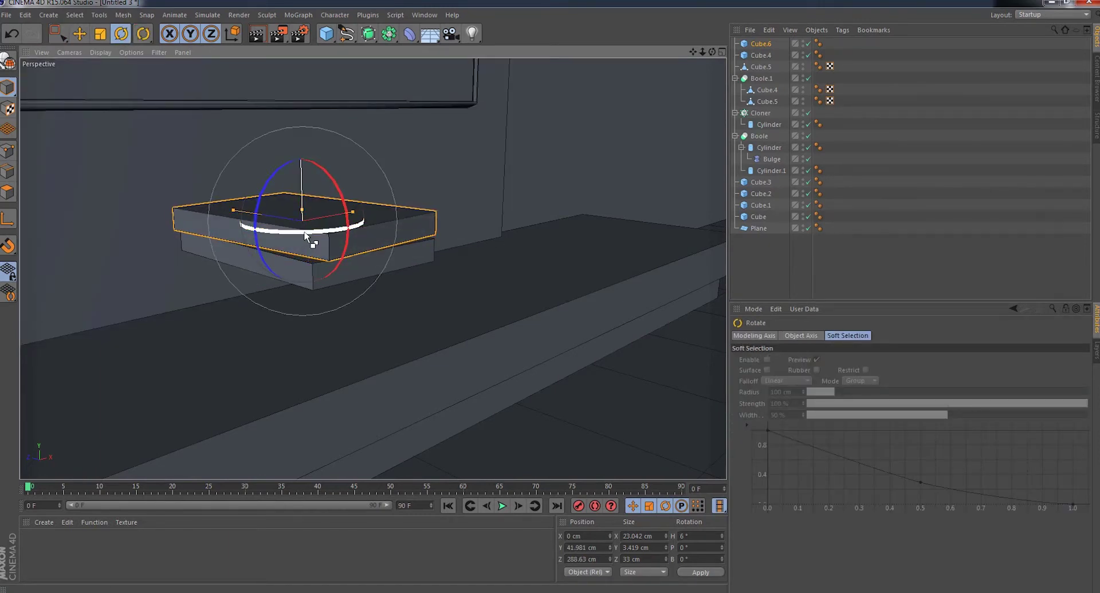
- Paste a third slab, Cube.7, on top of the stack and twist it about 7 degrees
click(11, 16)
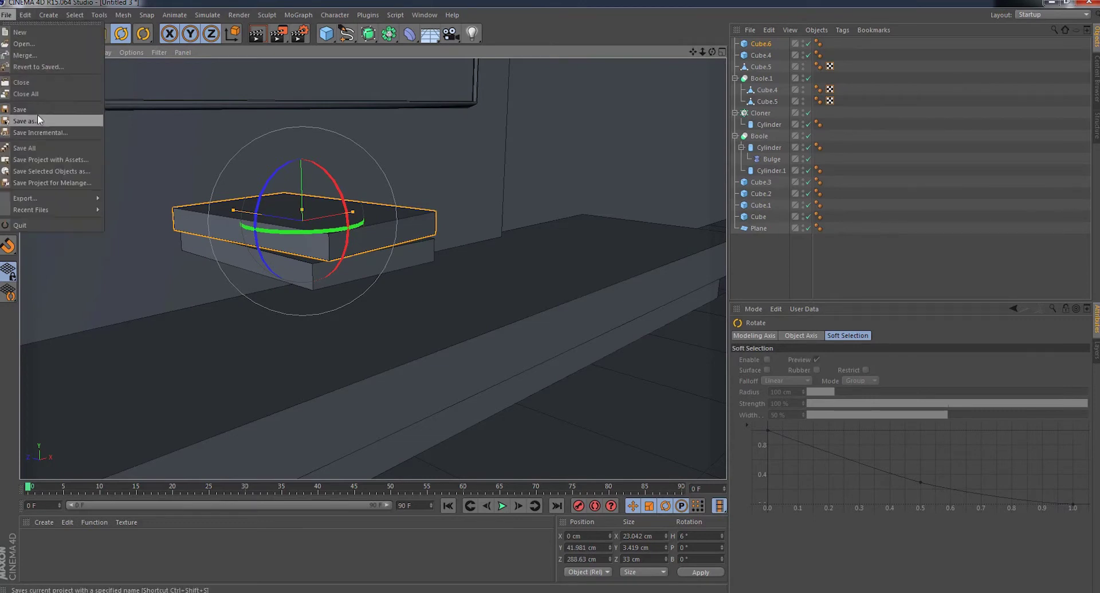
click(36, 84)
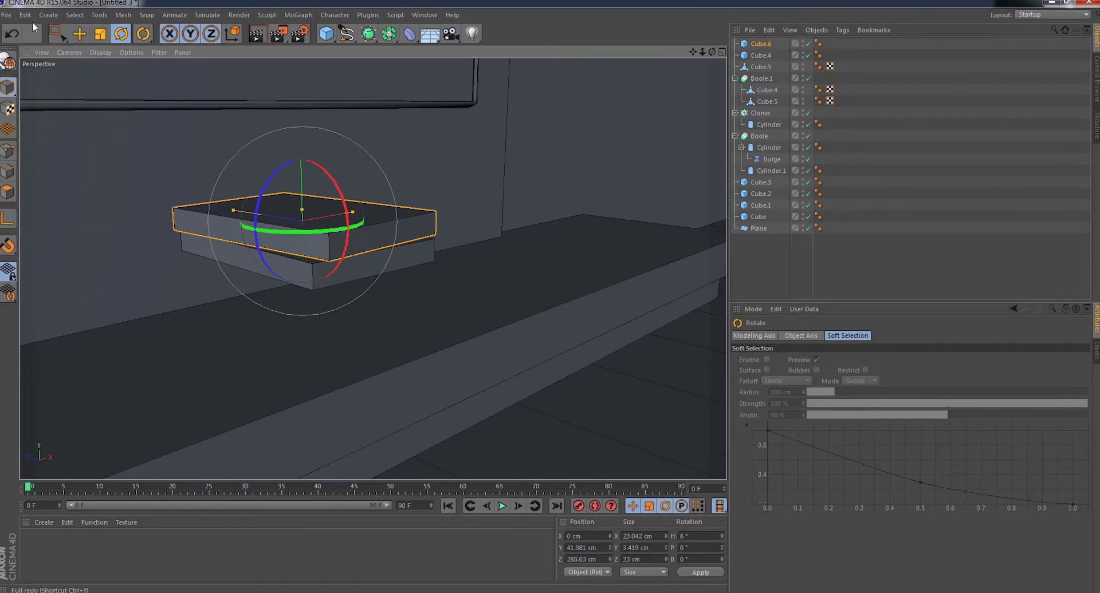
click(25, 15)
click(39, 93)
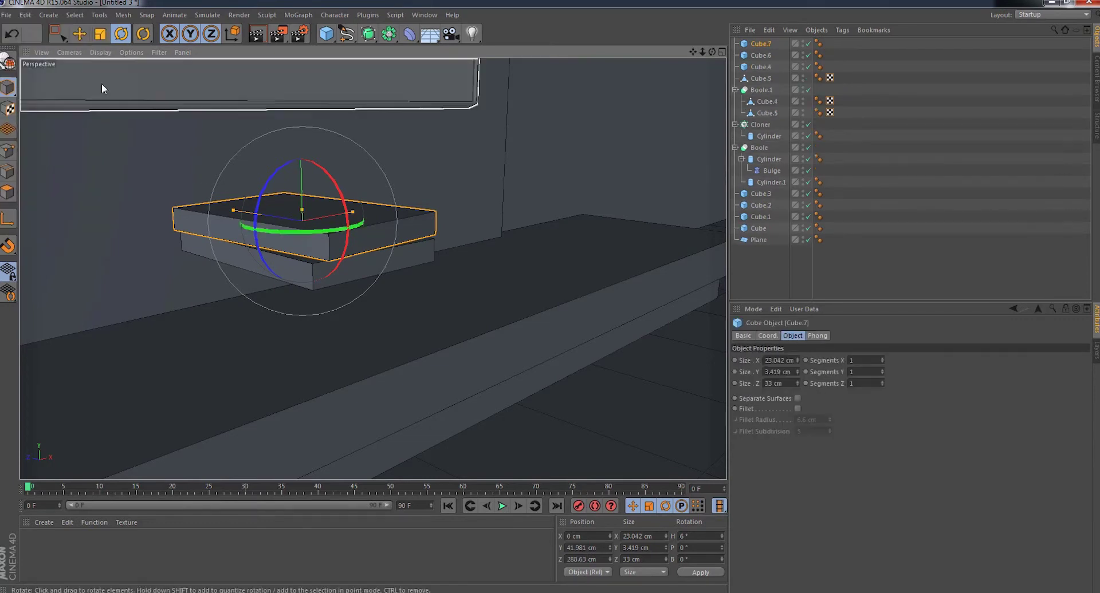
drag(57, 33, 68, 57)
drag(299, 123, 302, 101)
key(r)
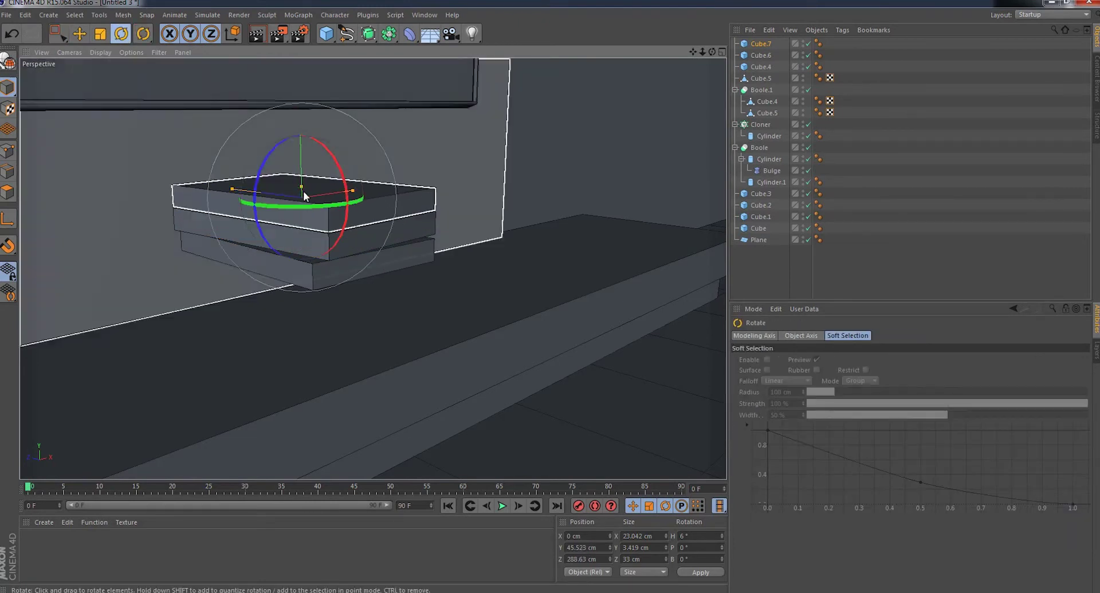
drag(275, 206, 321, 205)
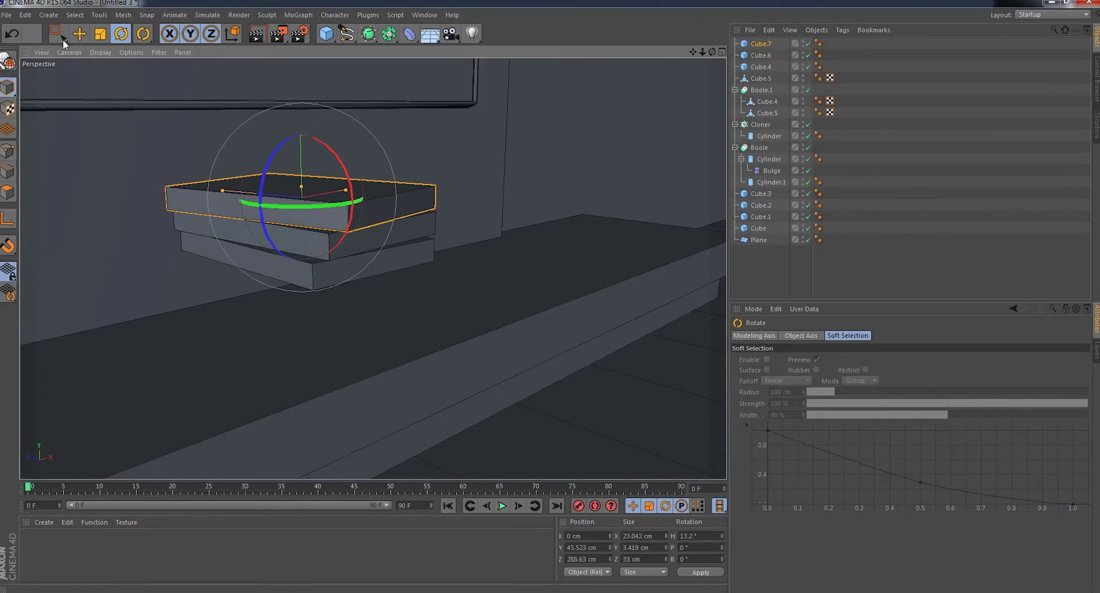
click(58, 34)
- Select all three slabs and move the stack onto the shelf at X 101.46 cm
click(761, 67)
ctrl+click(760, 78)
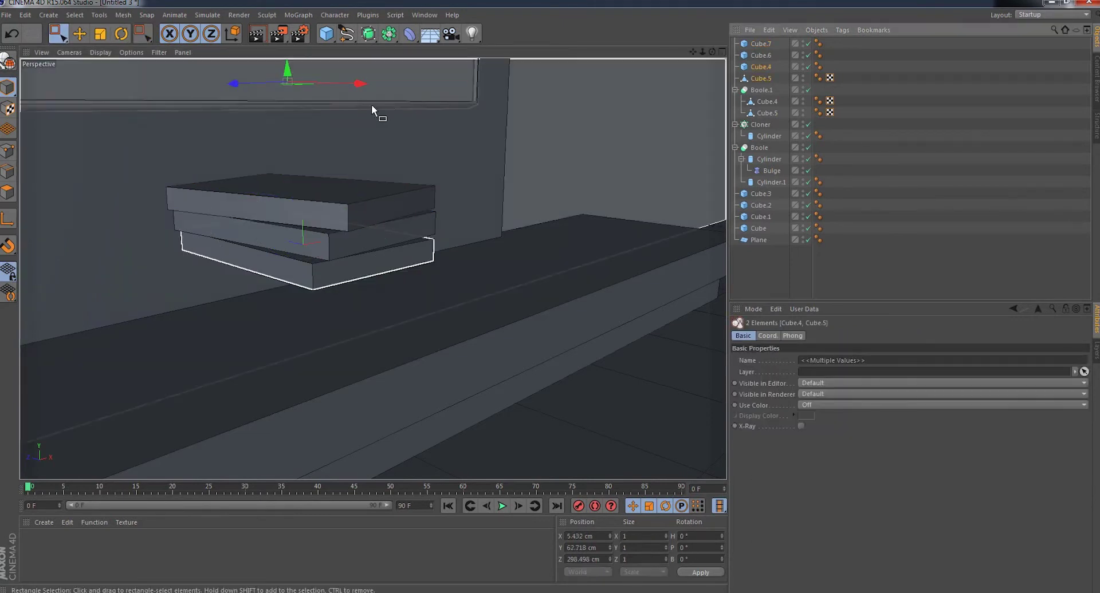
key(e)
shift+click(760, 44)
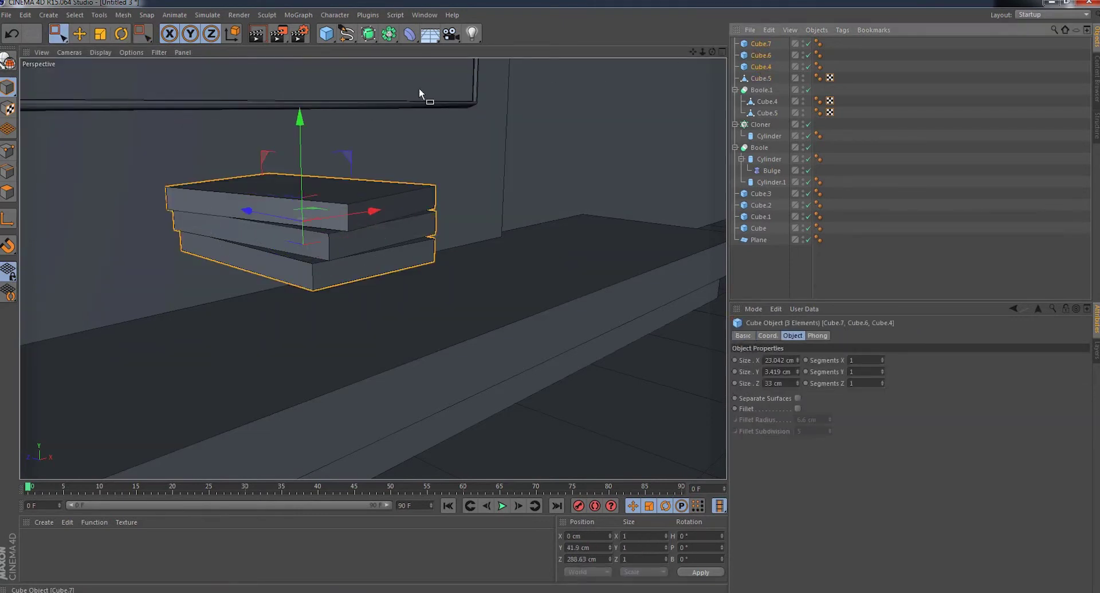
drag(304, 114, 300, 205)
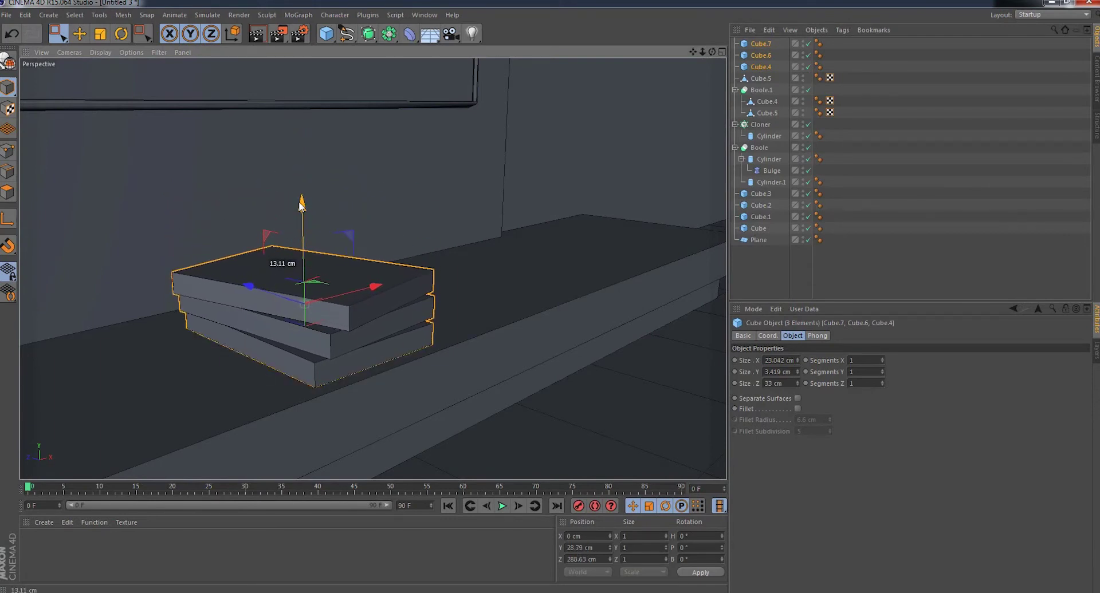
drag(378, 286, 657, 212)
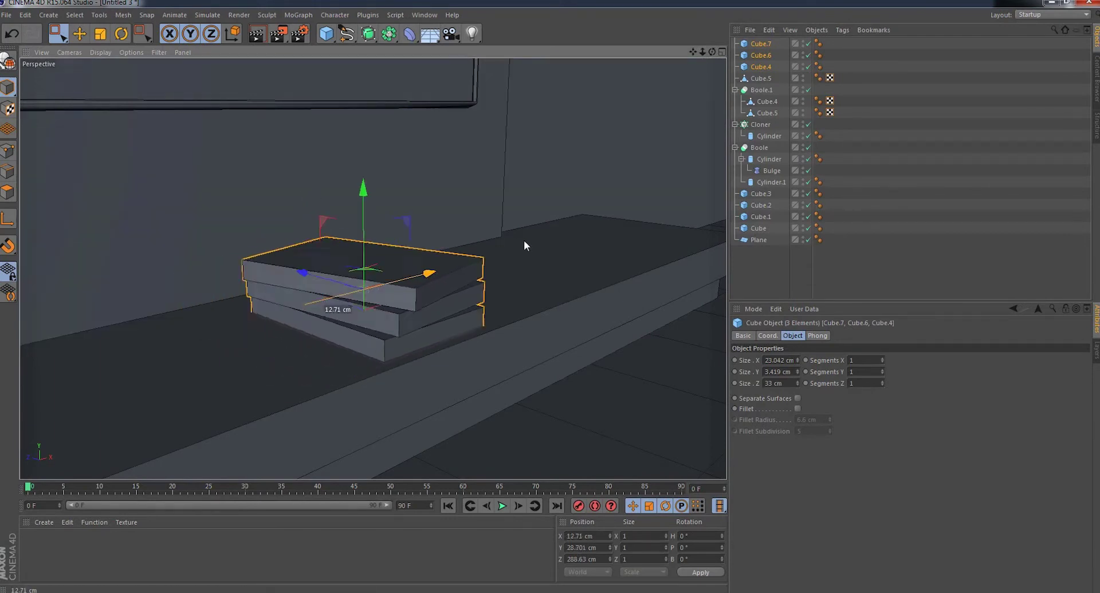
scroll(373, 268, down, 3)
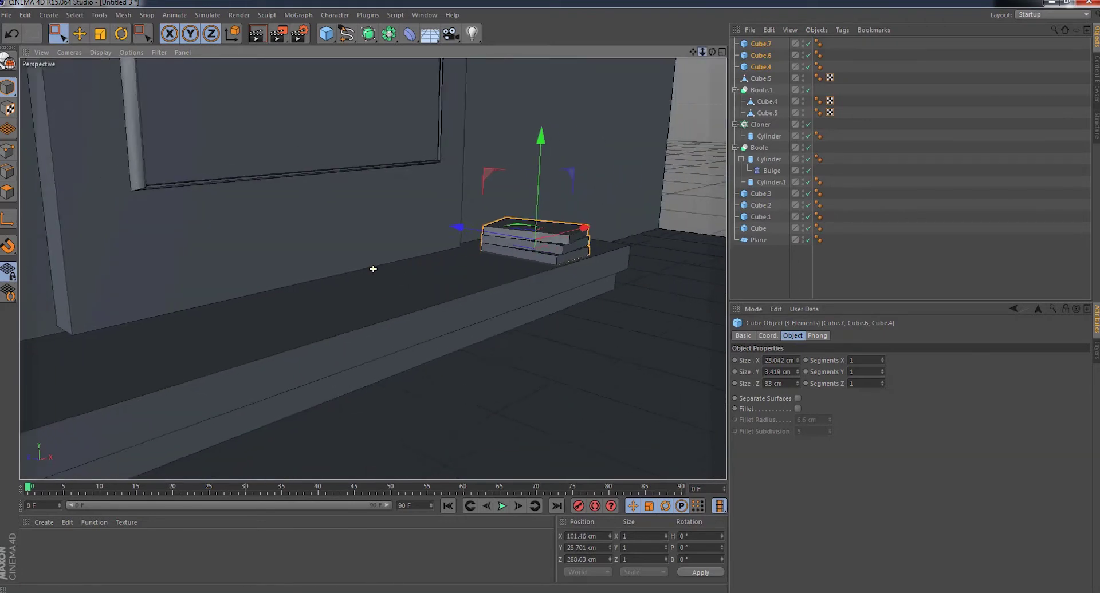
scroll(372, 268, down, 3)
scroll(373, 268, down, 2)
- Turn the book stack about 19° and nudge it forward on the shelf
key(r)
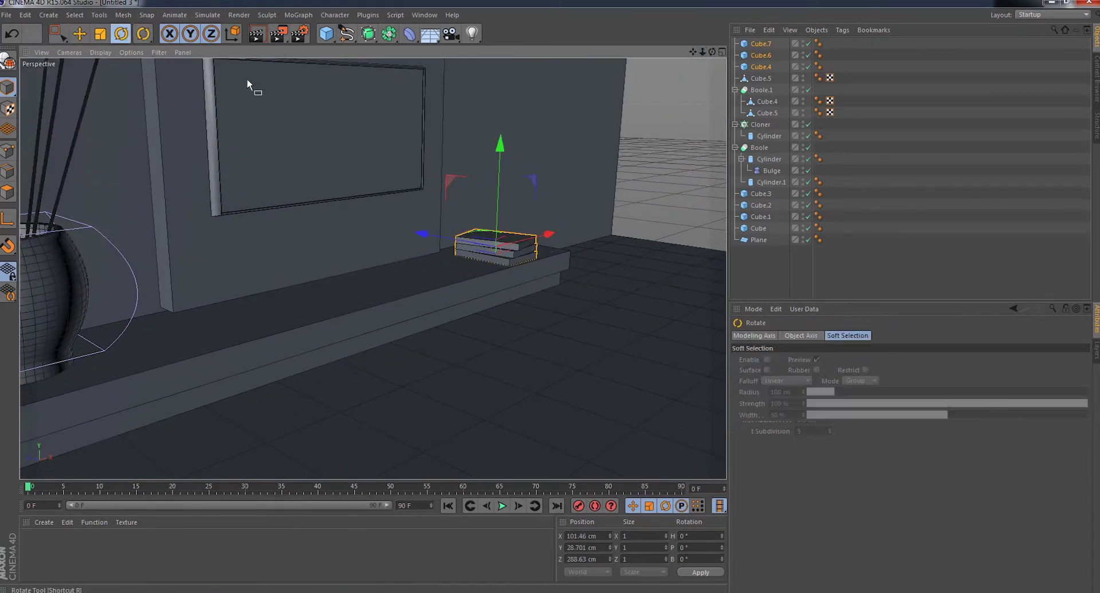
drag(520, 261, 547, 264)
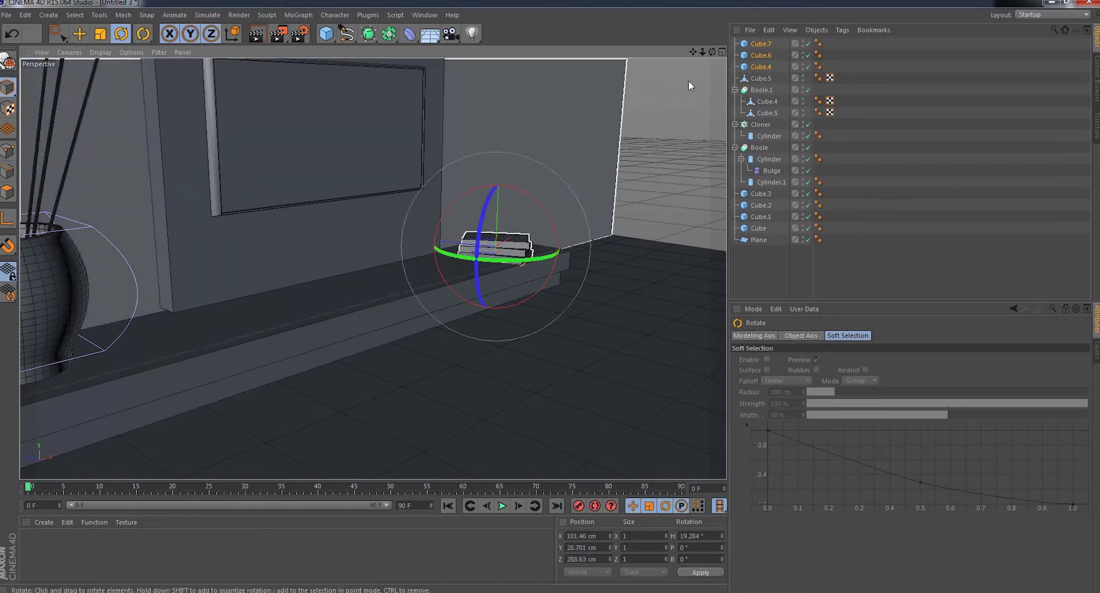
key(0)
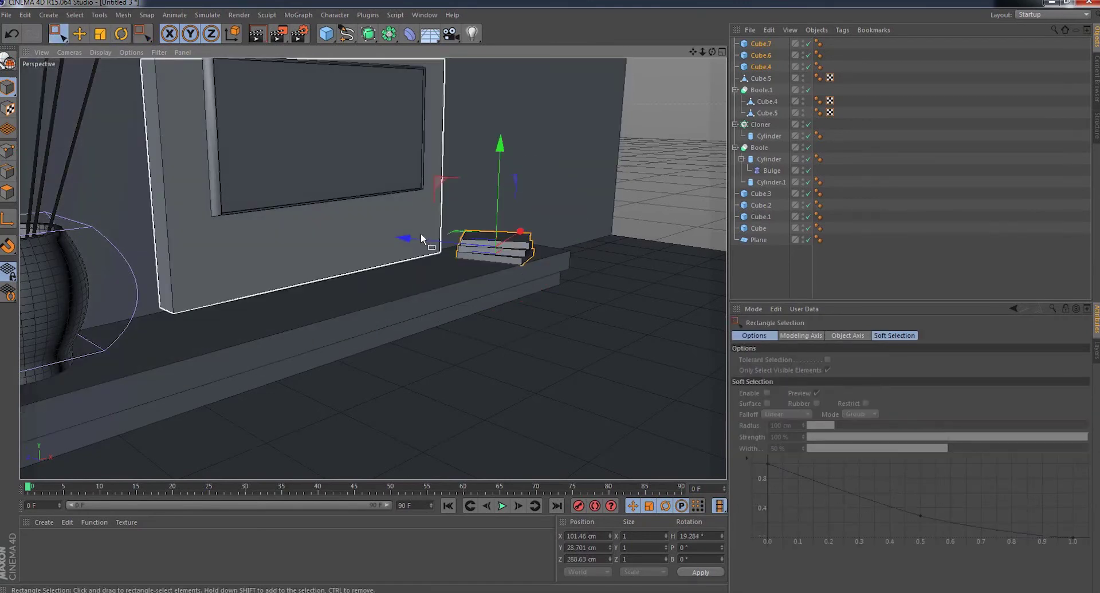
click(430, 243)
click(764, 46)
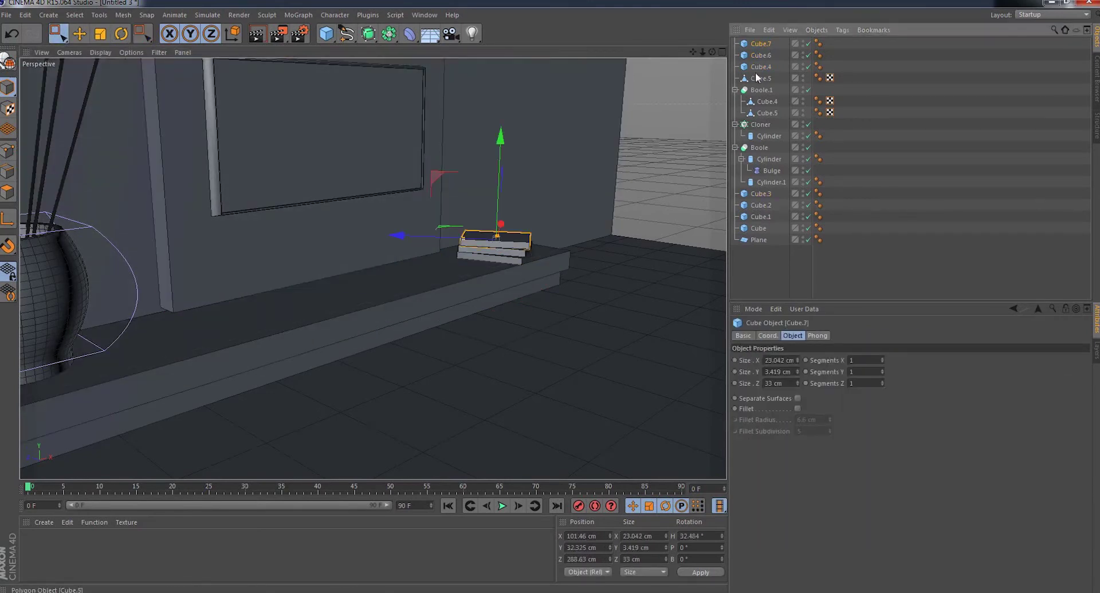
drag(426, 237, 418, 237)
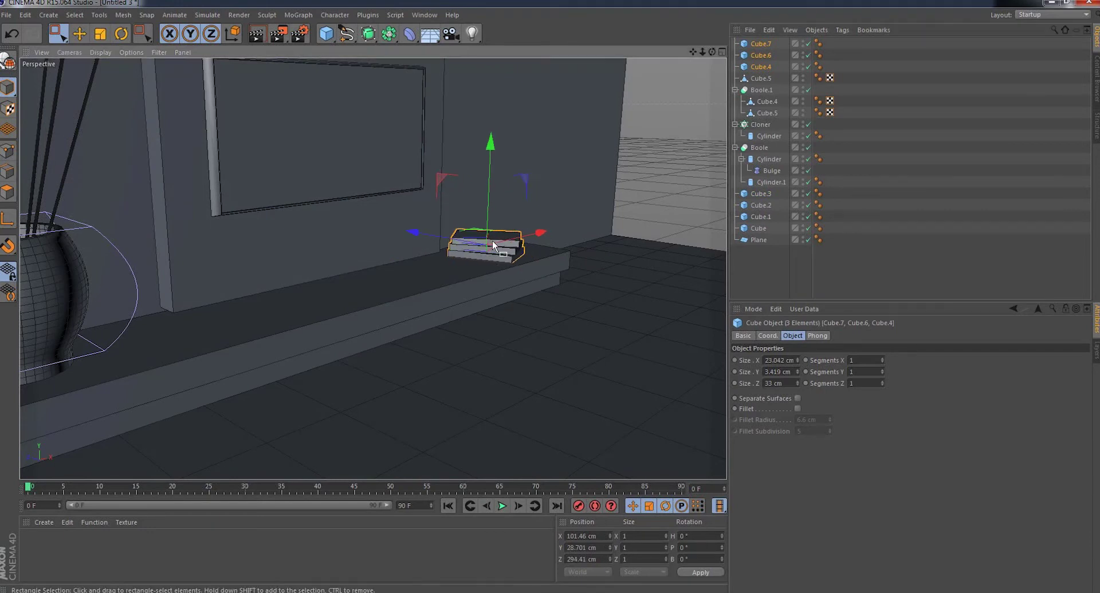
- Zoom out and orbit the viewport to see the vase, frame and whole wall
scroll(493, 245, up, 3)
scroll(482, 236, up, 3)
scroll(483, 236, up, 2)
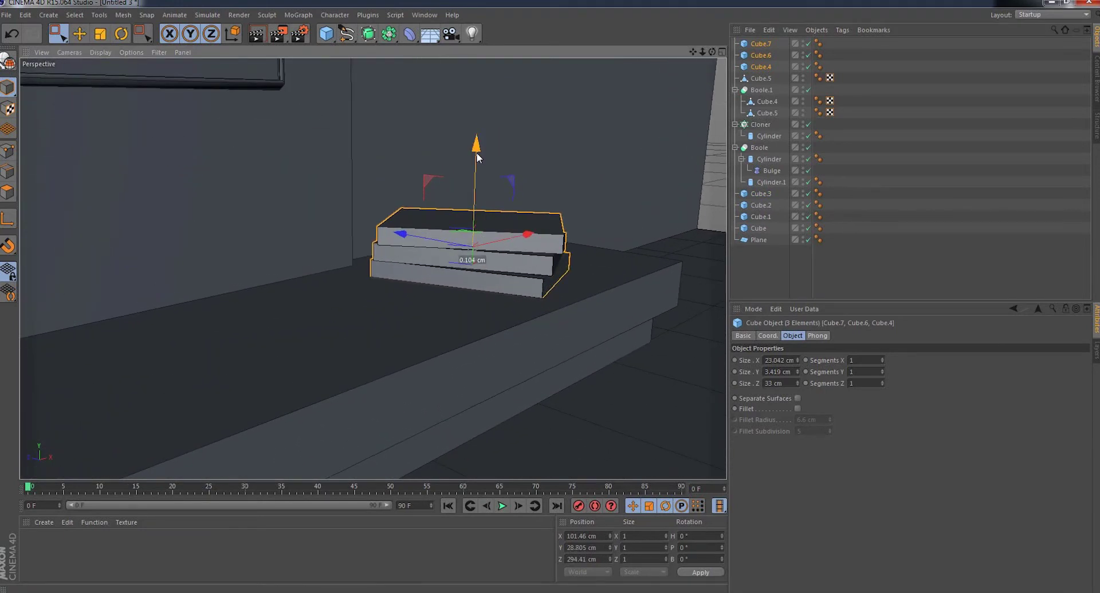
drag(712, 52, 713, 53)
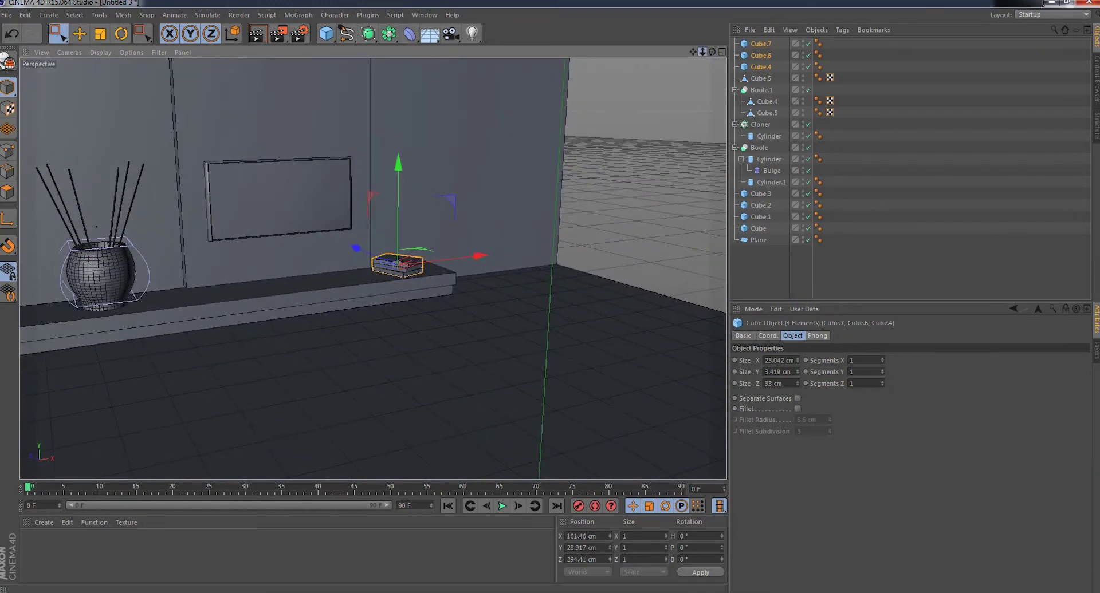
drag(713, 52, 714, 53)
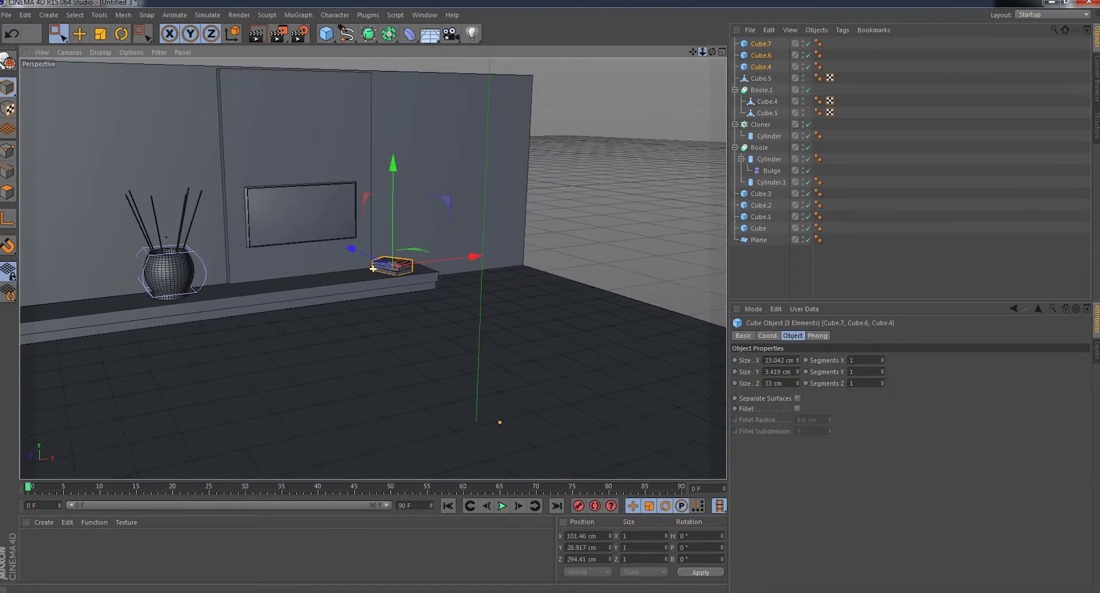
drag(373, 269, 687, 60)
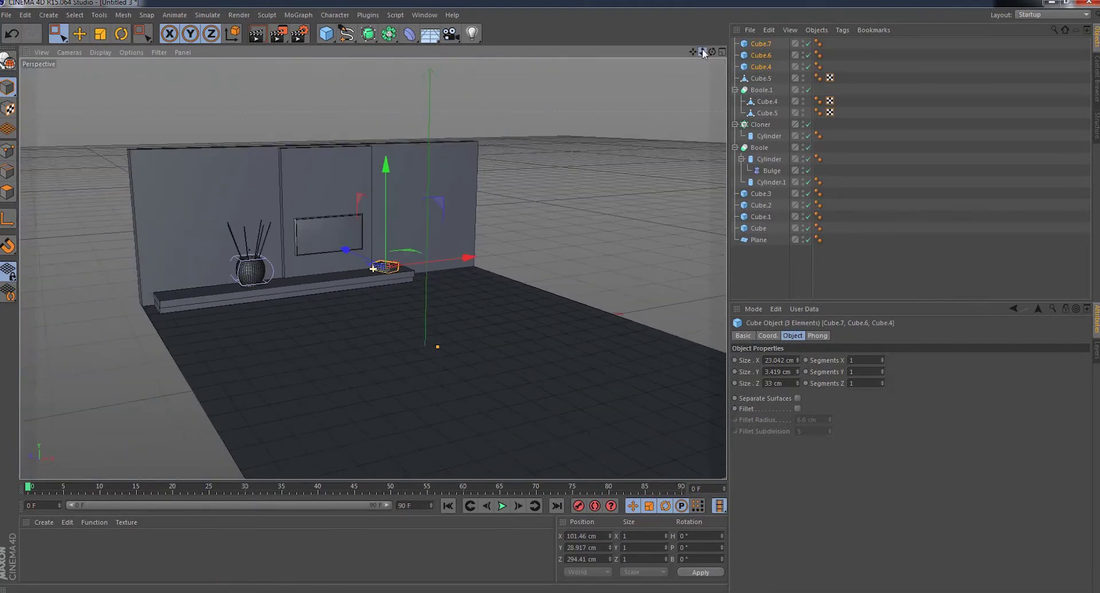
- Set the back wall's Size X to 650 cm and shift it right along X
click(457, 187)
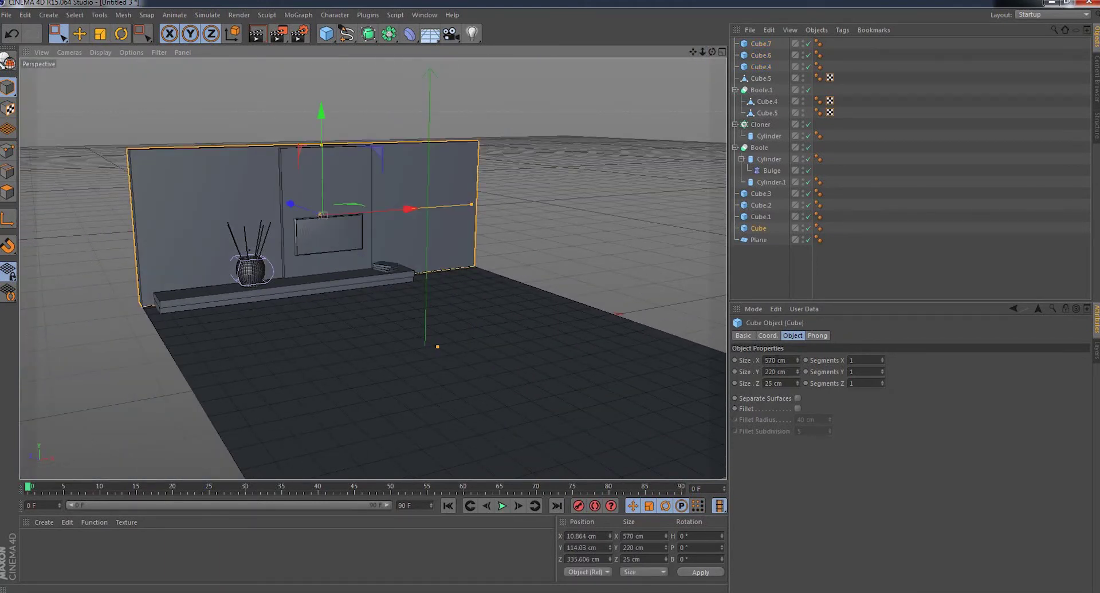
click(773, 360)
text(65)
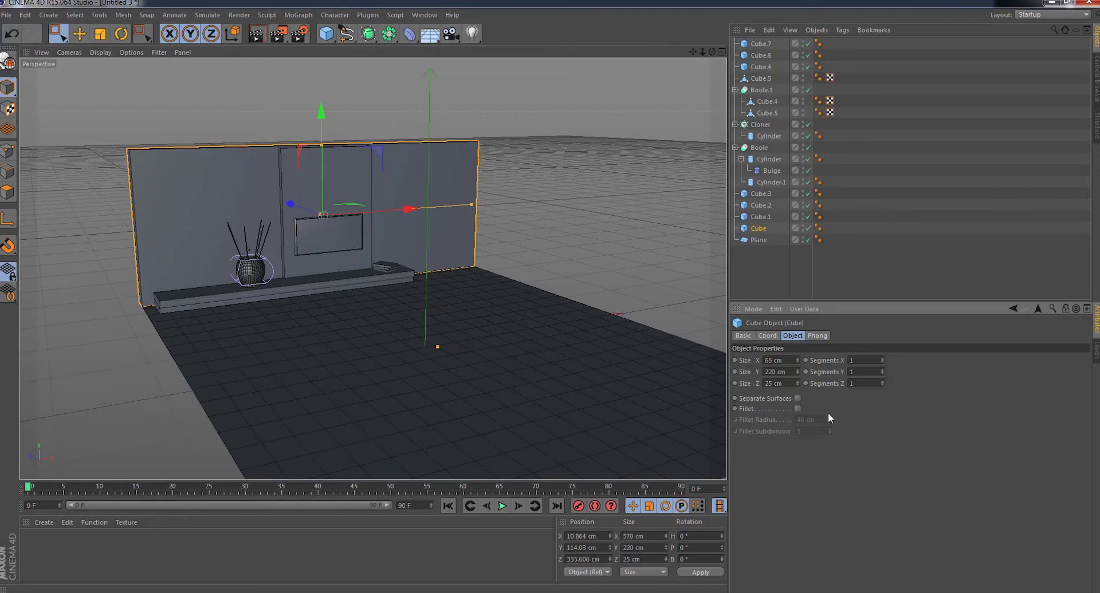
text(0)
key(Return)
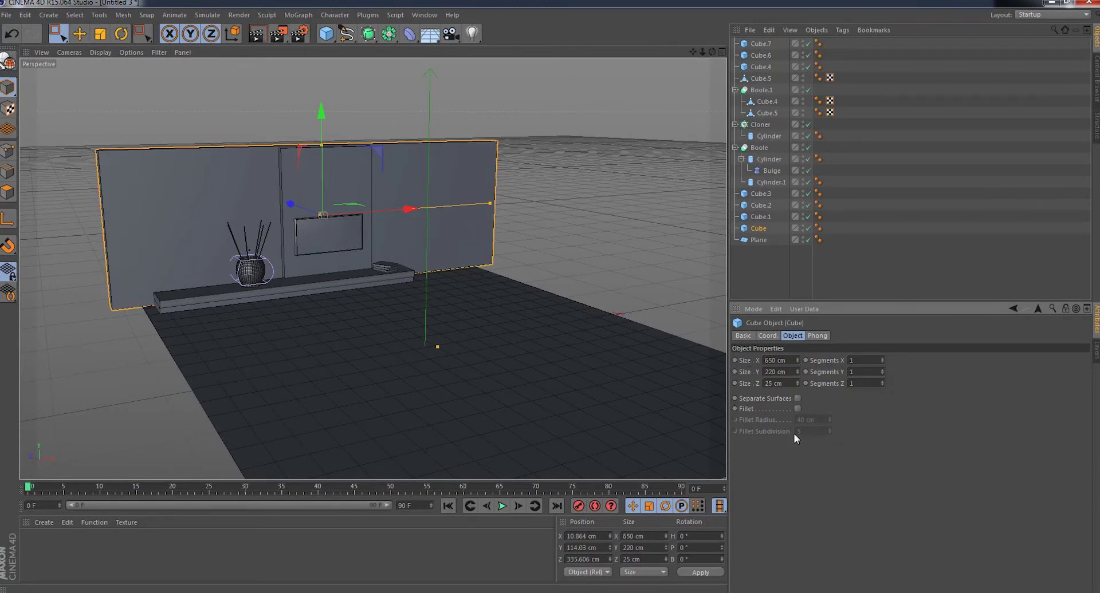
drag(415, 214, 424, 208)
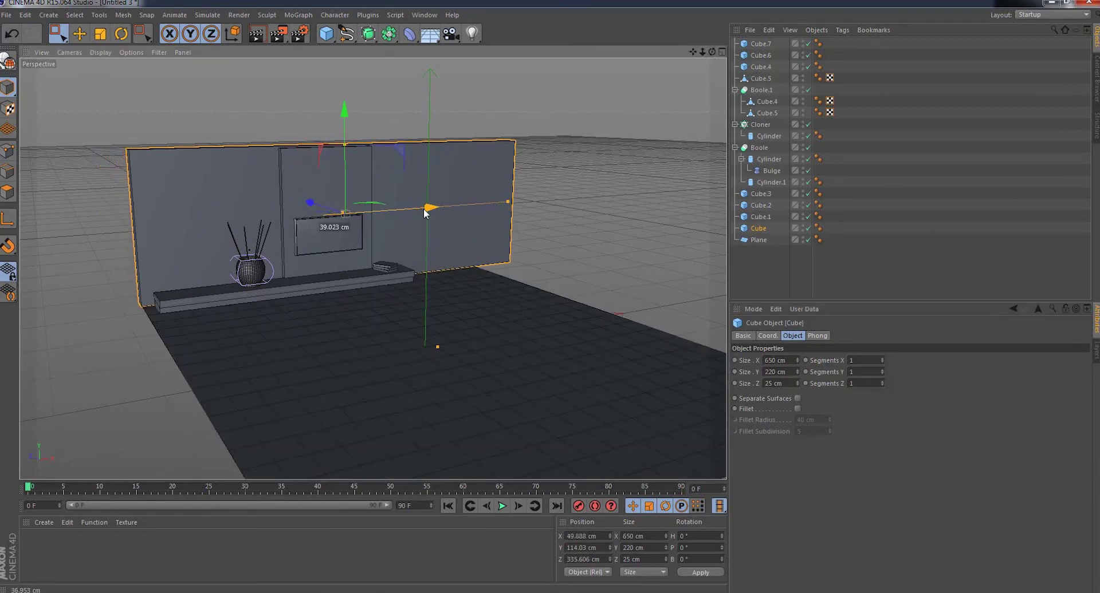
- Widen the floor plane from 570 to 650 cm, move it to X 48.111 cm, and reselect the wall
click(578, 377)
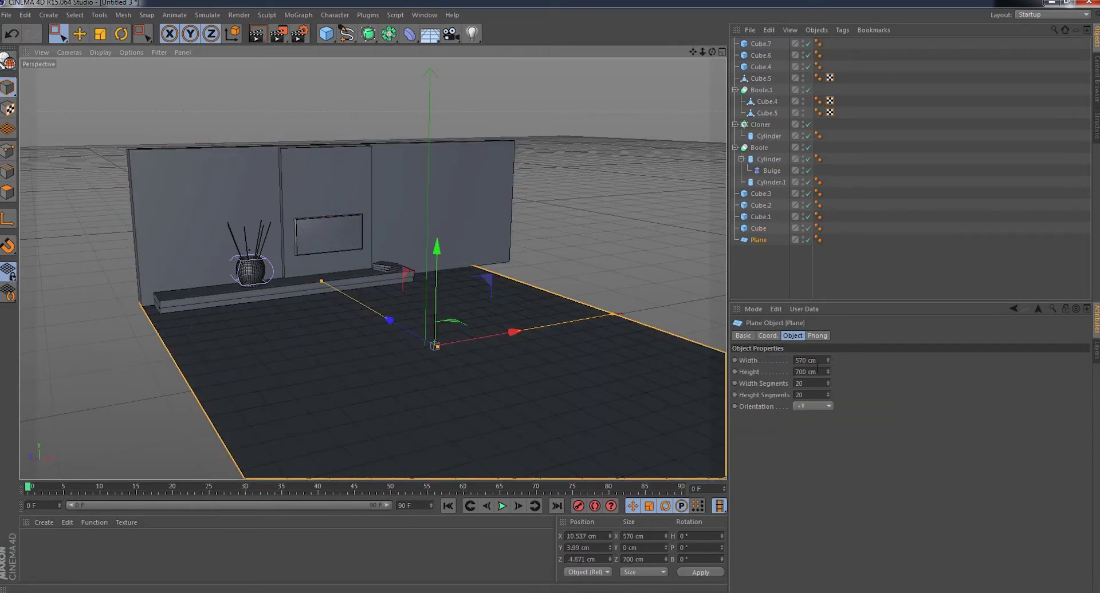
double_click(801, 360)
text(650)
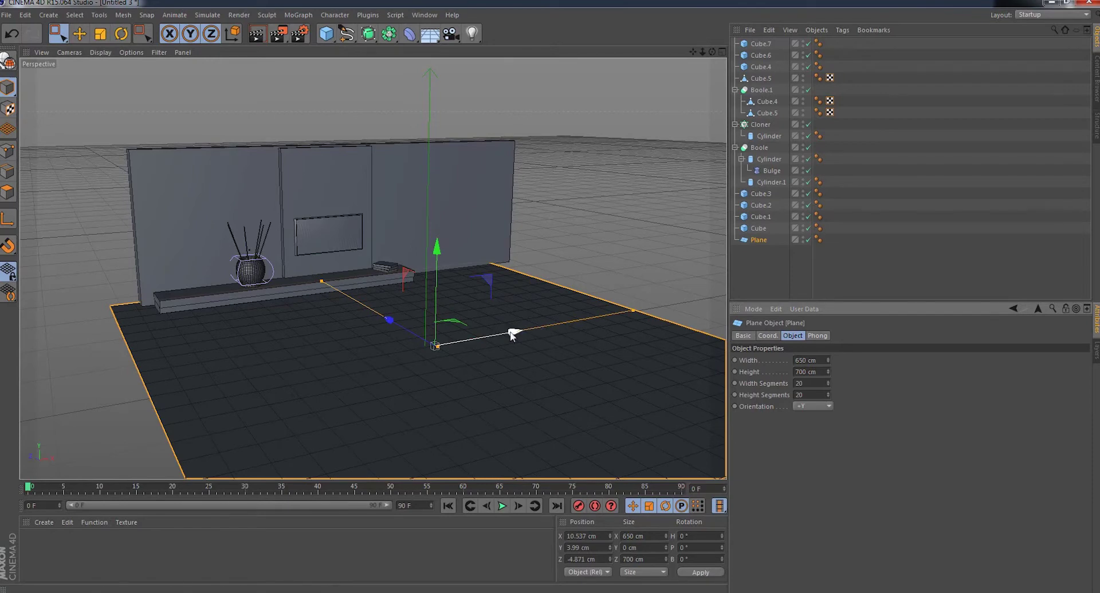
drag(512, 335, 529, 334)
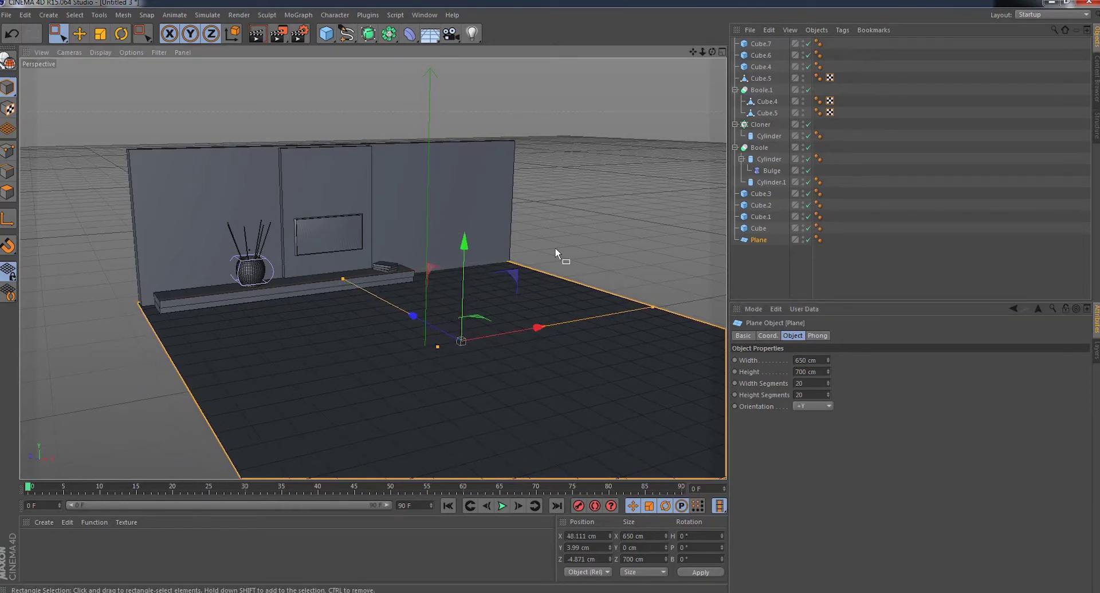
scroll(485, 232, up, 5)
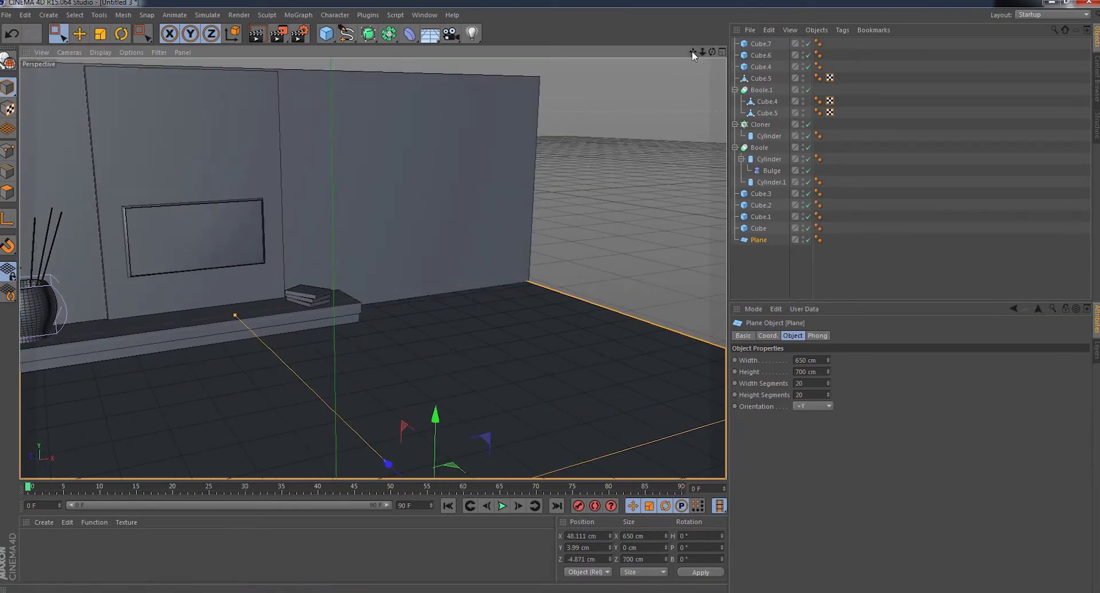
click(458, 112)
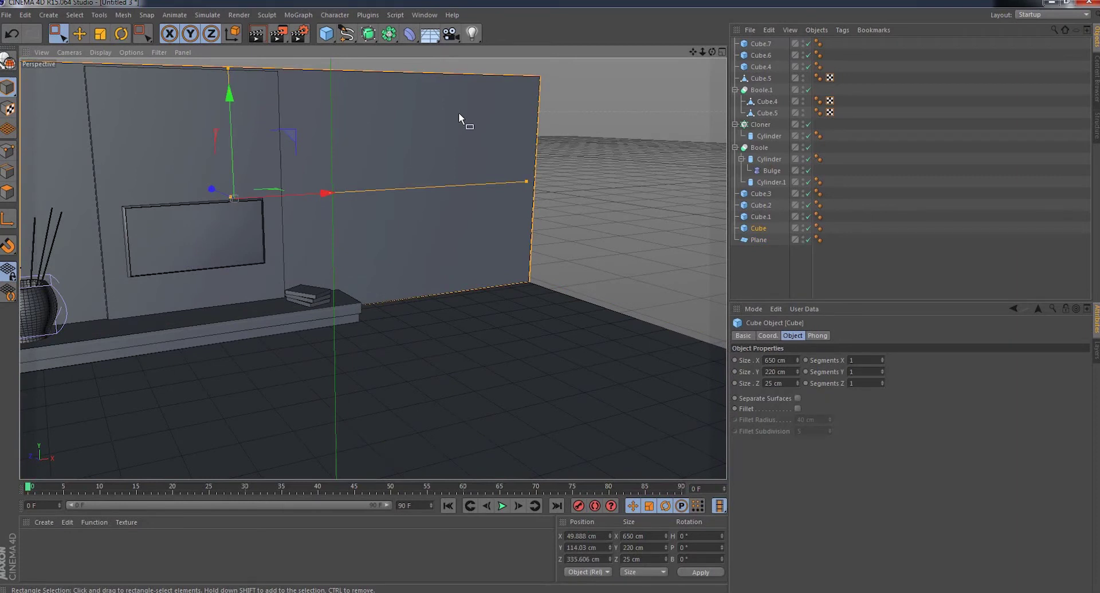
click(25, 15)
- Paste a copy of the back wall and scale it down to about 60 × 80 cm
click(42, 85)
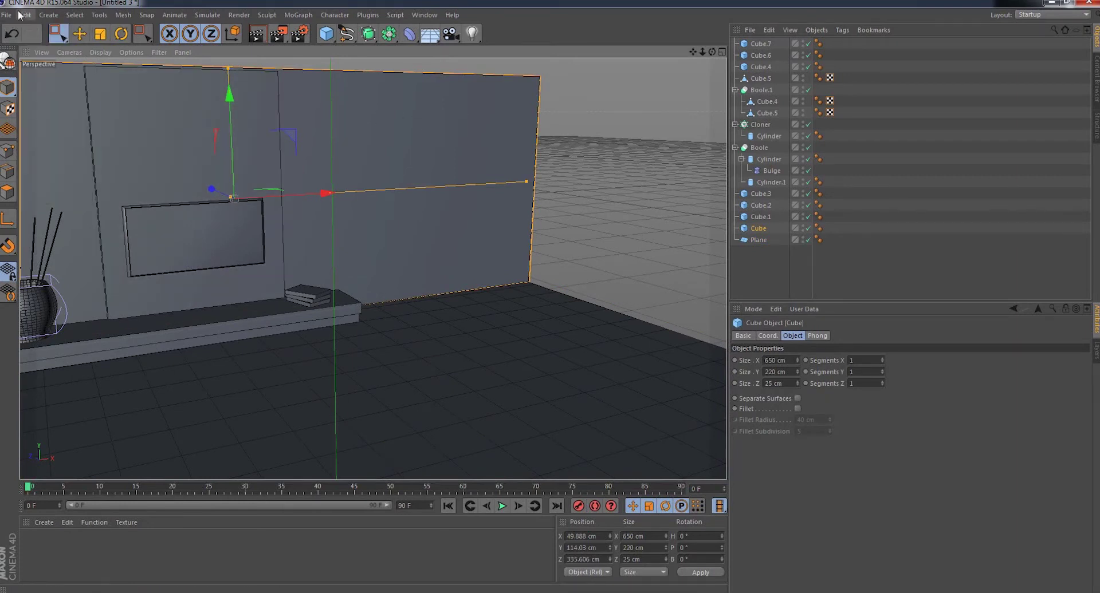
click(26, 15)
click(39, 94)
key(k)
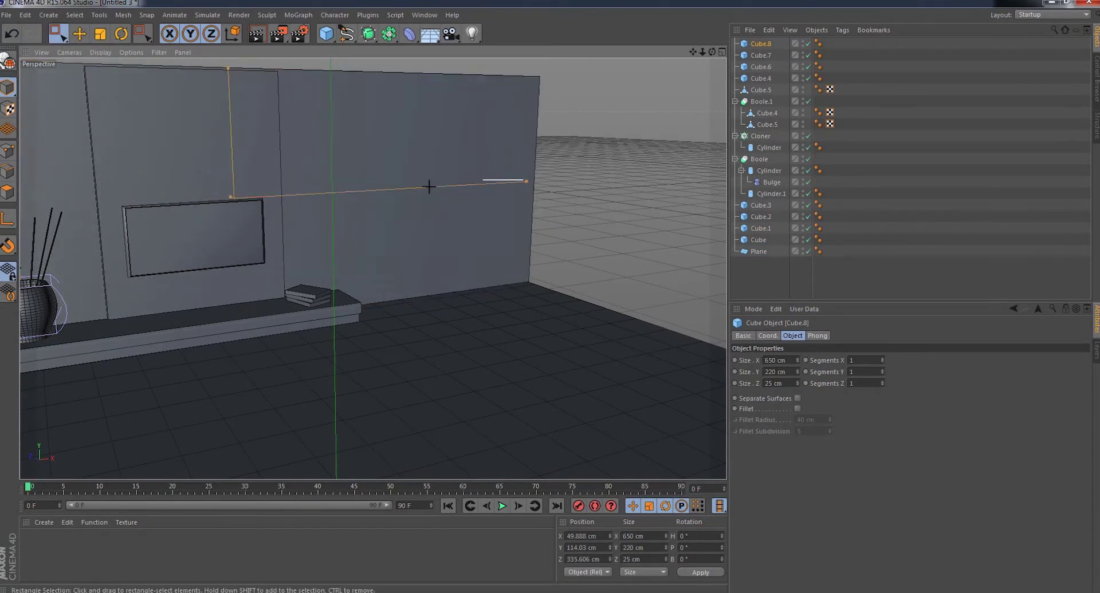
mouse_move(327, 190)
mouse_down()
mouse_move(533, 172)
mouse_move(323, 198)
mouse_move(466, 191)
mouse_up()
click(759, 44)
drag(348, 184, 381, 204)
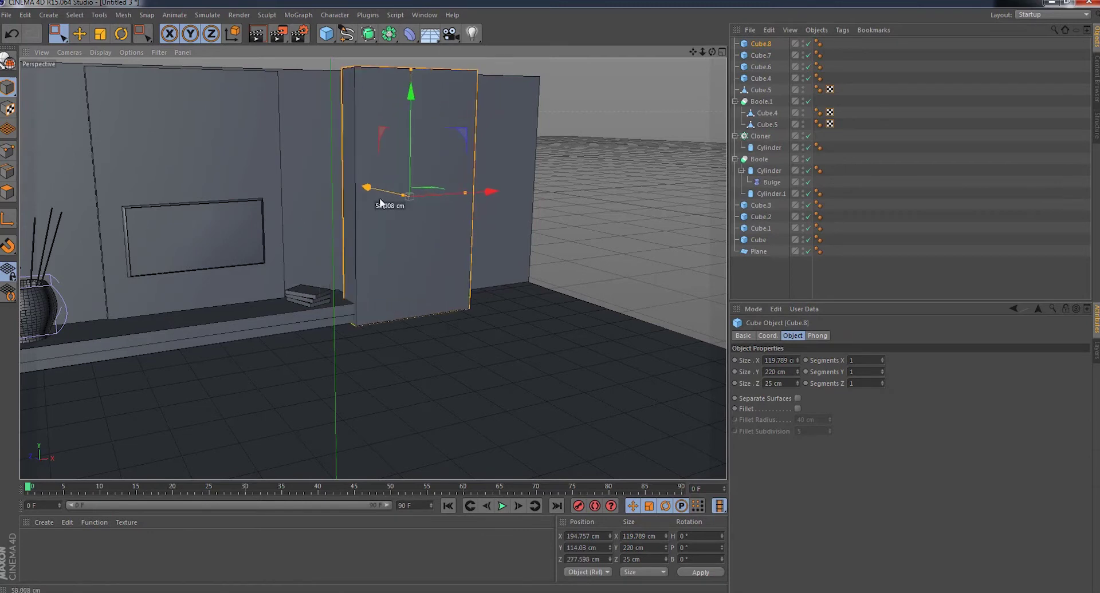
drag(422, 102, 418, 153)
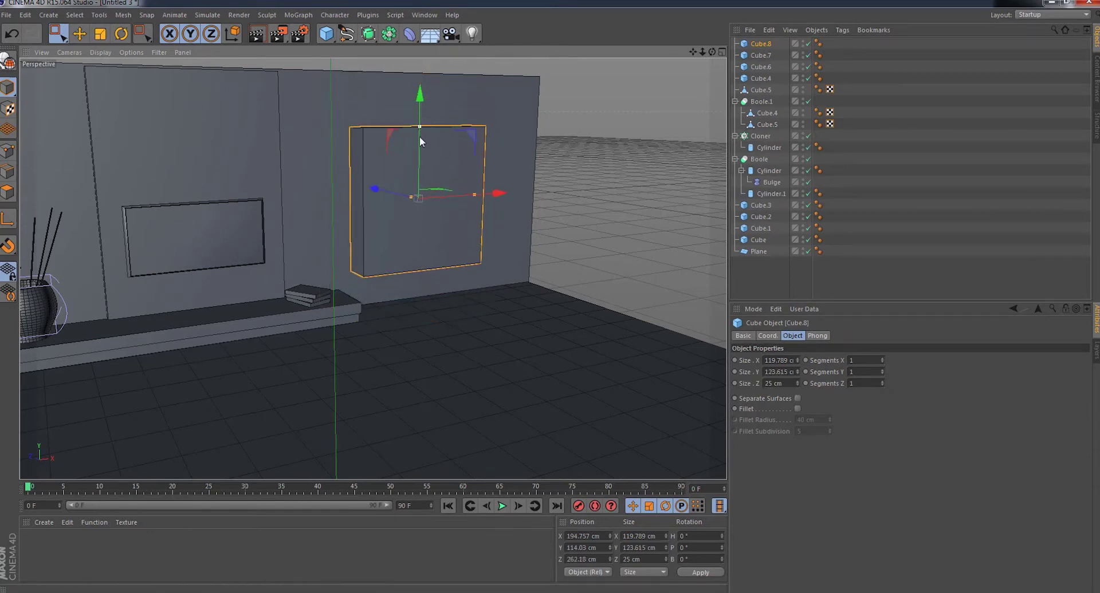
drag(453, 198, 411, 198)
- Set the panel's Size Z to 3 cm and stand it on the floor in front of the wall
double_click(774, 384)
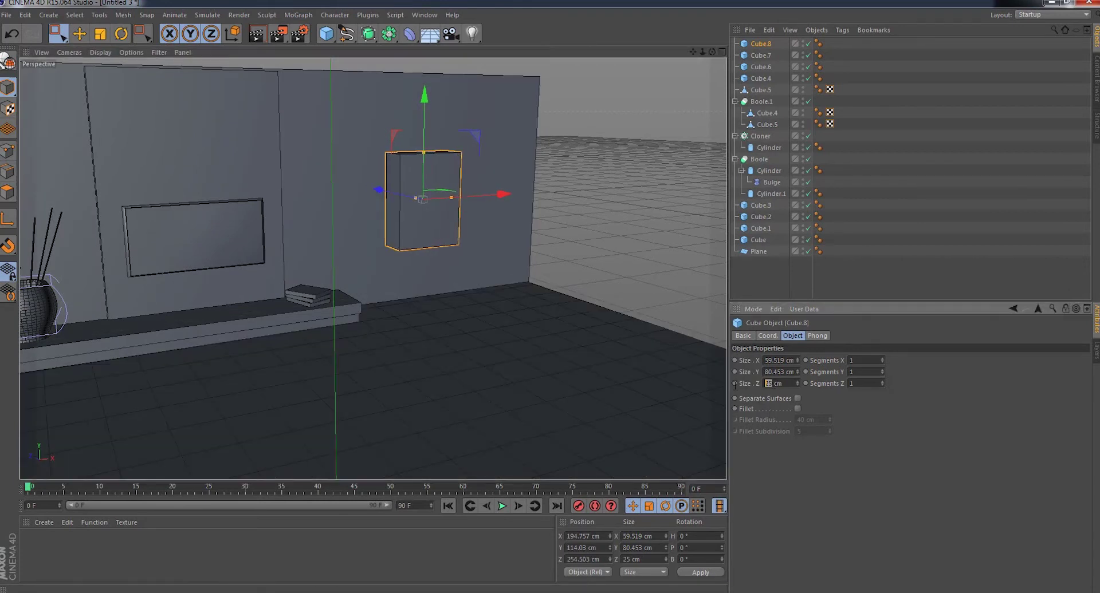
text(3)
key(Return)
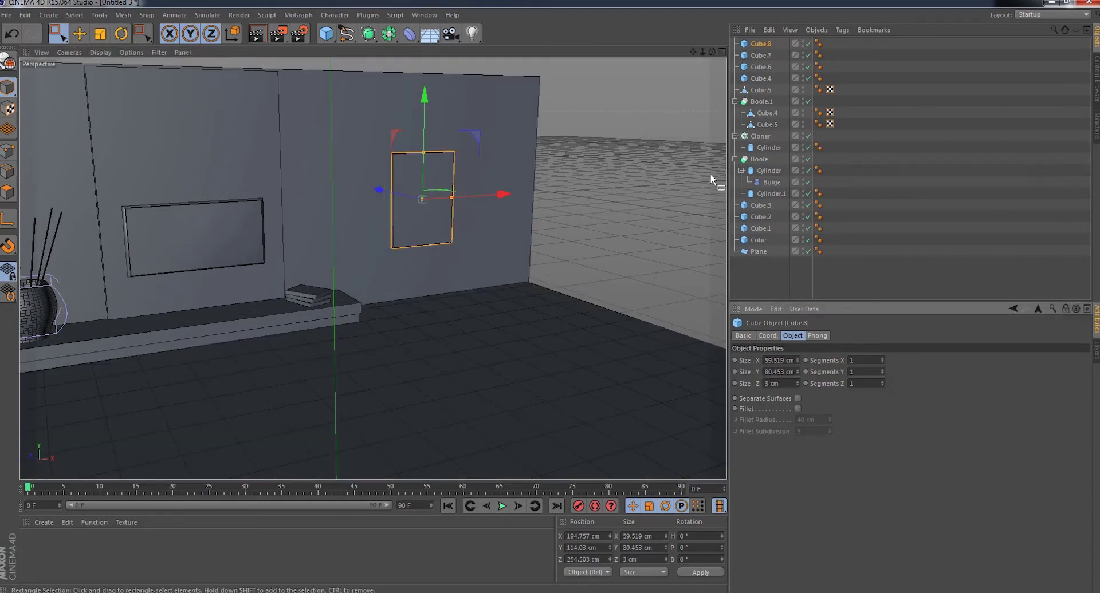
drag(713, 55, 434, 89)
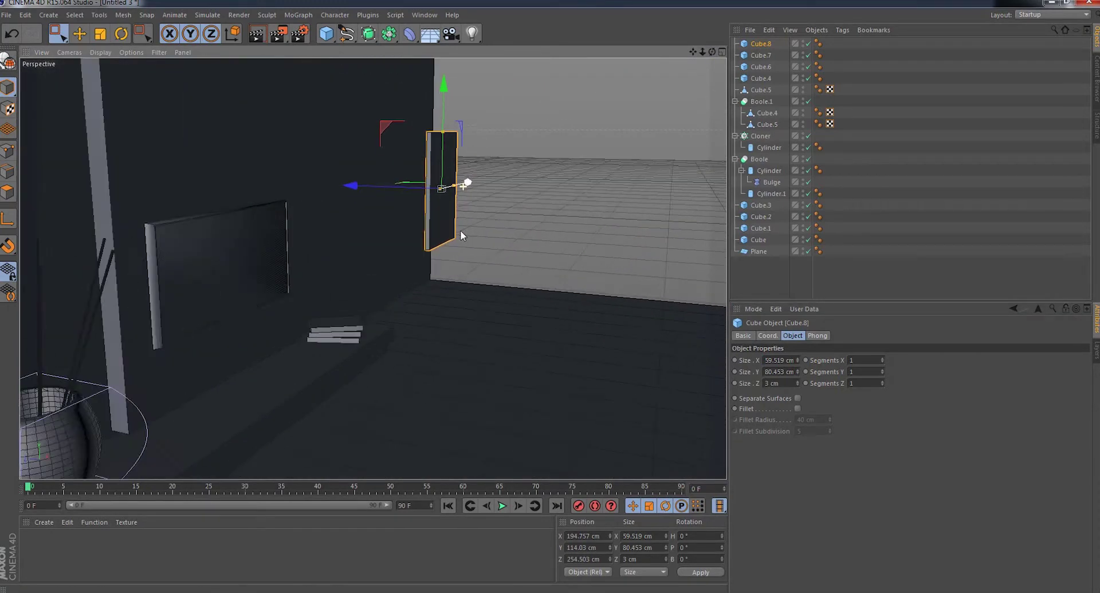
drag(437, 69, 429, 281)
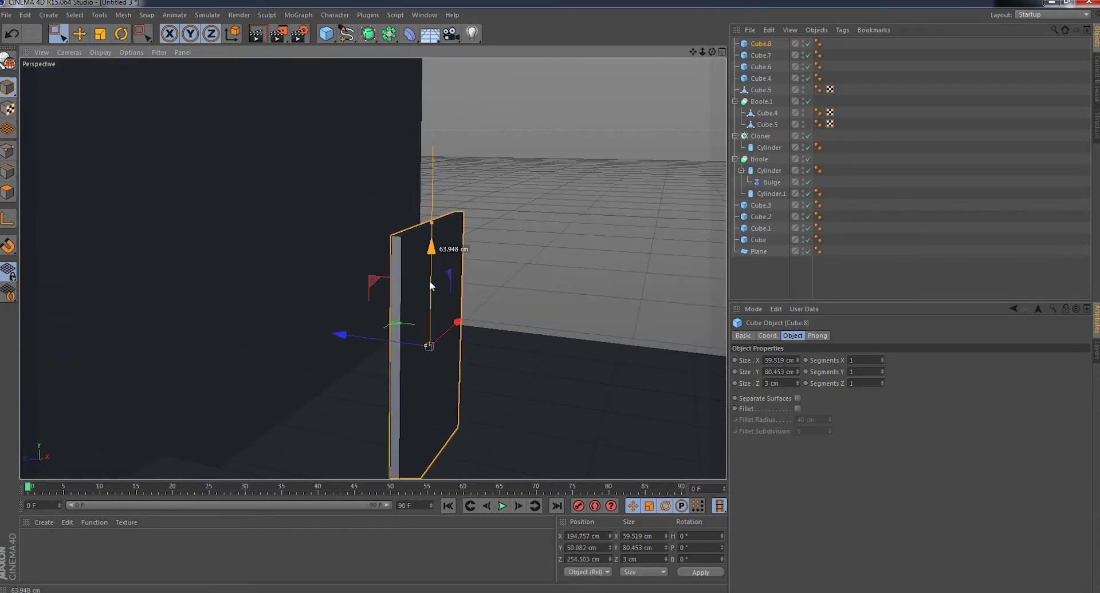
mouse_move(703, 52)
mouse_down()
mouse_move(373, 268)
mouse_move(483, 213)
mouse_up()
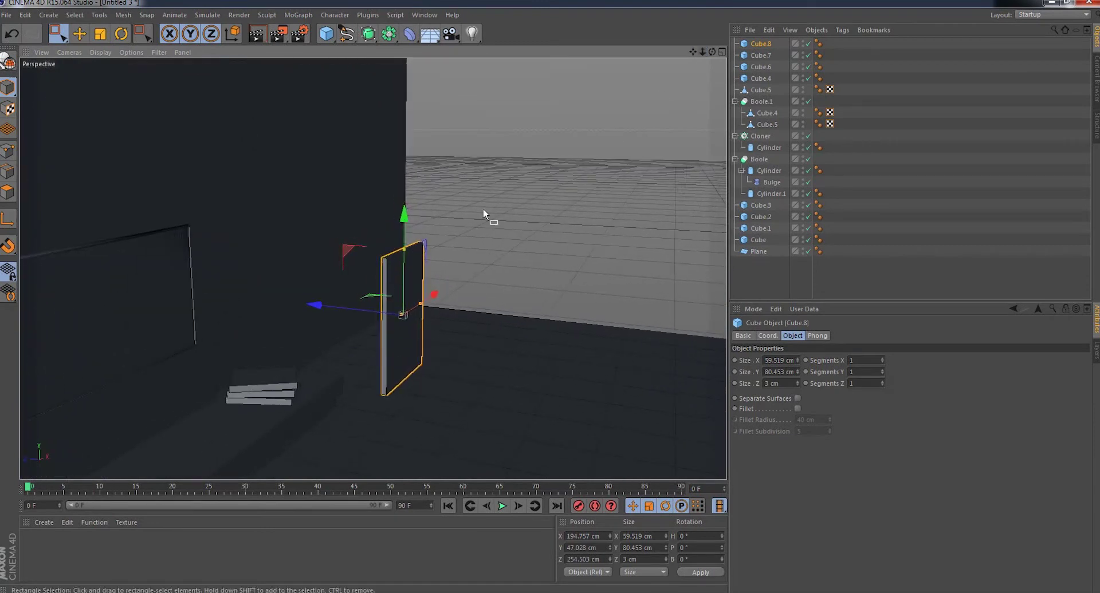
drag(410, 240, 410, 222)
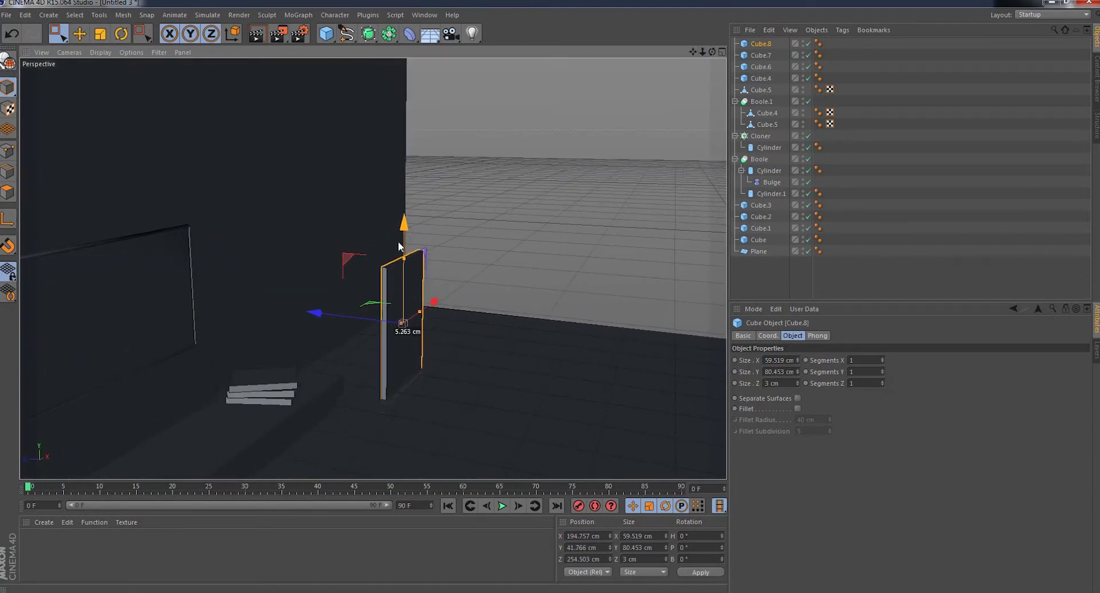
drag(319, 313, 279, 308)
drag(392, 296, 410, 287)
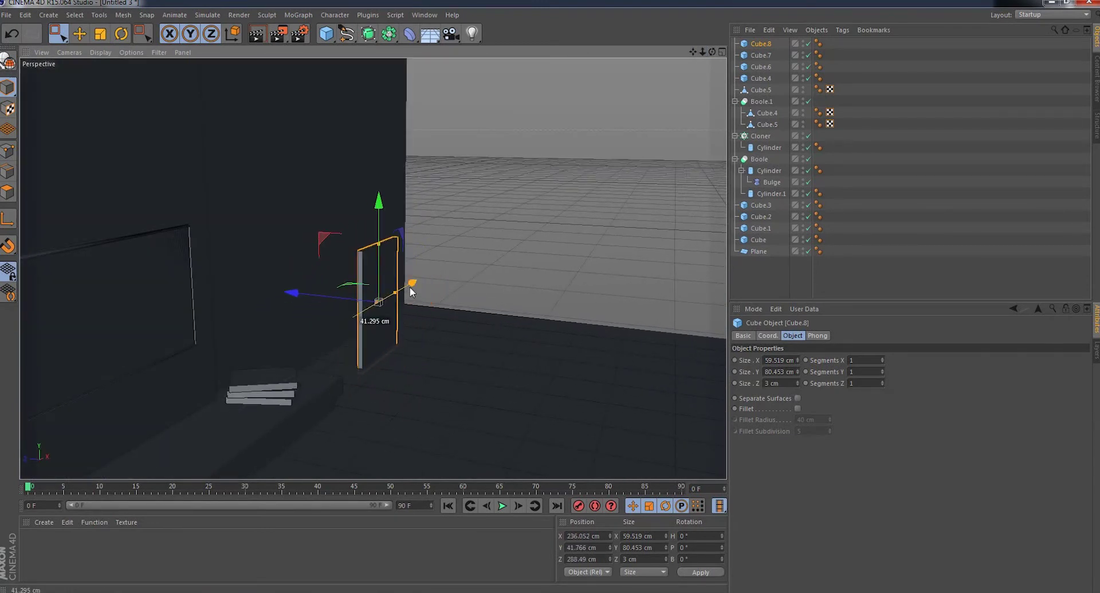
drag(712, 52, 635, 47)
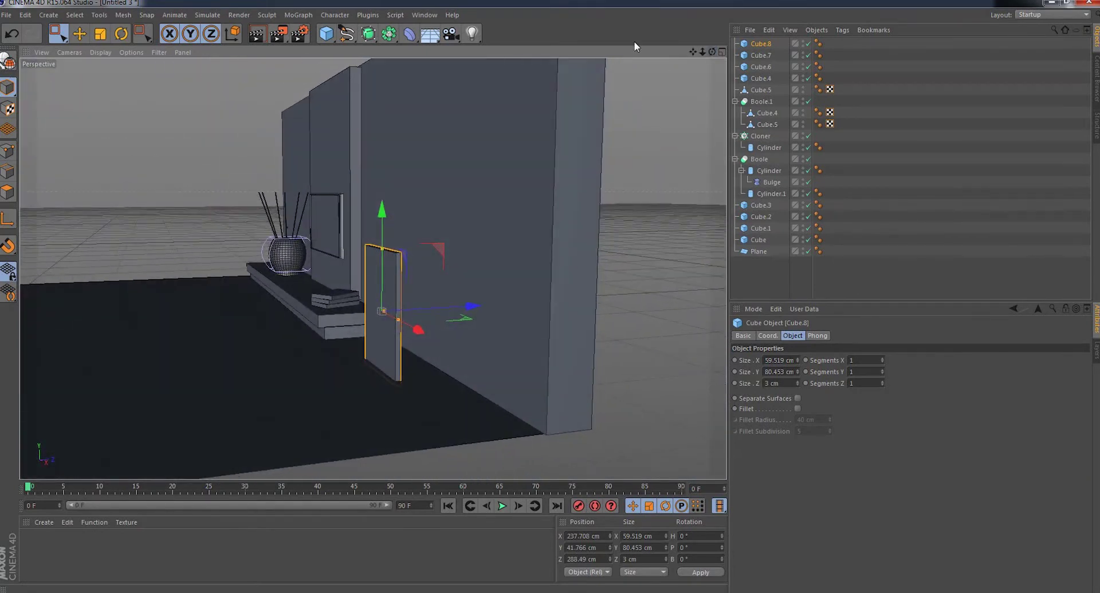
- Tilt Cube.8 back to a pitch of about -8.5°
click(119, 33)
scroll(336, 284, up, 2)
scroll(336, 285, up, 2)
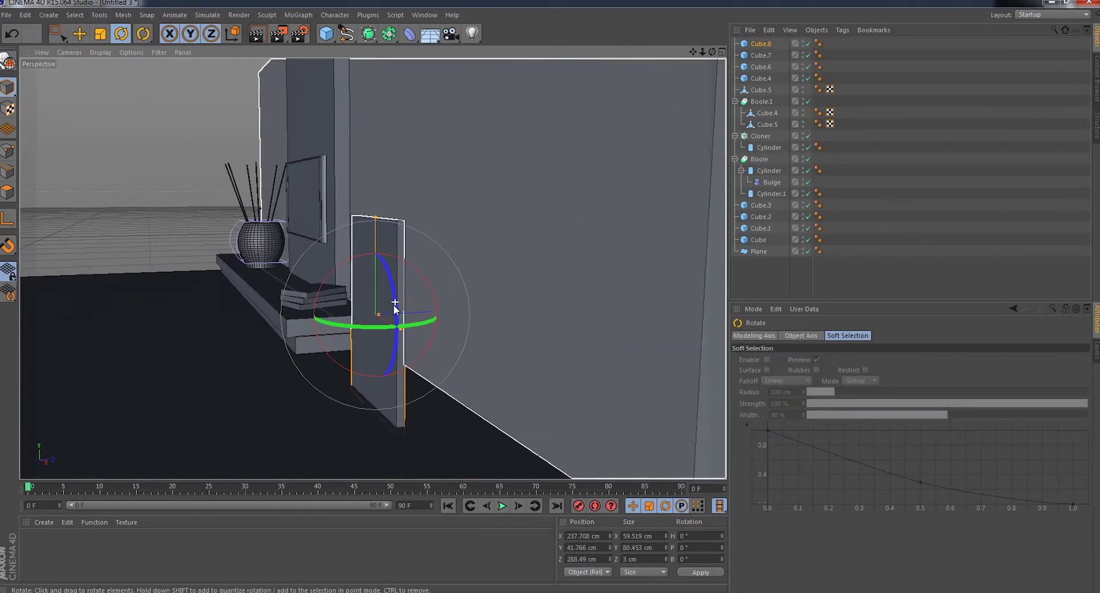
scroll(336, 285, up, 2)
drag(336, 285, 326, 269)
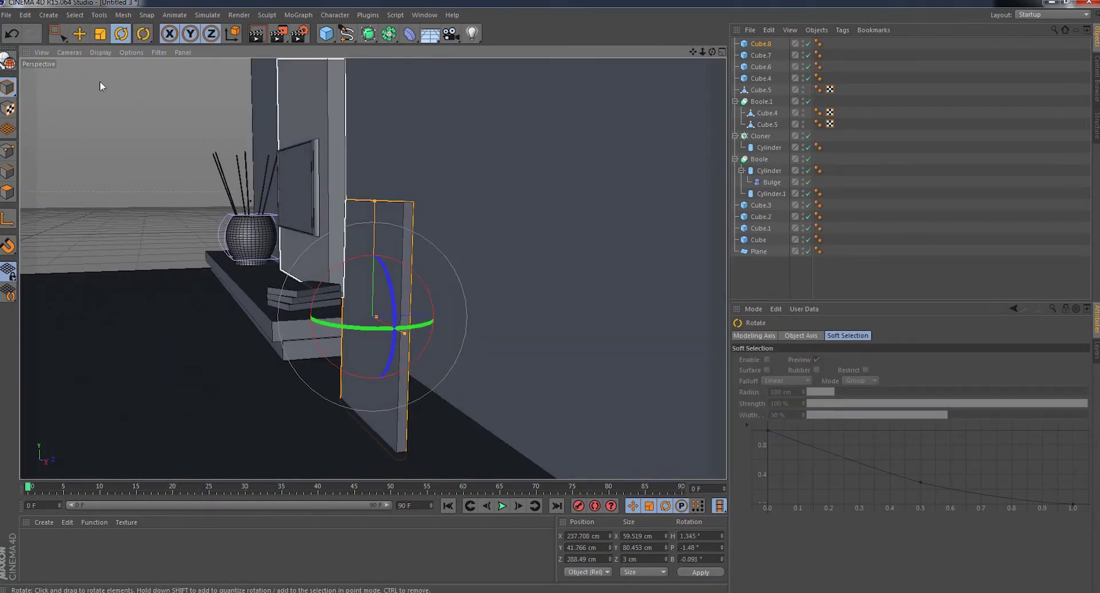
click(18, 37)
drag(331, 275, 319, 286)
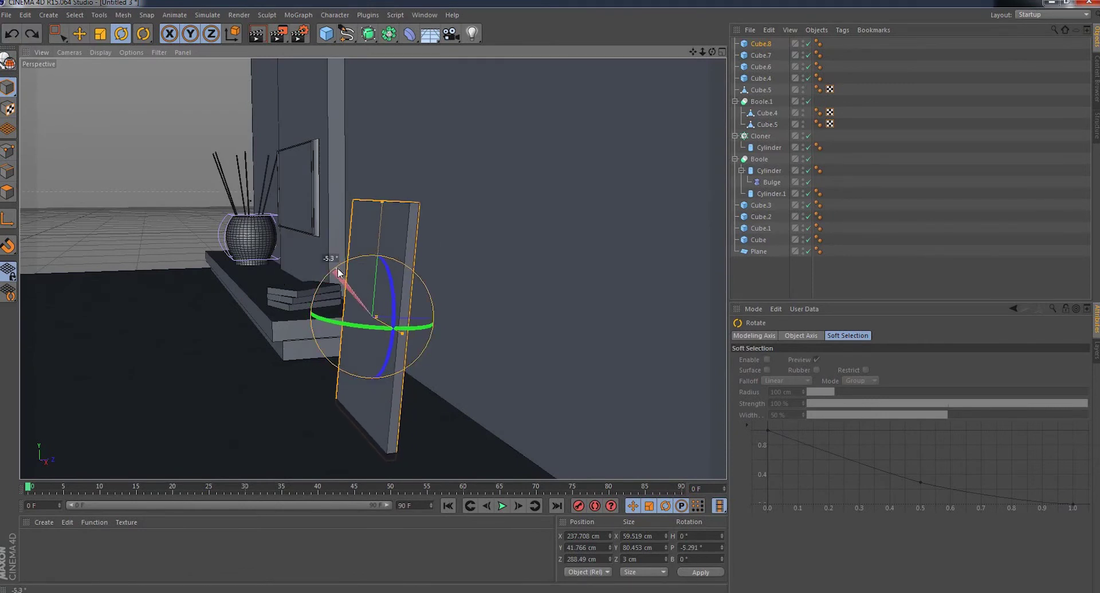
click(62, 36)
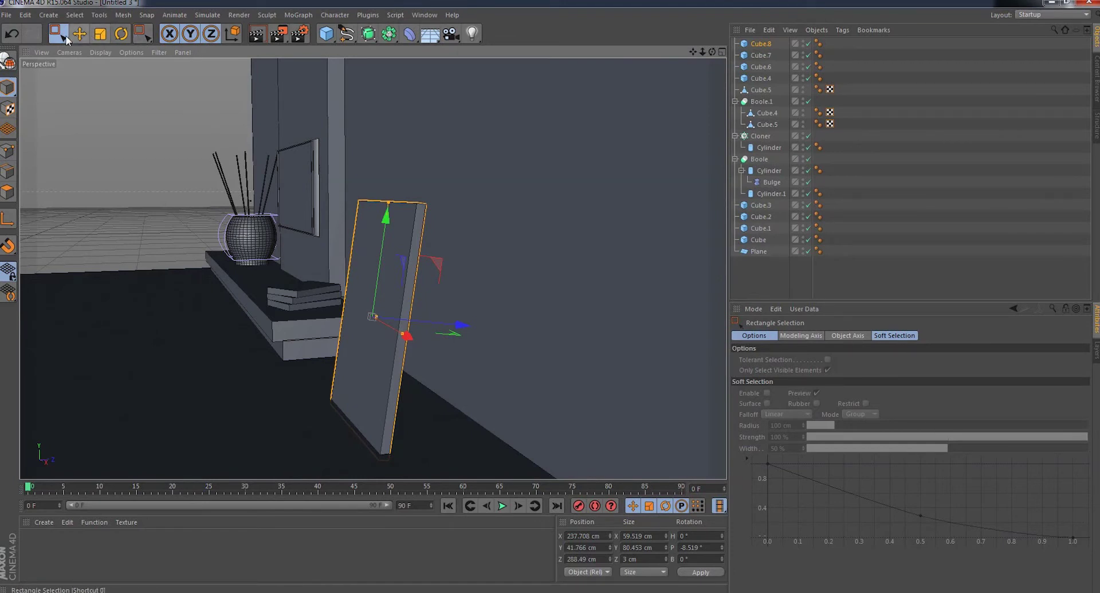
- With Live Selection and world axes, raise Cube.8 to Y 44.163 cm and slide it to Z 315.418 cm
click(66, 39)
click(86, 46)
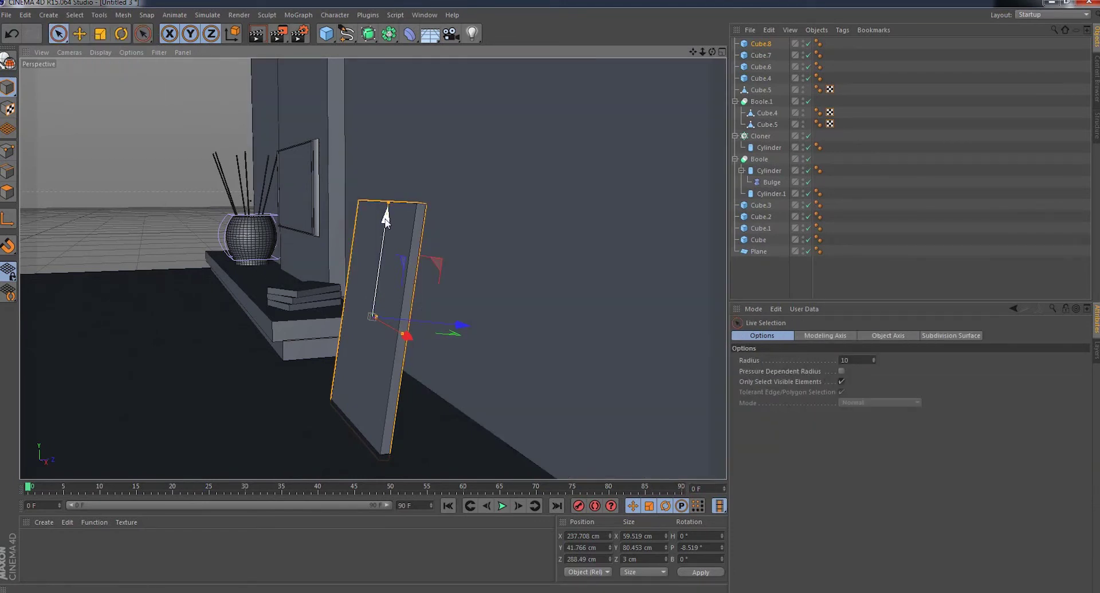
key(w)
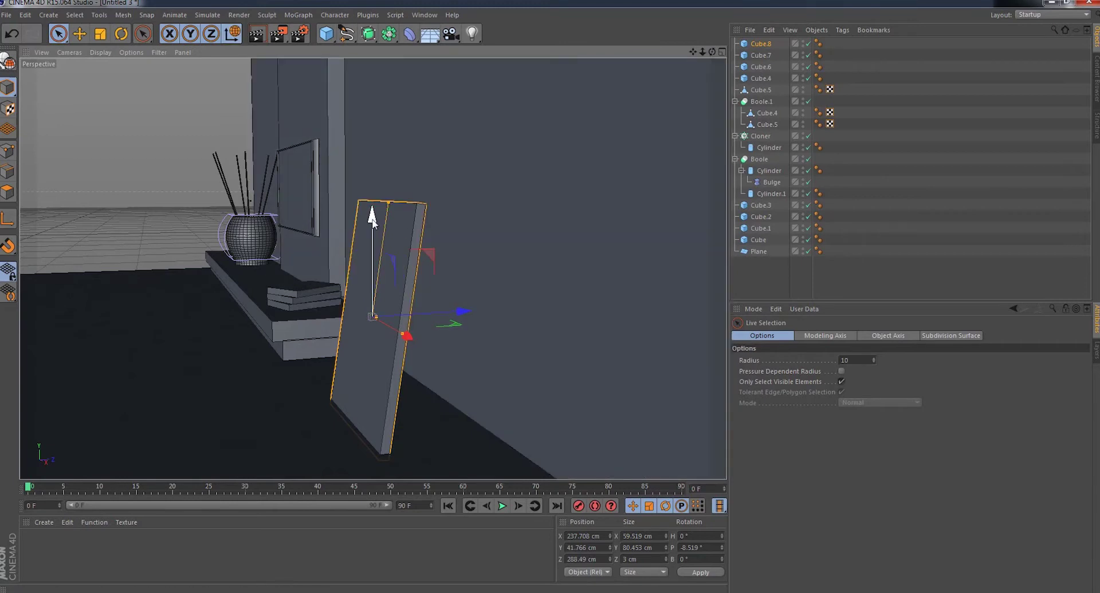
drag(372, 221, 374, 216)
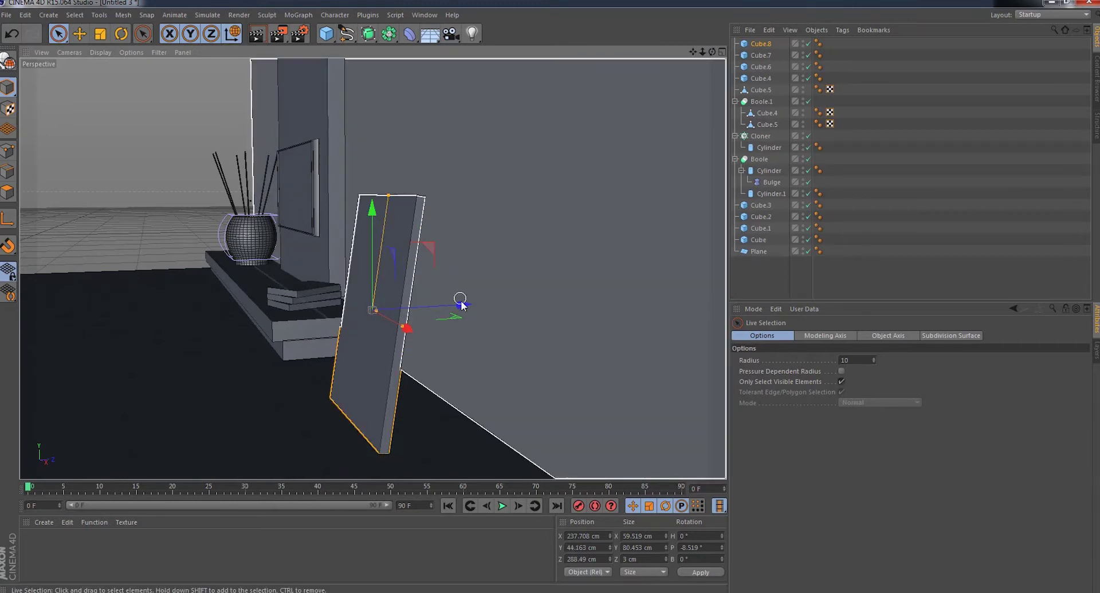
drag(461, 305, 532, 308)
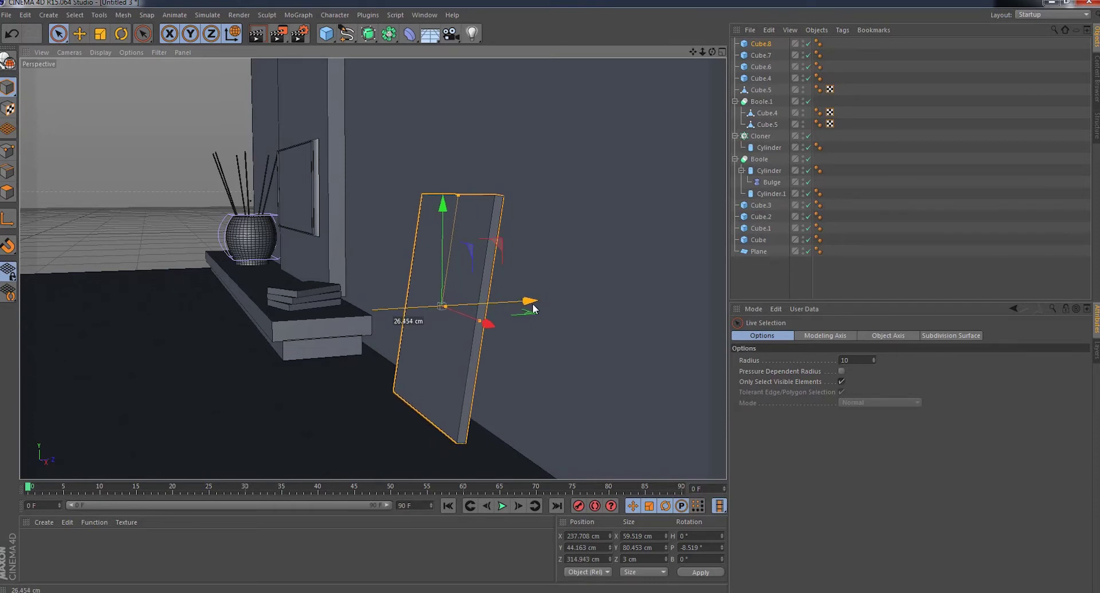
drag(533, 308, 533, 308)
drag(711, 66, 370, 270)
- Duplicate the panel as Cube.9, shift it left and shorten it to about 46 cm tall
click(370, 269)
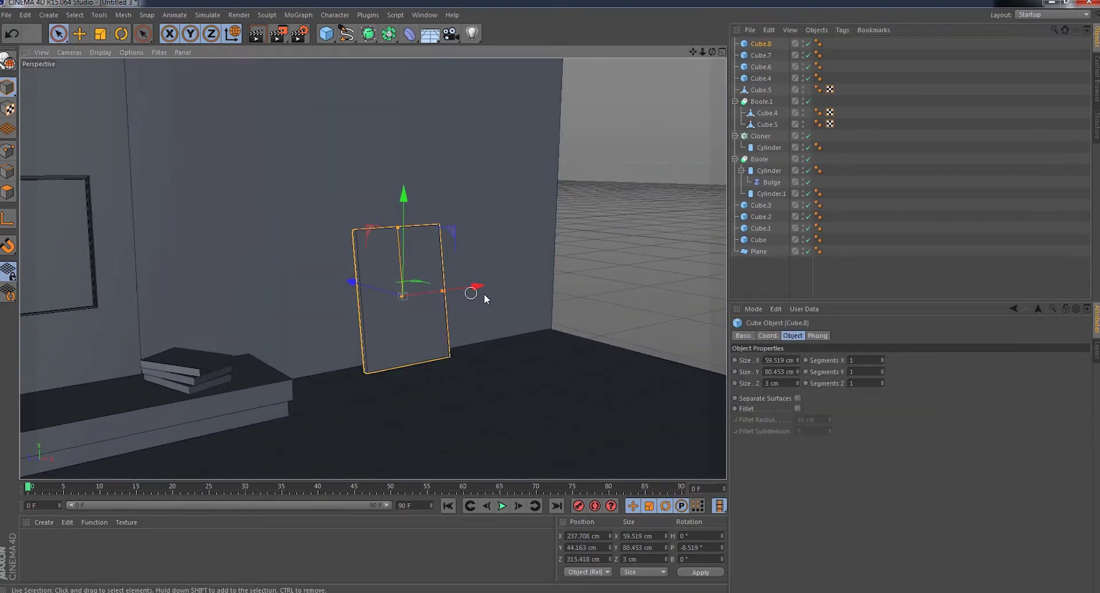
ctrl+drag(480, 290, 411, 303)
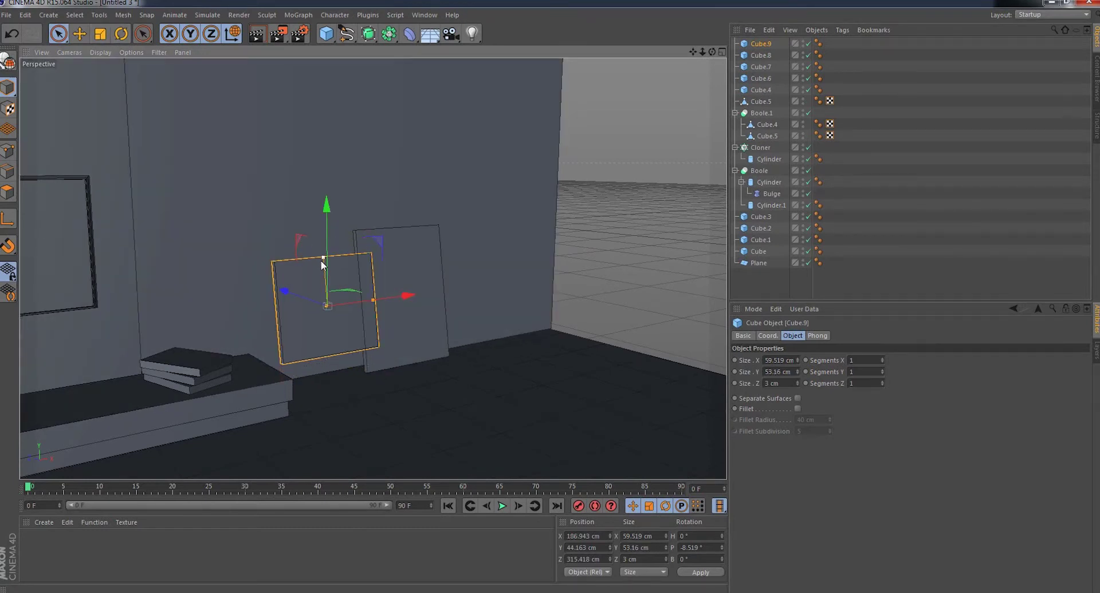
drag(322, 261, 322, 266)
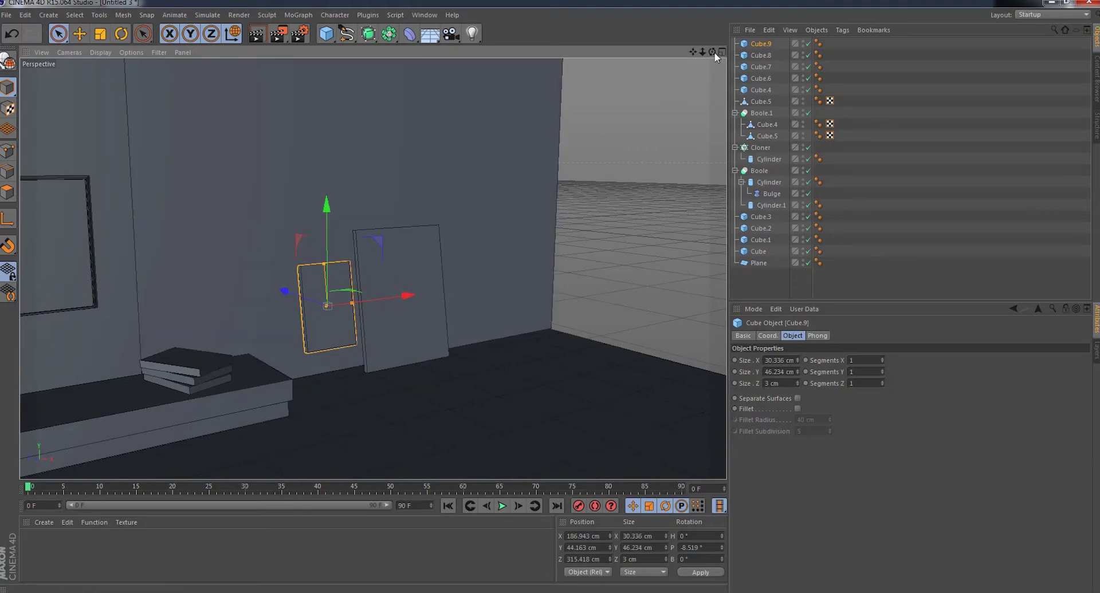
drag(712, 52, 352, 298)
scroll(348, 298, up, 3)
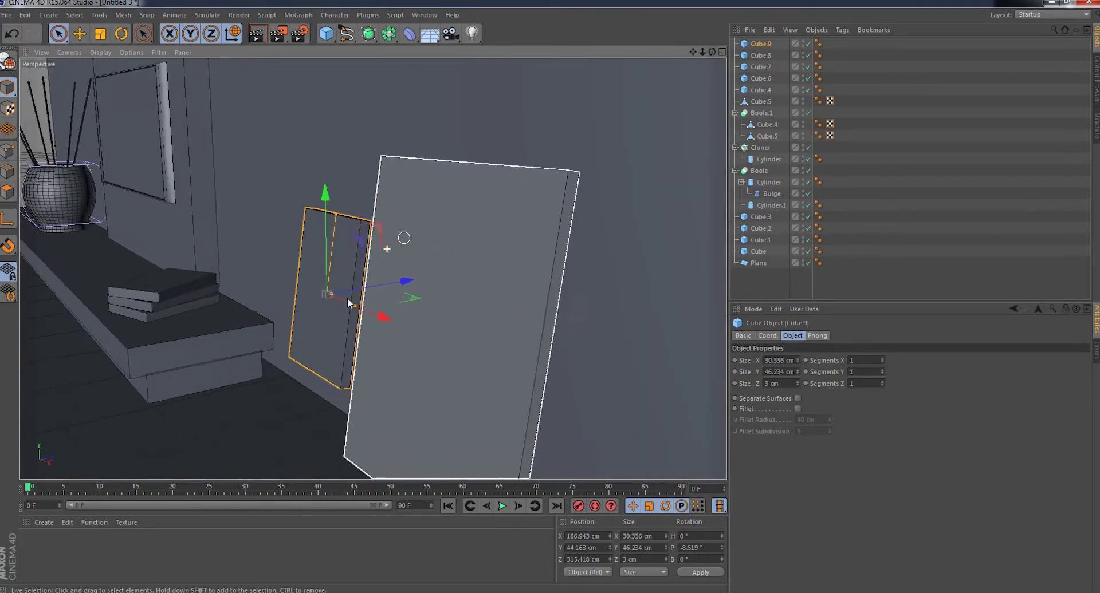
scroll(338, 246, up, 3)
- Lower Cube.9, push it back against the wall and slide it beside Cube.8
drag(323, 192, 308, 252)
drag(712, 52, 372, 268)
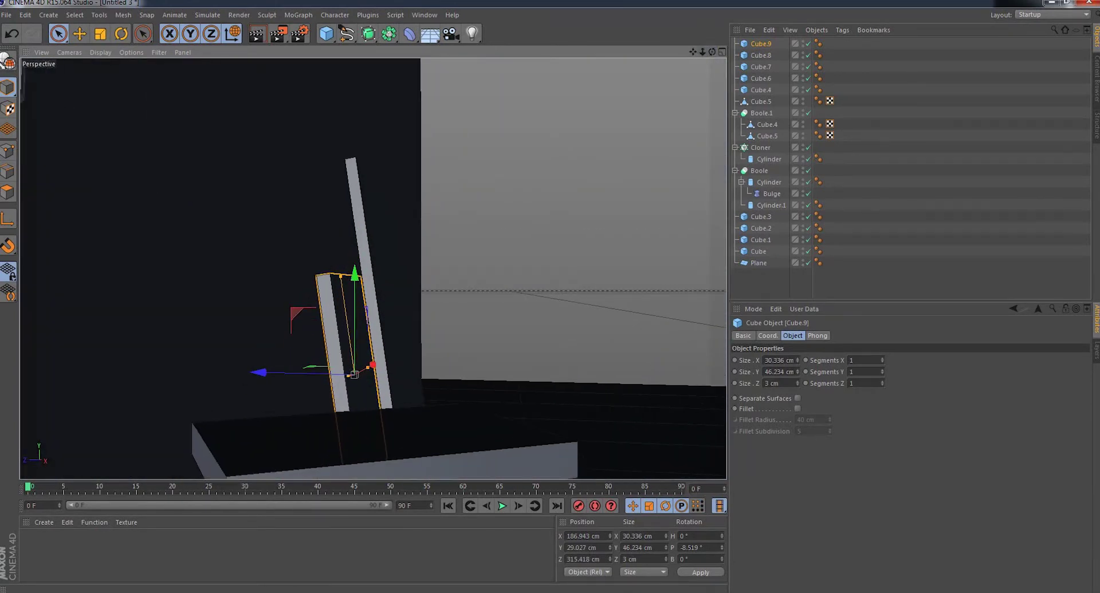
drag(712, 52, 373, 268)
drag(696, 53, 522, 77)
drag(314, 192, 314, 207)
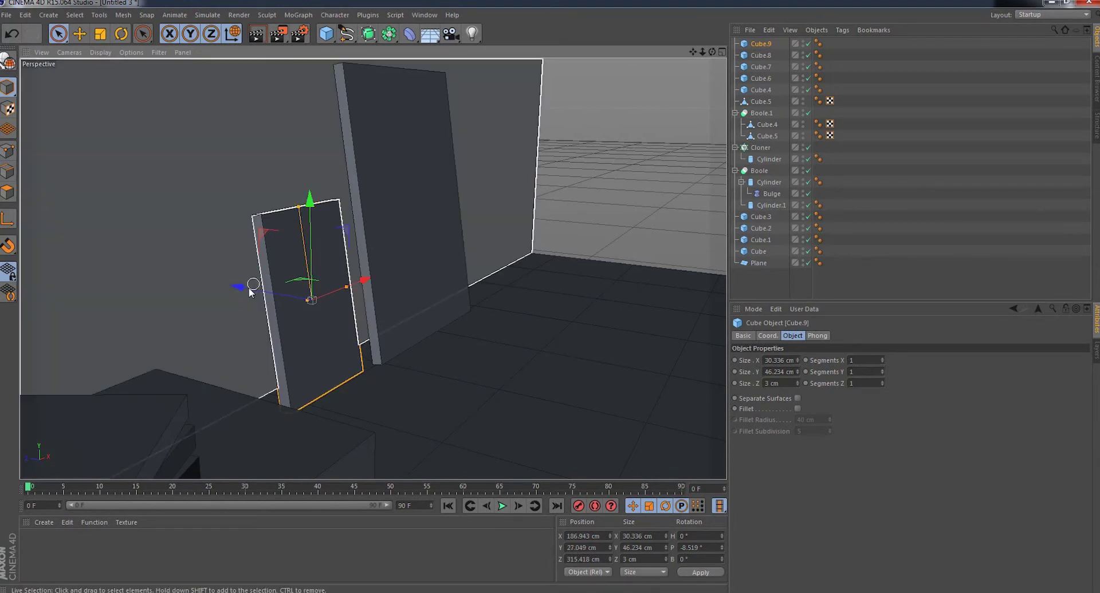
drag(242, 287, 235, 290)
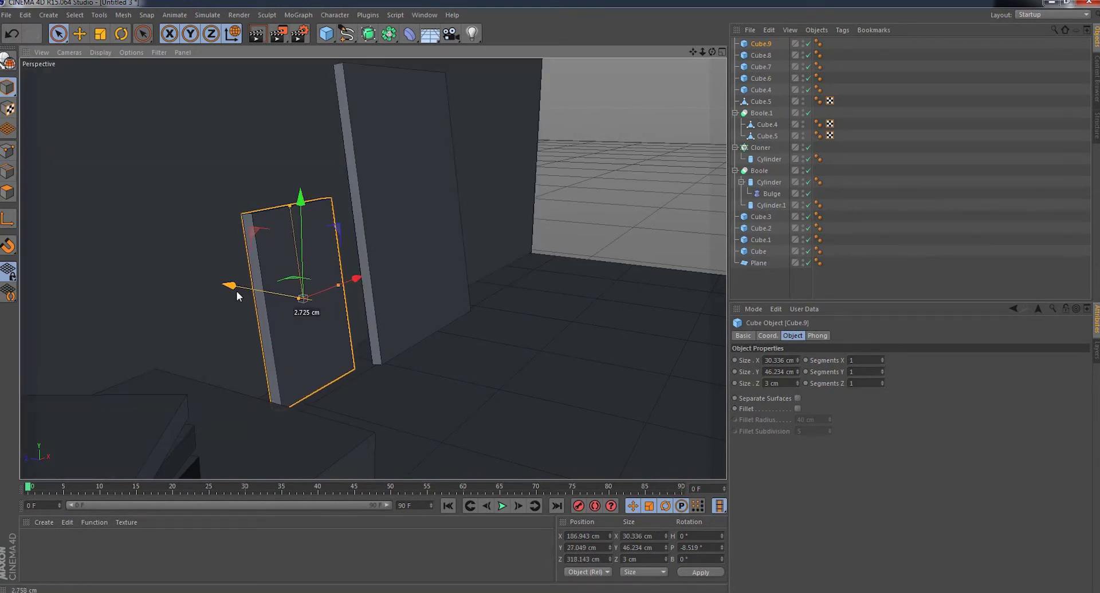
drag(355, 279, 383, 276)
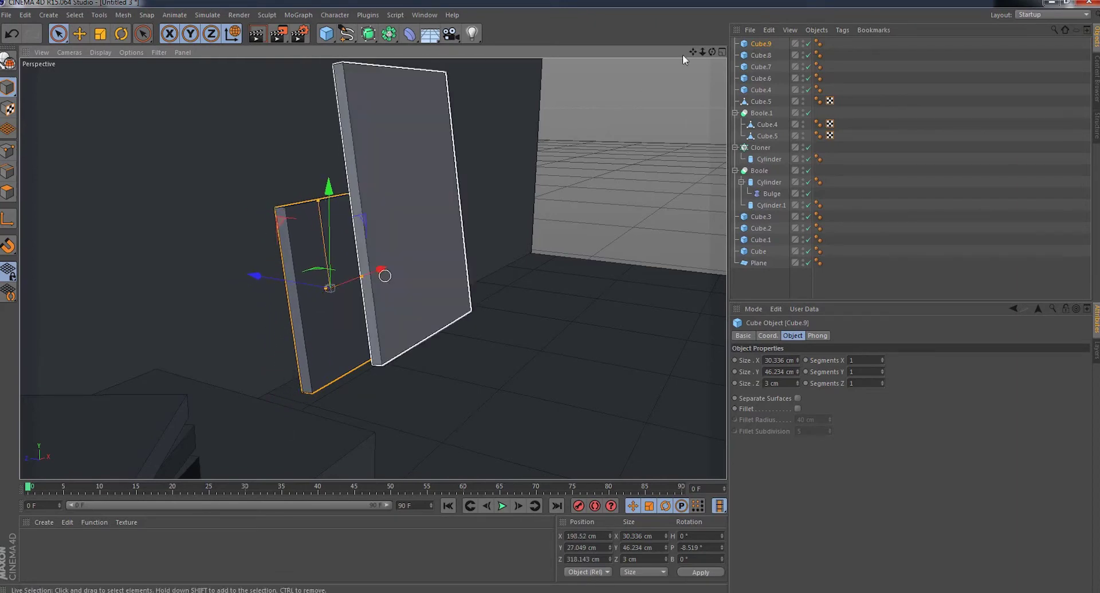
mouse_move(712, 52)
mouse_down()
mouse_move(372, 270)
mouse_move(736, 57)
mouse_up()
- Select the Boole vase object and collapse its hierarchy
click(768, 113)
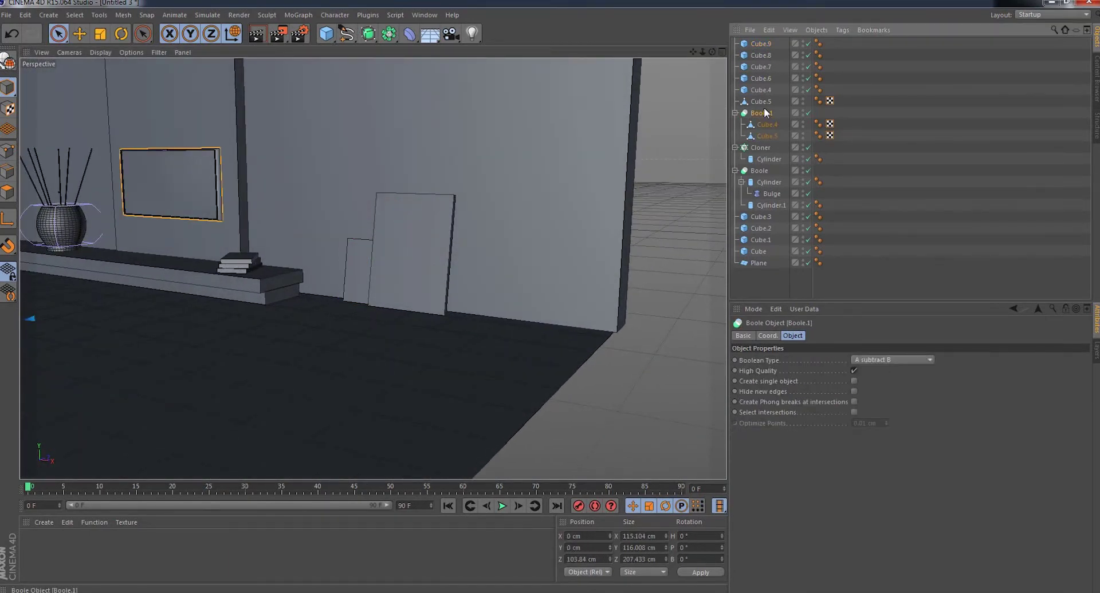
click(760, 148)
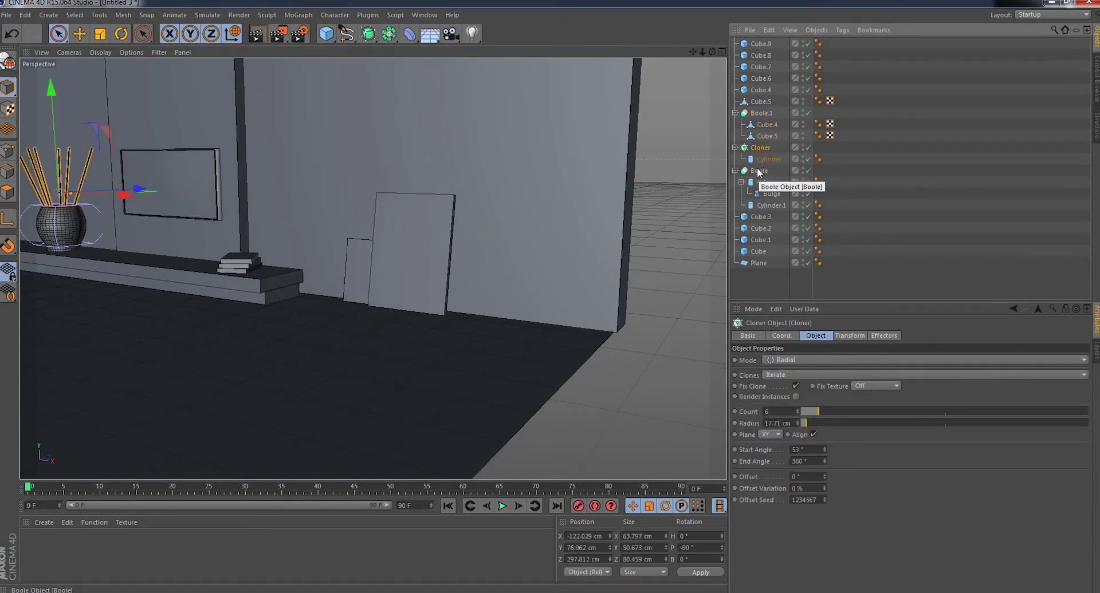
click(758, 171)
drag(712, 52, 757, 171)
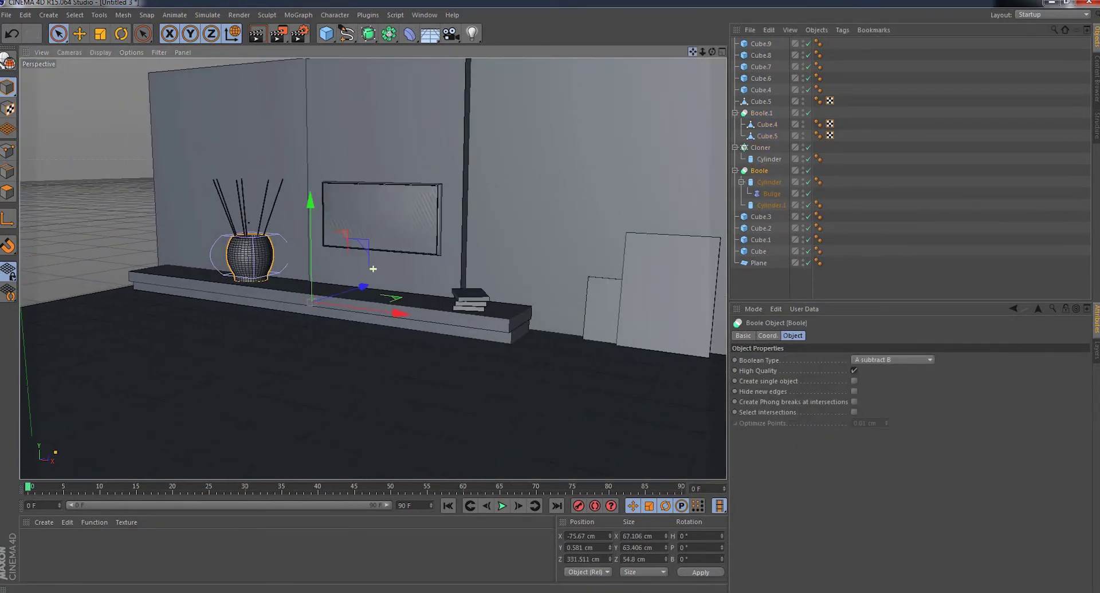
click(734, 171)
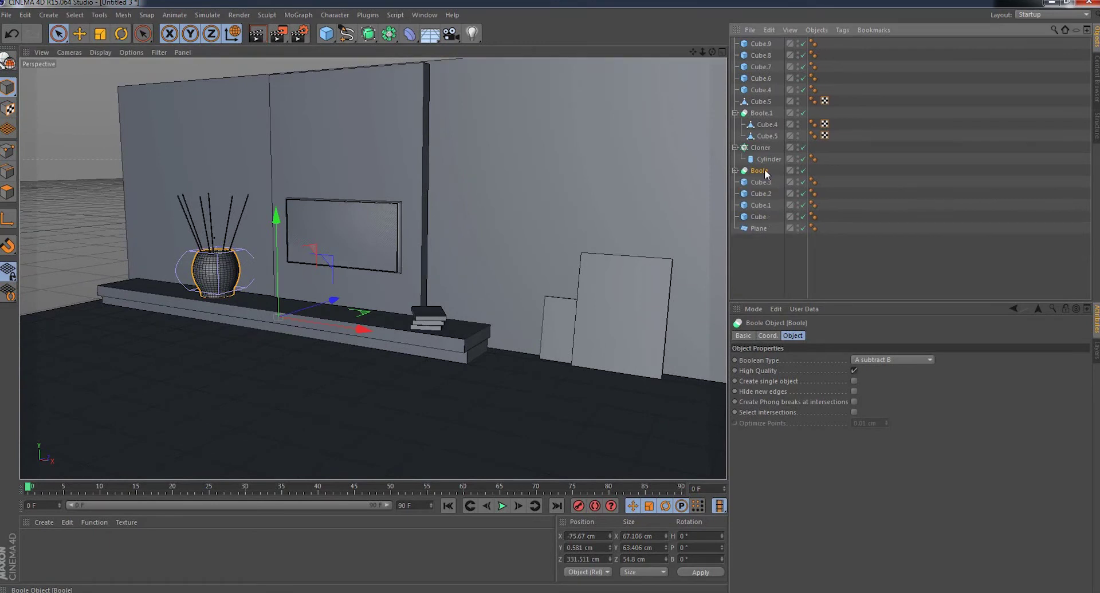
- Paste a vase copy, Boole.2, onto the floor by the panels and add a Connect object
click(26, 16)
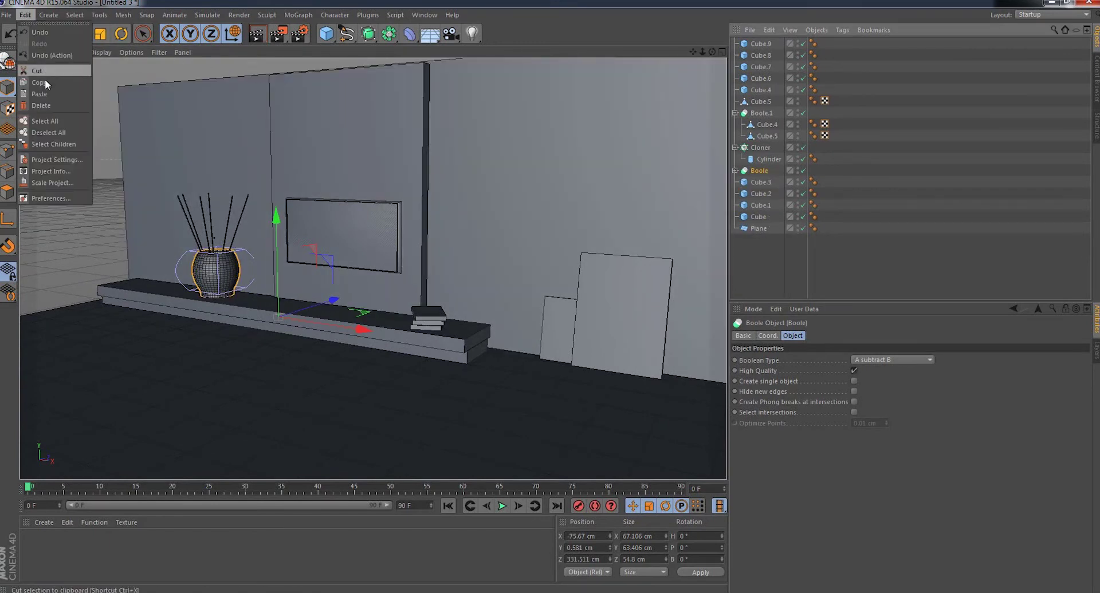
click(45, 84)
click(27, 15)
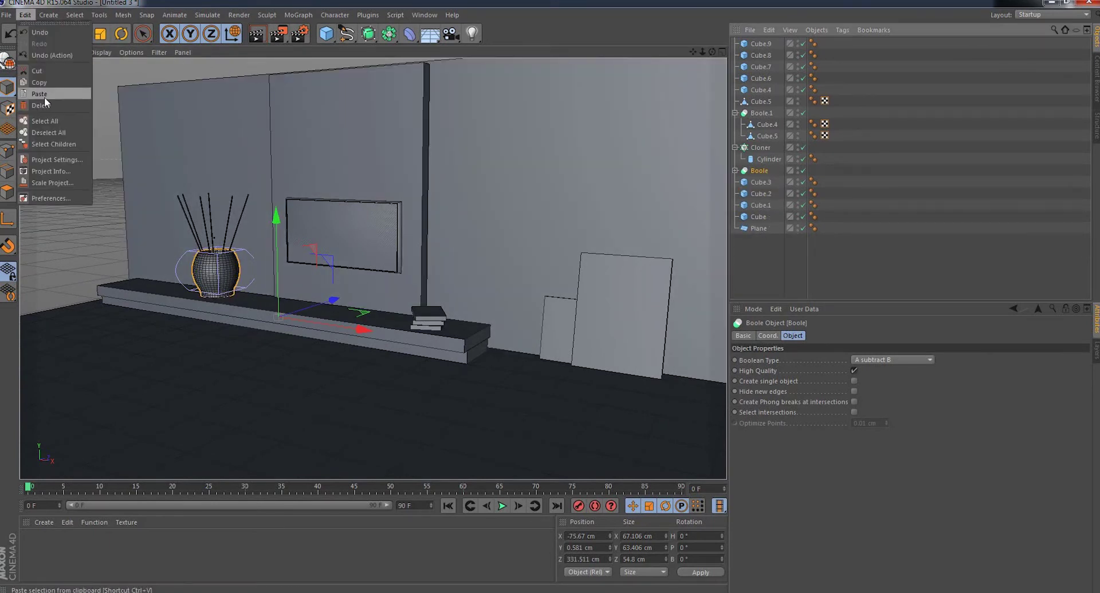
click(44, 98)
drag(355, 331, 704, 413)
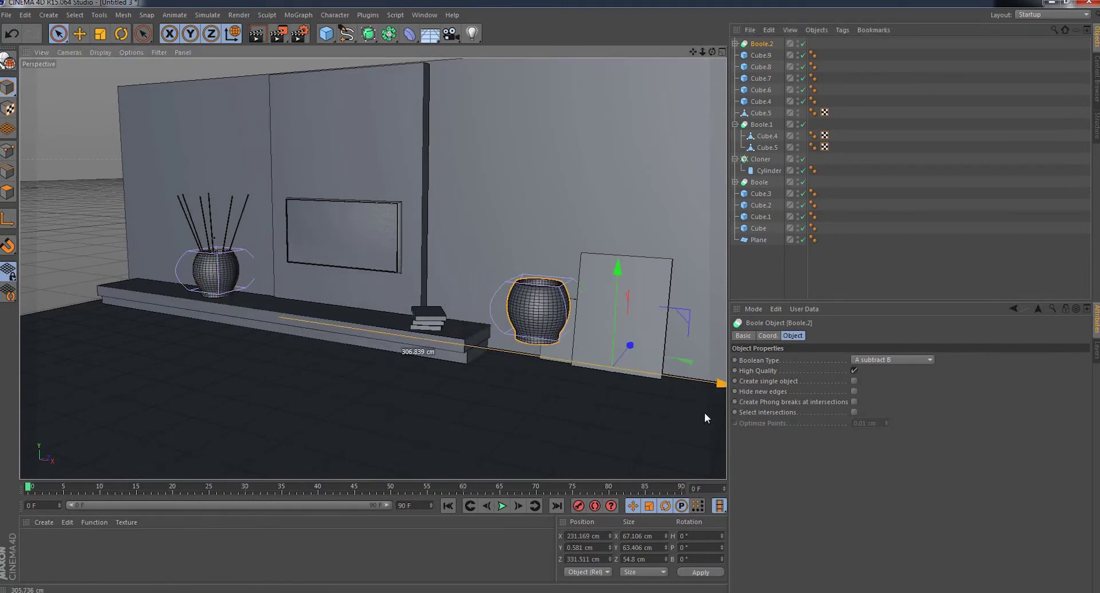
drag(626, 265, 614, 291)
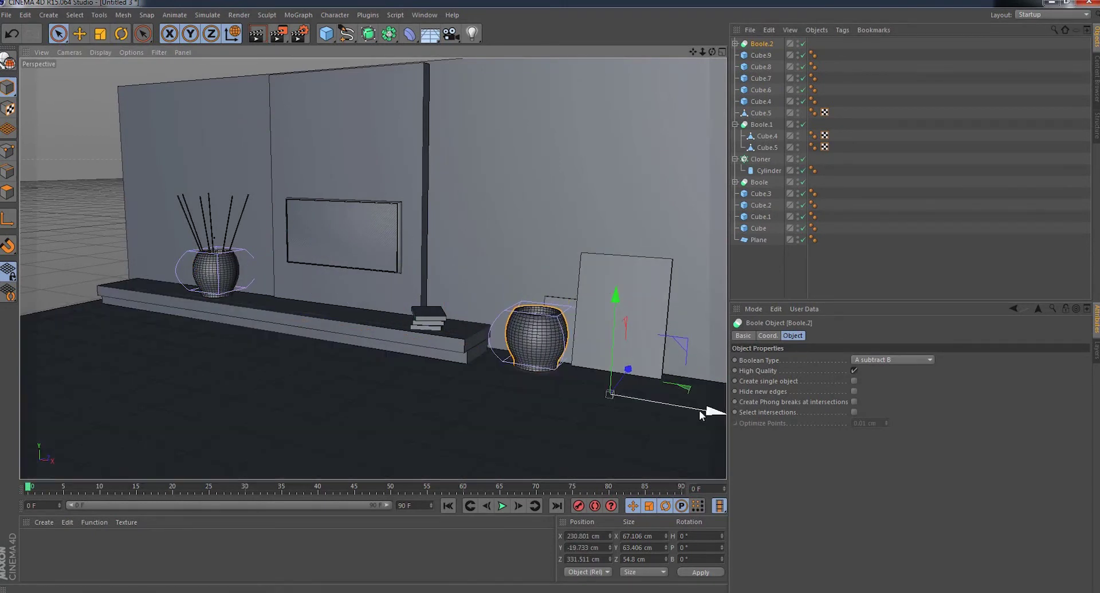
drag(708, 412, 719, 413)
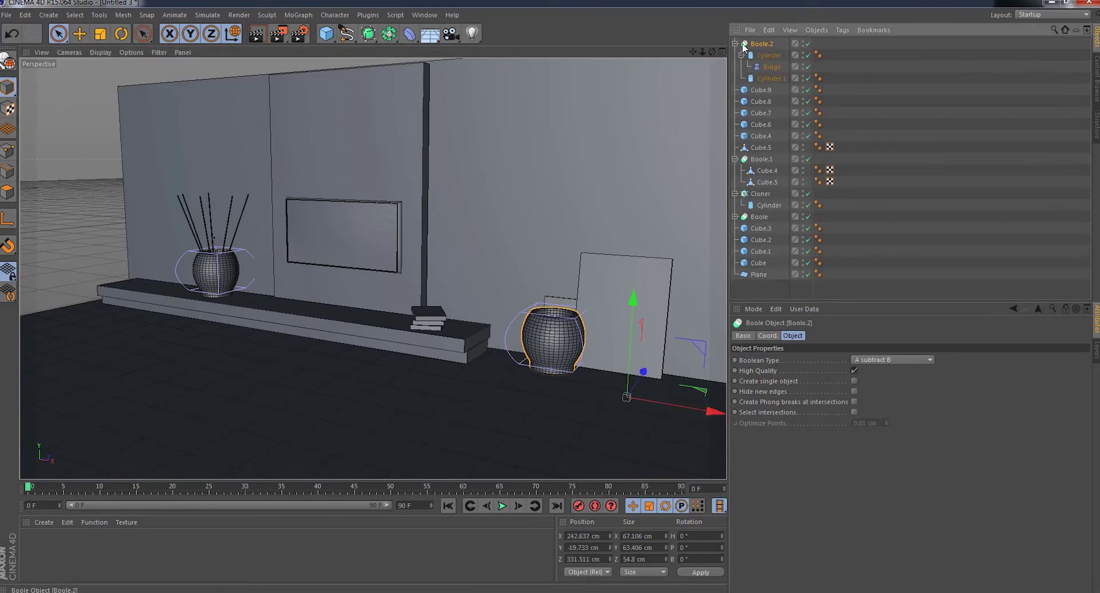
click(385, 38)
click(520, 71)
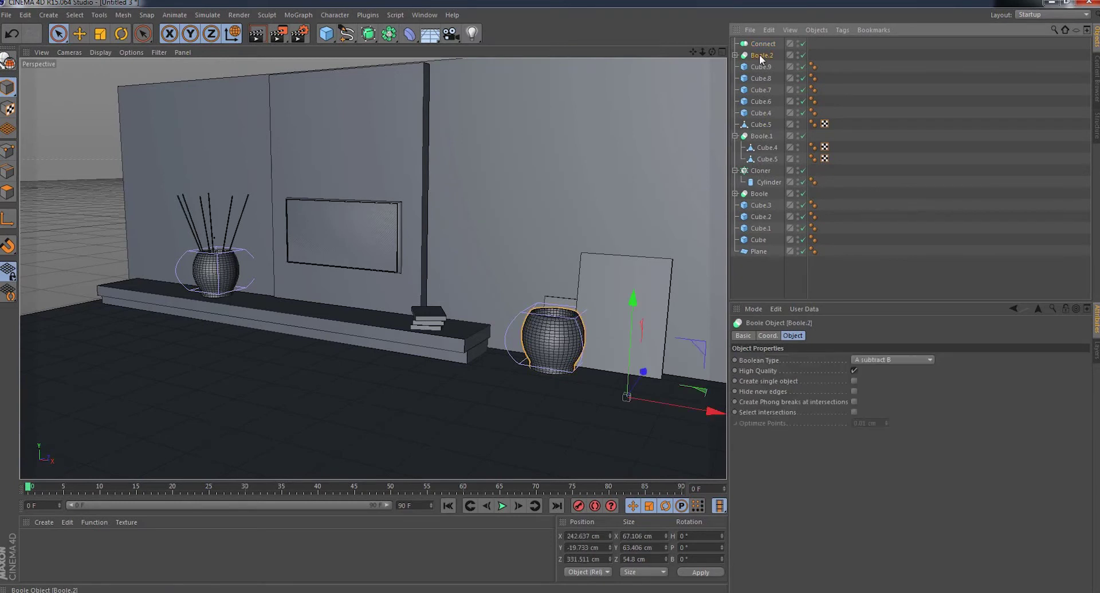
- Nest Boole.2 under Connect, make it editable, move its axis to the base, and shrink it to about 20.7 cm
drag(761, 43, 755, 44)
click(755, 44)
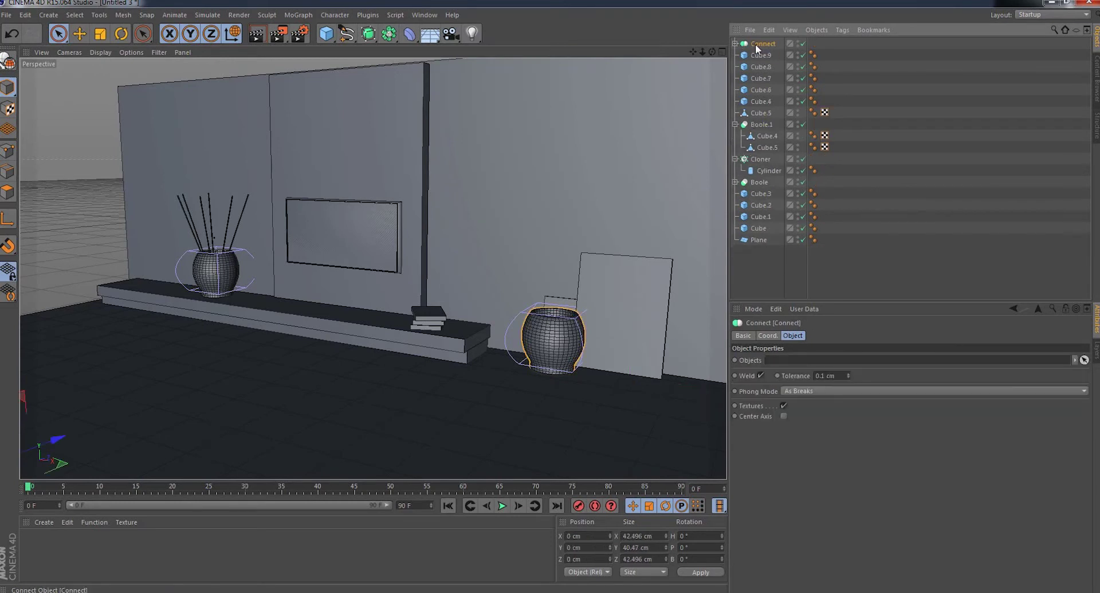
click(8, 62)
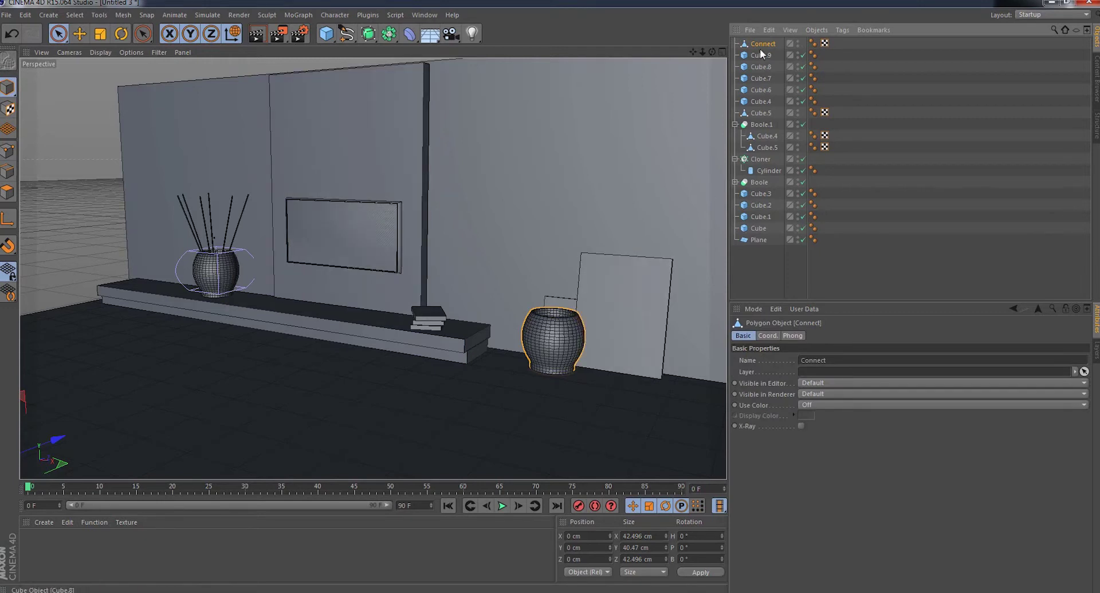
click(8, 221)
drag(215, 410, 422, 344)
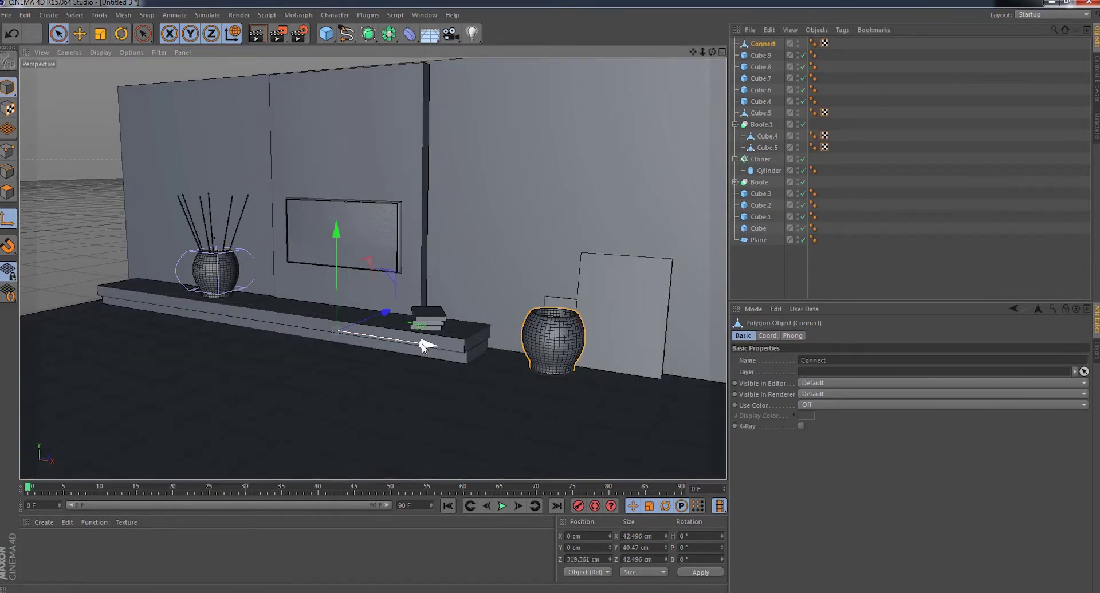
click(101, 36)
drag(633, 213, 414, 266)
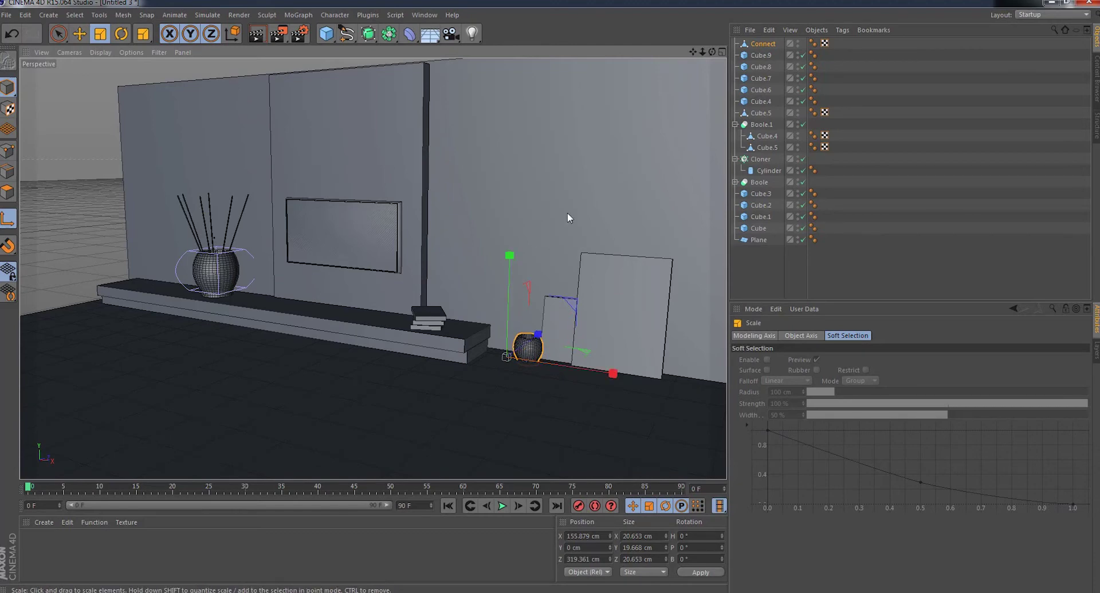
drag(712, 52, 676, 54)
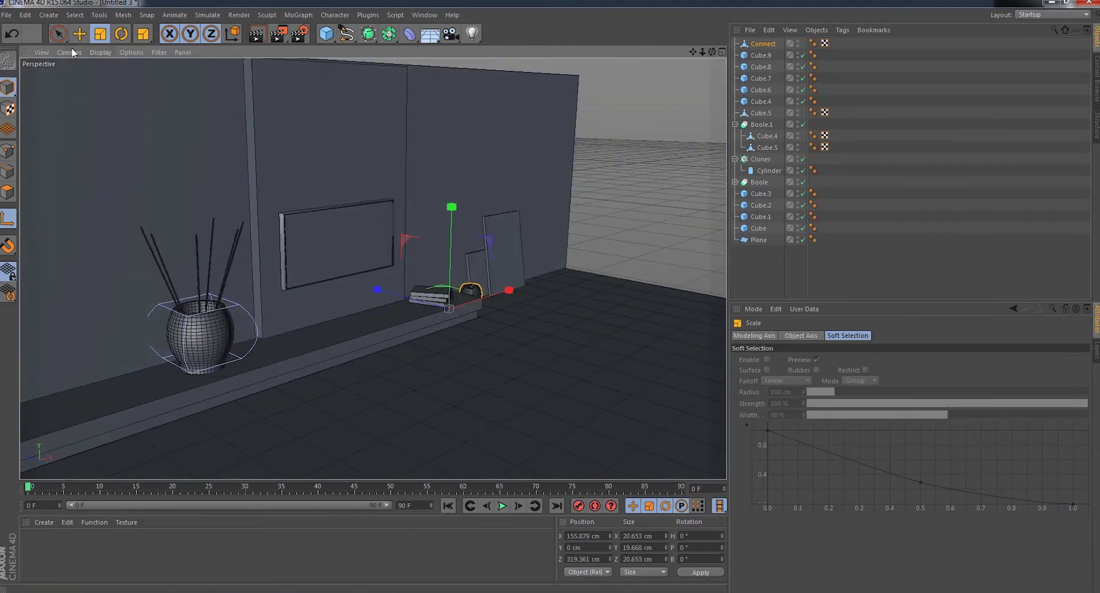
- Slide the Connect vase along X toward the panels and raise it slightly
key(space)
scroll(481, 302, up, 2)
scroll(481, 302, up, 2)
scroll(487, 306, up, 2)
scroll(491, 311, up, 2)
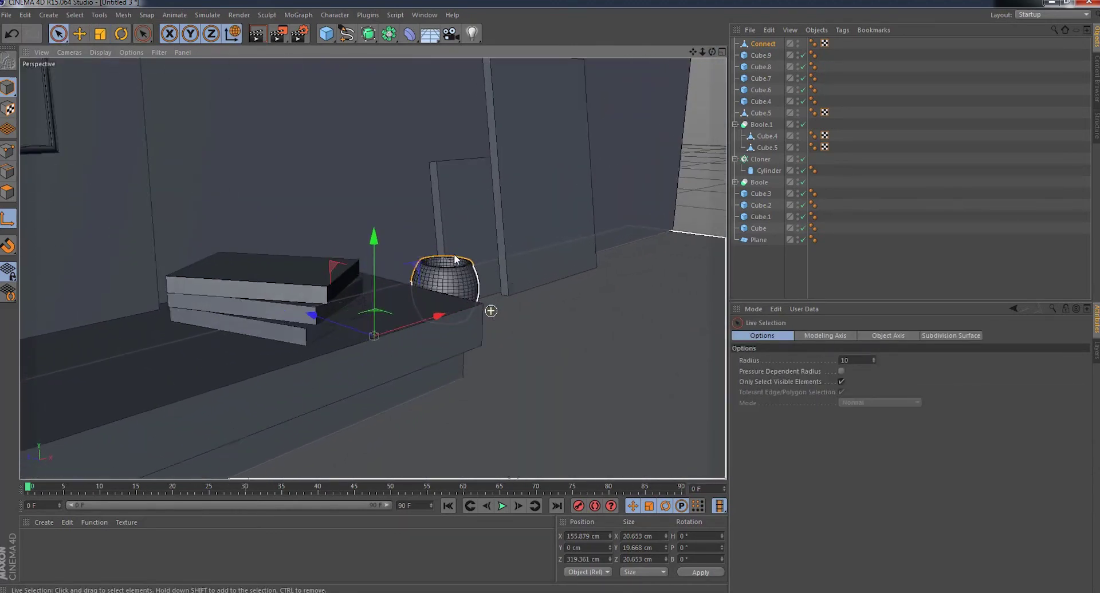
scroll(491, 311, up, 2)
drag(417, 324, 487, 315)
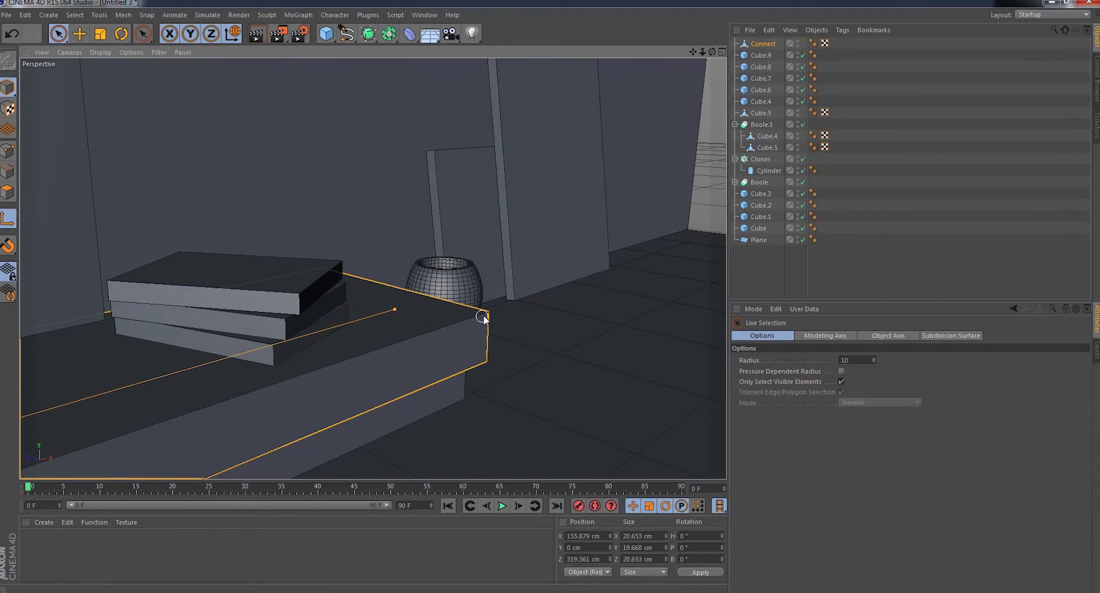
click(765, 44)
drag(503, 311, 502, 310)
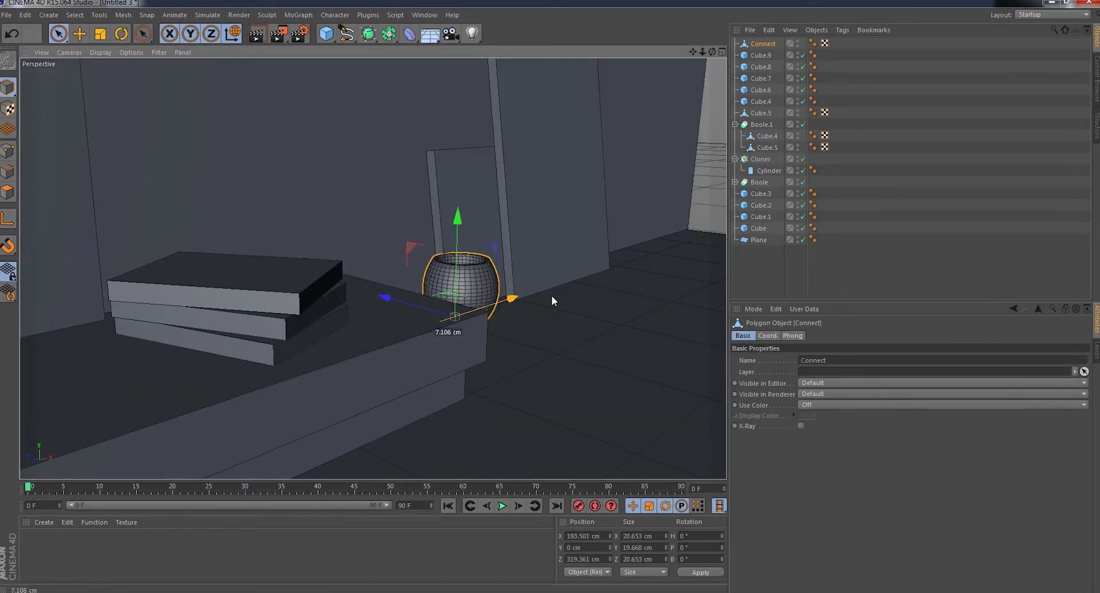
key(ctrl+z)
key(ctrl+z)
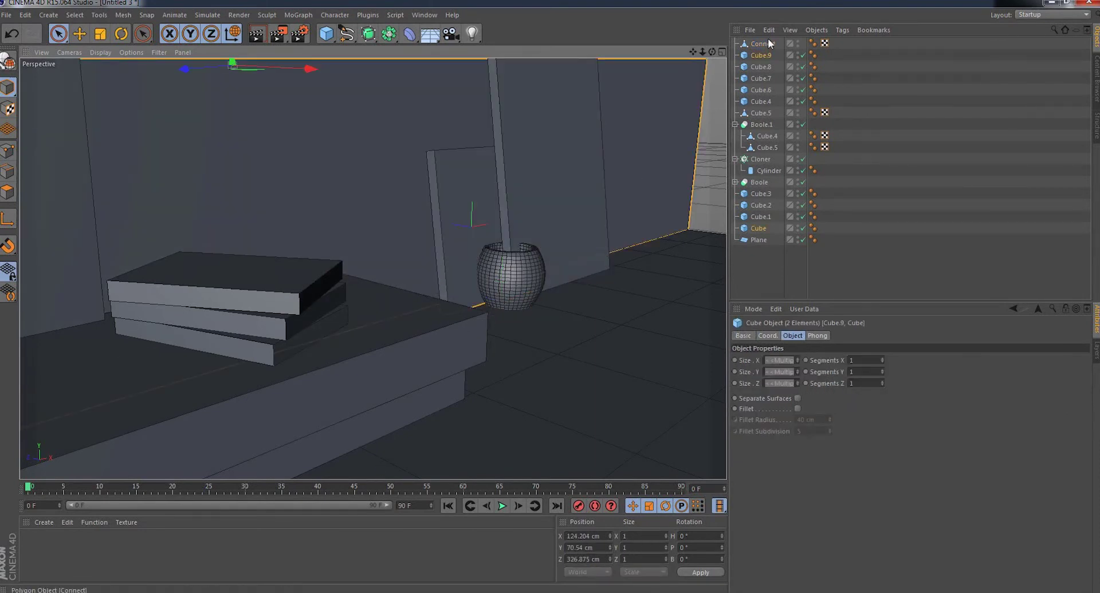
click(765, 44)
drag(449, 287, 465, 292)
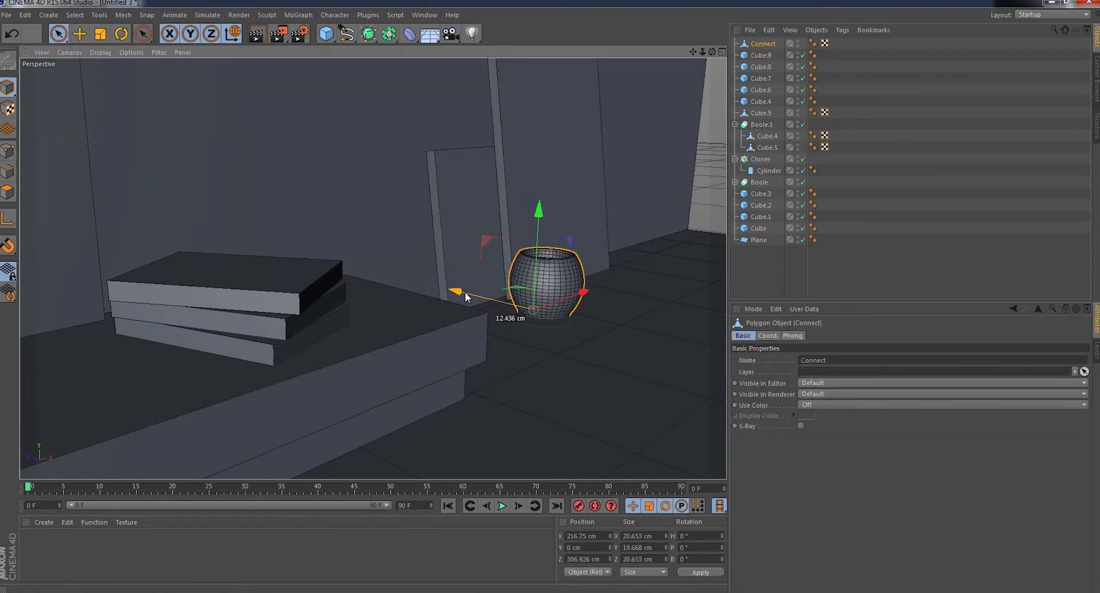
drag(535, 214, 535, 206)
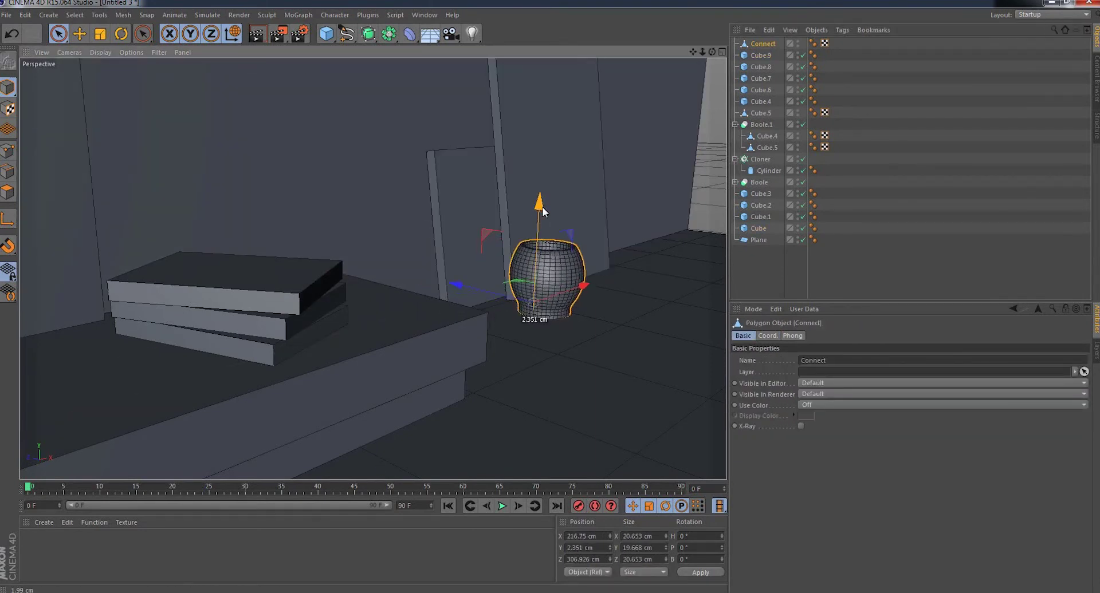
- Scale the vase to 15.82 cm wide and Ctrl-drag a copy, Connect.1, to X 243.134 cm
click(101, 33)
drag(594, 239, 567, 241)
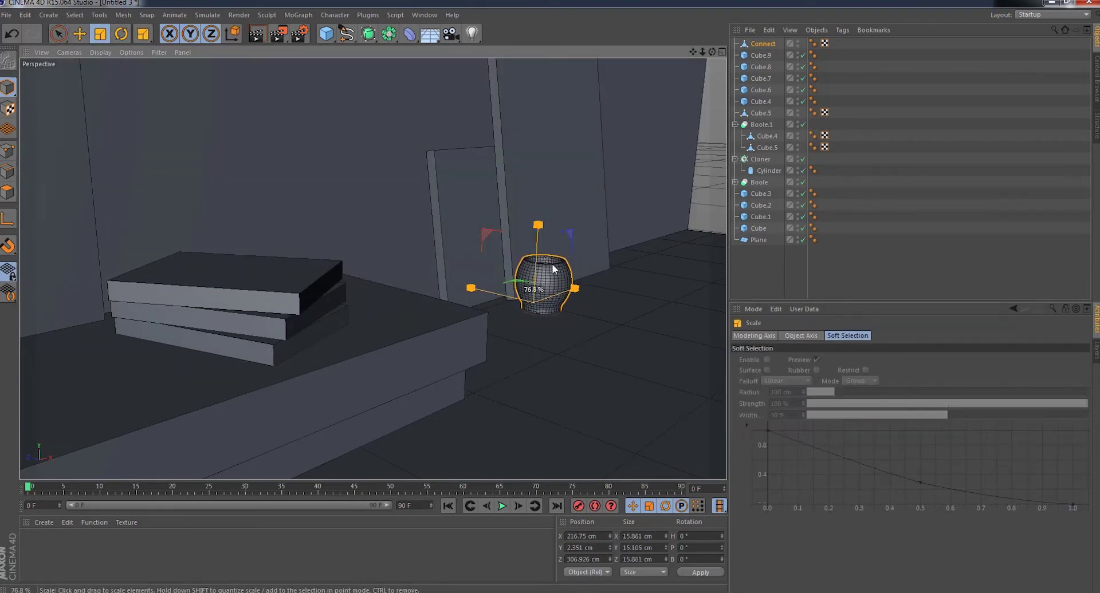
click(63, 39)
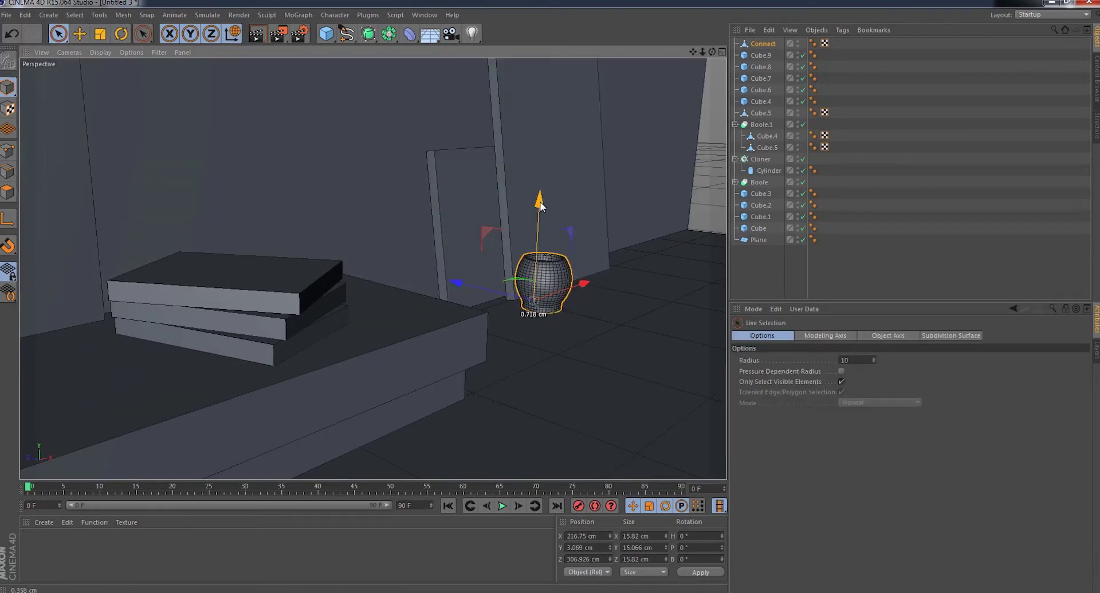
drag(541, 207, 540, 207)
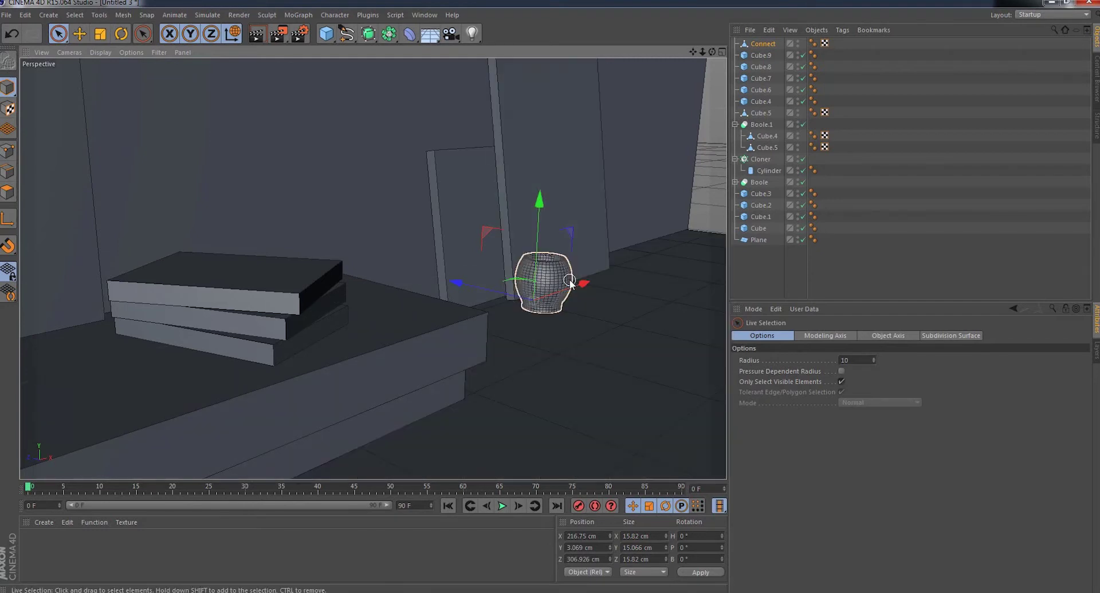
ctrl+drag(582, 285, 624, 279)
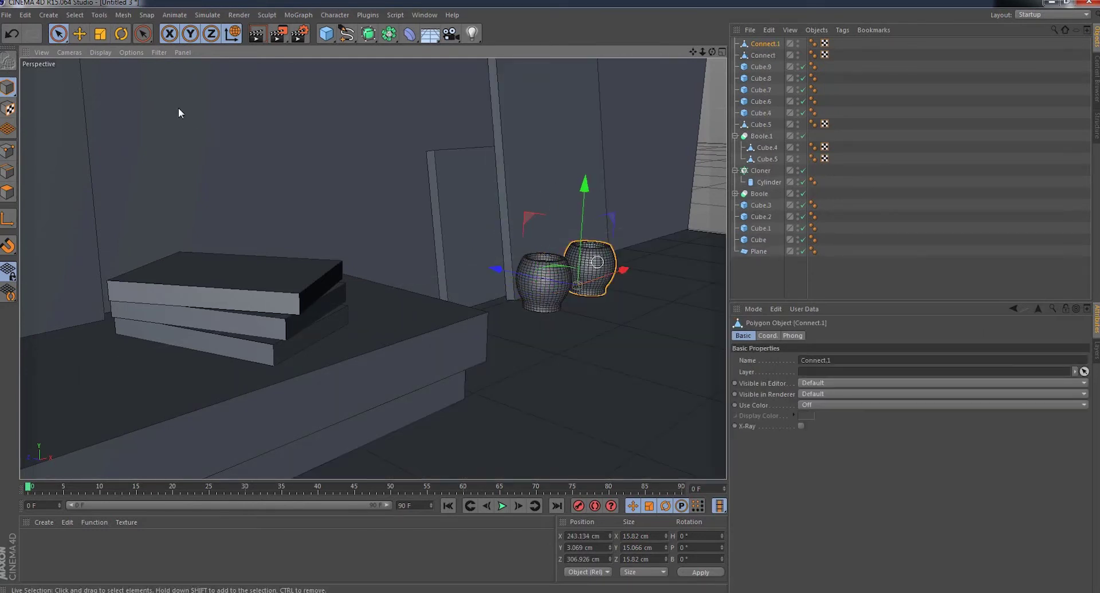
- Scale the duplicate vase Connect.1 down to about 11.011 × 10.486 cm
key(t)
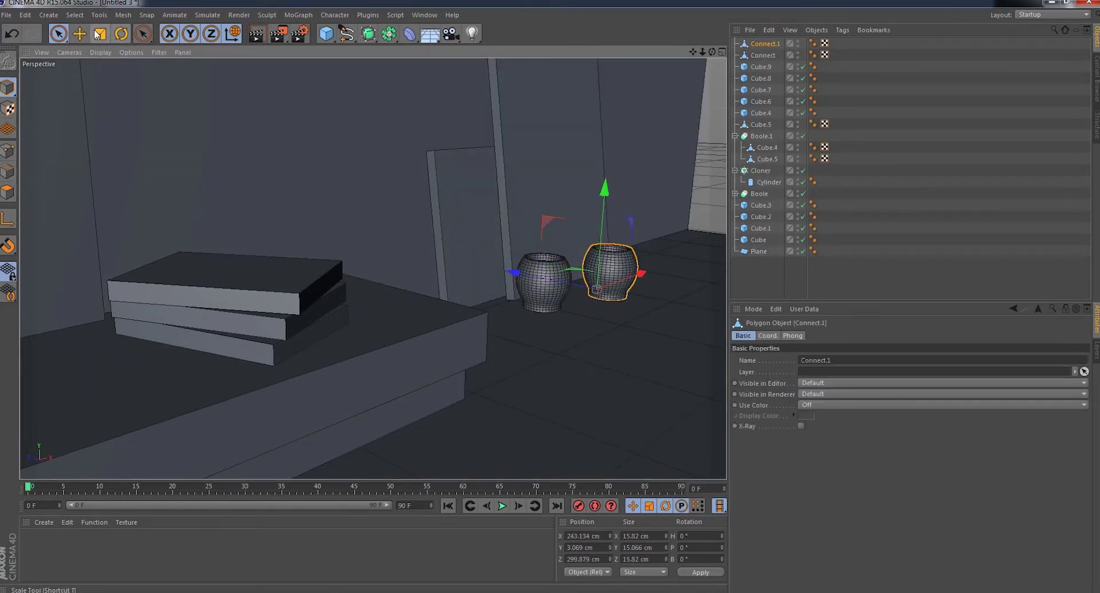
mouse_move(690, 177)
mouse_down()
mouse_move(588, 255)
mouse_move(611, 301)
mouse_up()
click(58, 33)
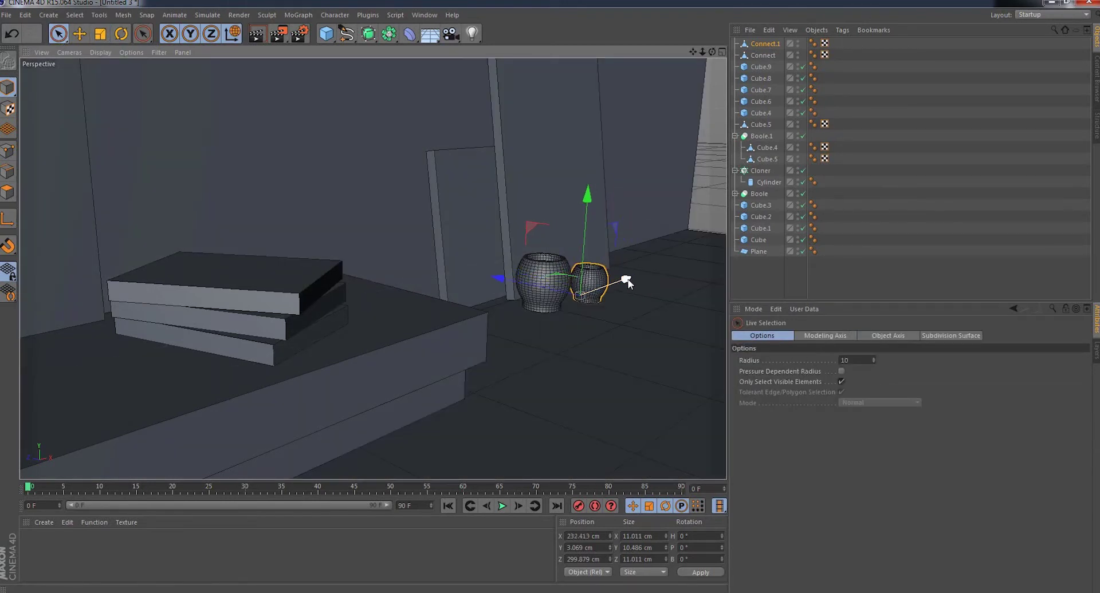
- In a zoomed Front view centred on the vases, raise the small vase slightly
scroll(611, 302, up, 2)
scroll(607, 299, up, 4)
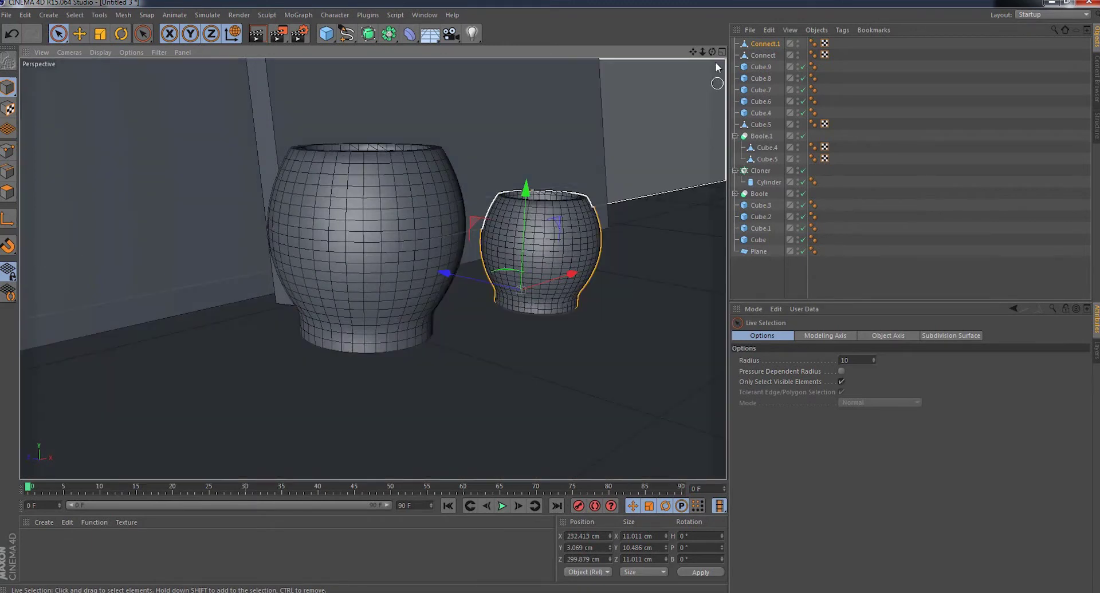
click(101, 53)
click(80, 163)
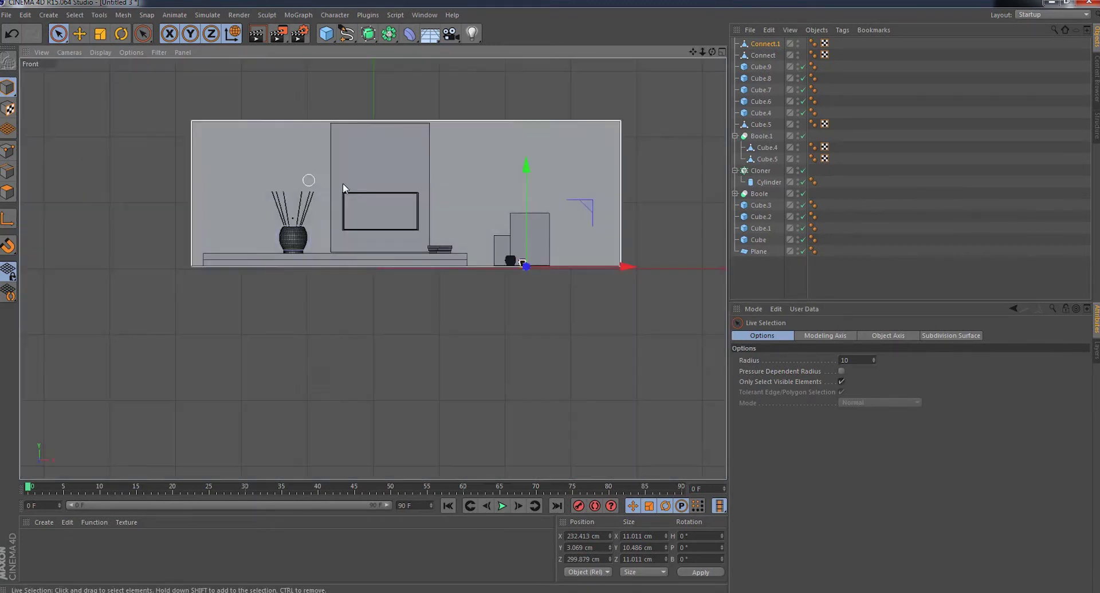
scroll(515, 264, up, 2)
scroll(467, 226, up, 2)
scroll(515, 286, up, 2)
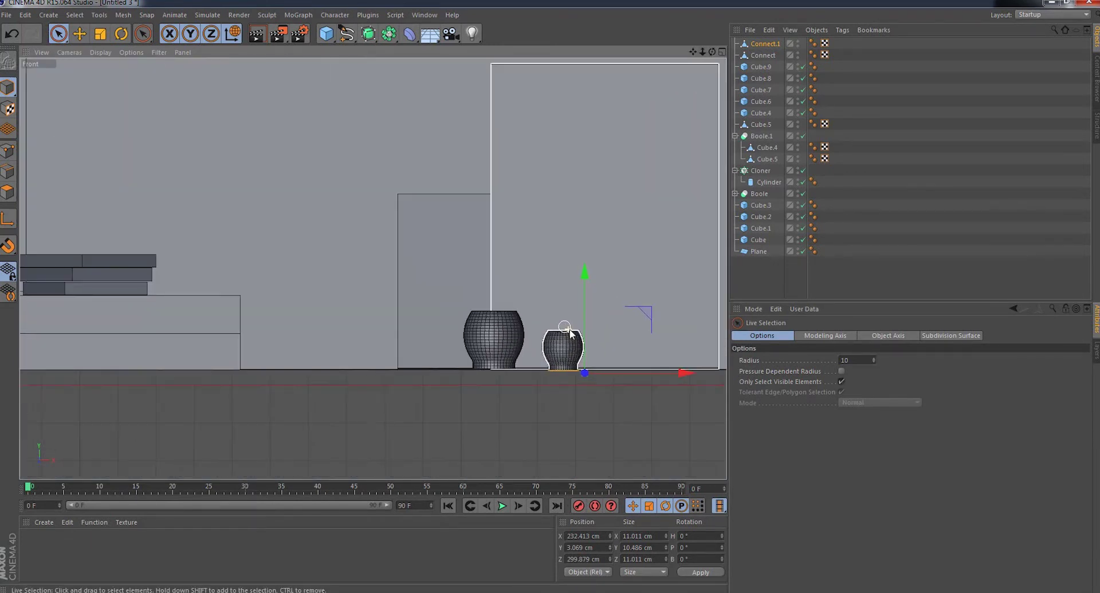
scroll(568, 329, up, 2)
scroll(570, 332, up, 1)
alt+middle_drag(694, 260, 620, 205)
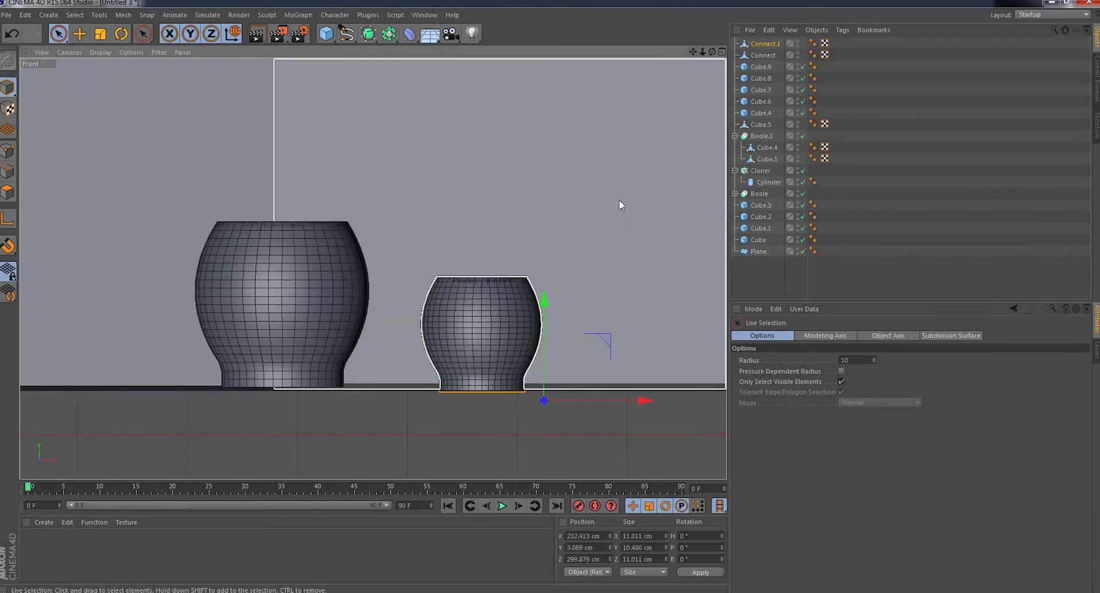
drag(544, 300, 546, 309)
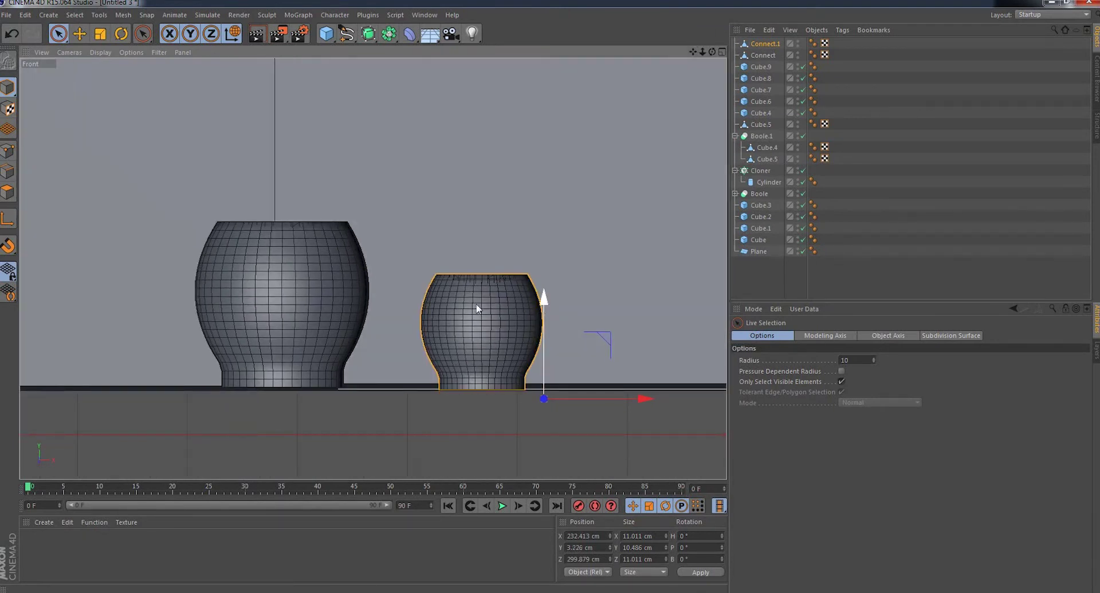
- Lower the large vase to Y 2.864 cm and return to Perspective view
click(338, 256)
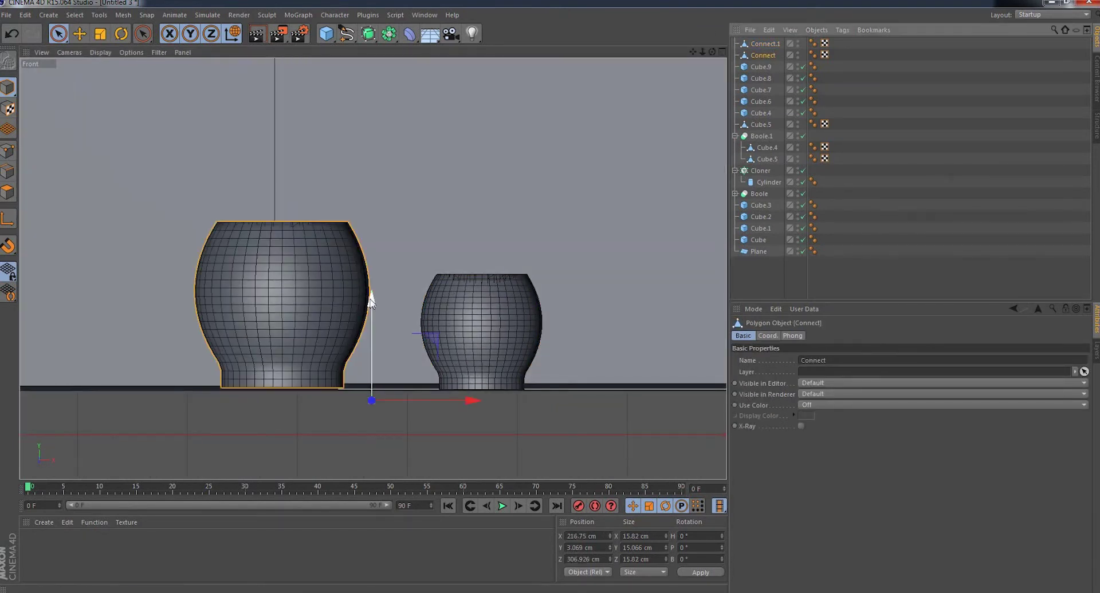
drag(371, 298, 372, 307)
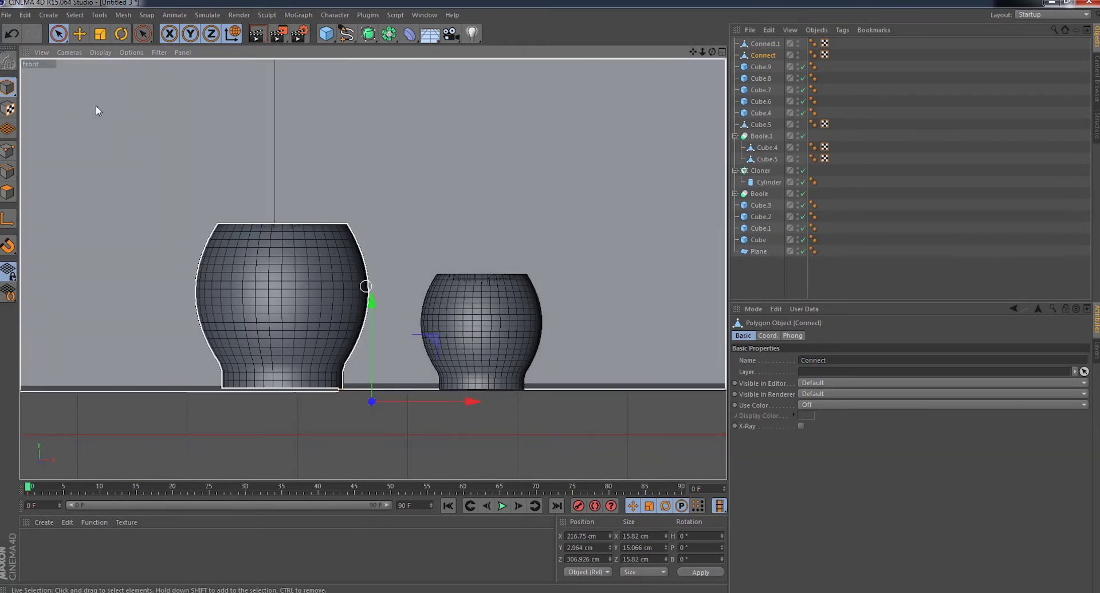
click(69, 52)
click(88, 108)
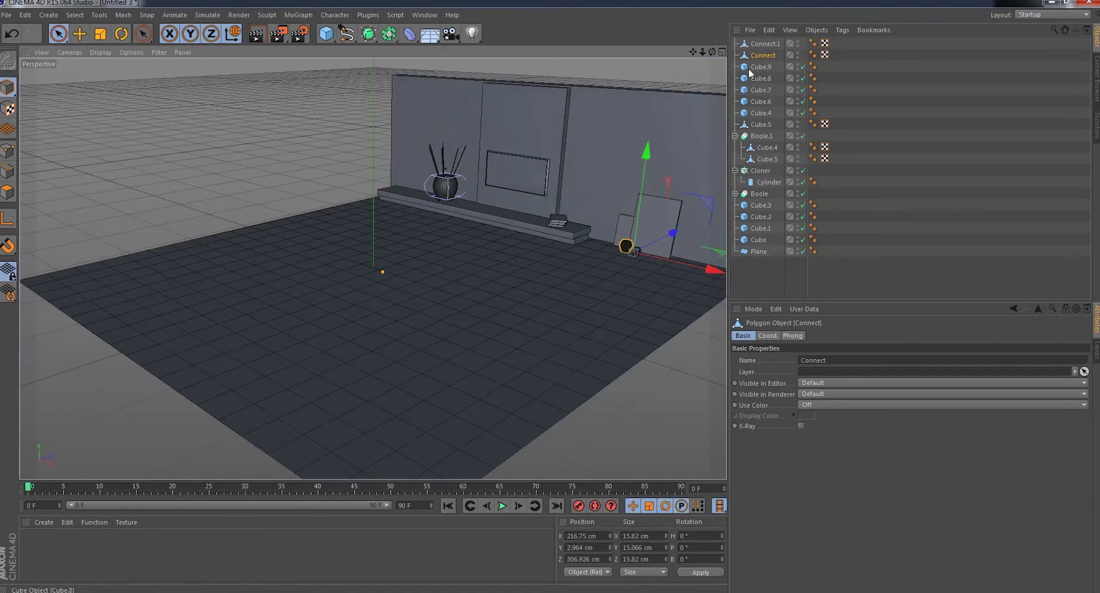
alt+drag(367, 172, 329, 139)
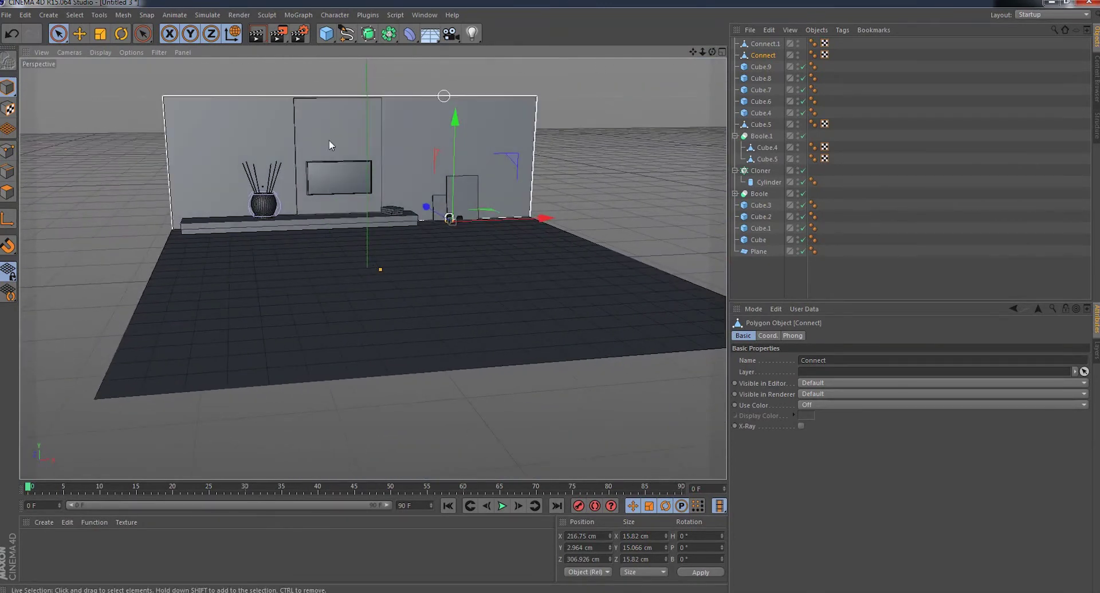
scroll(291, 155, up, 2)
scroll(292, 155, up, 2)
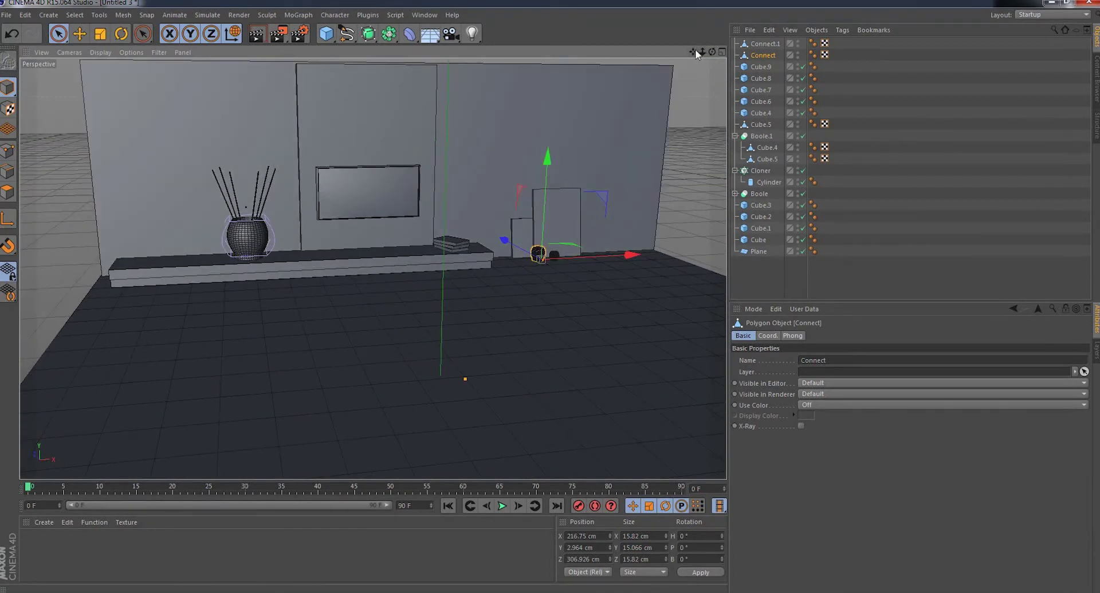
drag(712, 52, 372, 269)
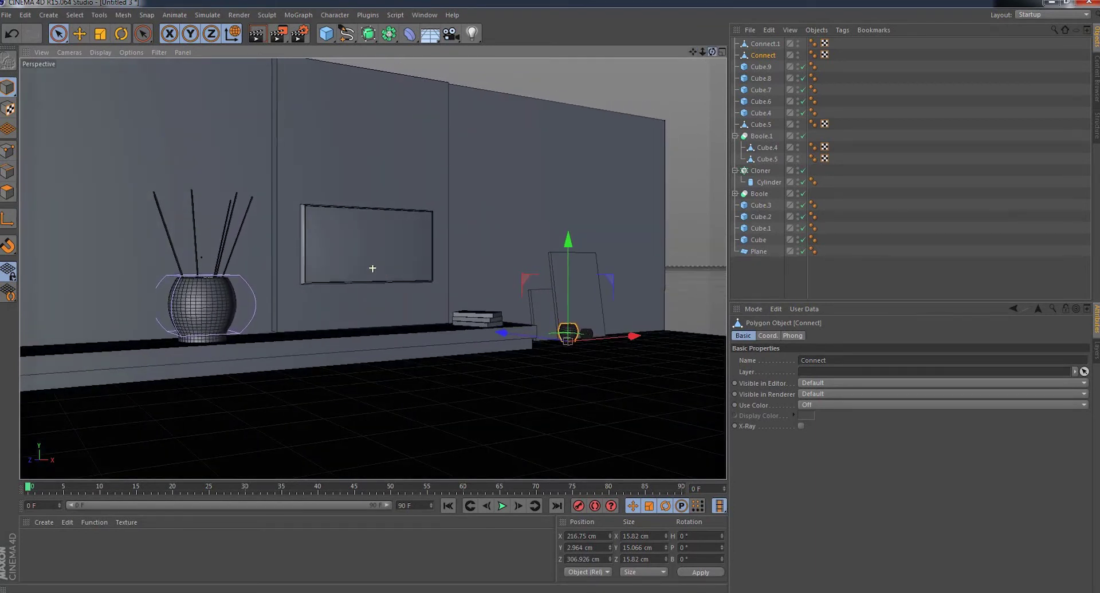
drag(700, 54, 700, 56)
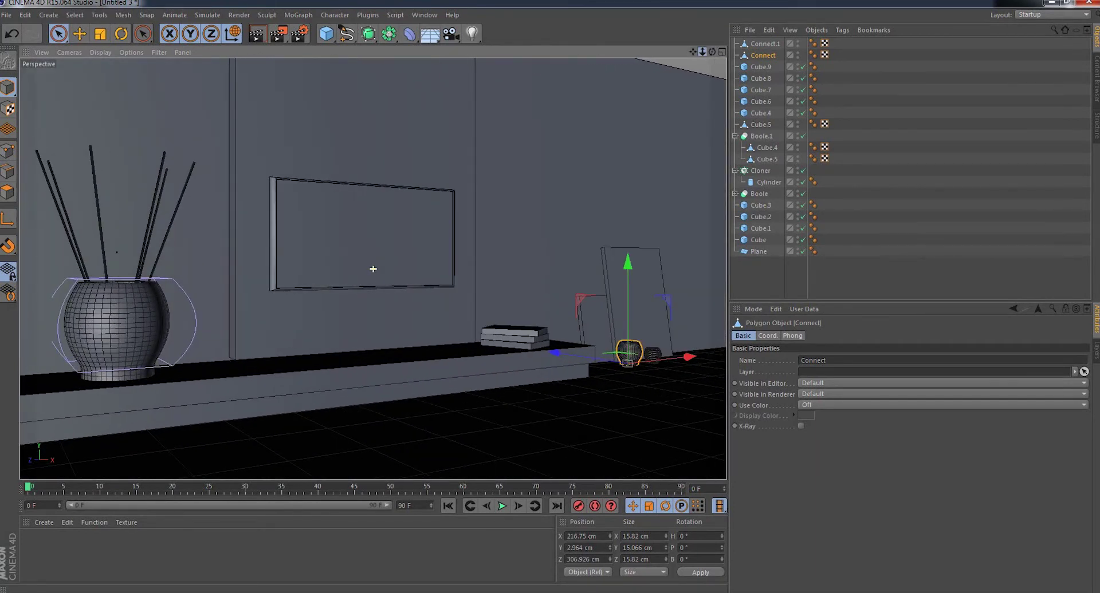
drag(694, 53, 702, 57)
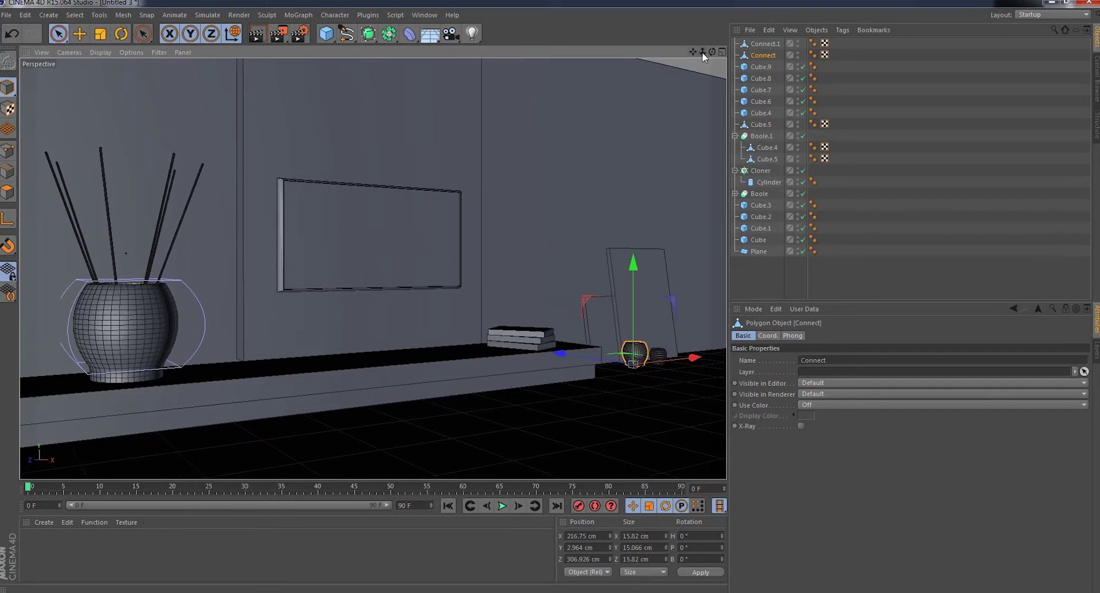
- Narrow the vase's outer Cylinder to a 10.865 cm radius
click(109, 334)
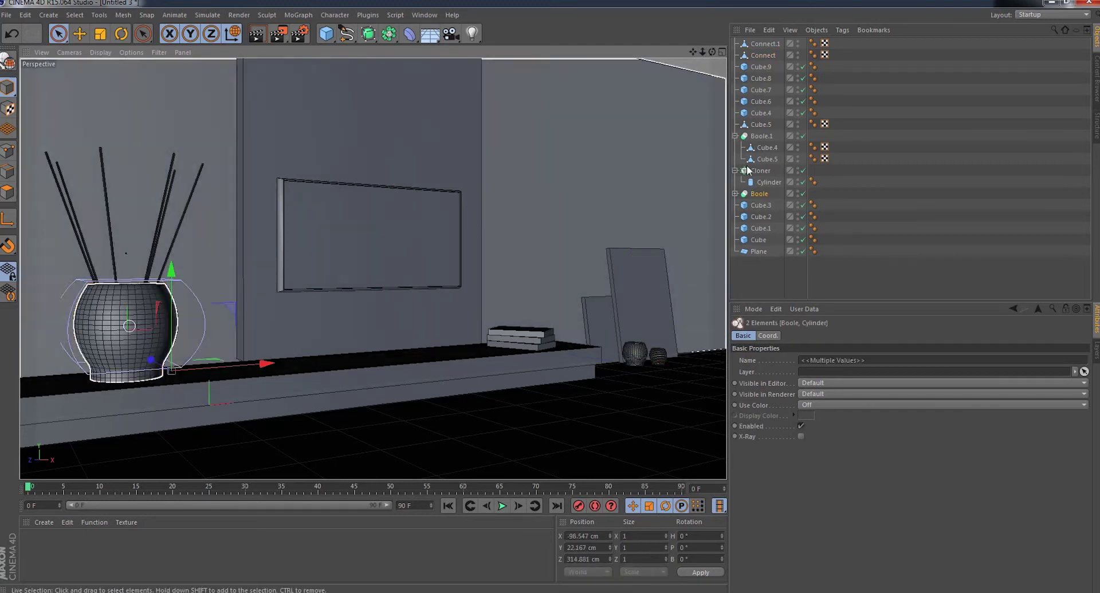
click(735, 195)
click(770, 206)
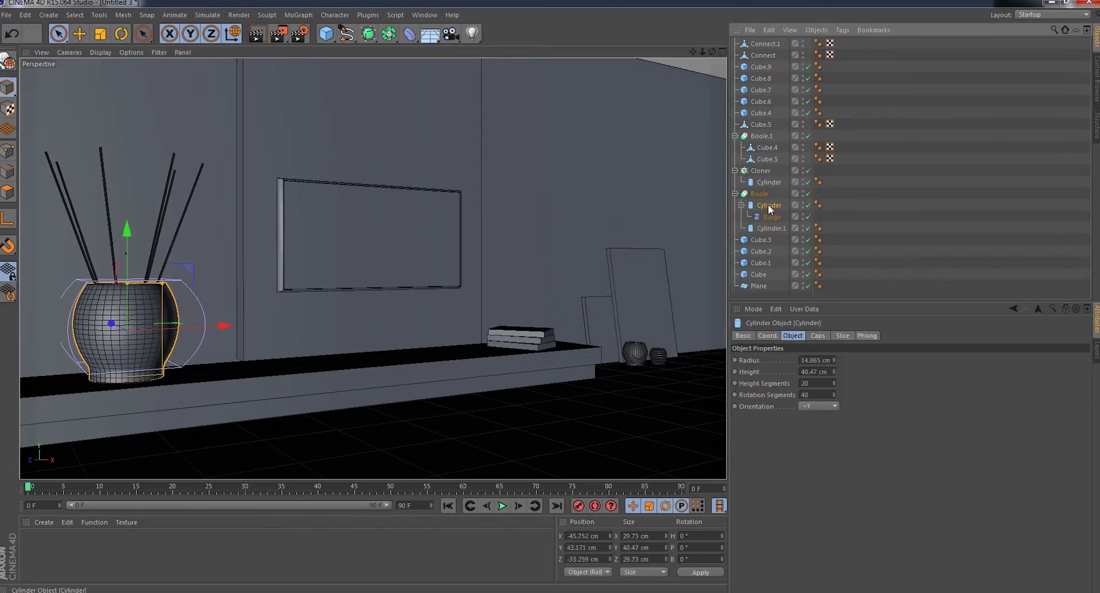
click(770, 226)
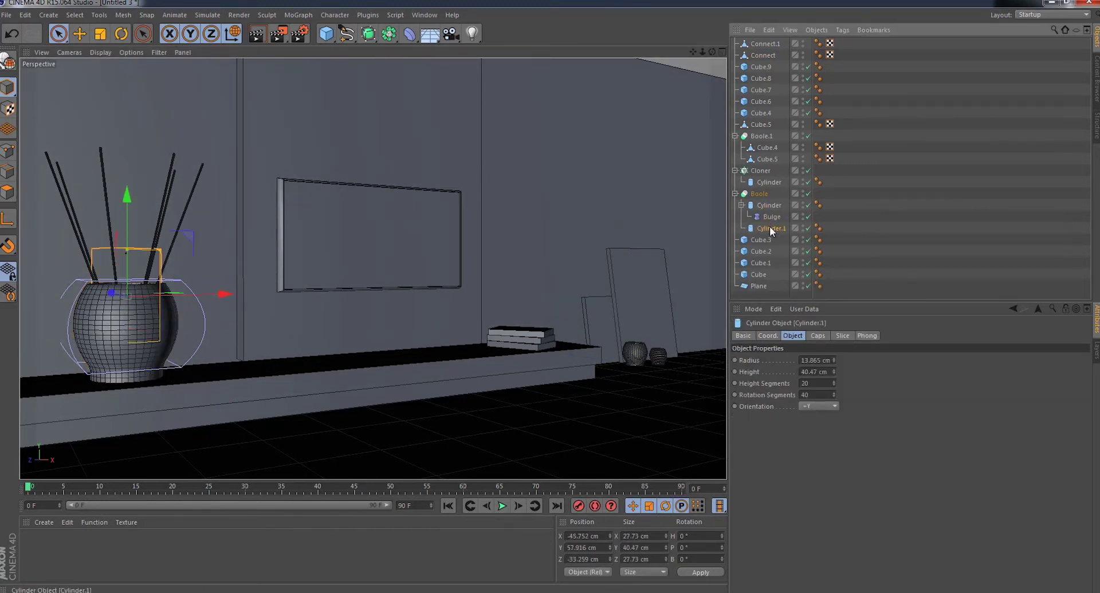
click(768, 205)
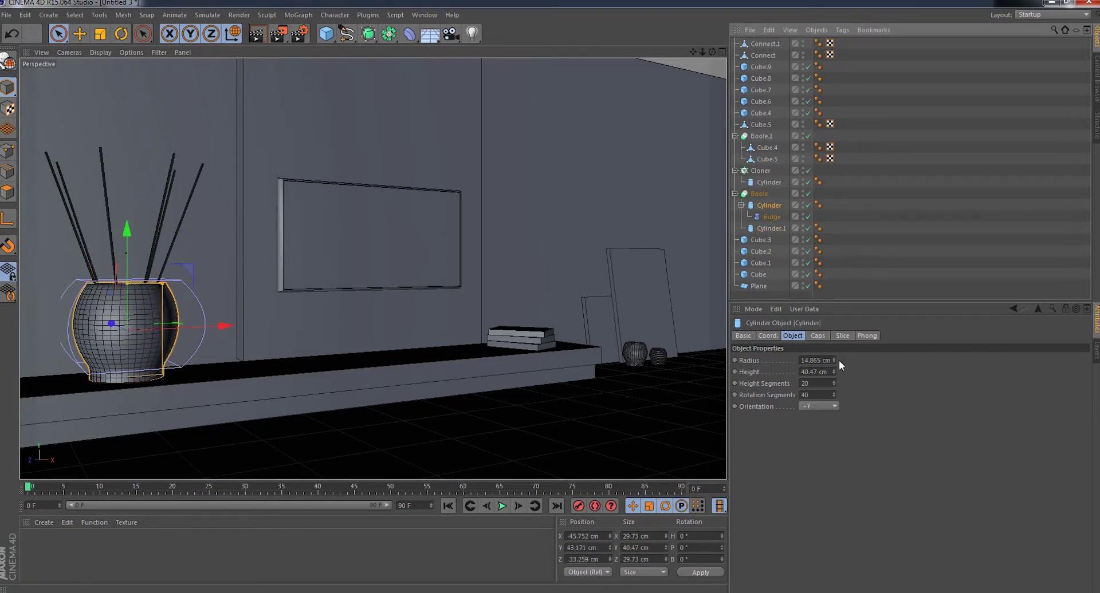
drag(833, 360, 828, 362)
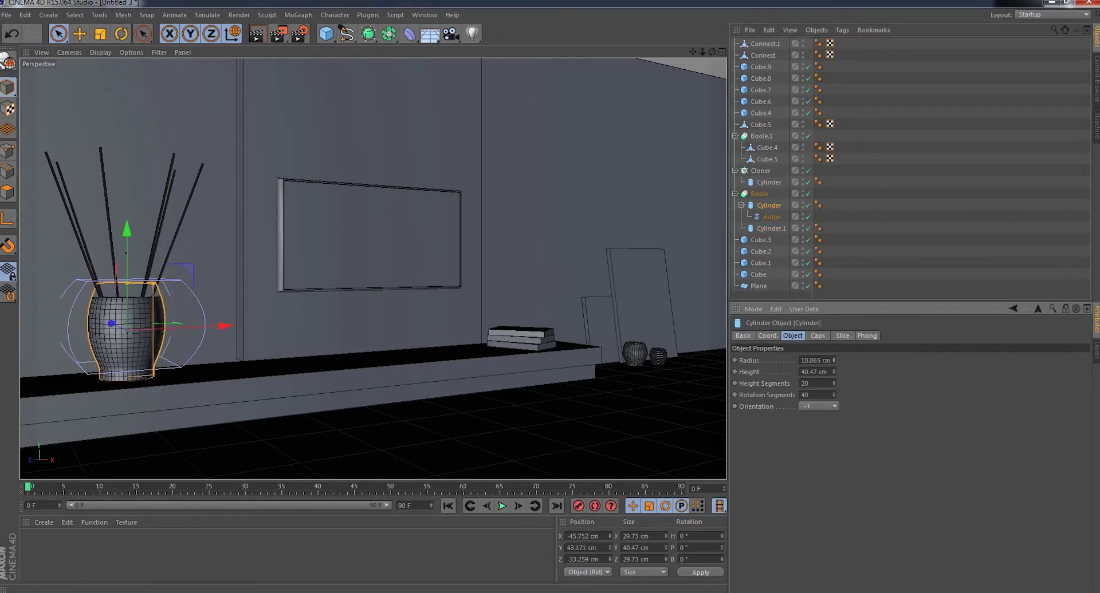
- Shorten Cylinder.1 by 1 cm and bring its radius down to 10.865 cm
click(773, 228)
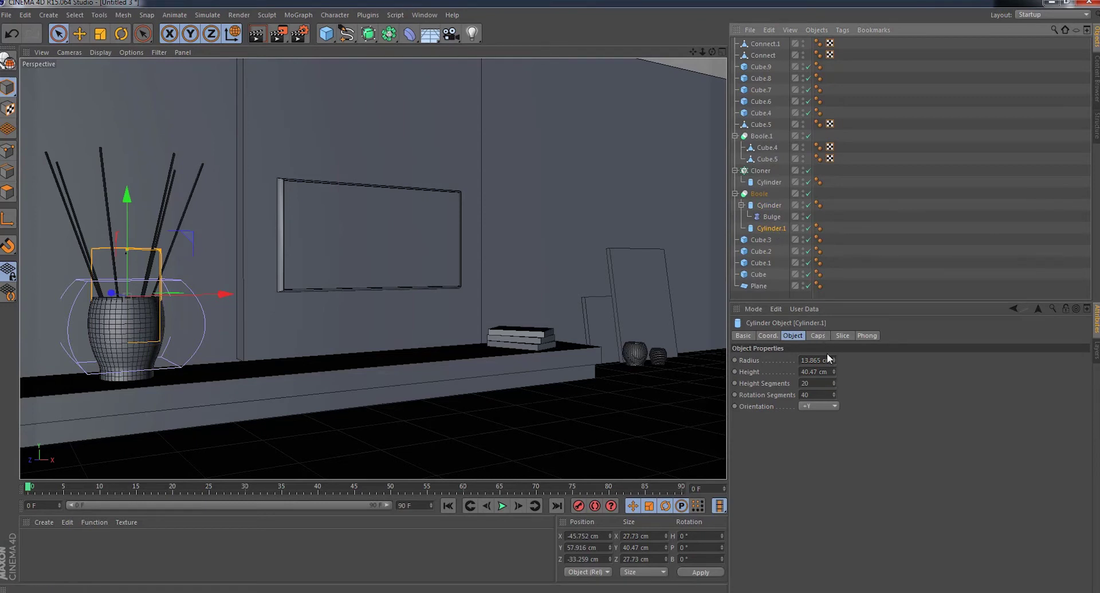
click(834, 374)
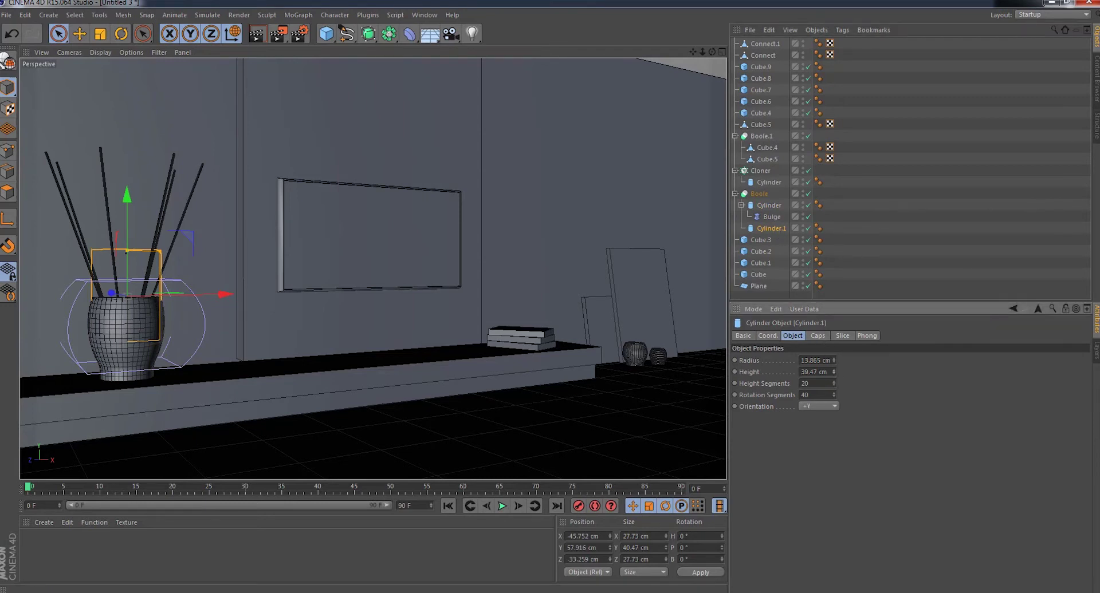
click(834, 362)
click(834, 362)
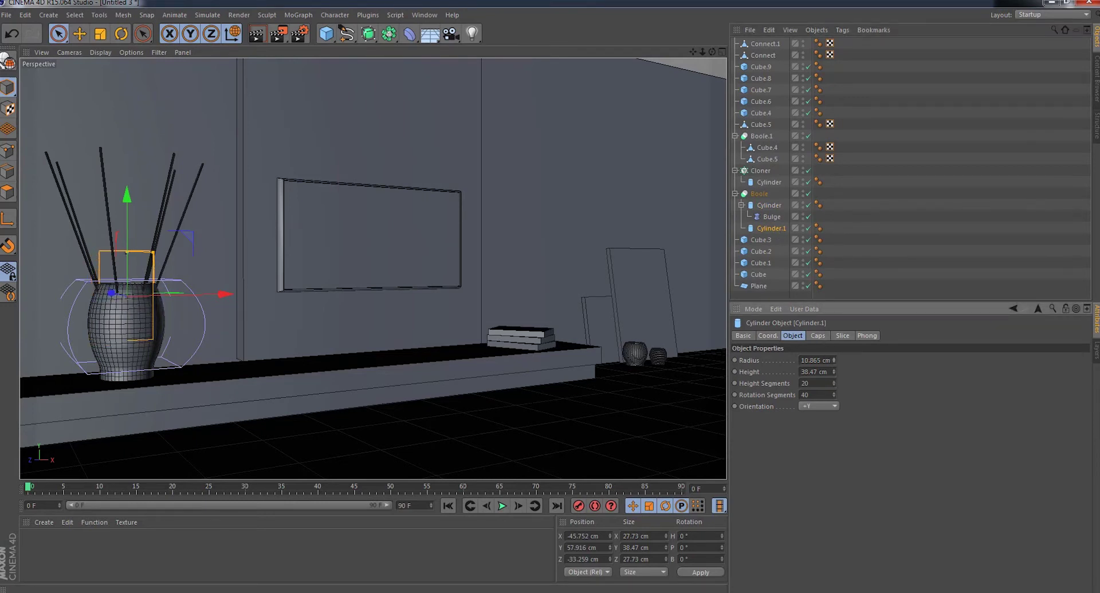
- Scale the stick Cloner down to about 83% and add a new Camera
click(751, 172)
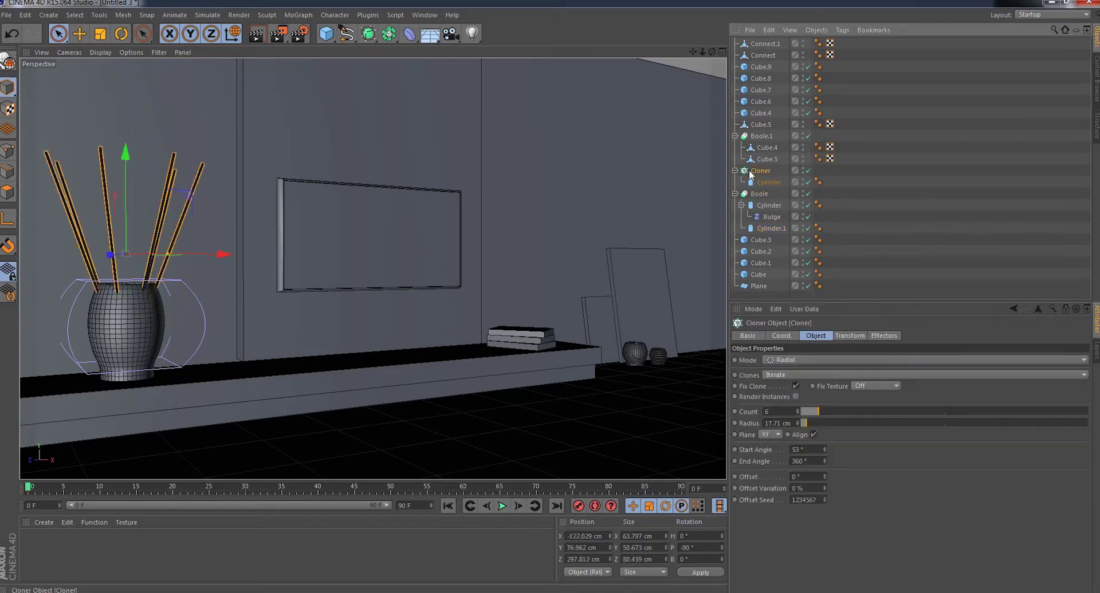
click(101, 34)
drag(410, 179, 343, 210)
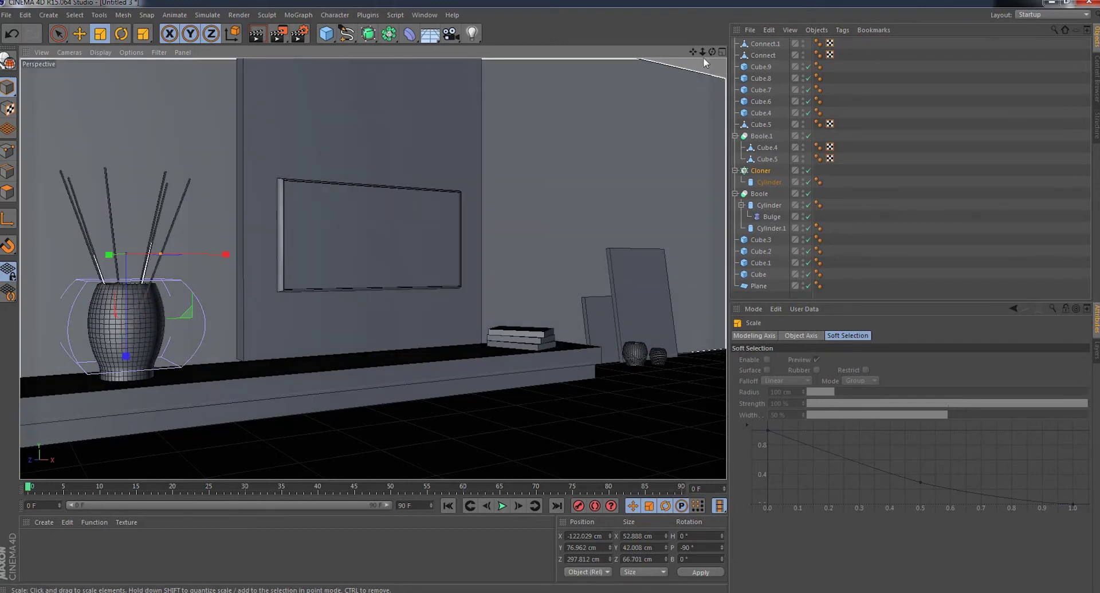
click(696, 64)
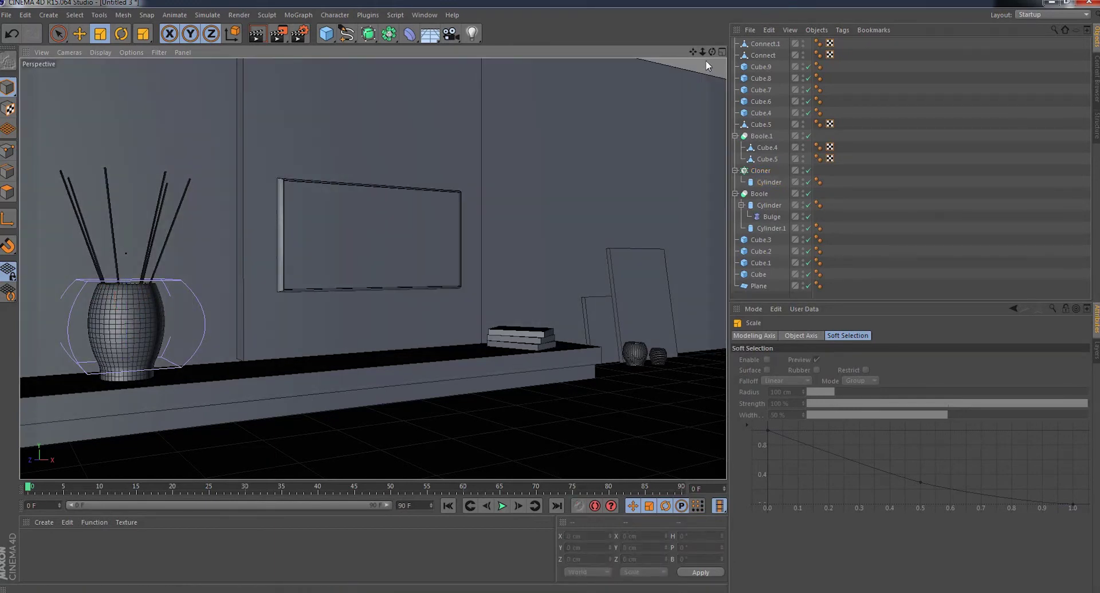
drag(453, 37, 504, 49)
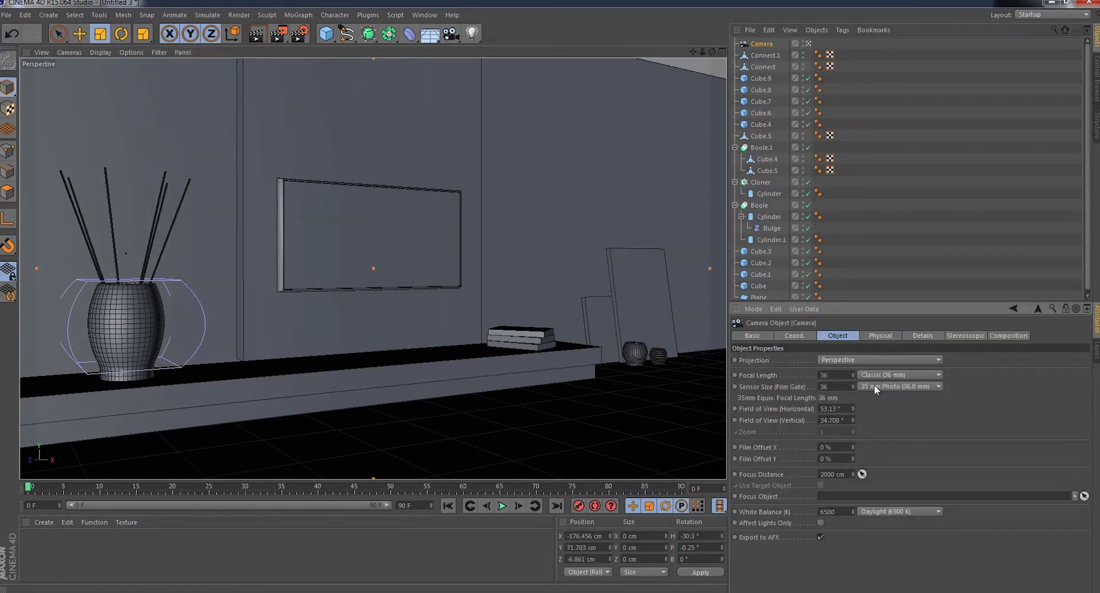
- Give the camera a 25 mm Wide Angle lens and reframe it on the wall and vase
click(885, 376)
click(891, 410)
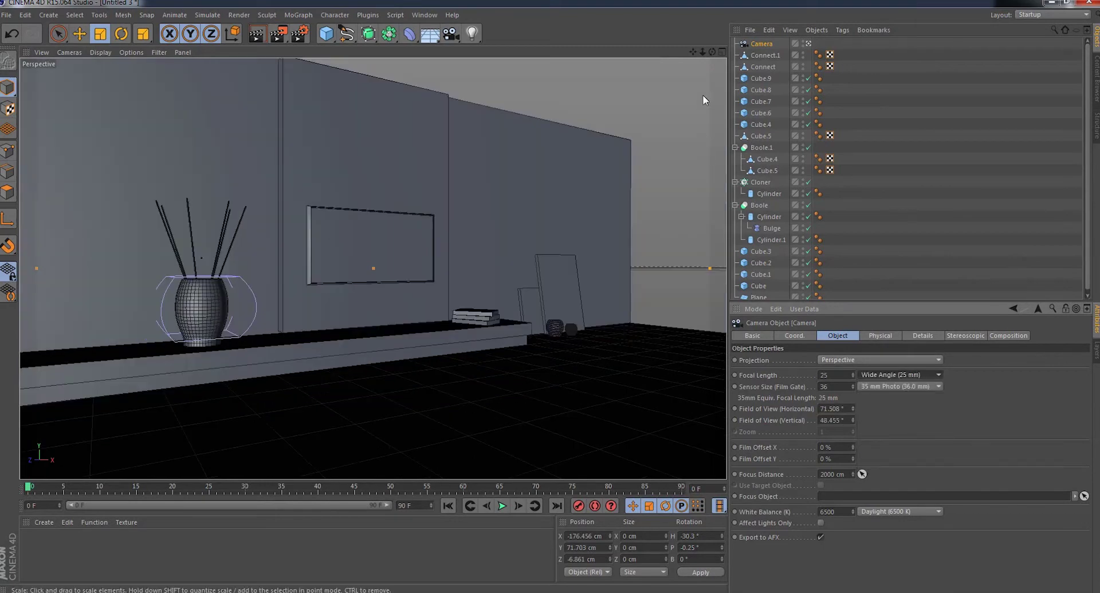
drag(703, 53, 717, 56)
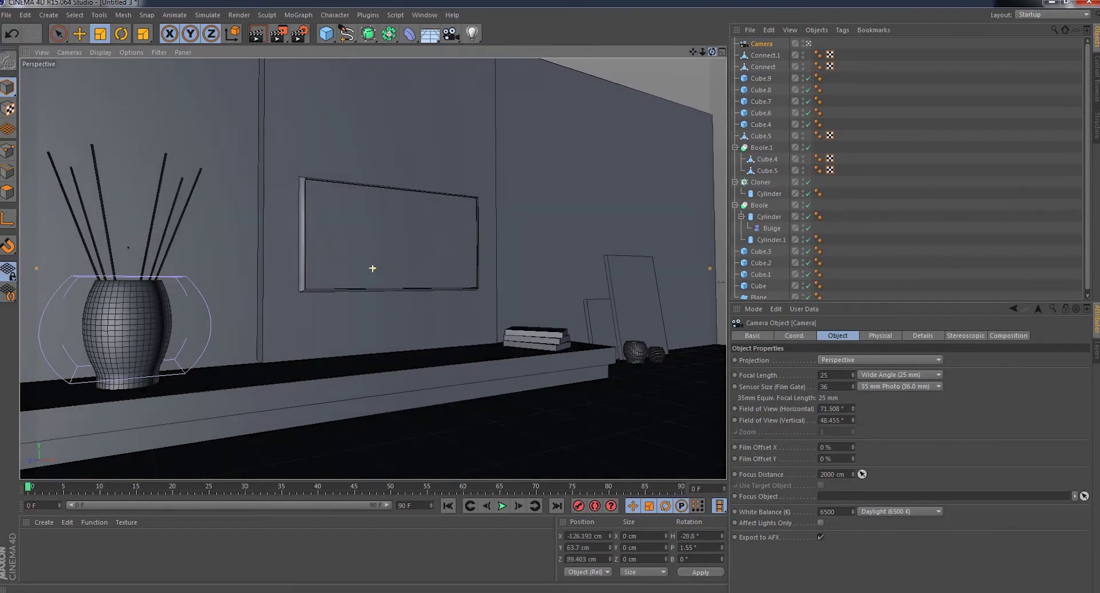
drag(717, 56, 717, 53)
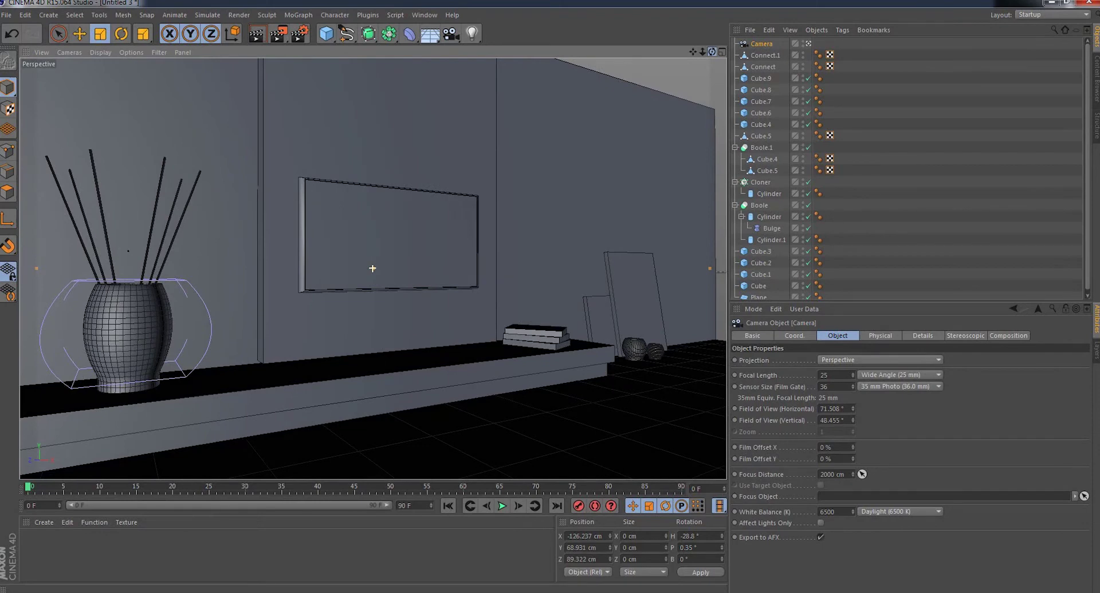
- Leave the camera view and hide the camera in the editor
click(743, 50)
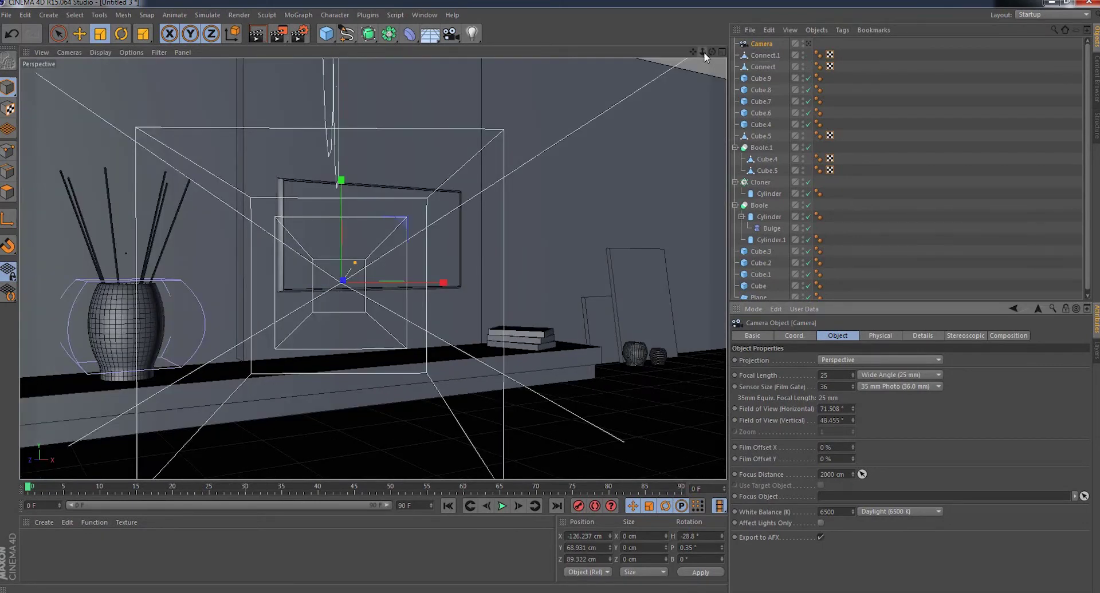
drag(706, 56, 690, 57)
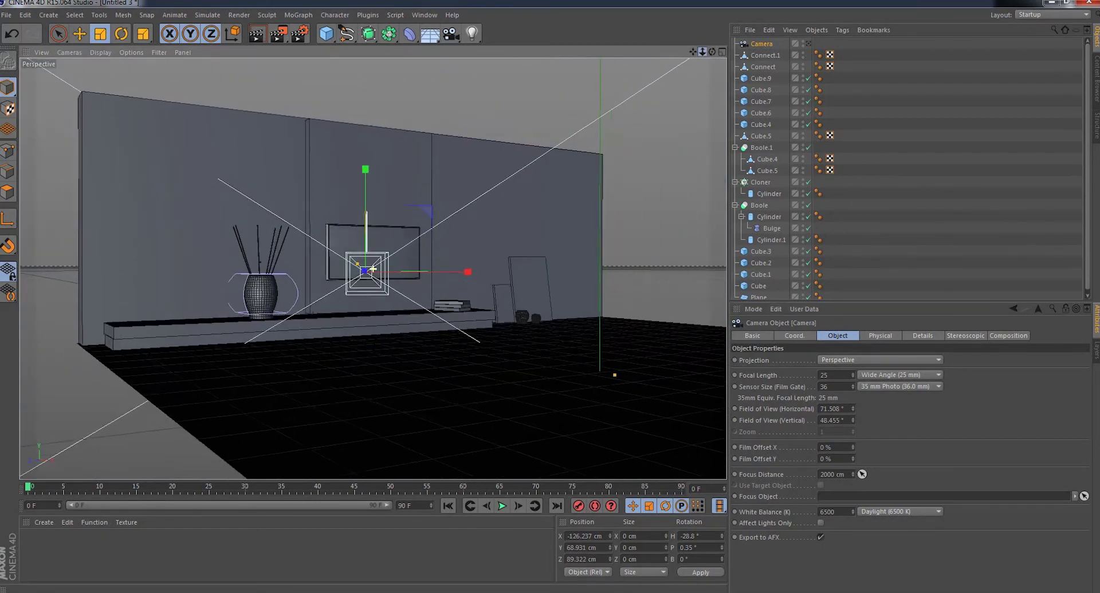
click(803, 40)
mouse_move(712, 51)
mouse_down()
mouse_move(719, 74)
mouse_move(373, 268)
mouse_move(443, 57)
mouse_up()
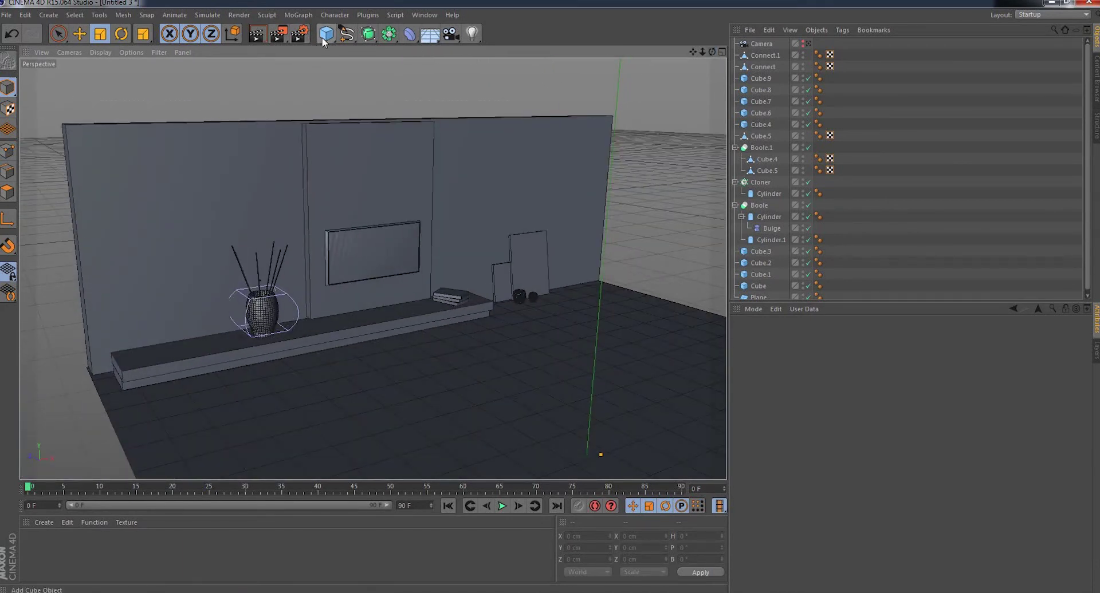
- Add a Sphere and move it back to the scene's centre depth
drag(323, 42, 540, 73)
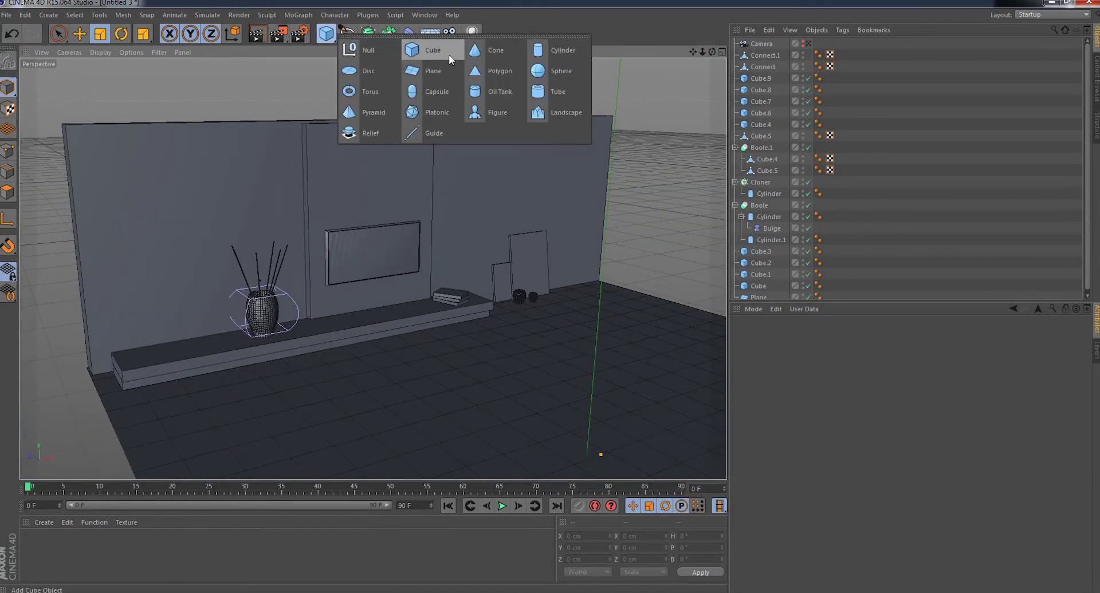
click(541, 73)
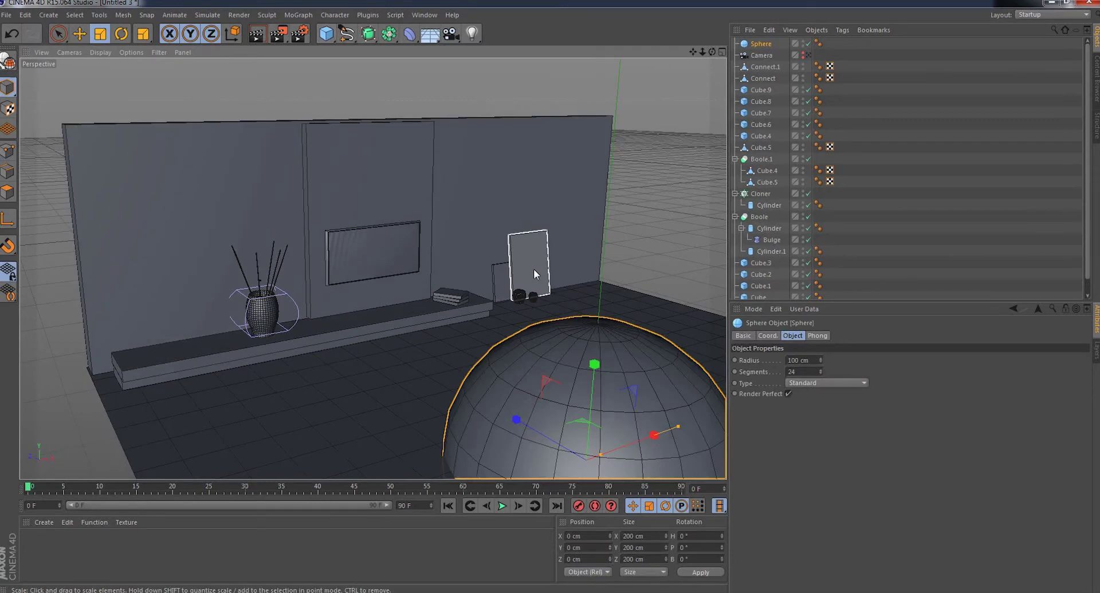
click(59, 33)
drag(504, 411, 366, 351)
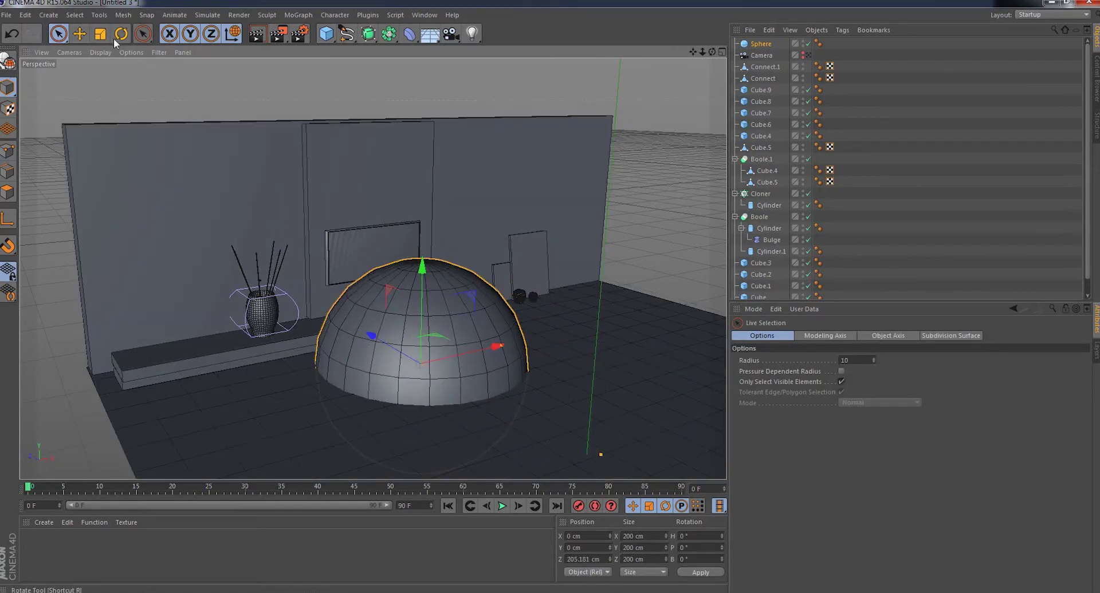
- Scale the sphere down to 22 cm and raise it to about Y 38.5 cm
click(100, 34)
drag(652, 277, 273, 413)
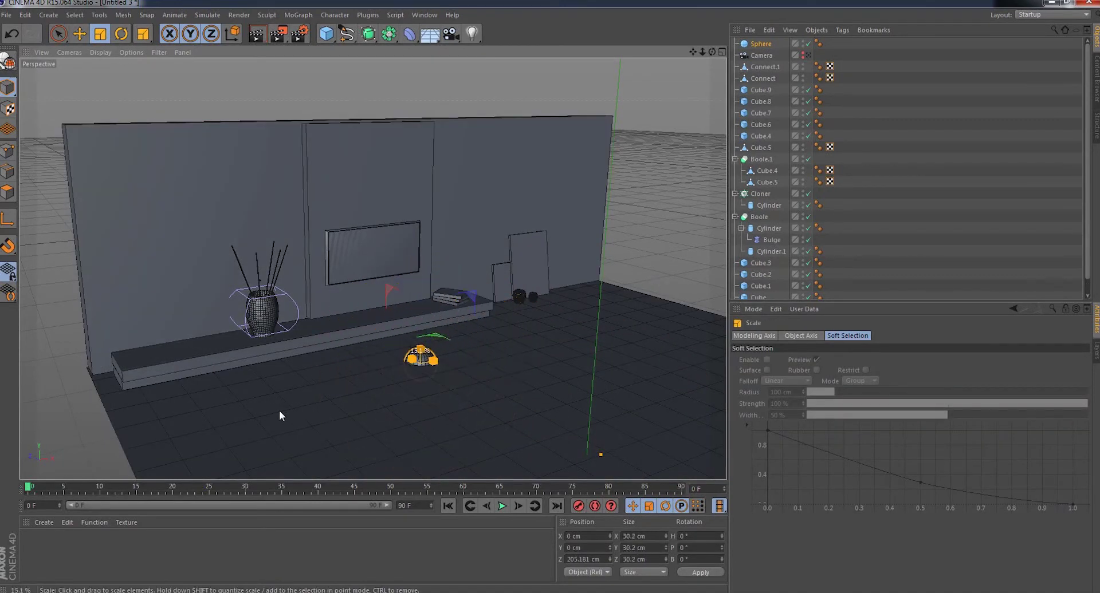
key(space)
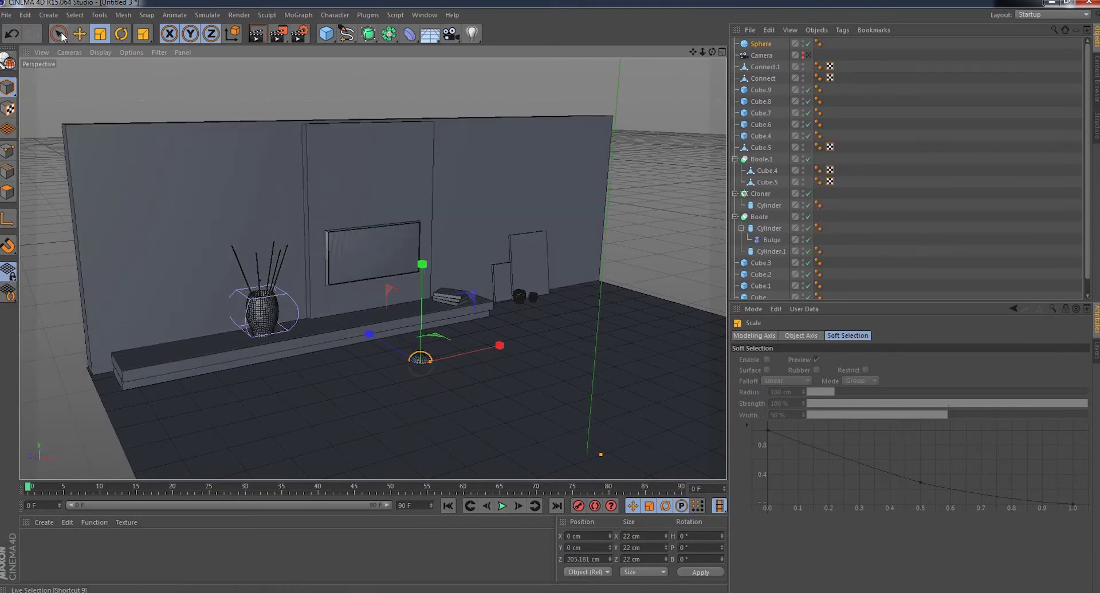
drag(418, 269, 420, 232)
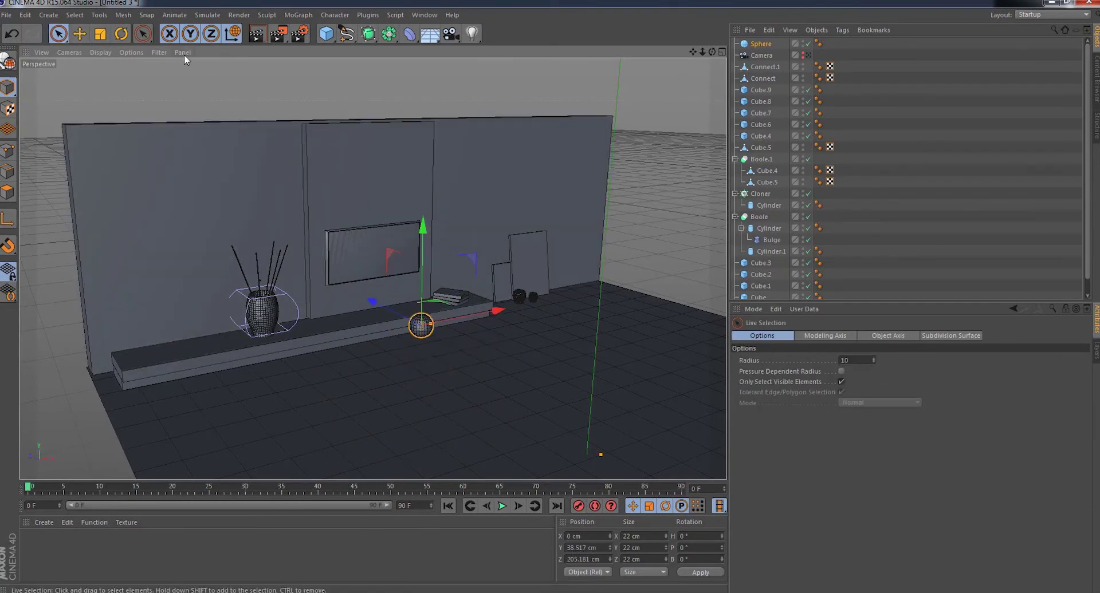
- Show the sphere's object properties (11 cm radius, 63 segments) and reframe the wall view
scroll(390, 168, up, 1)
scroll(378, 189, up, 2)
scroll(367, 210, up, 1)
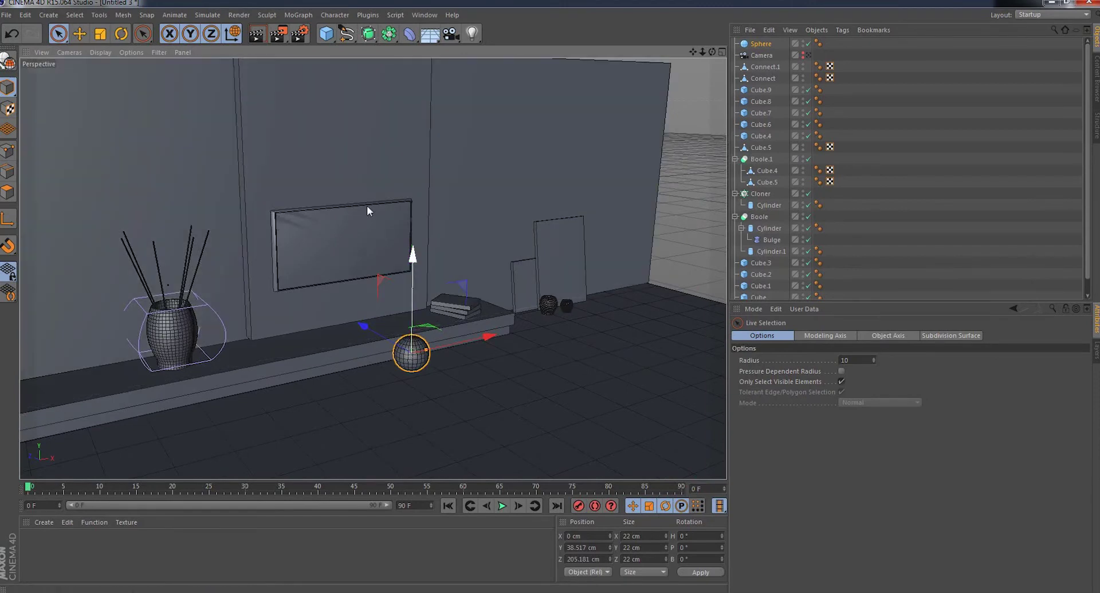
click(756, 45)
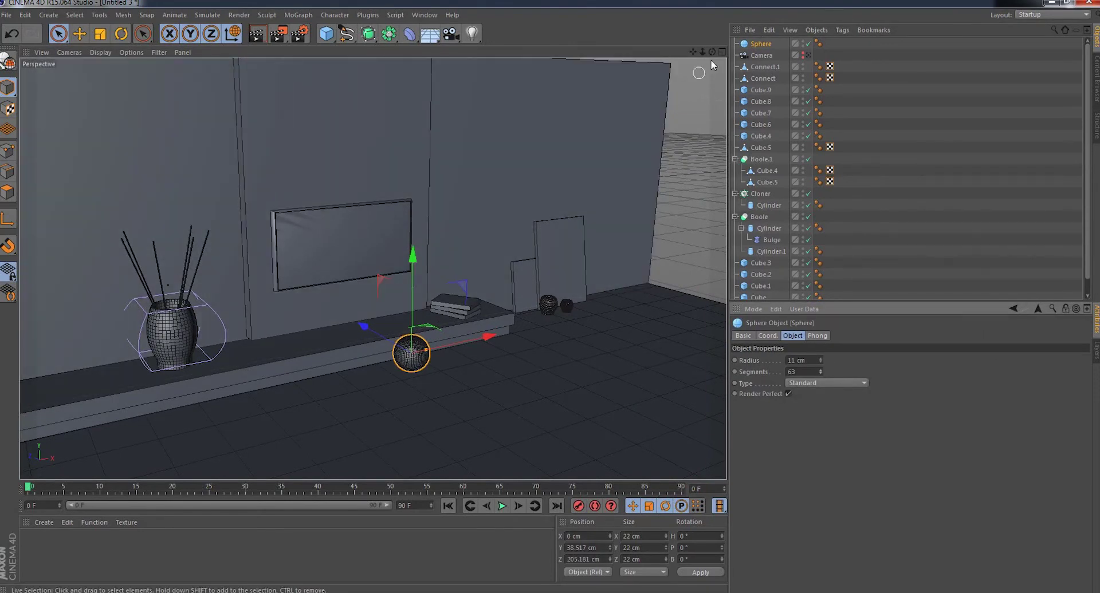
alt+drag(270, 115, 372, 268)
key(ctrl+shift+z)
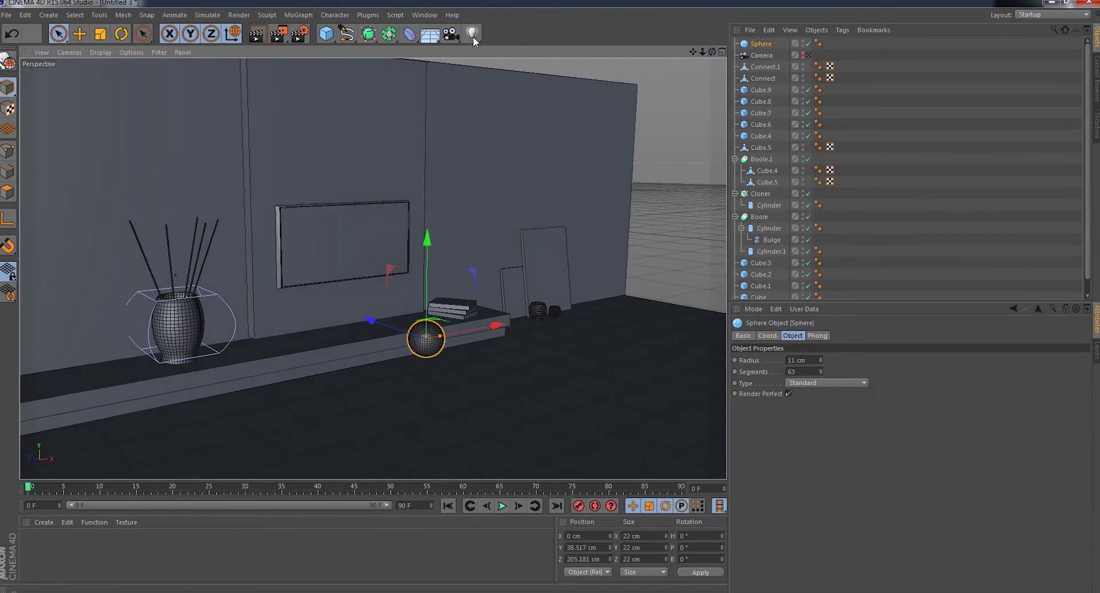
- Add a cylinder and scale it down to about 20.4 cm wide
drag(327, 33, 367, 103)
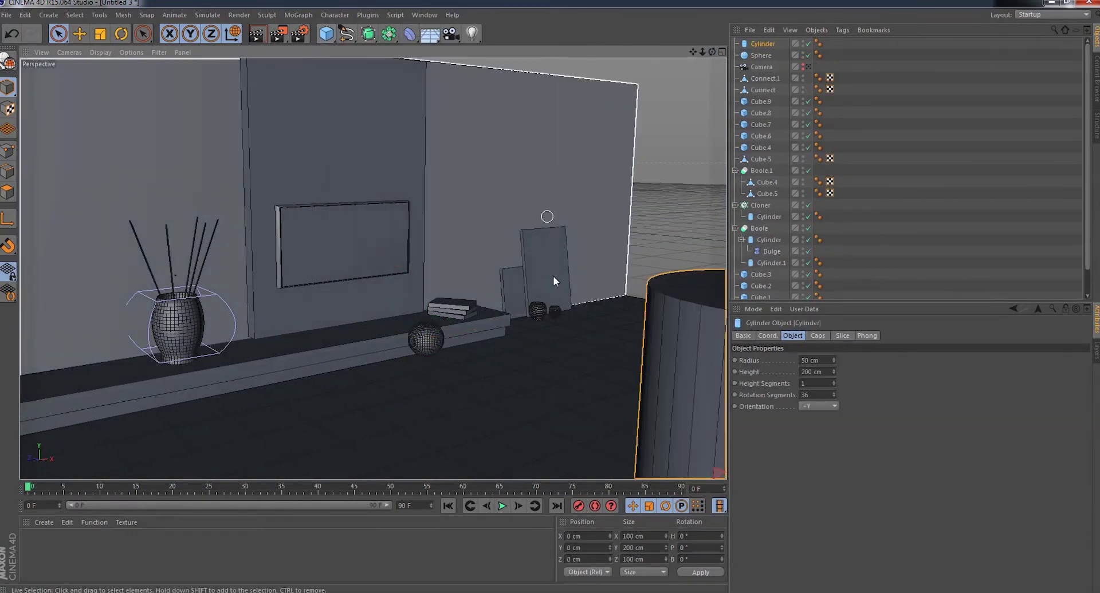
mouse_move(669, 102)
alt+mouse_down()
mouse_move(520, 383)
mouse_move(387, 322)
alt+mouse_up()
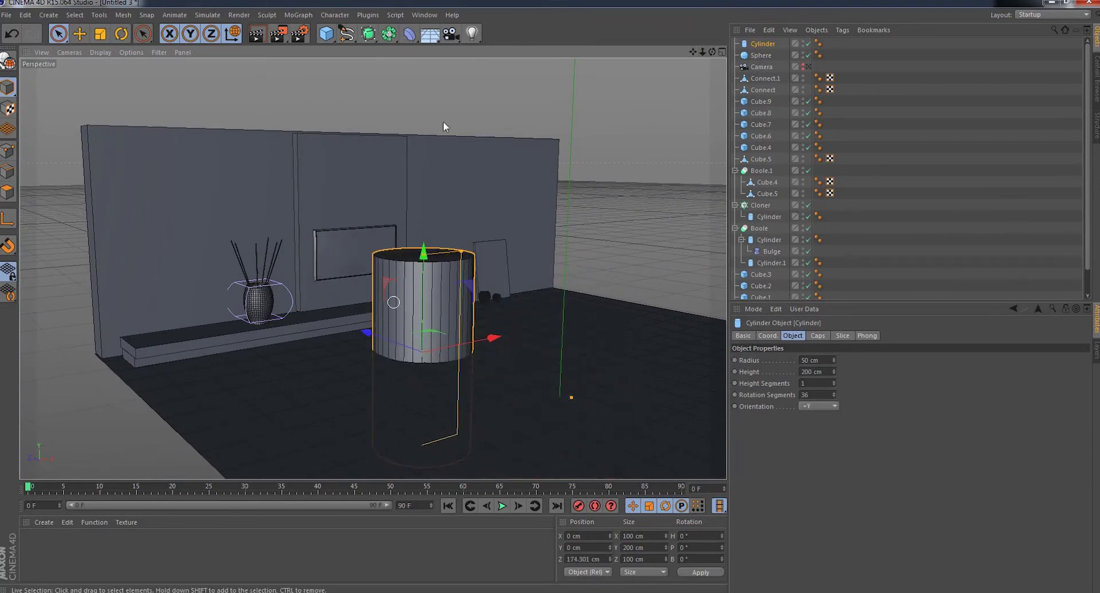
click(100, 34)
mouse_move(655, 145)
mouse_down()
mouse_move(438, 302)
mouse_move(413, 303)
mouse_up()
click(58, 33)
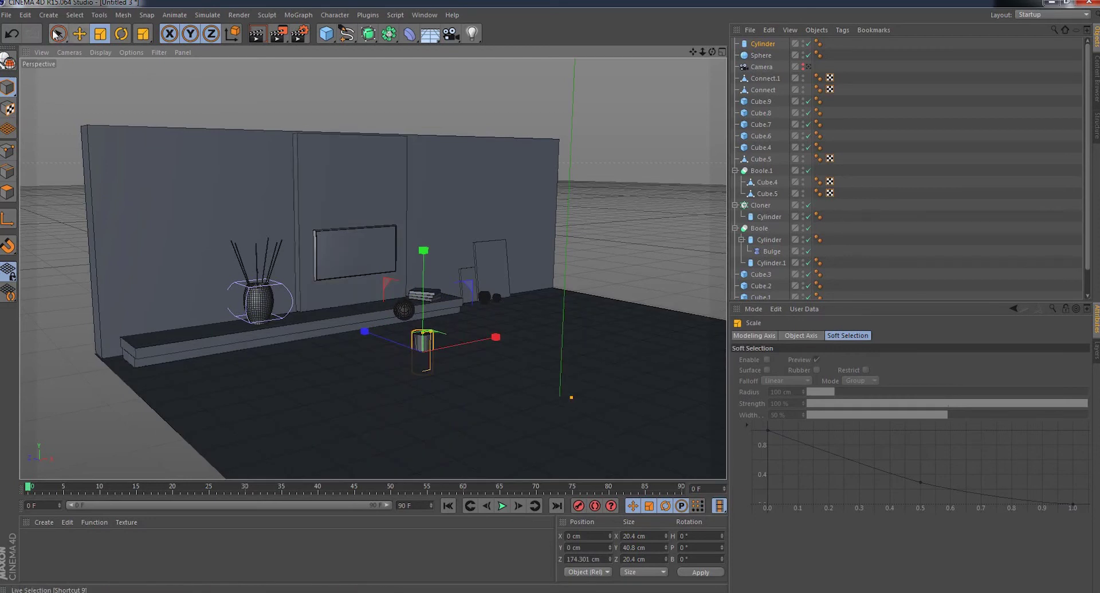
- In Top view, place the cylinder under the sphere and reduce its radius to 5.2 cm
click(70, 52)
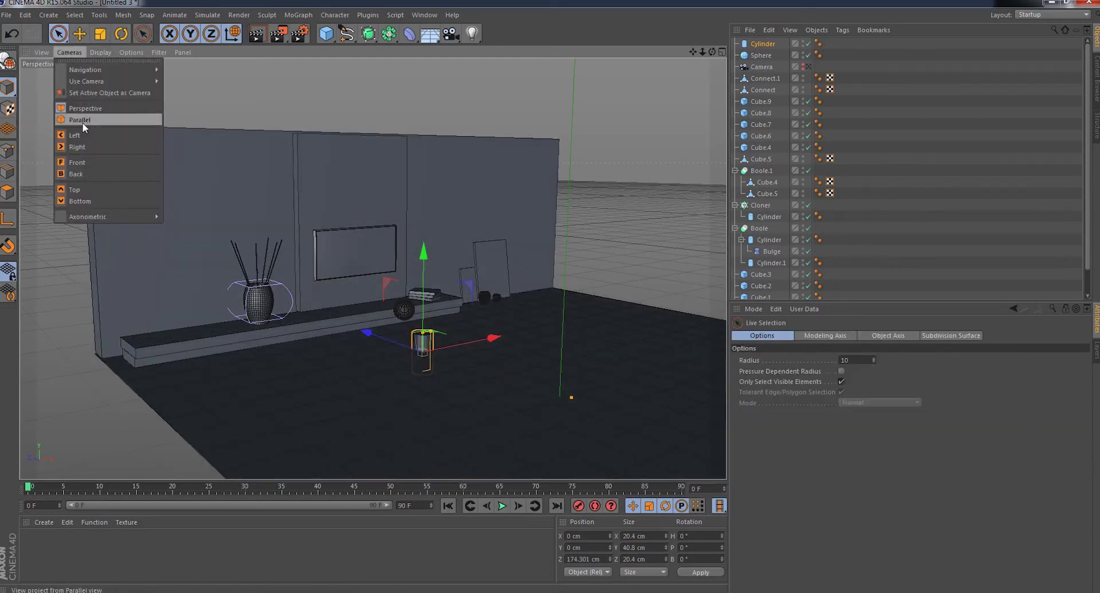
click(89, 163)
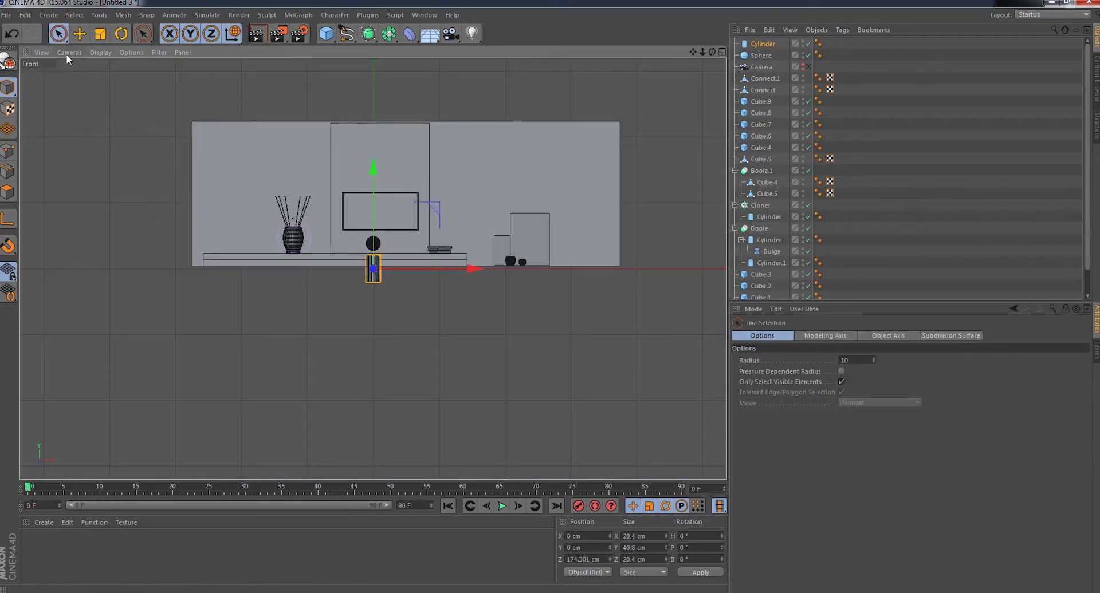
click(67, 53)
click(80, 187)
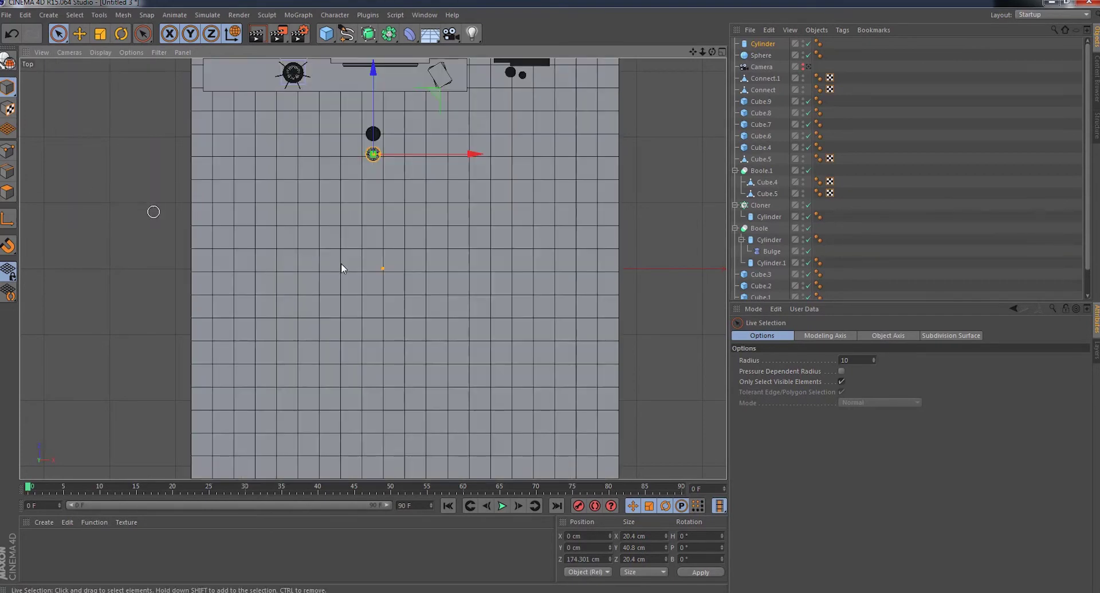
scroll(344, 115, up, 2)
scroll(295, 89, up, 2)
scroll(312, 80, up, 2)
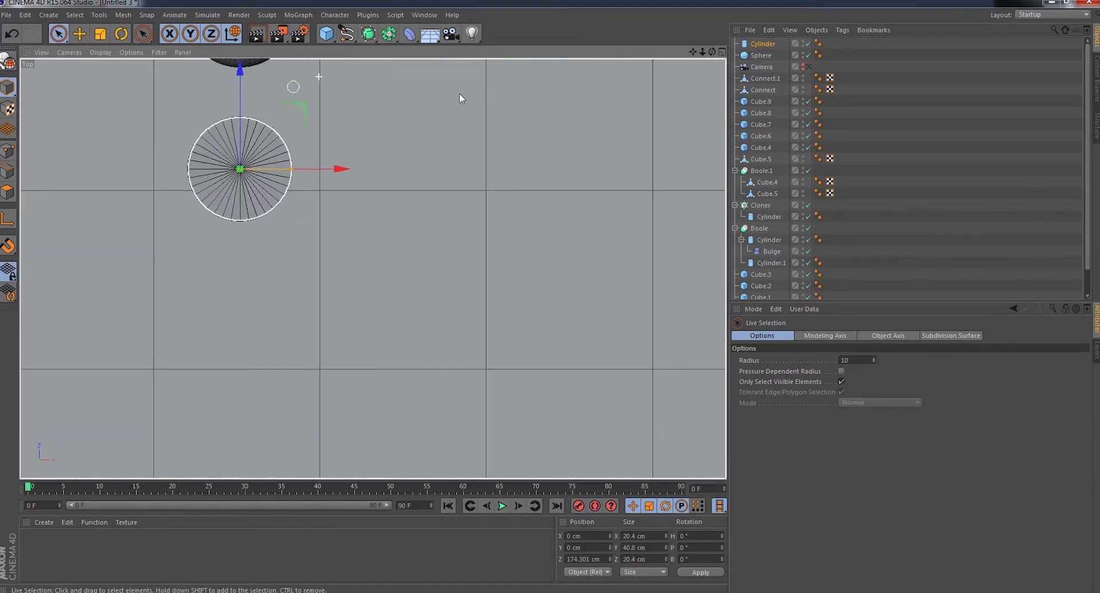
drag(693, 52, 765, 197)
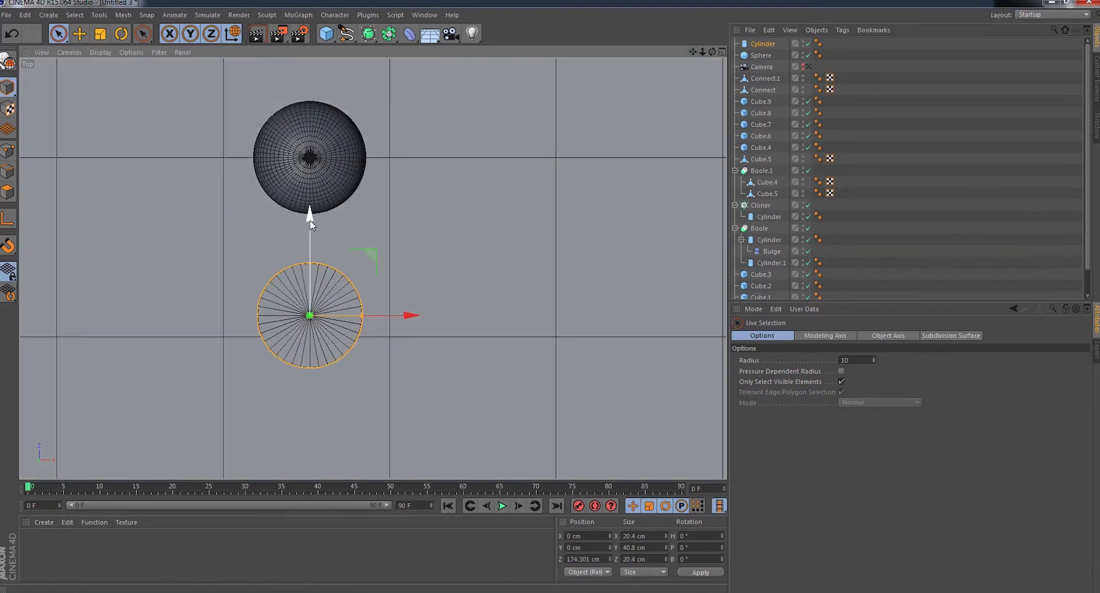
drag(310, 217, 309, 65)
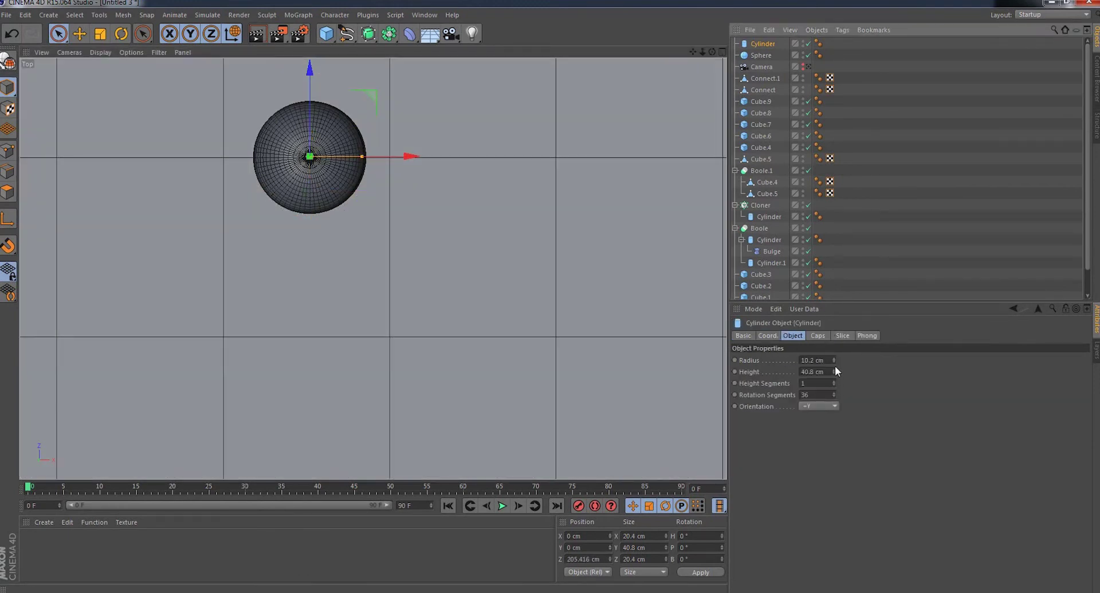
drag(834, 361, 834, 390)
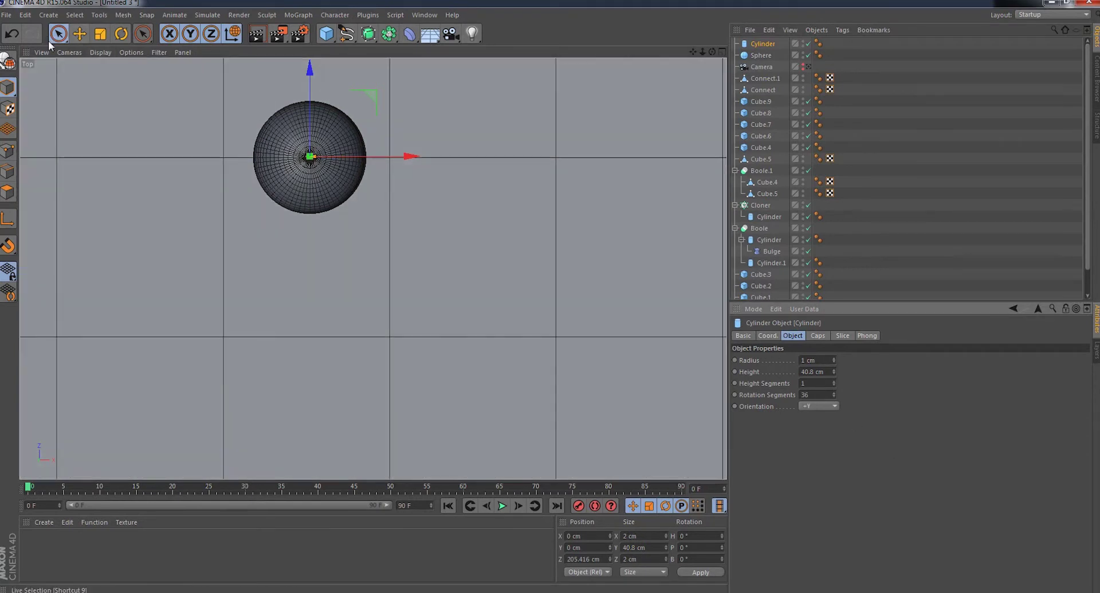
text(1)
- Back in Perspective, lengthen the cylinder and raise it to about 113 cm
click(69, 52)
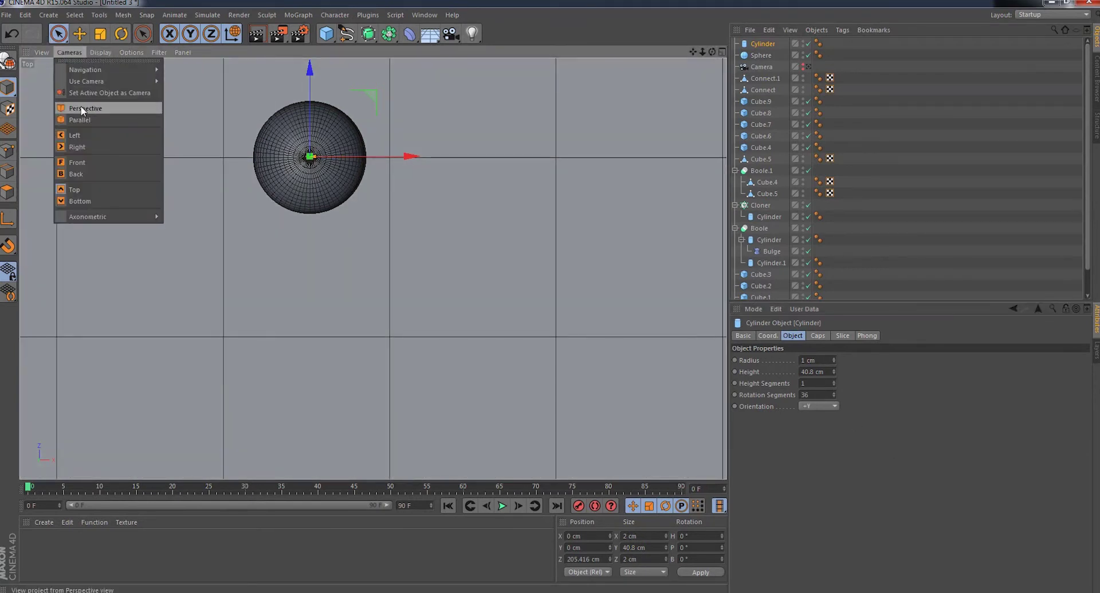
click(81, 106)
scroll(550, 170, up, 2)
scroll(474, 195, up, 3)
scroll(458, 206, up, 3)
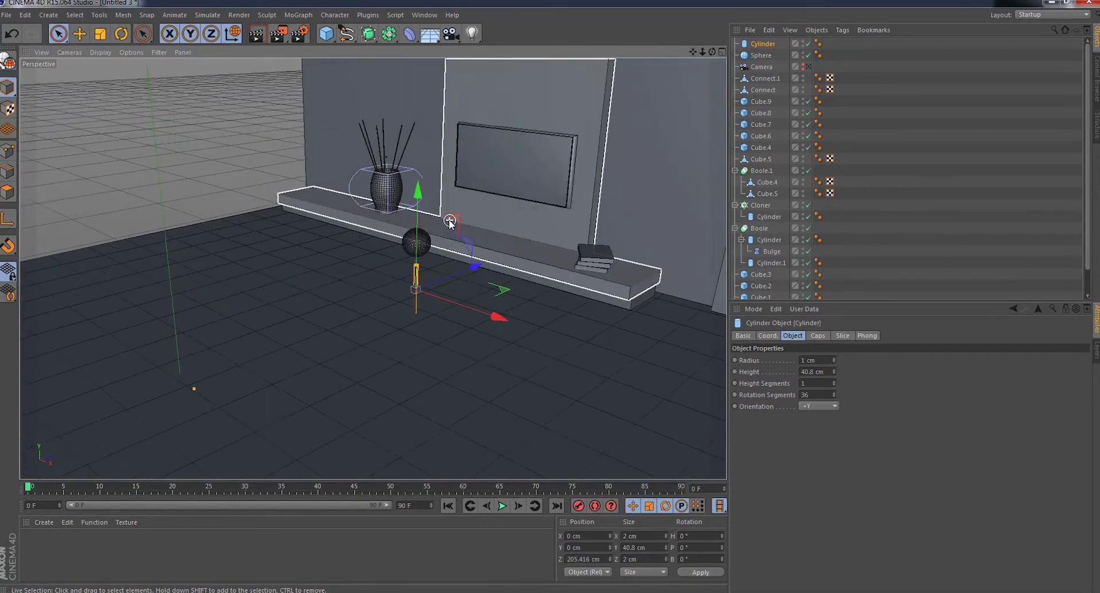
scroll(443, 217, up, 3)
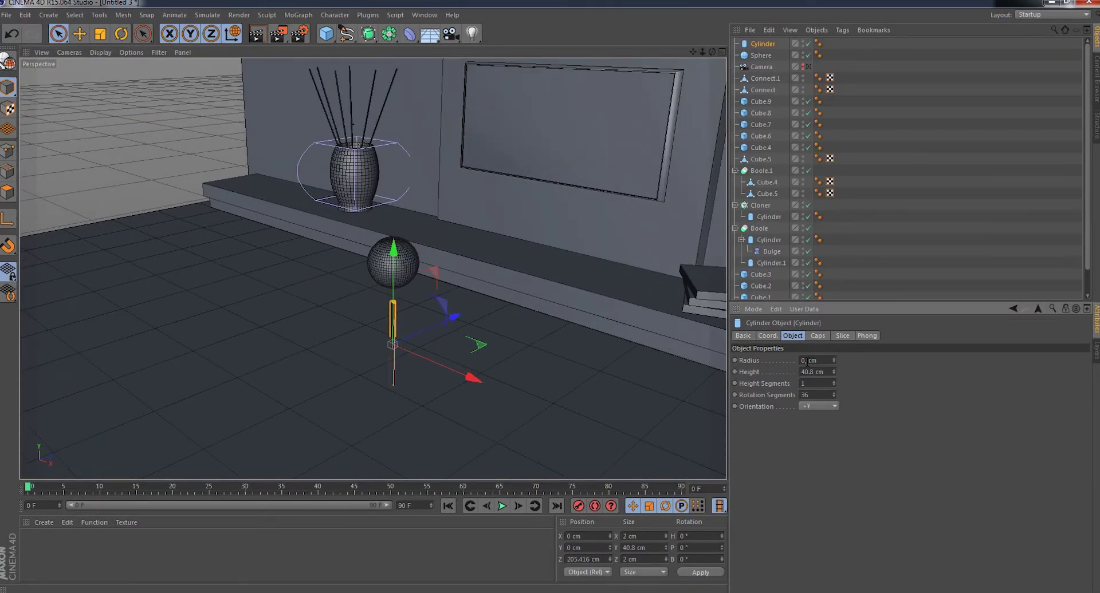
text(0.5)
drag(393, 251, 394, 146)
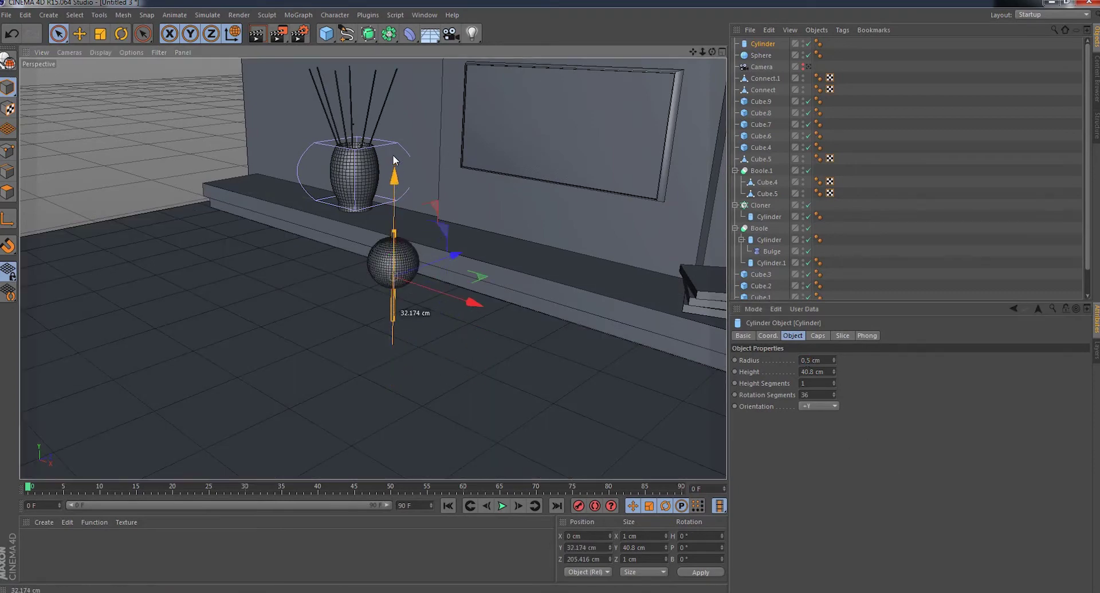
click(833, 370)
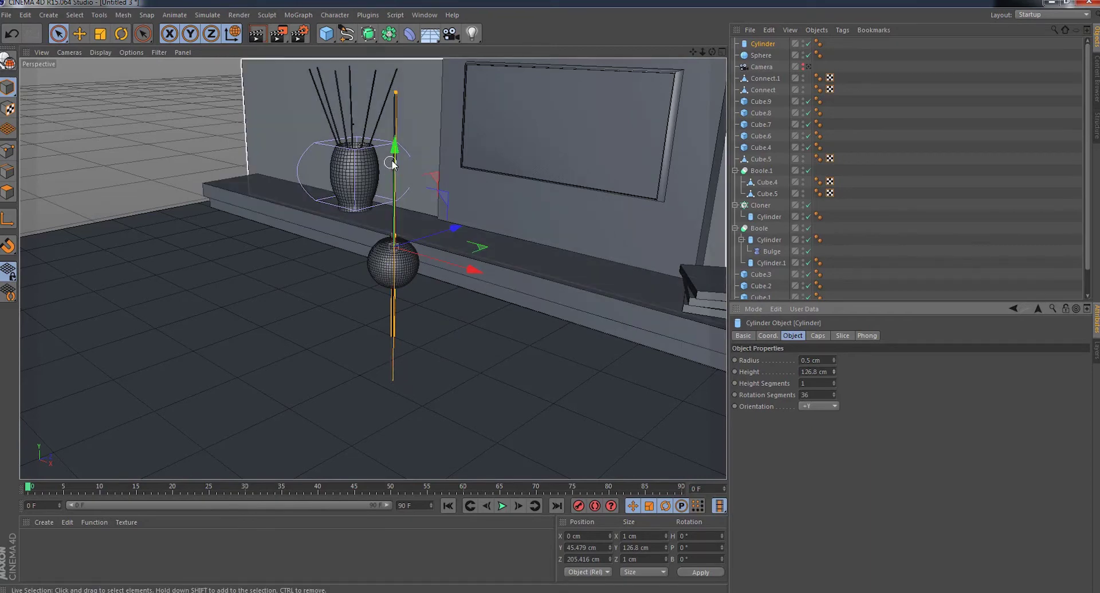
drag(394, 318, 396, 166)
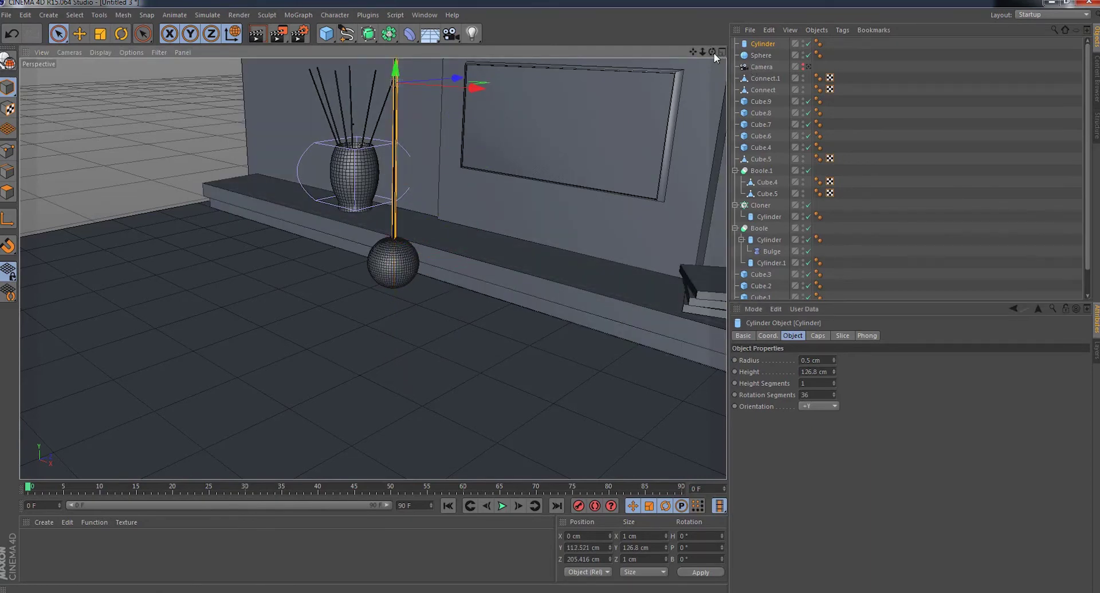
- Set the rod cylinder's radius to 0.3 cm
drag(715, 54, 807, 356)
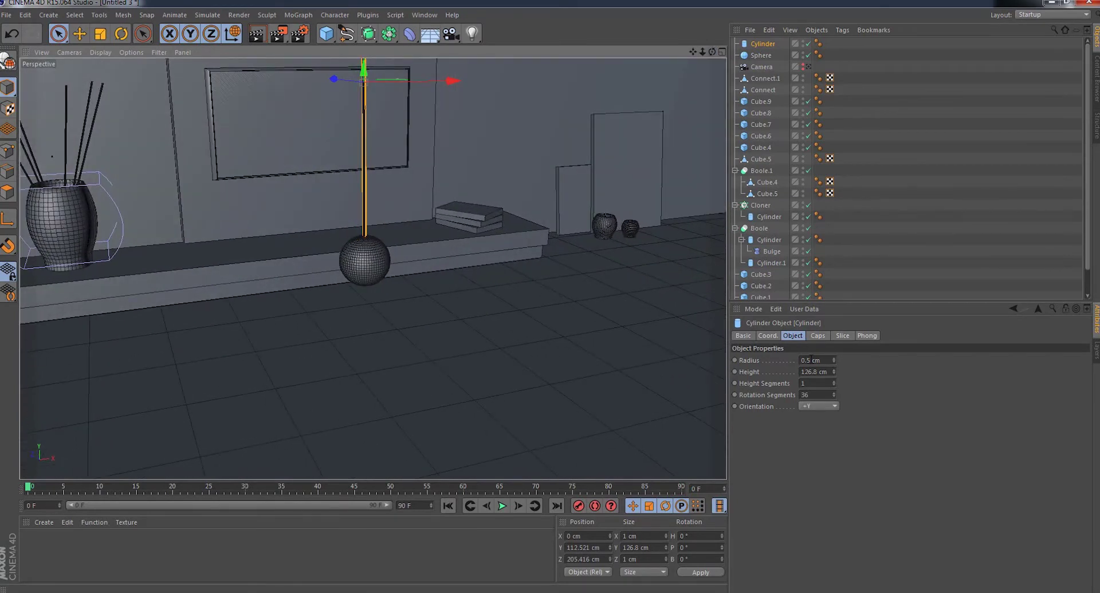
click(810, 360)
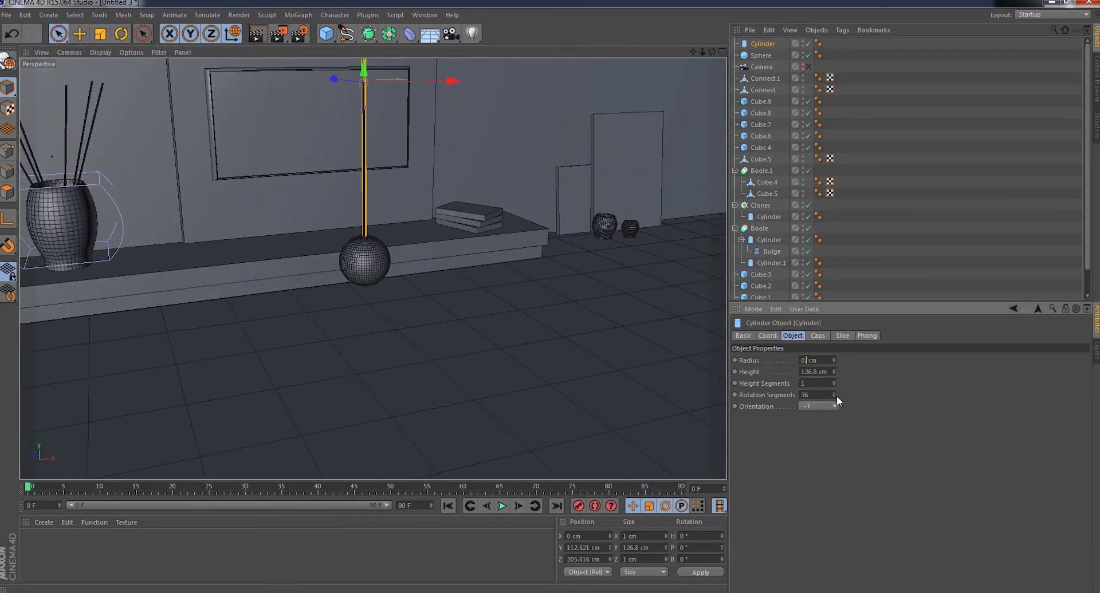
text(.3)
key(Return)
drag(692, 52, 466, 81)
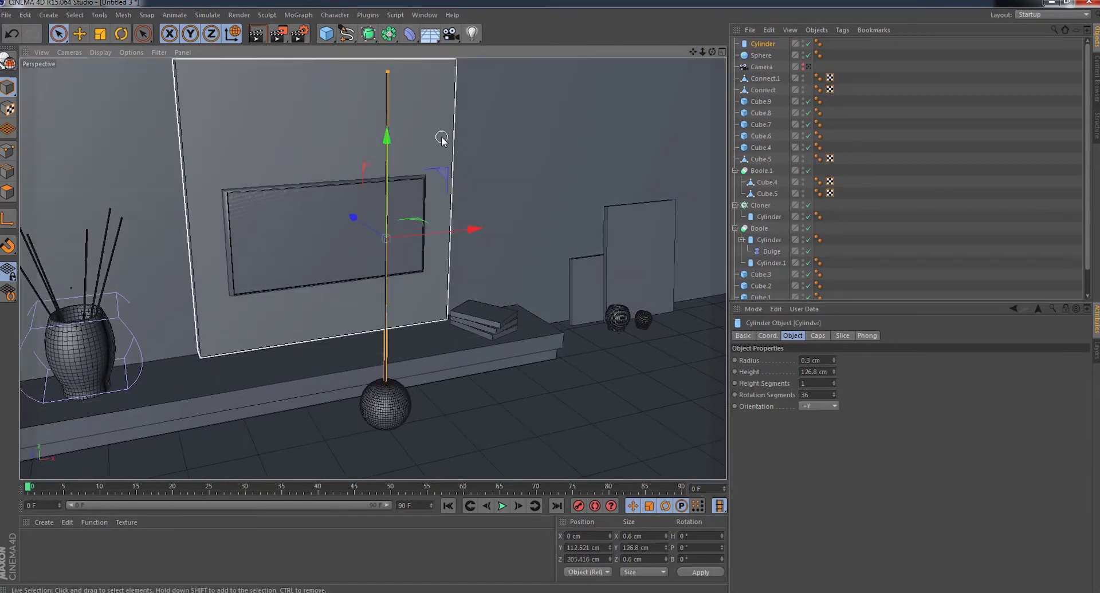
- Paste a copy of the rod and make it 1.8 cm tall with a 1.3 cm radius
click(23, 15)
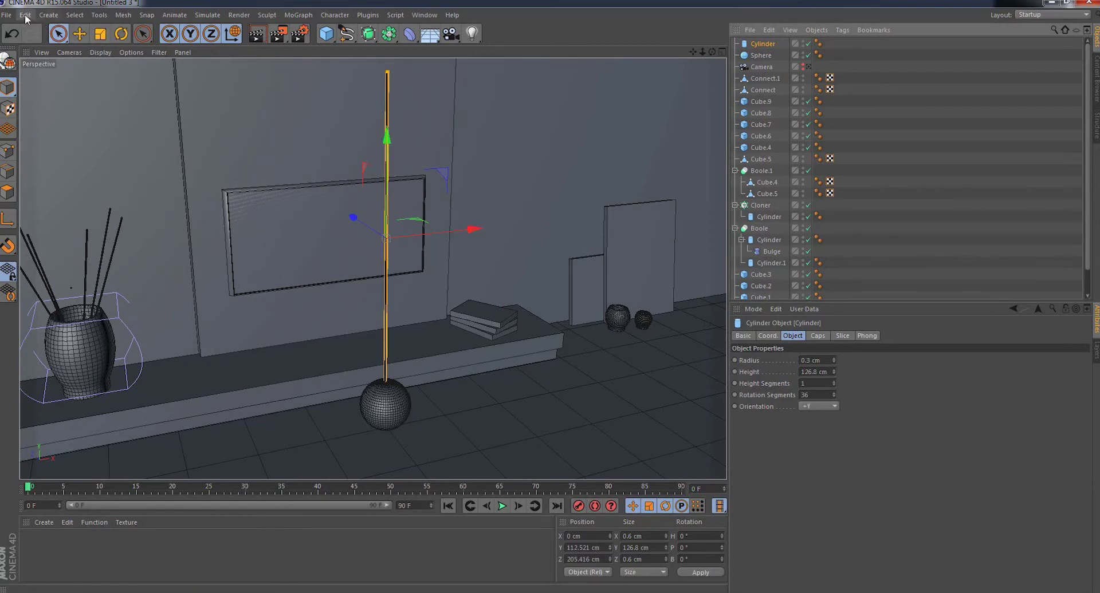
click(26, 15)
click(43, 84)
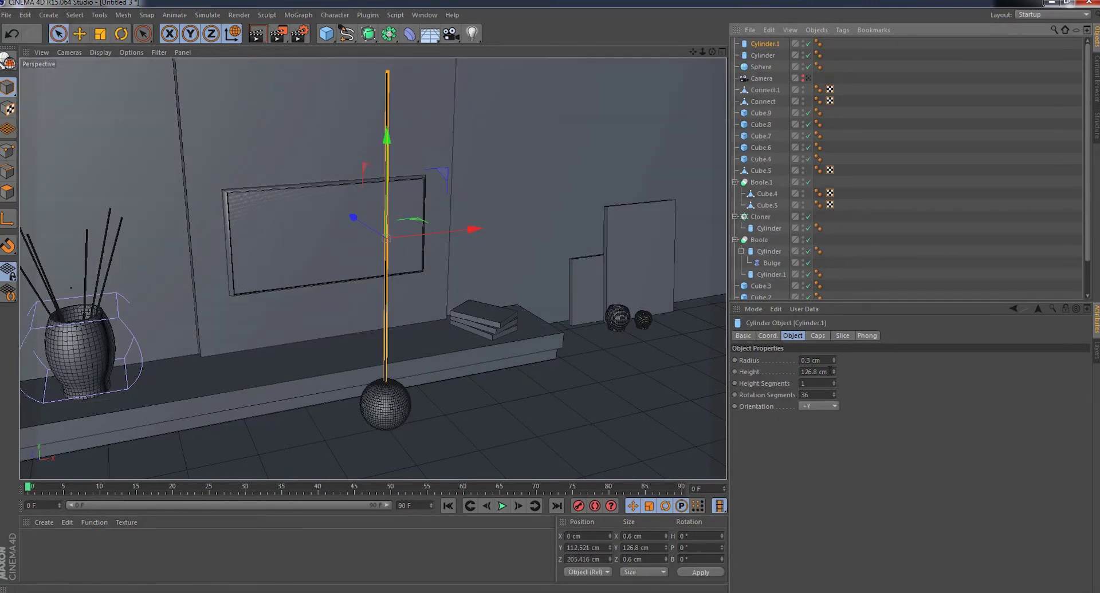
click(831, 370)
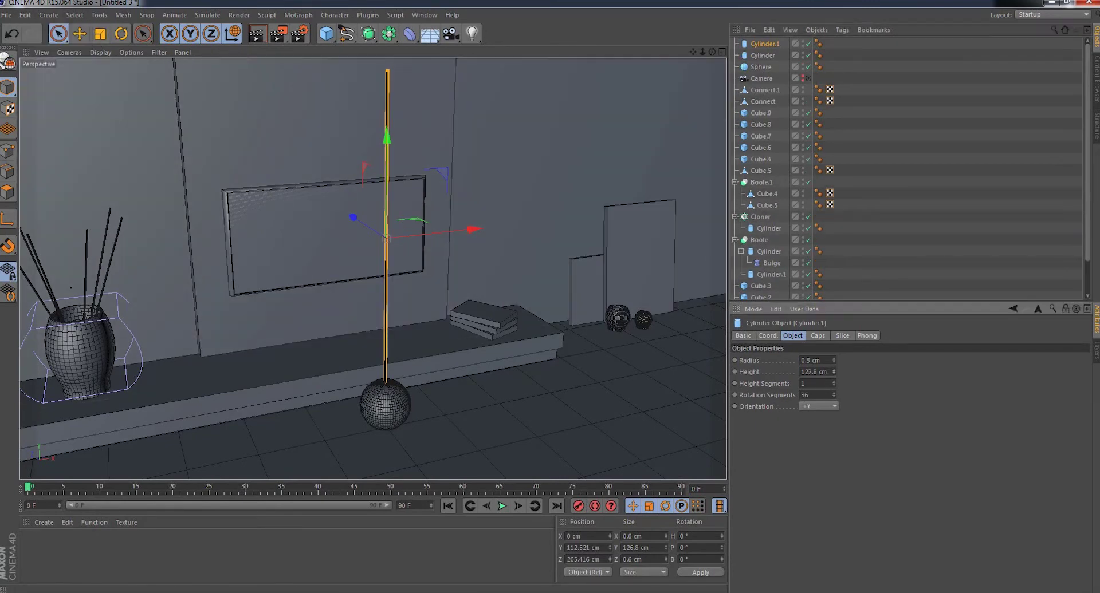
click(833, 357)
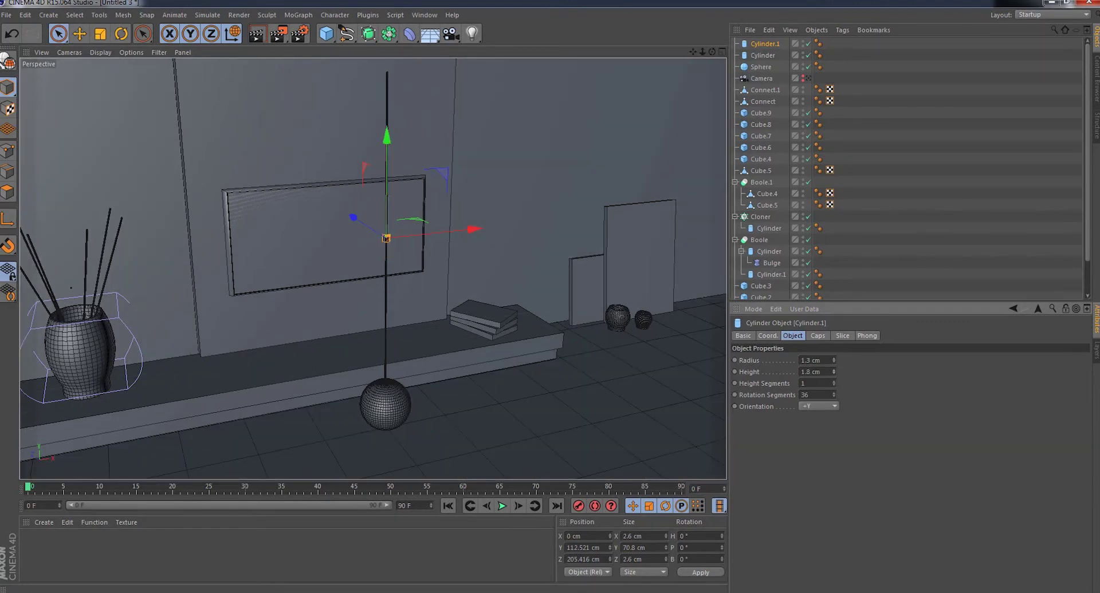
- Lower the short copy onto the sphere's top at Y 49.586 cm
scroll(536, 168, up, 4)
drag(393, 131, 391, 320)
alt+middle_drag(694, 60, 346, 181)
scroll(346, 181, up, 3)
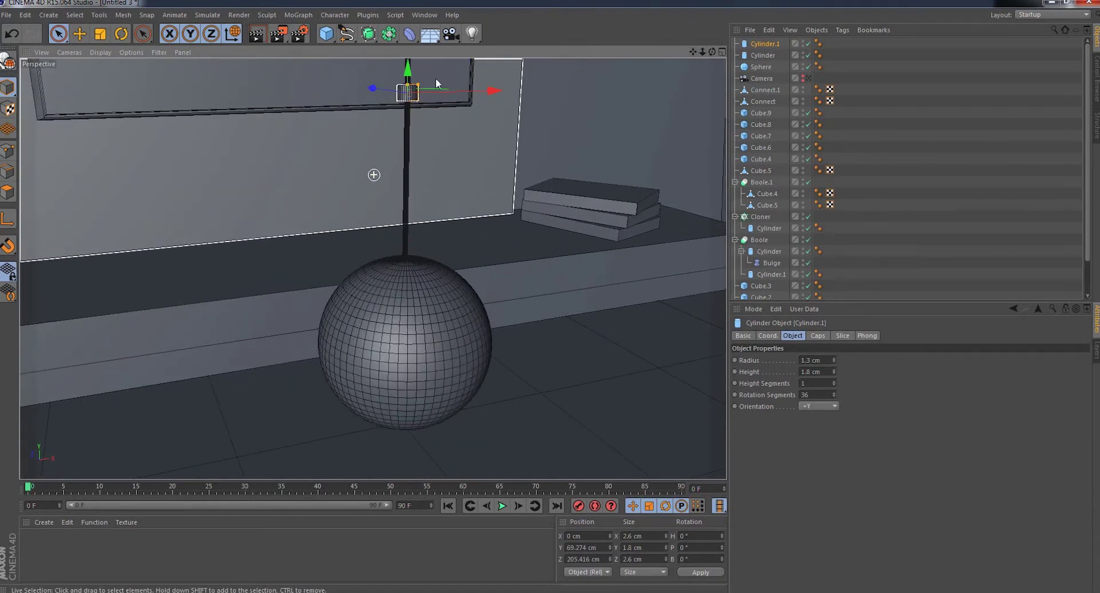
drag(408, 68, 405, 235)
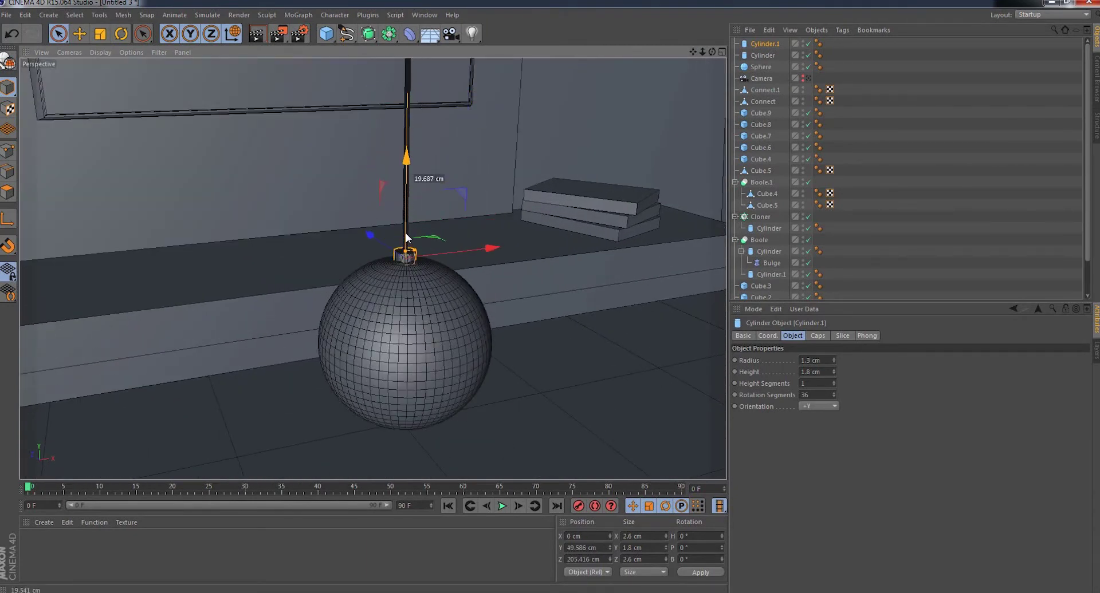
mouse_move(704, 51)
mouse_down()
mouse_move(373, 268)
mouse_move(708, 55)
mouse_up()
- Group Cylinder.1, Cylinder and the Sphere under a Null
ctrl+click(767, 55)
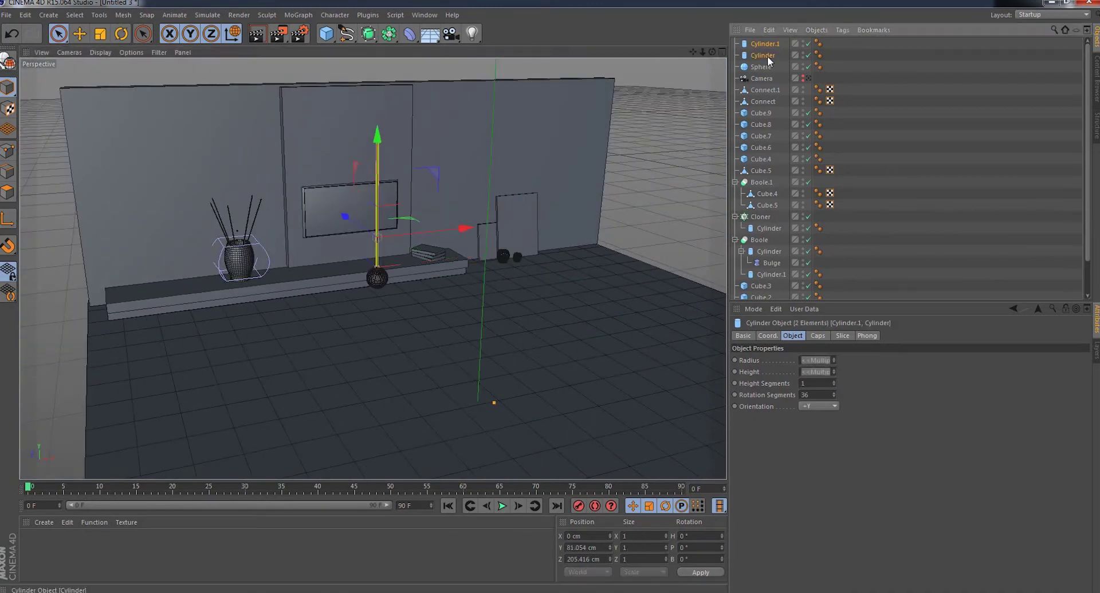
ctrl+click(762, 68)
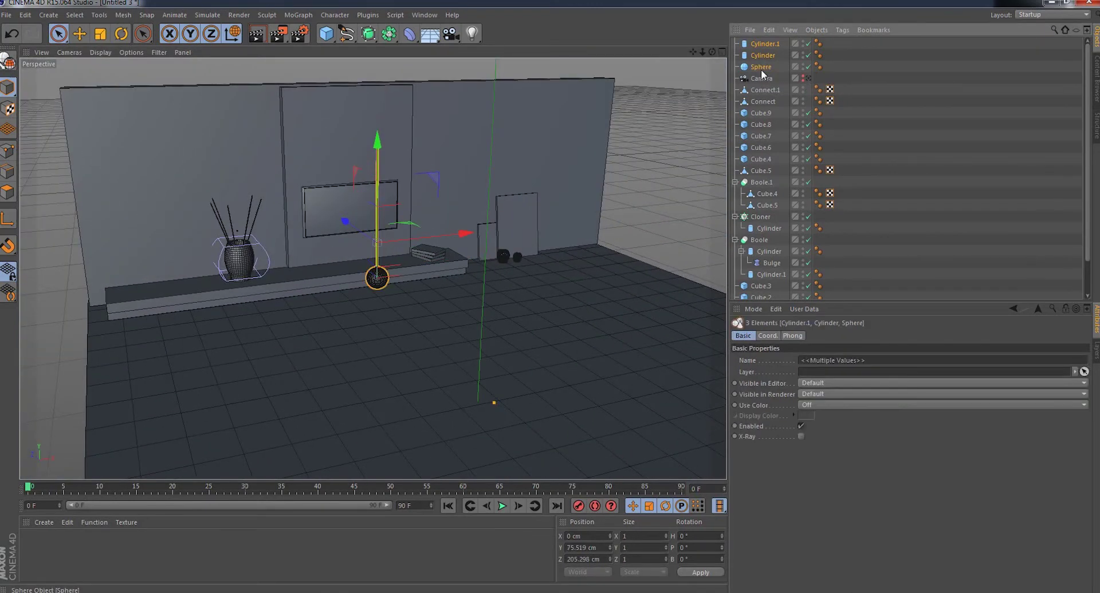
right_click(762, 73)
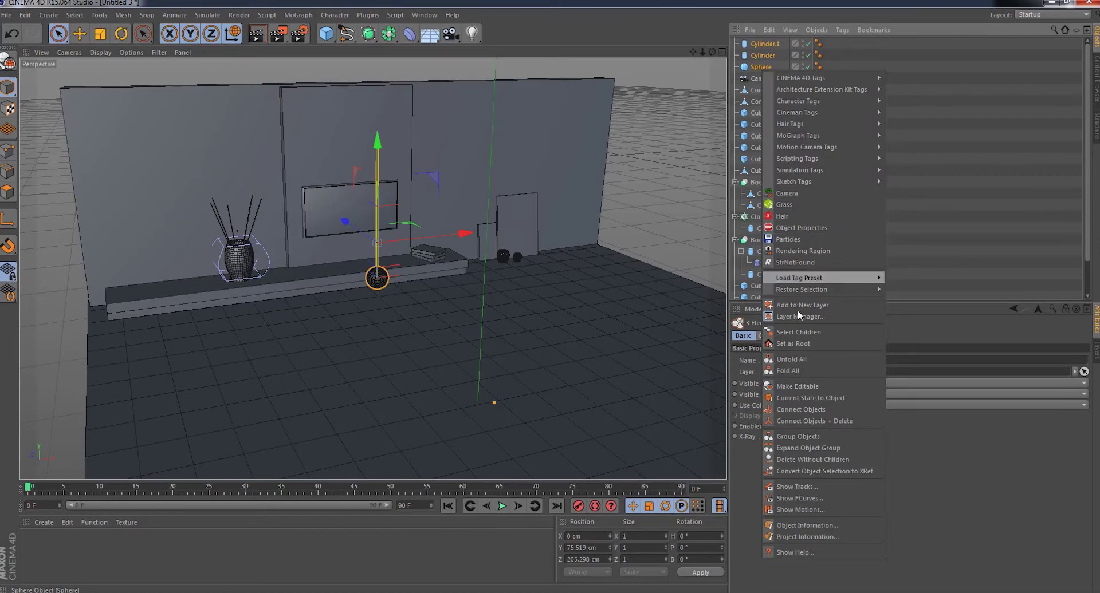
click(814, 436)
alt+right_drag(366, 127, 472, 145)
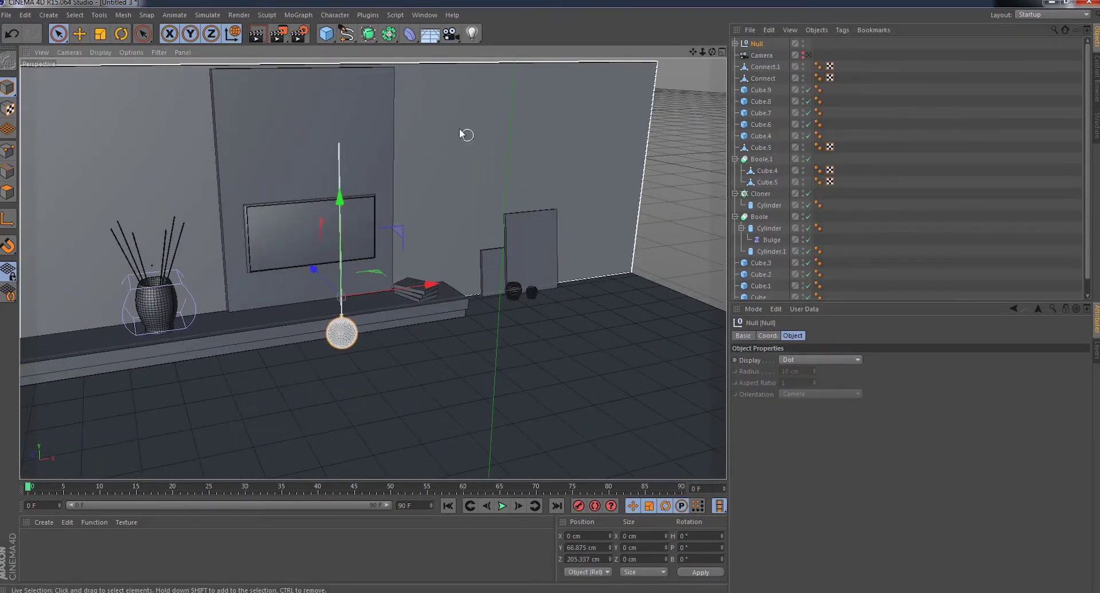
drag(697, 53, 659, 80)
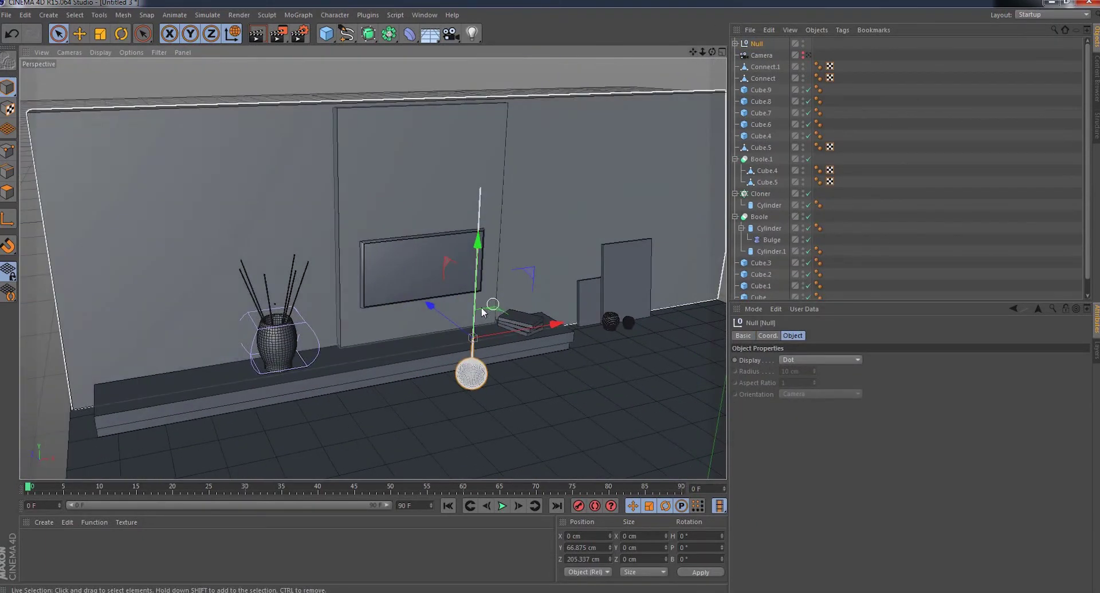
- In Top view, move the lamp Null back toward the wall and left above the vase
click(67, 52)
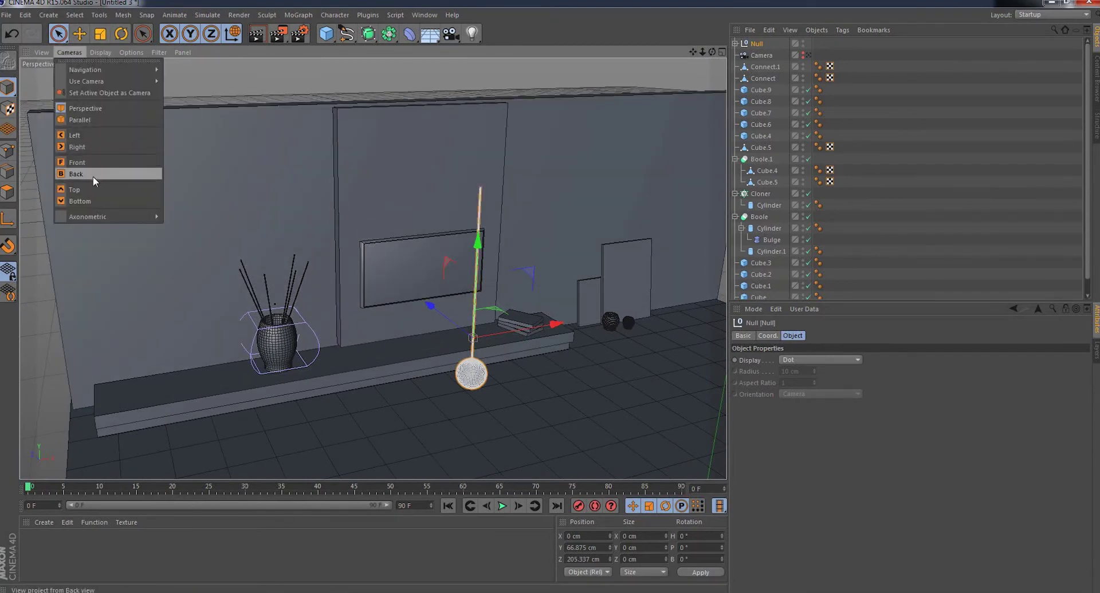
click(86, 189)
drag(693, 51, 579, 172)
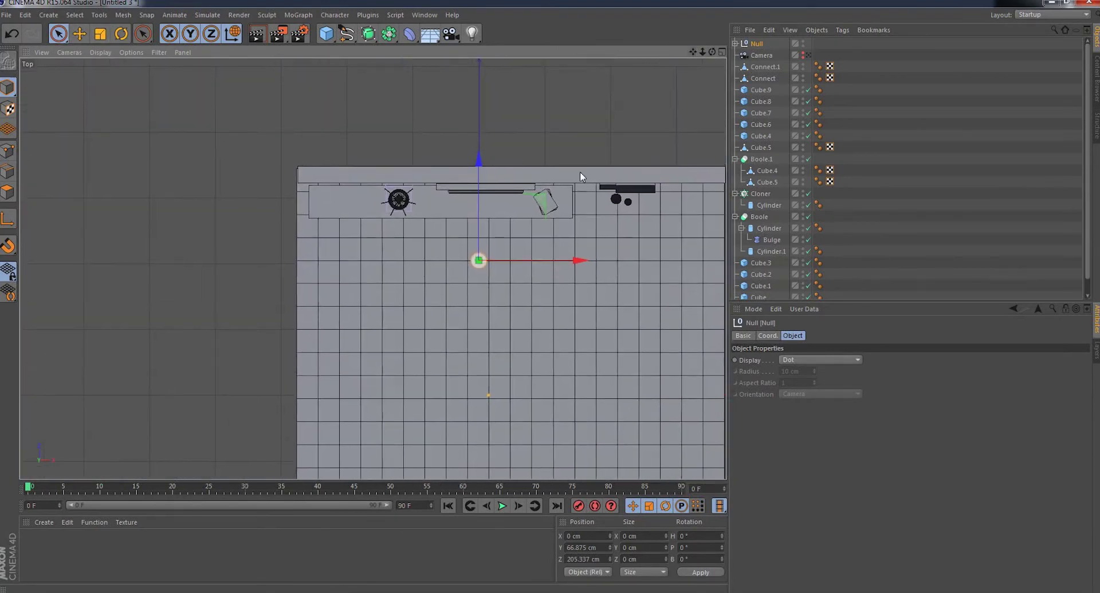
drag(478, 160, 480, 122)
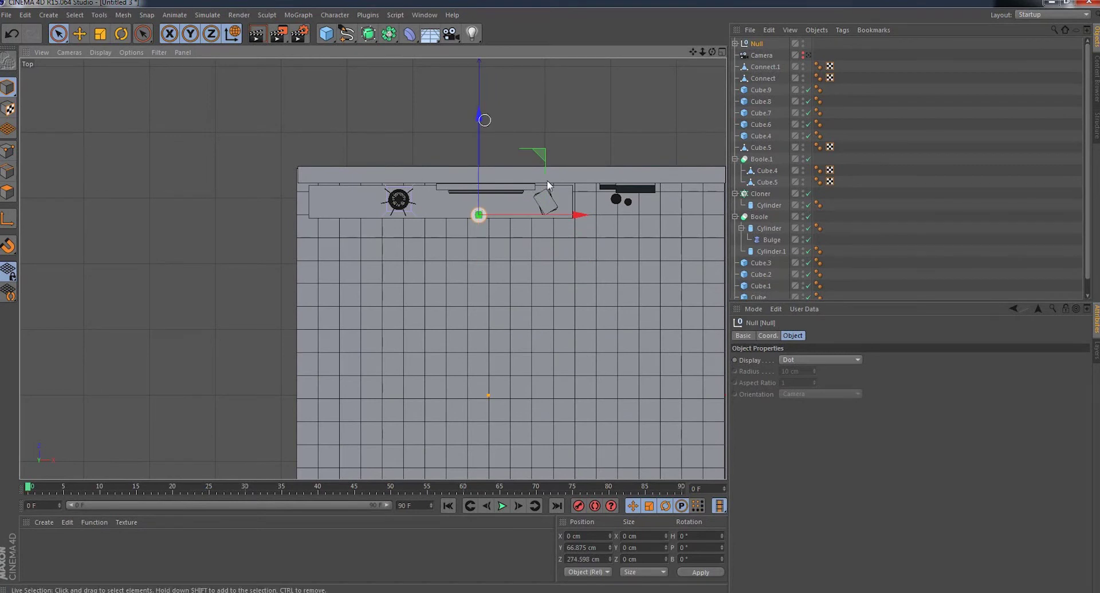
drag(579, 217, 504, 218)
click(74, 54)
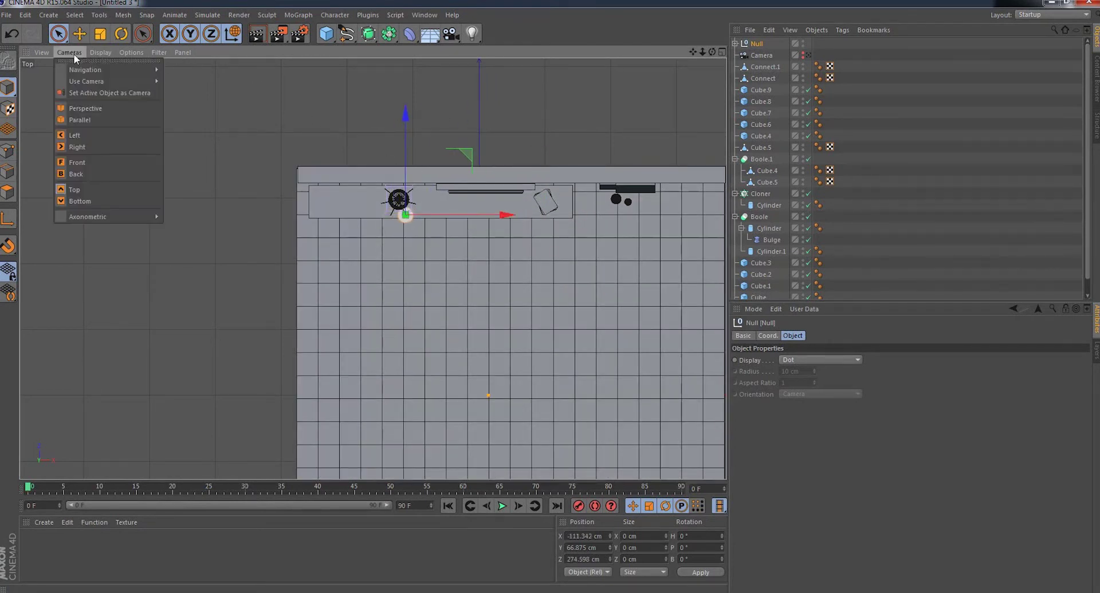
click(85, 108)
- Orbit the perspective view in close on the wall, shelf and vase
mouse_move(456, 95)
alt+mouse_down()
mouse_move(412, 143)
mouse_move(413, 17)
alt+mouse_up()
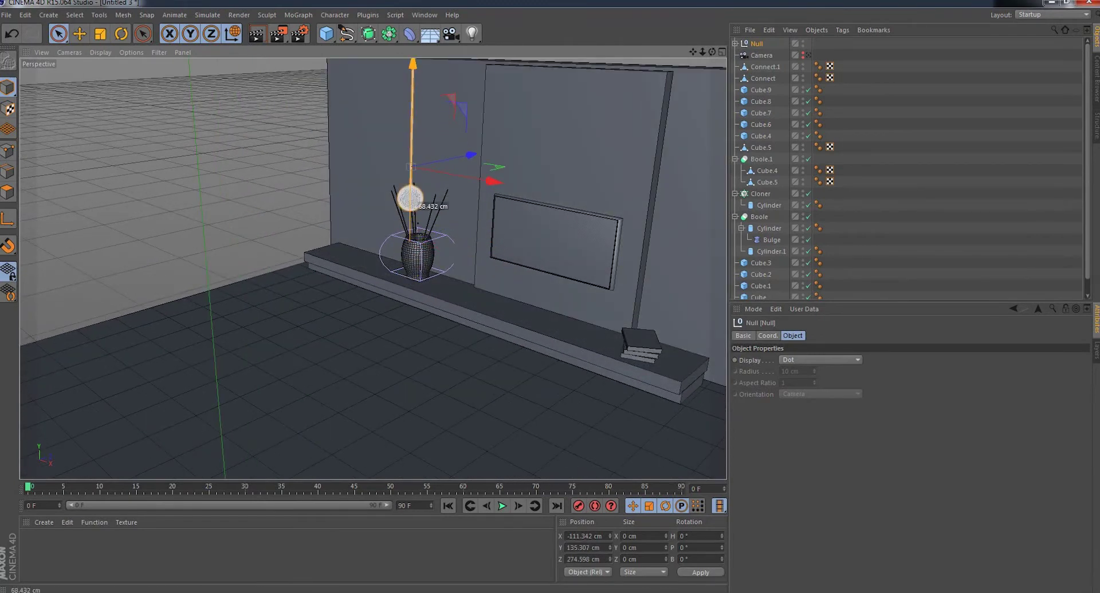
drag(714, 51, 372, 268)
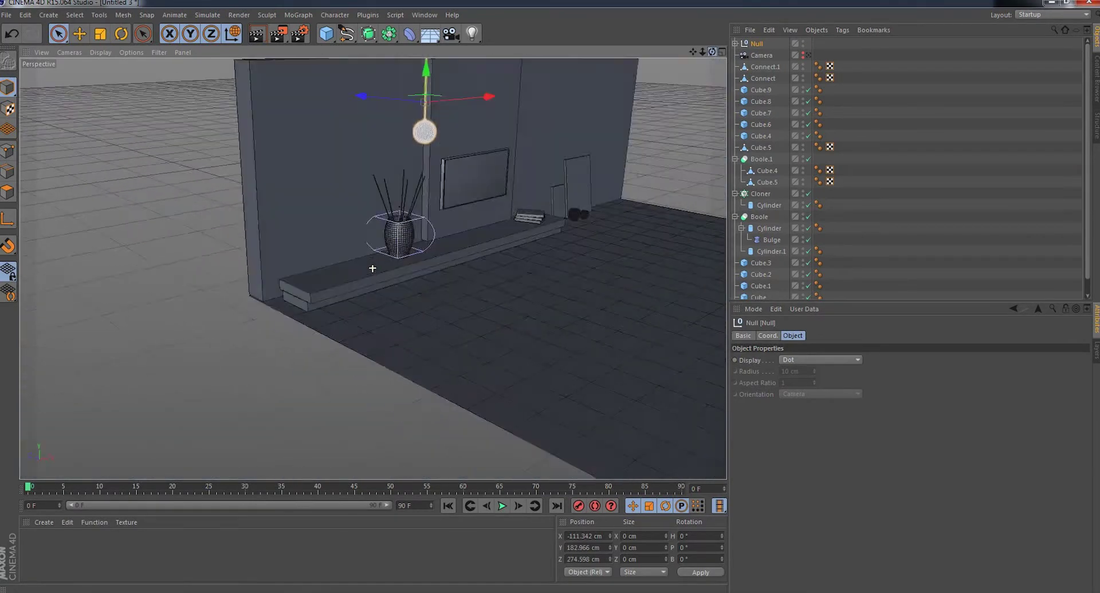
scroll(372, 268, up, 3)
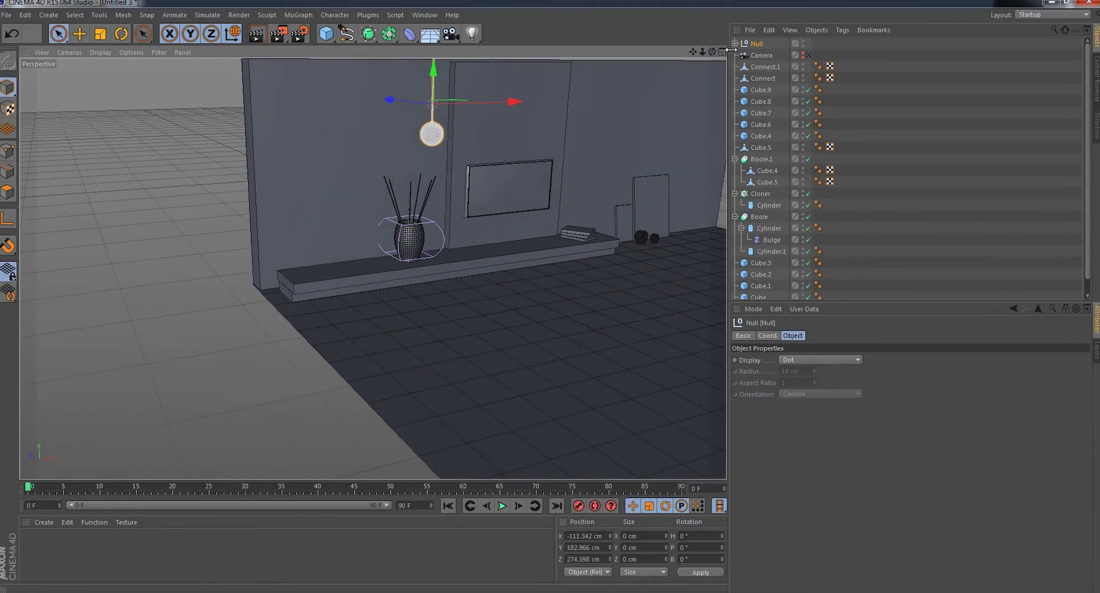
click(25, 15)
- Duplicate the lamp group as Null.1 and move it left and about 15 cm lower
click(39, 82)
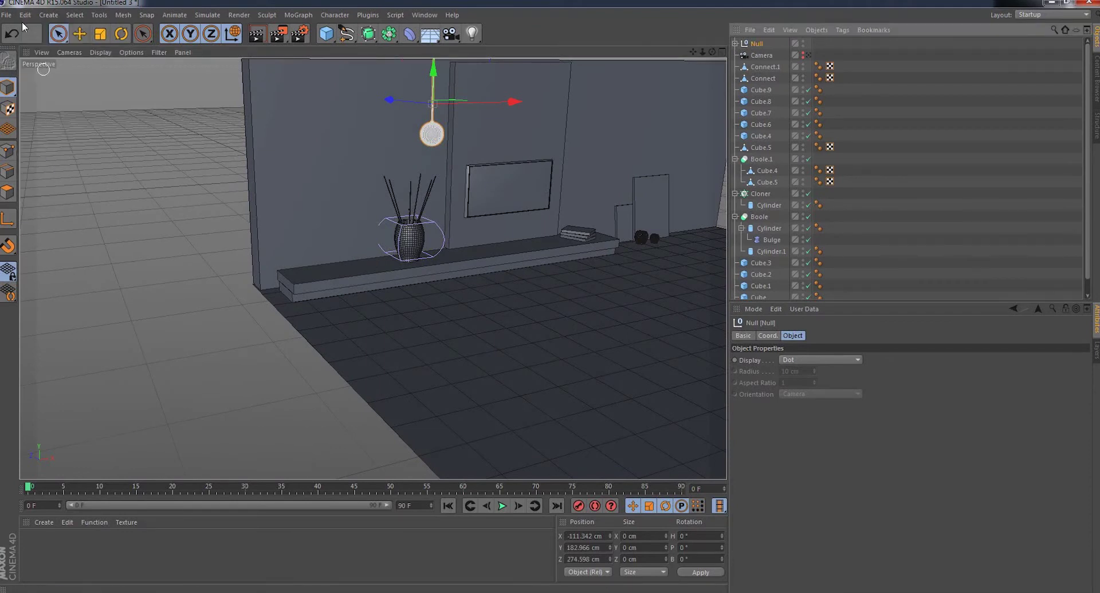
click(25, 14)
click(48, 94)
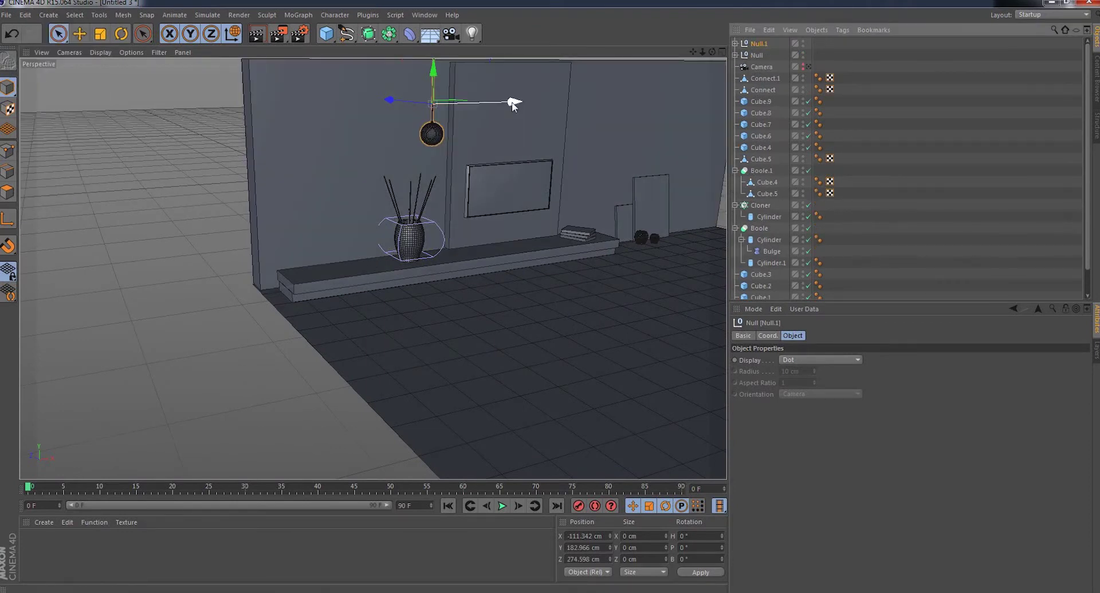
drag(511, 102, 478, 103)
drag(394, 76, 391, 92)
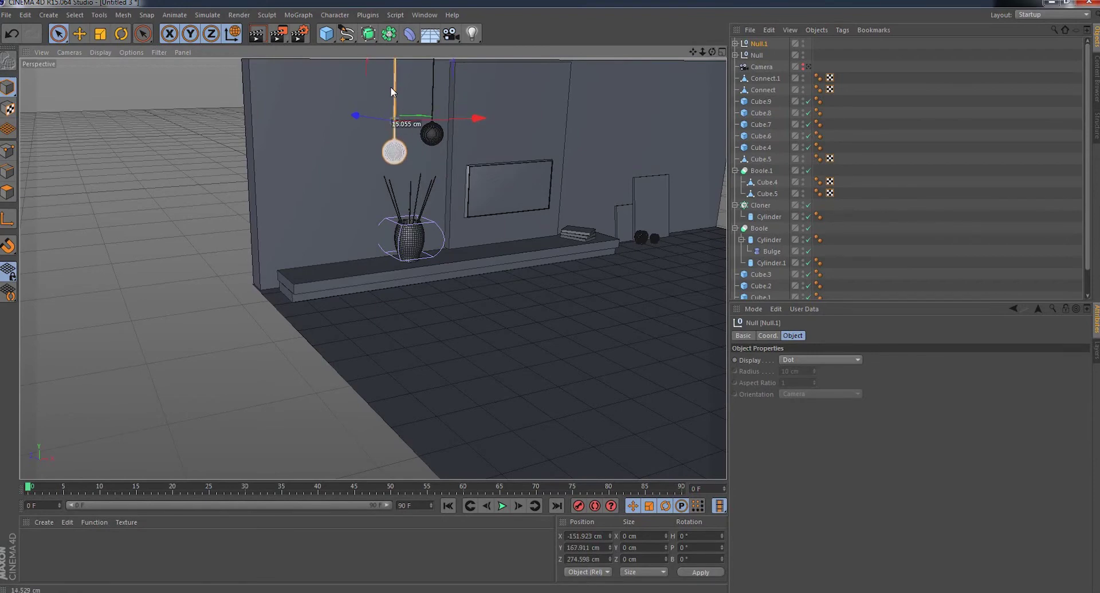
- Look through the scene camera and move it back from the wall
click(744, 67)
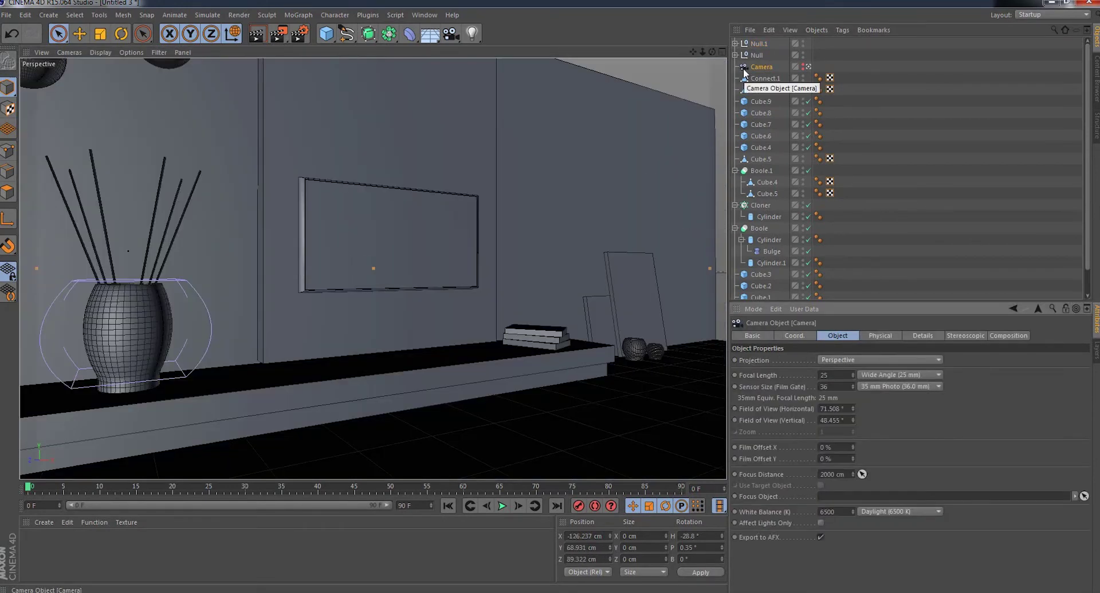
mouse_move(702, 52)
mouse_down()
mouse_move(687, 53)
mouse_move(696, 58)
mouse_up()
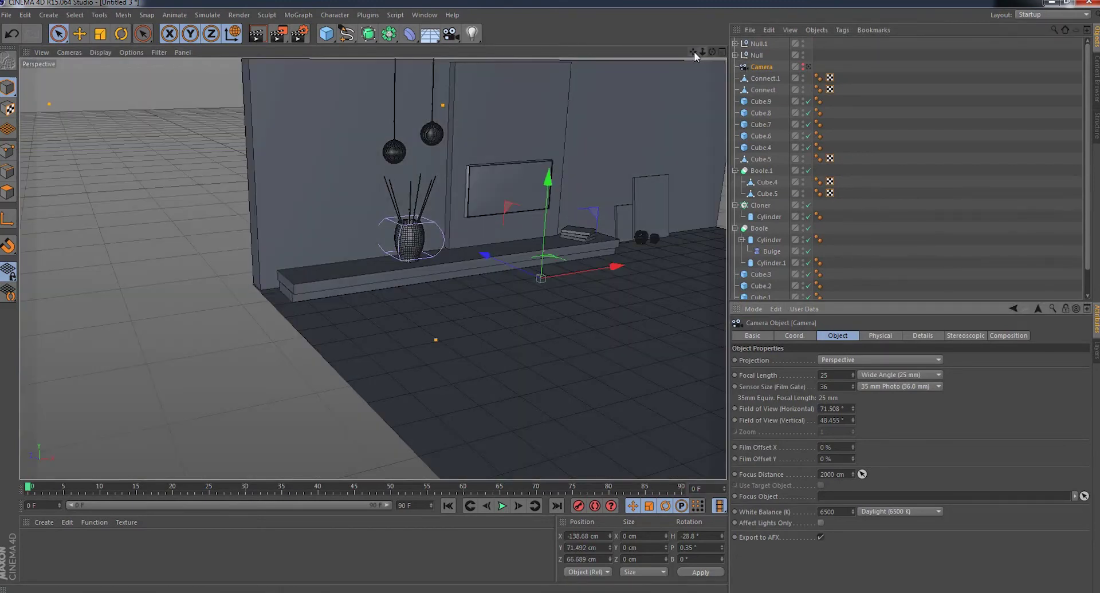
scroll(420, 136, up, 4)
scroll(420, 136, up, 4)
- Scale the copied lamp's sphere down toward about 15 cm and raise it slightly
scroll(420, 135, up, 2)
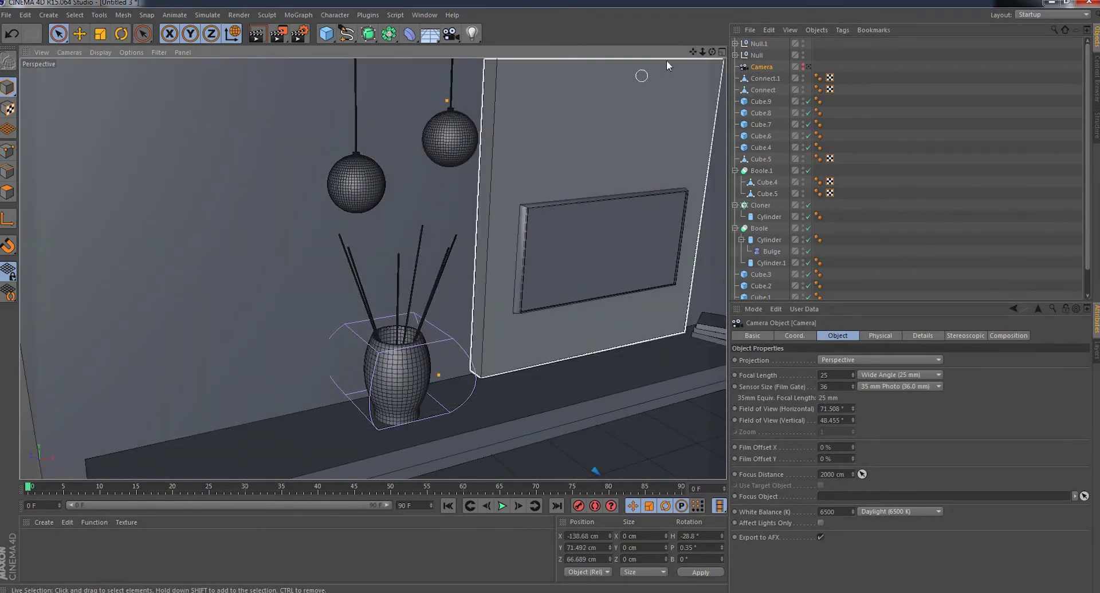
click(735, 43)
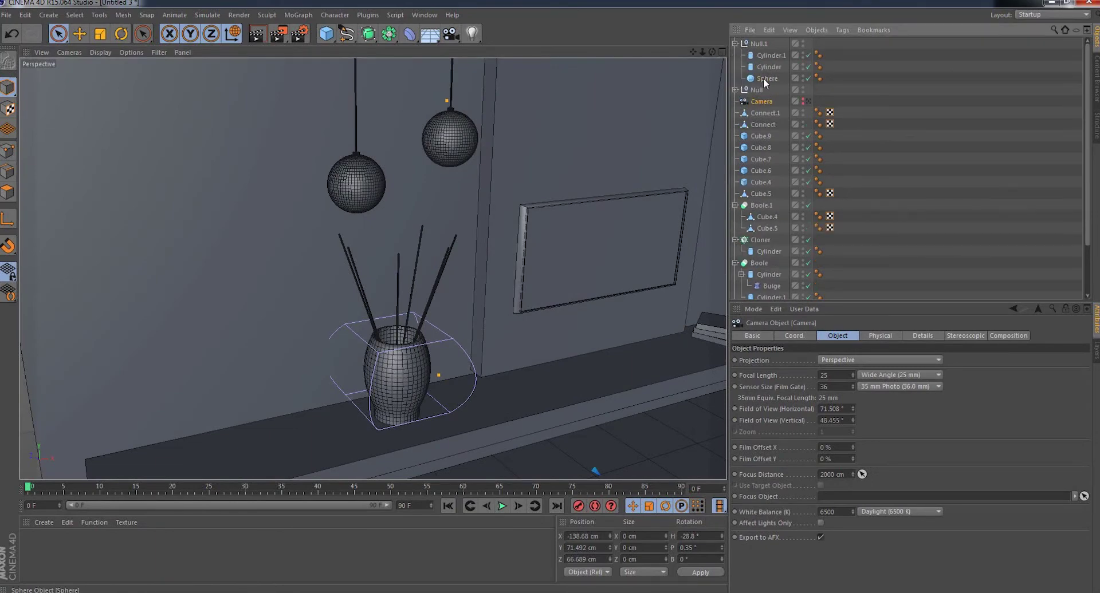
click(763, 78)
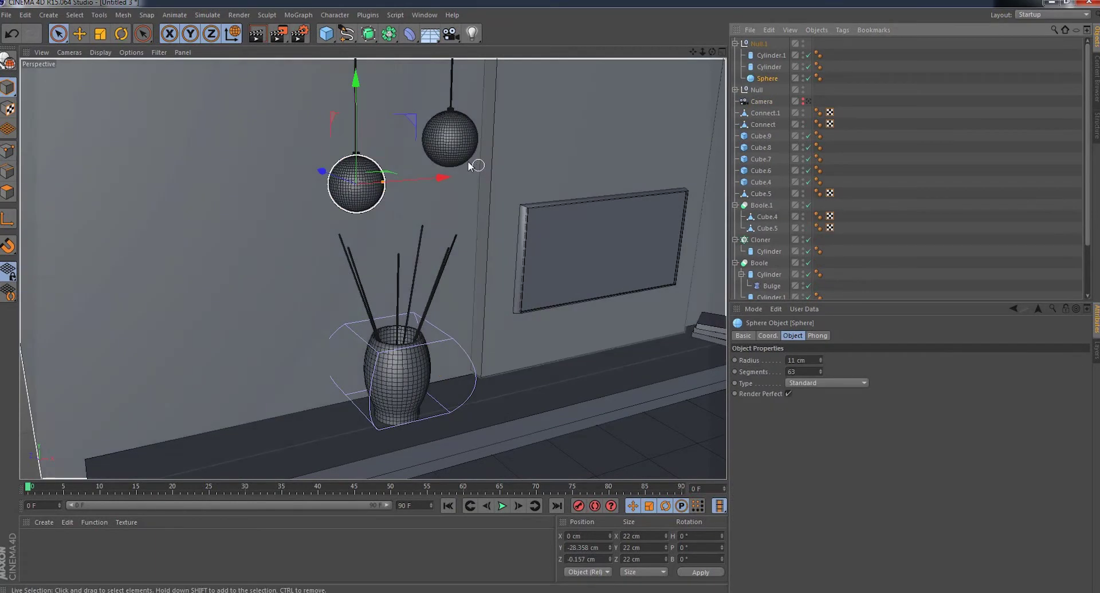
click(100, 36)
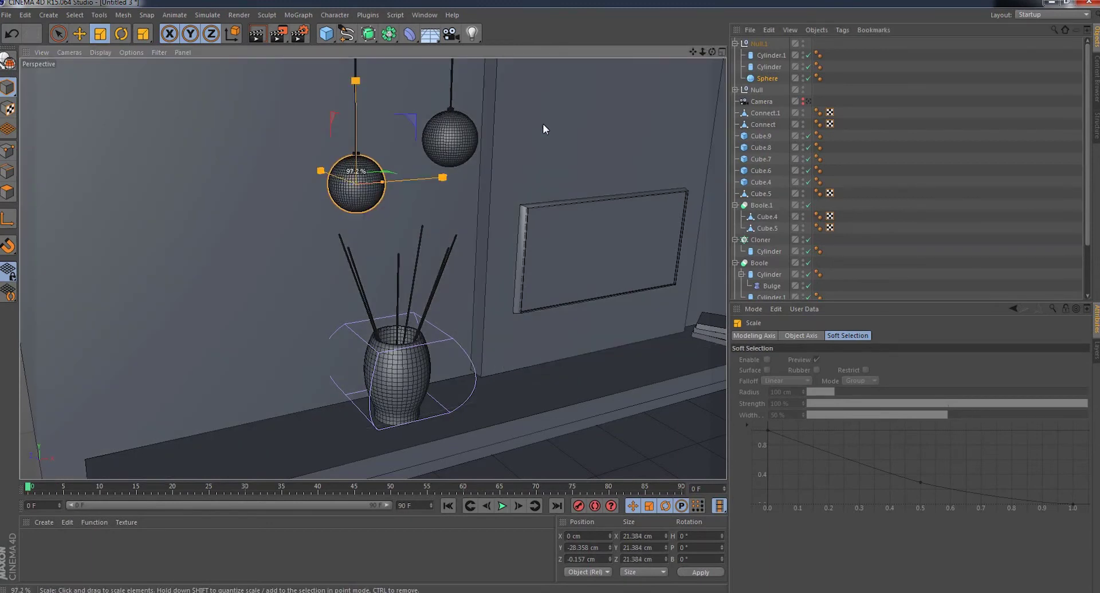
drag(543, 124, 441, 169)
click(58, 34)
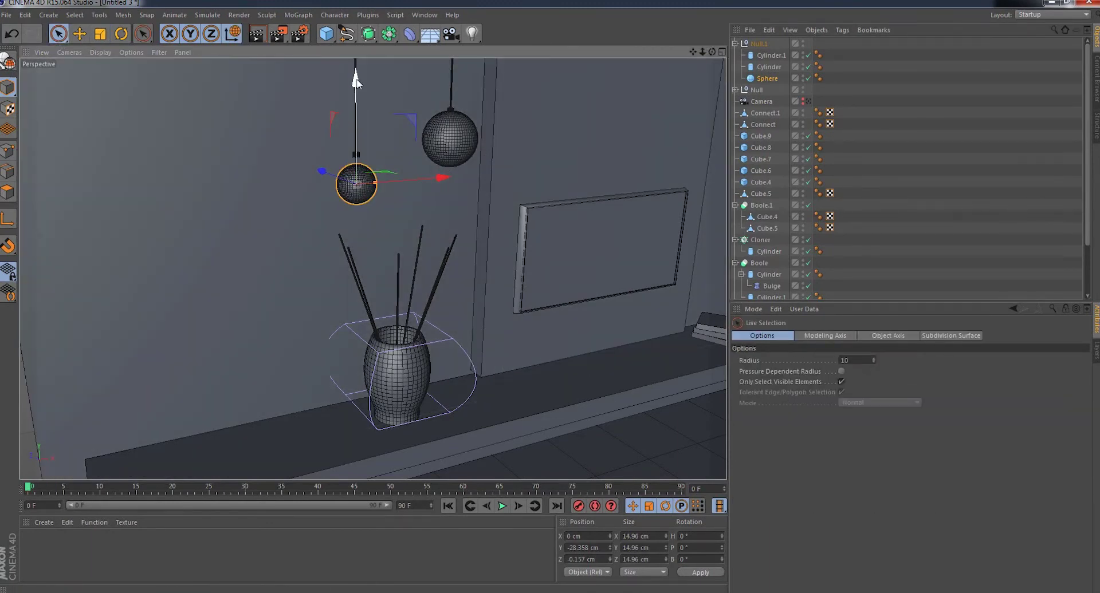
drag(356, 84, 357, 76)
- Shrink the original lamp's sphere to a slightly different size and raise it about 3 cm
click(450, 140)
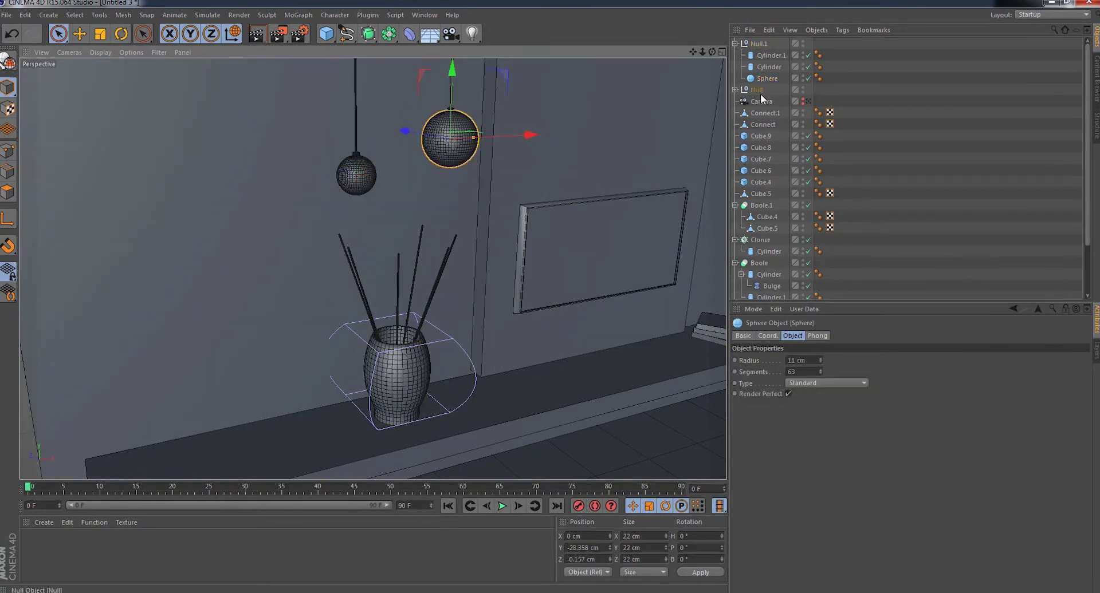
click(735, 90)
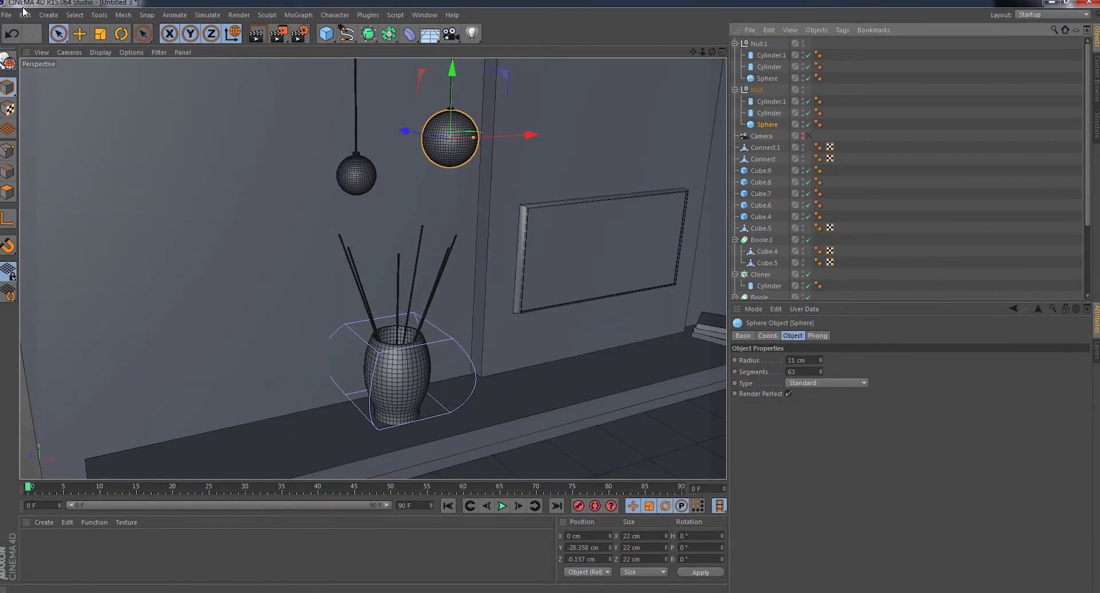
click(100, 34)
drag(613, 105, 531, 132)
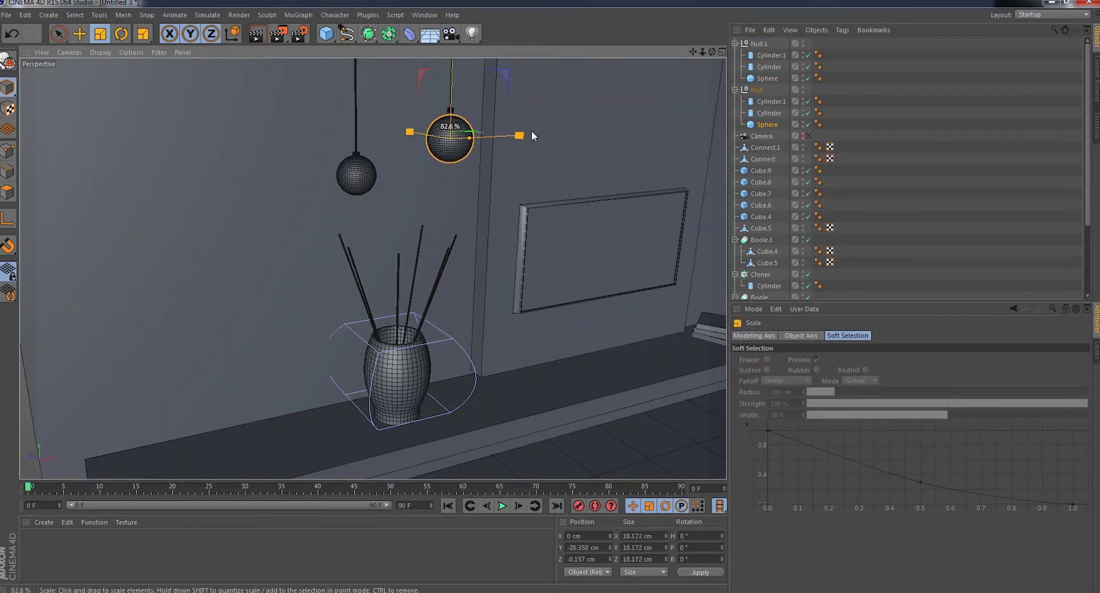
key(space)
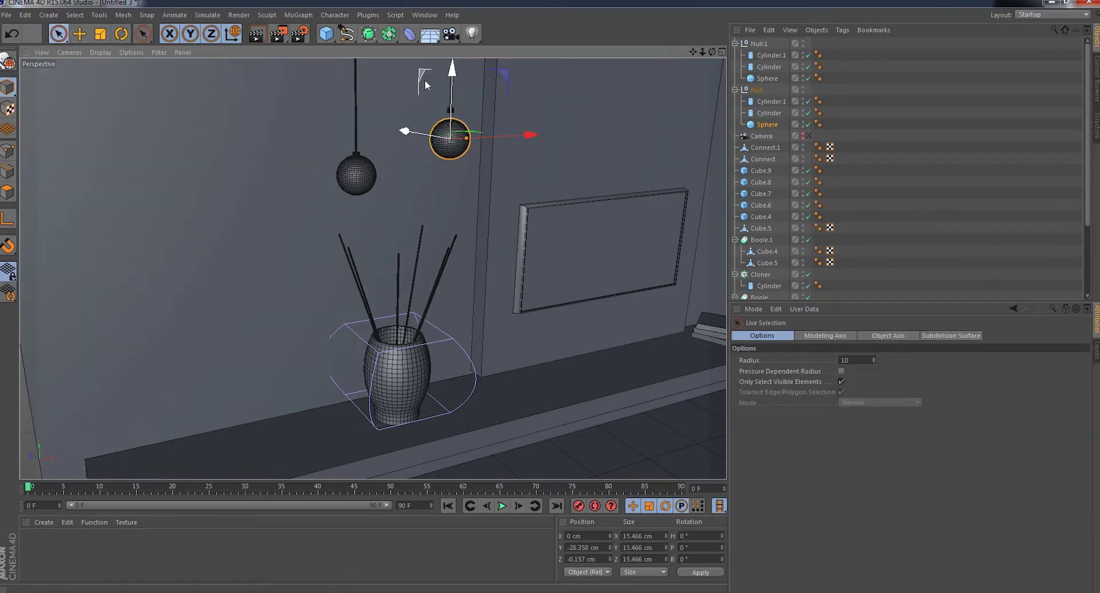
drag(453, 71, 453, 66)
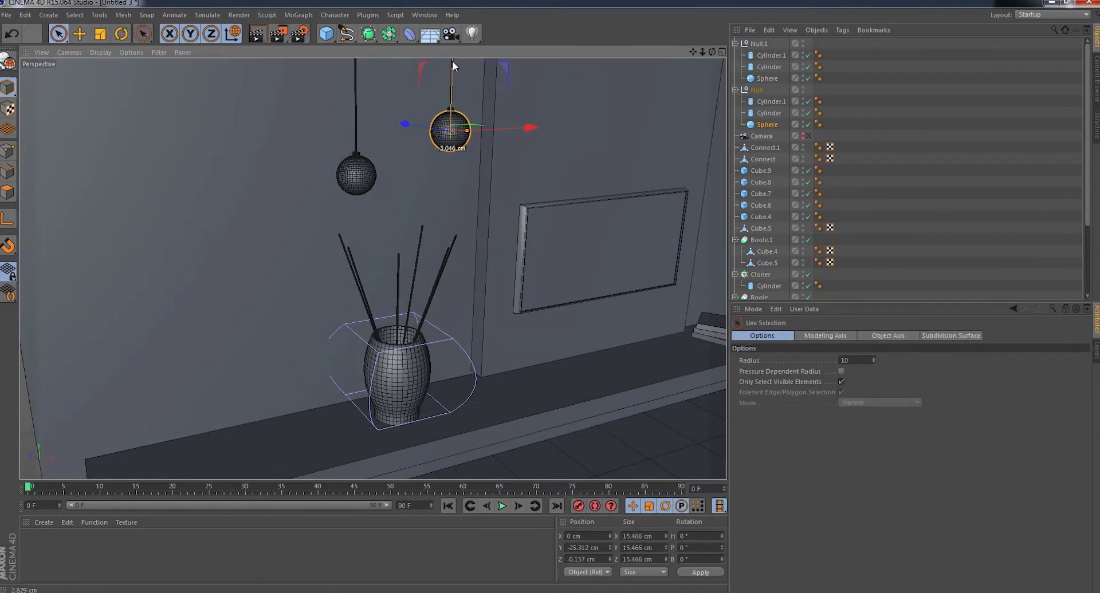
- Collapse both lamp groups and check their framing through the scene camera
click(735, 43)
click(736, 56)
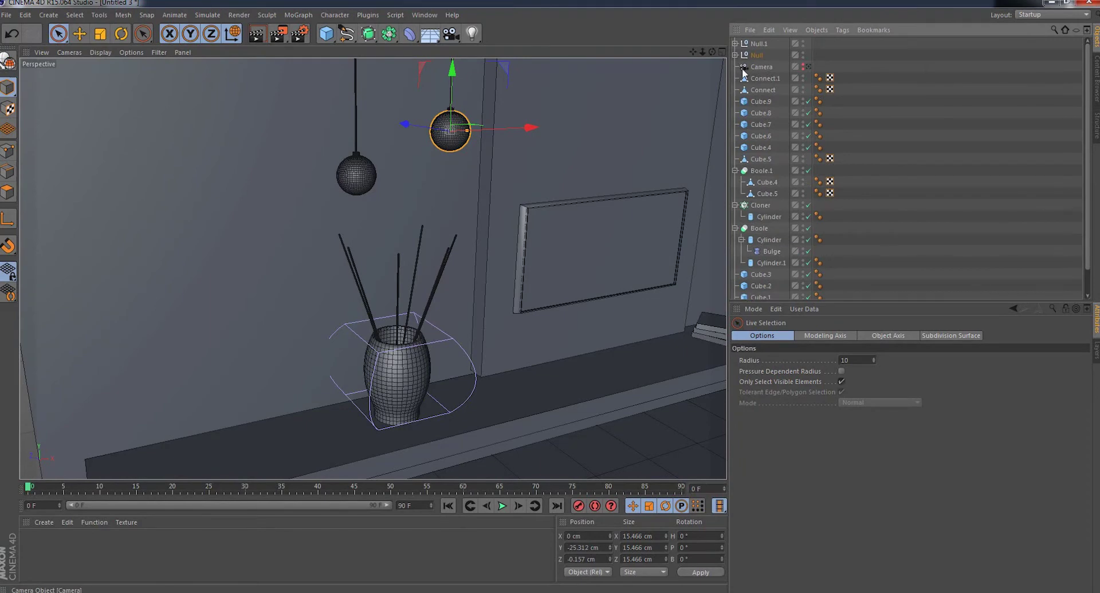
click(742, 68)
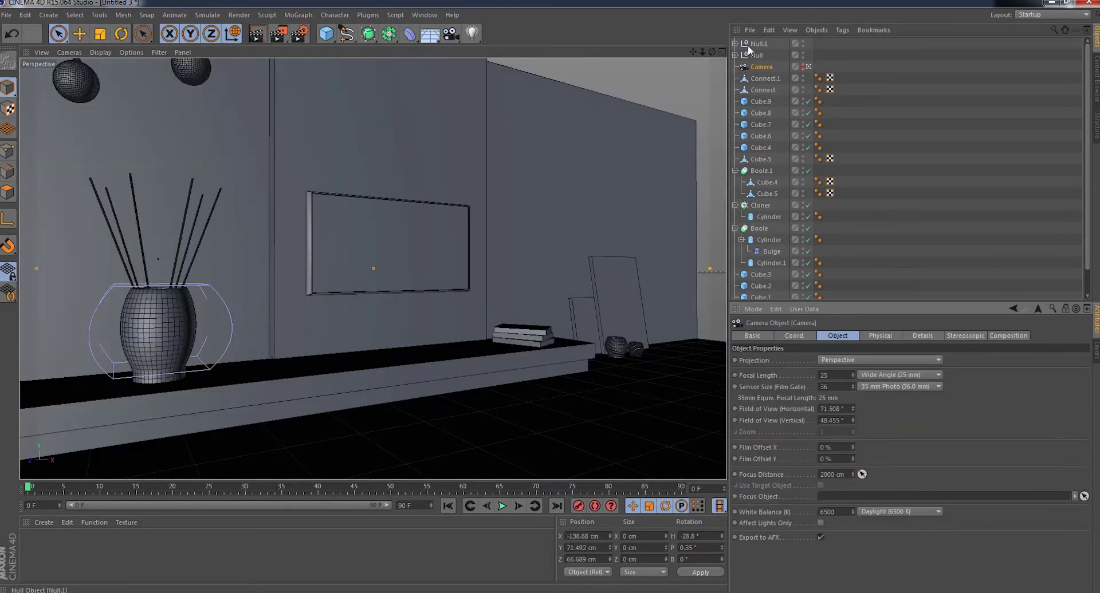
click(757, 44)
shift+click(755, 56)
click(746, 68)
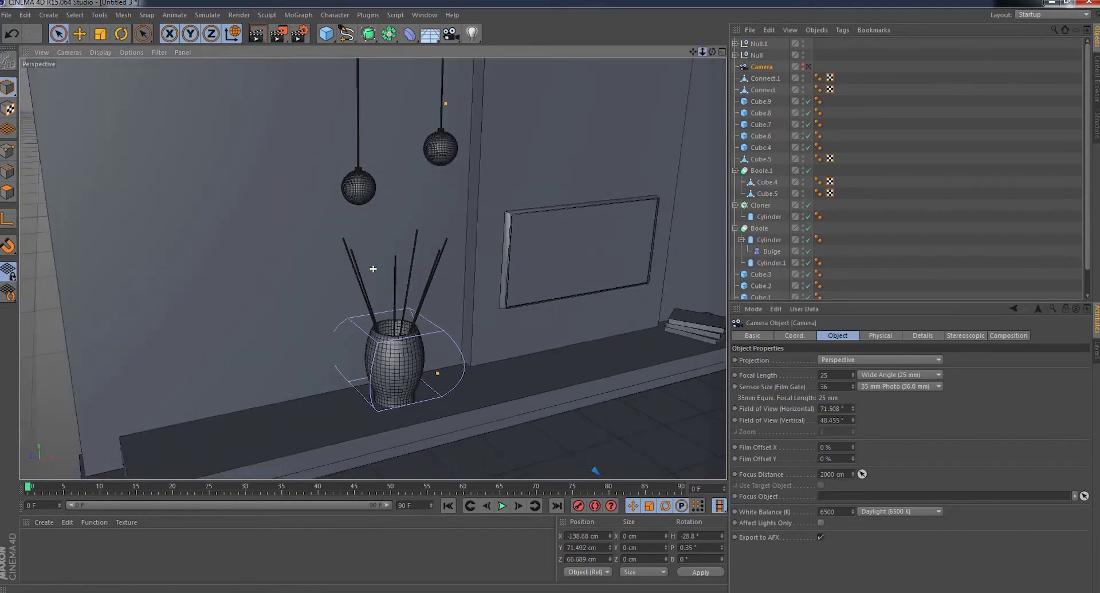
click(807, 66)
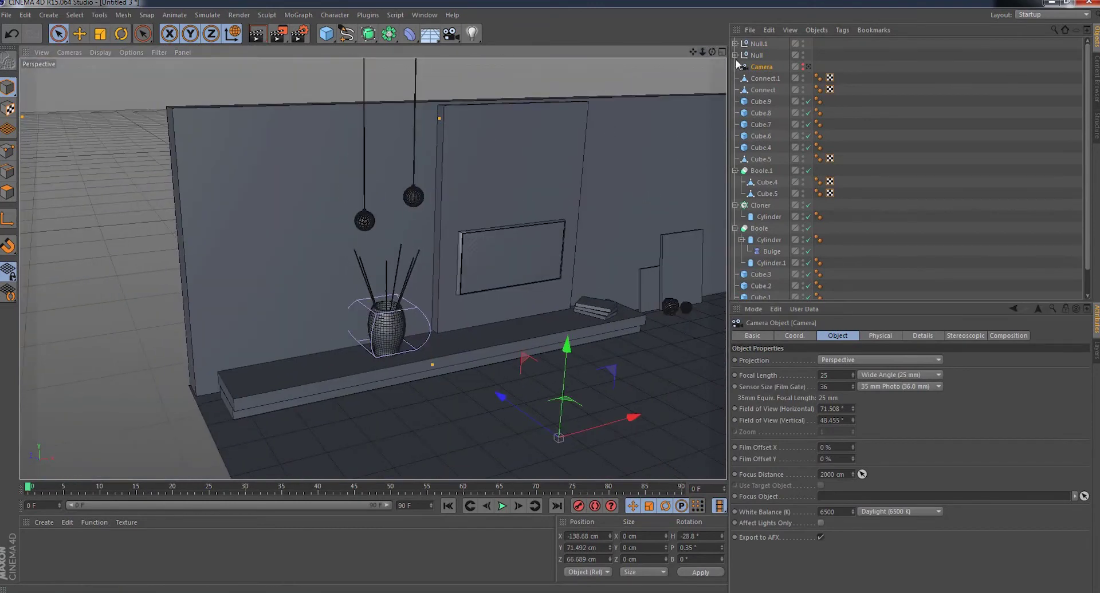
- Lower both lamp groups (Null and Null.1) about 10 cm and recheck through the scene camera
click(757, 43)
shift+click(755, 56)
drag(391, 79, 392, 92)
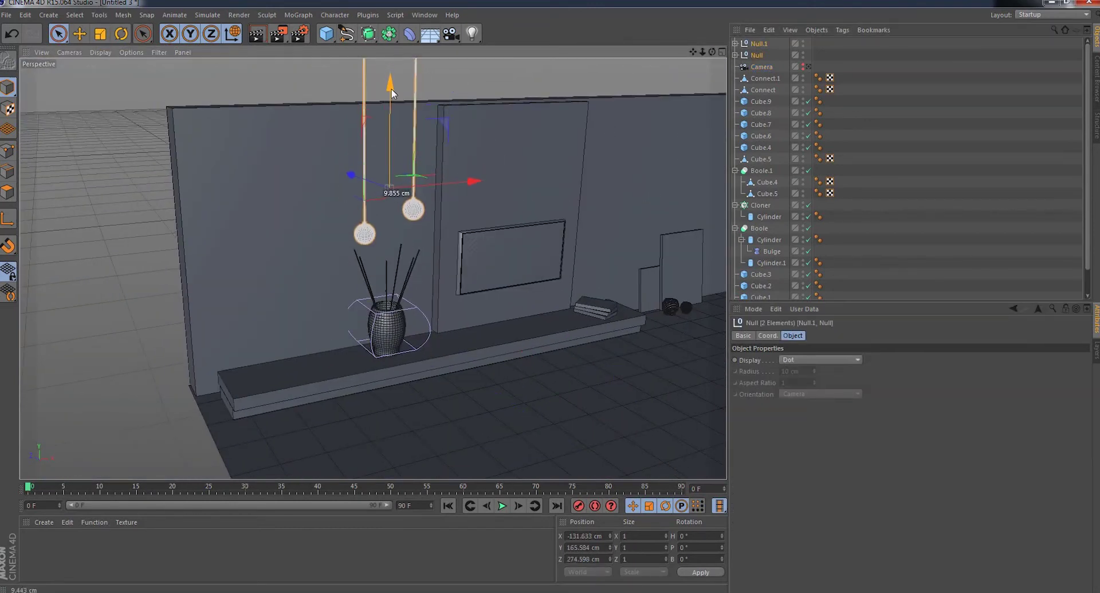
click(746, 69)
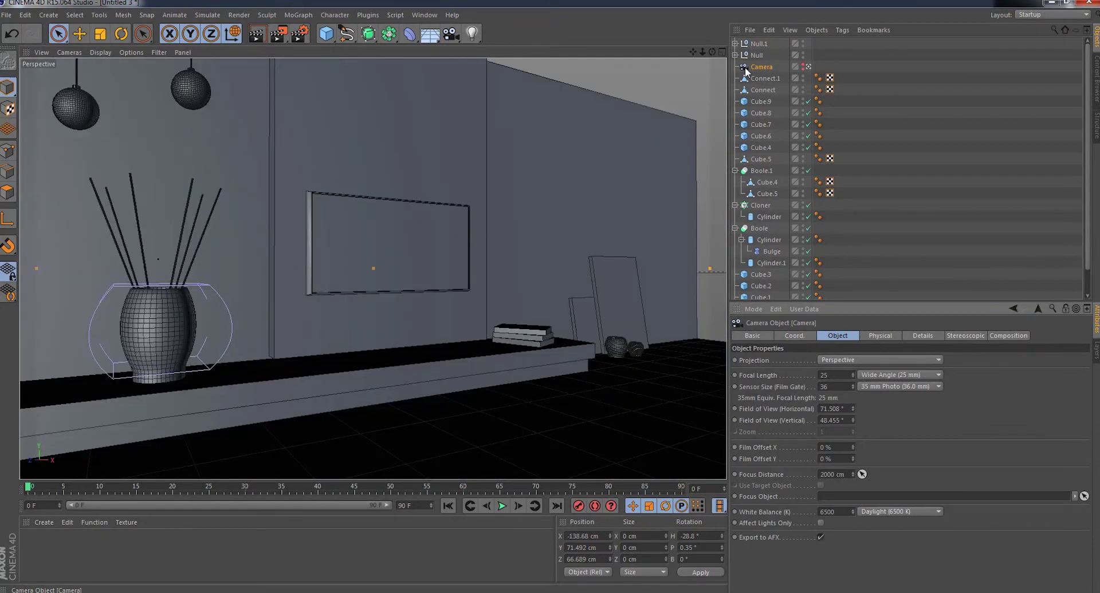
- Give the camera a Classic 36 mm focal length and dolly it back to frame more of the TV wall
click(890, 374)
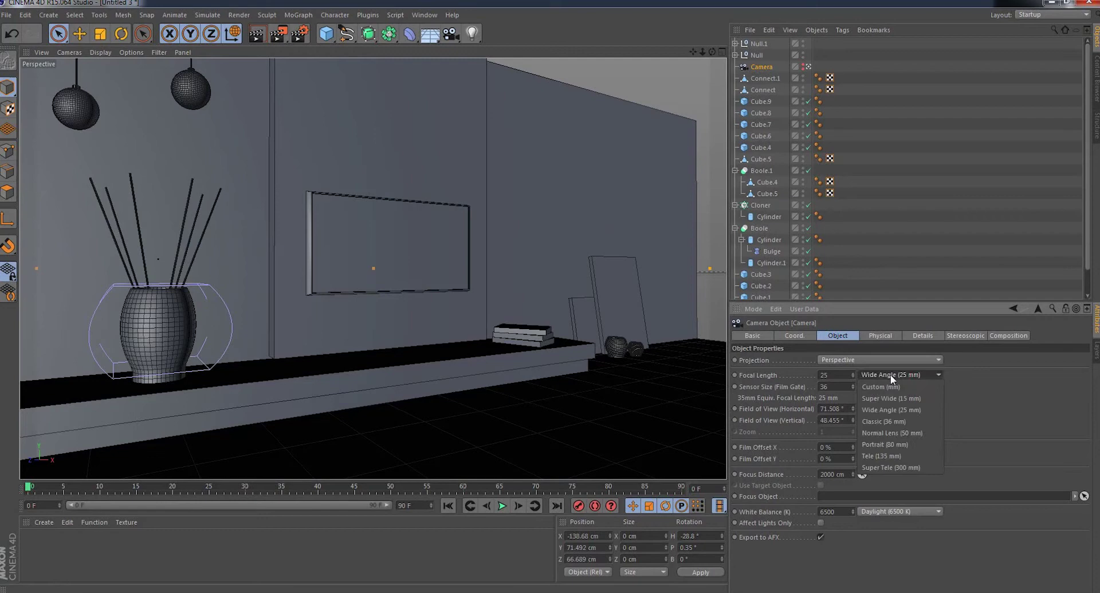
click(888, 410)
mouse_move(702, 52)
mouse_down()
mouse_move(676, 69)
mouse_move(722, 49)
mouse_up()
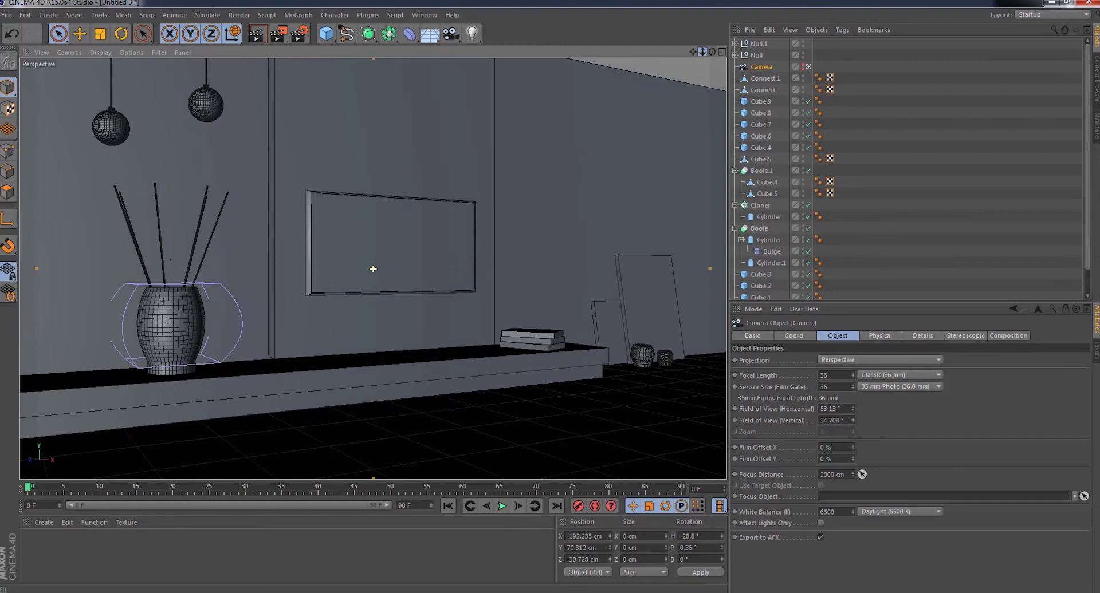
- Make the large leaning panel Cube.8 2 cm thick and nudge it slightly along Z
click(743, 67)
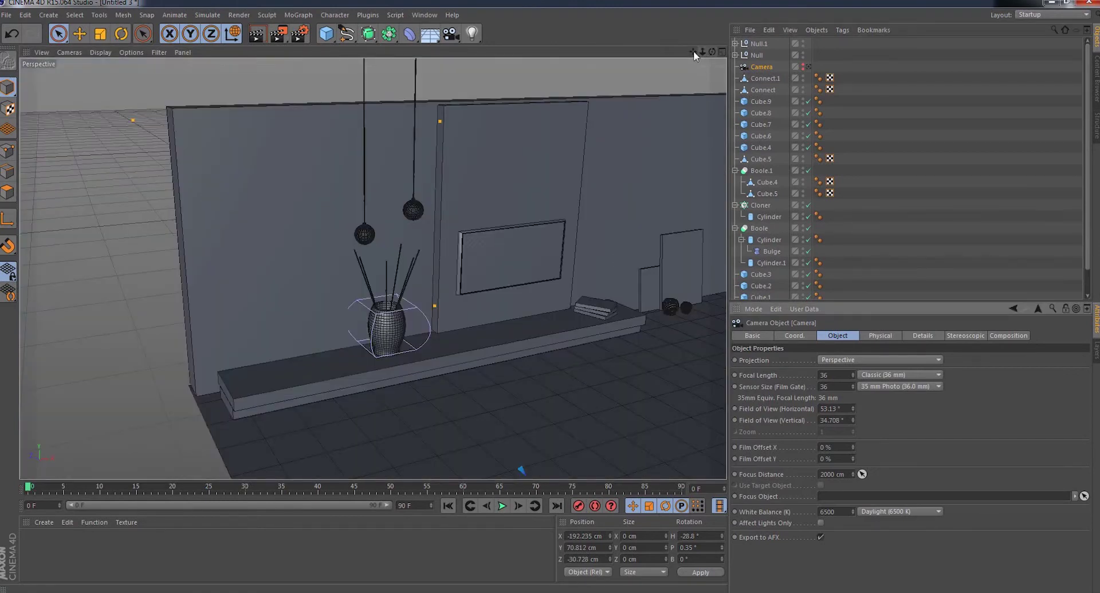
scroll(547, 281, up, 8)
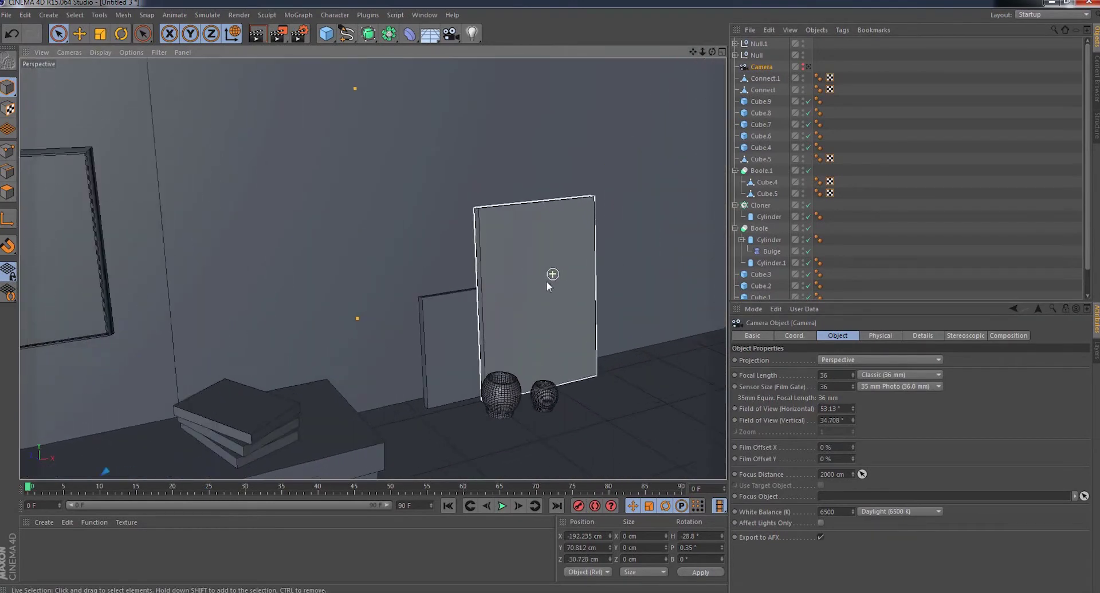
scroll(546, 281, up, 2)
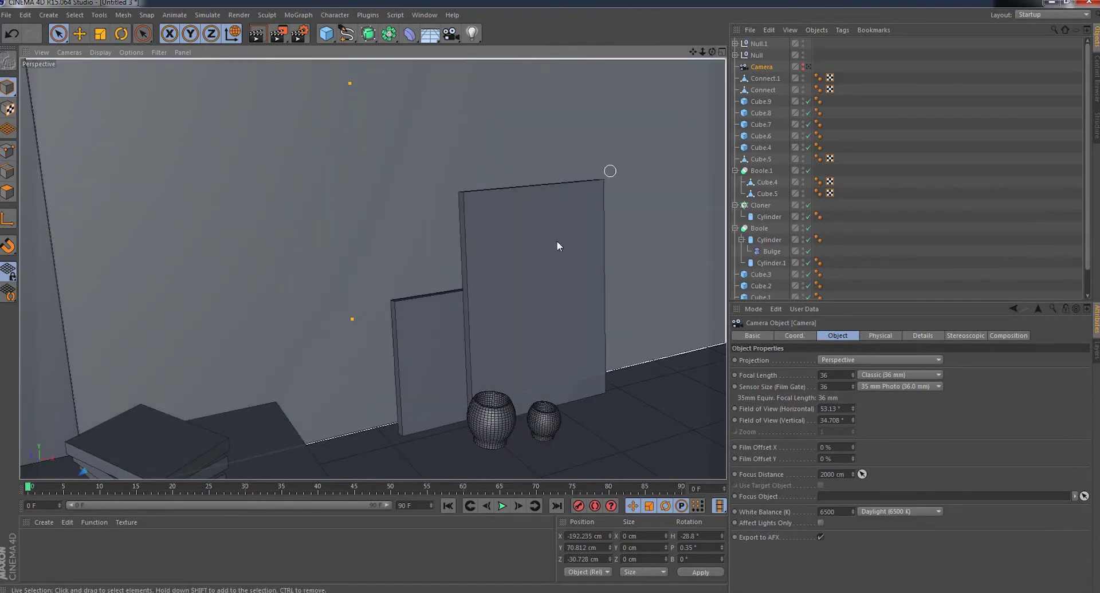
click(586, 209)
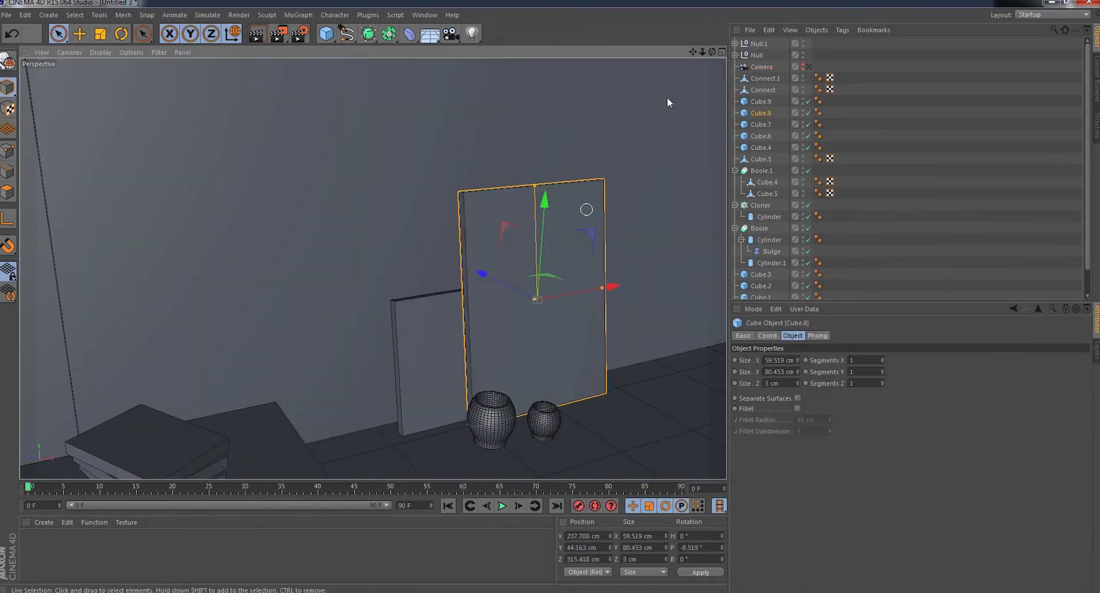
drag(711, 52, 373, 268)
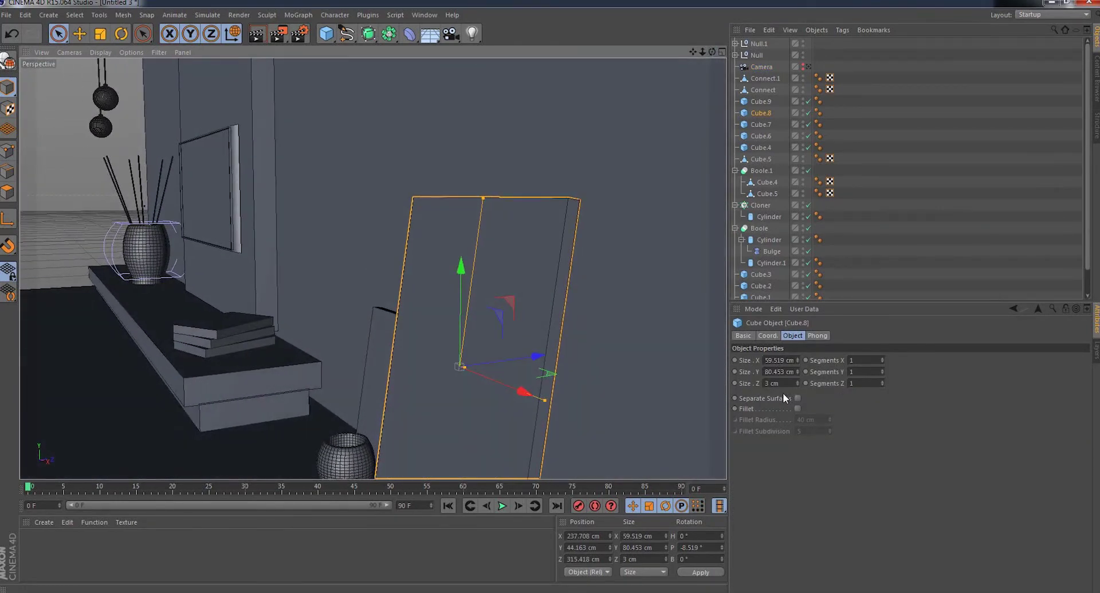
double_click(768, 384)
text(2)
key(Return)
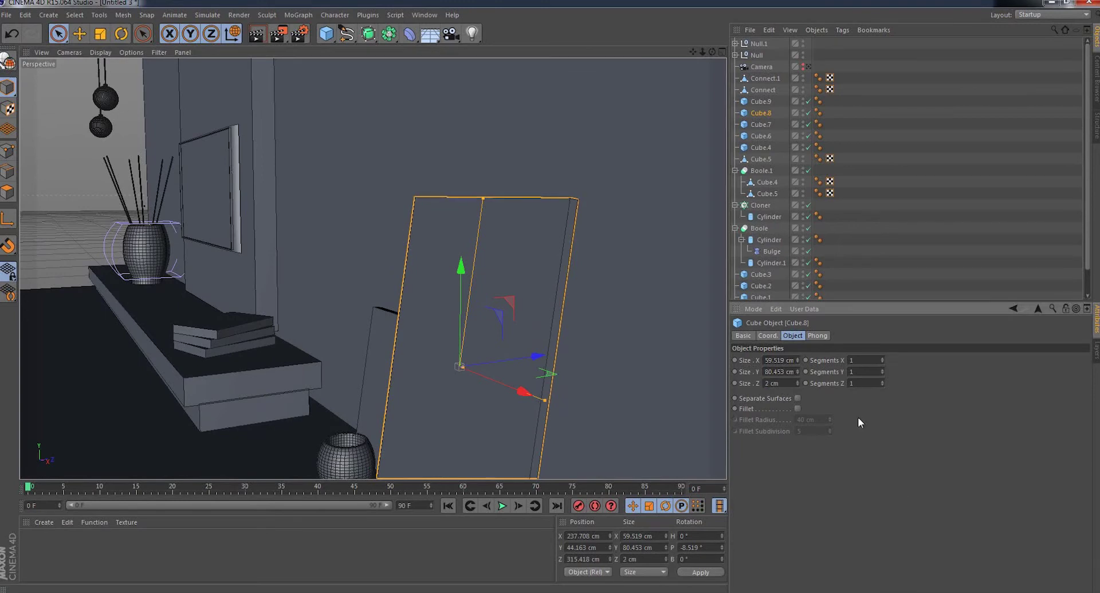
drag(527, 358, 530, 359)
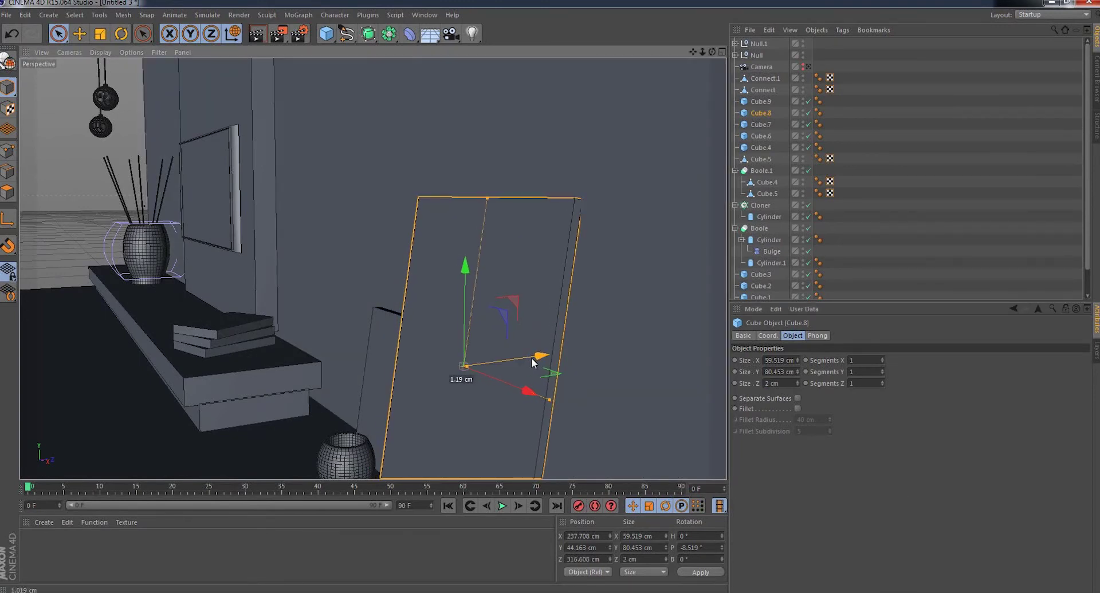
- Inspect the smaller leaning panel Cube.9 up close, then return to a frontal view and select the small vase
click(383, 353)
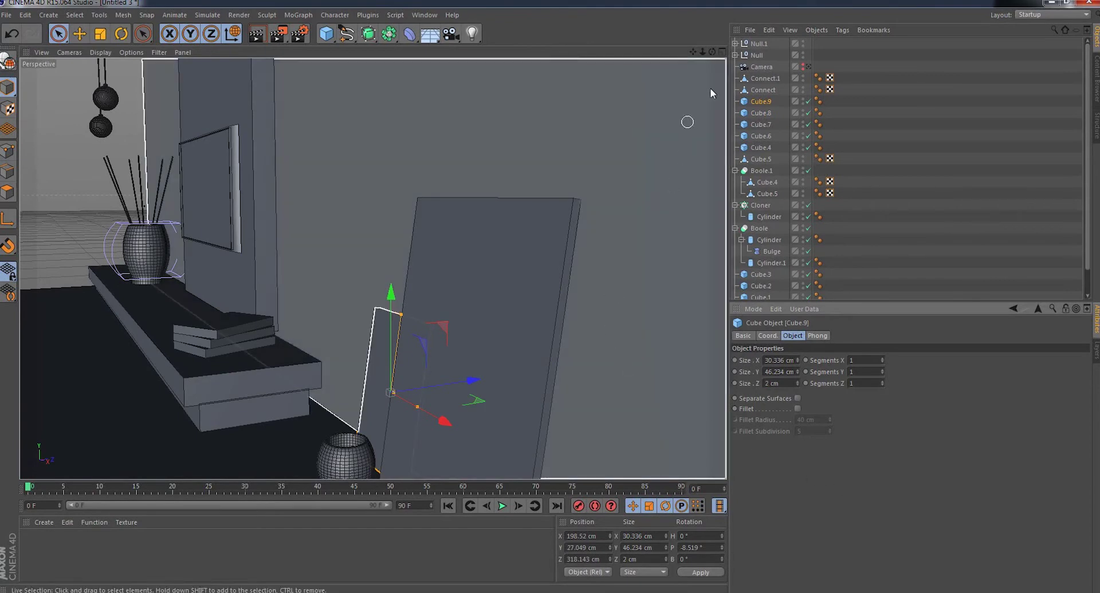
mouse_move(711, 52)
mouse_down()
mouse_move(503, 162)
mouse_move(366, 356)
mouse_move(386, 325)
mouse_up()
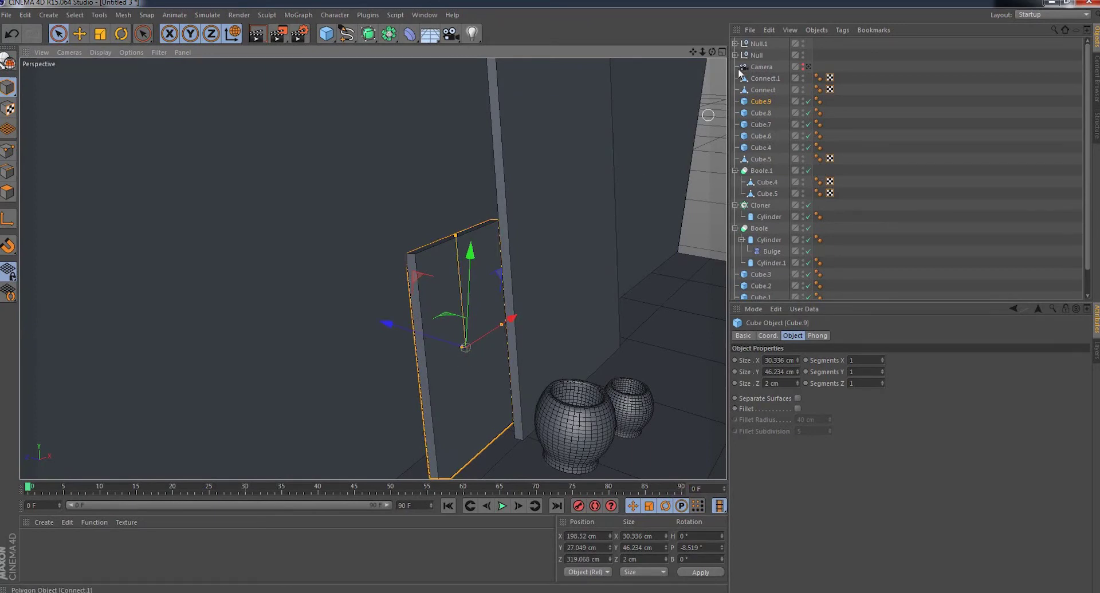
drag(712, 51, 710, 135)
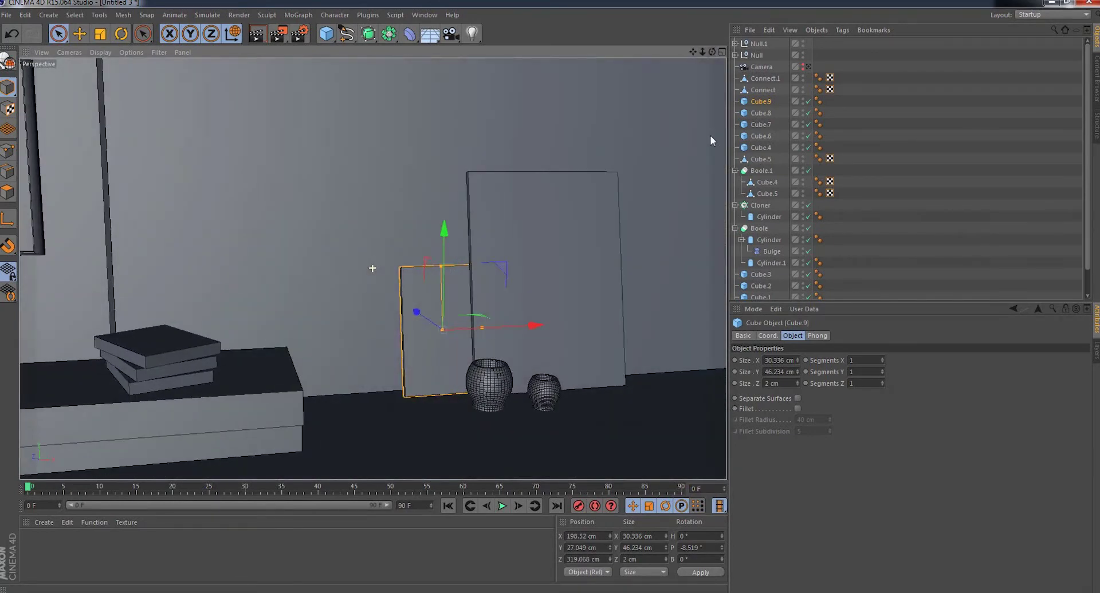
click(764, 79)
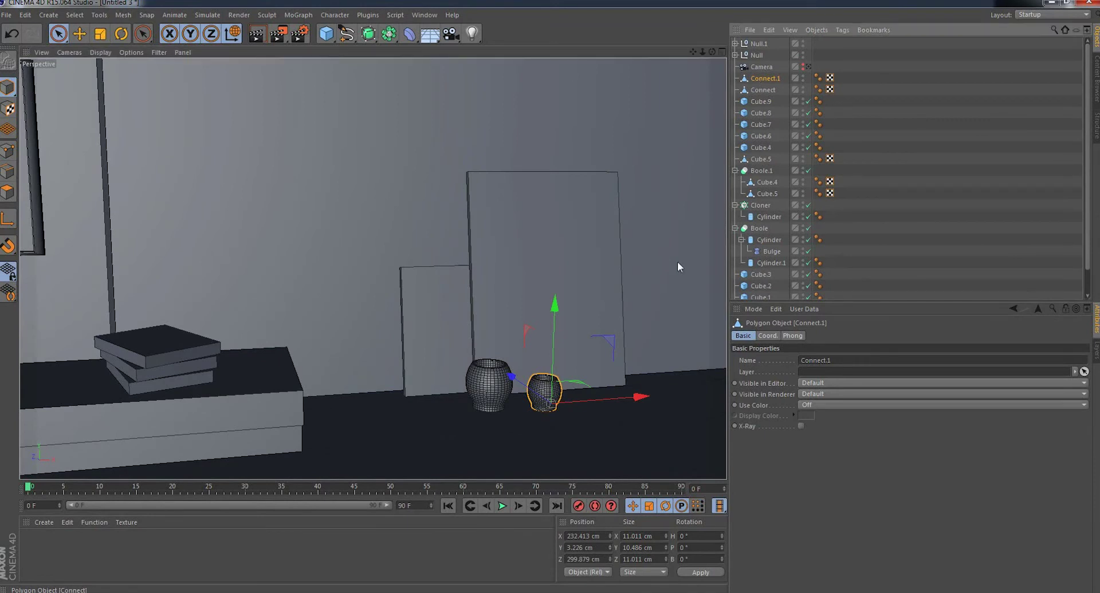
- Duplicate the small vase as Connect.2, scale the copy up slightly and place it beside the others
ctrl+drag(638, 396, 527, 406)
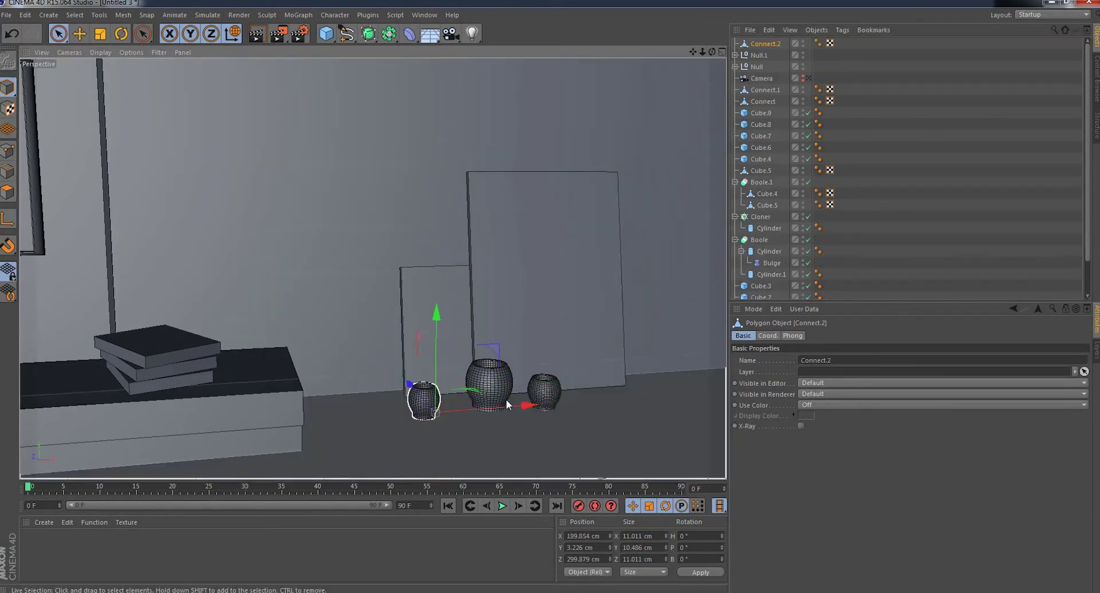
click(99, 37)
drag(575, 363, 630, 359)
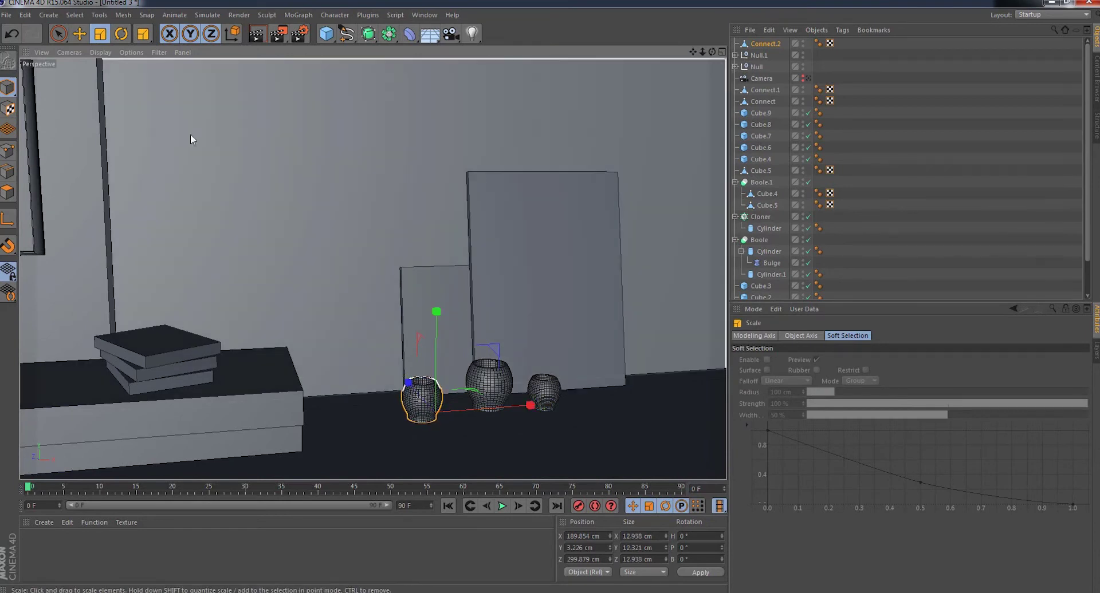
click(57, 35)
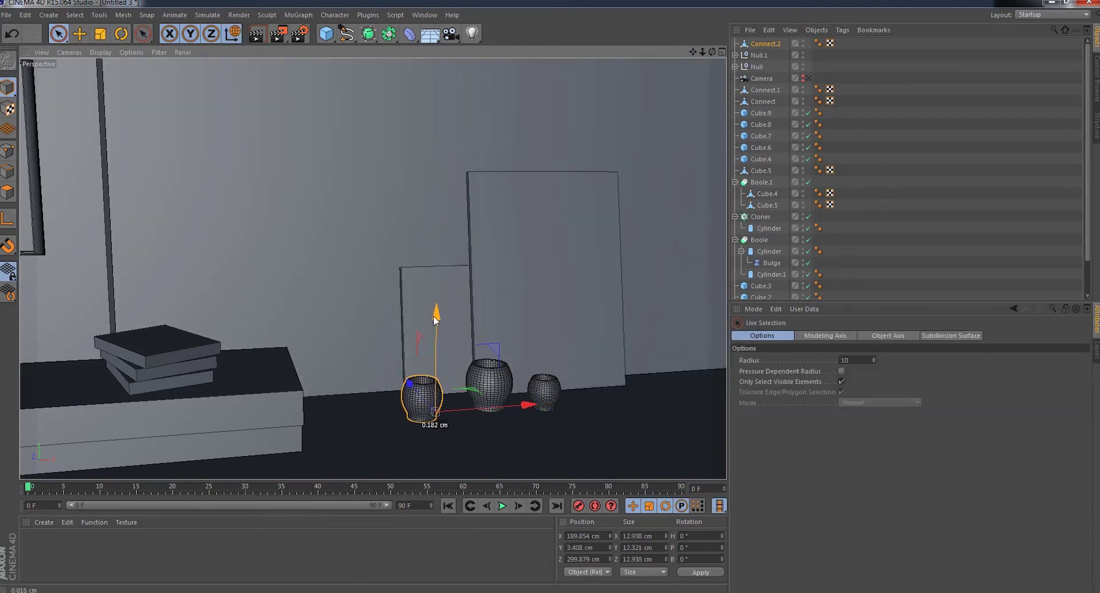
drag(433, 322, 433, 320)
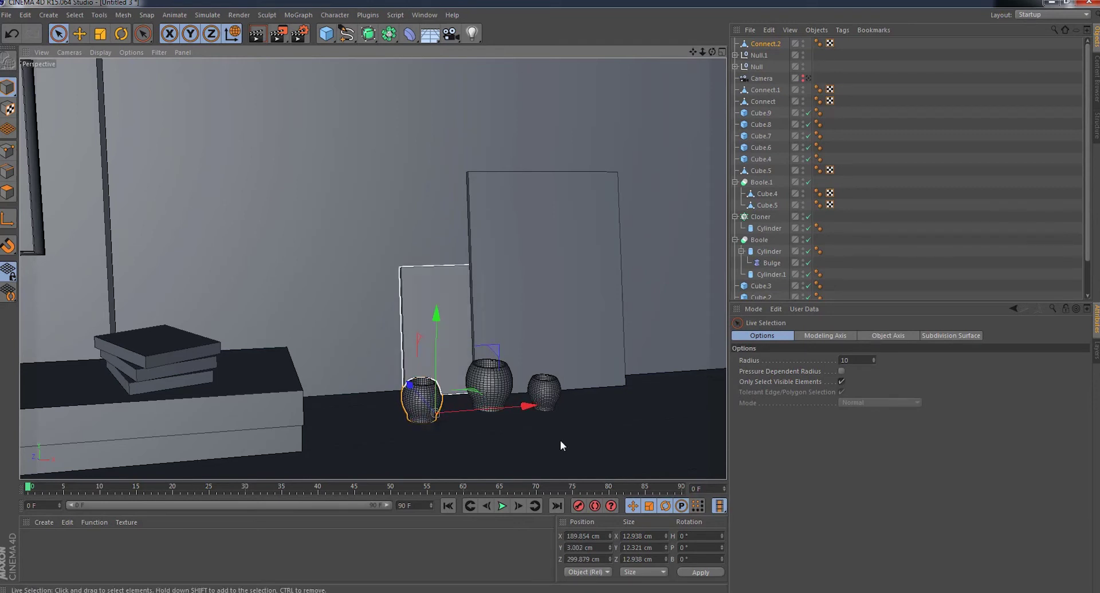
mouse_move(525, 406)
mouse_down()
mouse_move(710, 402)
mouse_move(695, 395)
mouse_up()
- In the camera view, slide the other small pot left closer to the group, then select the TV frame
click(743, 79)
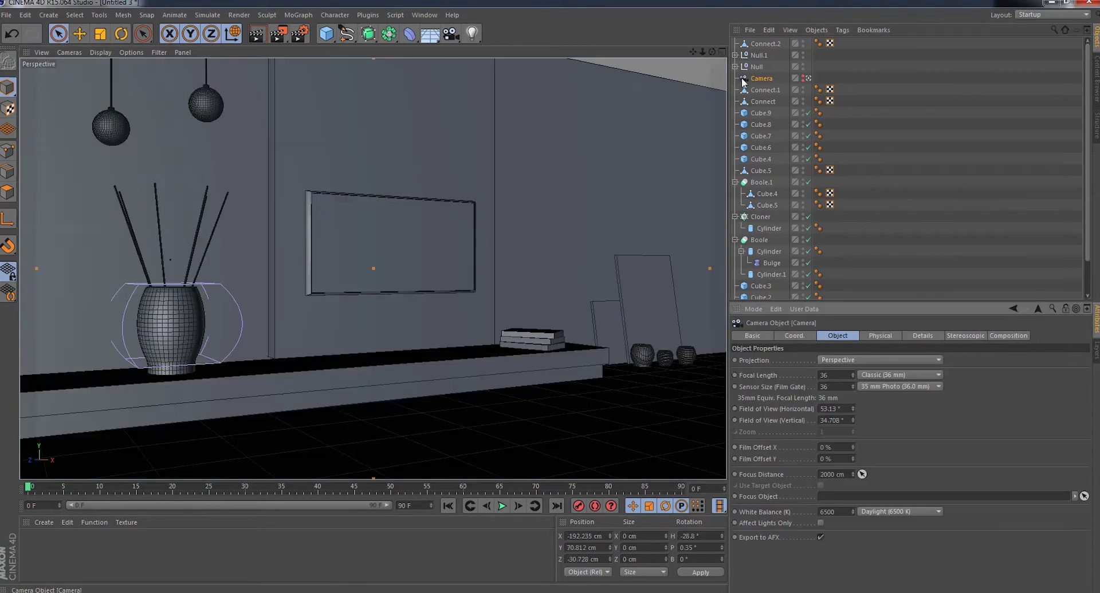
click(762, 101)
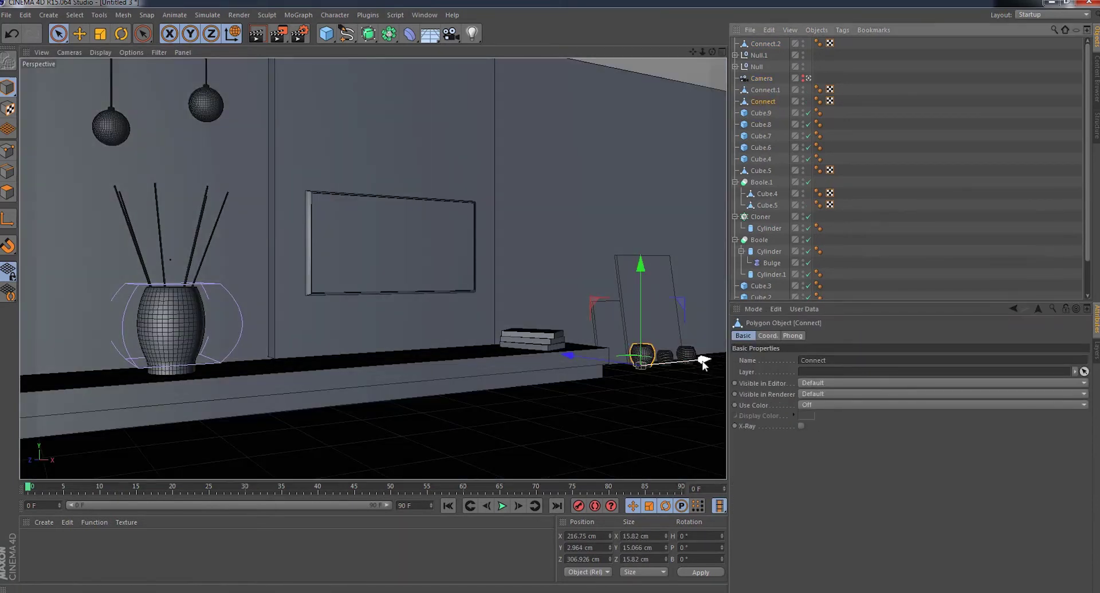
drag(704, 360, 689, 365)
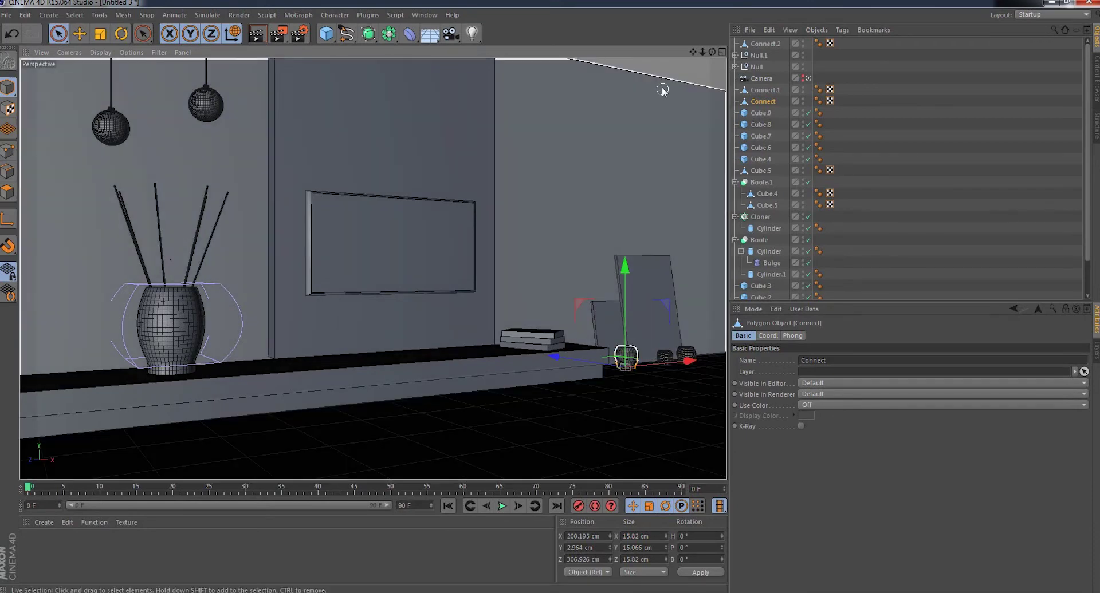
click(441, 245)
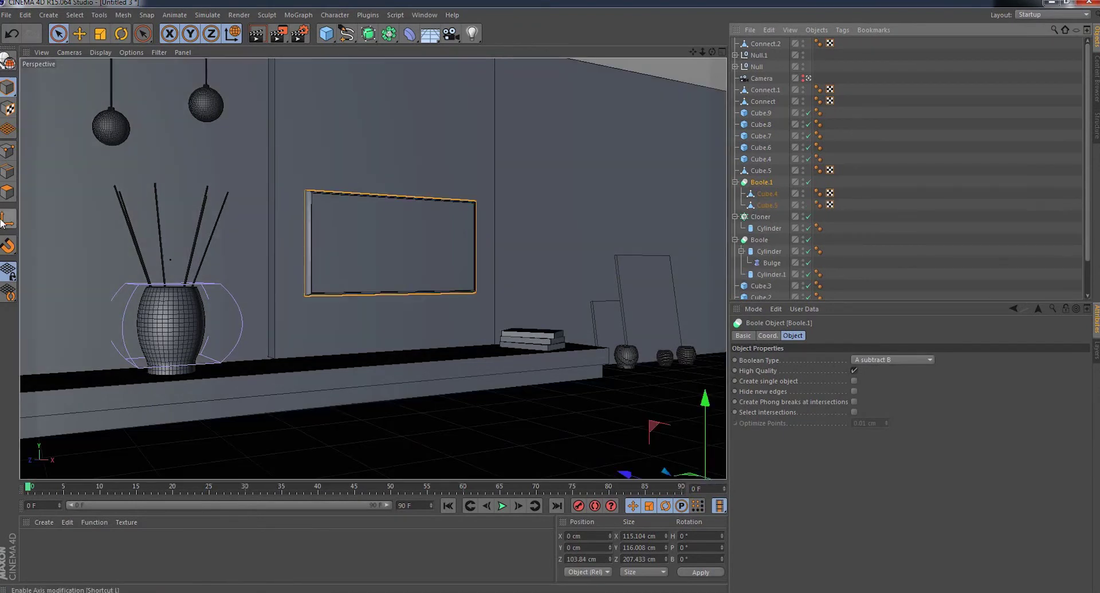
- Raise the wall panel slightly and group Cube.5 and the Boole.1 parts under Null.2
click(392, 352)
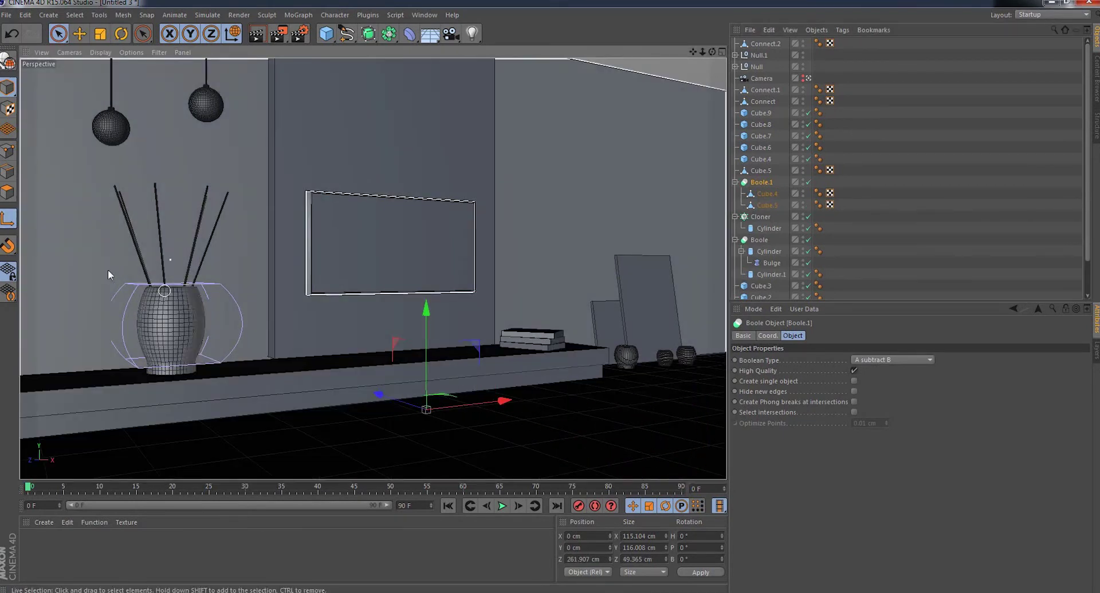
drag(424, 324, 424, 304)
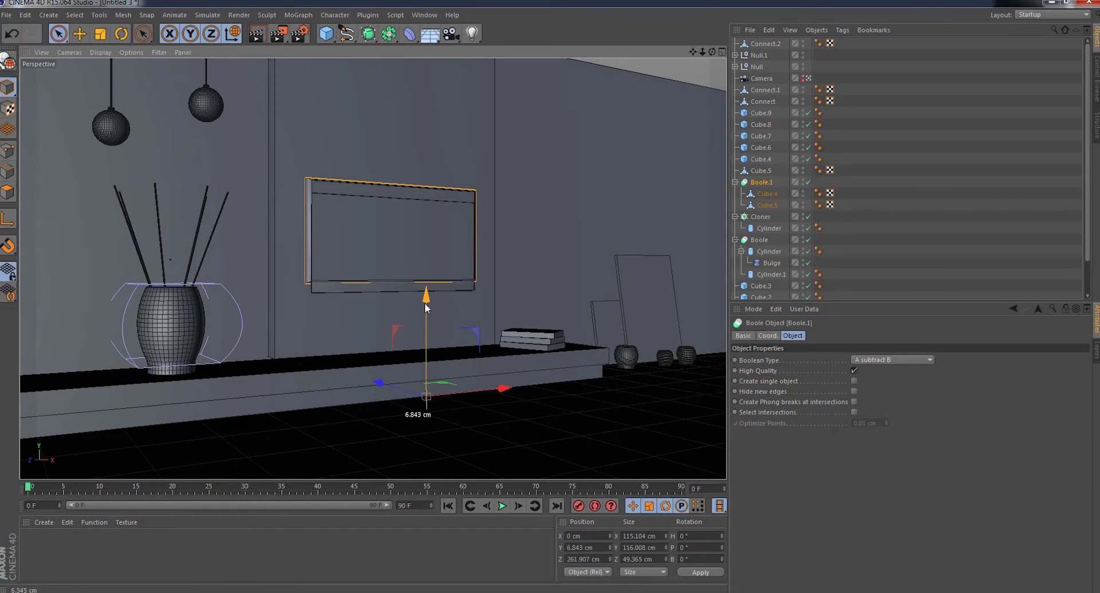
click(760, 171)
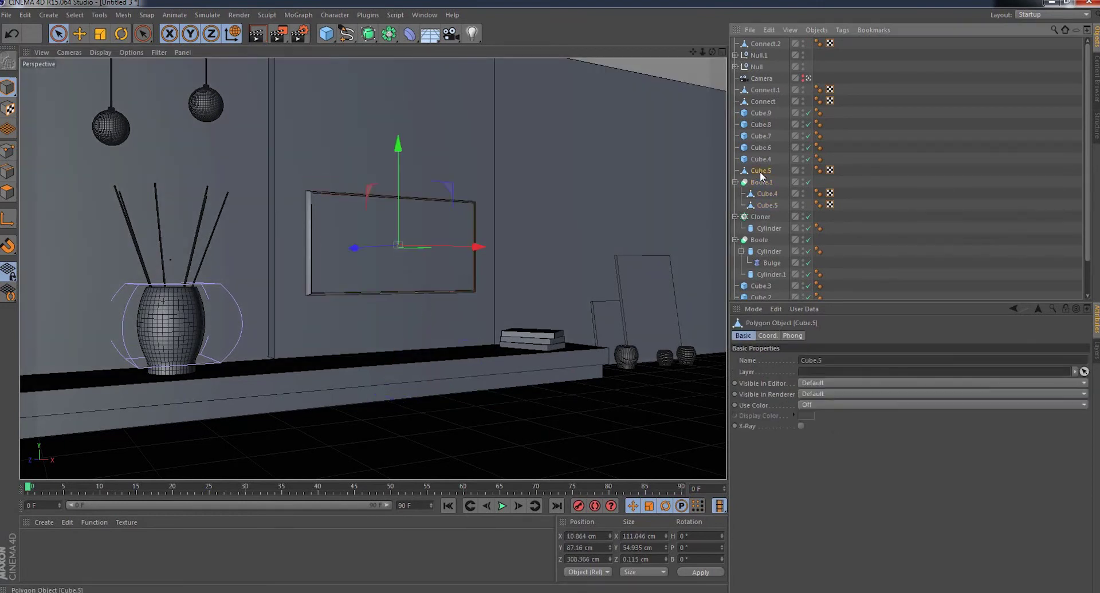
shift+click(763, 205)
right_click(763, 206)
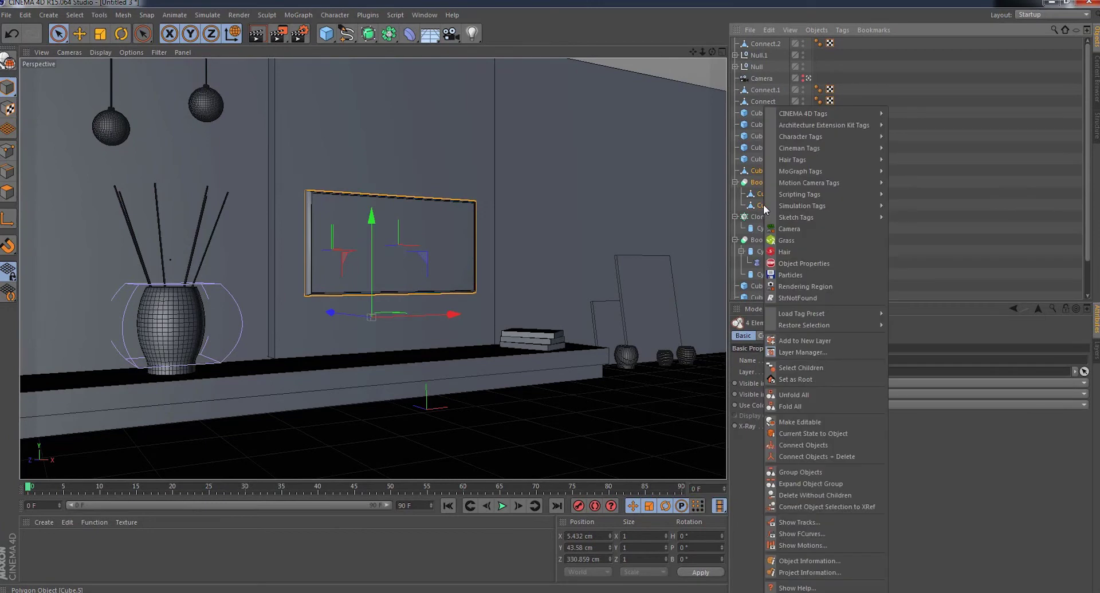
click(800, 472)
- Lift the grouped TV slightly higher on the wall and look through the scene camera
drag(414, 222, 410, 199)
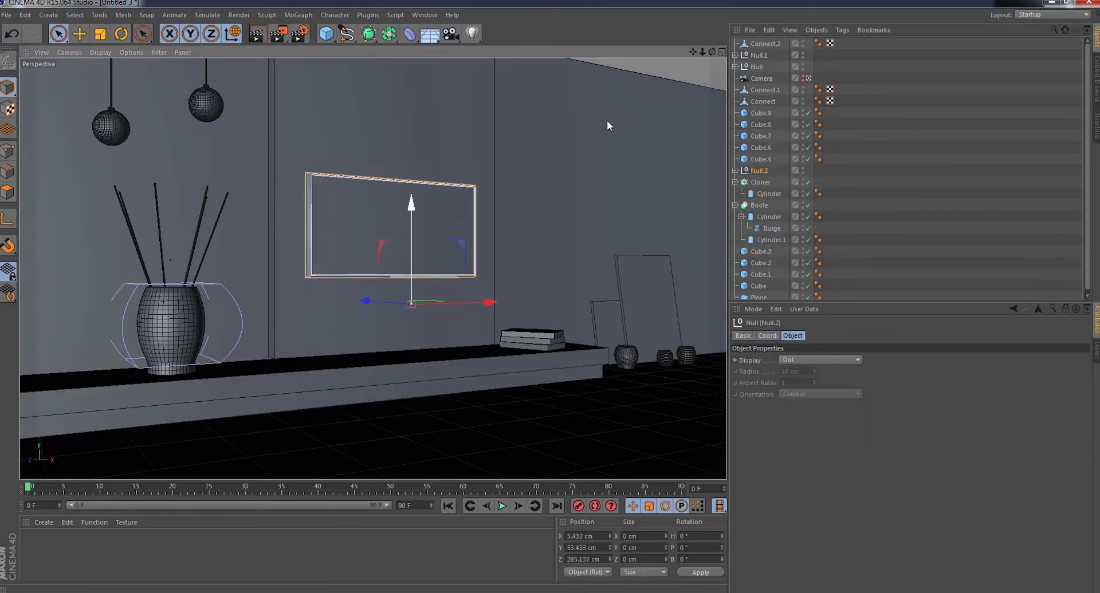
click(744, 80)
click(808, 78)
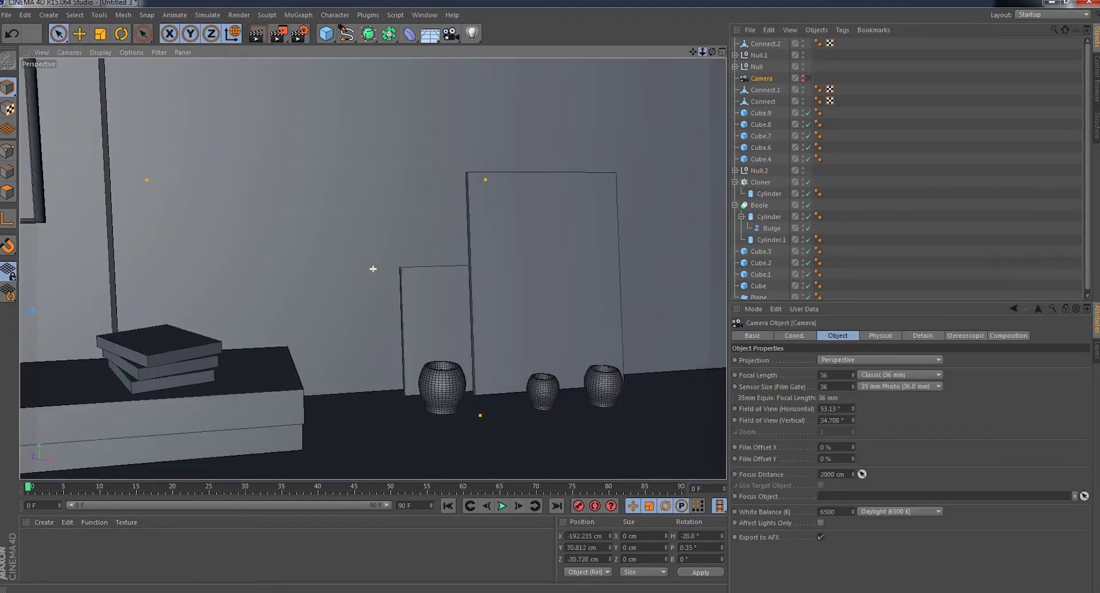
- Duplicate and delete the wall panel copy, then redo to restore the deleted Cube.5 panel
scroll(373, 269, down, 3)
drag(712, 52, 698, 52)
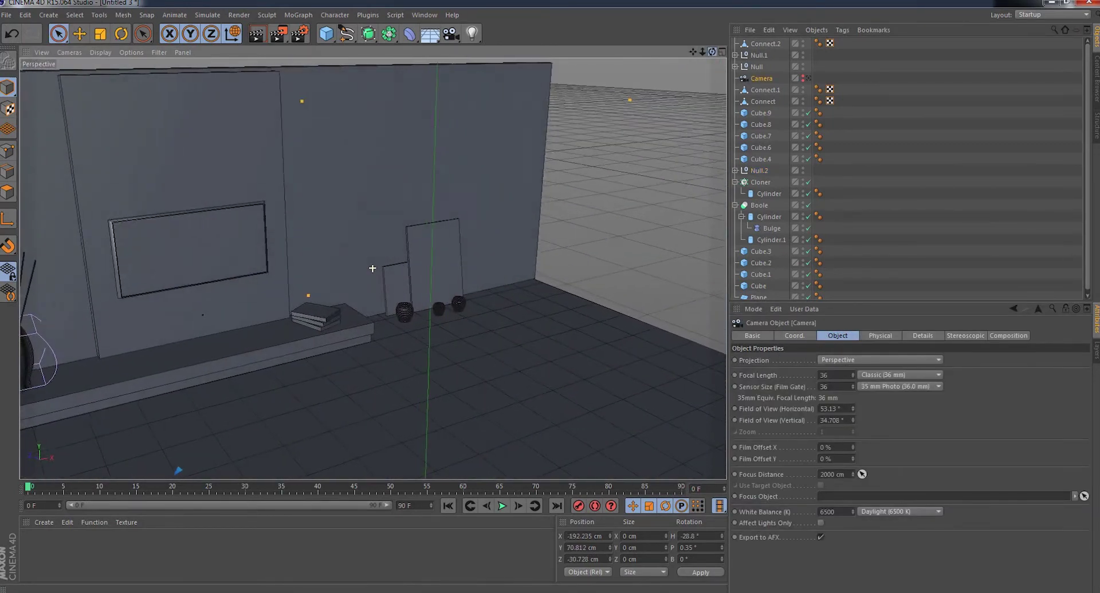
click(313, 162)
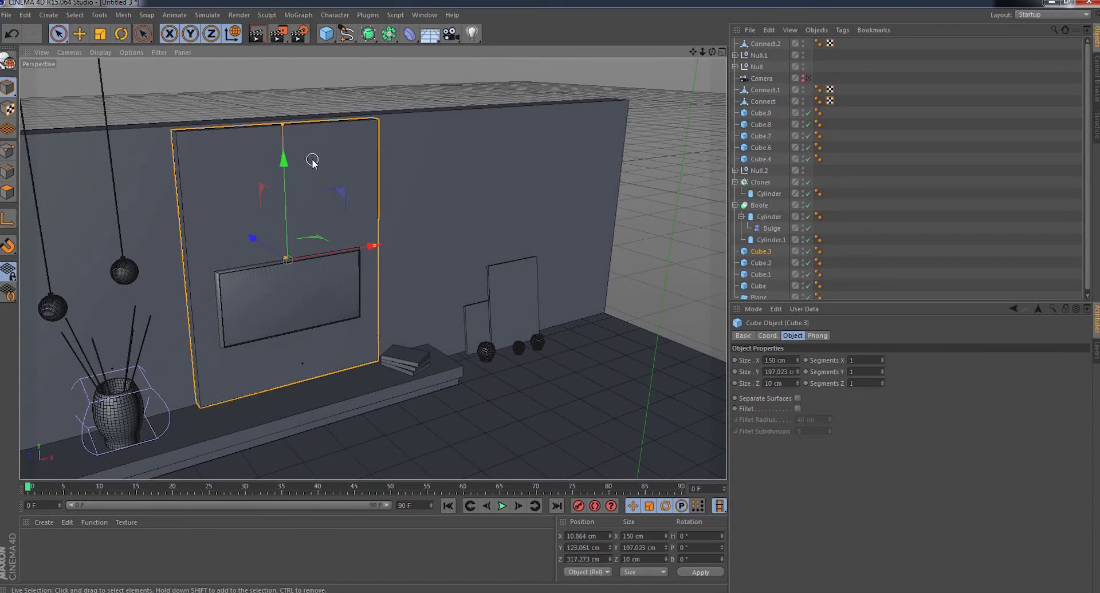
key(ctrl+c)
key(ctrl+v)
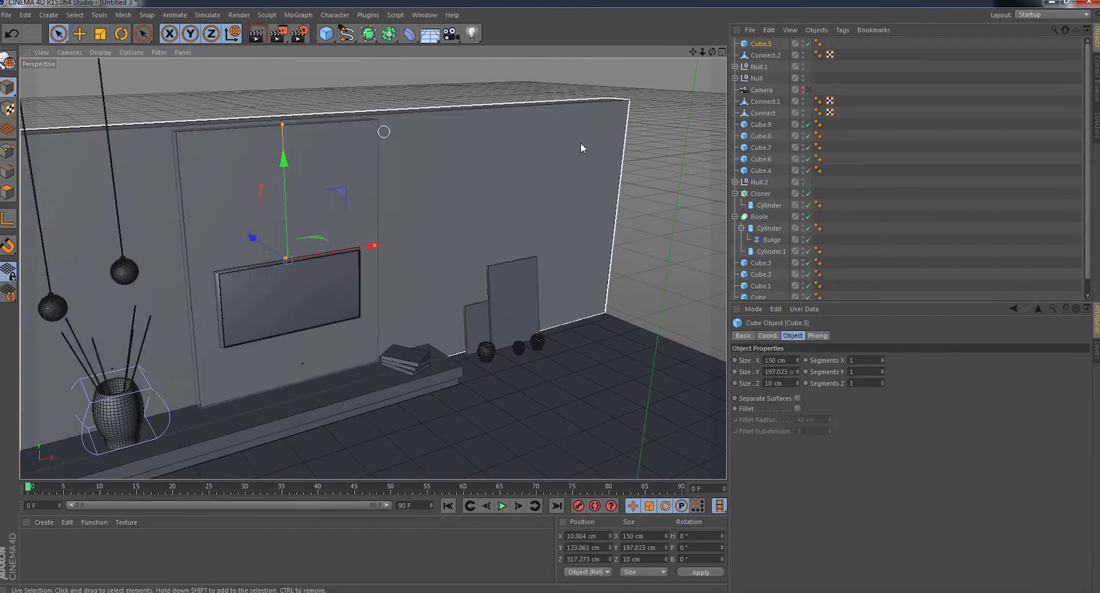
key(Delete)
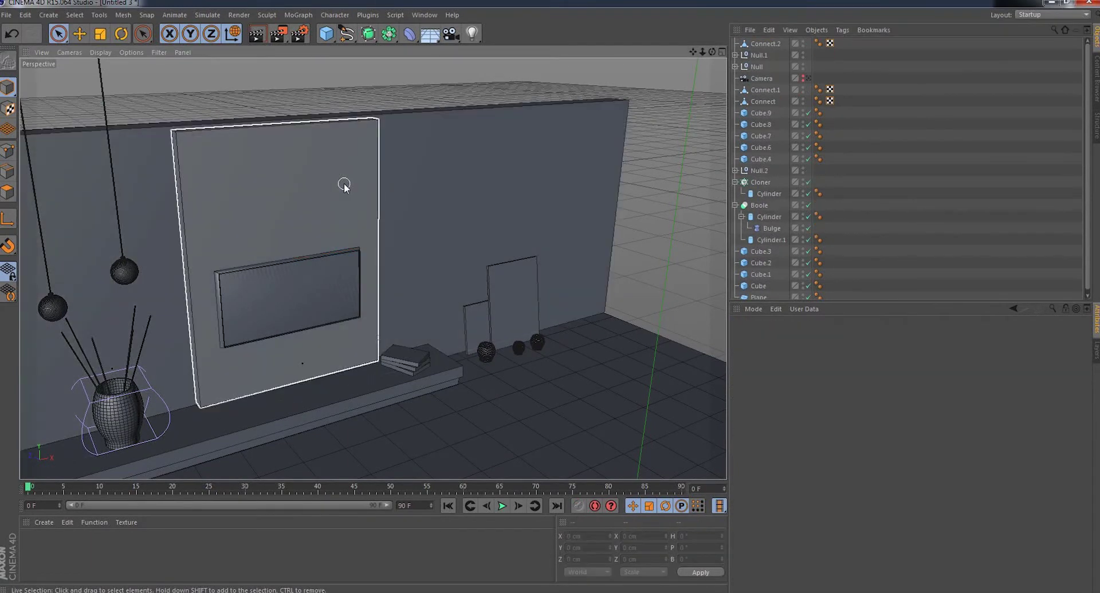
click(344, 186)
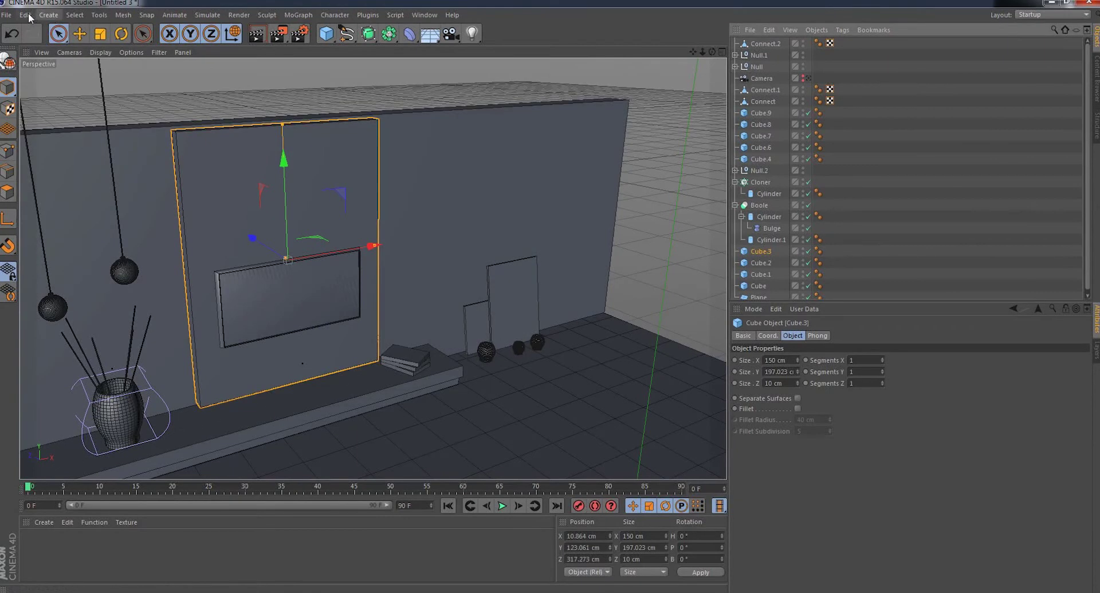
click(25, 15)
click(28, 16)
click(29, 16)
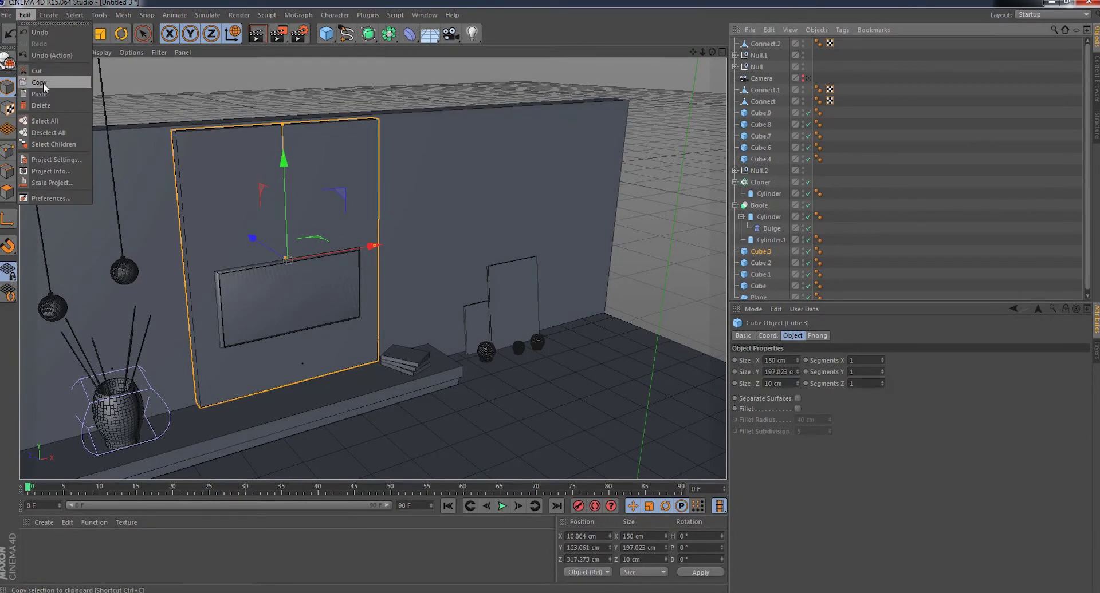
click(44, 91)
- Reshape Cube.5 into a 59.789 × 17.68 × 7.73 cm box under the TV and drag out a copy, Cube.10
drag(283, 124, 269, 246)
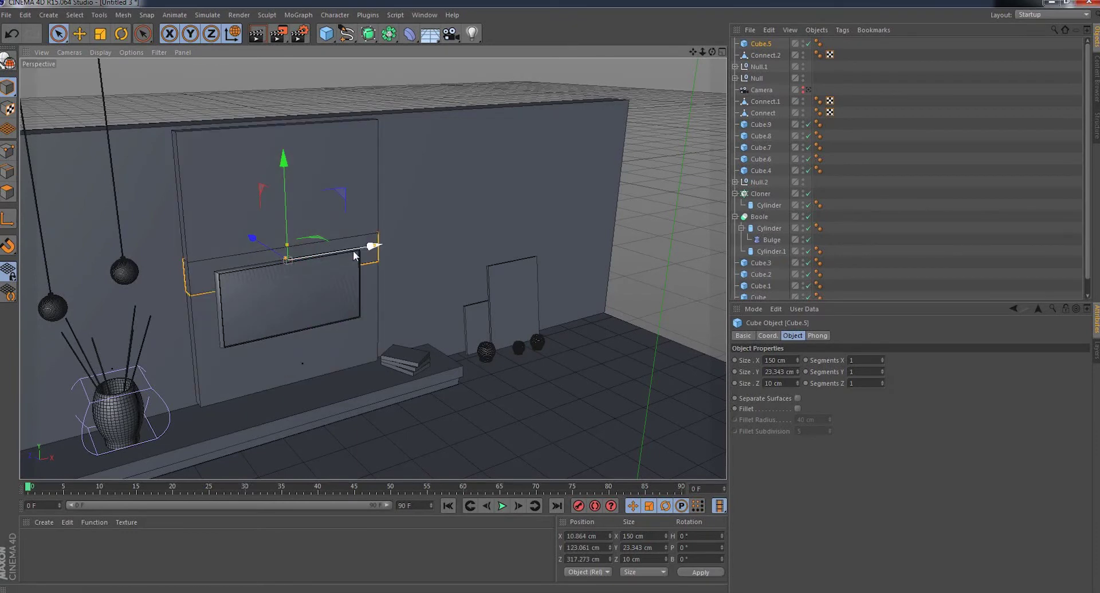
drag(334, 256, 324, 259)
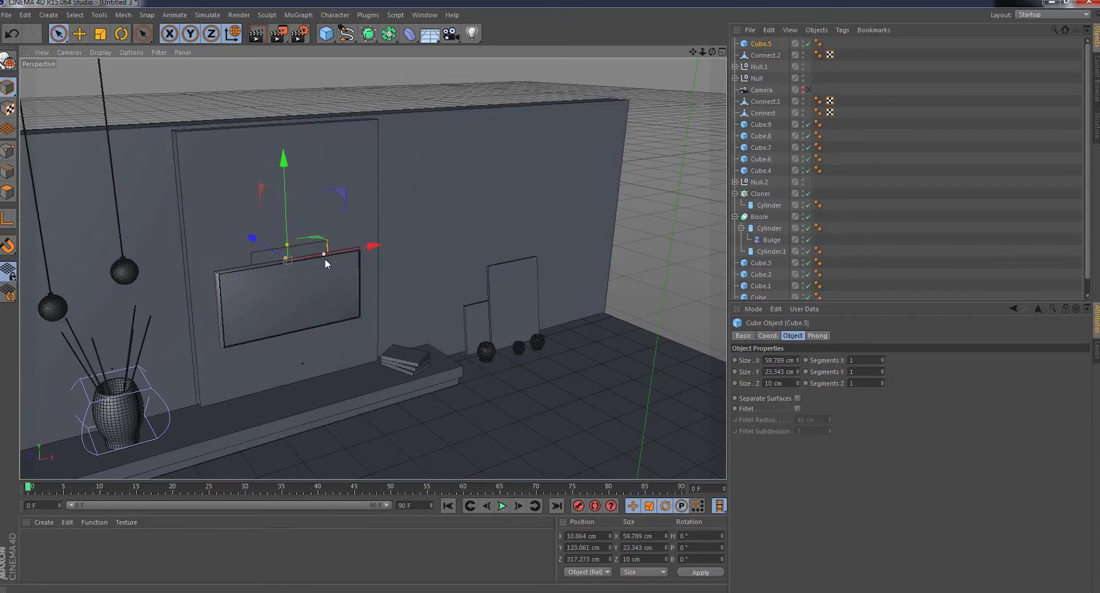
mouse_move(282, 156)
mouse_down()
mouse_move(277, 253)
mouse_move(372, 268)
mouse_move(319, 332)
mouse_up()
scroll(277, 253, up, 3)
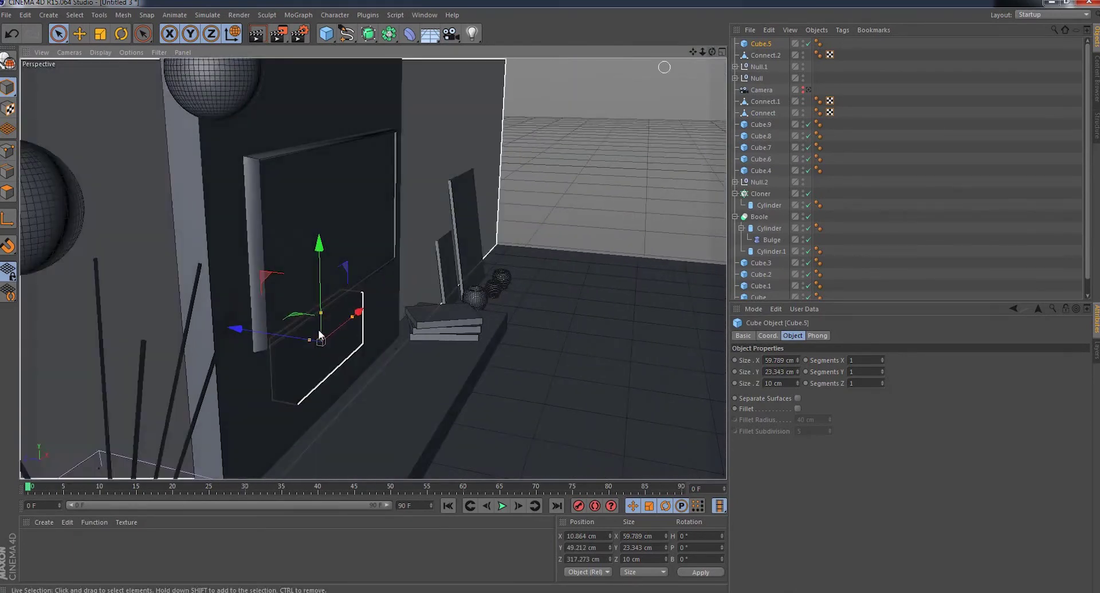
drag(240, 328, 267, 344)
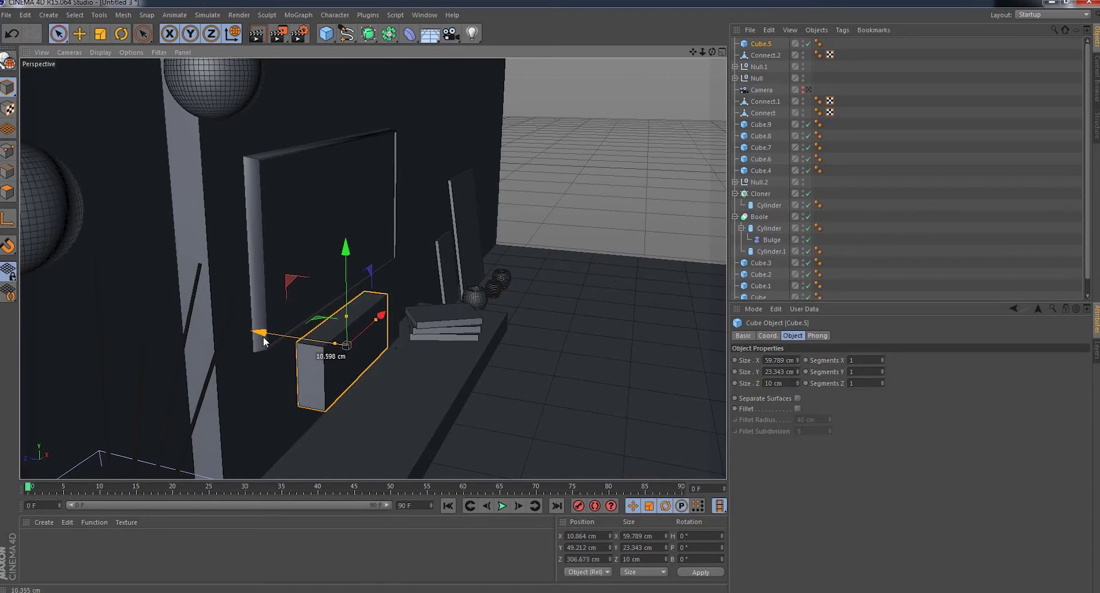
drag(336, 345, 345, 323)
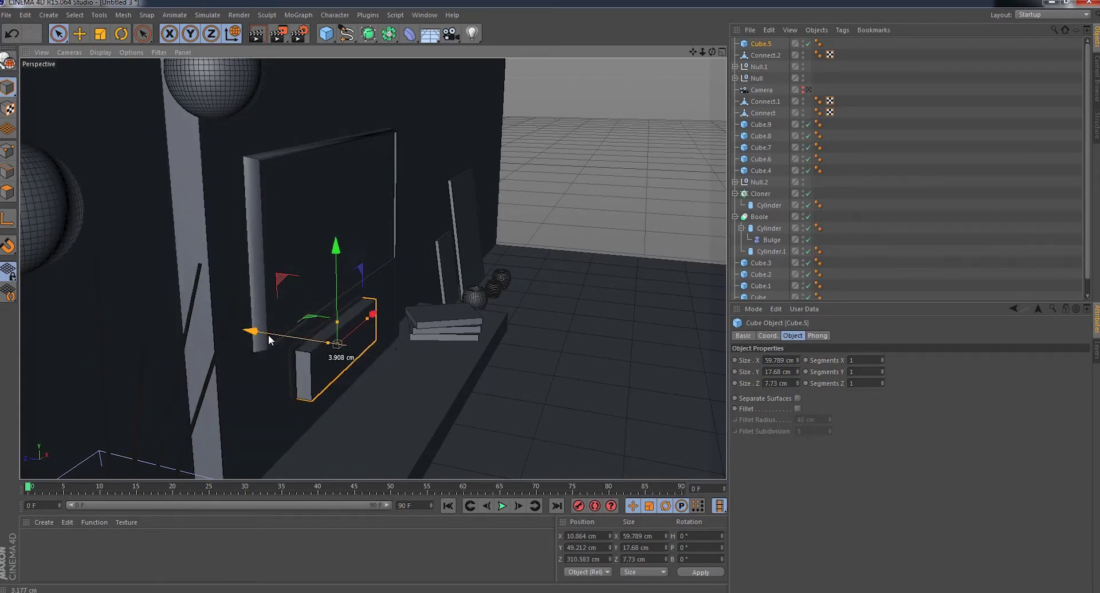
drag(276, 335, 276, 335)
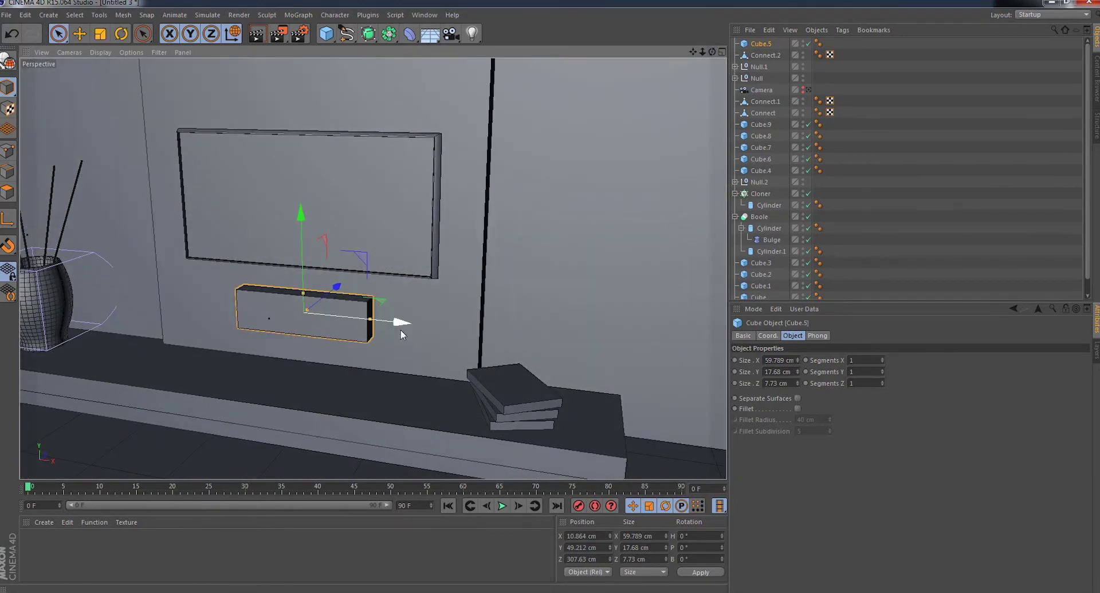
drag(400, 322, 335, 324)
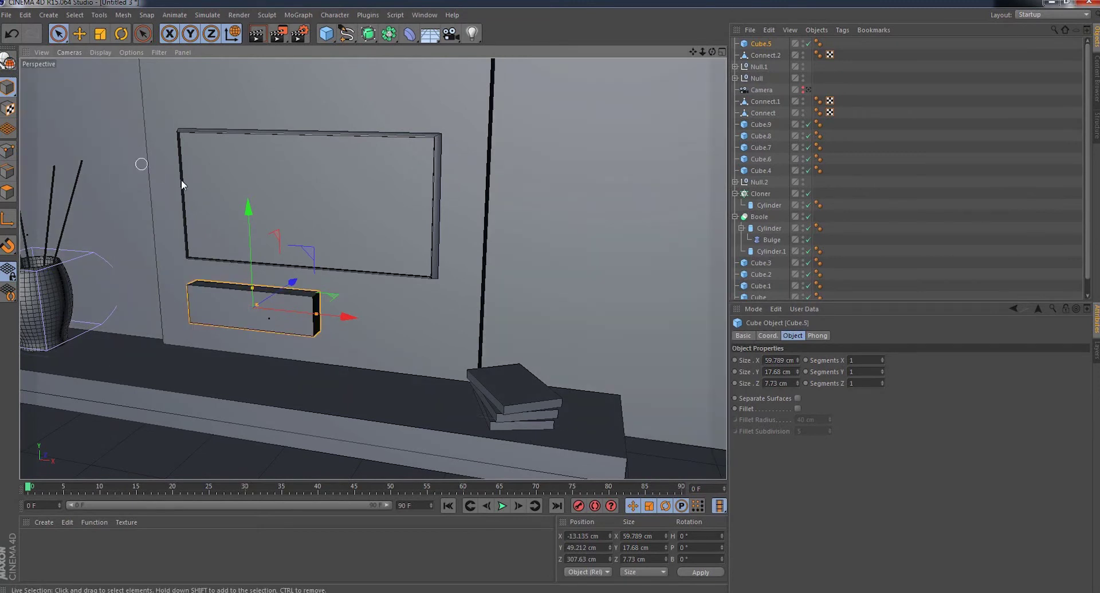
ctrl+drag(342, 316, 479, 350)
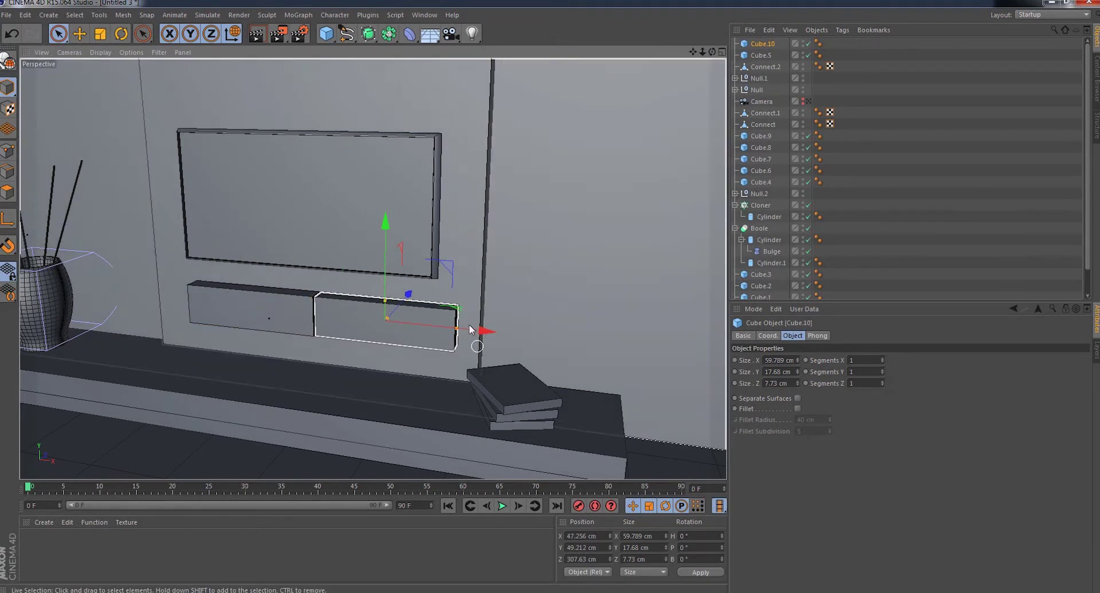
- Undo the dragged copy, then copy and paste the box as Cube.10 and slide it right
key(ctrl+z)
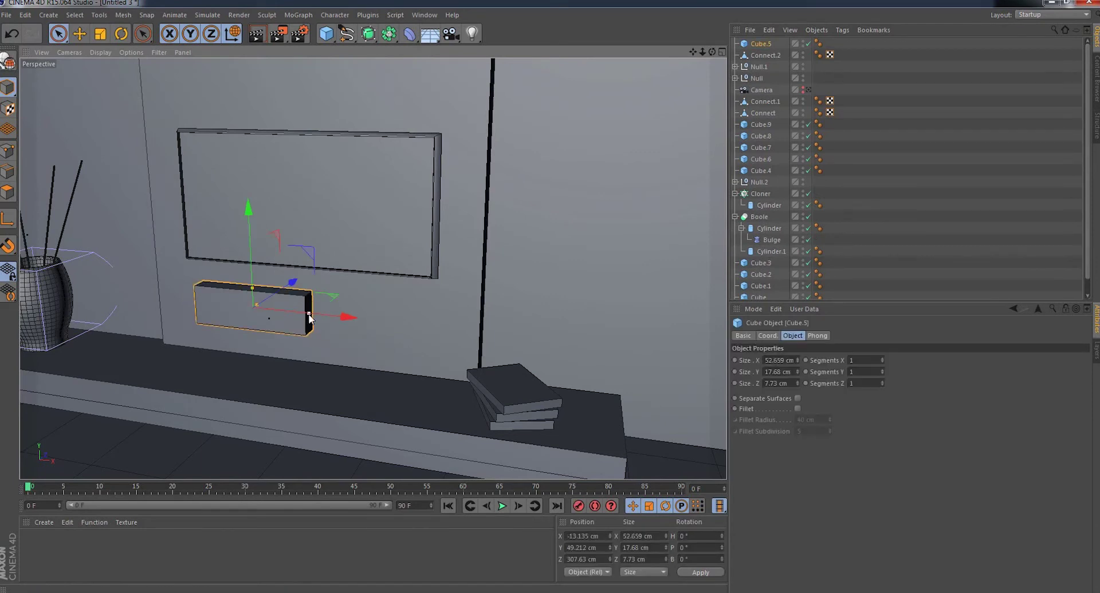
click(8, 16)
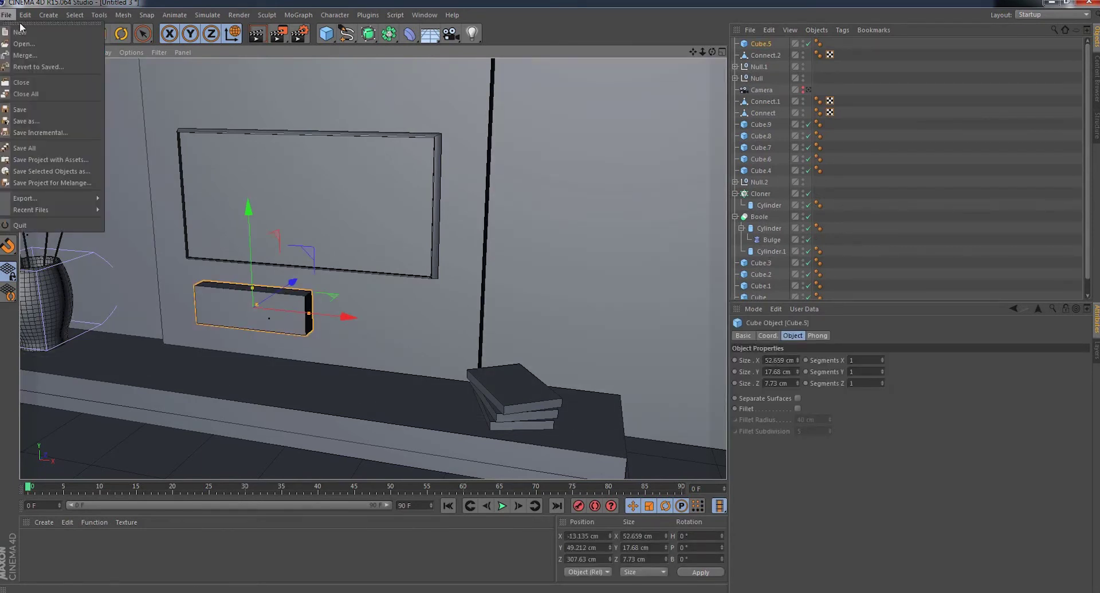
click(38, 81)
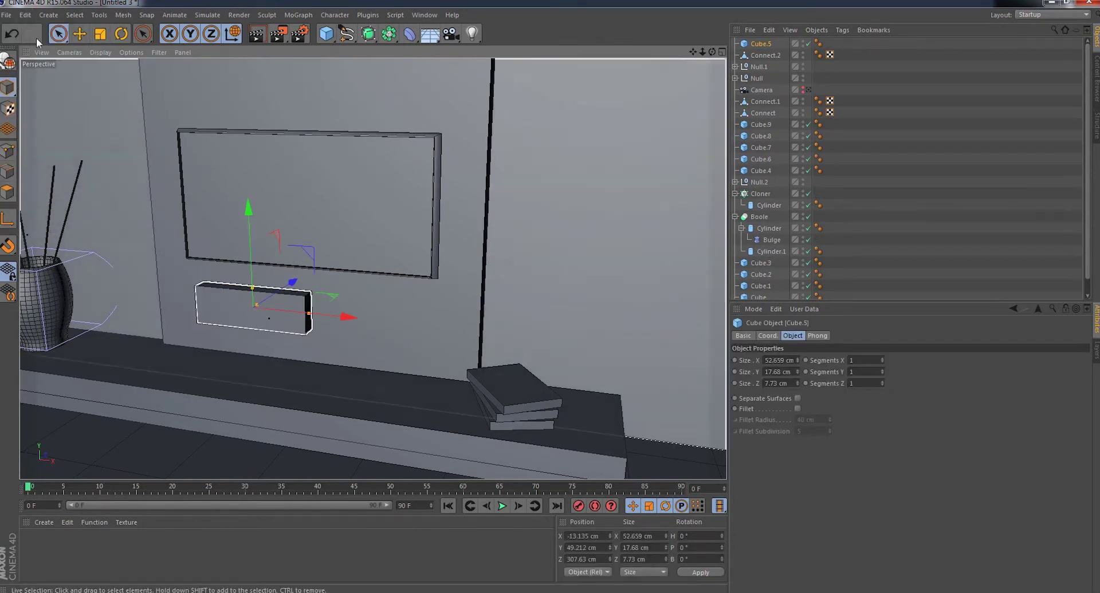
click(25, 15)
click(39, 94)
drag(347, 317, 466, 349)
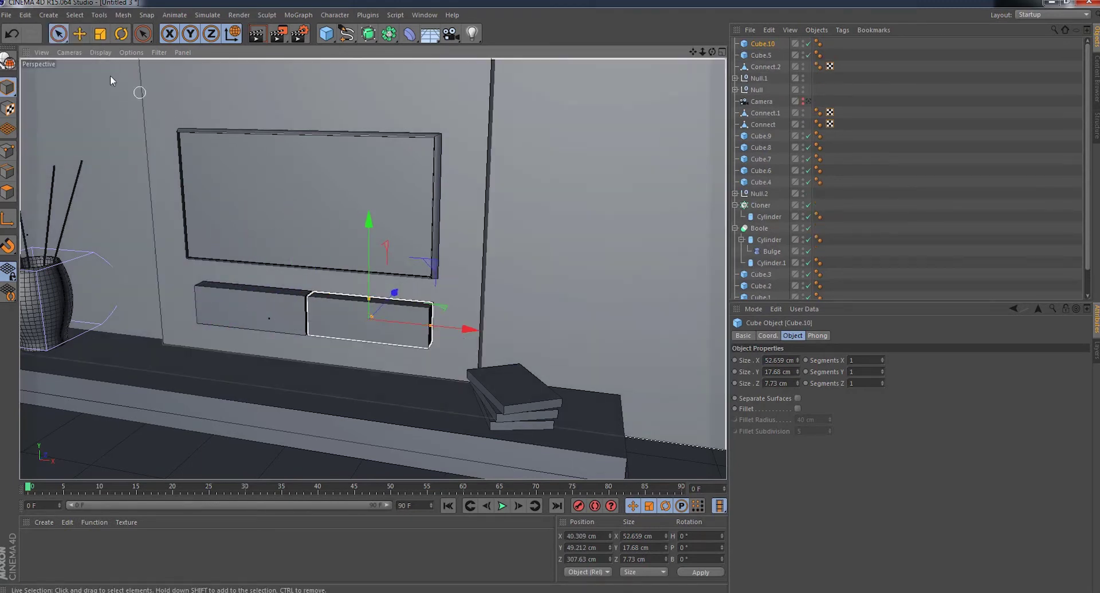
- In Front view, select Cube.5 and Cube.10 together and nudge them along X to centre them
click(68, 52)
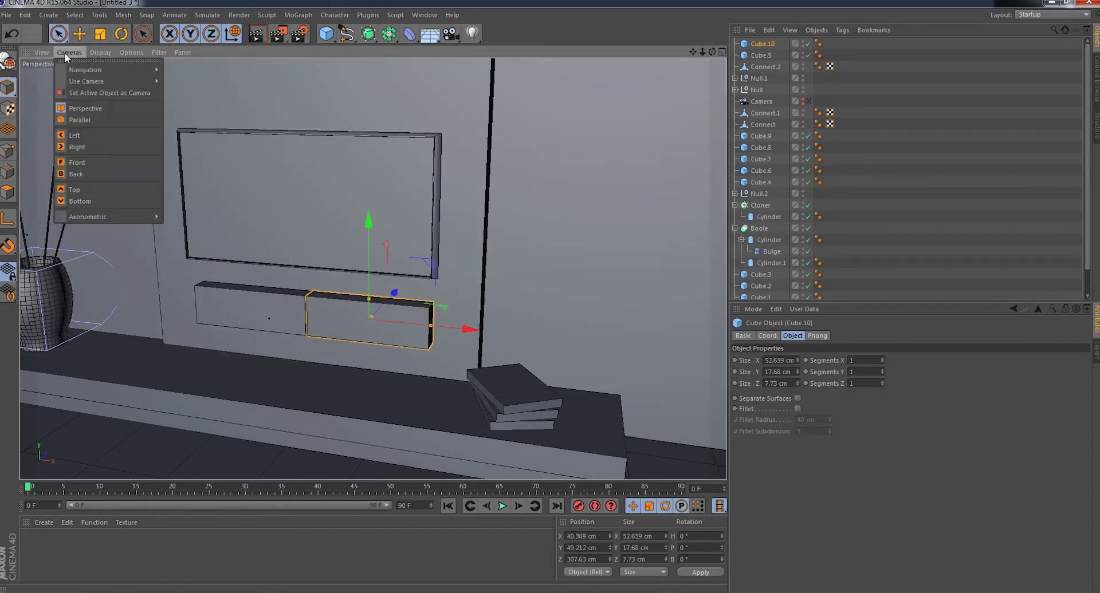
click(77, 162)
scroll(695, 86, up, 4)
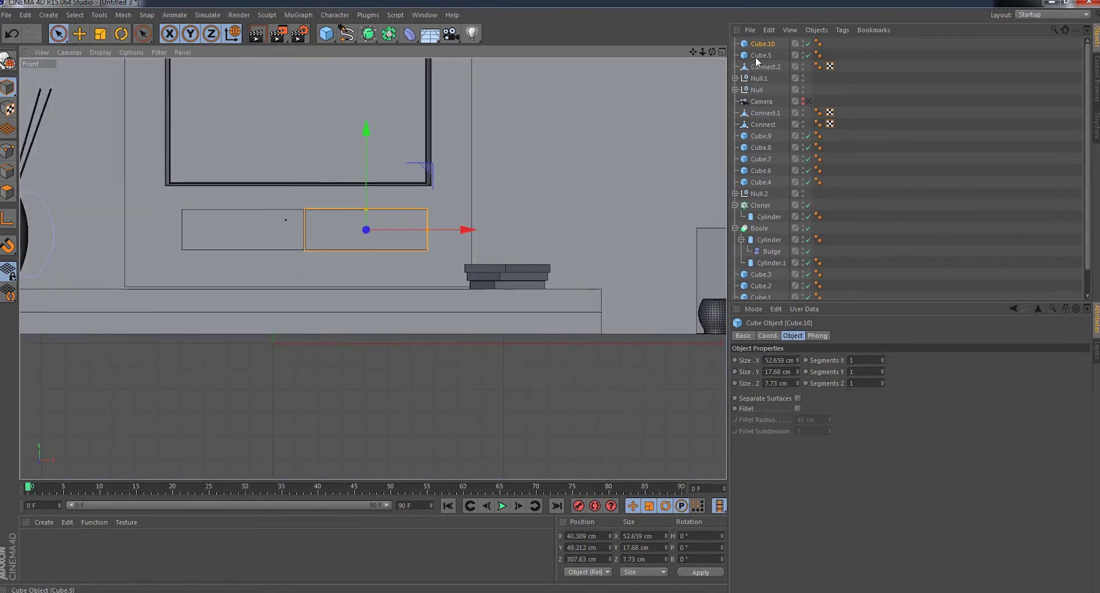
ctrl+click(760, 55)
drag(399, 231, 401, 232)
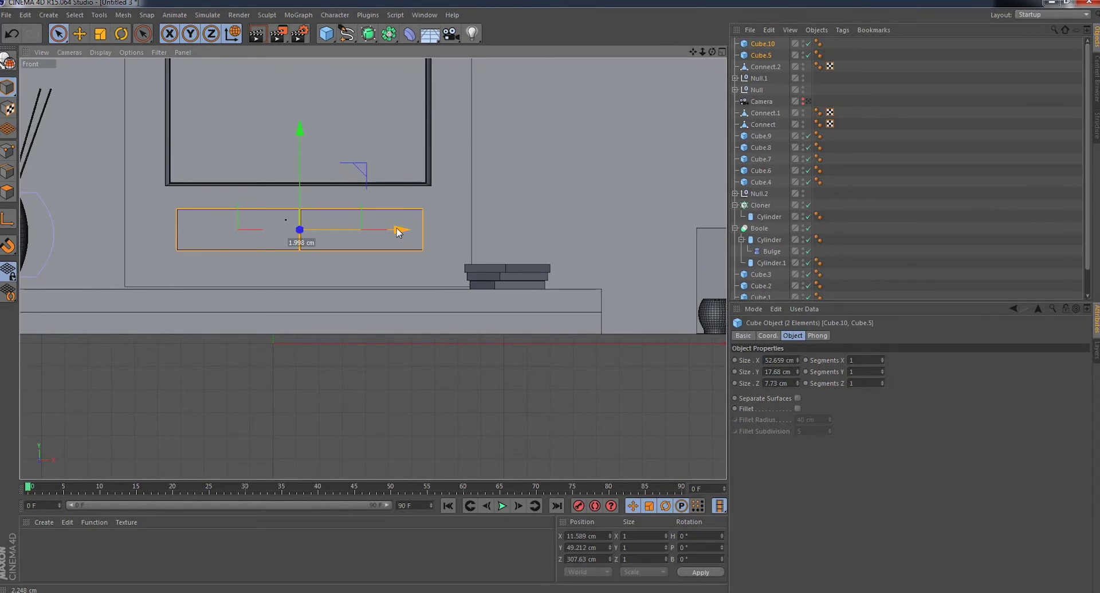
drag(399, 232, 399, 231)
scroll(400, 232, down, 3)
click(70, 53)
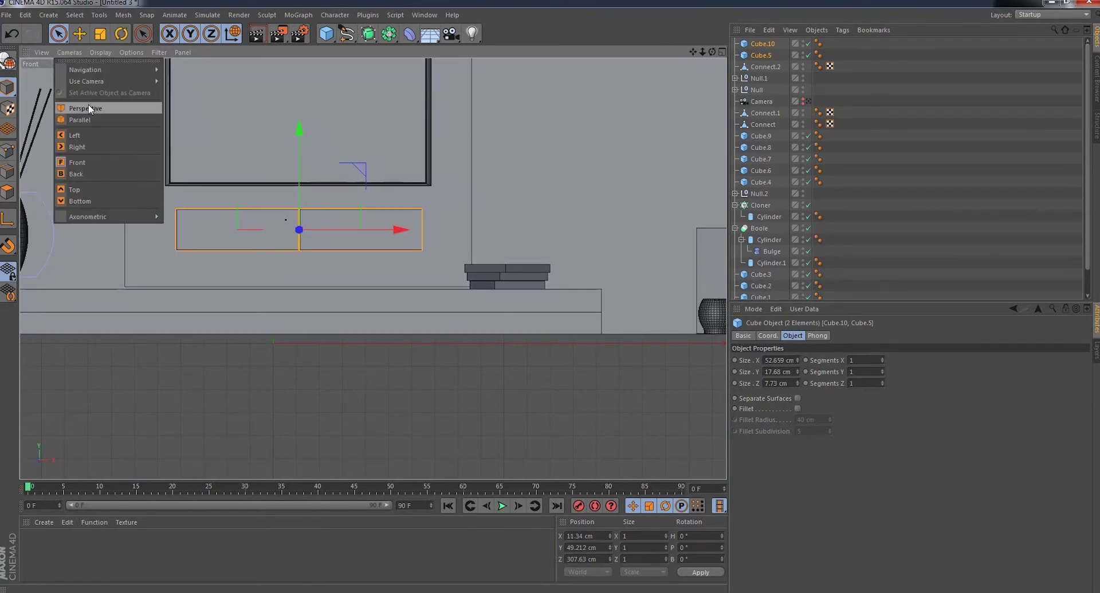
- Return to perspective, face the cabinet front, and select only Cube.10
click(74, 109)
alt+drag(549, 194, 596, 139)
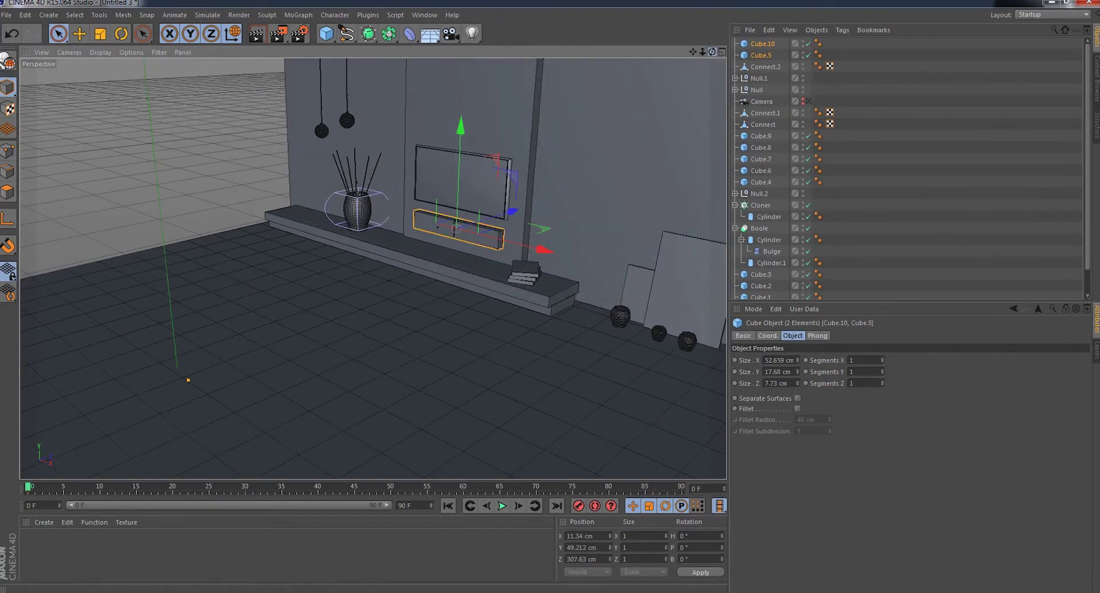
scroll(372, 268, up, 3)
scroll(389, 215, up, 2)
scroll(390, 215, up, 2)
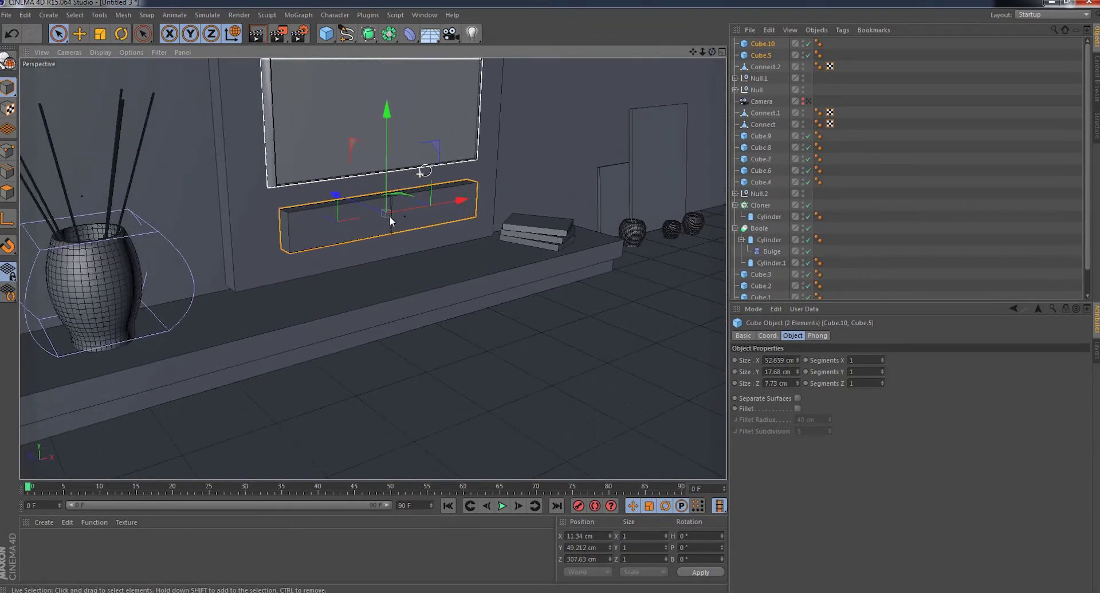
scroll(389, 216, up, 2)
scroll(389, 216, up, 2)
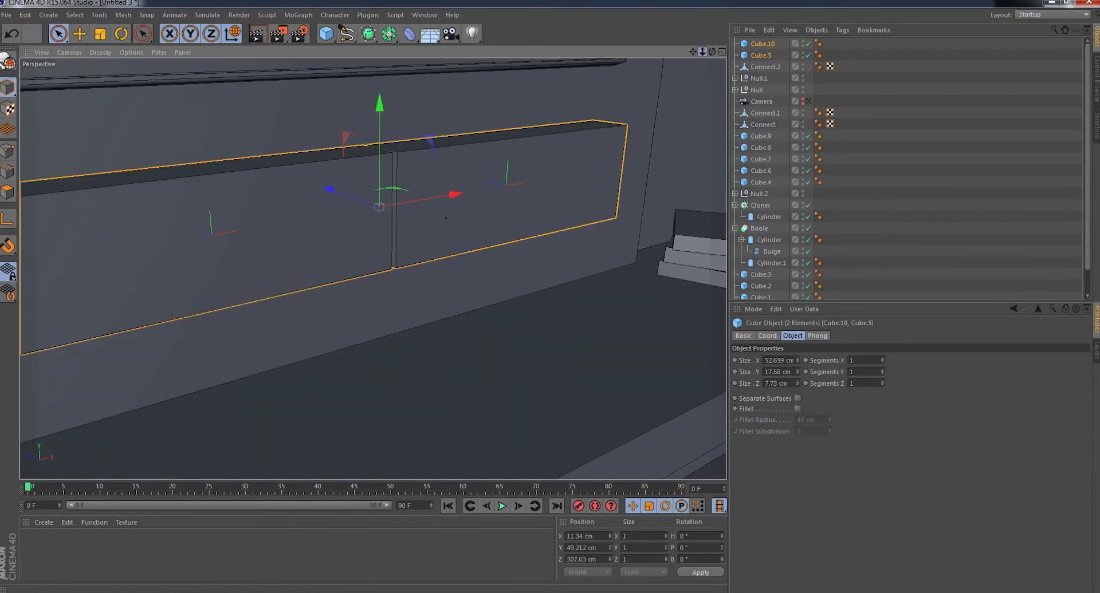
scroll(373, 268, down, 5)
scroll(373, 269, up, 1)
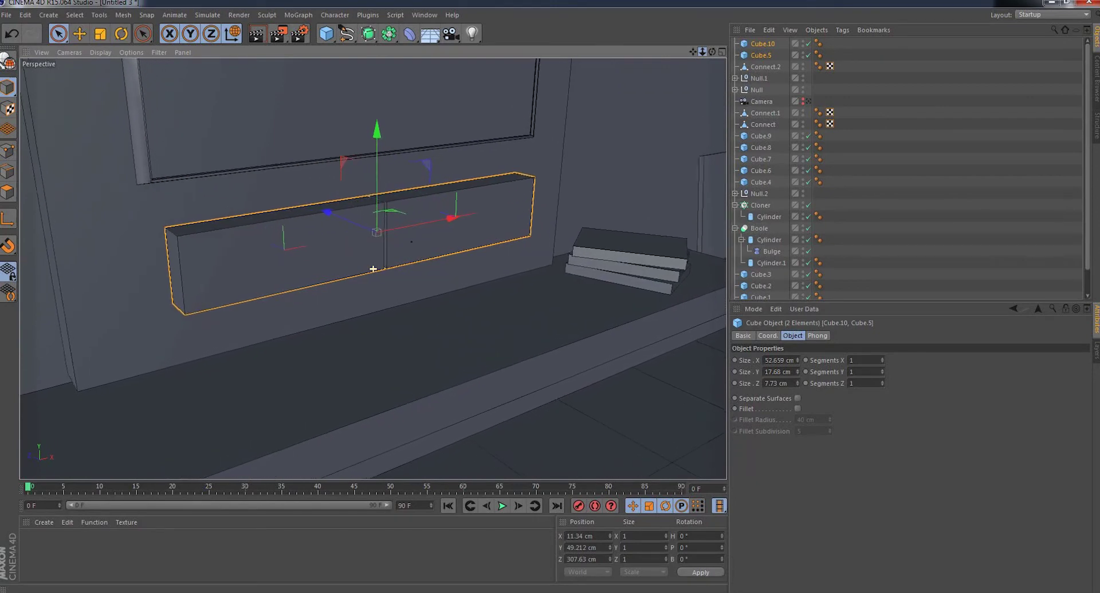
alt+drag(373, 269, 437, 196)
scroll(433, 192, up, 2)
scroll(399, 238, up, 2)
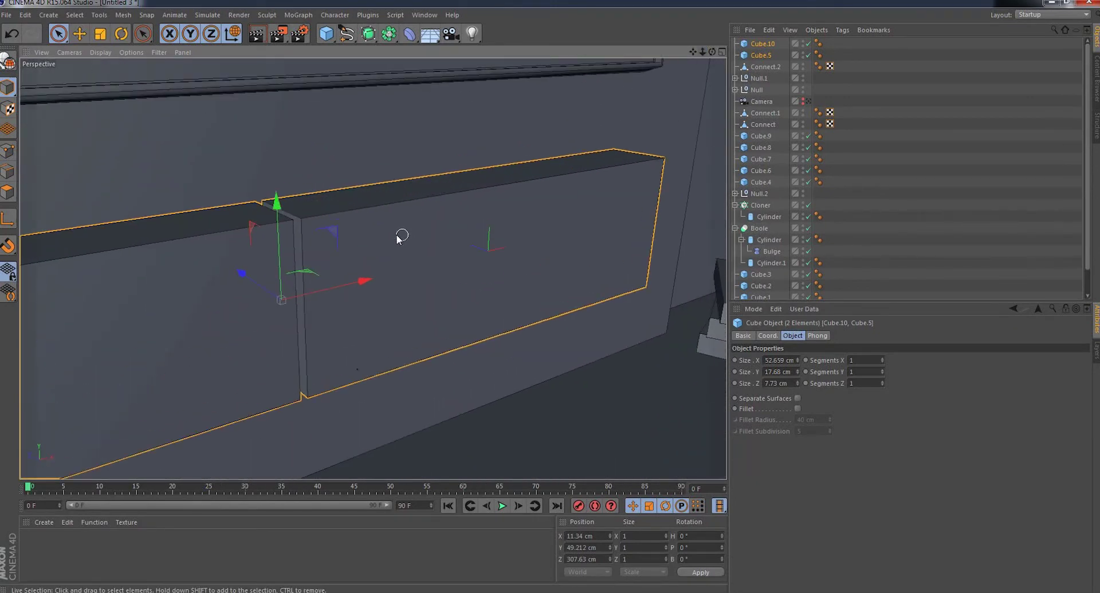
click(400, 238)
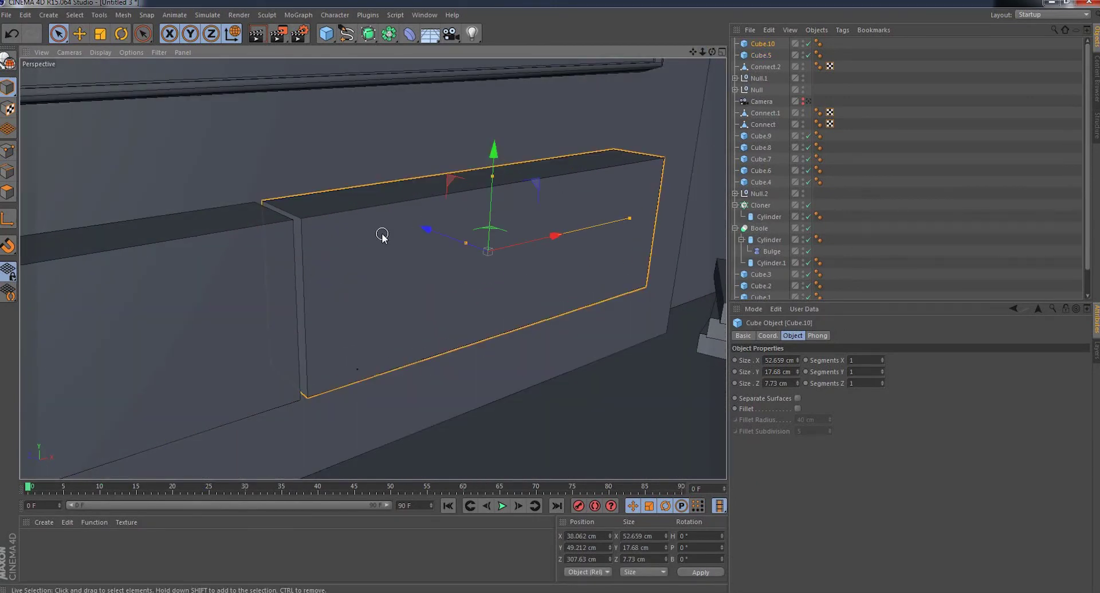
- Paste a copy of Cube.10 as Cube.11 and size it to a thin 16.218 × 4.89 × 1 cm slab
click(25, 15)
click(43, 82)
click(25, 15)
click(44, 93)
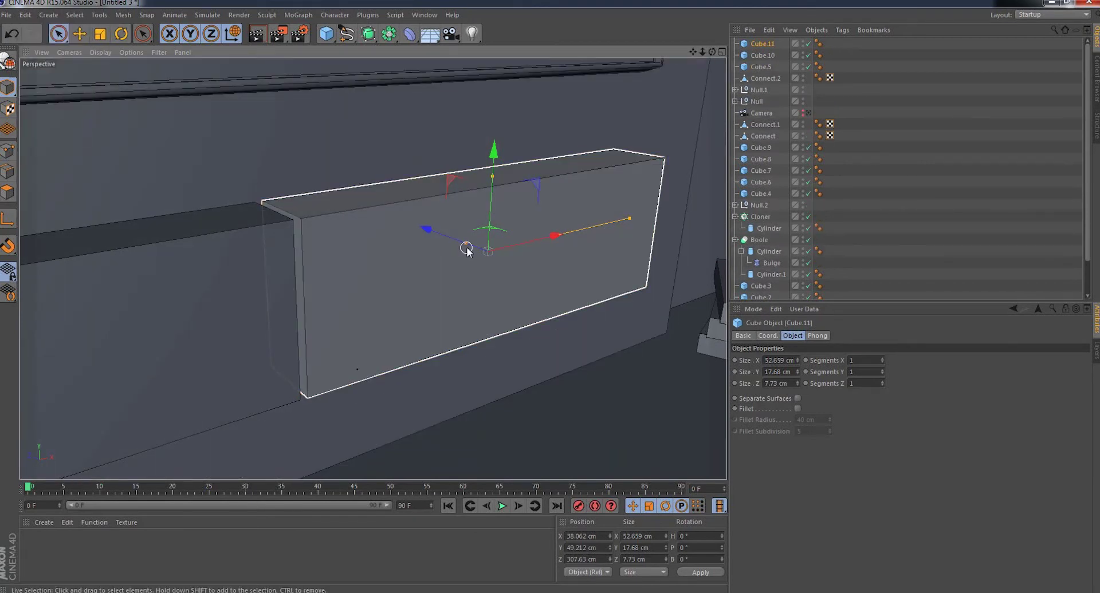
drag(465, 245, 483, 254)
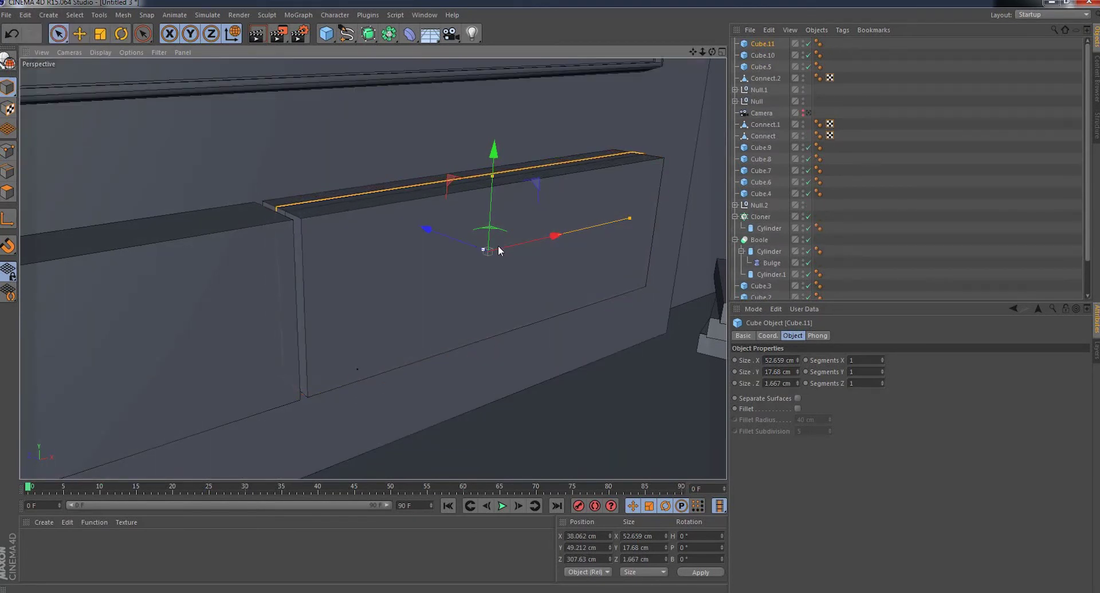
drag(632, 217, 537, 240)
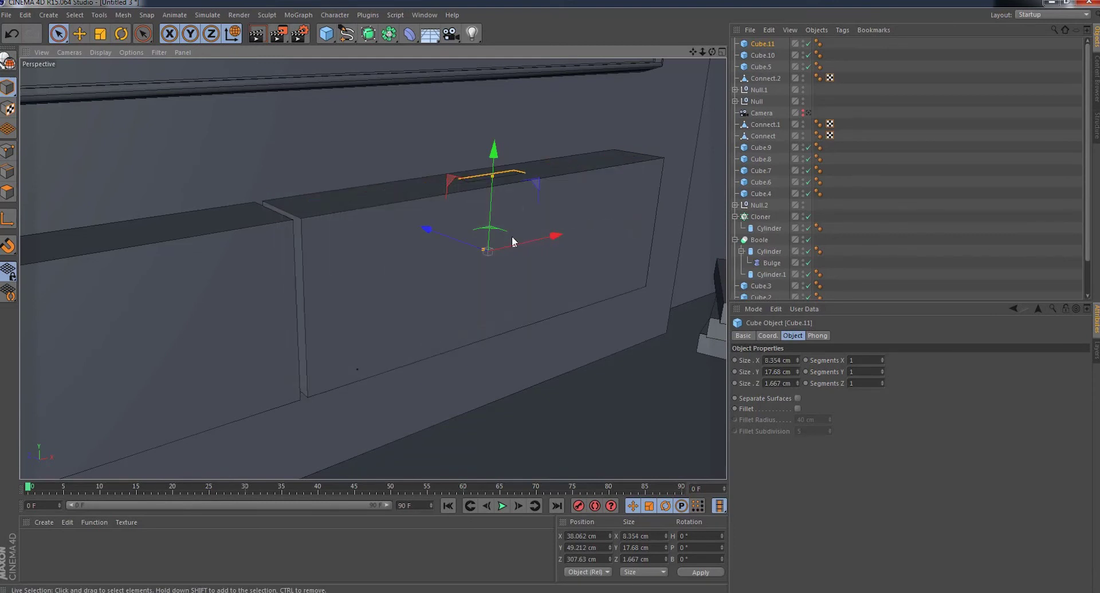
drag(491, 182, 491, 210)
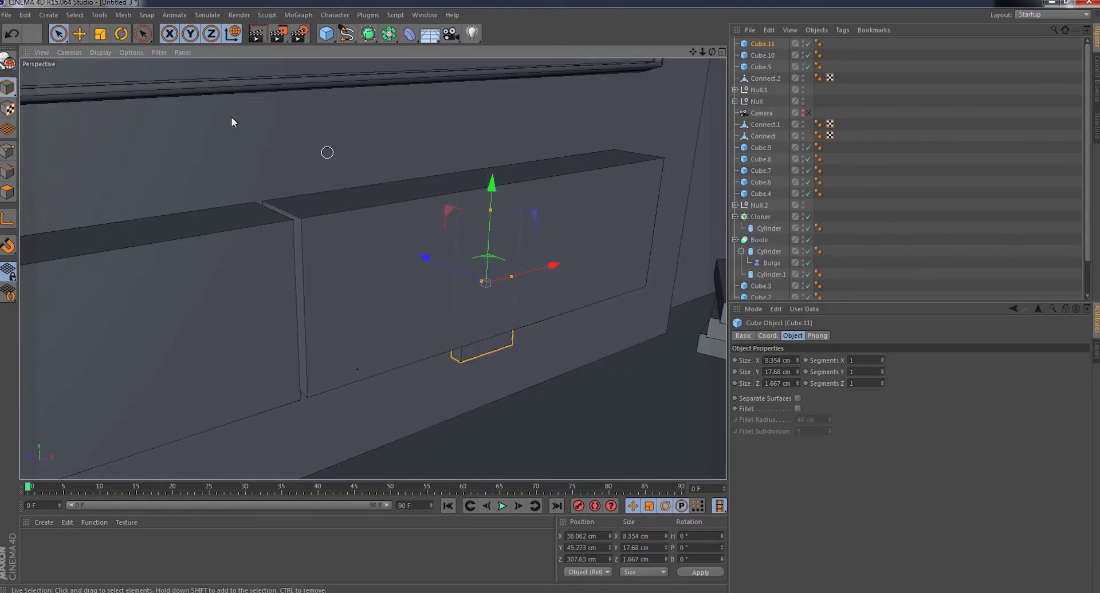
key(ctrl+z)
mouse_move(492, 177)
mouse_down()
mouse_move(493, 219)
mouse_move(460, 250)
mouse_move(513, 264)
mouse_up()
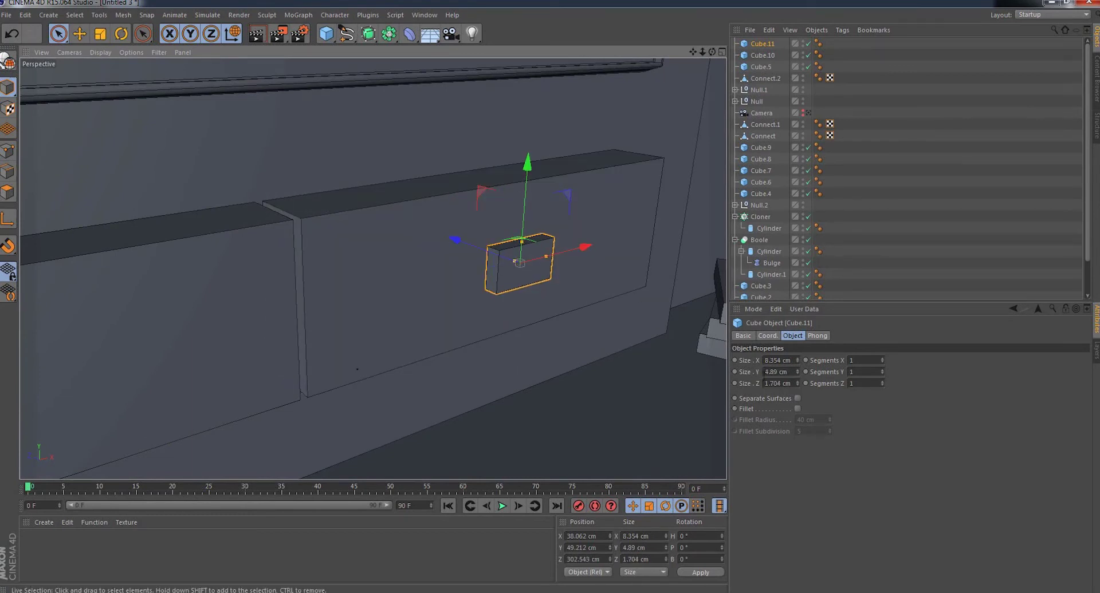
text(1)
key(Return)
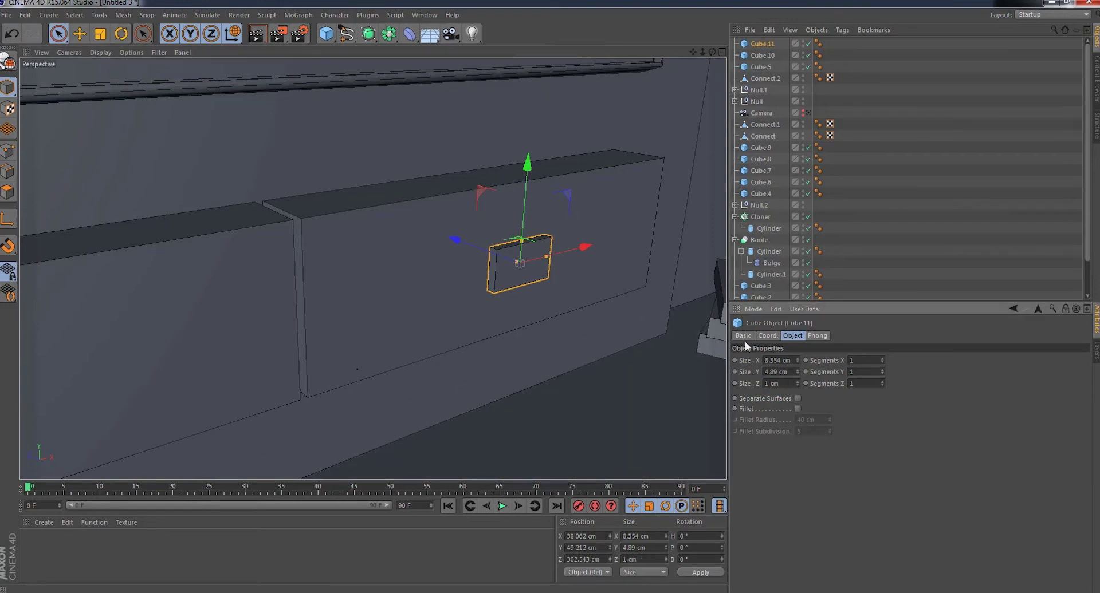
- Place Cube.11 flat against the cabinet front and copy it
alt+drag(655, 262, 637, 249)
drag(401, 252, 388, 246)
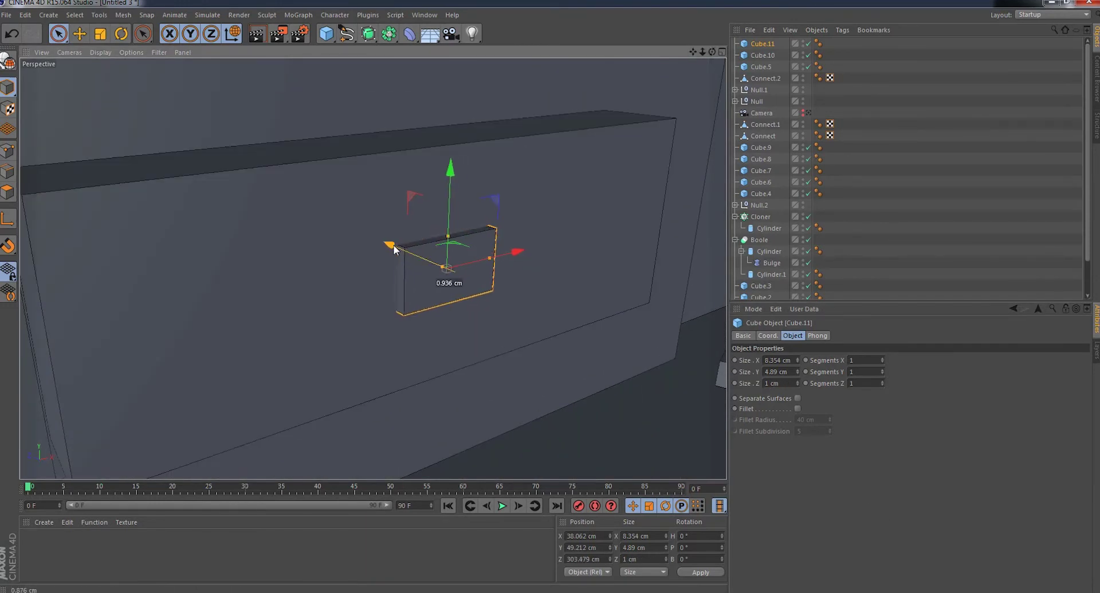
mouse_move(511, 248)
mouse_down()
mouse_move(674, 227)
mouse_move(659, 220)
mouse_up()
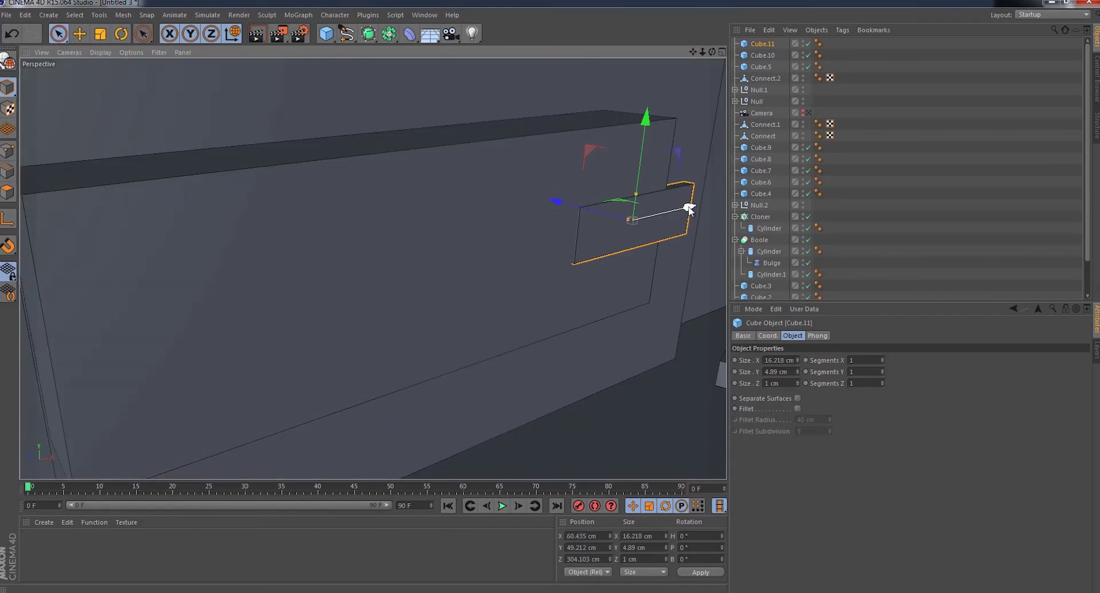
scroll(690, 208, up, 3)
drag(692, 207, 599, 228)
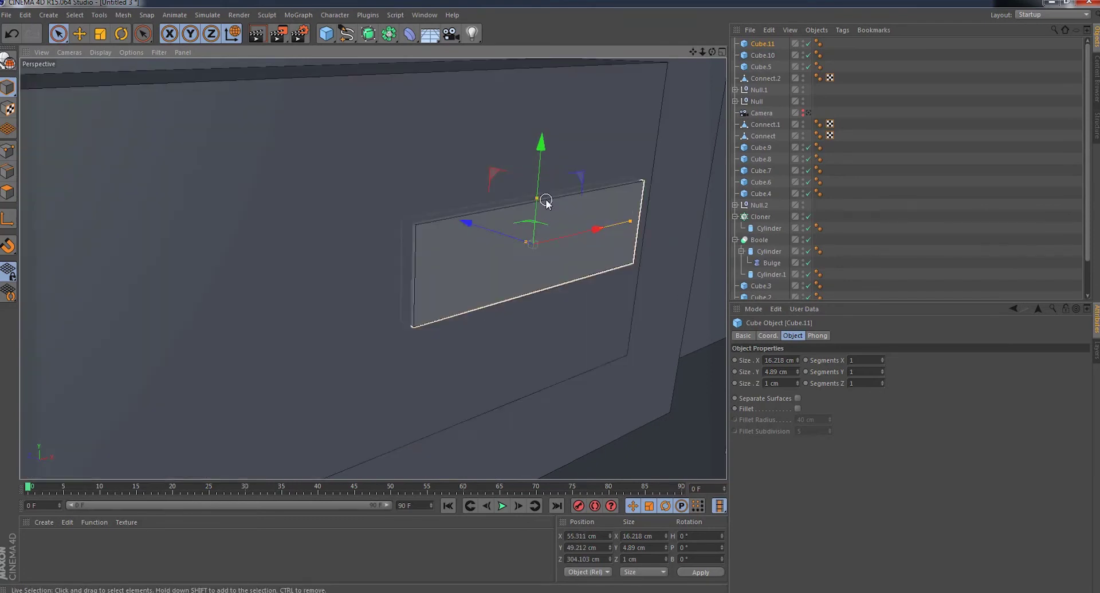
click(26, 15)
click(25, 14)
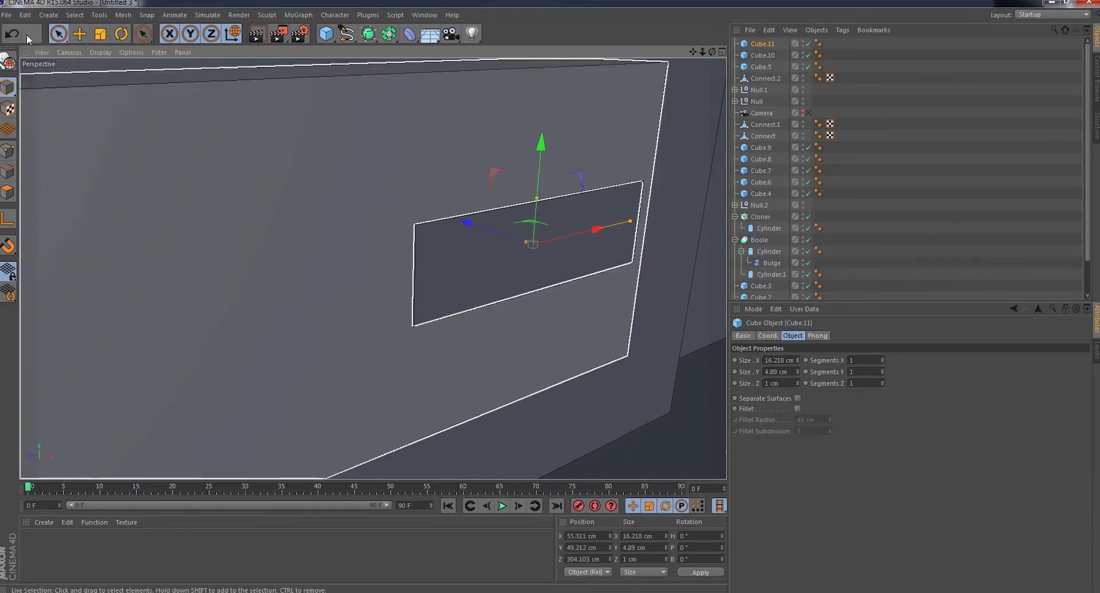
- Paste Cube.12 and flatten it into a 0.142 cm strip across the small panel
click(25, 15)
click(40, 94)
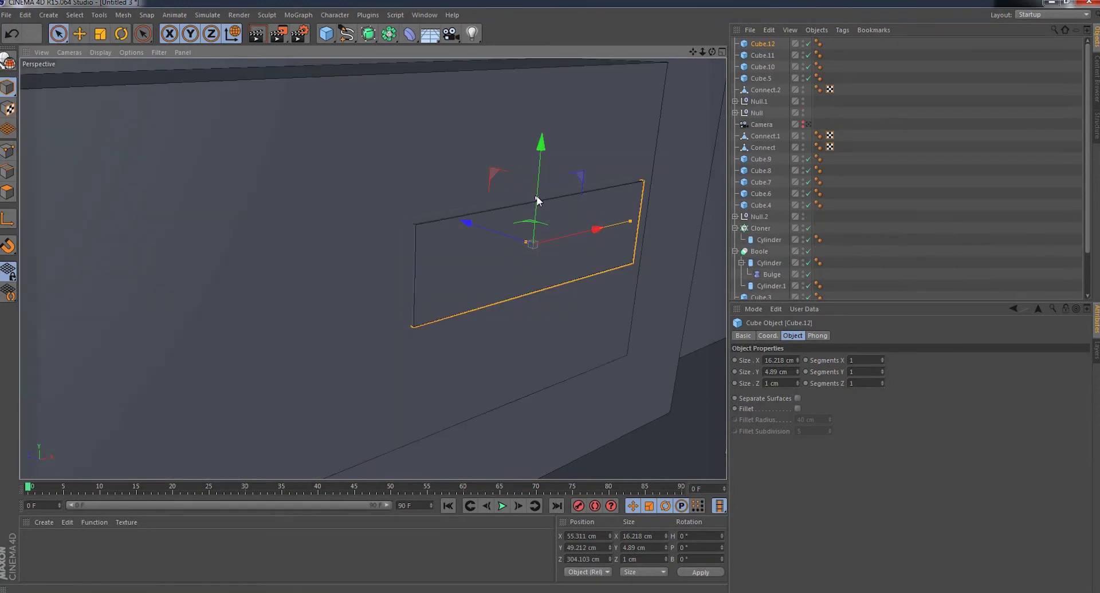
drag(537, 199, 533, 243)
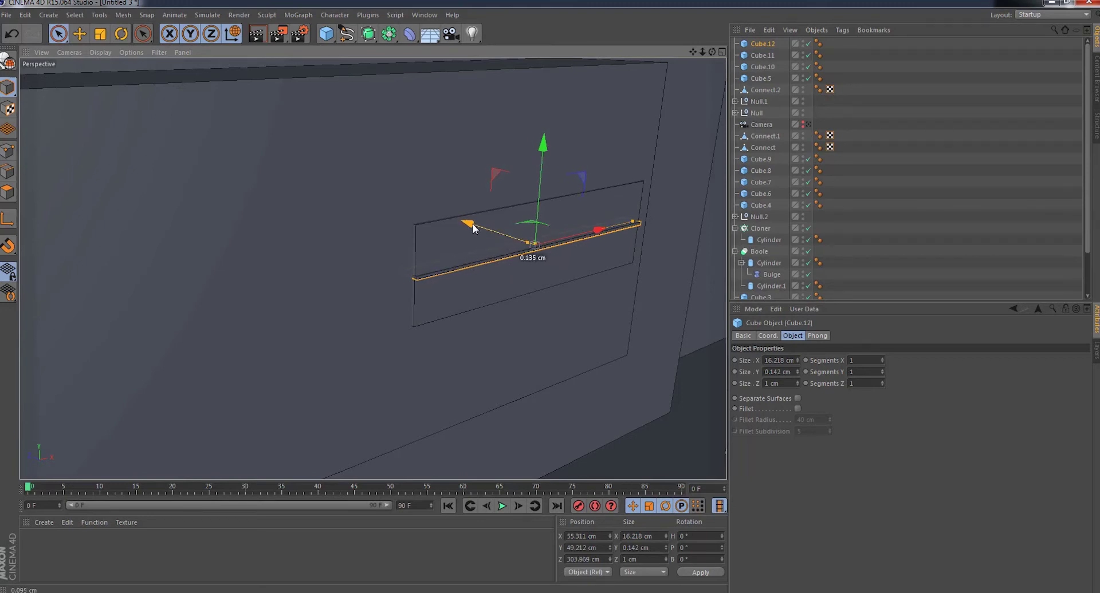
drag(472, 228, 473, 227)
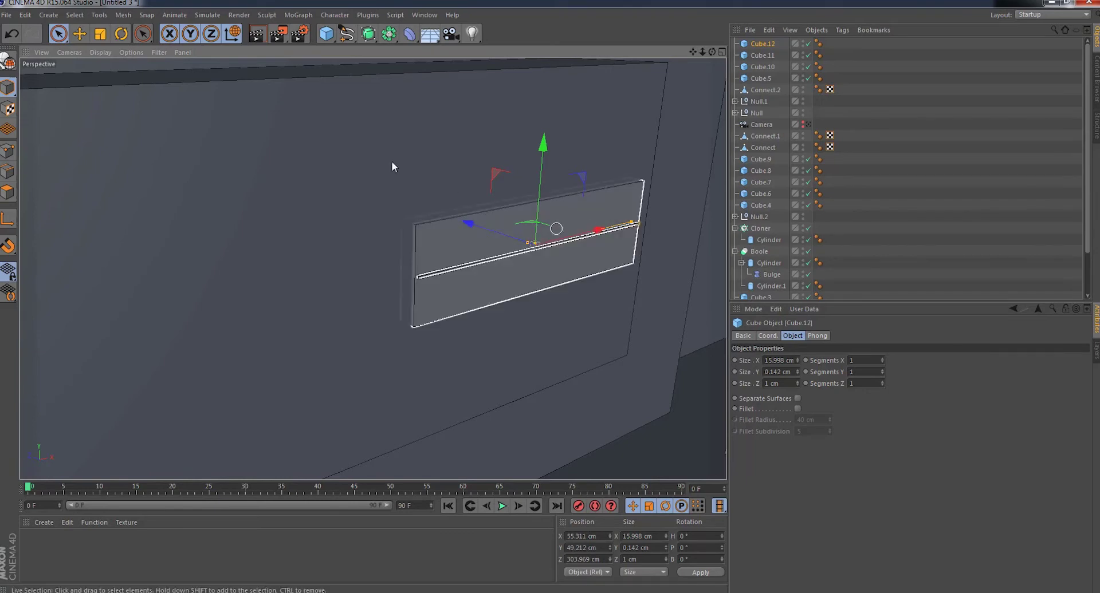
- Add a second strip, Cube.13, shortened to 12.395 cm and raised slightly above the first
click(25, 15)
click(39, 83)
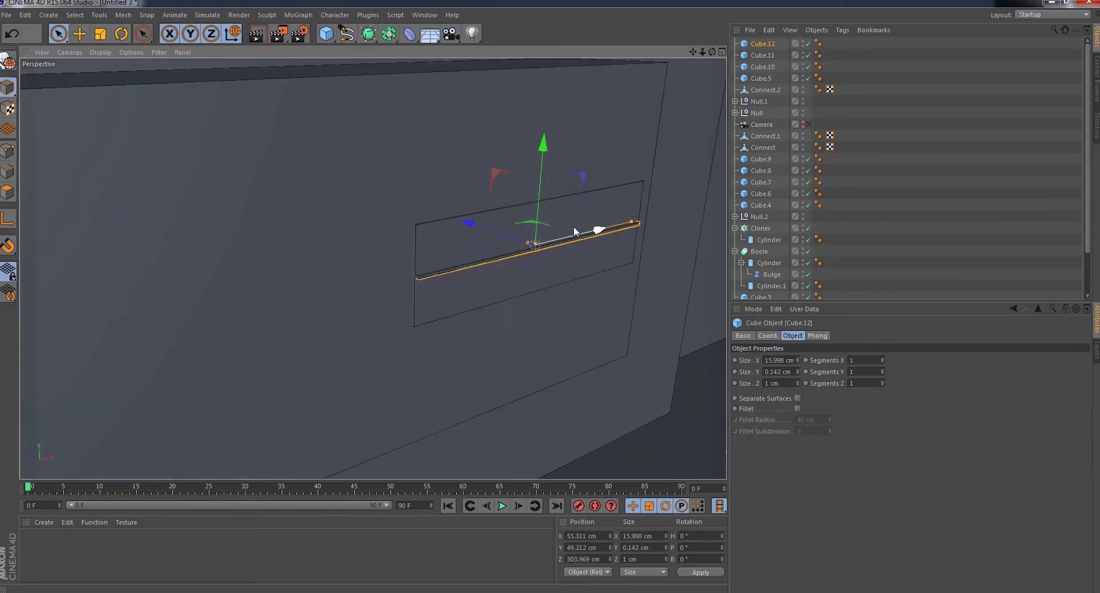
click(25, 16)
click(39, 93)
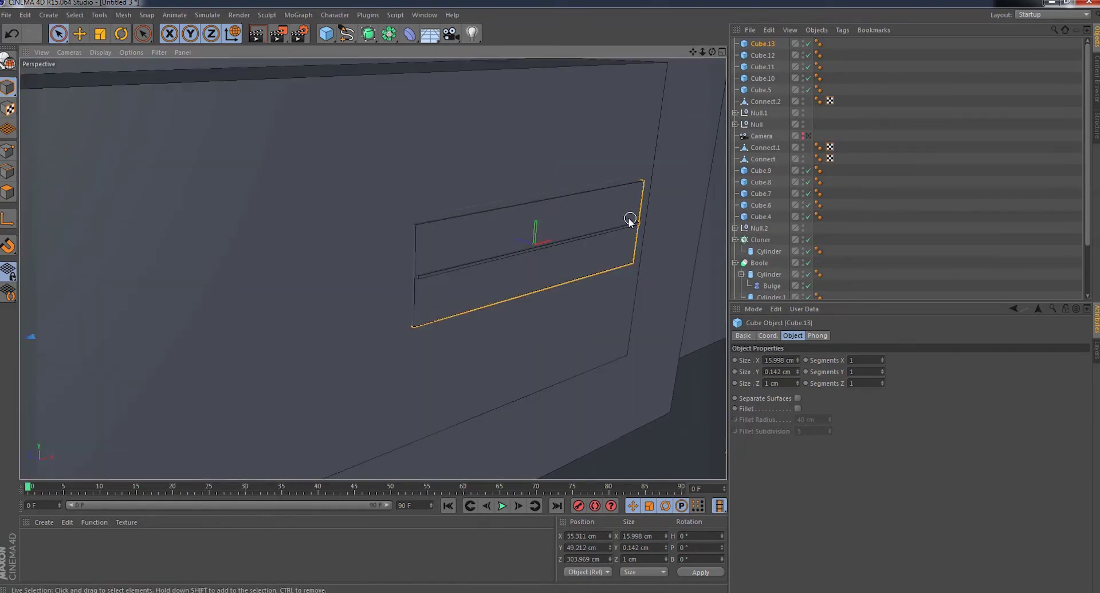
click(630, 221)
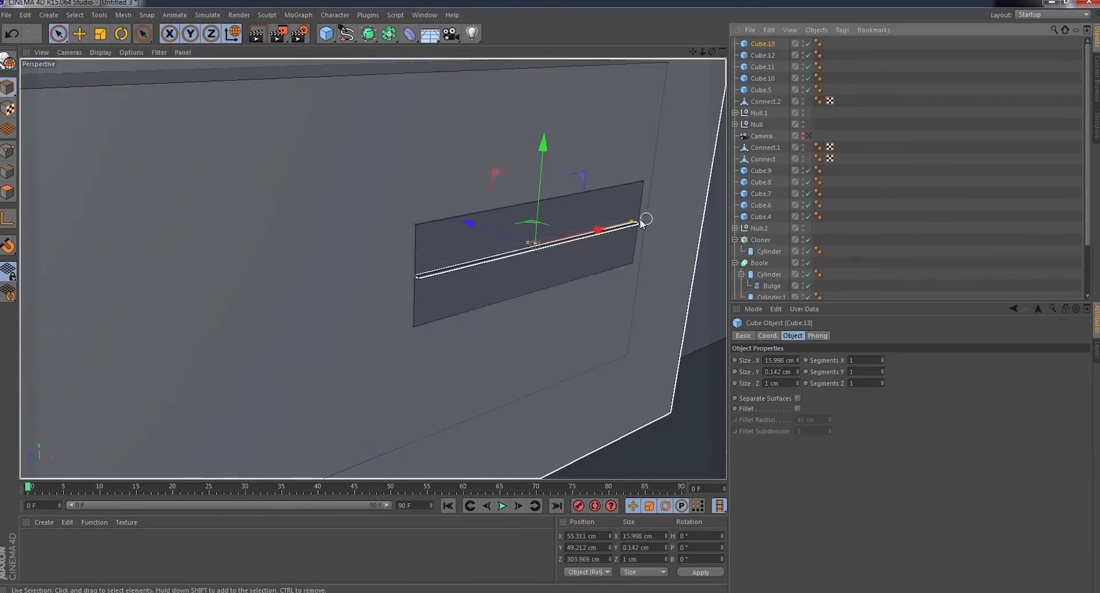
drag(641, 222, 619, 228)
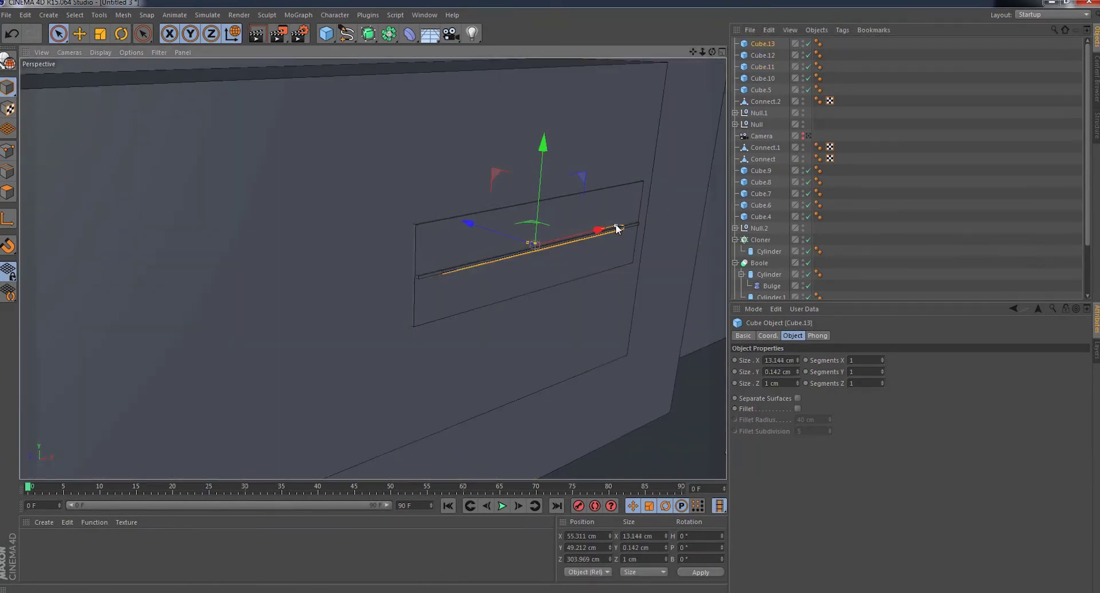
drag(543, 150, 544, 147)
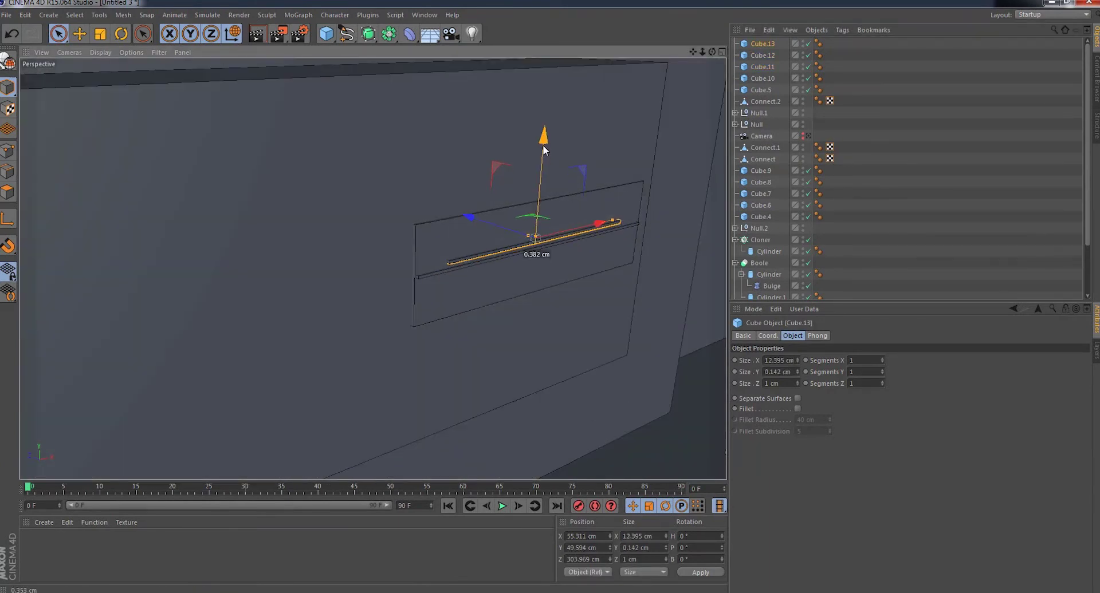
scroll(676, 112, down, 3)
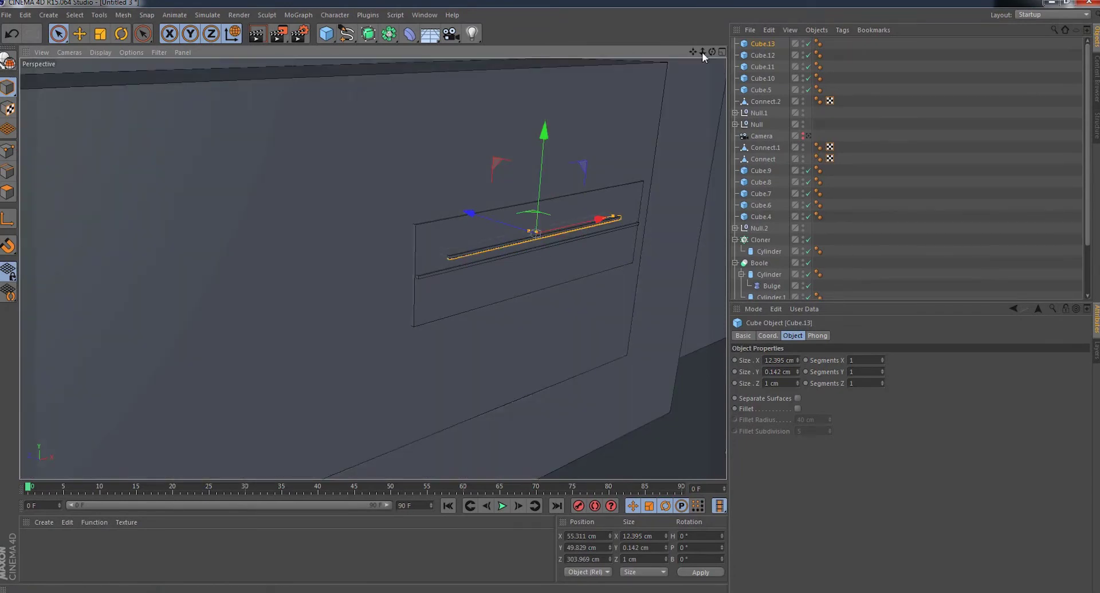
drag(711, 52, 373, 269)
scroll(373, 269, down, 5)
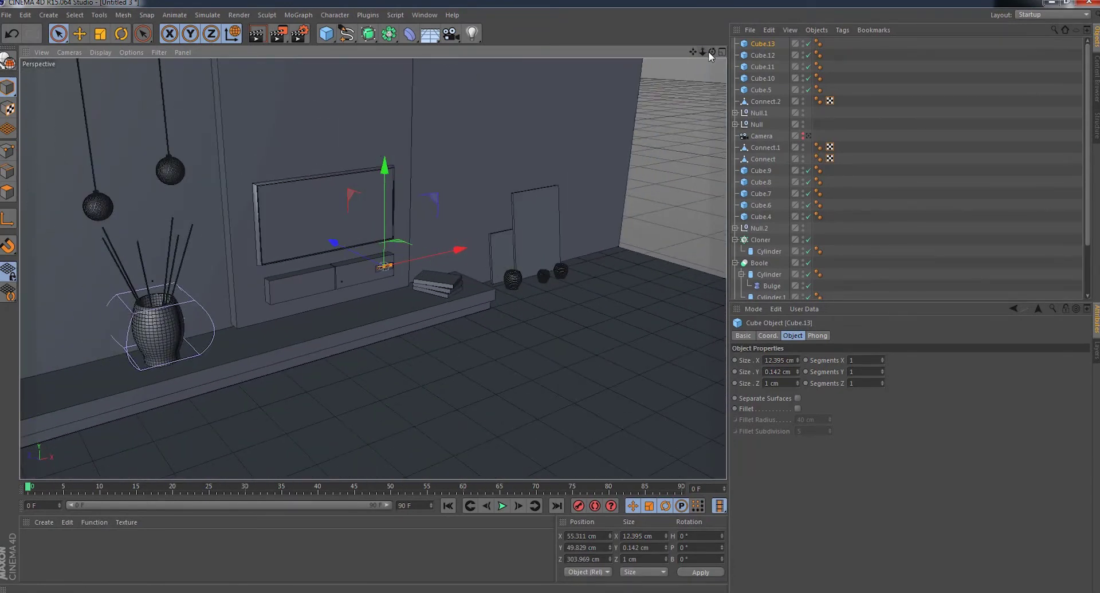
- Duplicate the large back wall with copy and paste, creating Cube.14
drag(711, 56, 373, 268)
scroll(551, 197, down, 5)
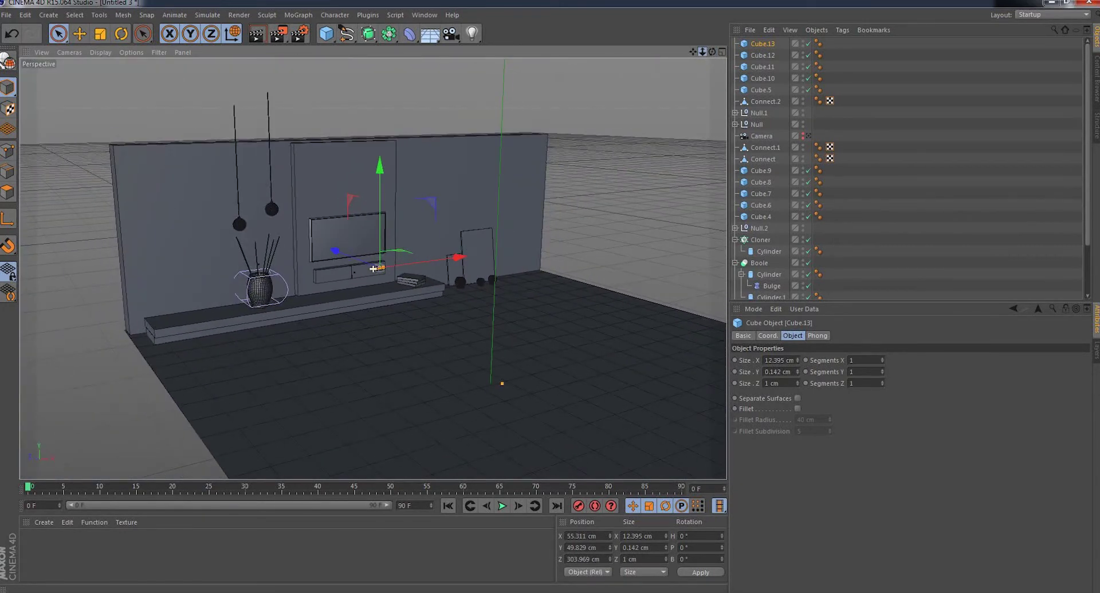
click(542, 195)
scroll(773, 255, down, 3)
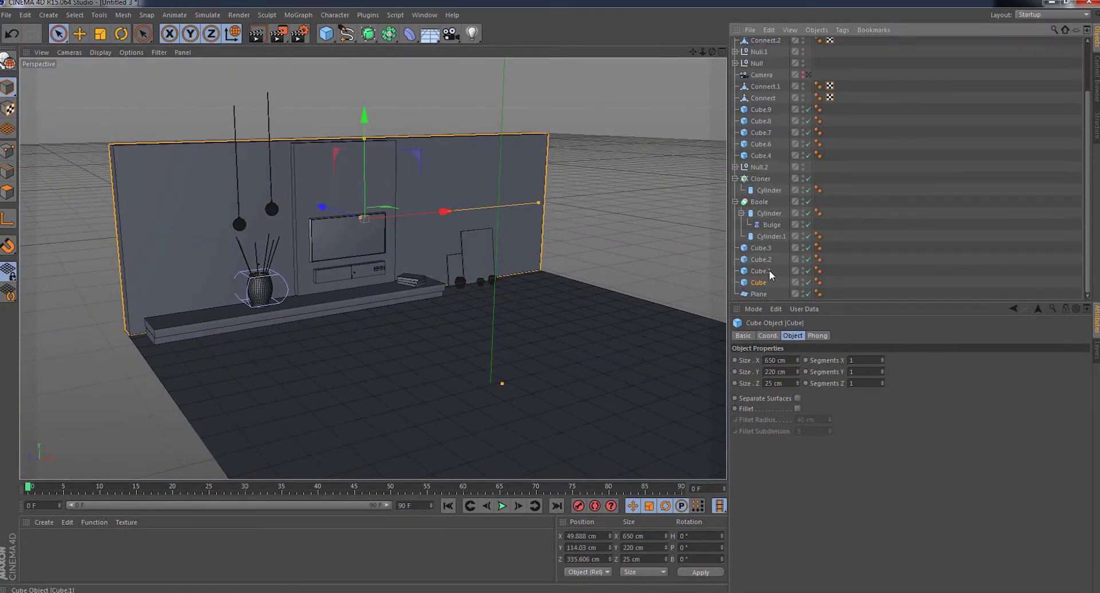
click(26, 16)
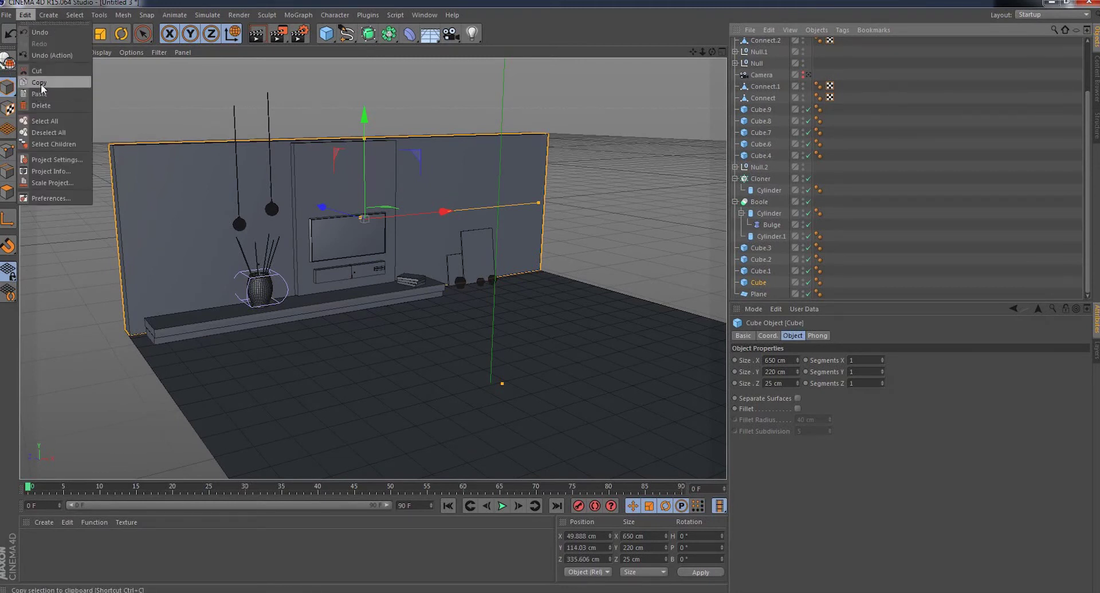
click(25, 15)
click(26, 16)
click(48, 95)
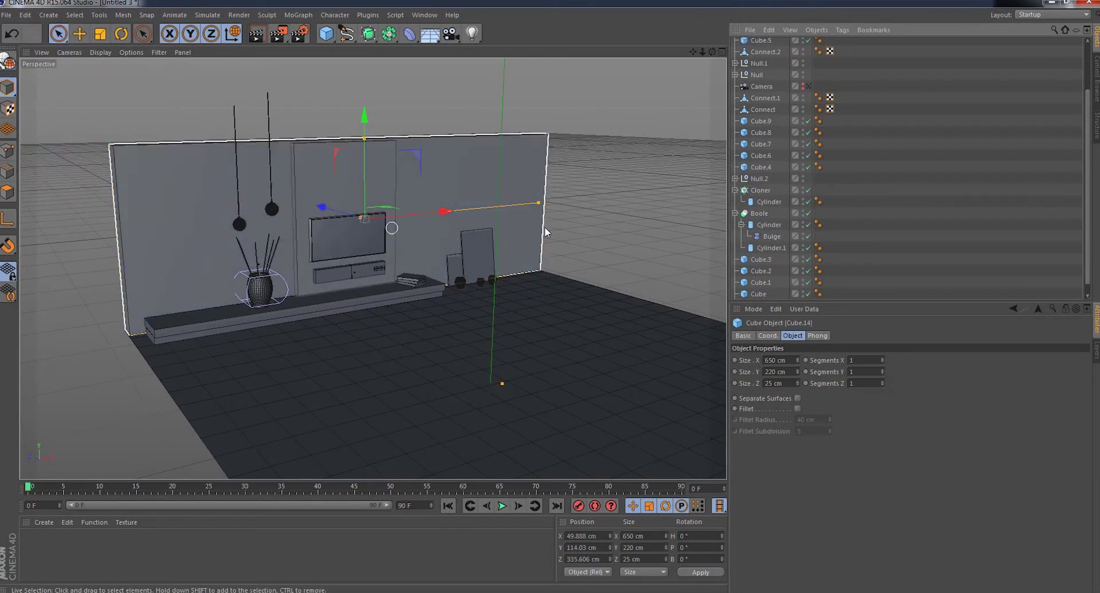
- Narrow the copy to 55.458 cm, move it to the wall's right end, and deepen it to 48.95 cm
drag(539, 203, 459, 210)
mouse_move(394, 222)
mouse_down()
mouse_move(381, 218)
mouse_move(591, 214)
mouse_up()
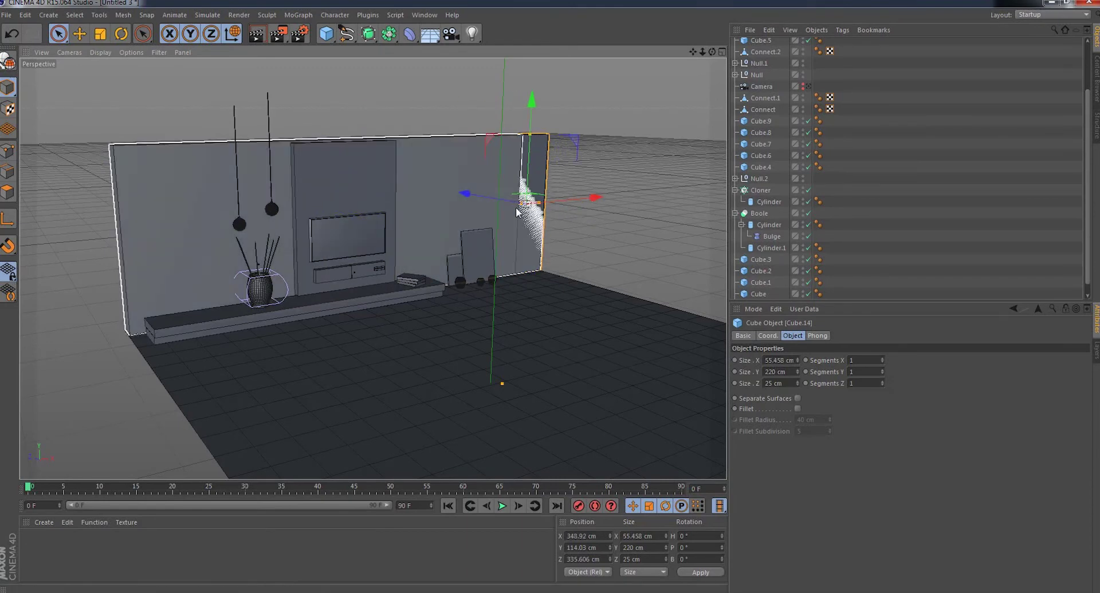
scroll(525, 201, up, 3)
scroll(524, 200, up, 3)
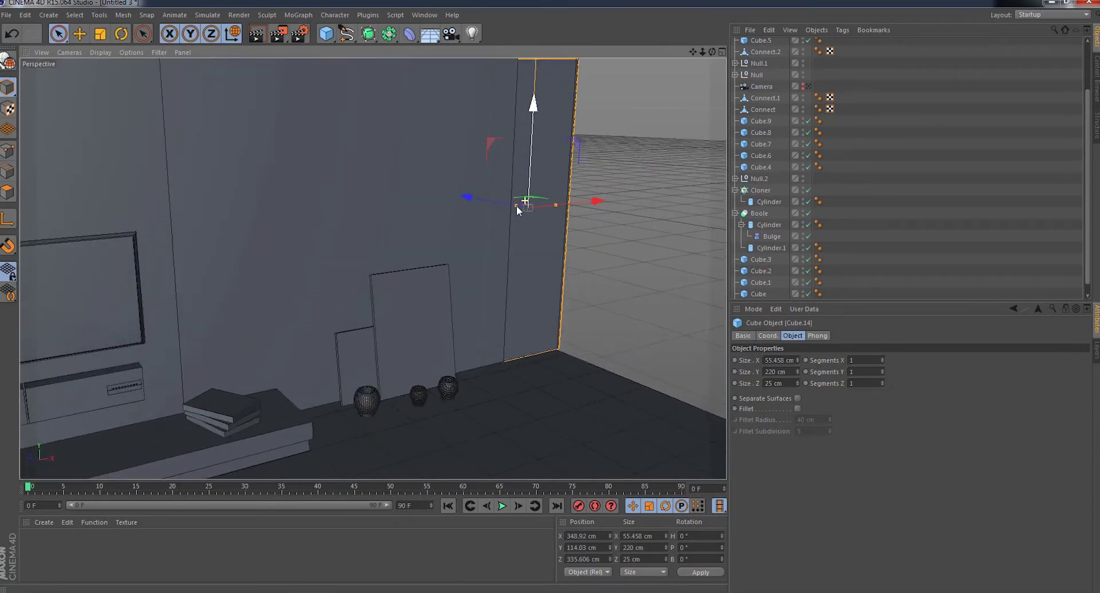
drag(516, 205, 477, 199)
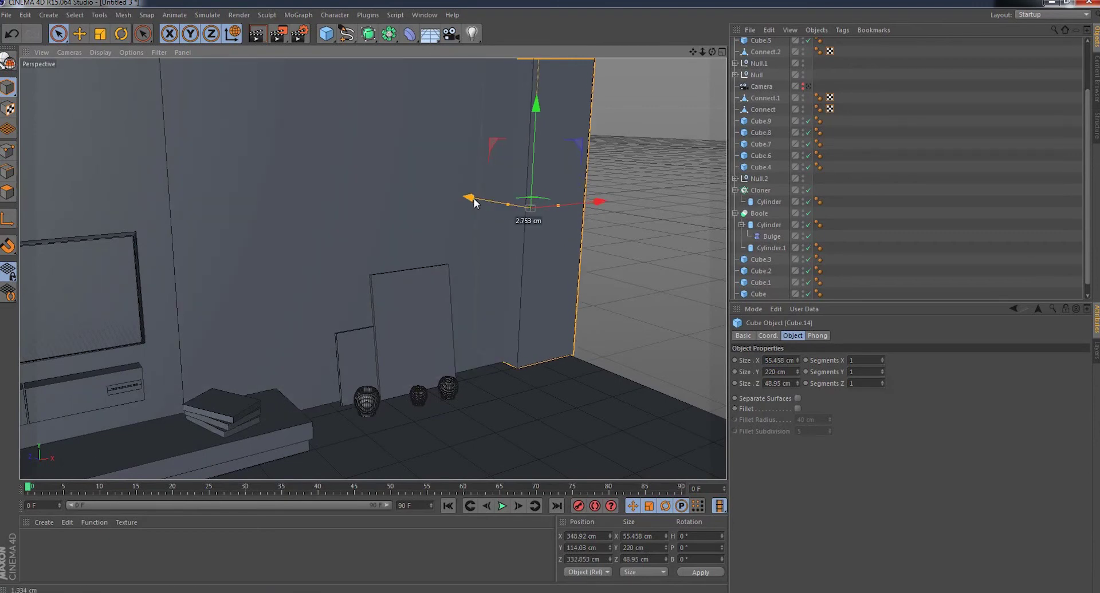
drag(544, 106, 543, 112)
- Orbit and zoom around the room to inspect the new pillar
drag(703, 55, 659, 104)
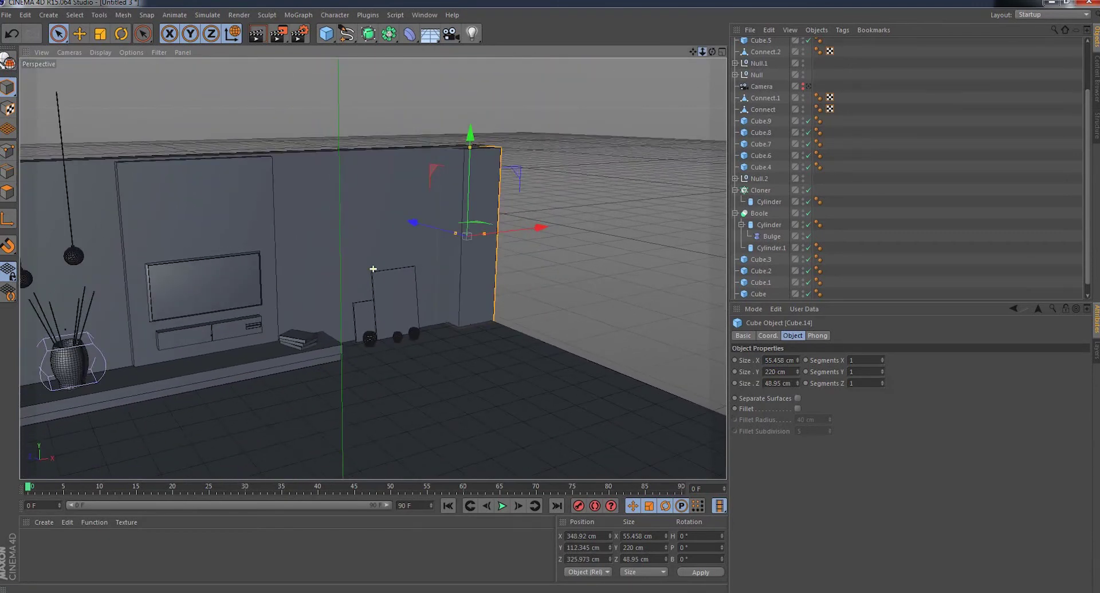
scroll(373, 269, up, 2)
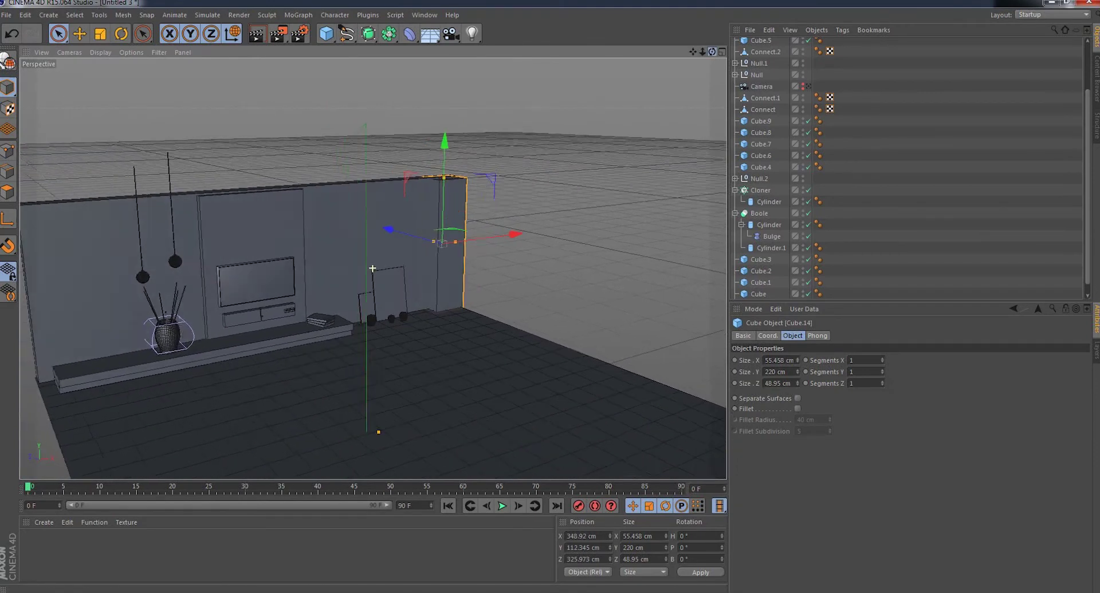
drag(712, 52, 676, 58)
alt+drag(372, 269, 372, 269)
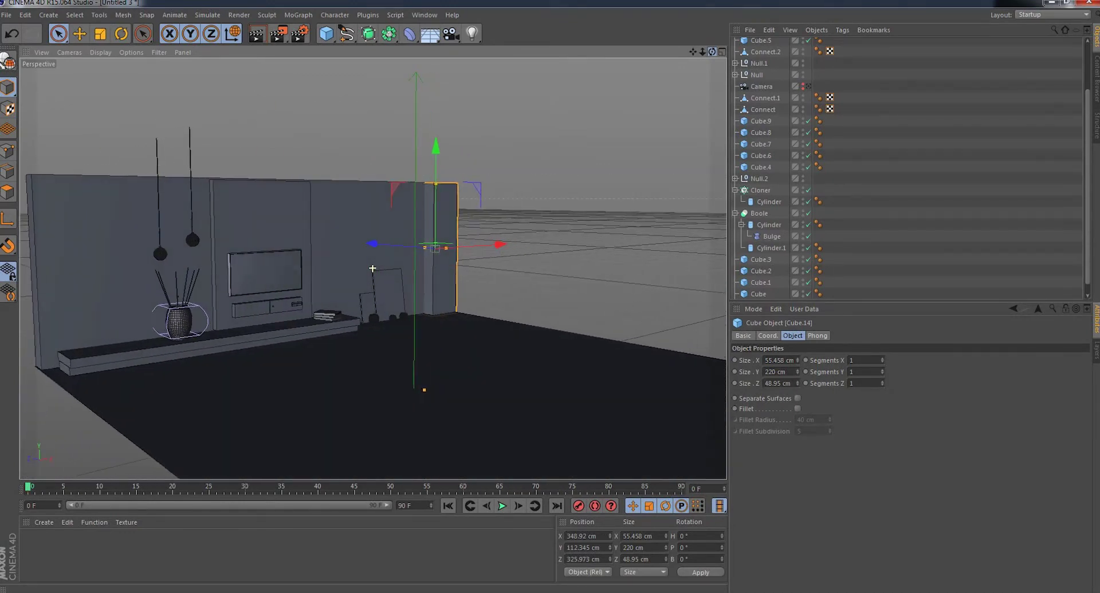
scroll(284, 315, up, 2)
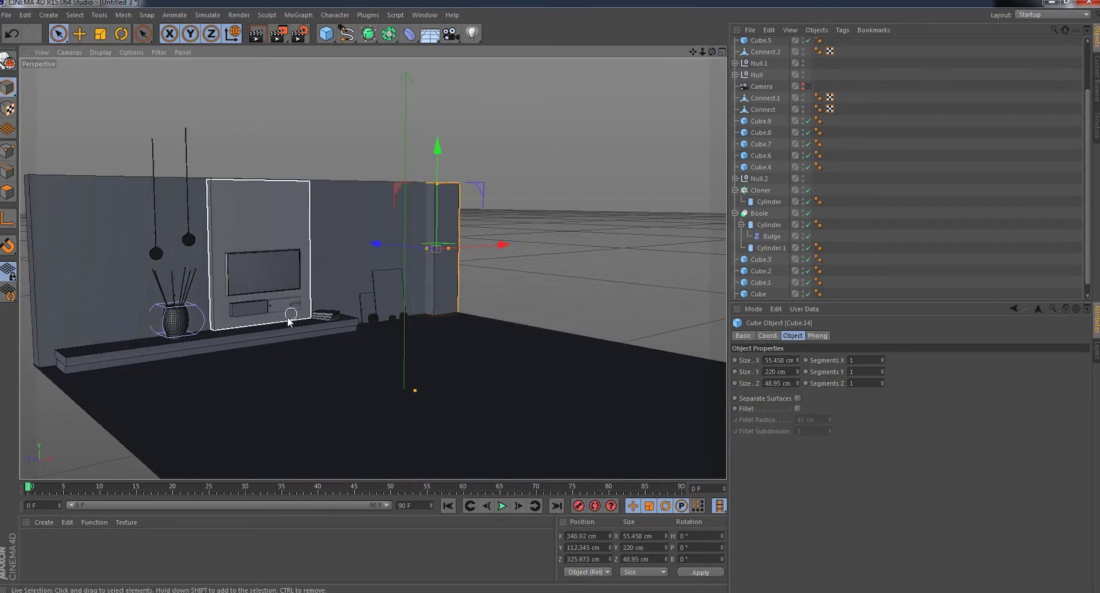
scroll(277, 317, up, 2)
scroll(277, 317, up, 2)
scroll(276, 320, up, 2)
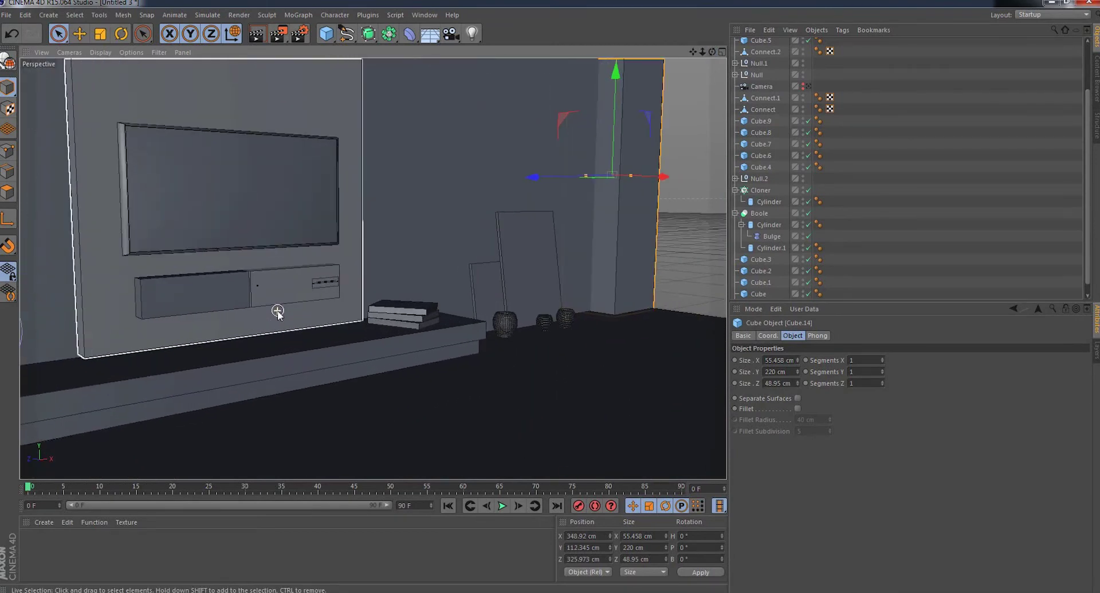
scroll(277, 319, up, 2)
scroll(278, 313, down, 2)
scroll(278, 310, down, 1)
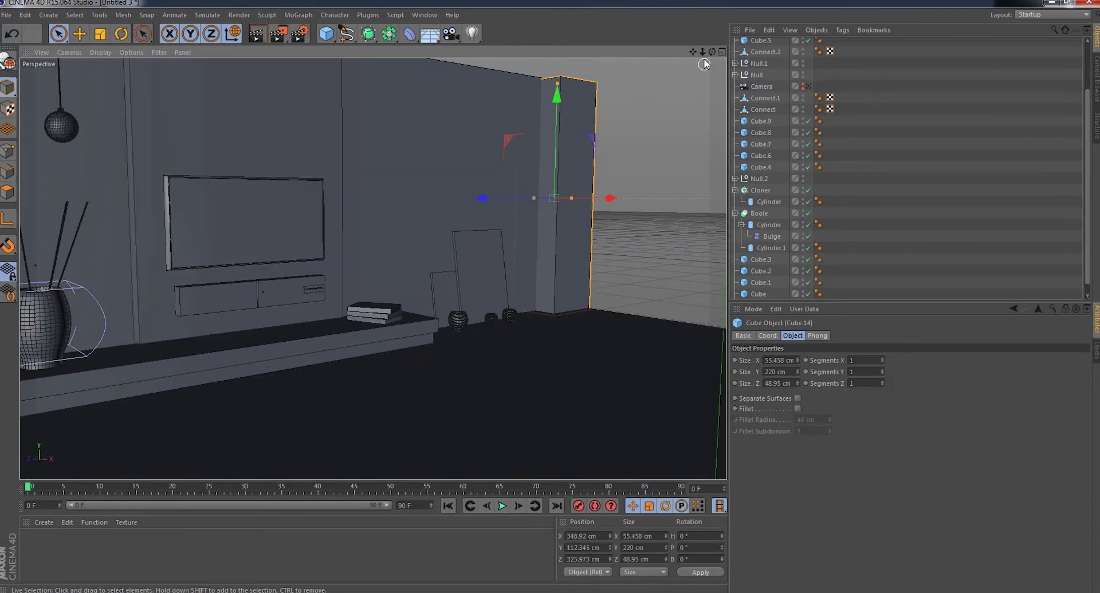
scroll(278, 309, down, 2)
scroll(279, 310, down, 2)
- Create a new material Mat and load Floor (2).png as its colour texture
click(45, 521)
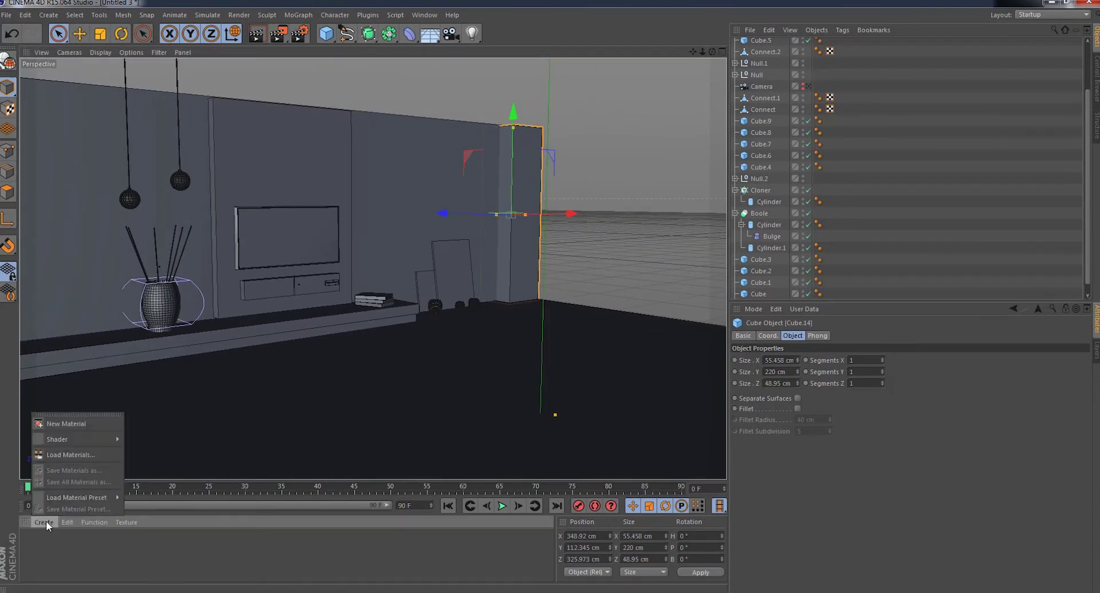
click(66, 424)
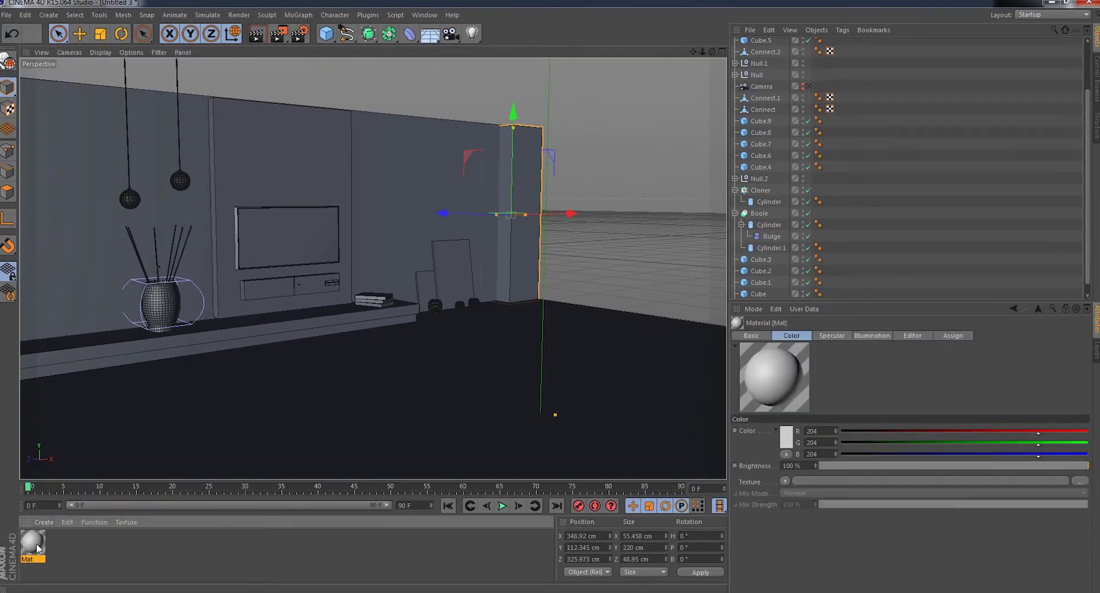
double_click(33, 544)
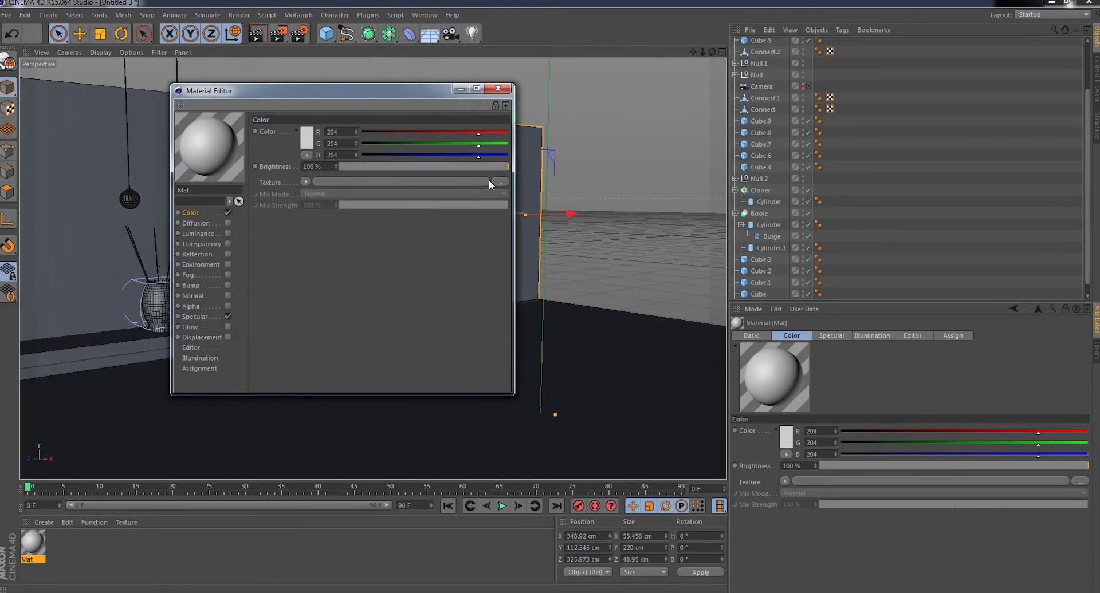
click(490, 182)
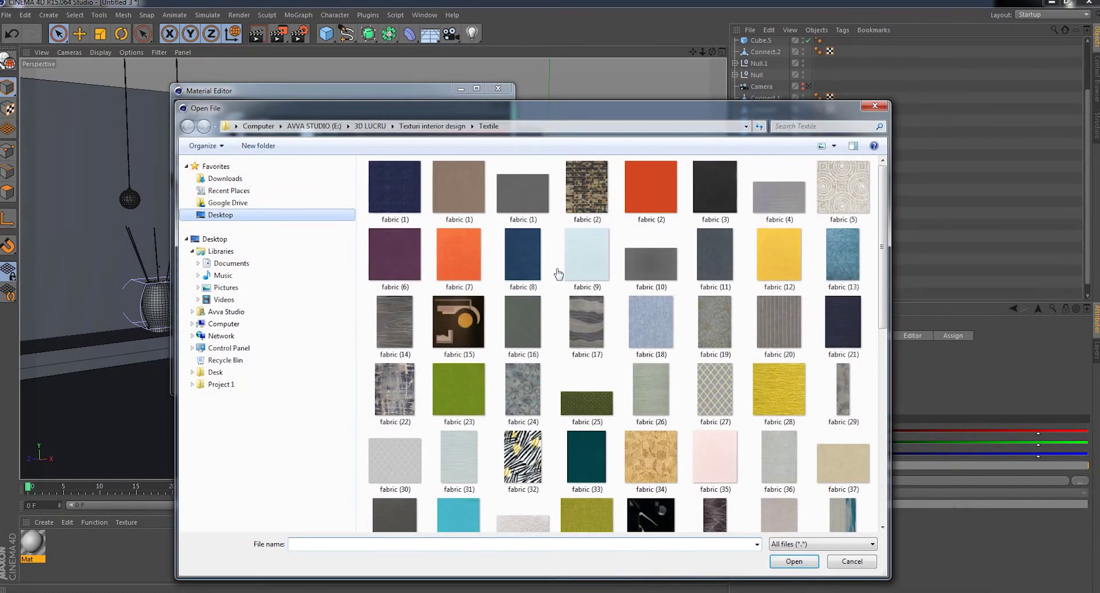
click(219, 214)
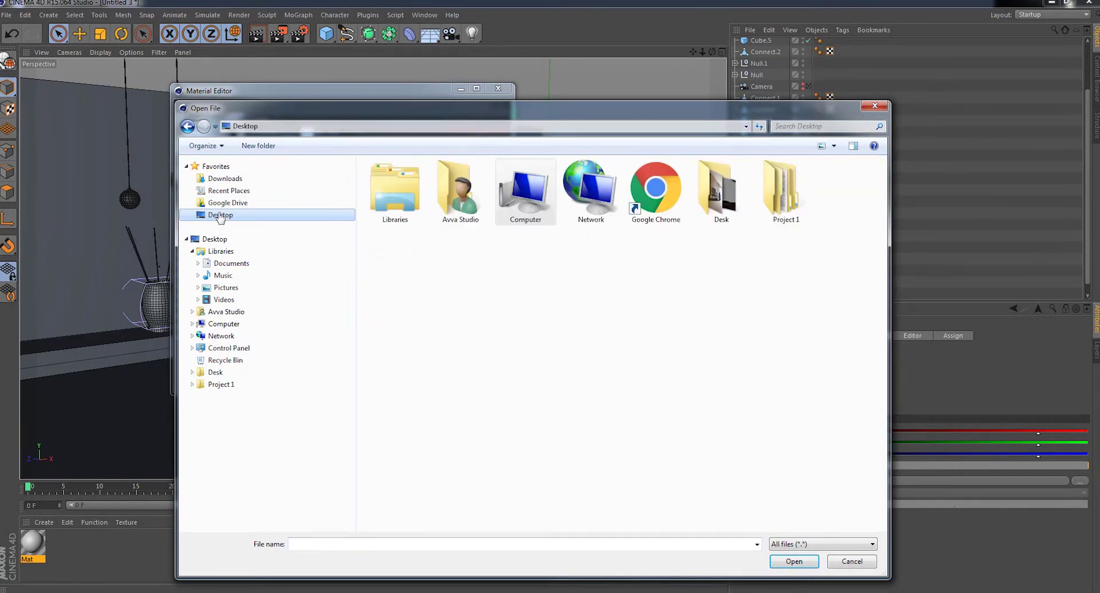
double_click(782, 213)
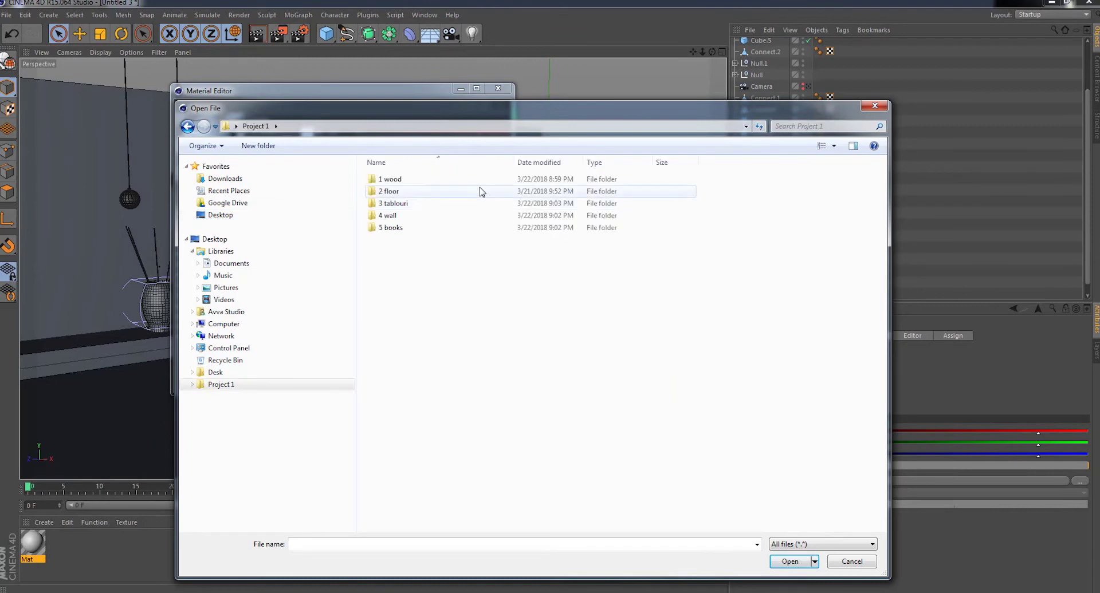
double_click(414, 190)
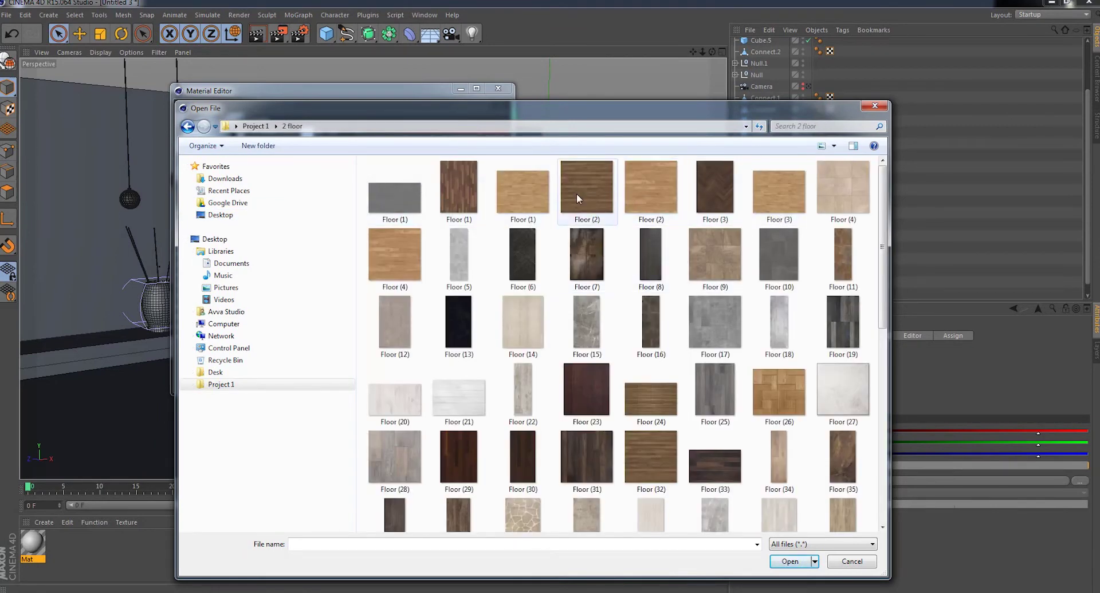
double_click(661, 198)
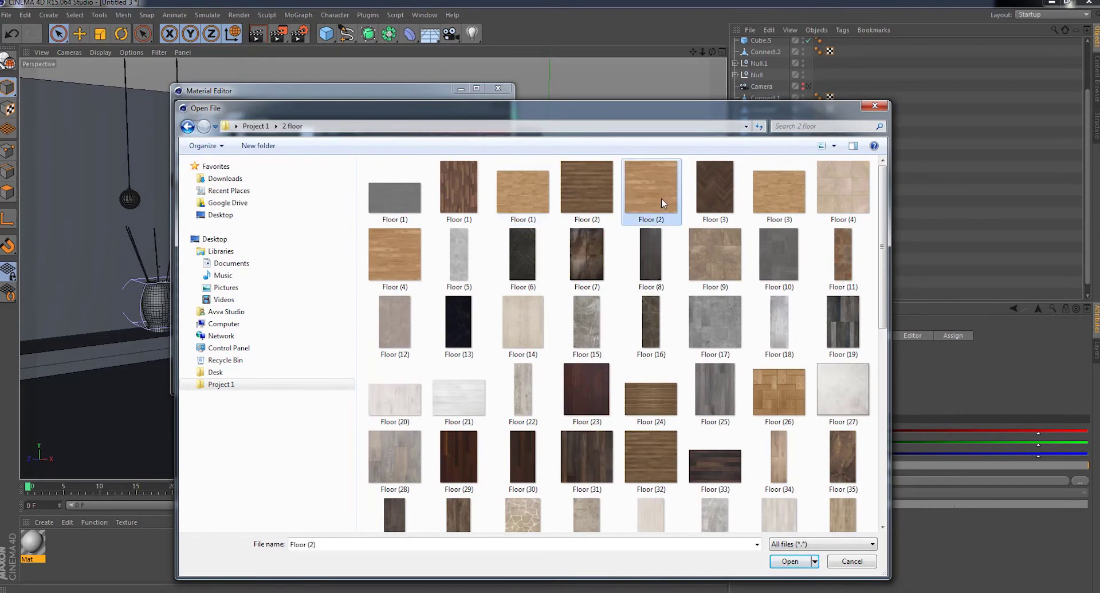
click(564, 342)
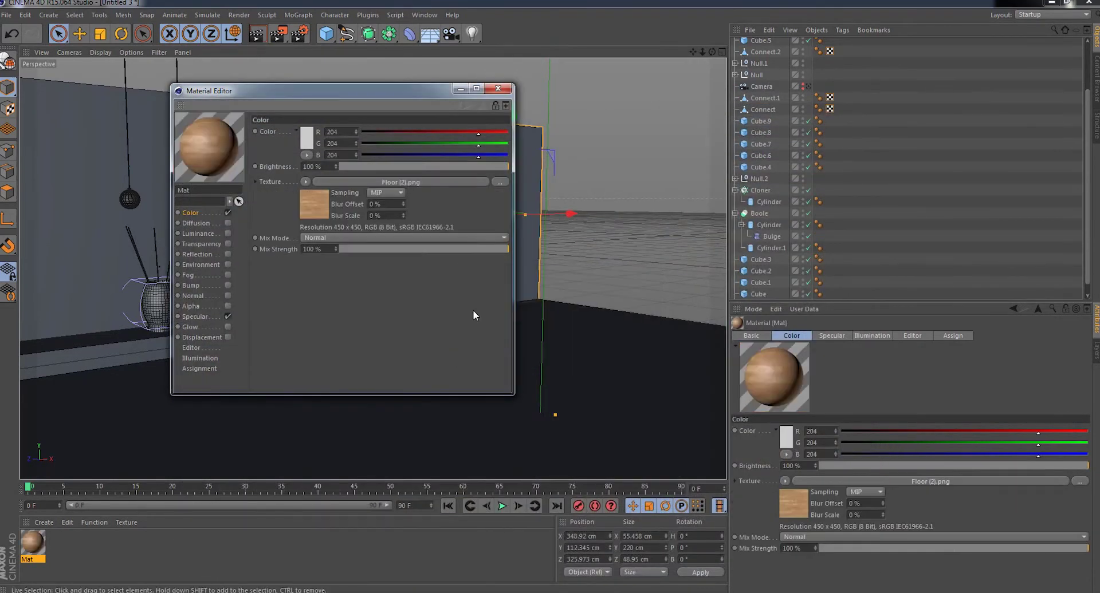
- Enable bump with the same Floor (2).png image and turn on reflection at 20% brightness
click(228, 286)
click(497, 160)
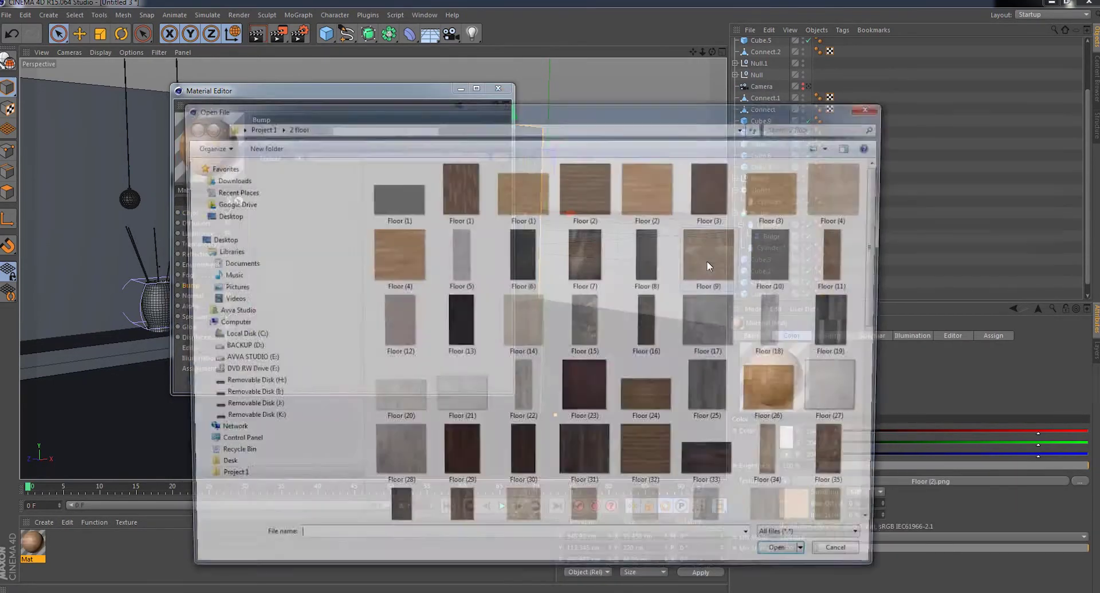
double_click(651, 196)
click(560, 342)
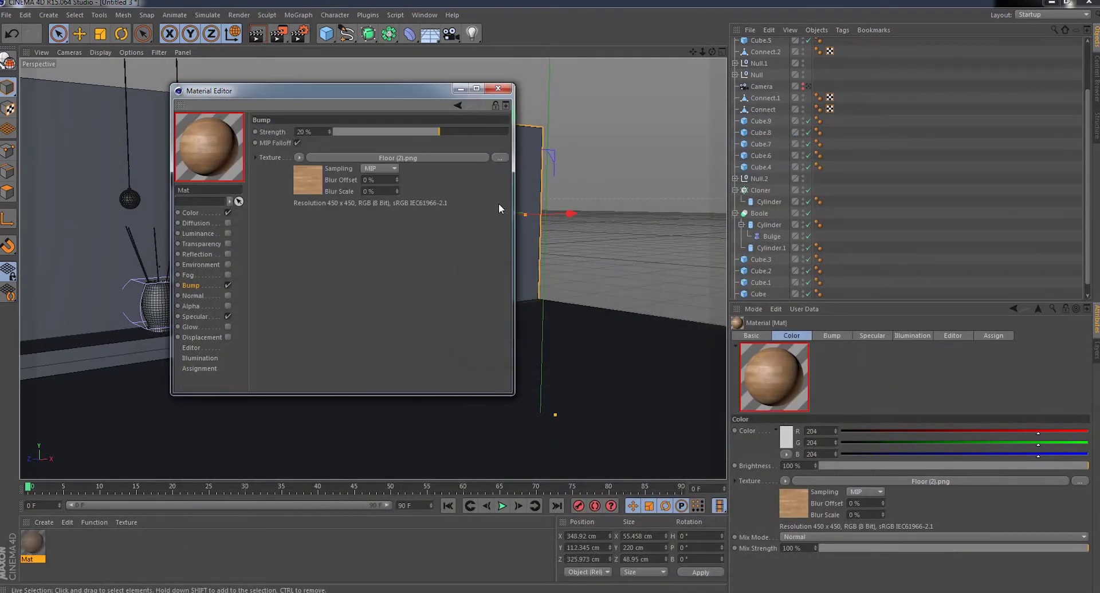
click(207, 254)
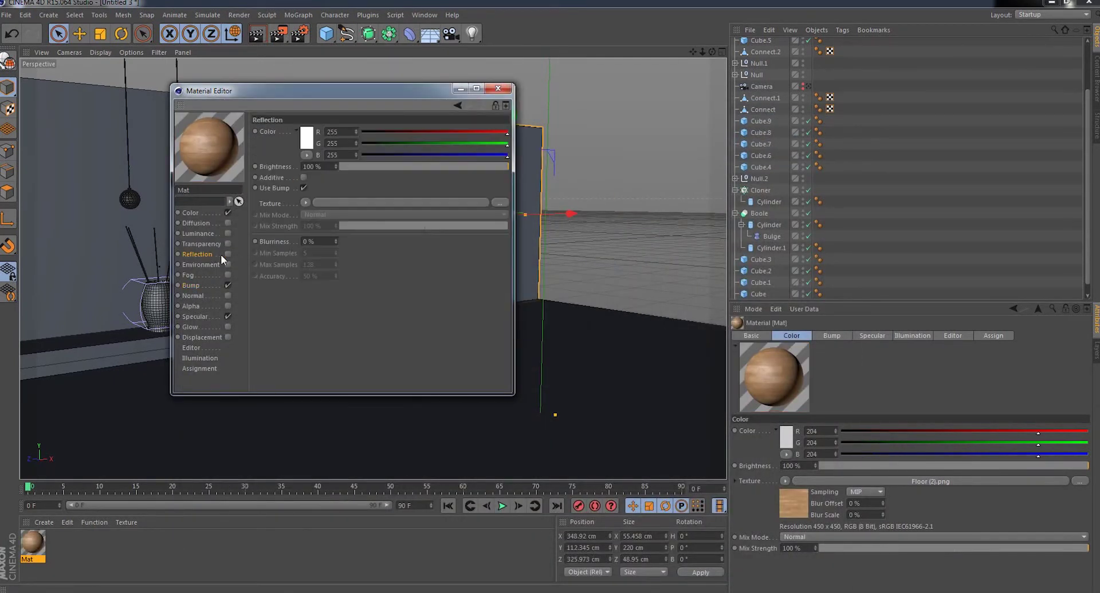
click(228, 255)
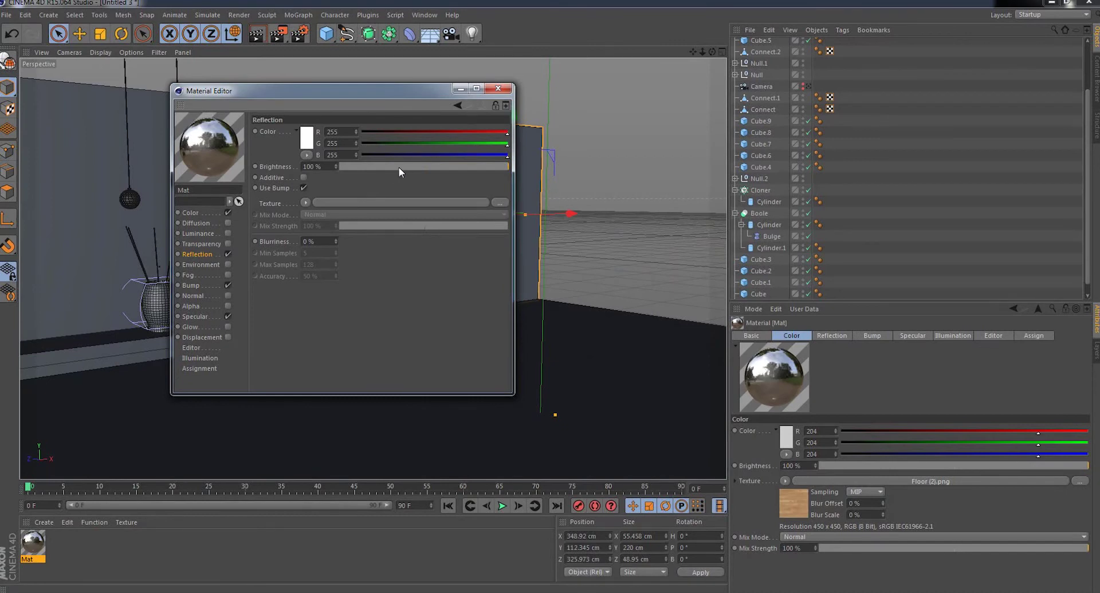
drag(399, 166, 373, 166)
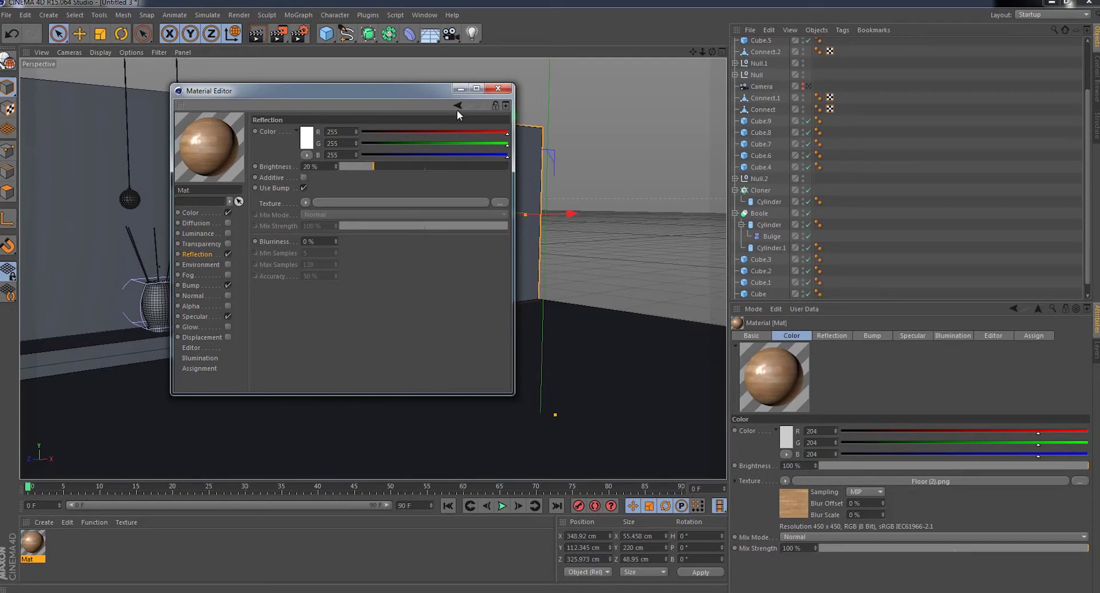
click(496, 88)
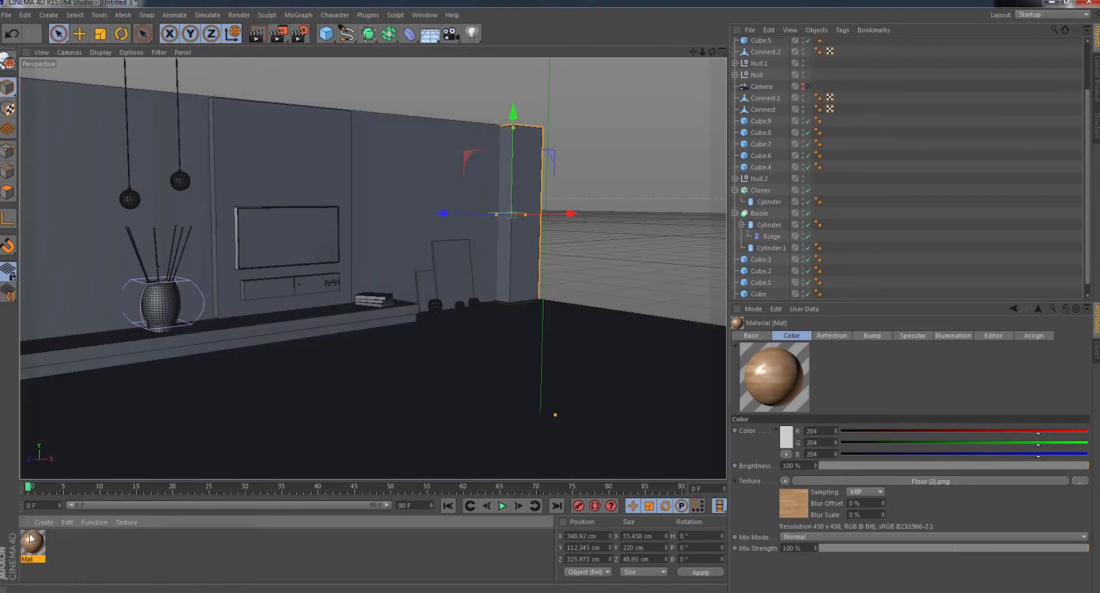
- Apply the wood Mat material to the floor plane
drag(33, 543, 351, 401)
click(434, 383)
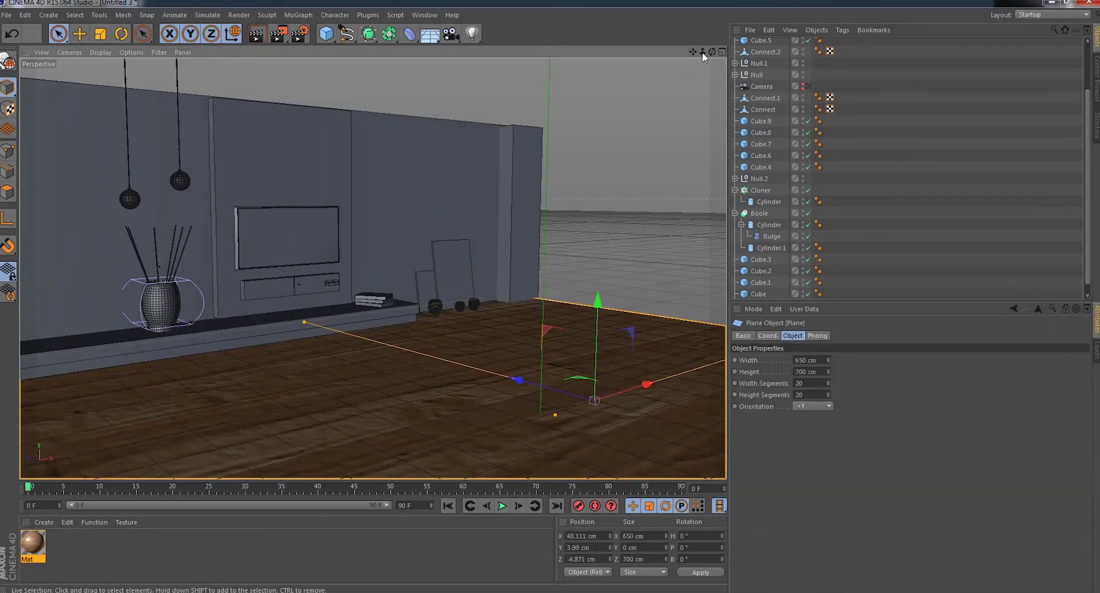
drag(711, 52, 372, 268)
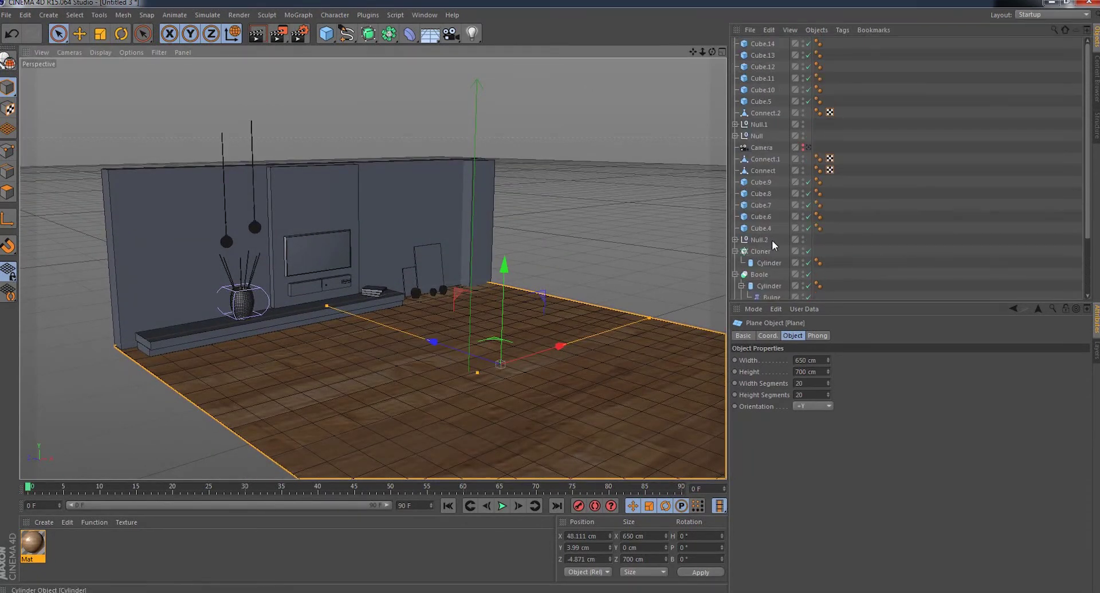
scroll(772, 240, down, 1)
- Set the floor texture tag to 7 tiles along U and 8 along V
click(829, 293)
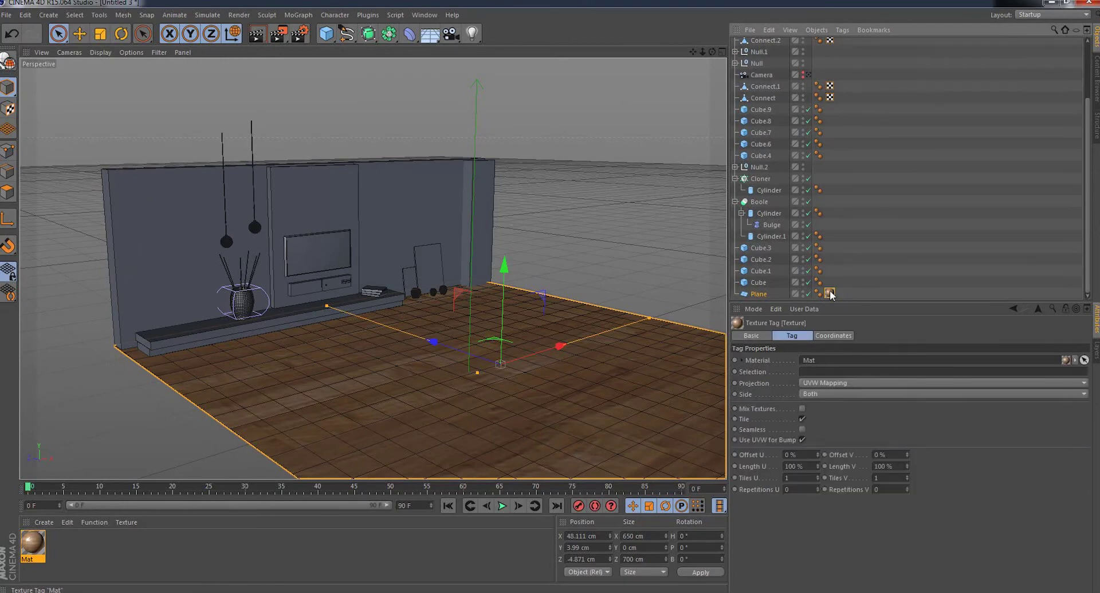
double_click(798, 479)
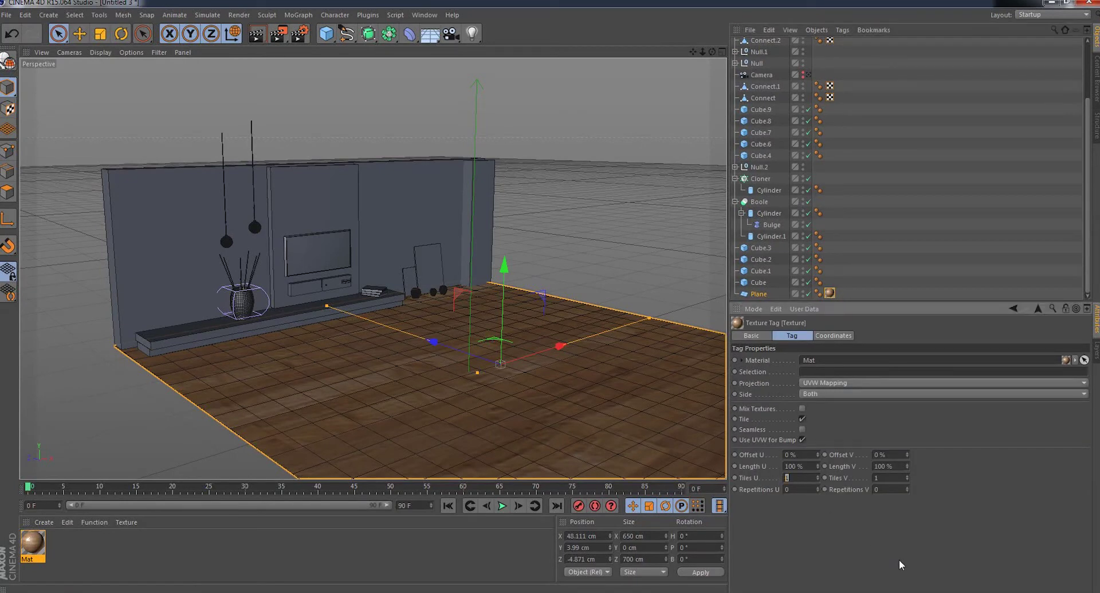
text(7)
key(Return)
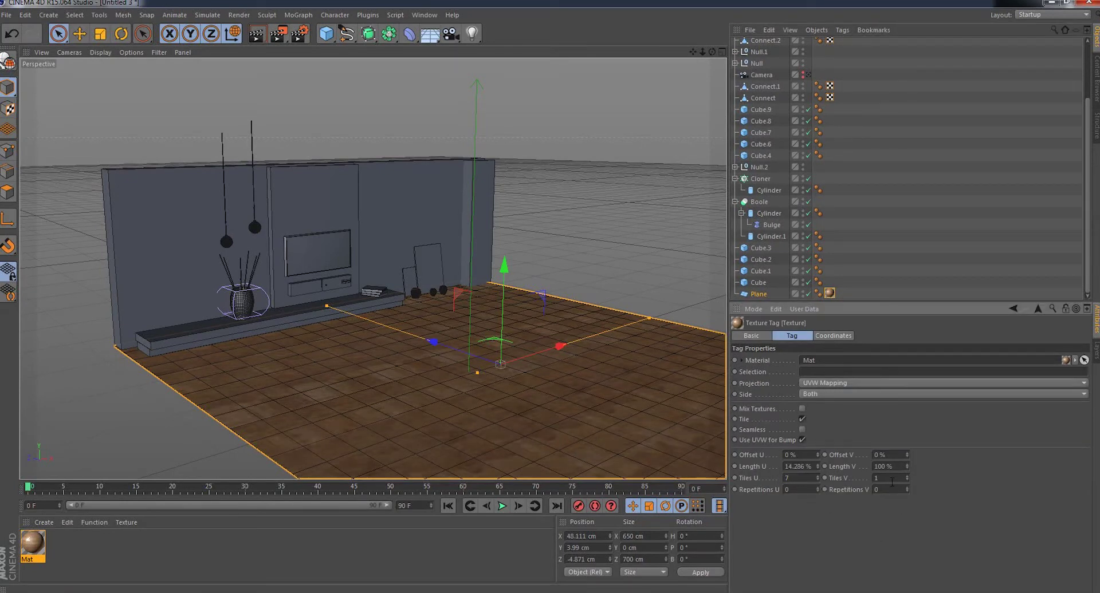
text(8)
key(Return)
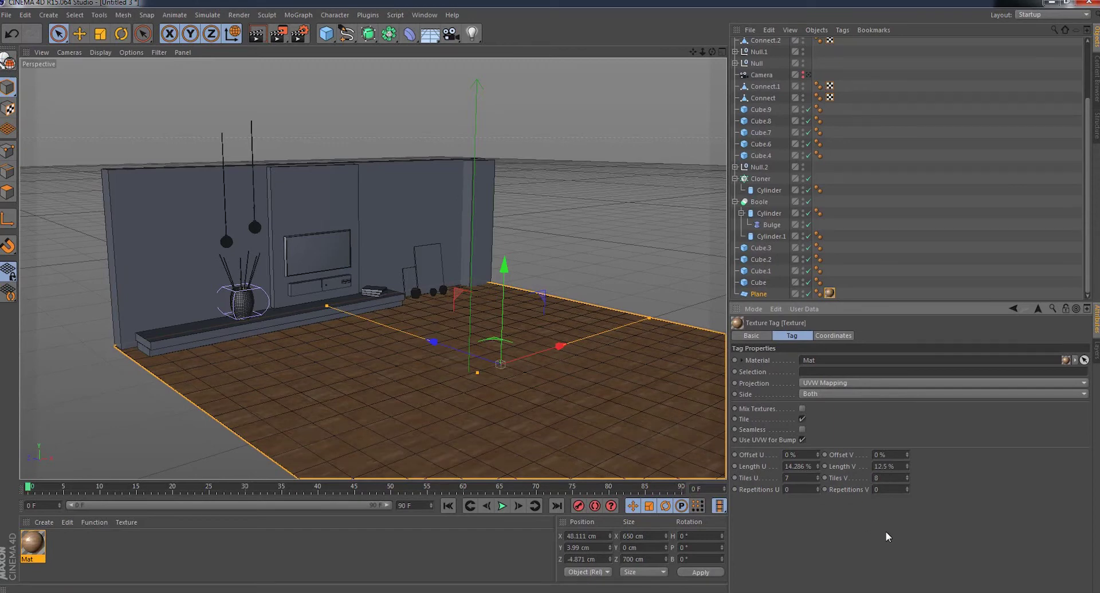
scroll(424, 433, up, 2)
scroll(424, 433, up, 2)
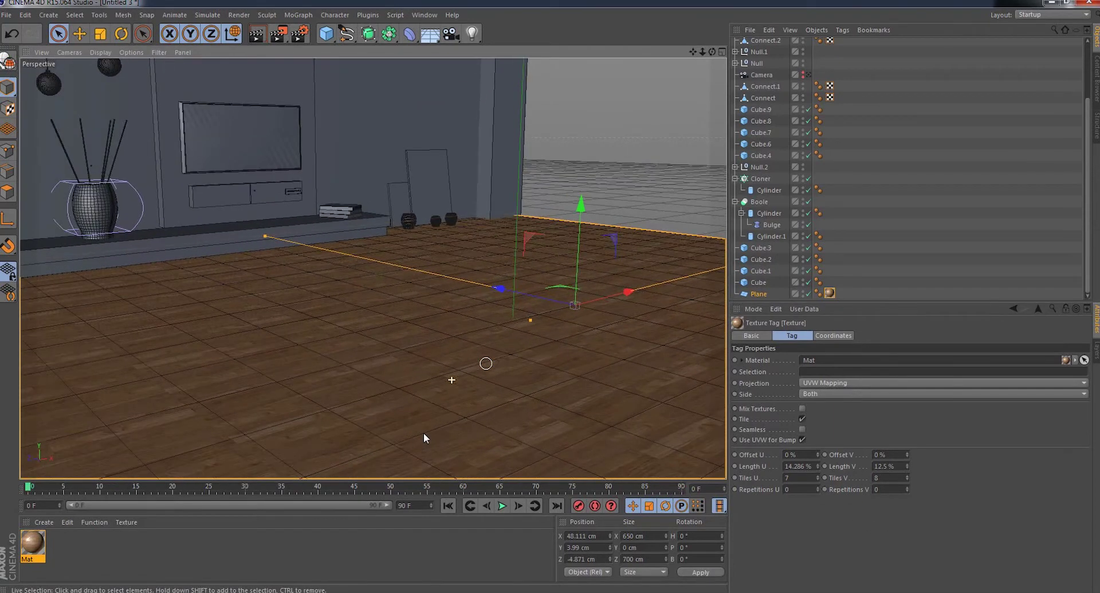
scroll(424, 433, up, 2)
scroll(424, 433, down, 2)
scroll(424, 433, down, 2)
scroll(424, 433, down, 2)
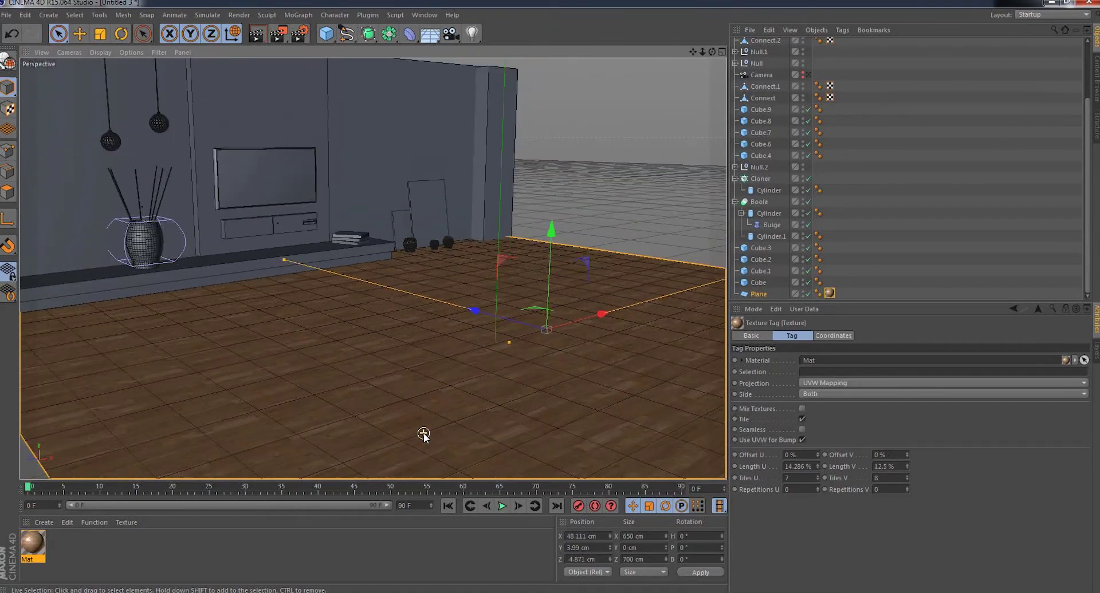
scroll(423, 433, down, 2)
drag(711, 52, 716, 55)
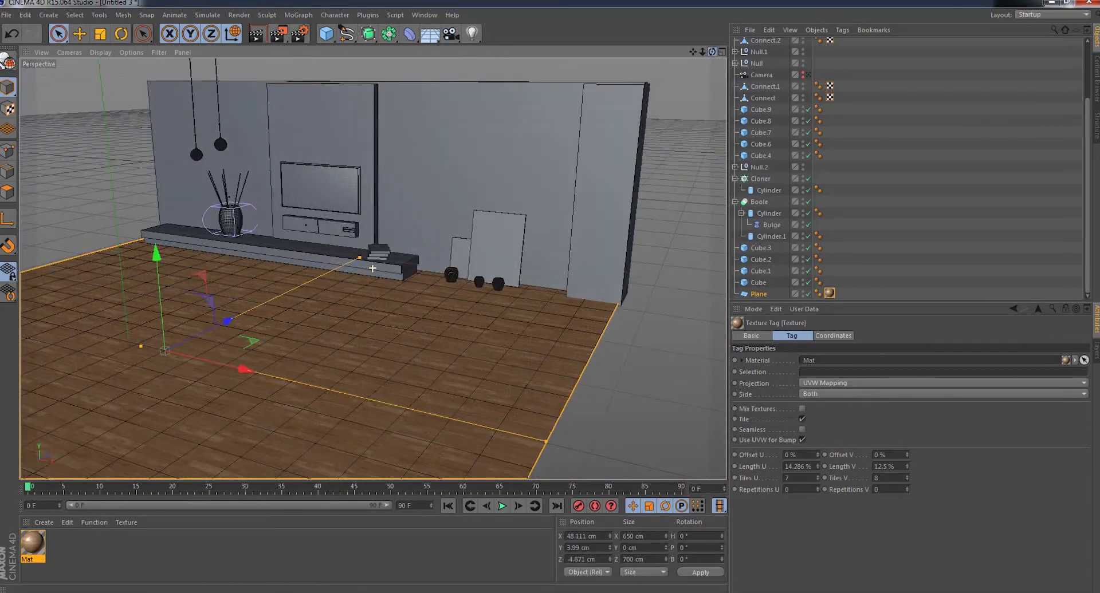
- Create Mat.1 and load painting (2).jpg from the 3 tablouri folder as its colour
click(43, 523)
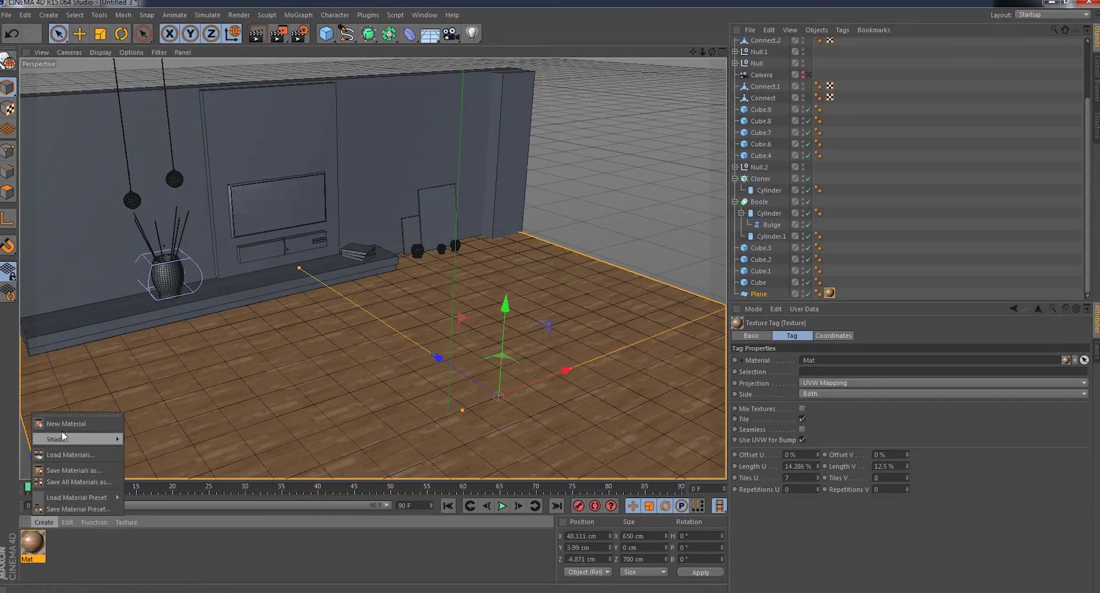
click(57, 424)
double_click(33, 543)
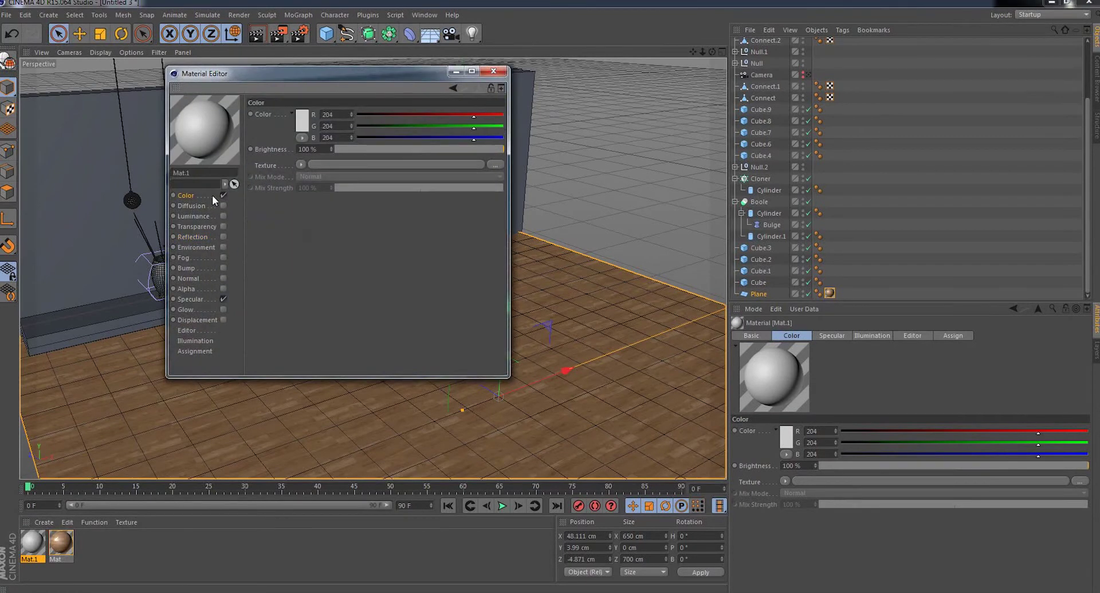
click(495, 165)
click(250, 109)
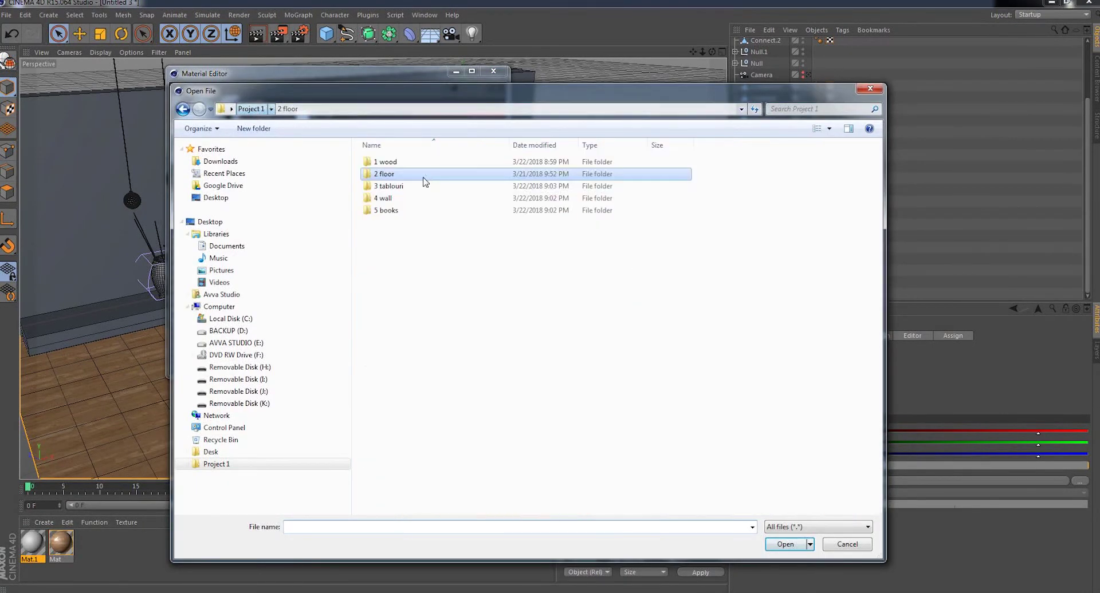
double_click(389, 186)
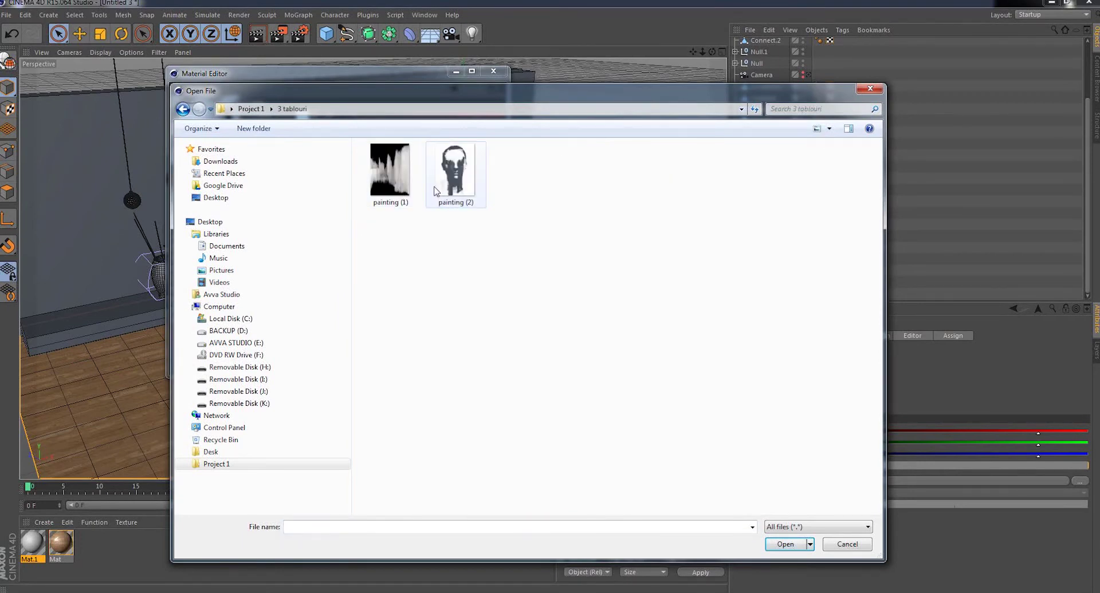
double_click(454, 172)
click(560, 338)
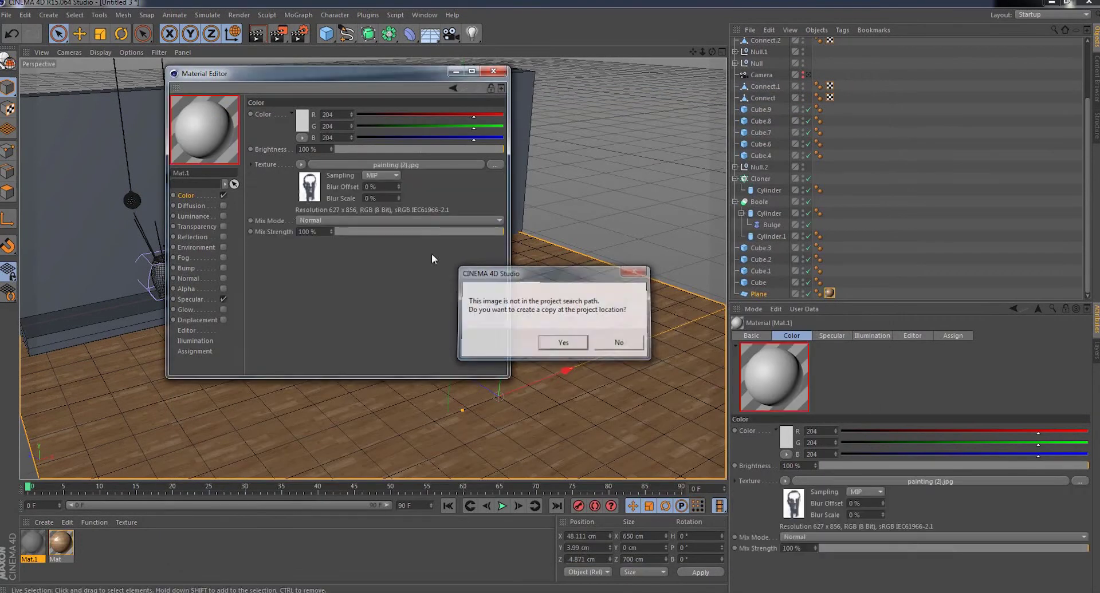
- Add painting (2).jpg as Mat.1's bump and apply Mat.1 to the tall leaning board
click(223, 269)
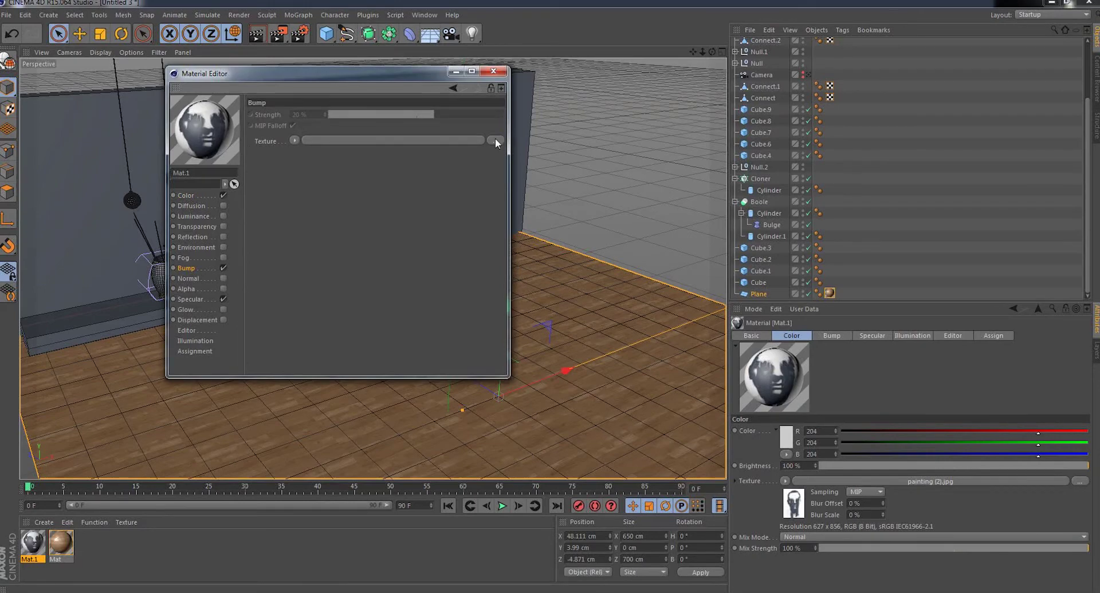
click(495, 141)
click(452, 172)
double_click(452, 172)
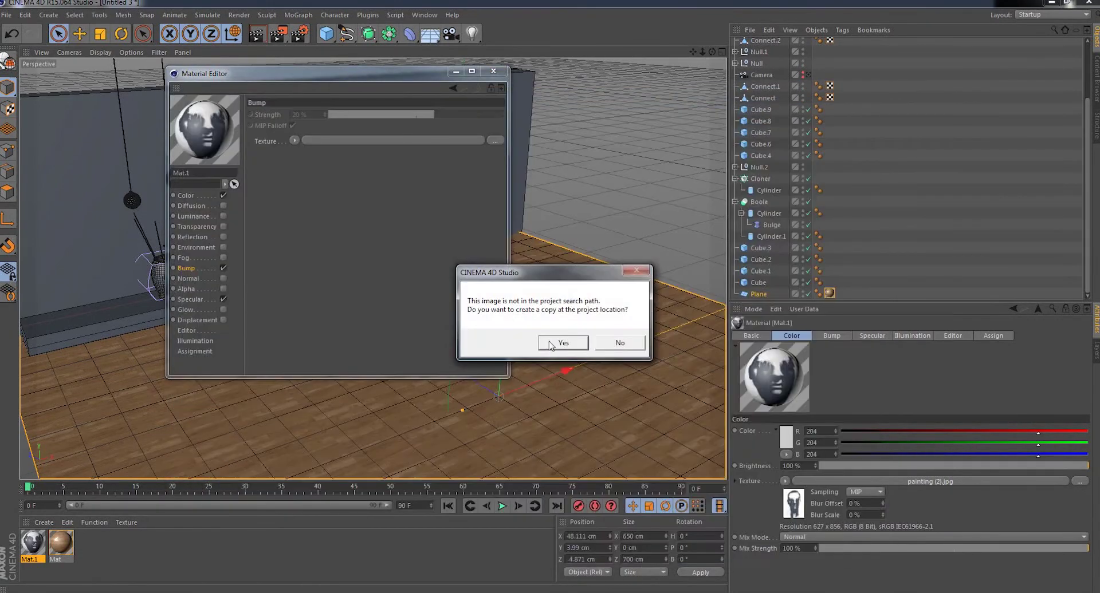
click(550, 344)
click(493, 71)
scroll(445, 232, up, 3)
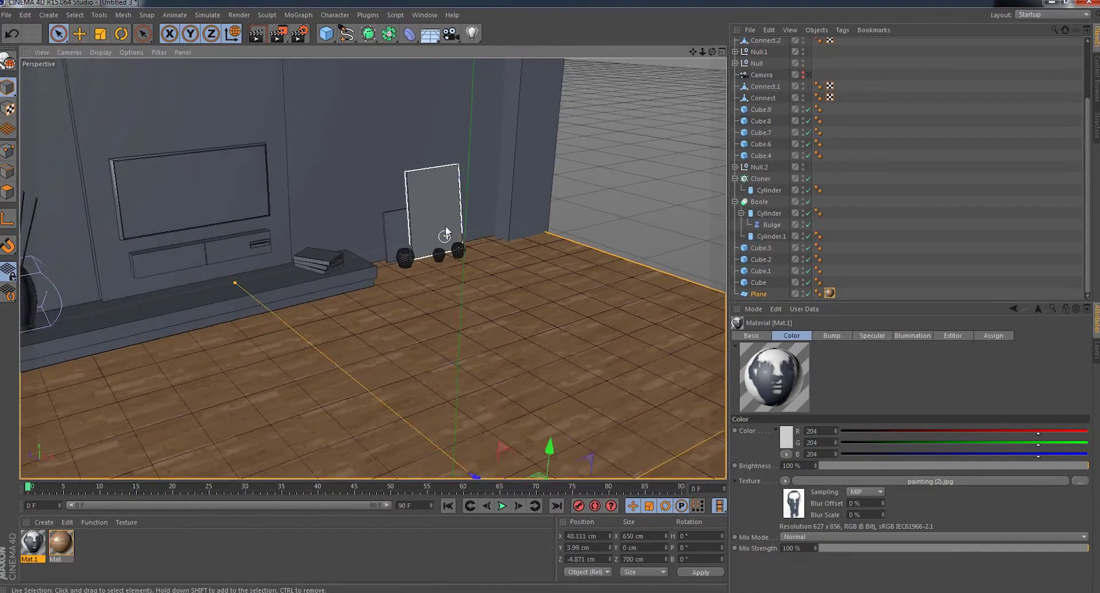
scroll(446, 232, up, 3)
scroll(438, 215, up, 3)
mouse_move(33, 541)
mouse_down()
mouse_move(331, 235)
mouse_move(389, 202)
mouse_up()
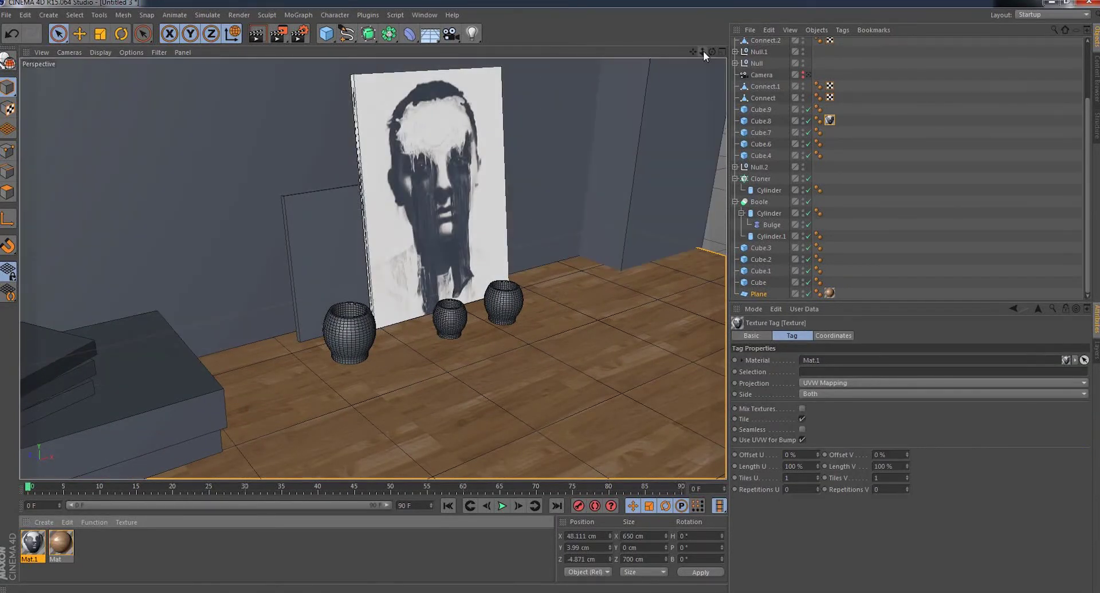
- Create Mat.2 with painting (1).jpg as colour and apply it to the smaller board
drag(704, 55, 393, 246)
click(50, 520)
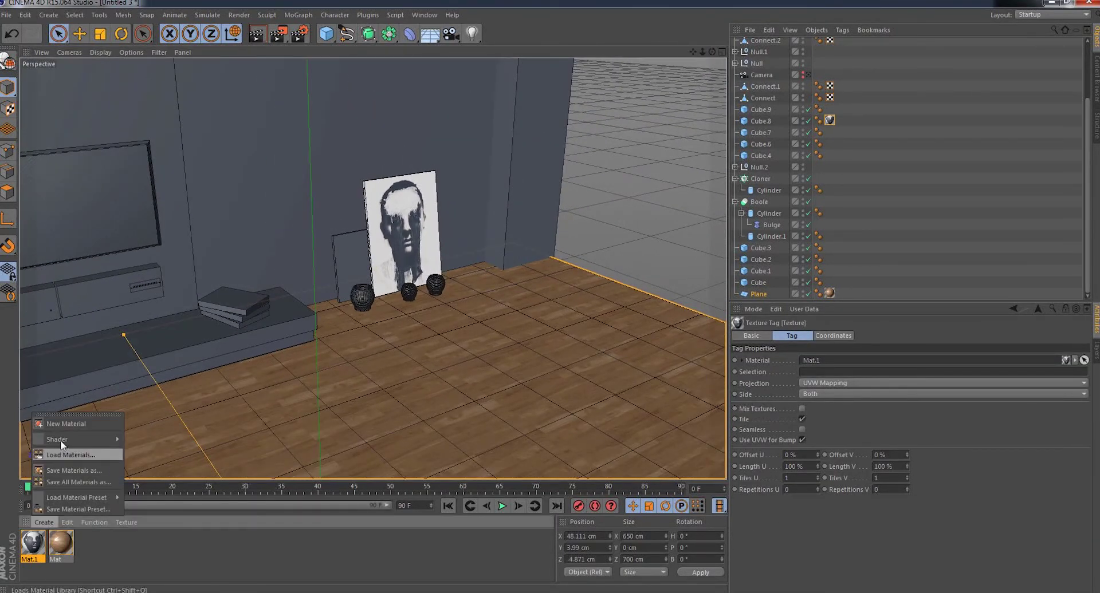
click(63, 423)
double_click(32, 541)
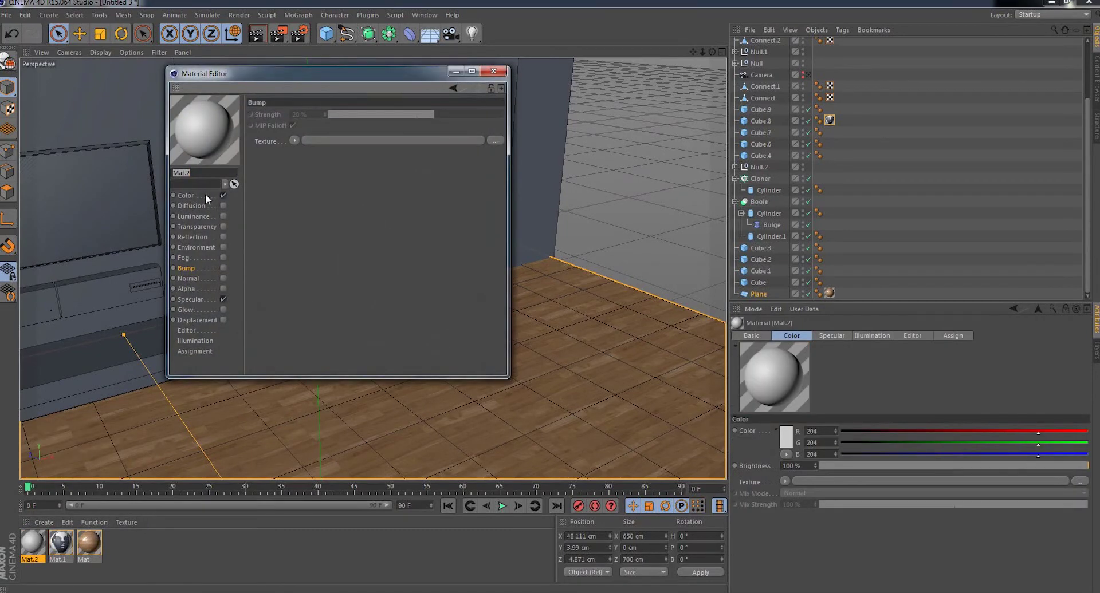
click(188, 195)
click(488, 171)
double_click(398, 174)
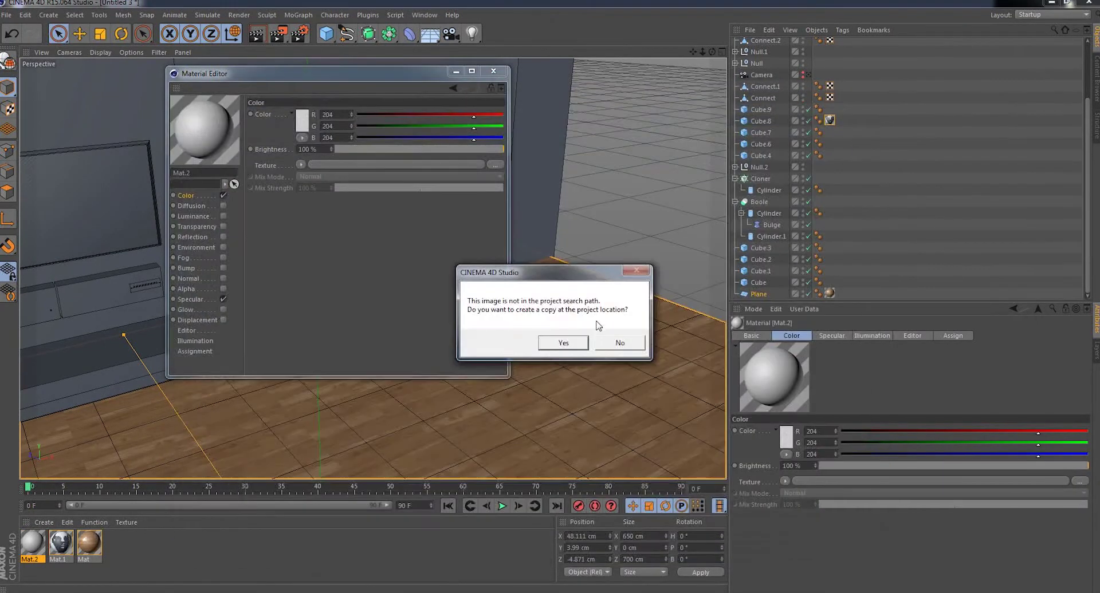
click(573, 344)
drag(32, 541, 347, 270)
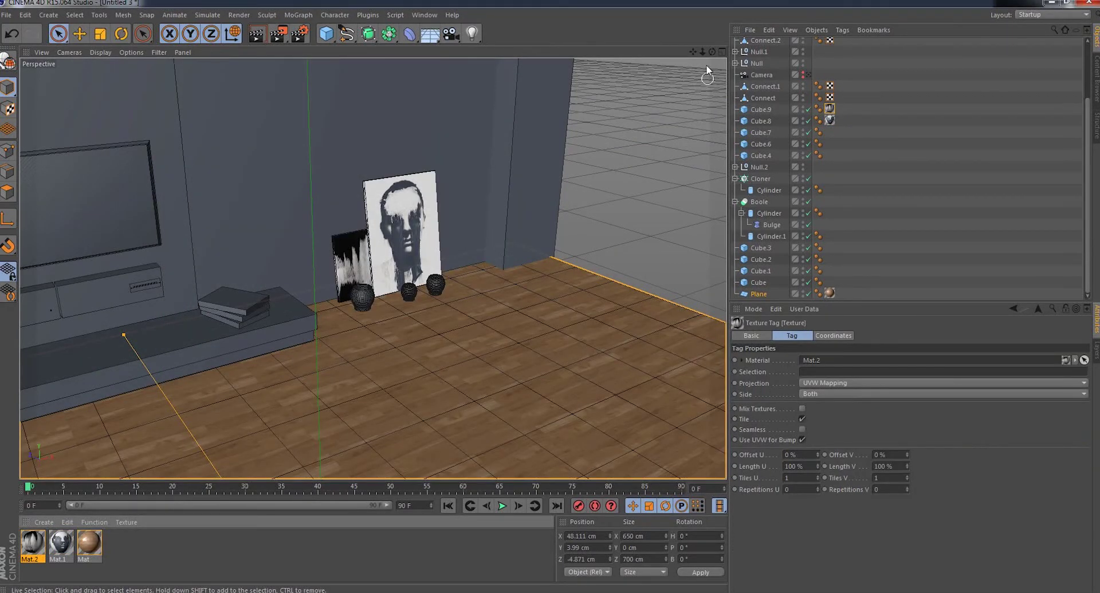
drag(712, 52, 659, 70)
- Create Mat.3 with books (1) from the 5 books folder and apply it to a book
click(40, 521)
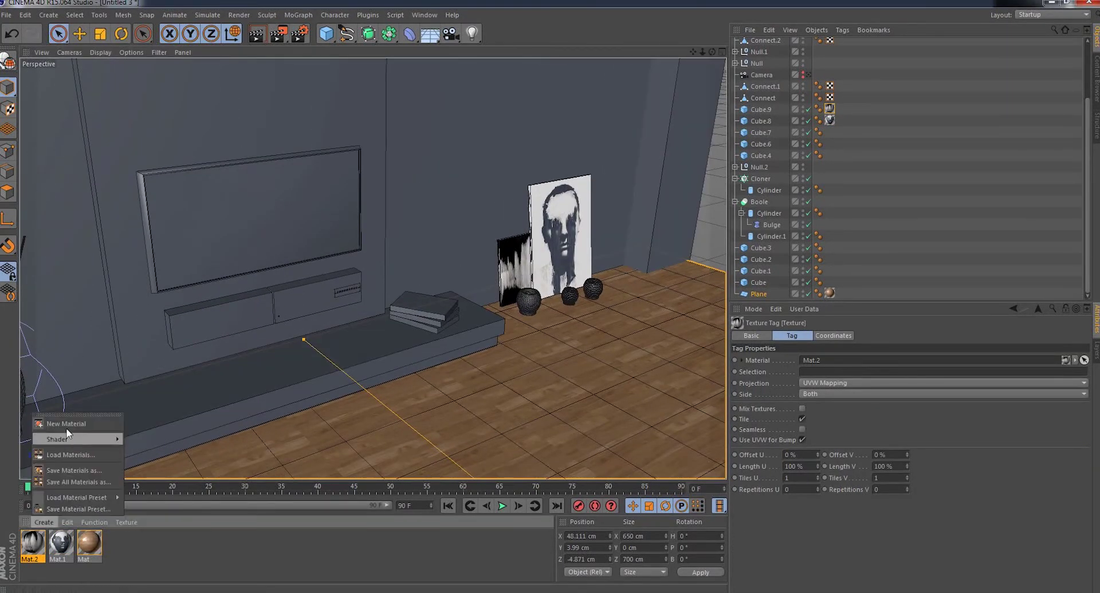
click(54, 361)
double_click(32, 541)
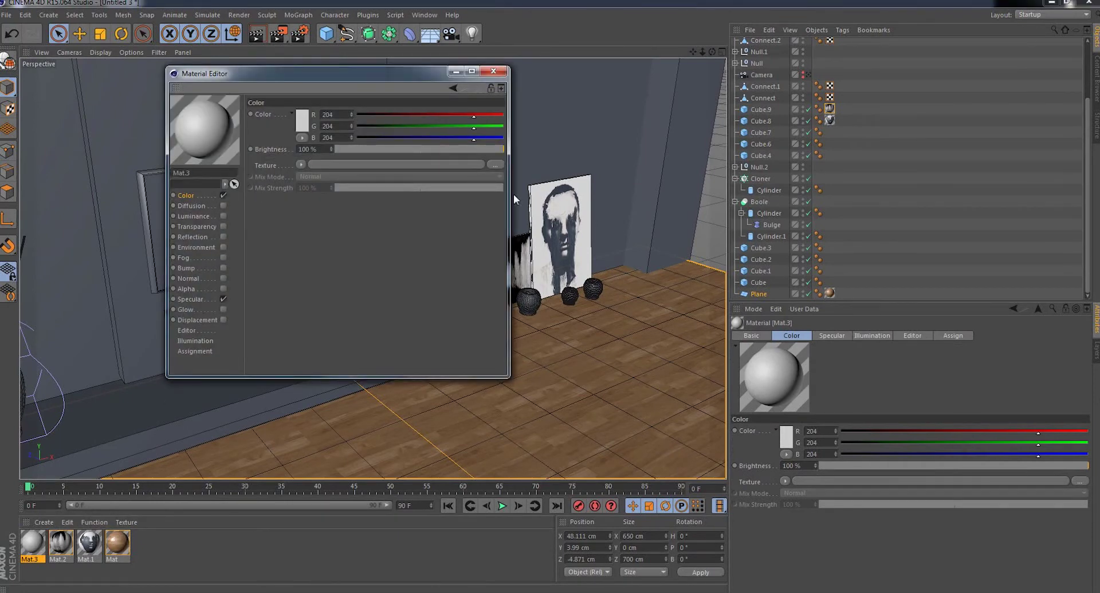
click(495, 165)
click(250, 109)
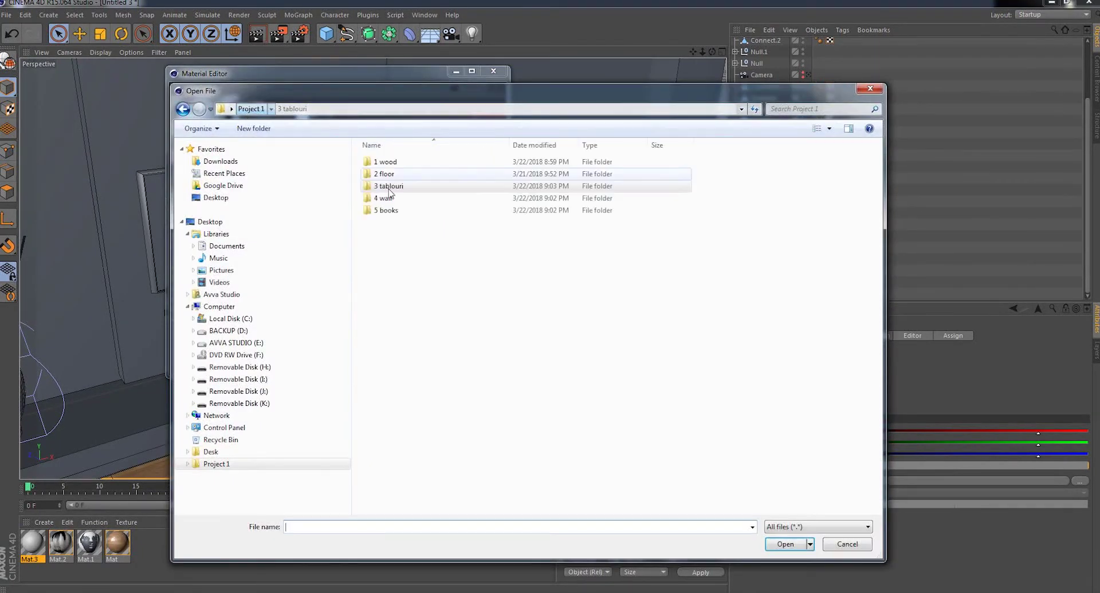
double_click(381, 214)
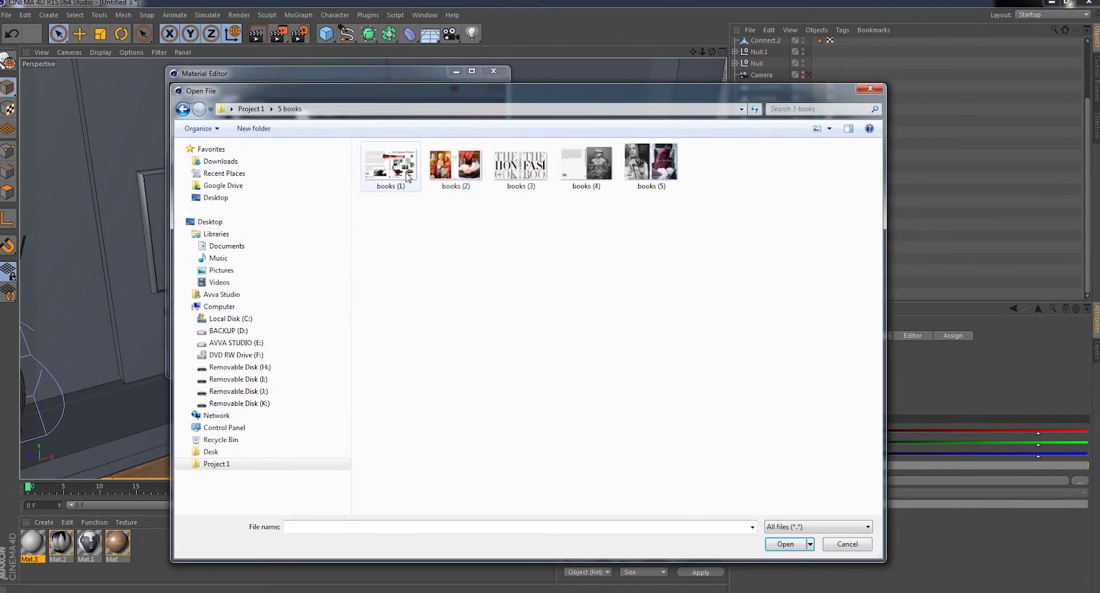
double_click(390, 166)
click(567, 341)
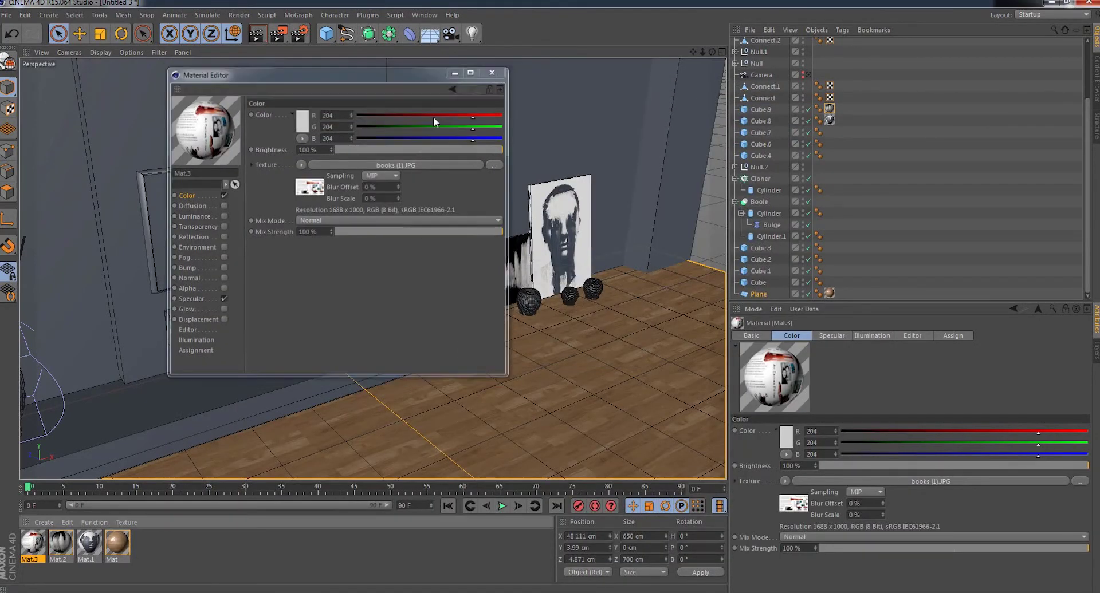
click(493, 71)
drag(31, 544, 425, 310)
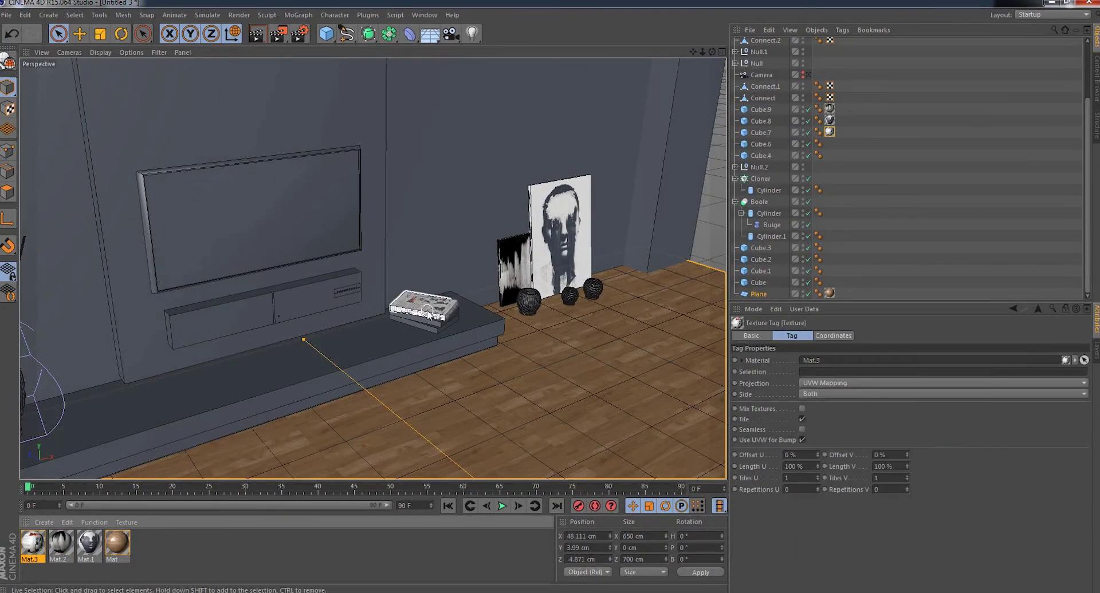
- Create Mat.4 with books (3) as colour and apply it to the shelf books
click(43, 522)
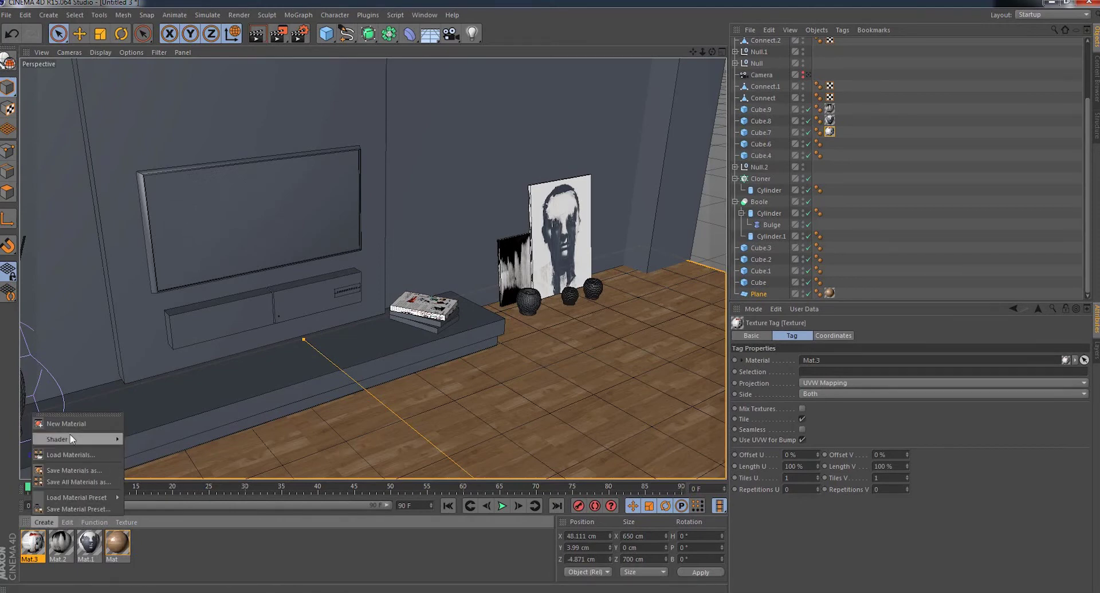
click(58, 423)
double_click(32, 543)
click(376, 197)
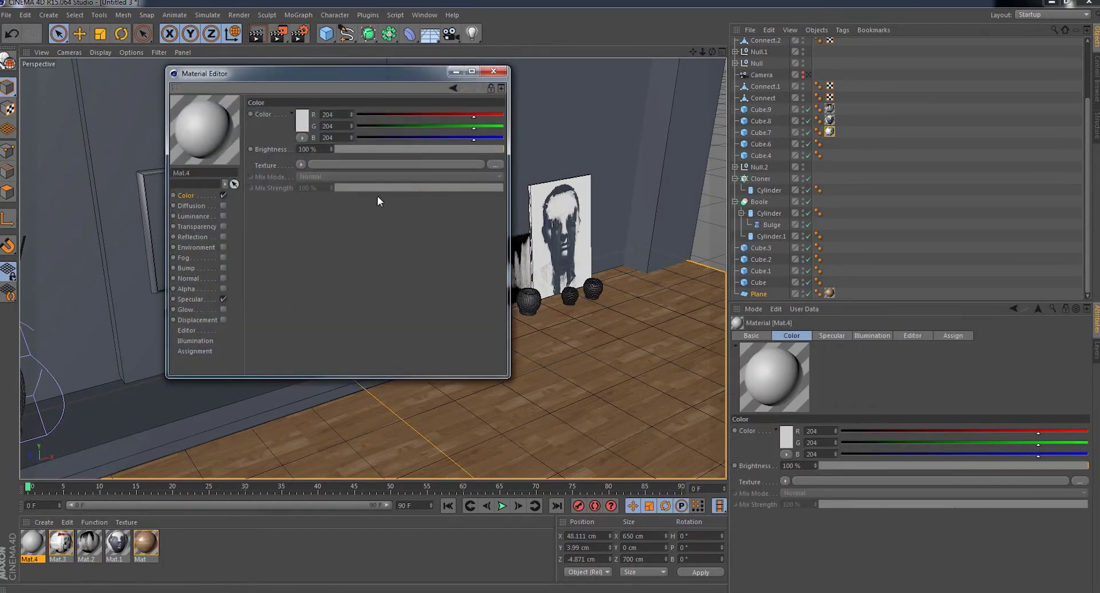
click(495, 165)
double_click(521, 166)
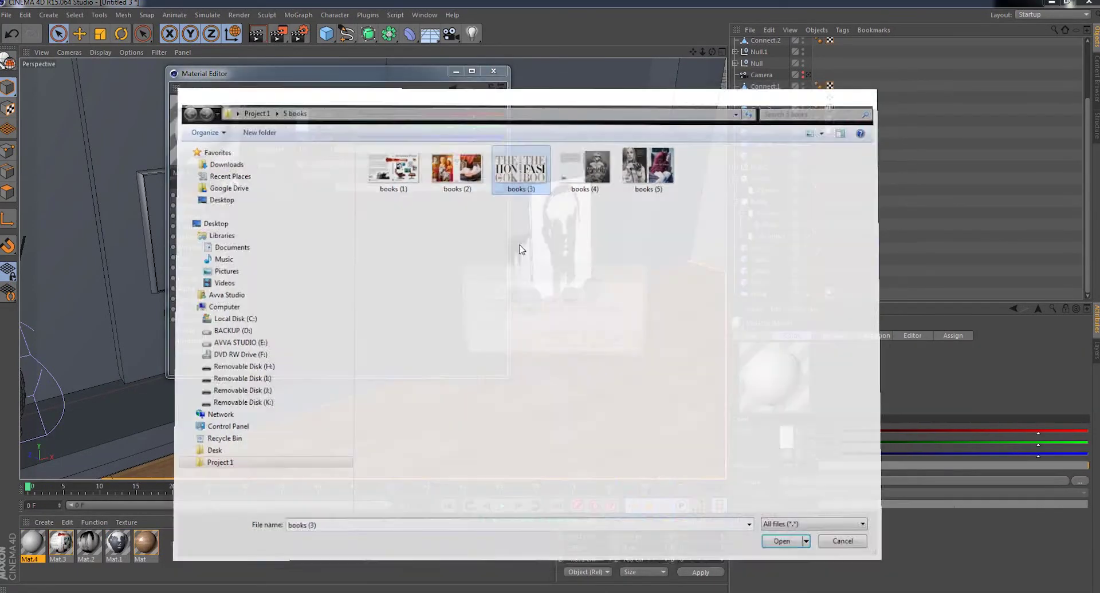
click(559, 343)
click(493, 71)
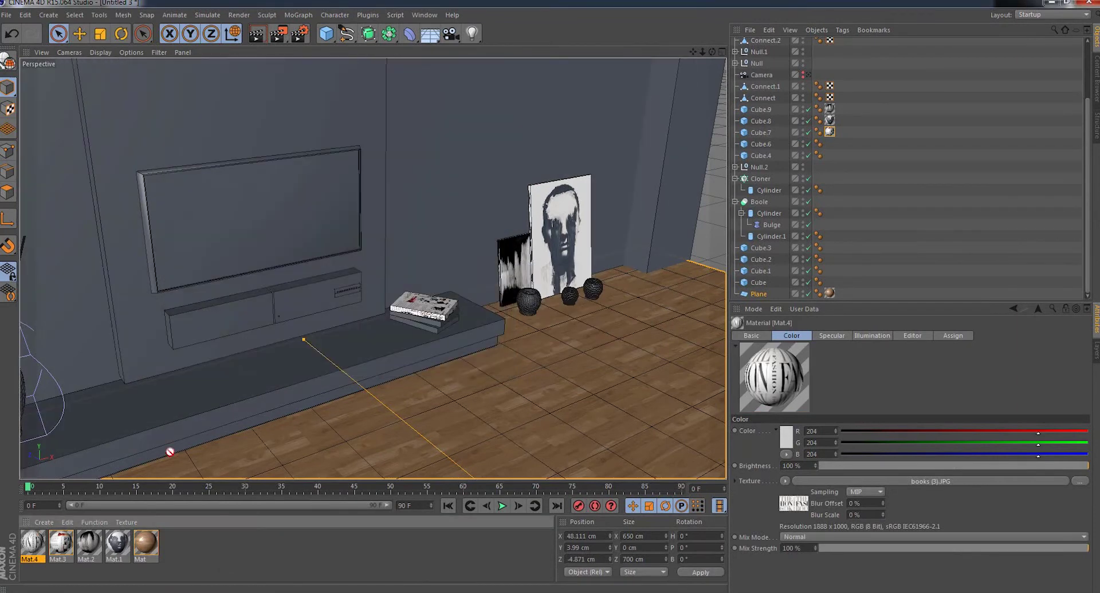
drag(425, 319, 425, 319)
scroll(424, 338, up, 3)
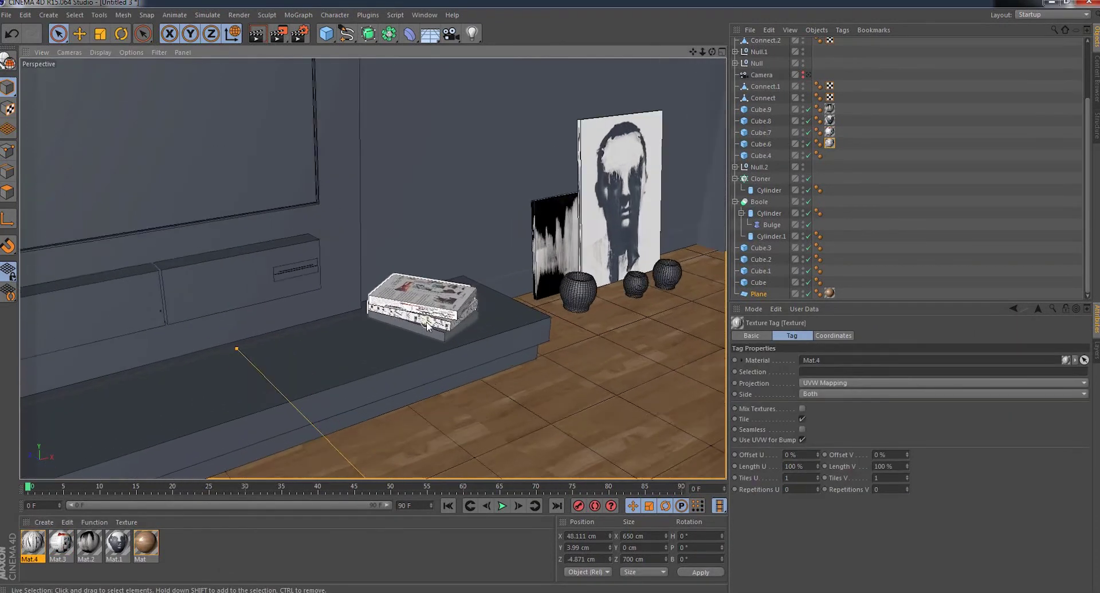
scroll(427, 324, up, 3)
scroll(427, 324, down, 3)
- Create Mat.5 with books (4).JPG as colour and apply it to the book stack Cube.4
click(44, 522)
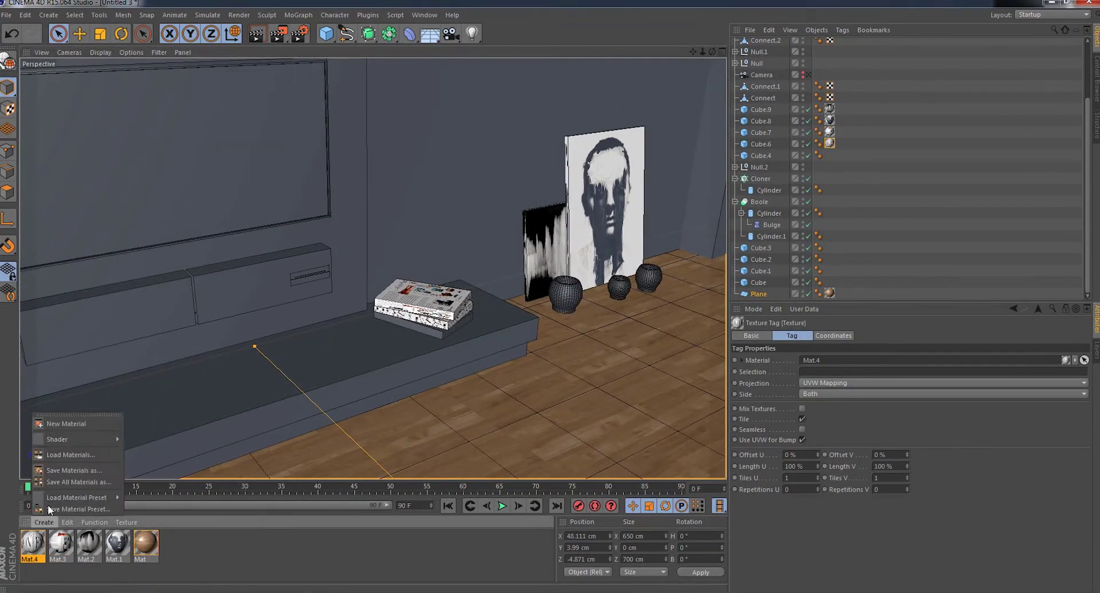
click(74, 424)
double_click(32, 543)
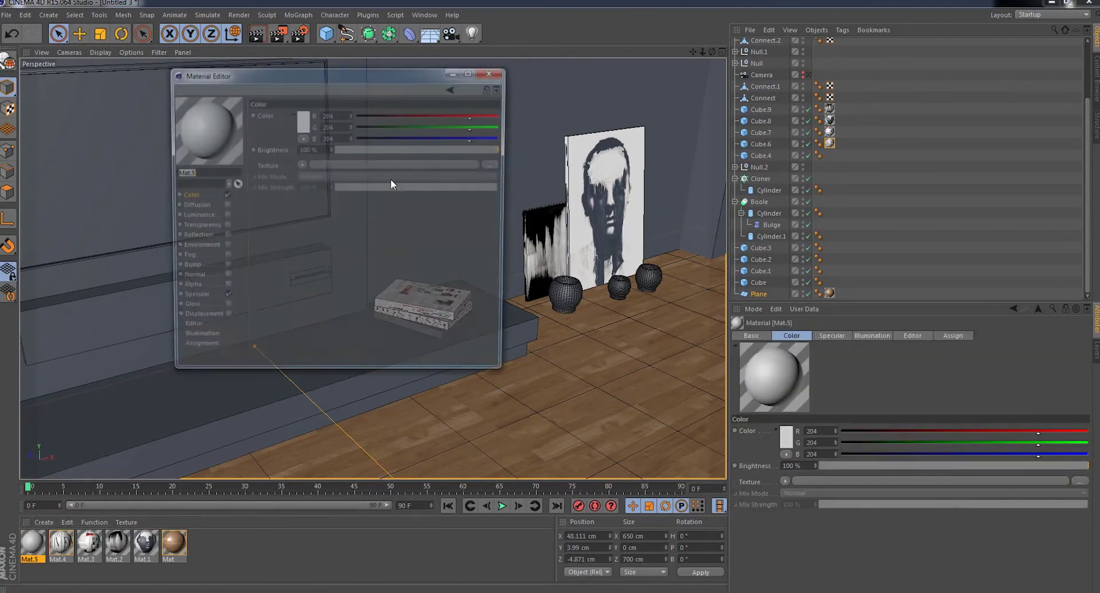
click(489, 167)
double_click(596, 169)
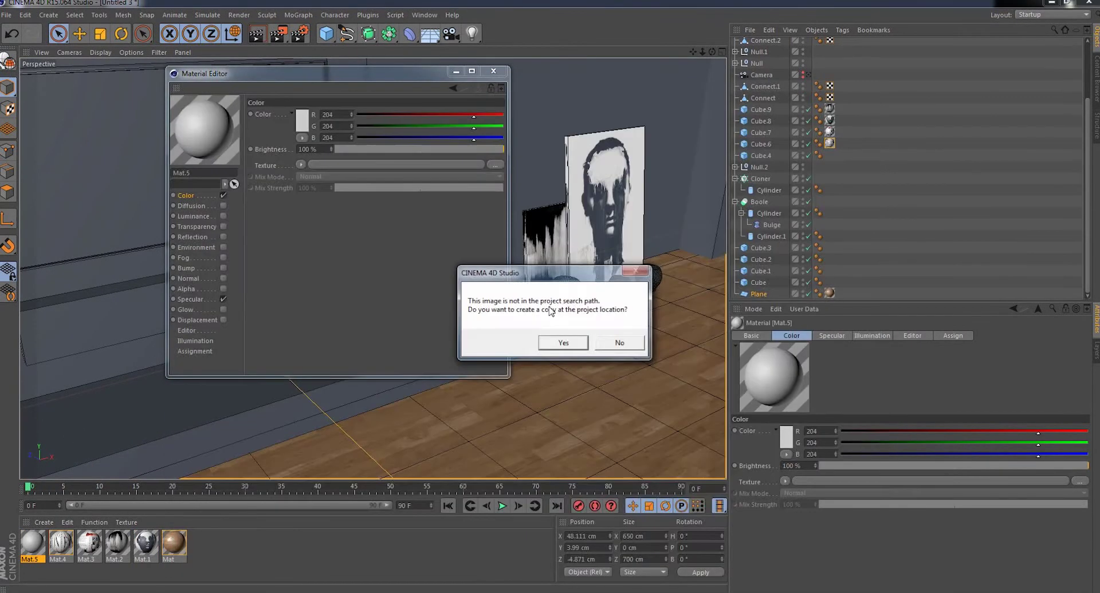
click(559, 342)
click(493, 71)
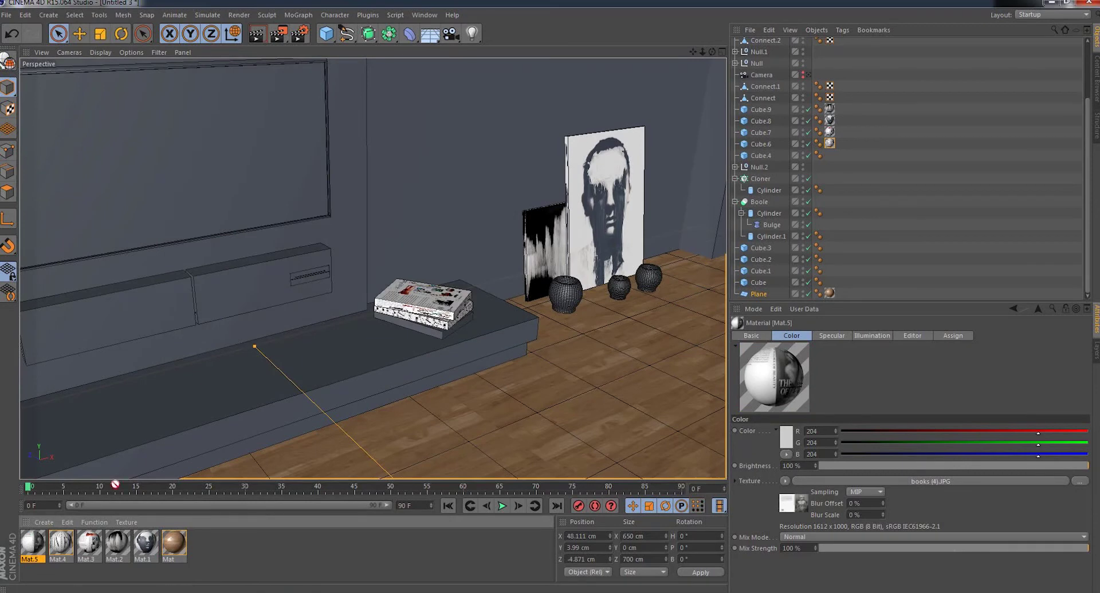
drag(435, 349, 439, 338)
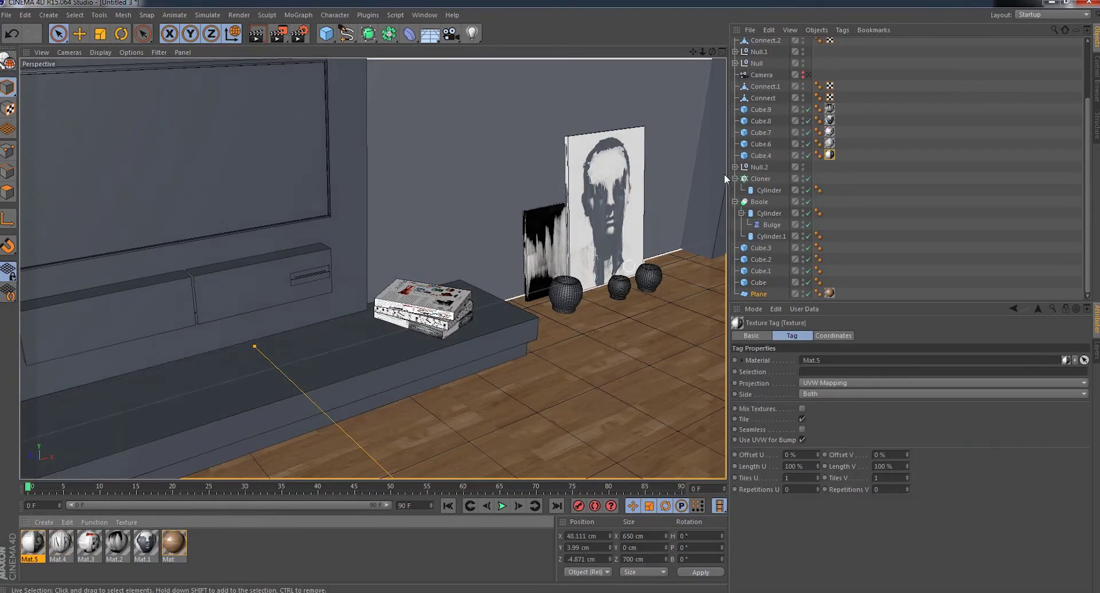
drag(703, 51, 693, 80)
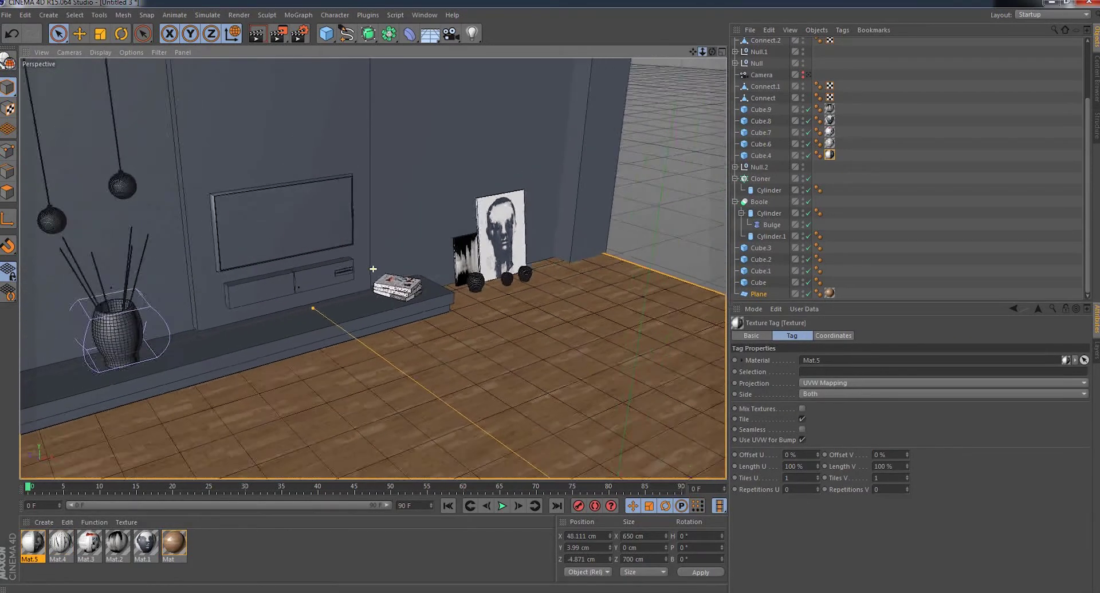
alt+drag(373, 268, 373, 268)
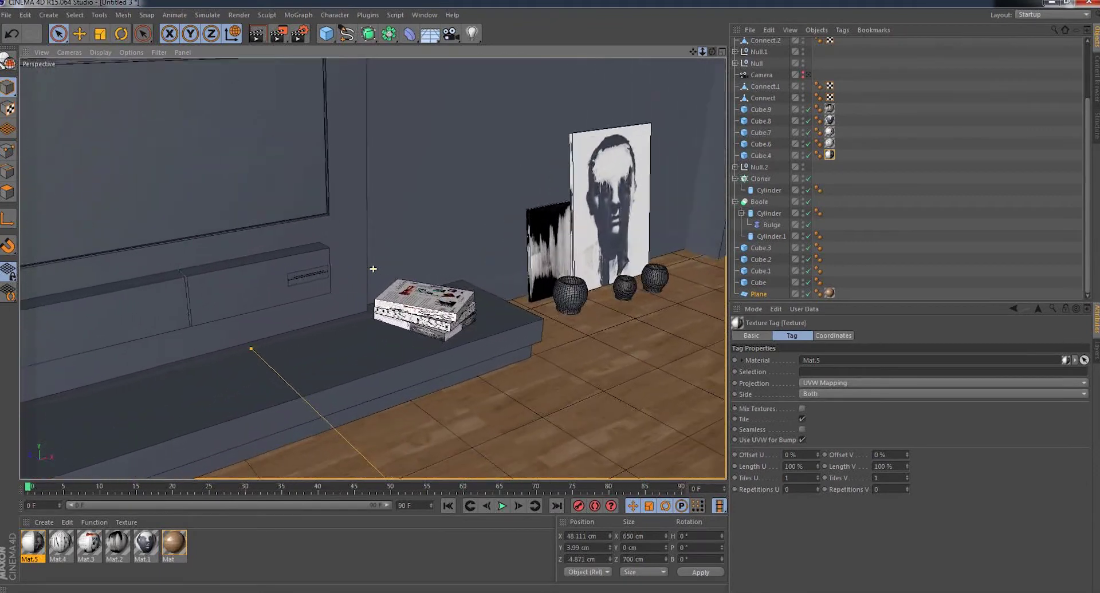
click(44, 522)
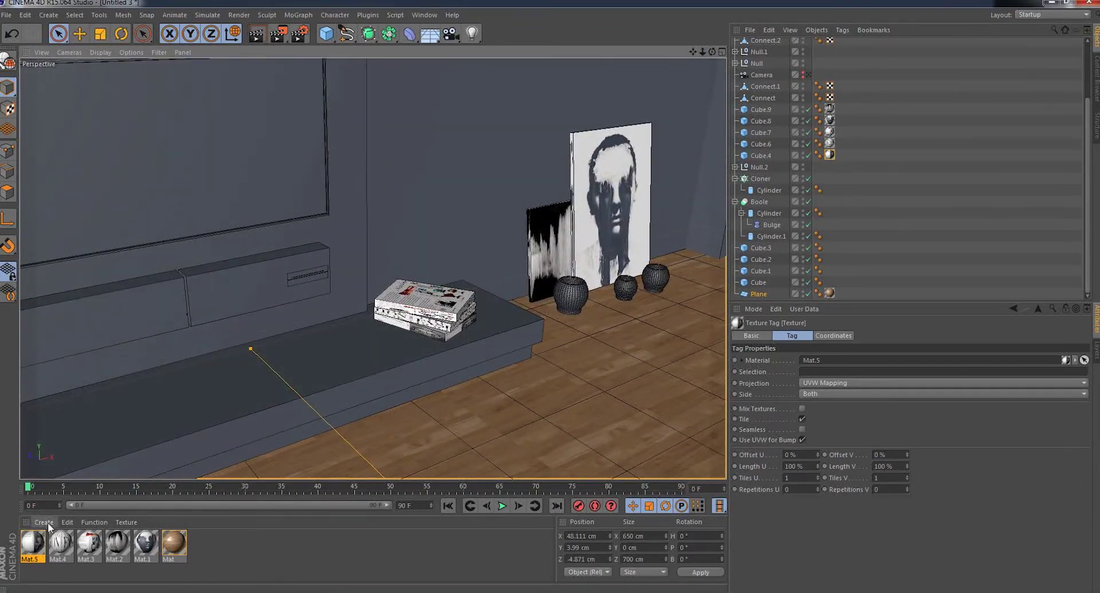
click(693, 51)
- Create Mat.6 with a dark grey colour of RGB 49/49/49
drag(693, 50, 692, 69)
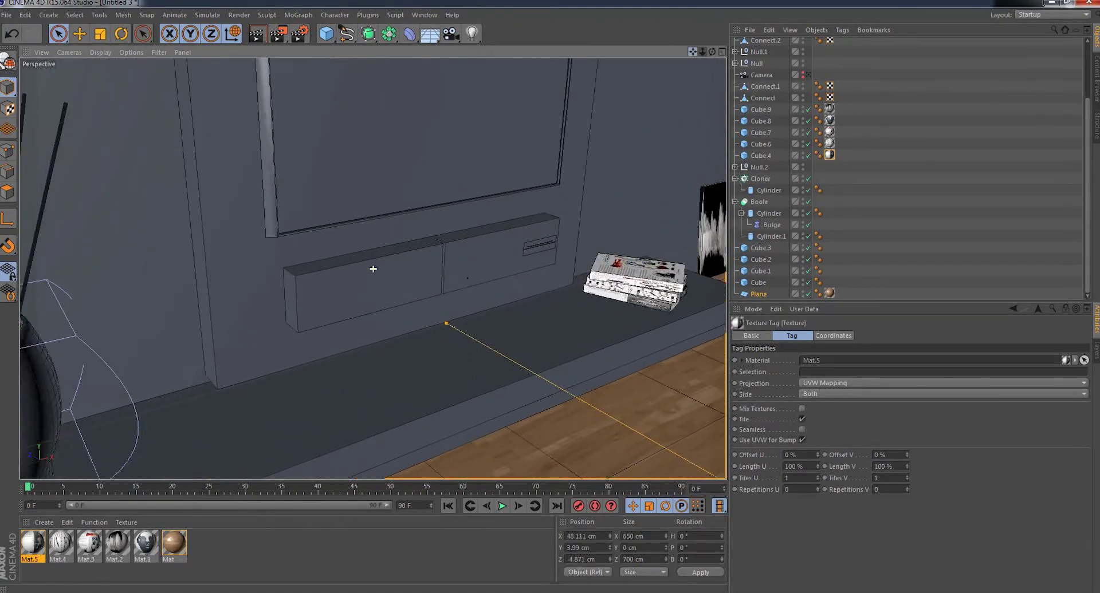
alt+drag(373, 268, 255, 383)
click(38, 522)
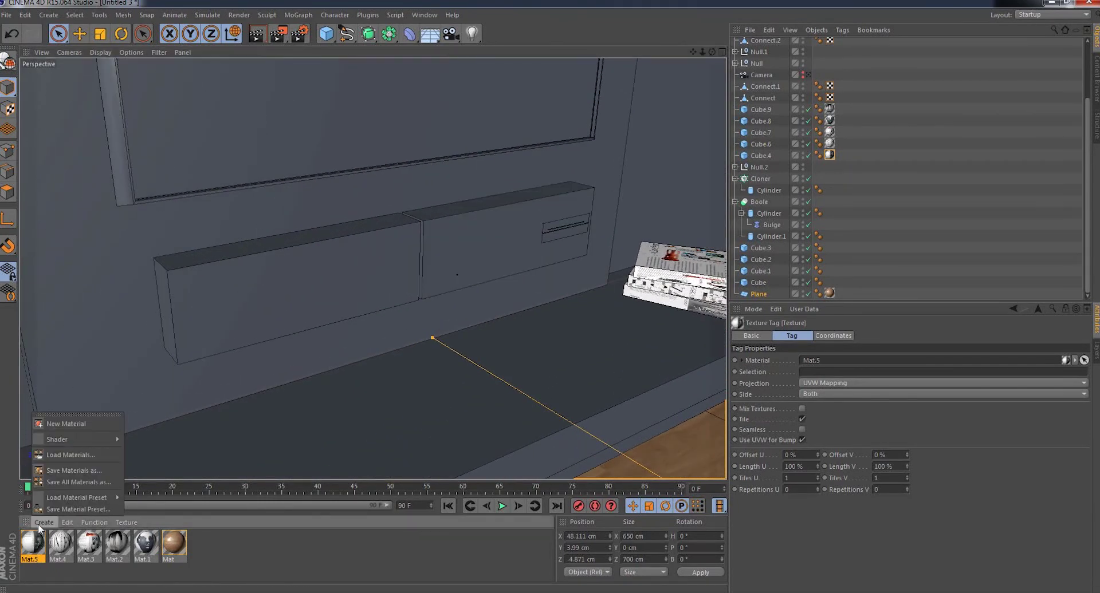
click(60, 425)
double_click(33, 543)
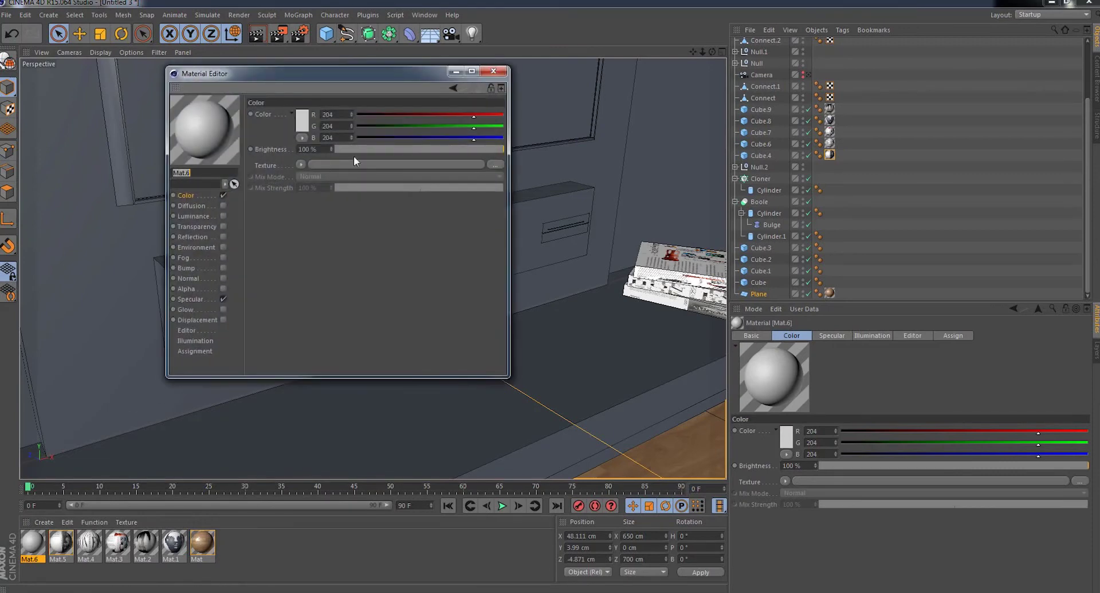
click(302, 121)
drag(276, 131, 240, 132)
click(284, 180)
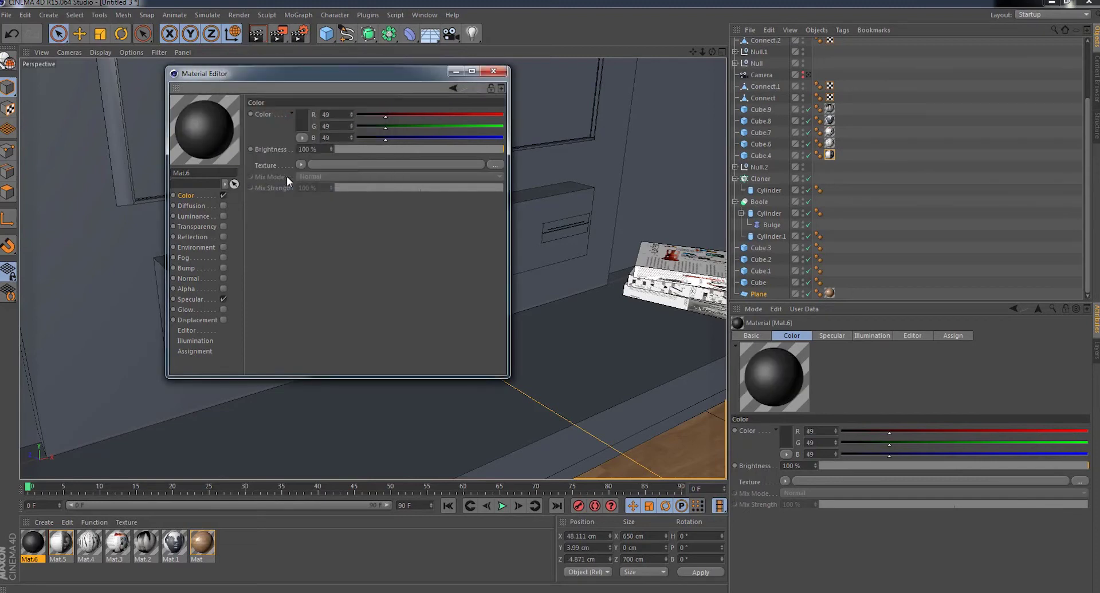
- Turn on Mat.6 reflection at 18% brightness and apply it to the left box under the TV
click(223, 237)
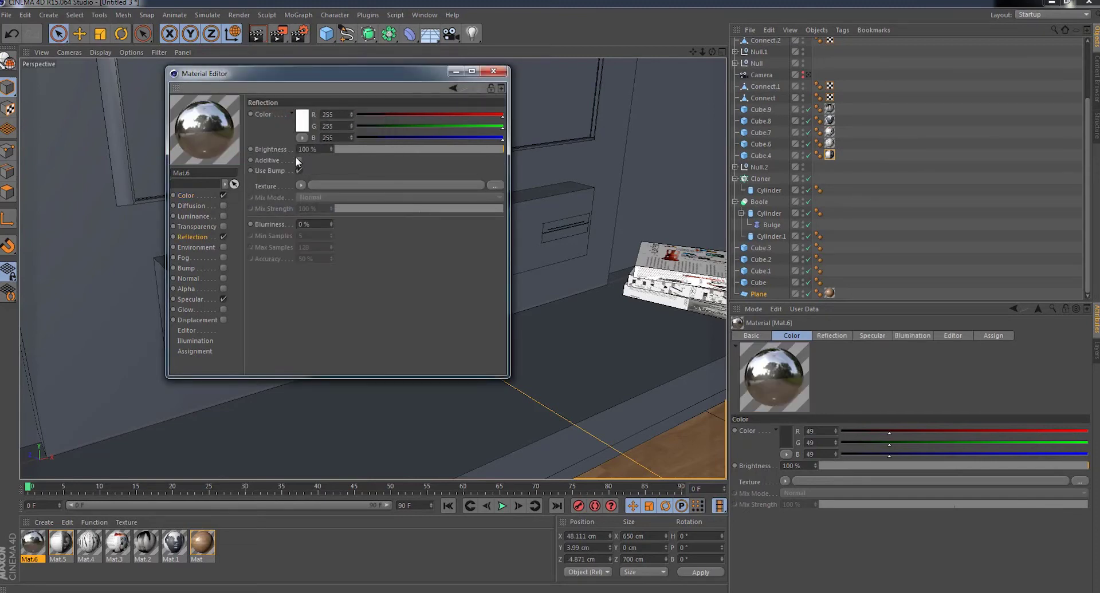
drag(353, 147, 365, 149)
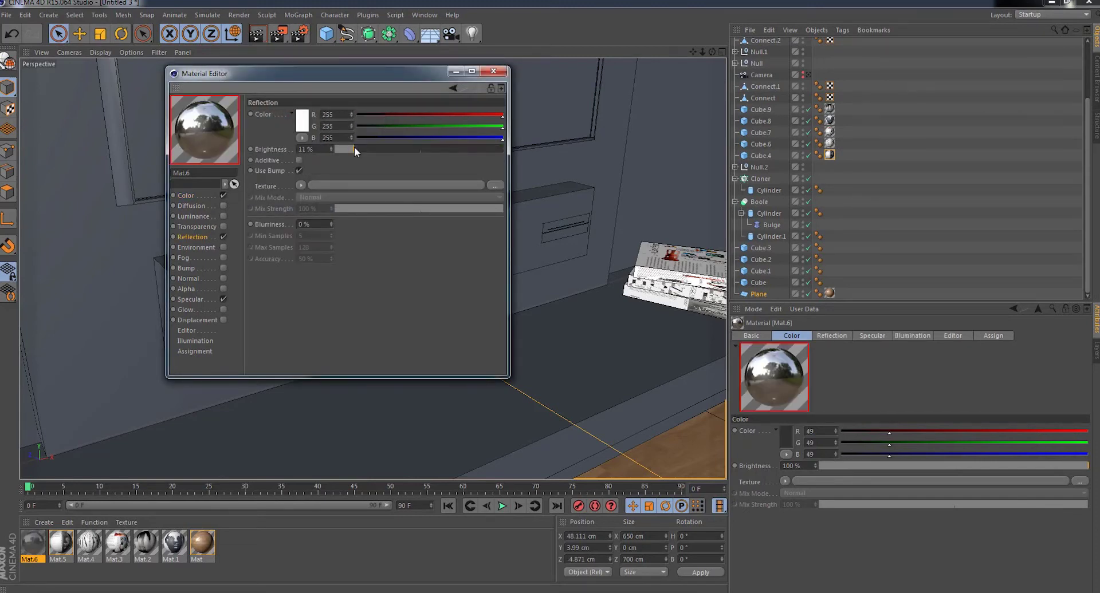
click(492, 71)
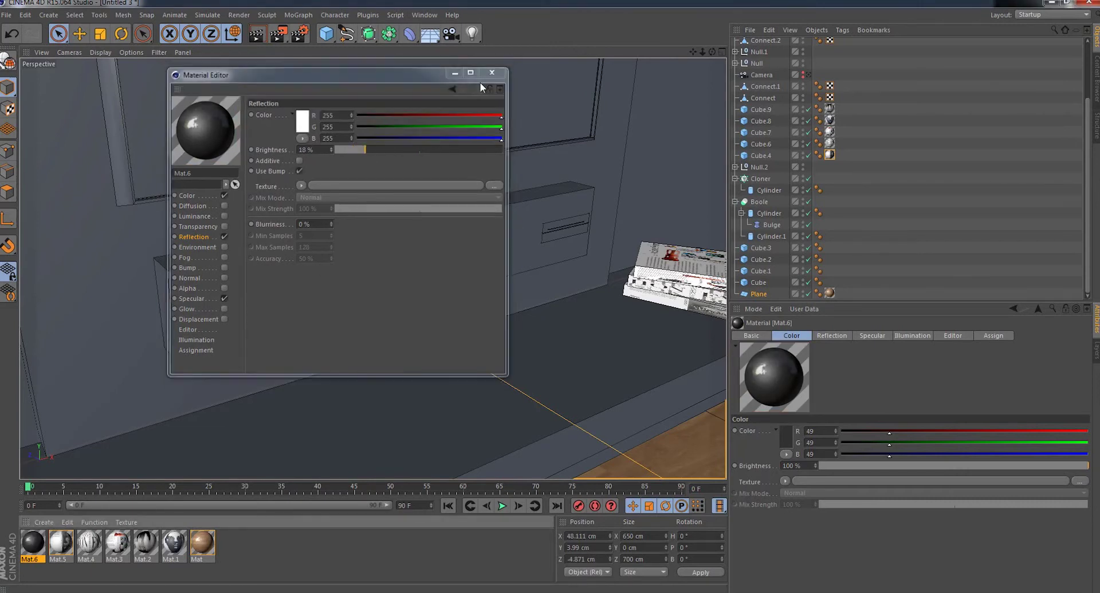
drag(55, 506, 201, 319)
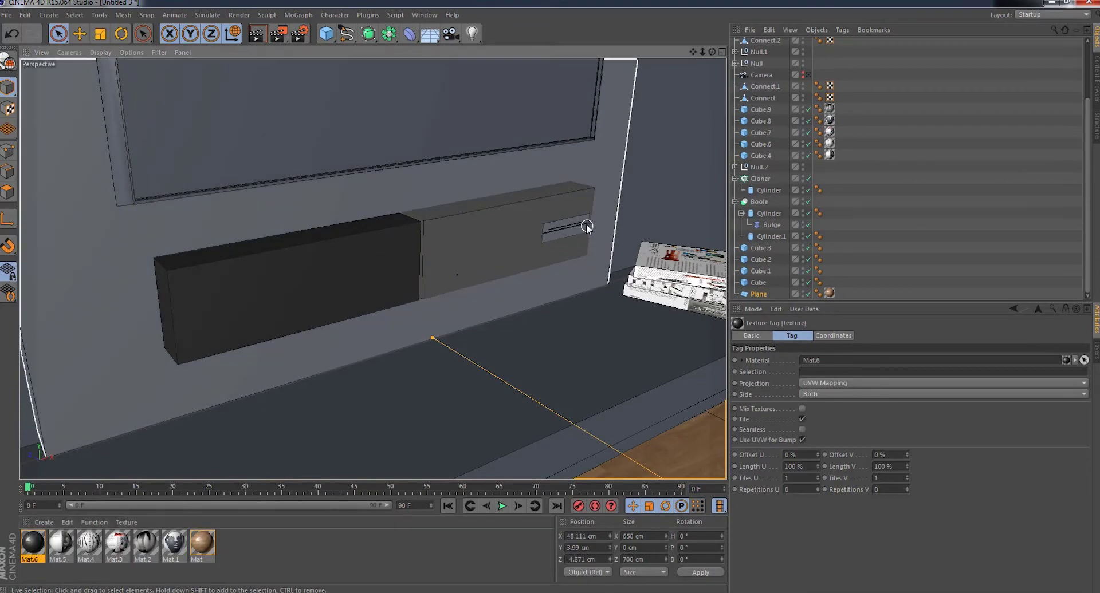
scroll(587, 226, up, 5)
scroll(586, 226, up, 5)
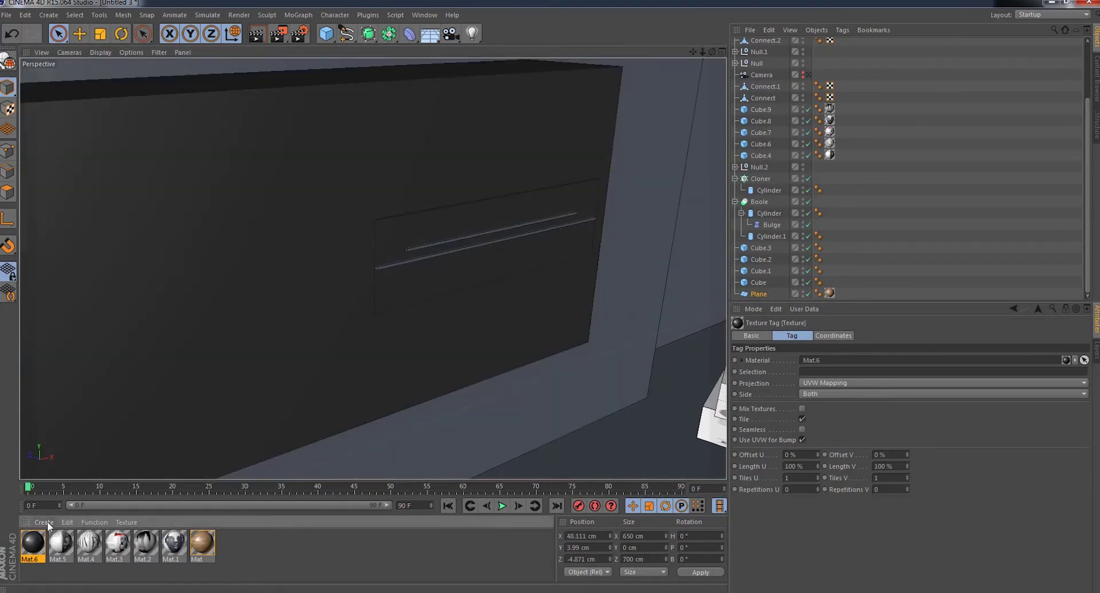
- Create Mat.7 as a self-illuminated material with colour off and a red luminance
click(45, 523)
click(57, 423)
double_click(36, 547)
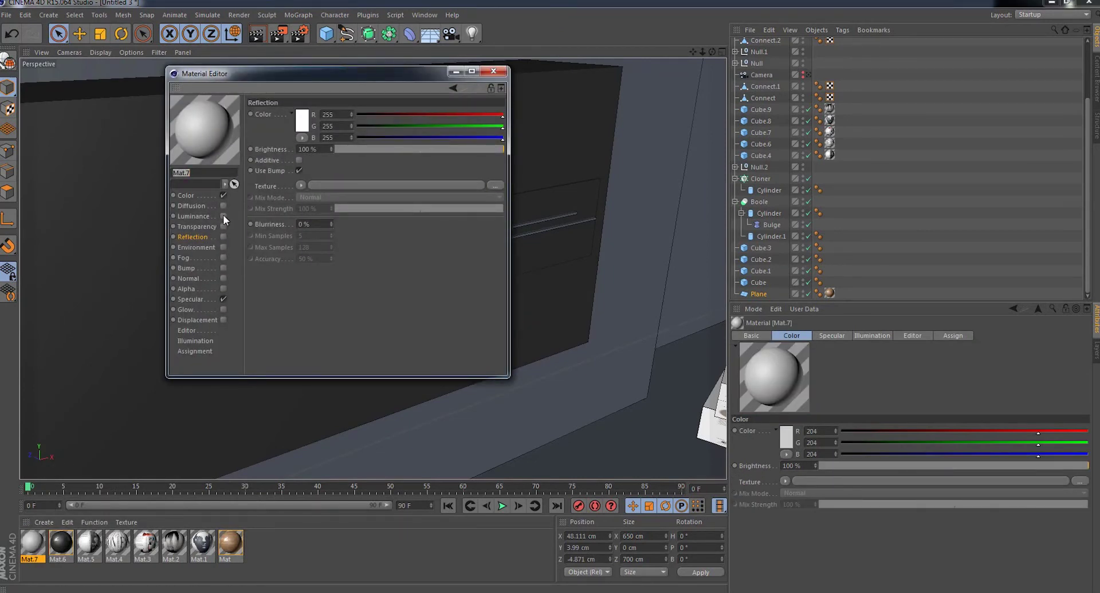
click(223, 216)
click(223, 196)
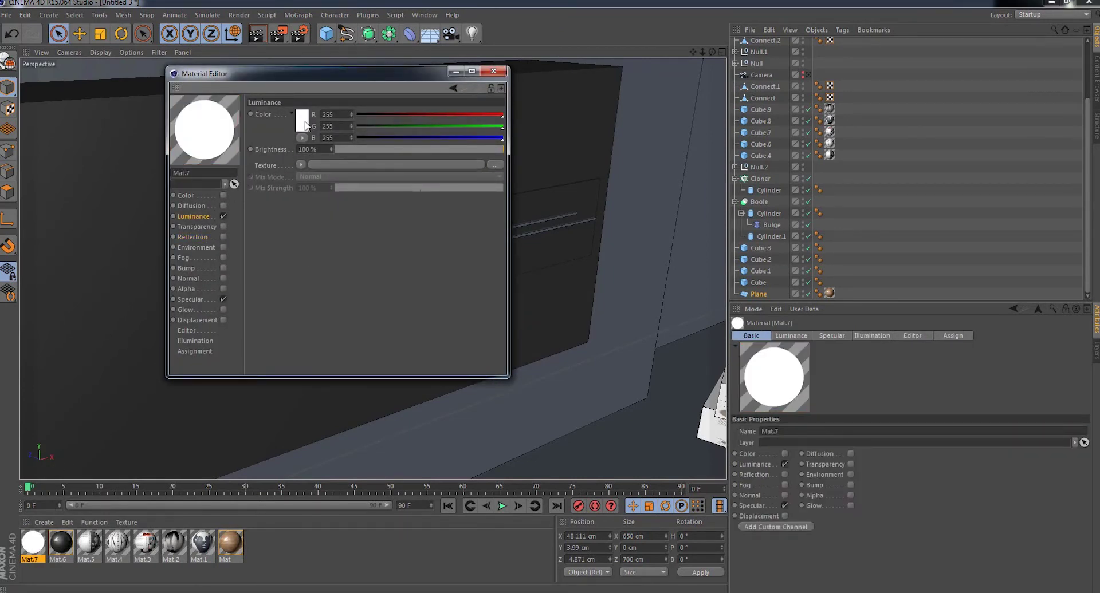
click(493, 71)
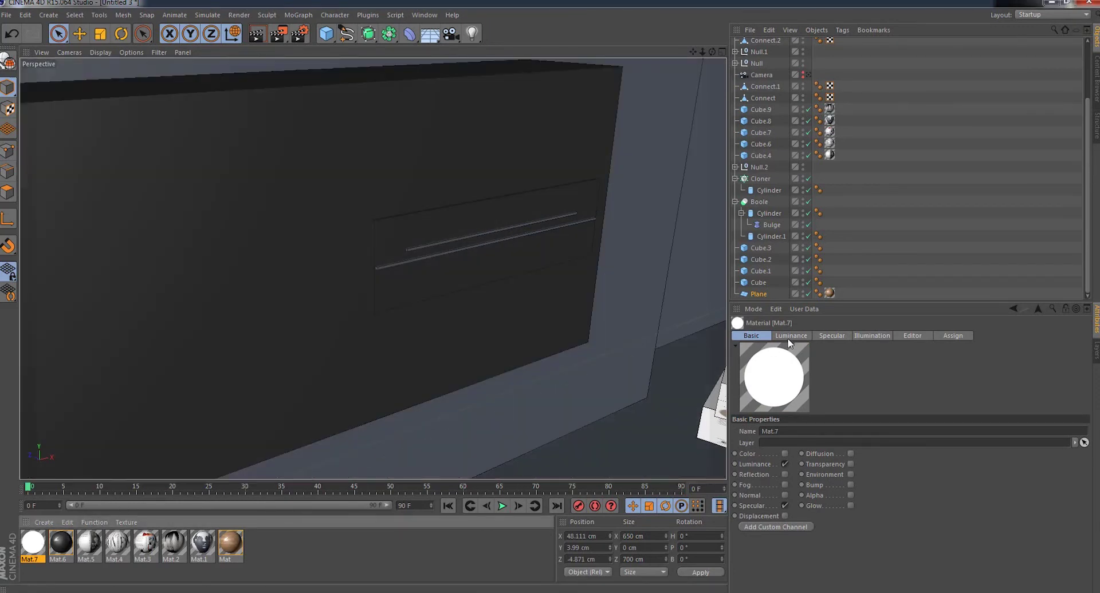
click(790, 336)
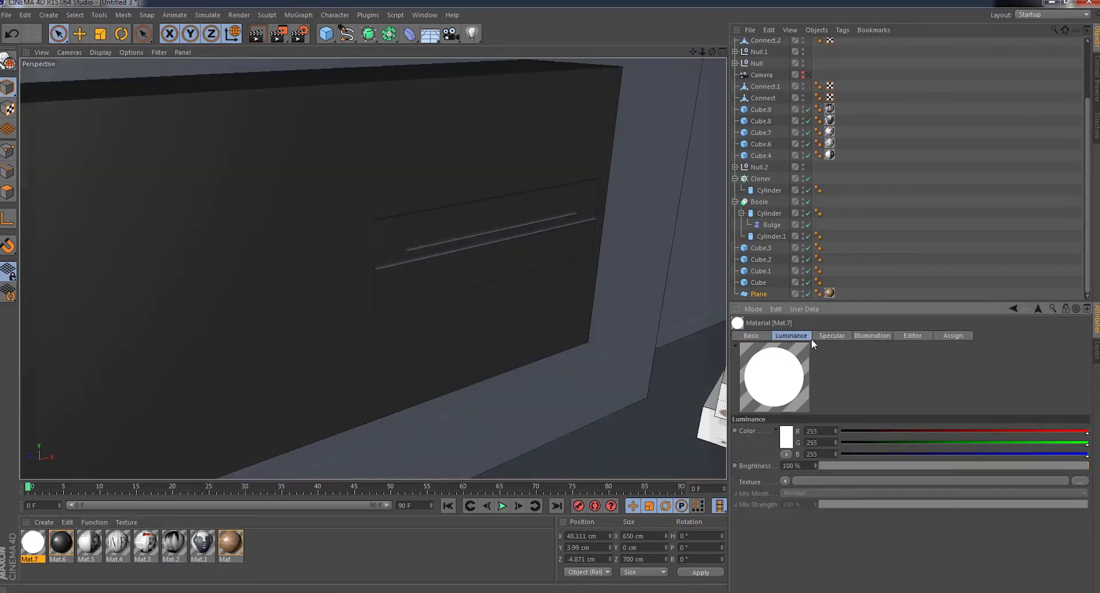
click(785, 444)
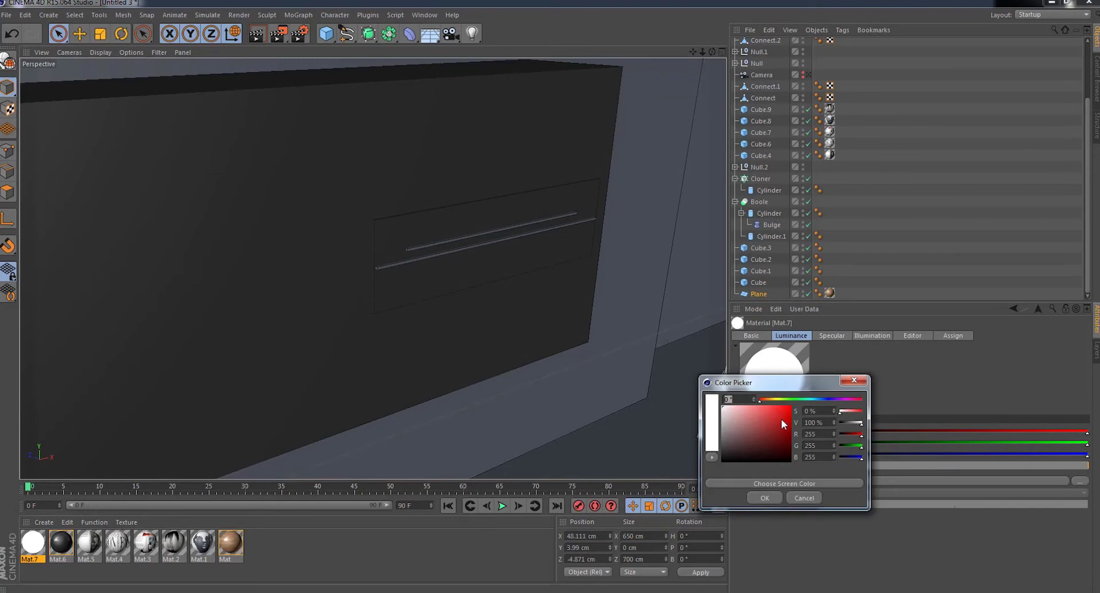
drag(781, 420, 791, 421)
click(765, 498)
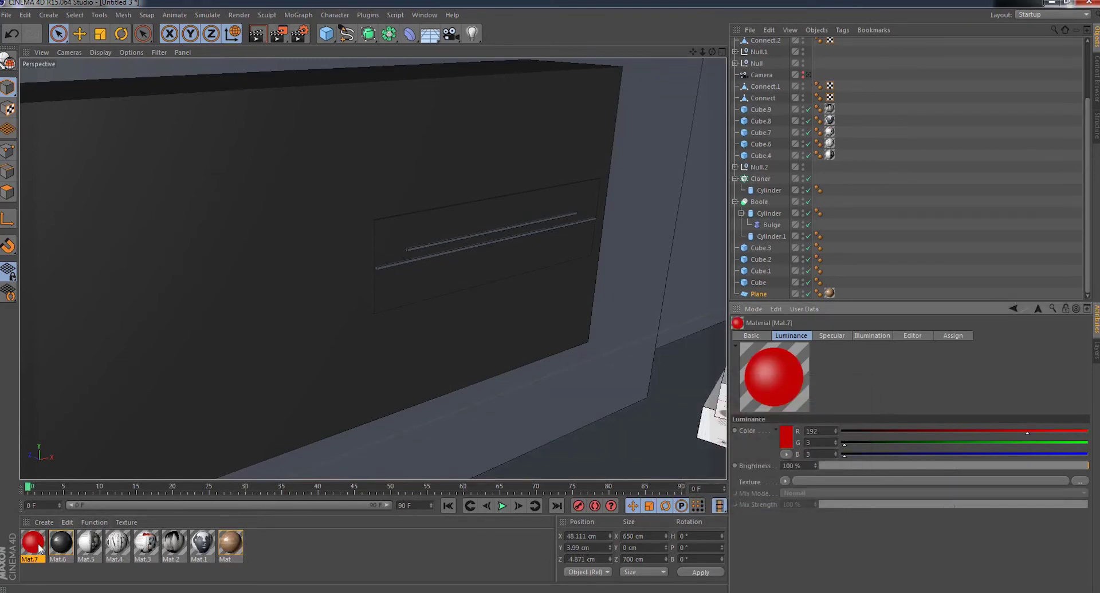
- Apply red Mat.7 to the lower slot line and the upper handle bar of the TV cabinet
drag(39, 548, 441, 253)
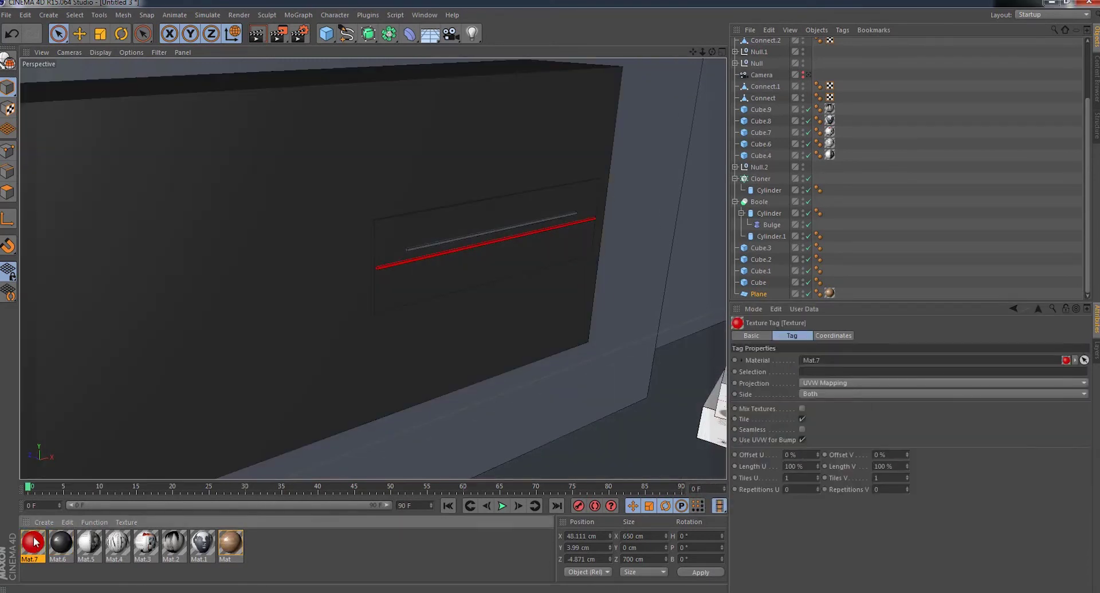
drag(38, 544, 432, 253)
scroll(373, 268, down, 3)
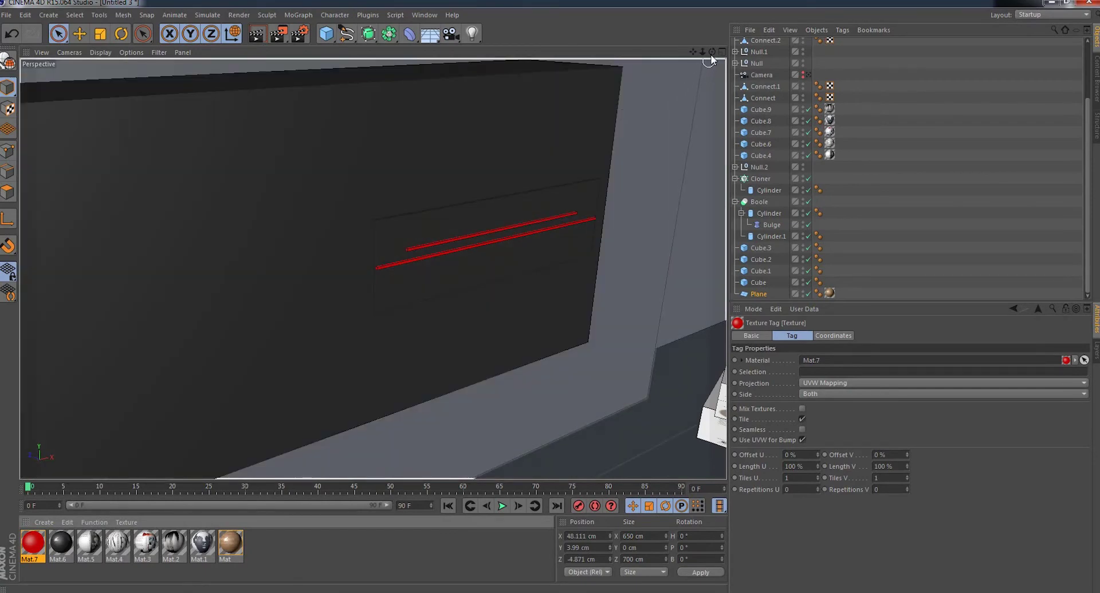
scroll(373, 269, down, 3)
scroll(373, 268, up, 1)
scroll(373, 268, down, 1)
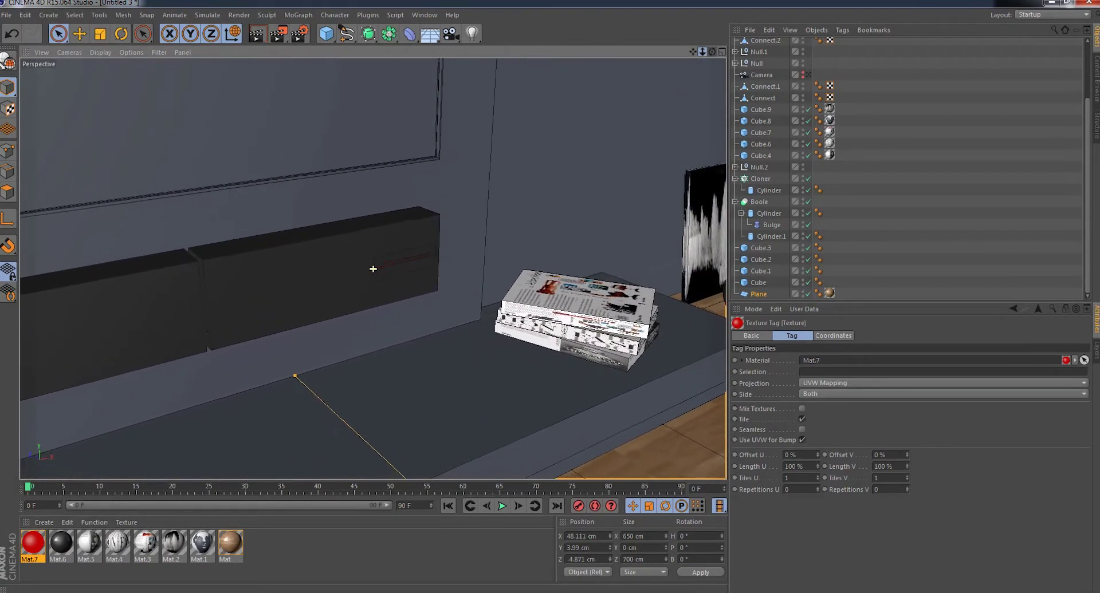
scroll(373, 268, up, 2)
scroll(373, 269, up, 1)
scroll(373, 269, up, 1)
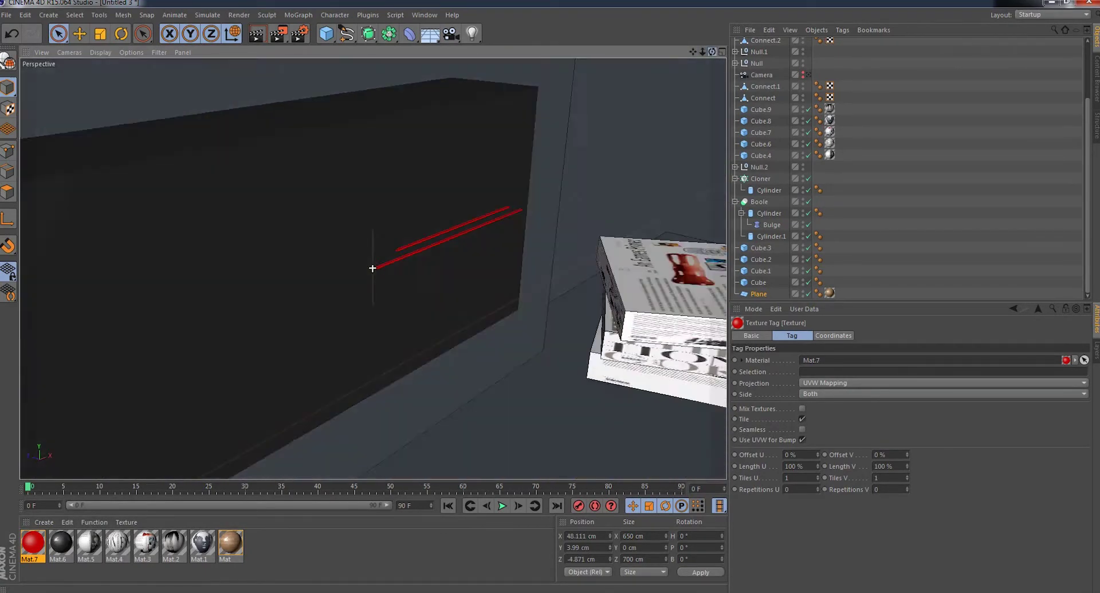
scroll(373, 268, up, 2)
scroll(373, 268, up, 2)
scroll(373, 269, down, 2)
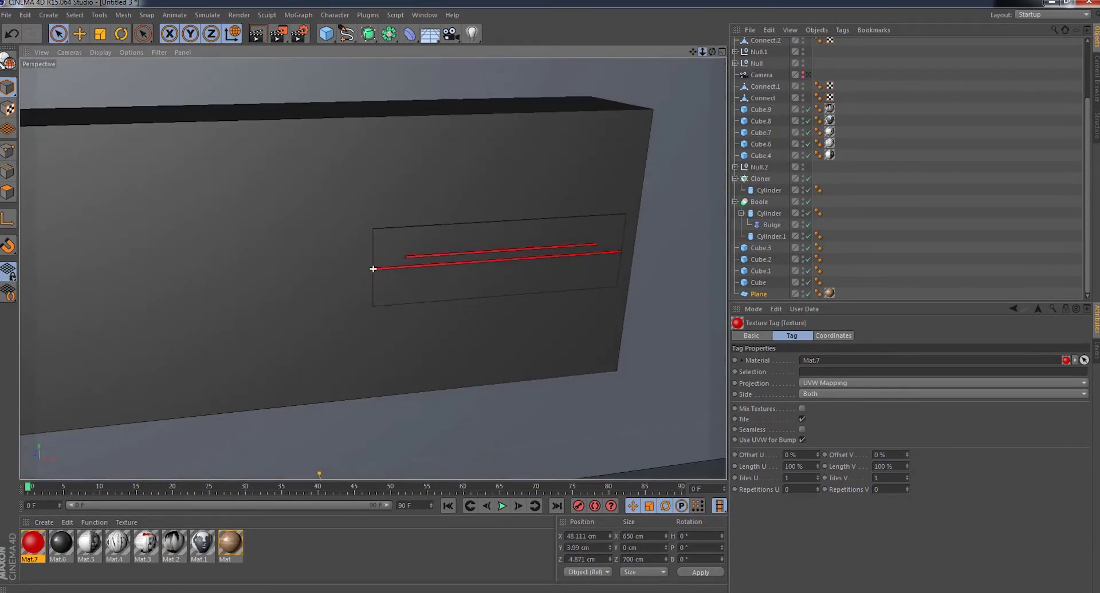
scroll(373, 268, down, 3)
scroll(373, 269, down, 2)
scroll(238, 384, down, 2)
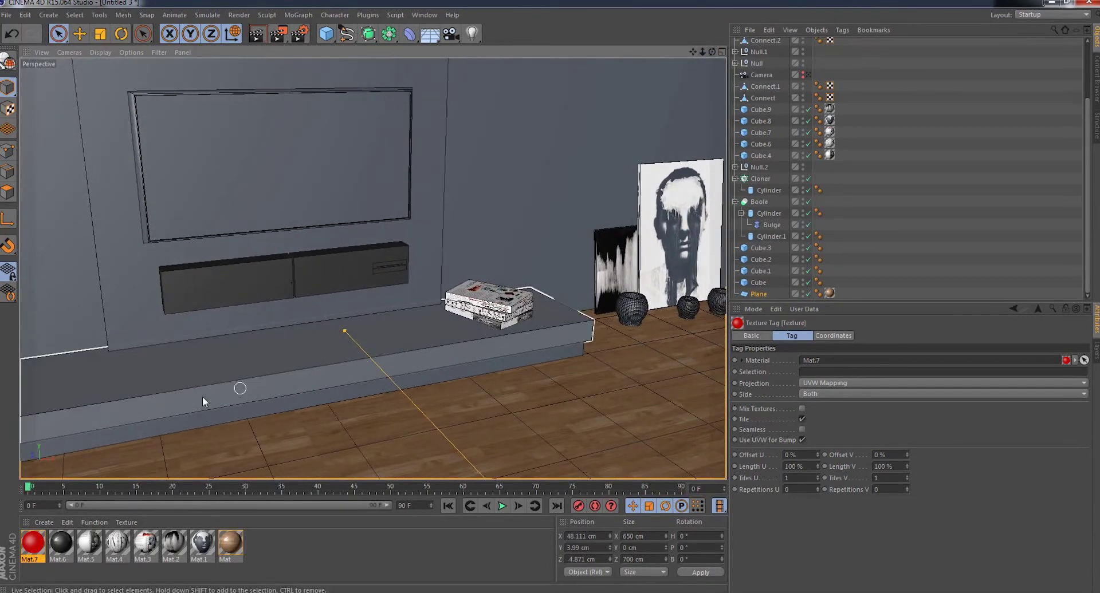
- Create a new material Mat.8 with a near-black colour of 23/22/22
click(43, 522)
click(61, 427)
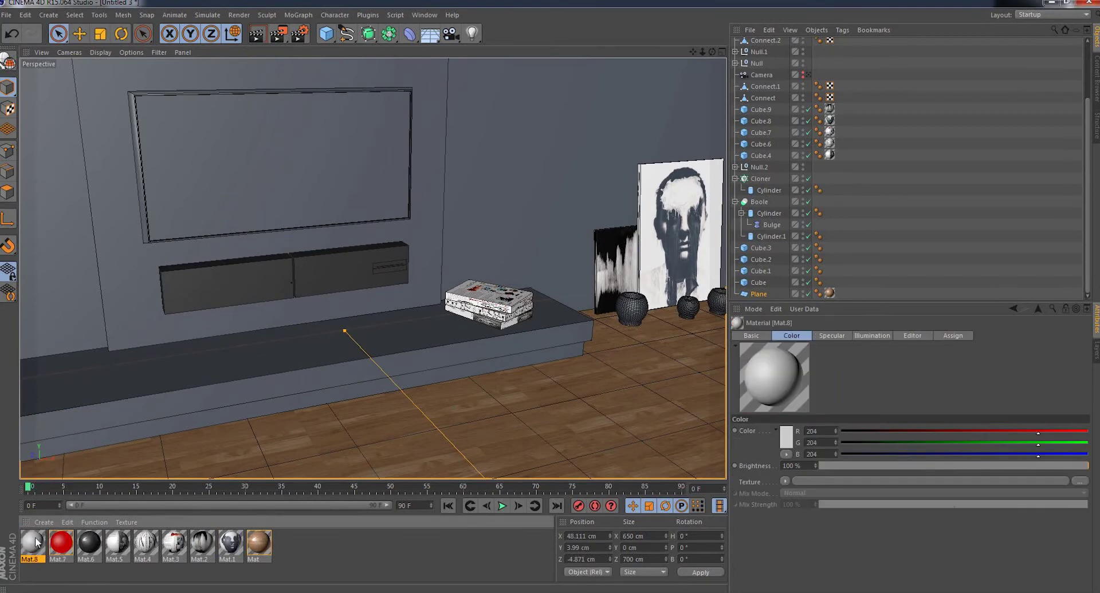
double_click(33, 542)
click(203, 195)
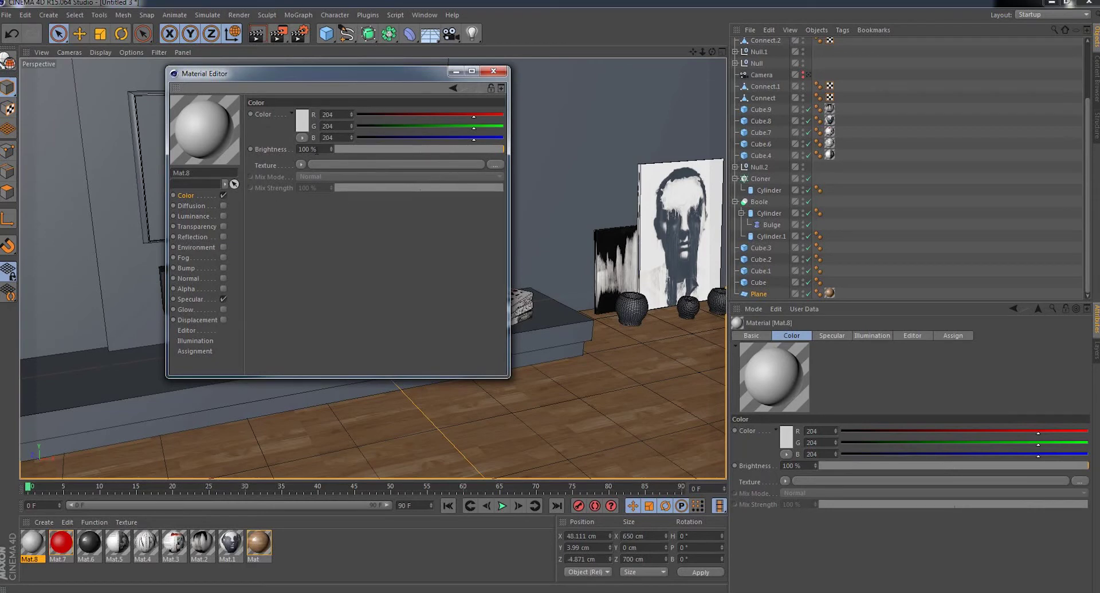
click(302, 120)
click(256, 140)
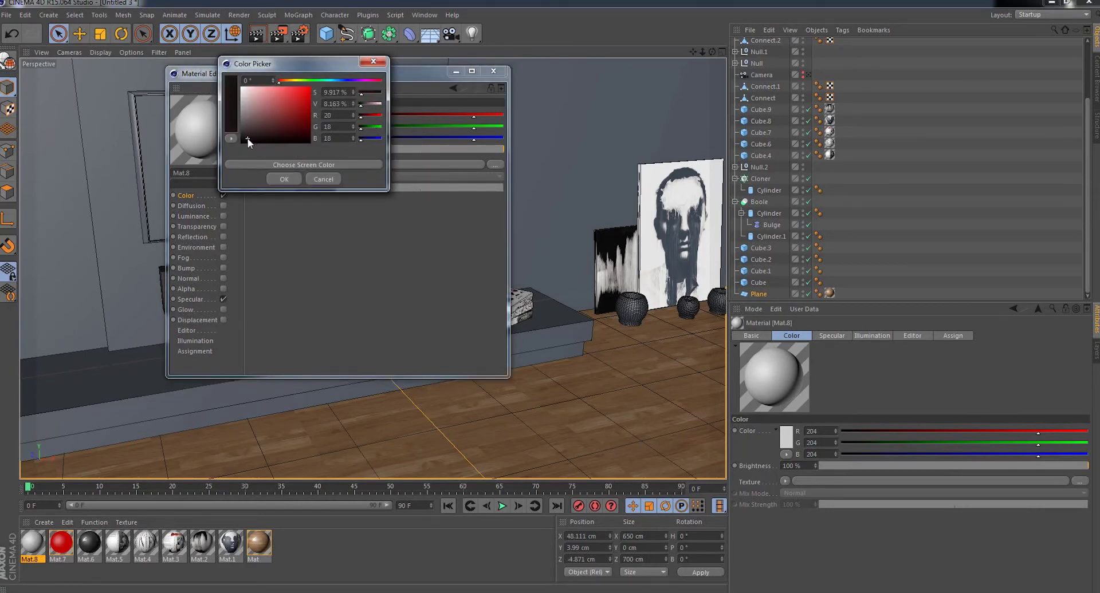
drag(248, 139, 243, 137)
click(283, 178)
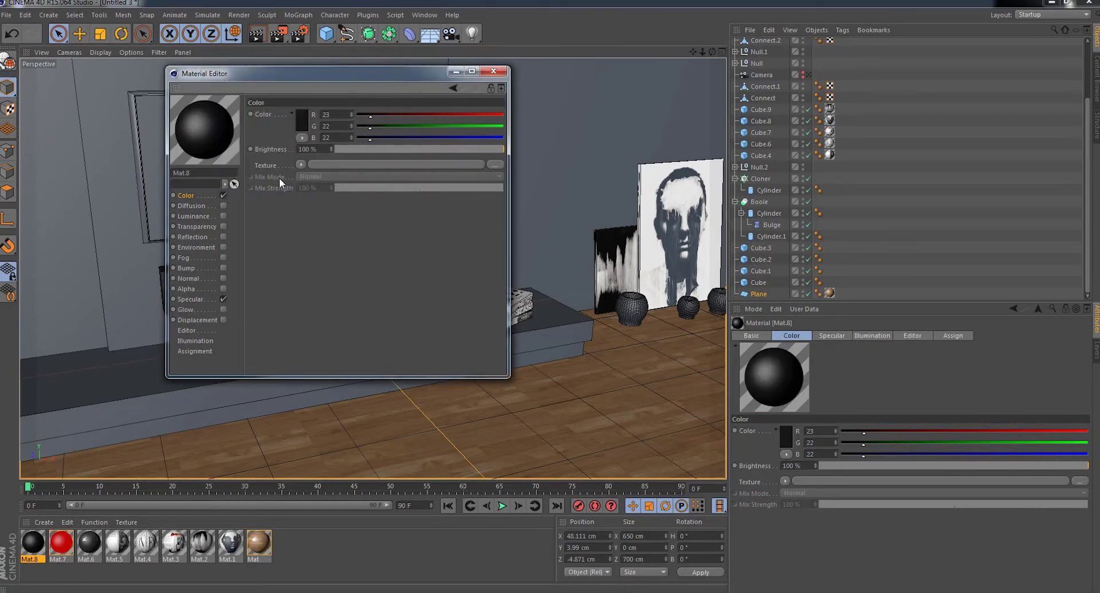
- Enable Bump on Mat.8 using wood (3).jpg from the 1 wood folder
click(224, 268)
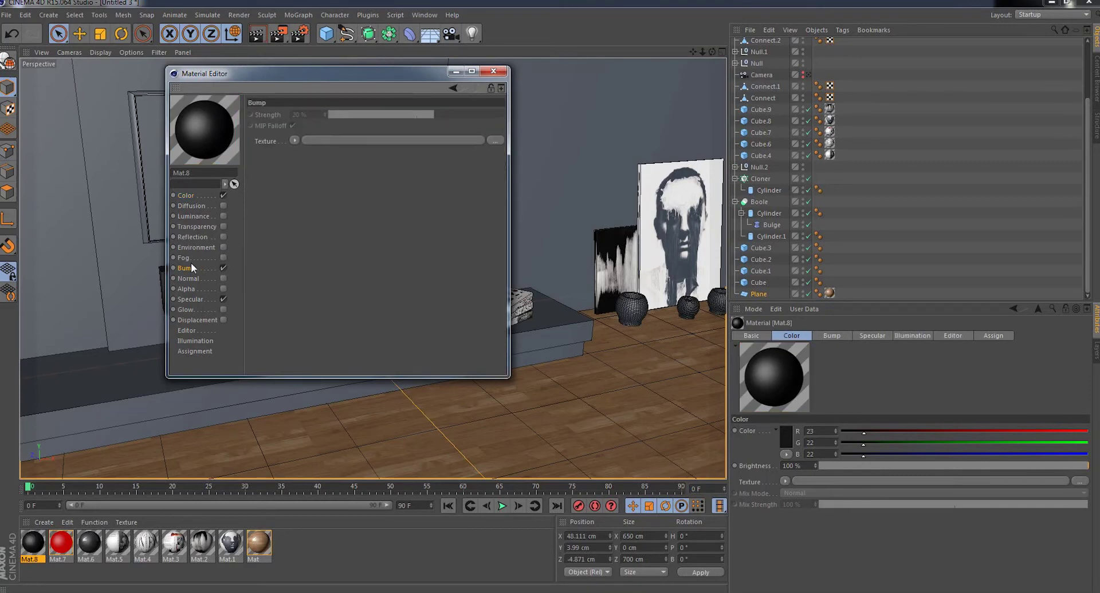
click(493, 142)
click(251, 109)
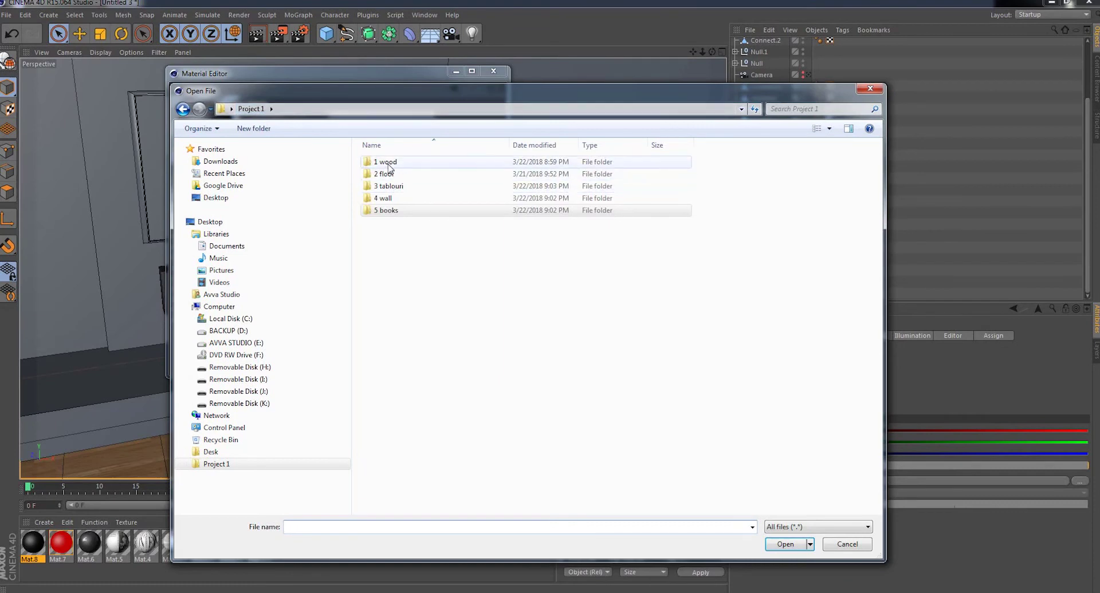
double_click(387, 163)
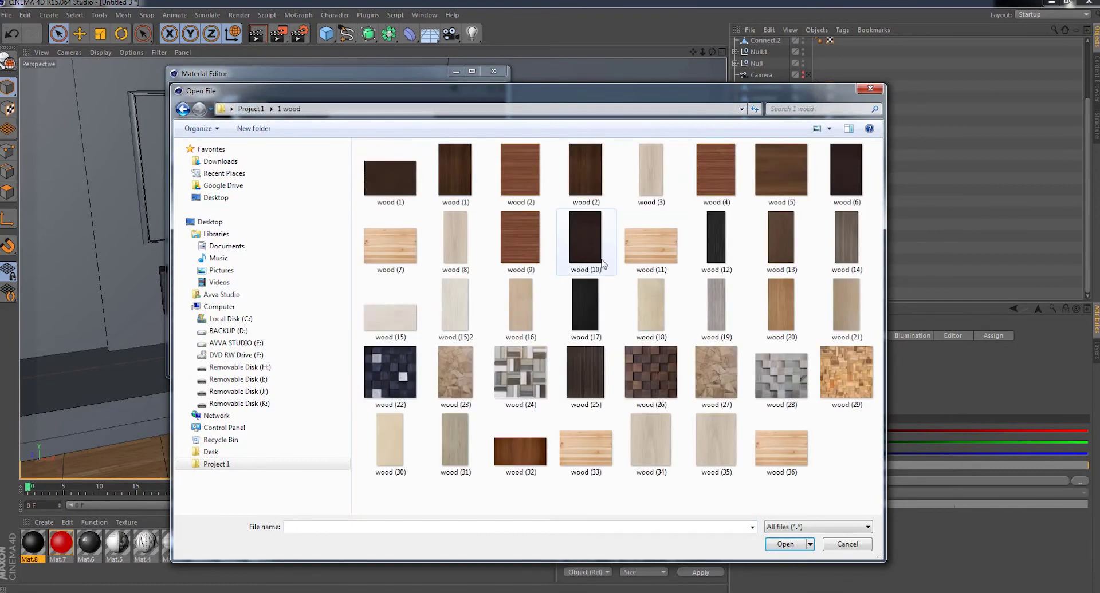
double_click(652, 183)
click(556, 342)
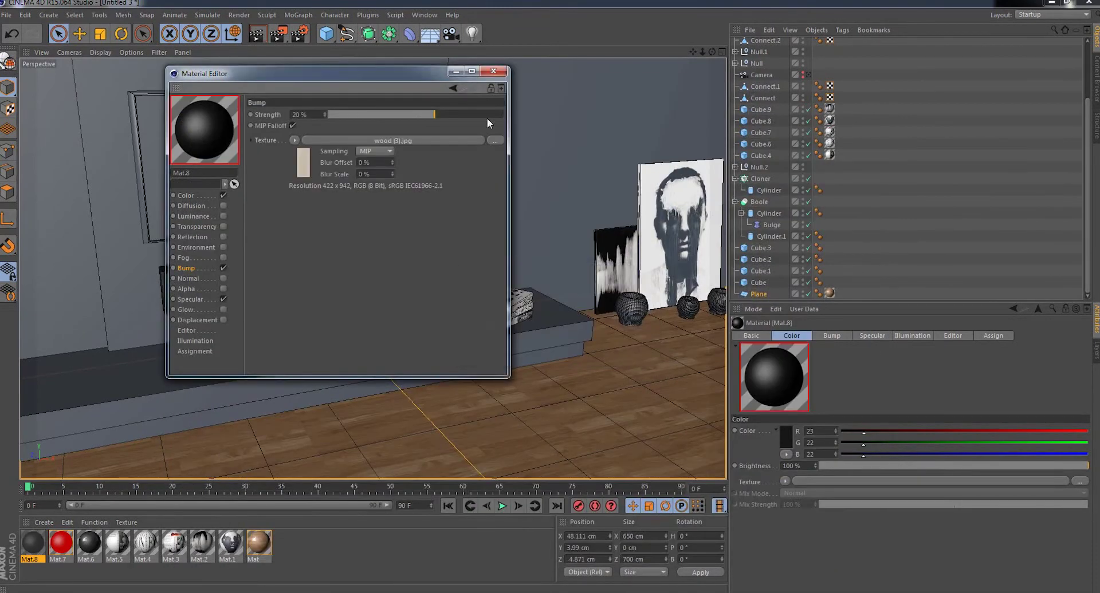
click(494, 71)
- Apply Mat.8 to Cube.1 and Cube.2 of the bench and tile it U 5, V 3
drag(36, 542, 143, 392)
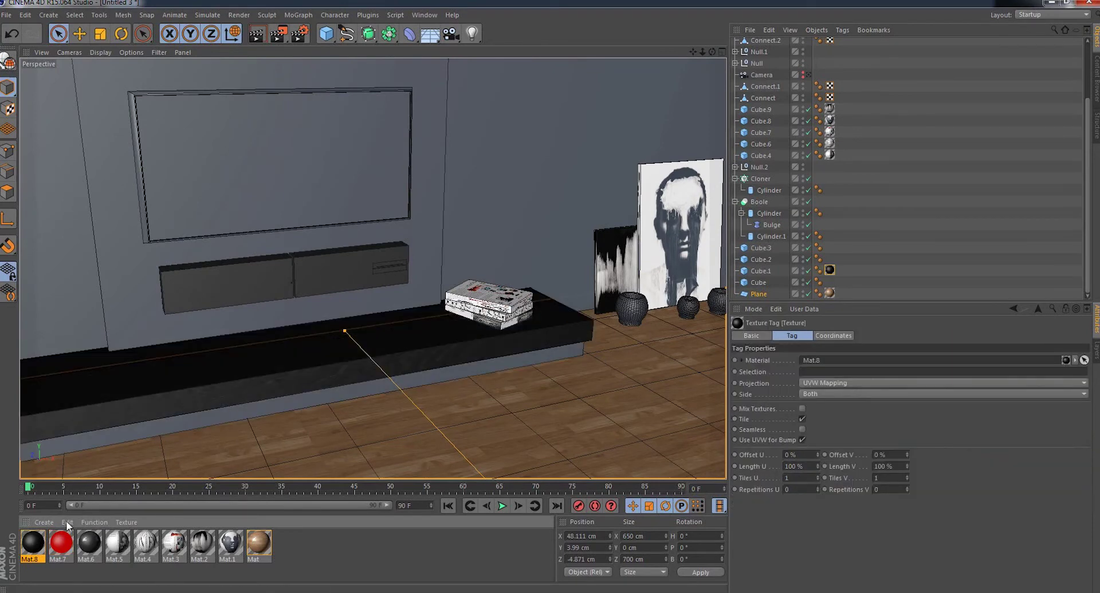
drag(35, 542, 172, 427)
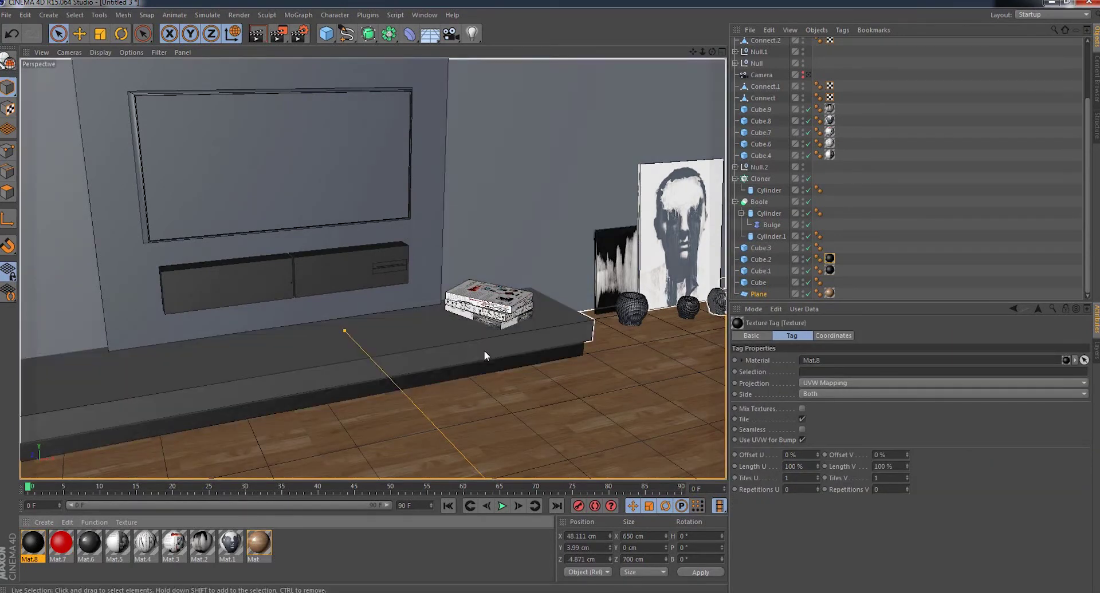
click(432, 344)
click(830, 271)
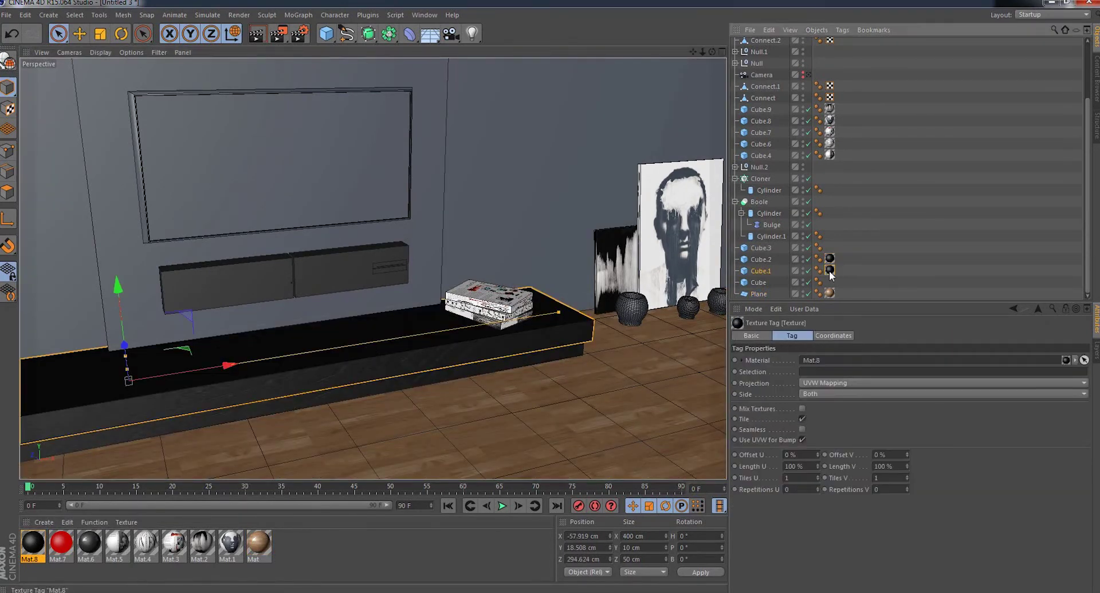
ctrl+click(829, 259)
click(793, 478)
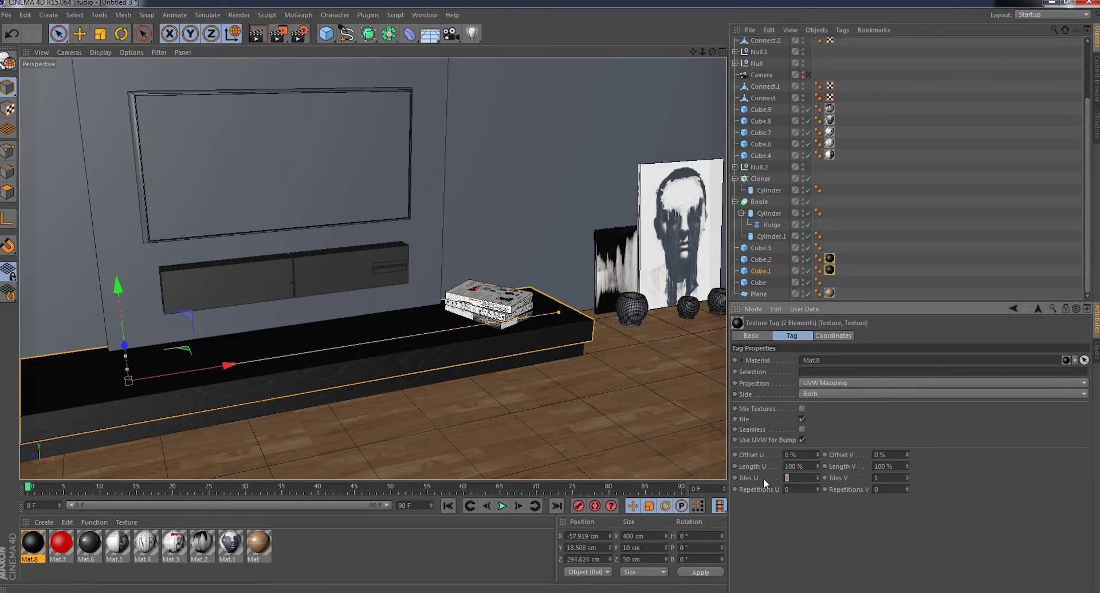
text(5)
key(Return)
click(876, 478)
text(3)
key(Return)
alt+drag(693, 314, 373, 268)
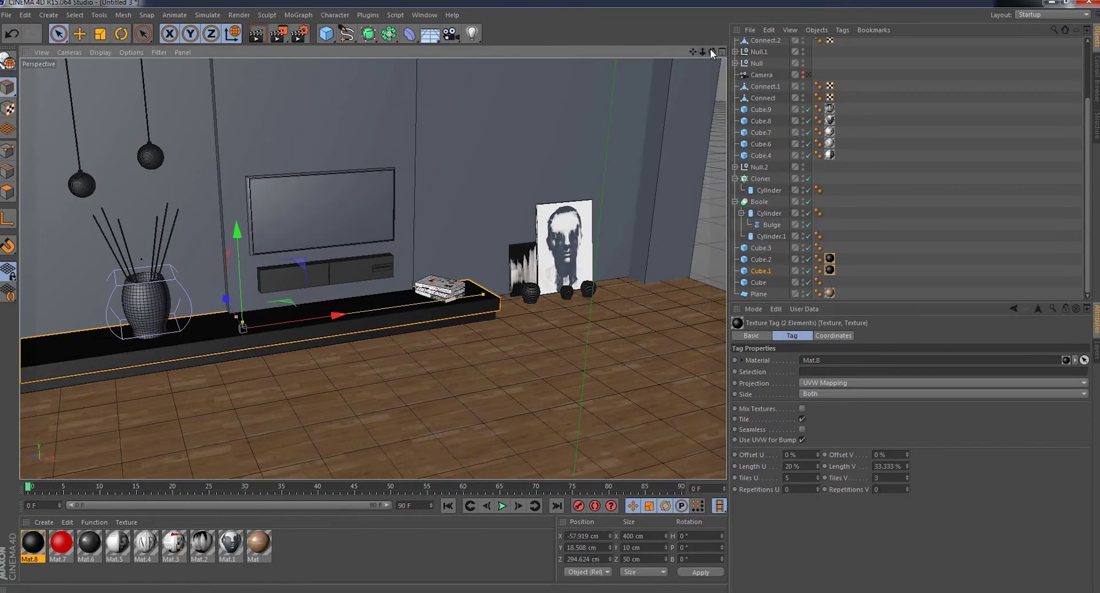
alt+drag(373, 268, 434, 382)
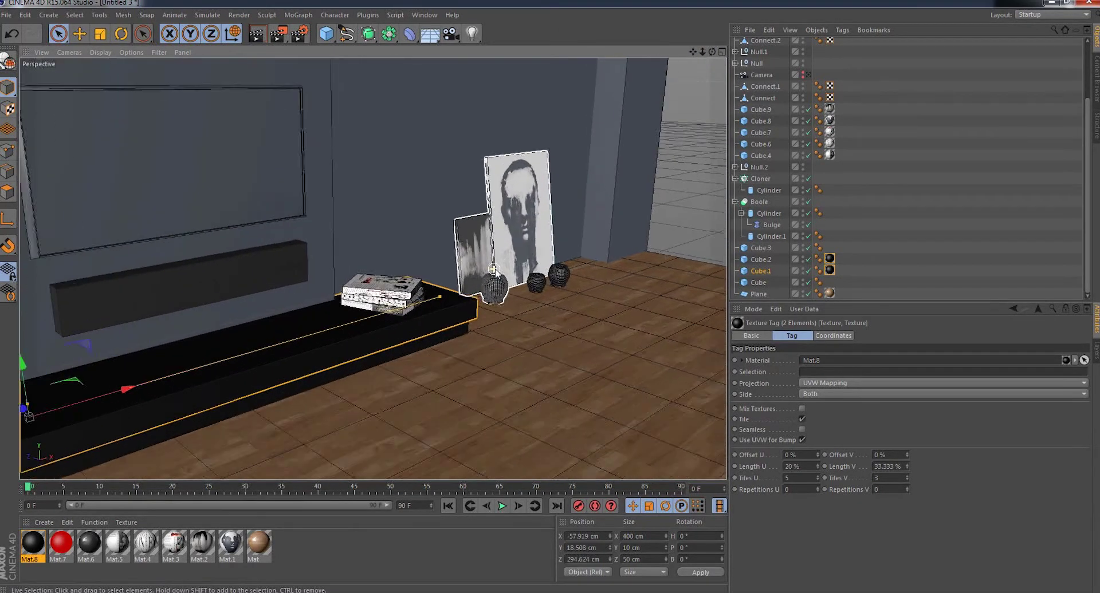
- Create Mat.9 with Color off and Reflection and Transparency enabled
click(44, 522)
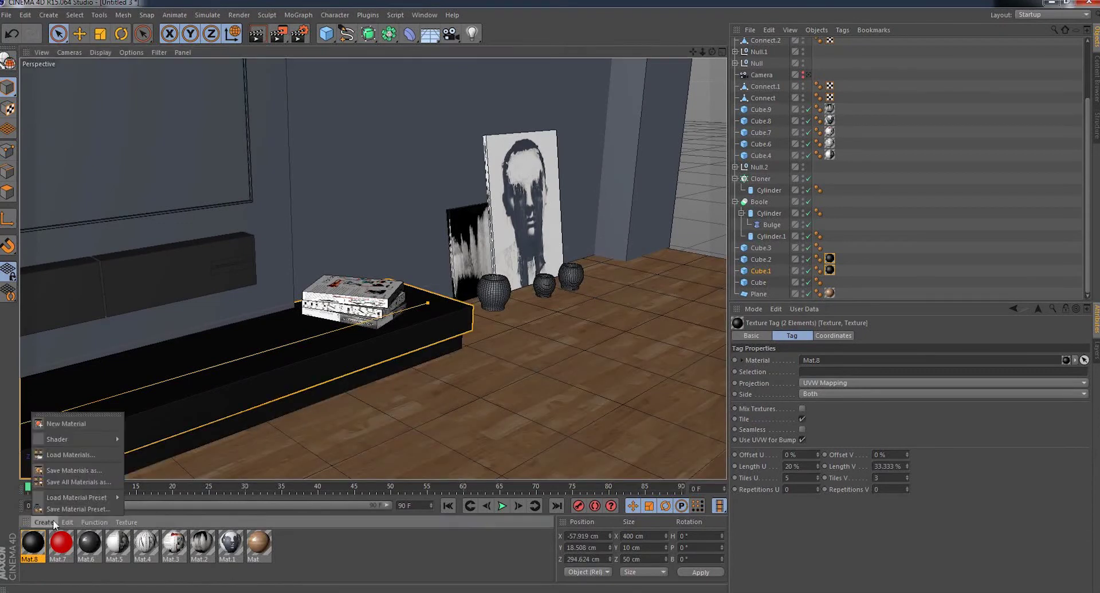
click(68, 428)
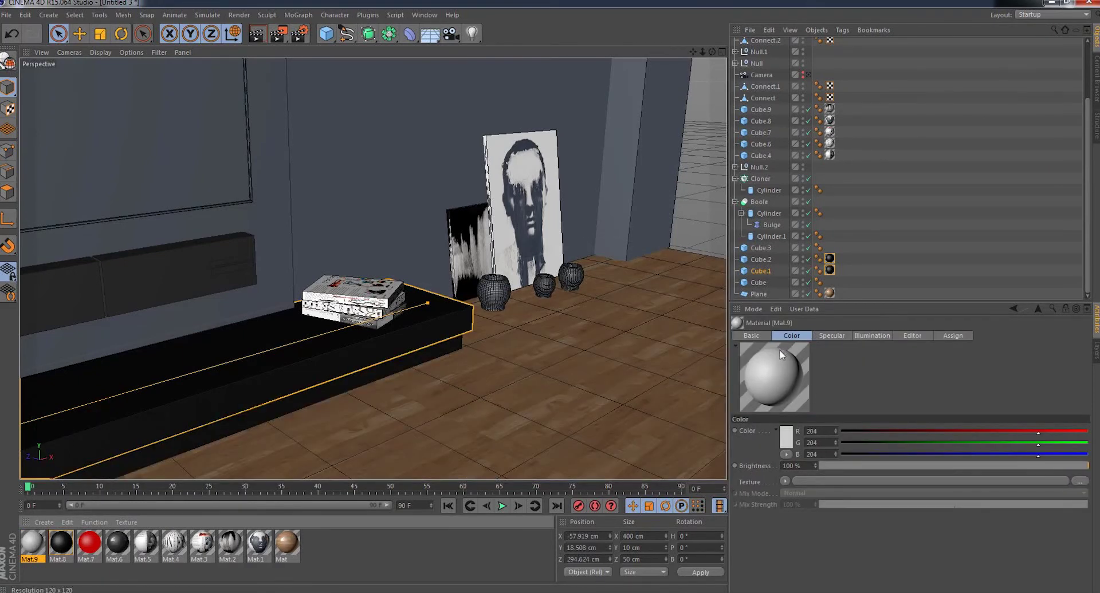
click(751, 335)
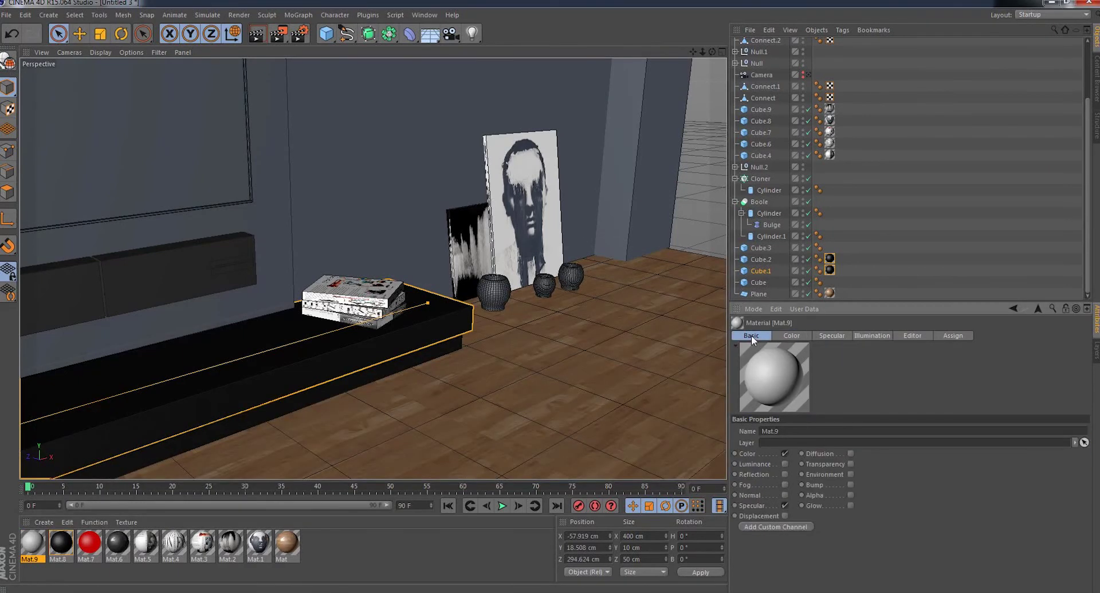
click(785, 475)
click(785, 454)
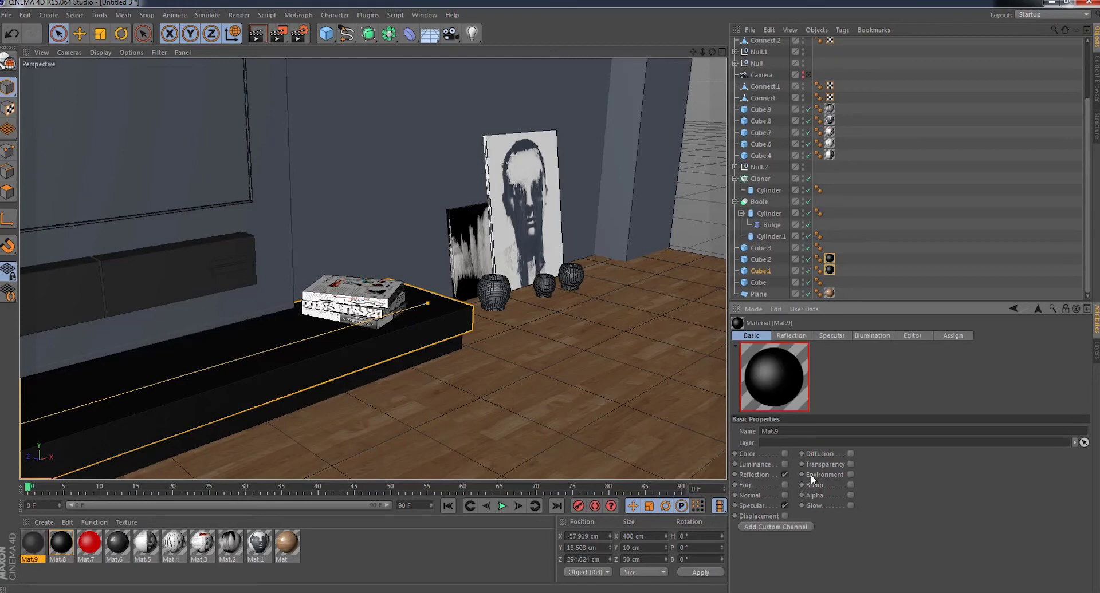
click(850, 464)
- Set Mat.9's transparency colour to orange, R218 G84 B12
click(800, 335)
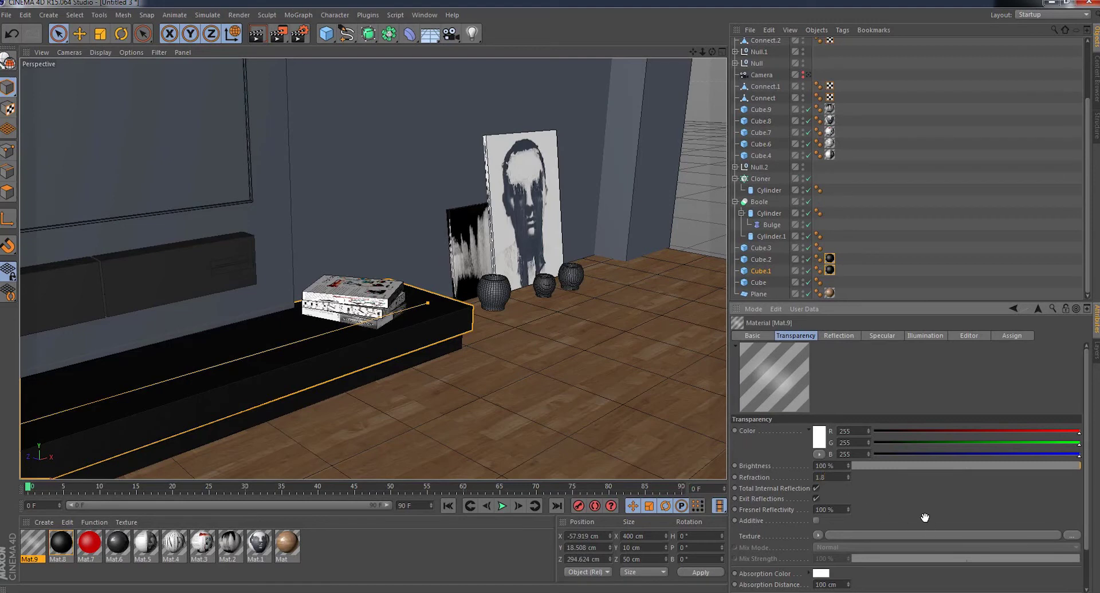
click(819, 441)
click(799, 395)
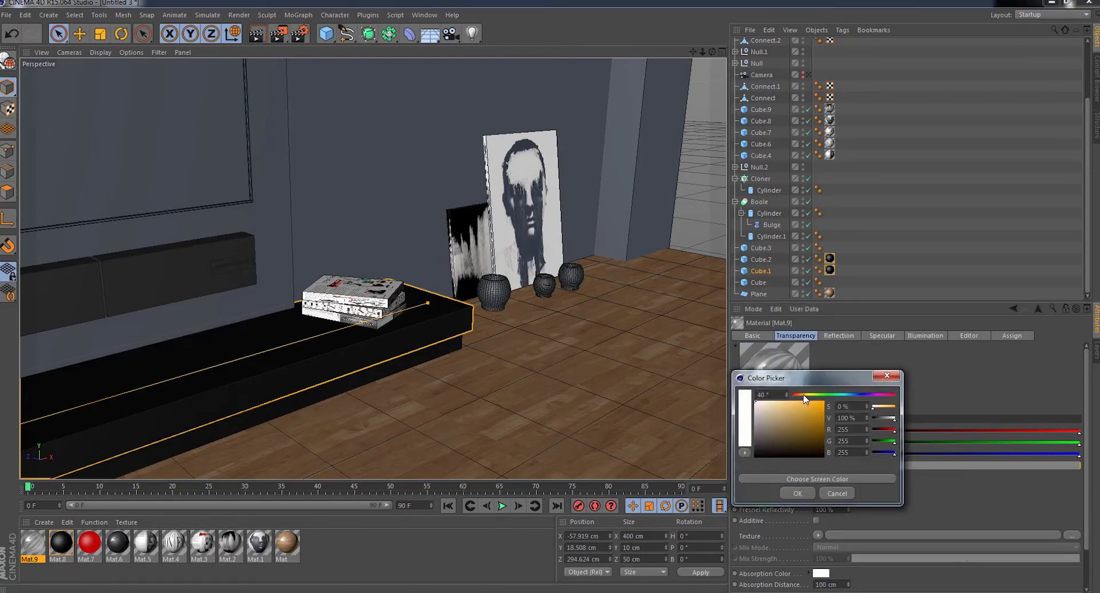
click(809, 406)
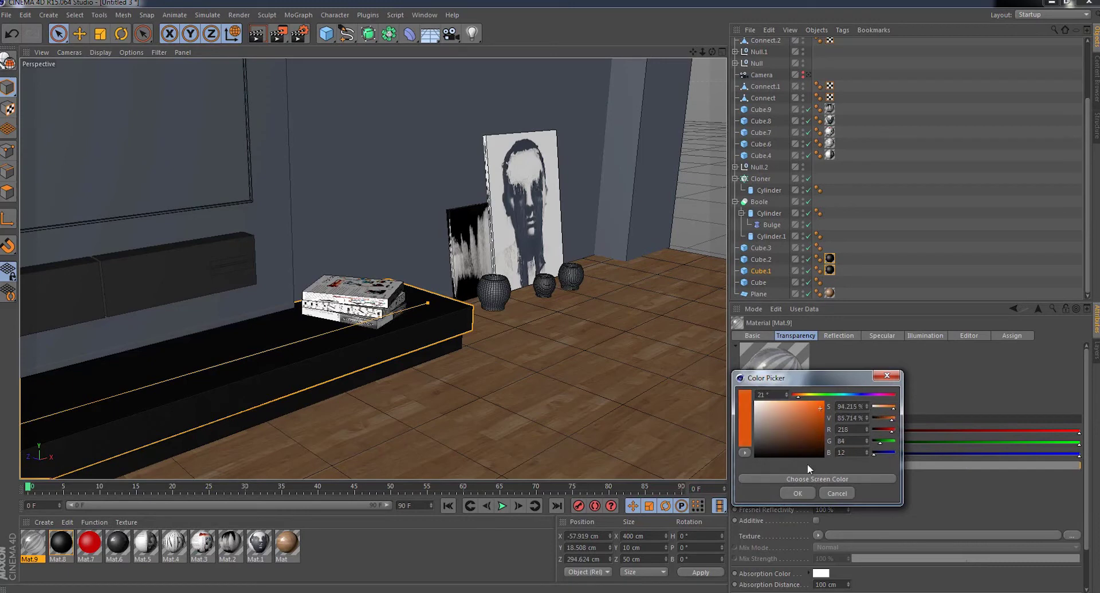
click(799, 496)
- Apply Mat.9 to the front vase, Connect
scroll(510, 243, up, 5)
scroll(510, 243, up, 3)
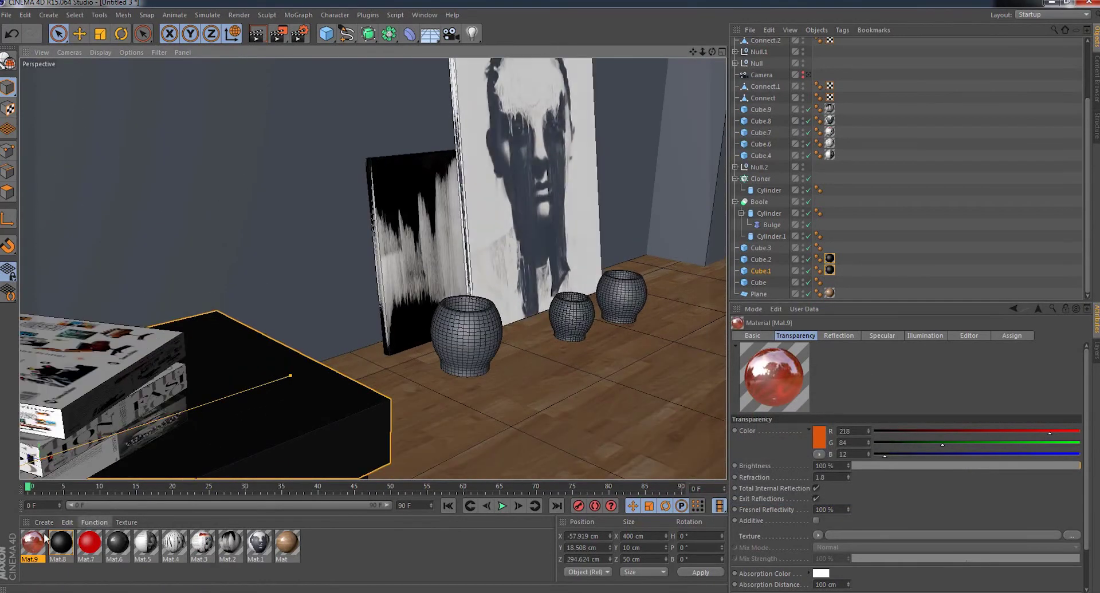
drag(464, 347, 464, 346)
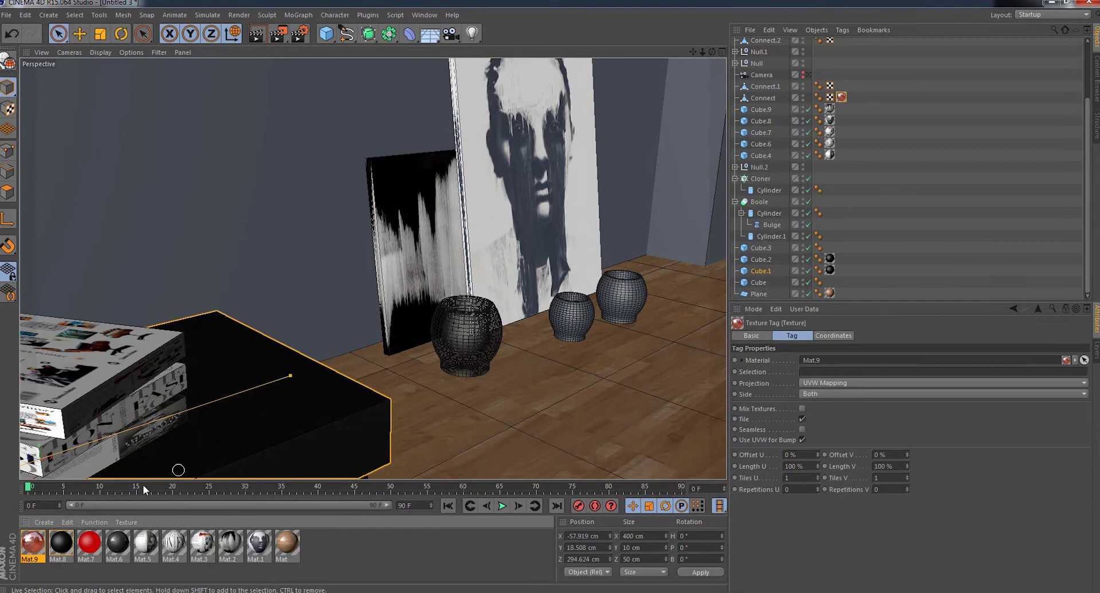
click(36, 544)
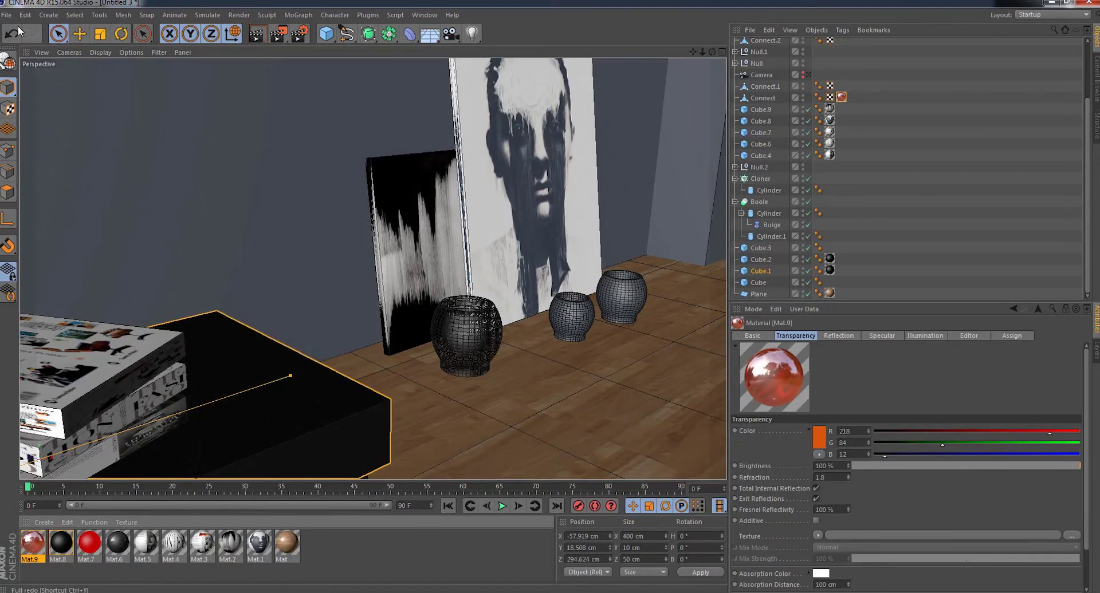
click(26, 15)
click(38, 83)
click(25, 14)
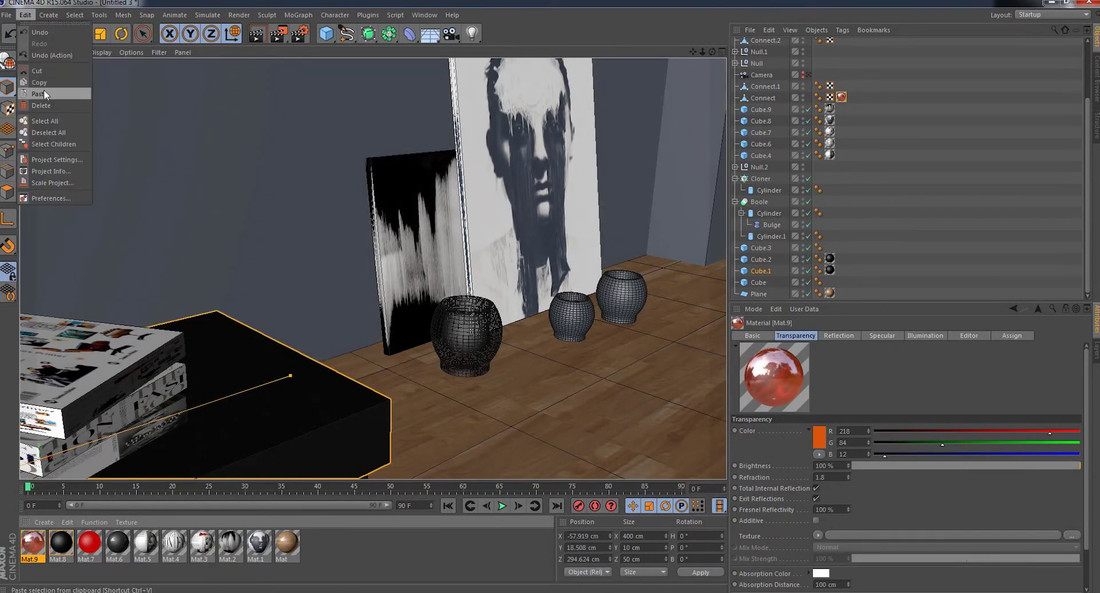
click(39, 94)
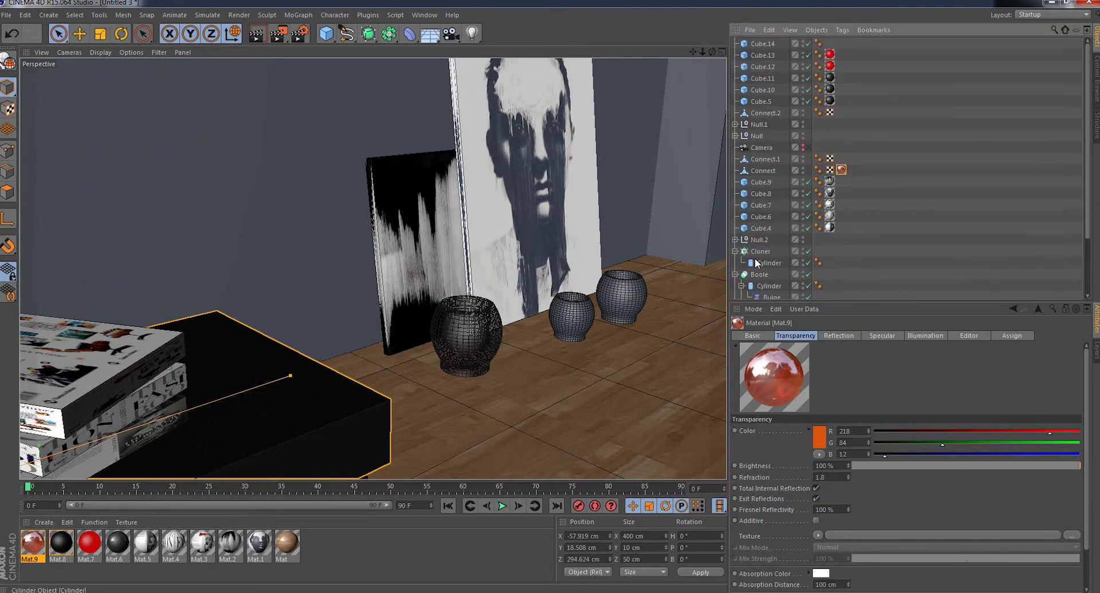
click(34, 546)
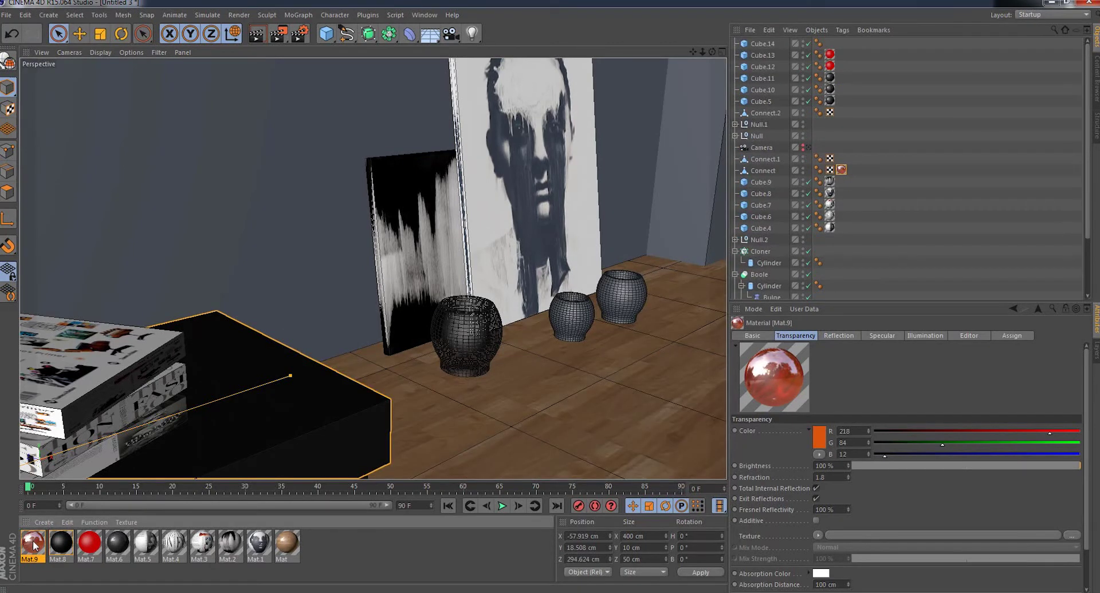
- Create Mat.10 with Color off, Reflection and Transparency on, and refraction 1.8
click(41, 521)
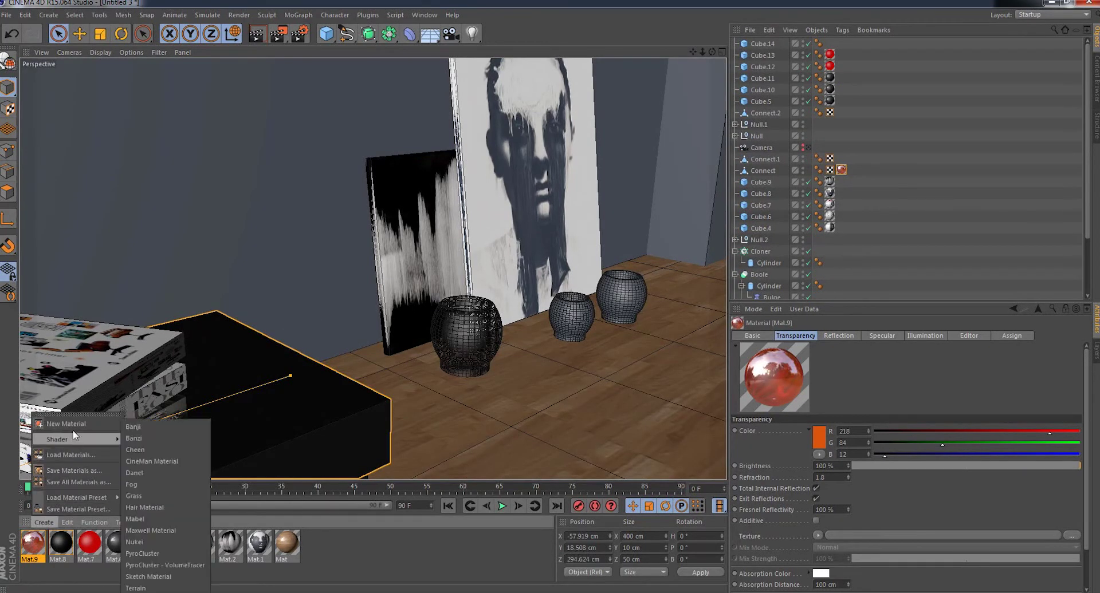
click(73, 427)
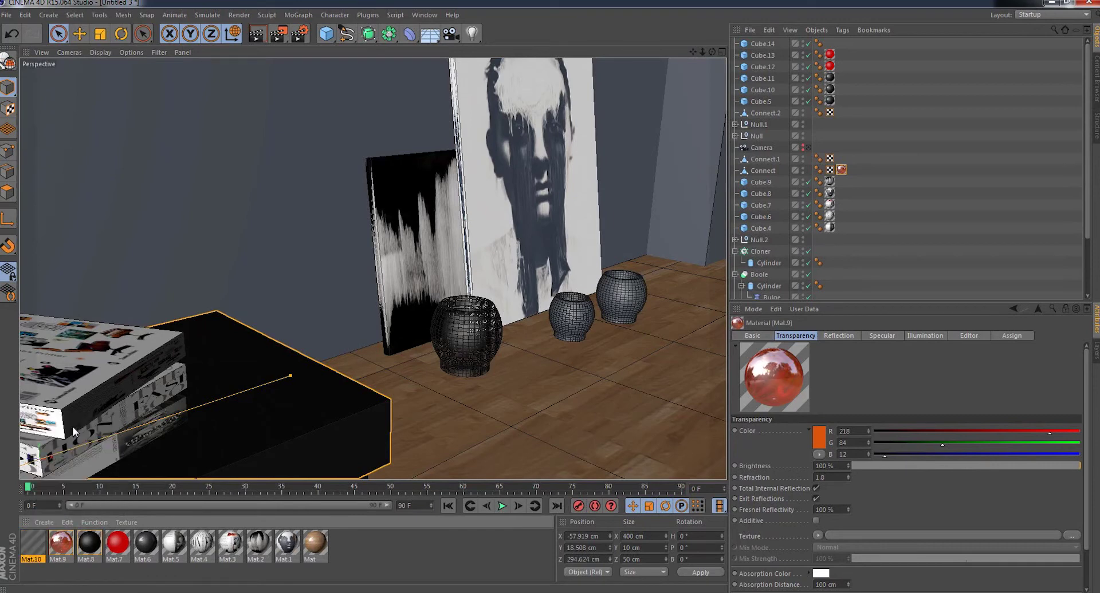
click(744, 336)
click(784, 454)
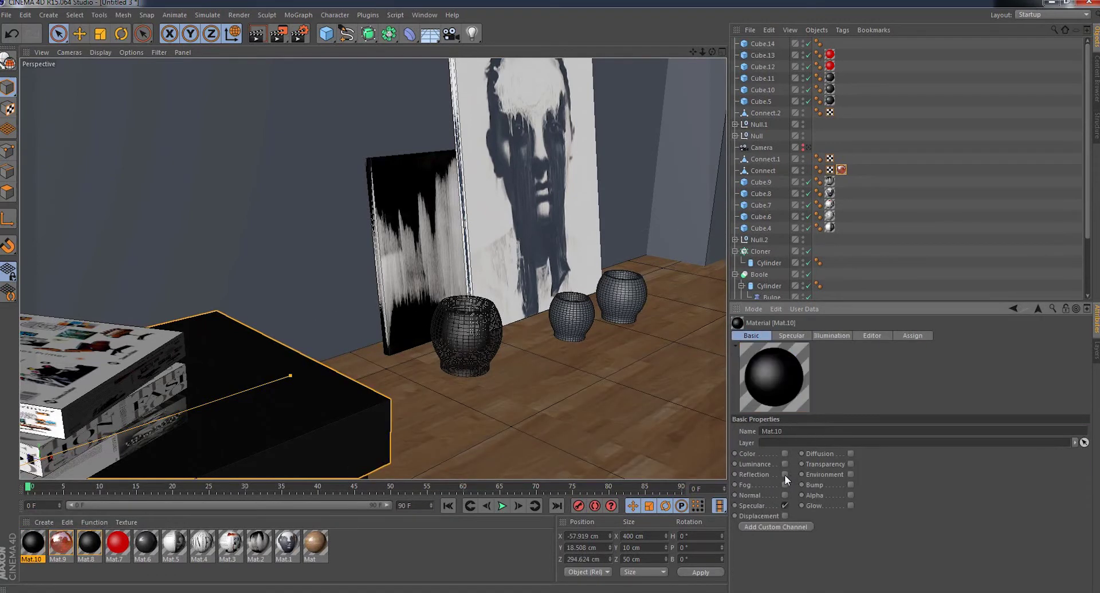
click(784, 475)
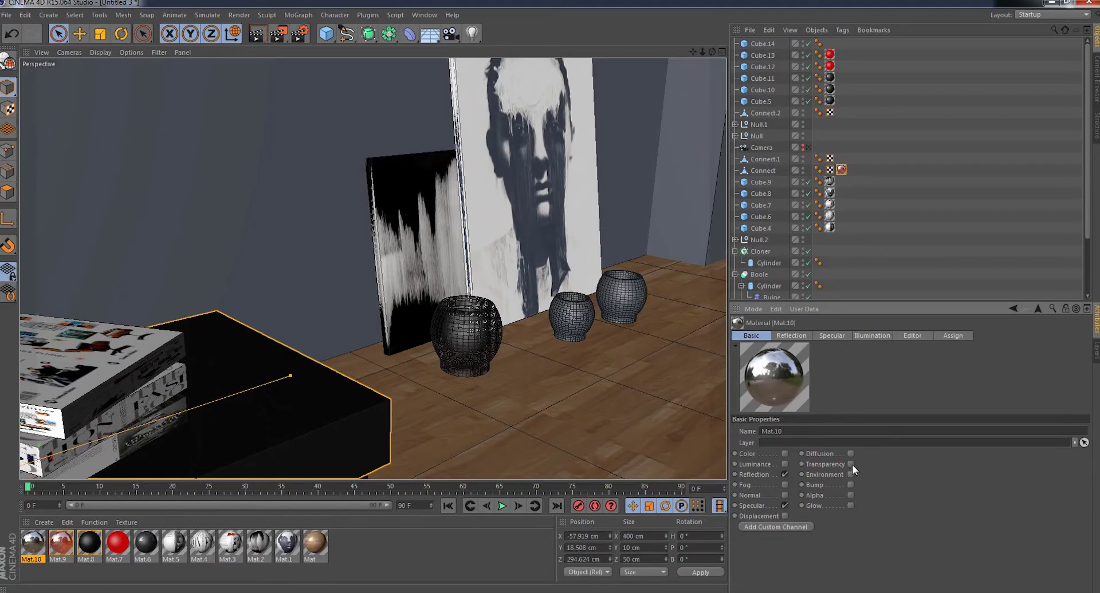
click(850, 464)
click(794, 336)
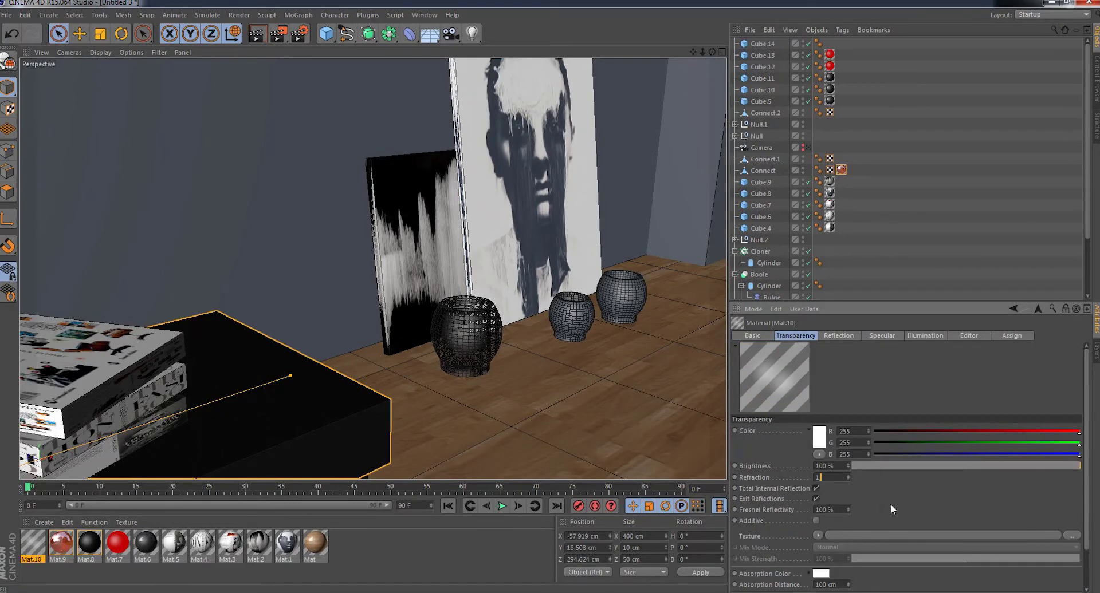
text(.8)
key(Return)
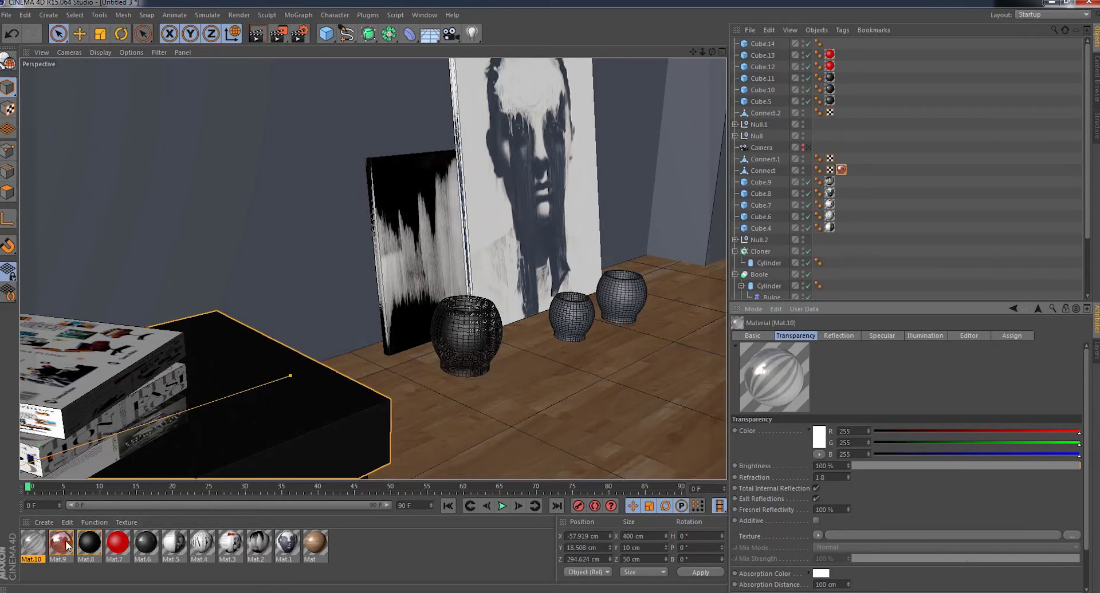
- Give Mat.10 a dark yellow reflection colour, checking Mat.9's reflection for reference
click(67, 546)
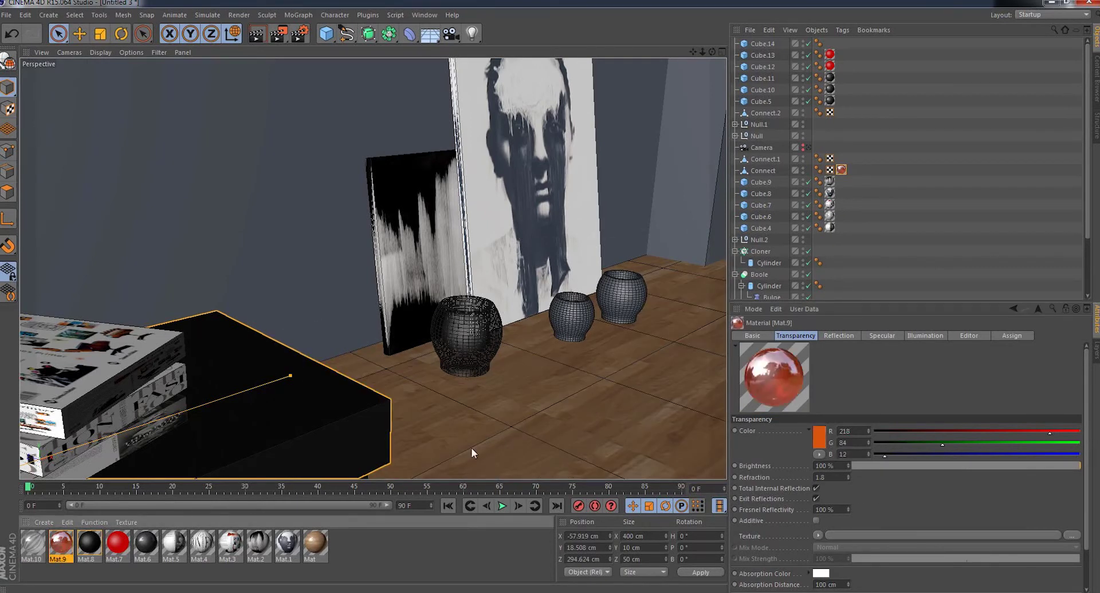
click(832, 337)
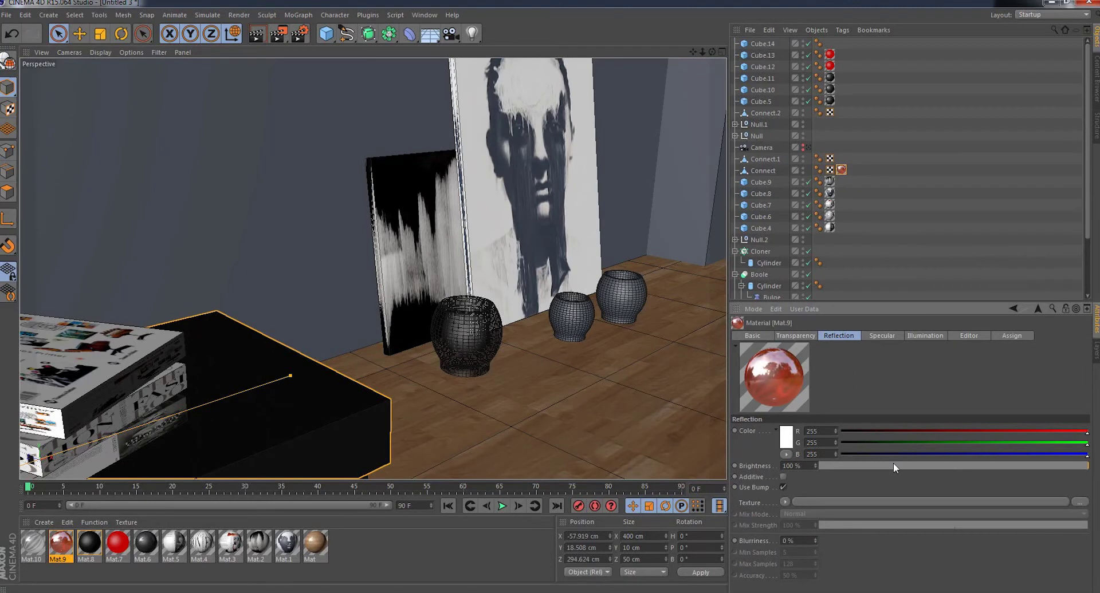
click(36, 549)
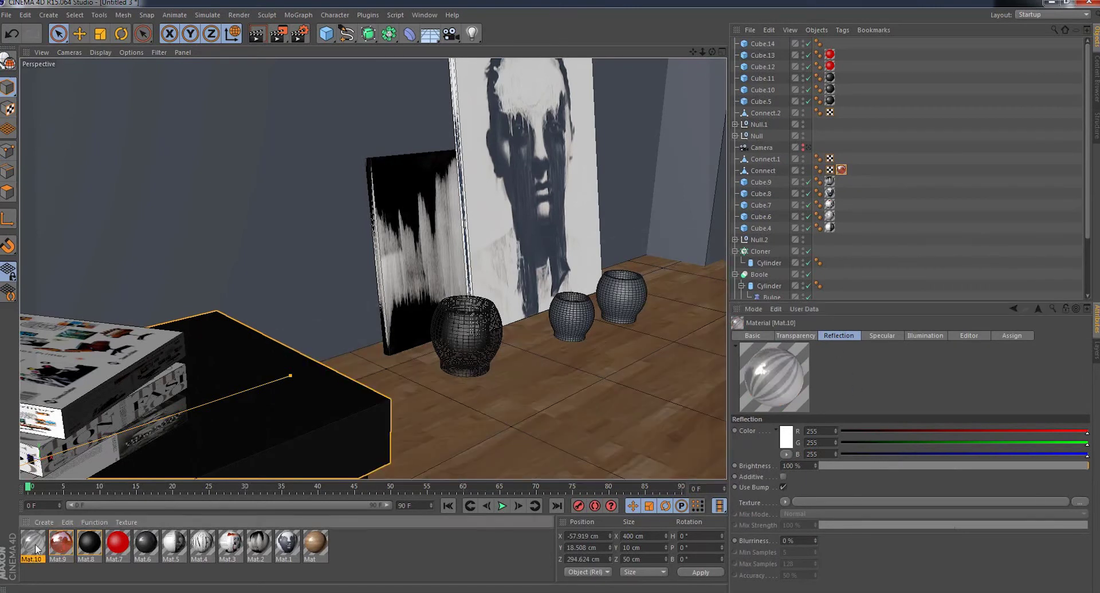
click(787, 439)
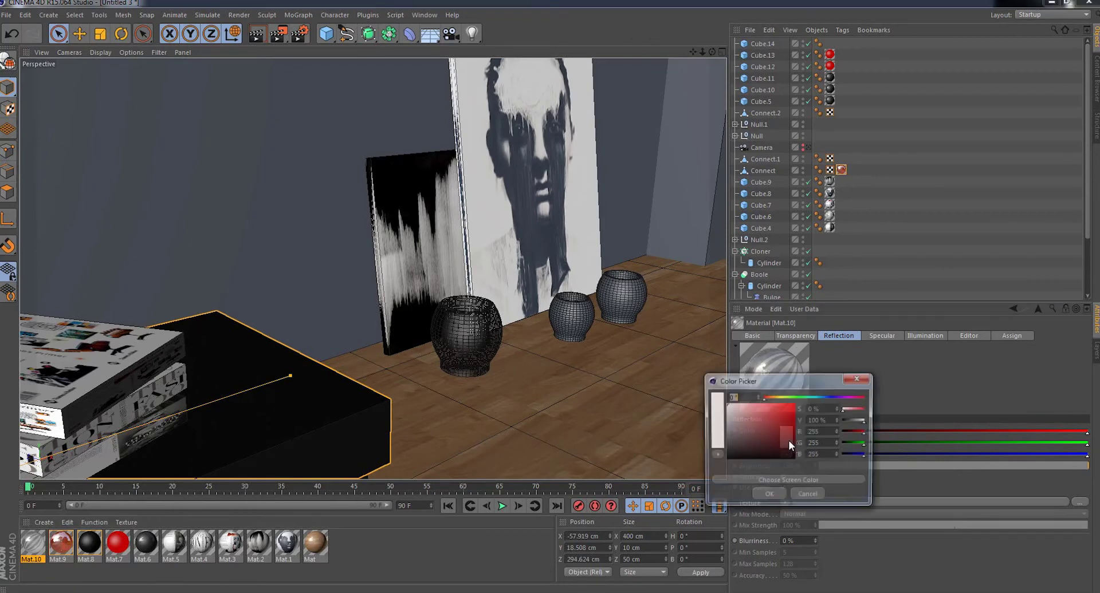
click(782, 397)
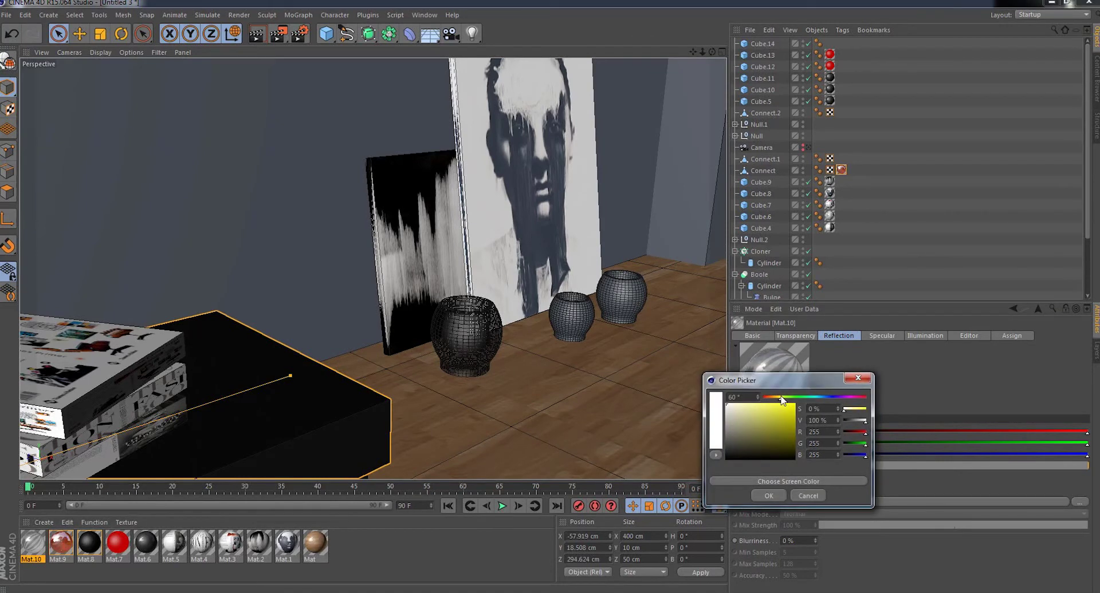
click(791, 425)
click(768, 496)
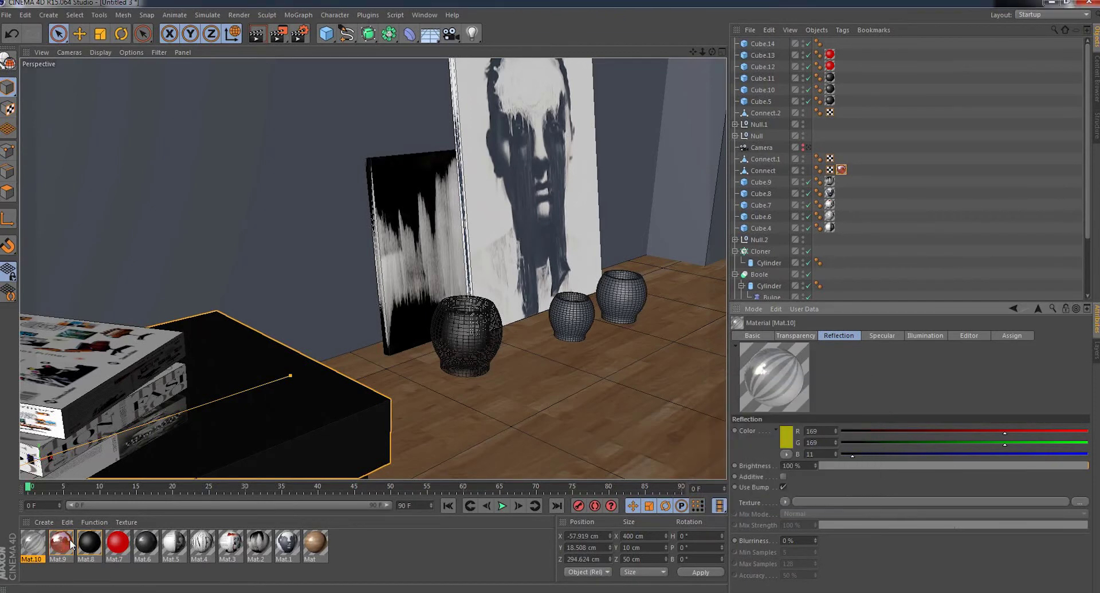
- Set Mat.10's transparency to yellow-green (148/195/19) and apply it to the left vase
click(798, 336)
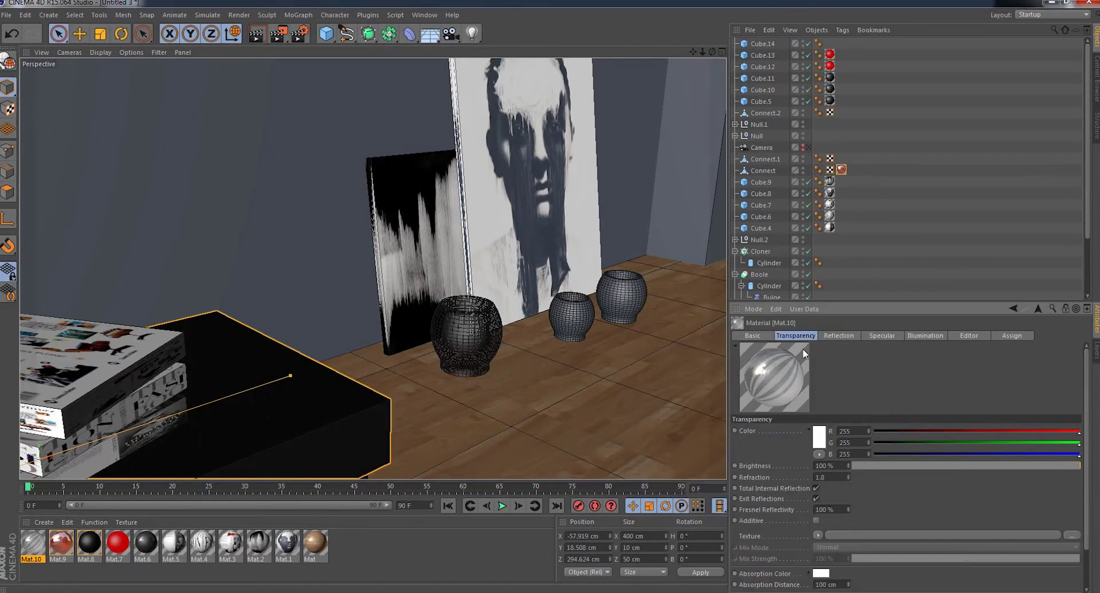
click(819, 440)
click(813, 394)
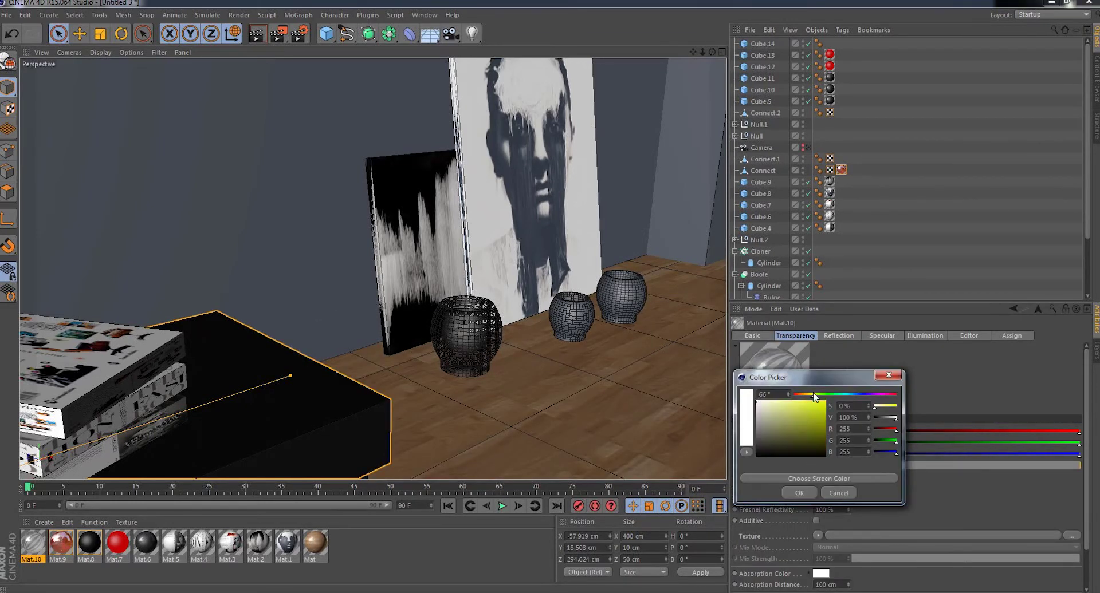
click(818, 414)
click(799, 493)
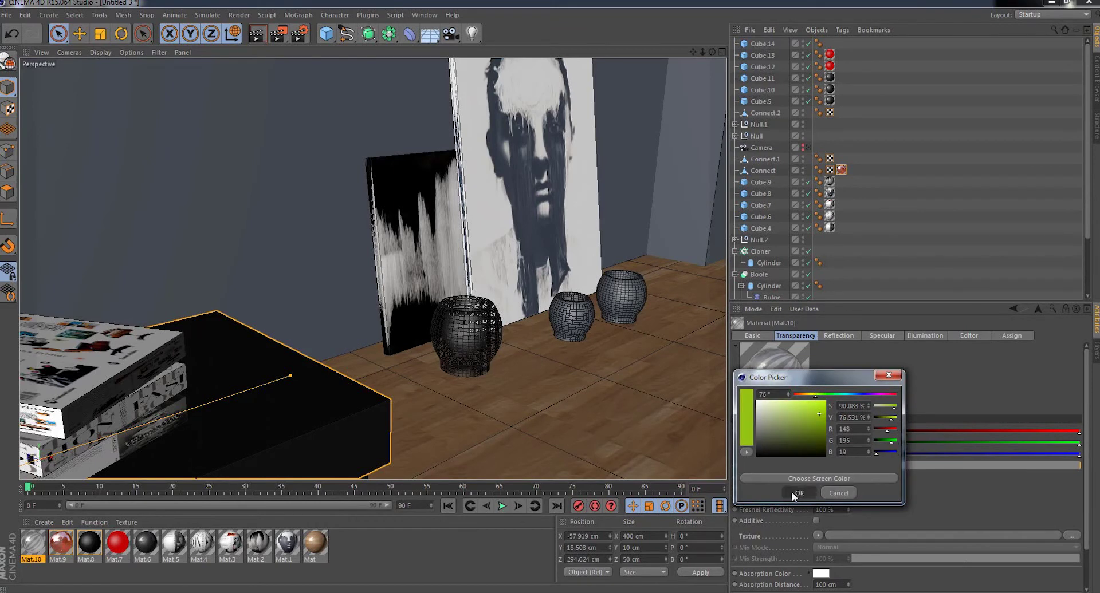
drag(453, 378, 455, 370)
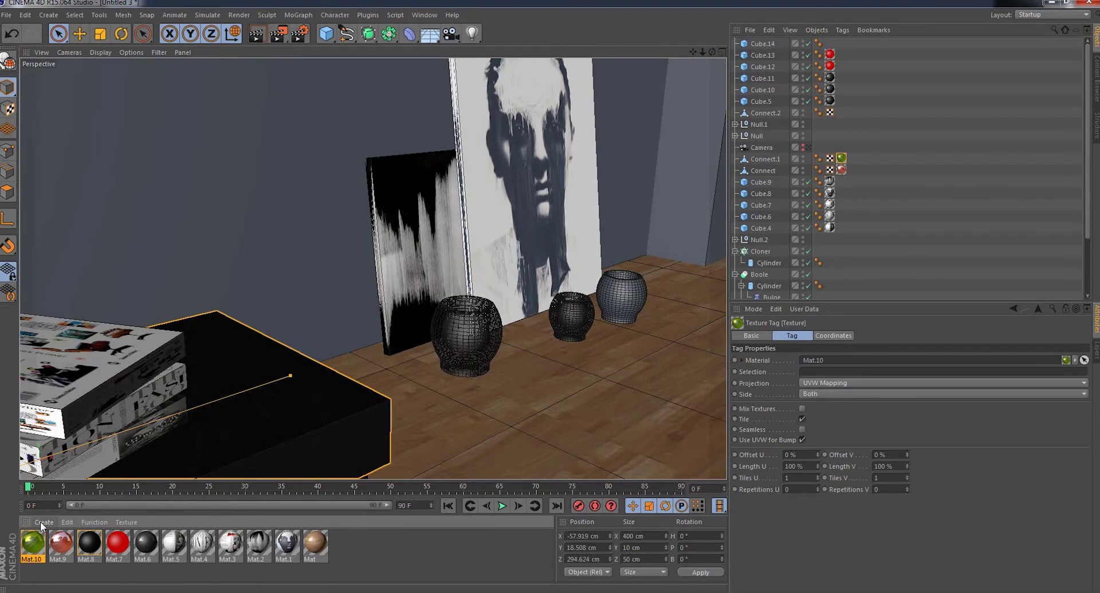
- Create Mat.11 with Color off, Reflection and Transparency on, refraction 1.8
click(41, 521)
click(58, 424)
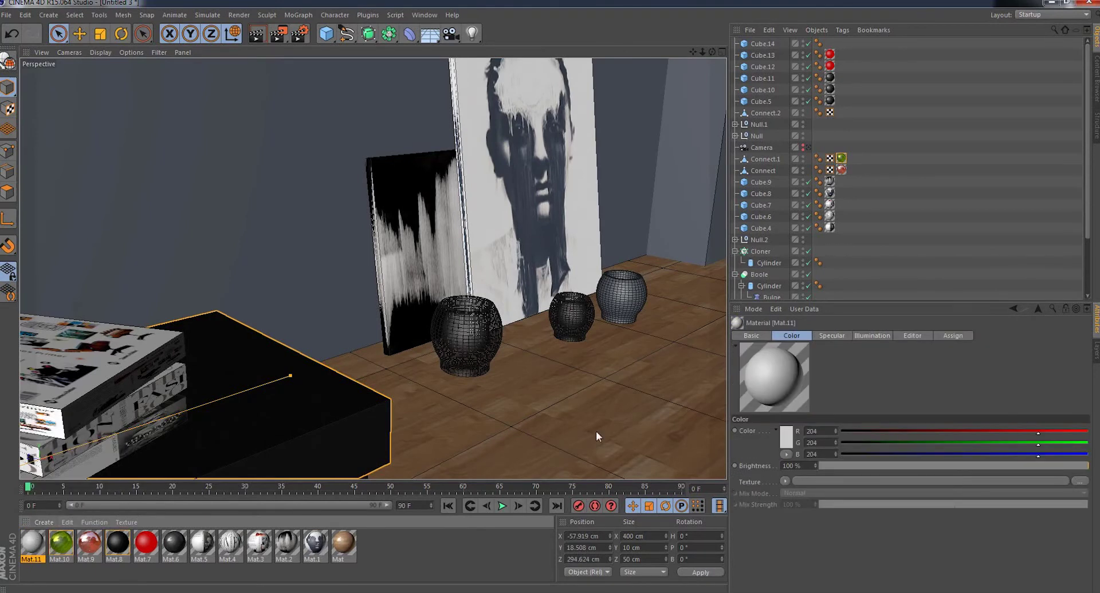
click(759, 336)
click(785, 454)
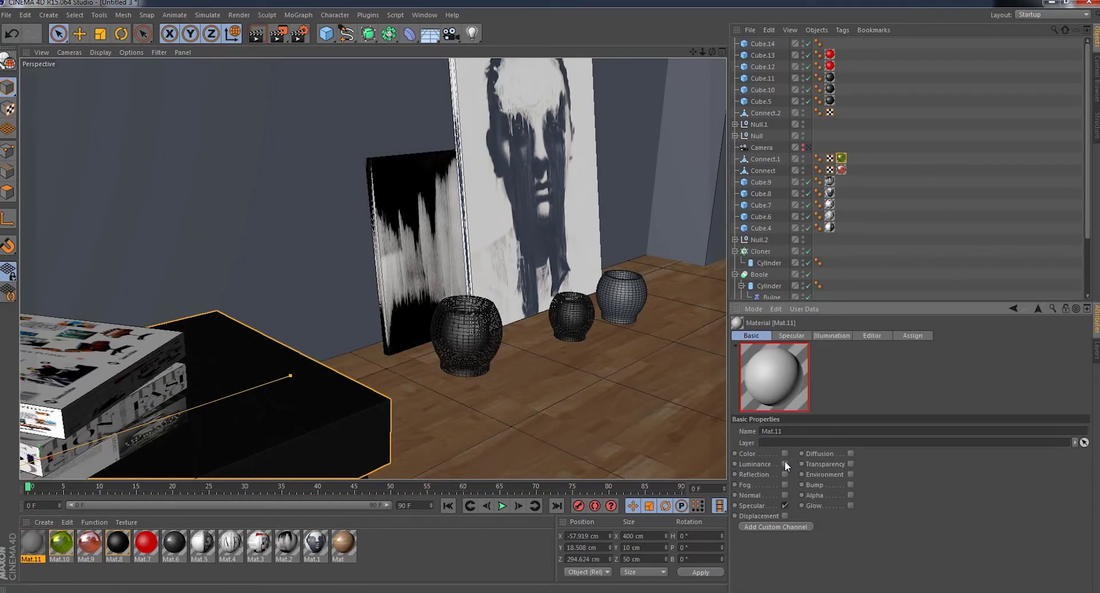
click(784, 474)
click(850, 464)
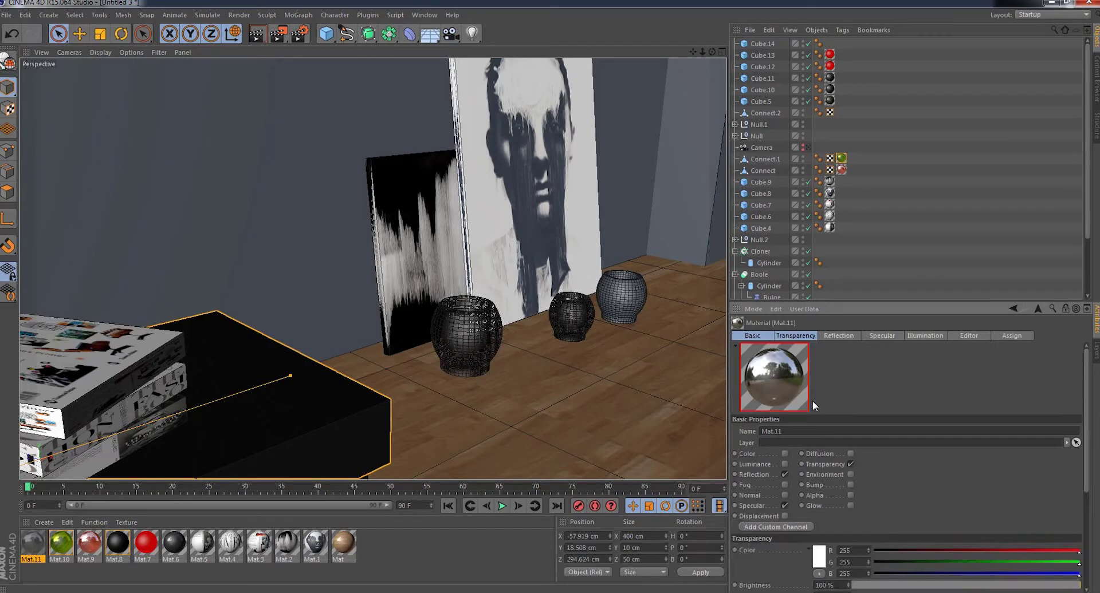
click(804, 337)
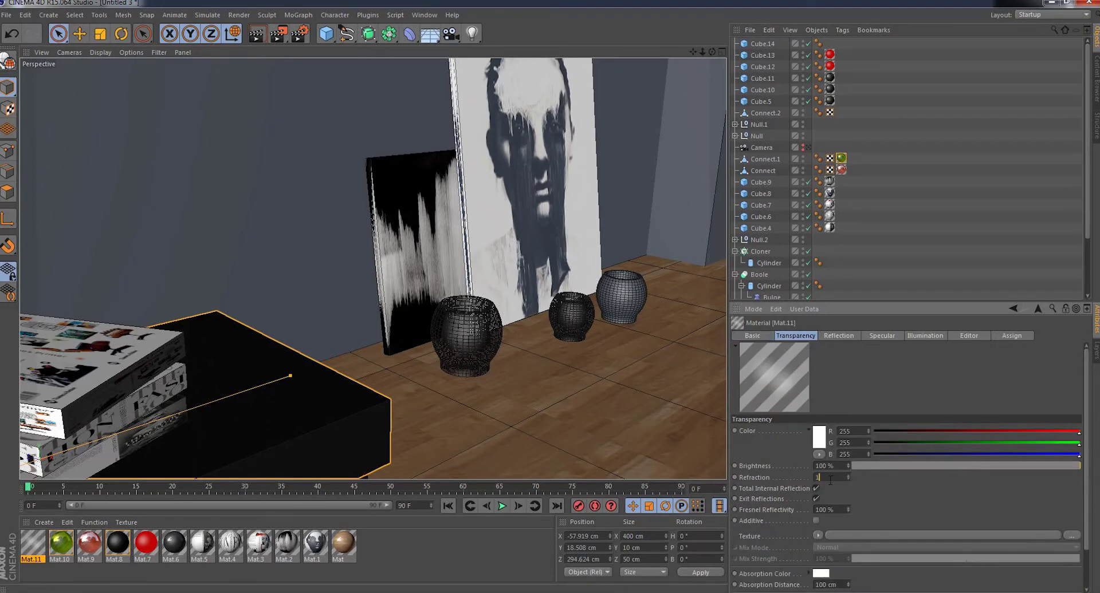
key(Return)
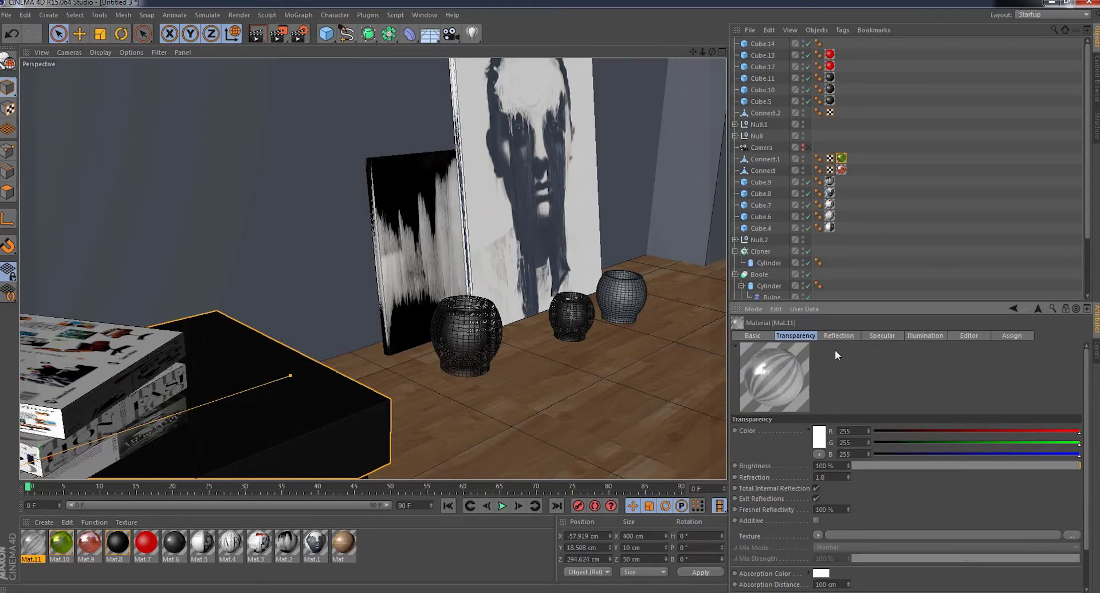
click(836, 337)
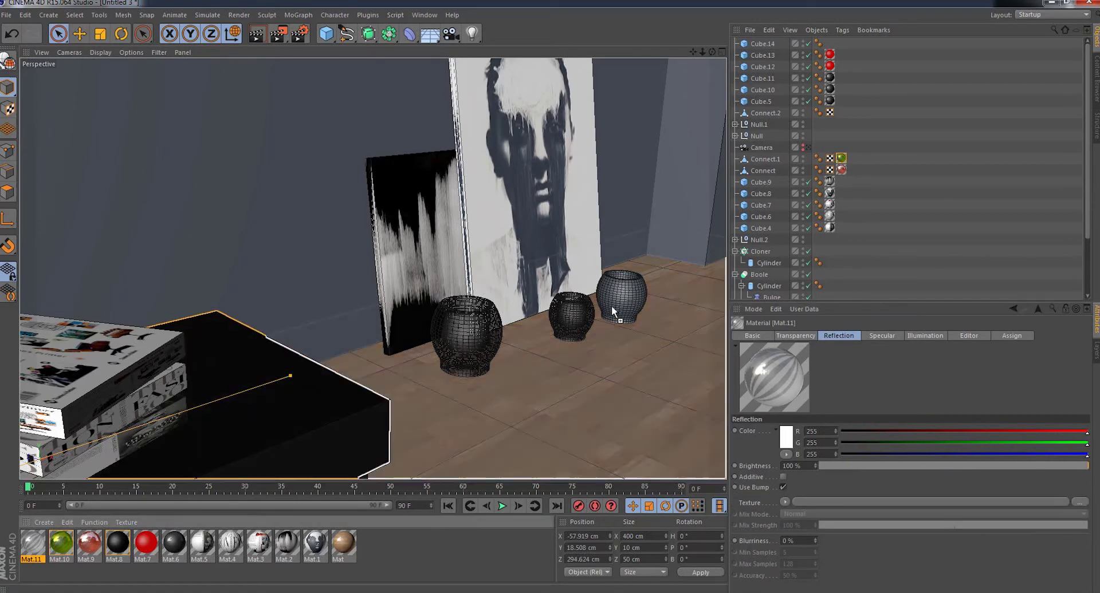
- Apply Mat.11 to the right vase, Connect.2, and pull back to show the TV wall
drag(27, 548, 629, 299)
mouse_move(702, 51)
mouse_down()
mouse_move(373, 269)
mouse_move(425, 376)
mouse_up()
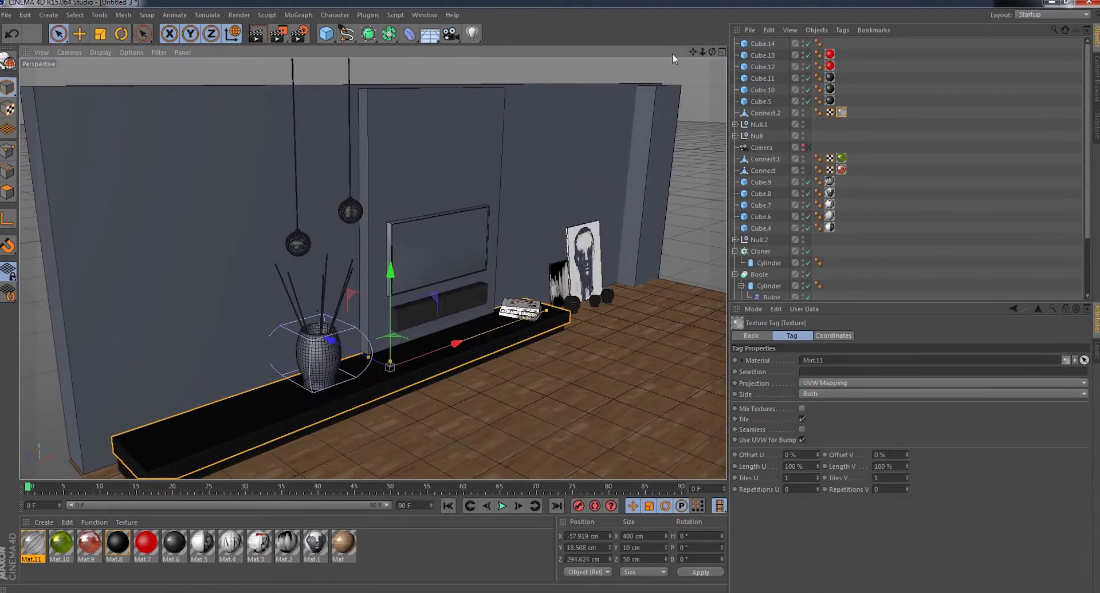
scroll(425, 376, up, 3)
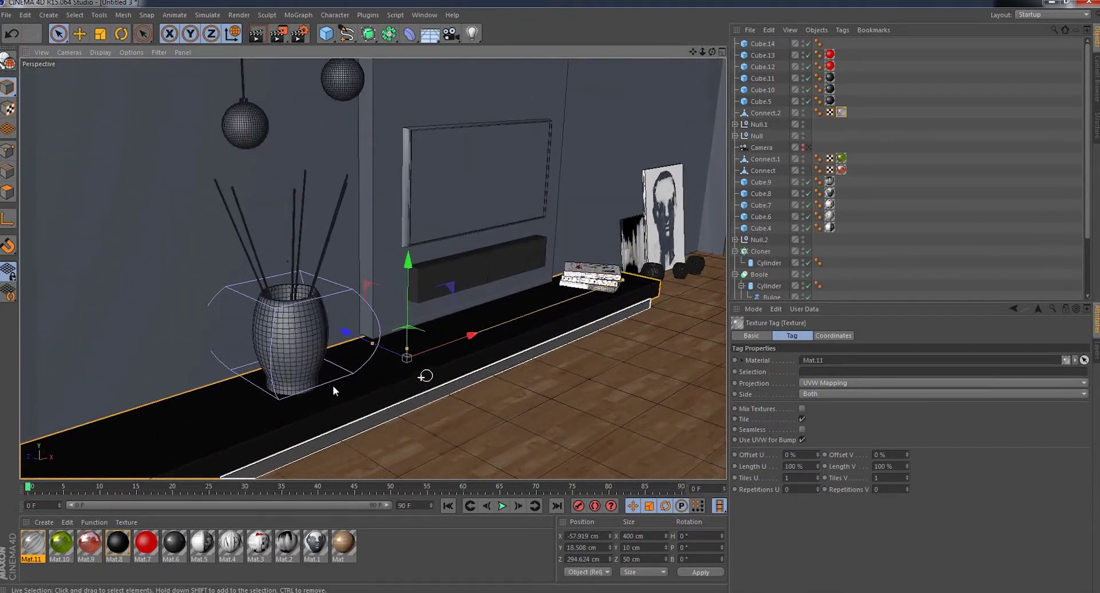
click(42, 523)
- Create Mat.12 and set its colour to pale peach, R255 G229 B206
click(67, 424)
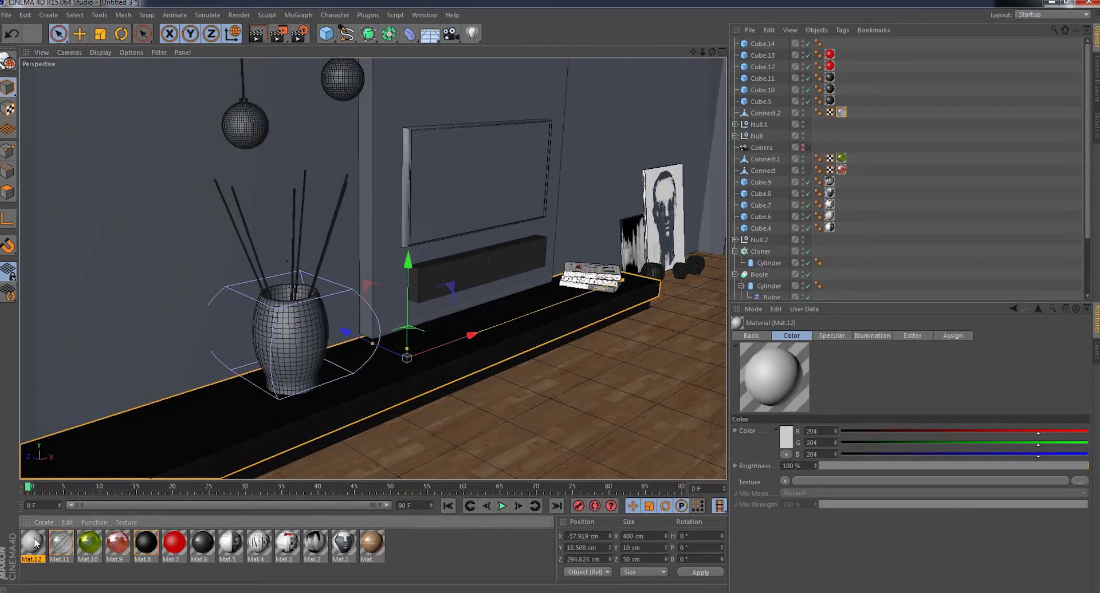
double_click(34, 543)
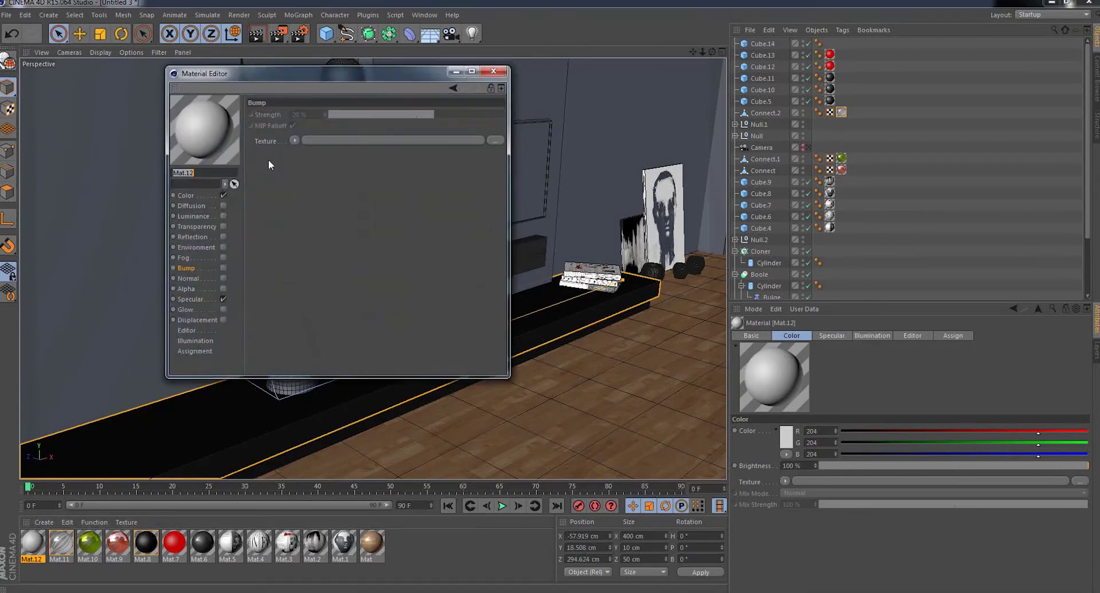
click(193, 197)
click(301, 117)
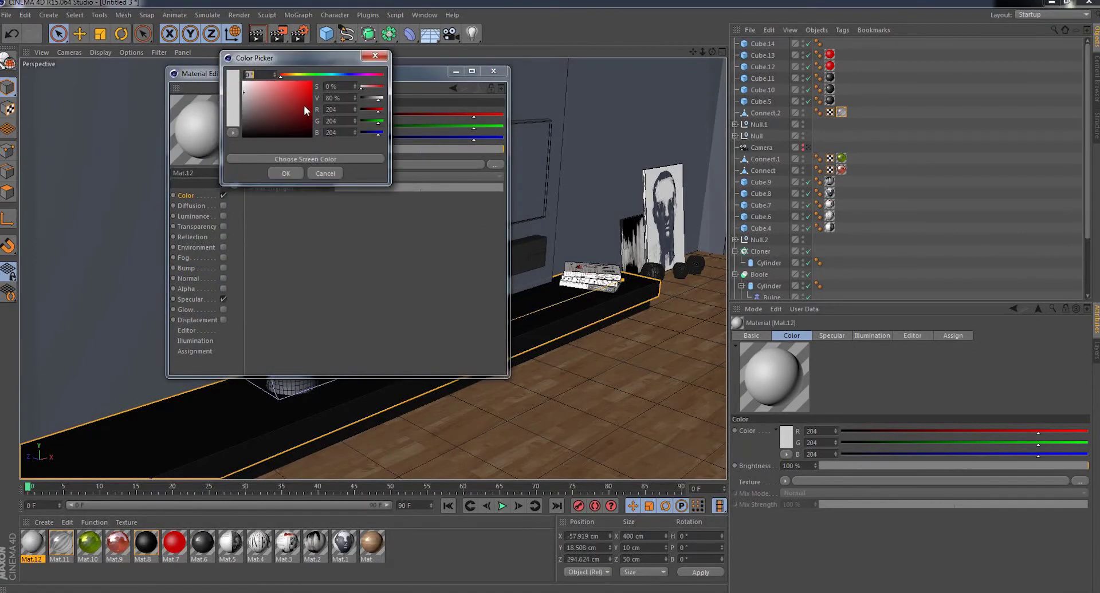
click(281, 96)
drag(262, 101, 273, 93)
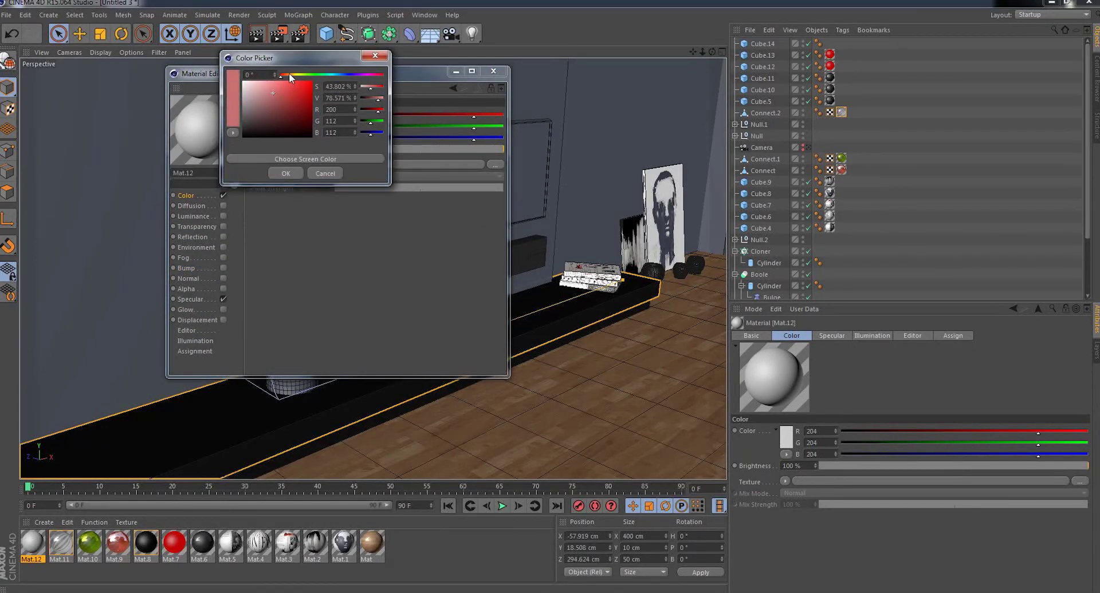
click(288, 75)
click(267, 90)
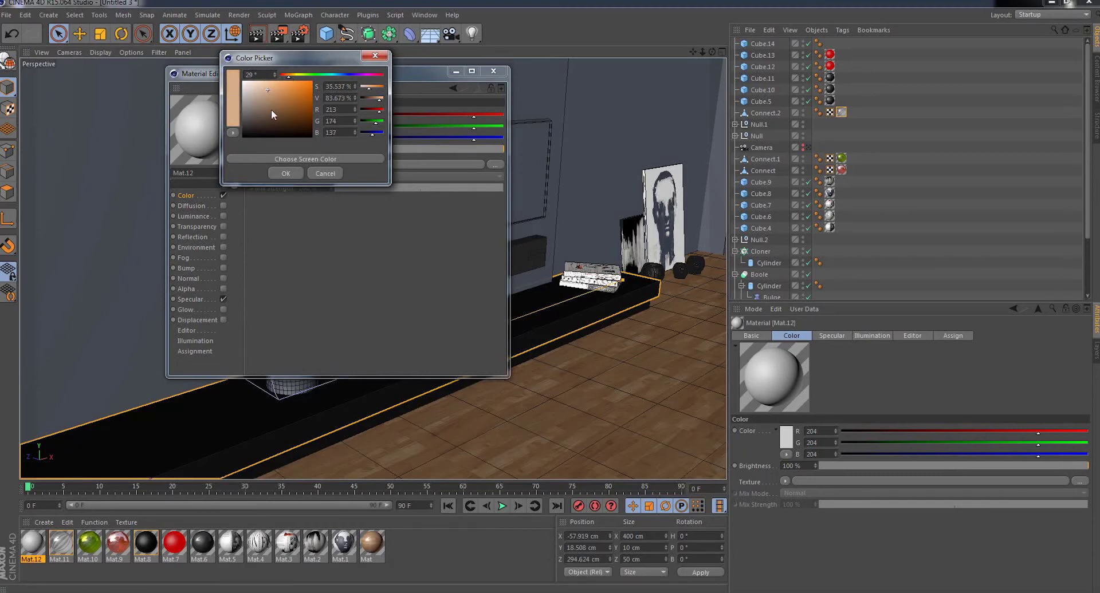
click(285, 174)
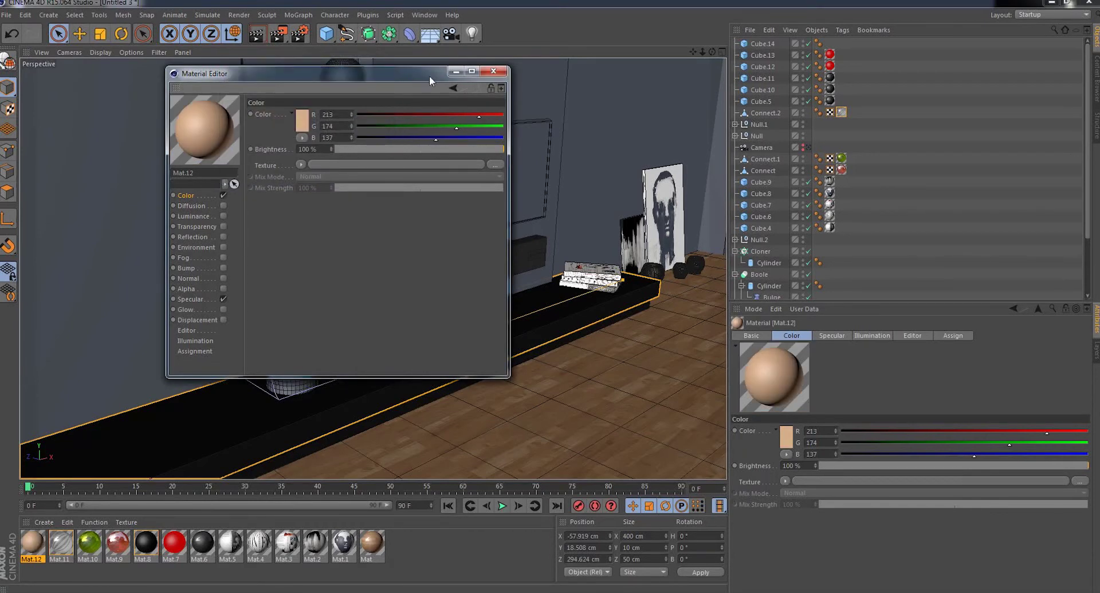
click(492, 72)
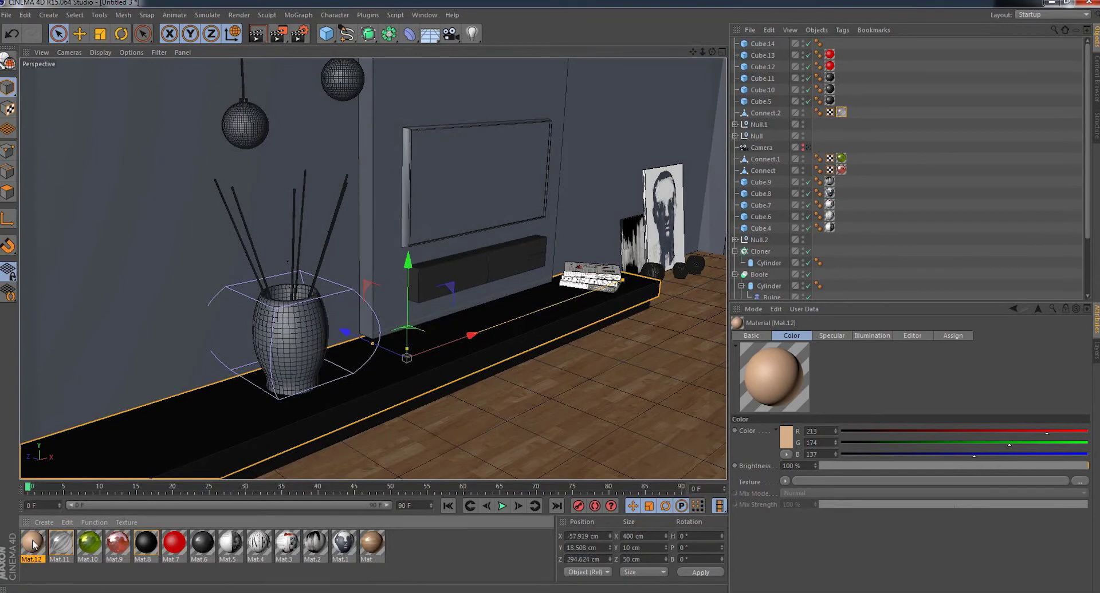
double_click(33, 545)
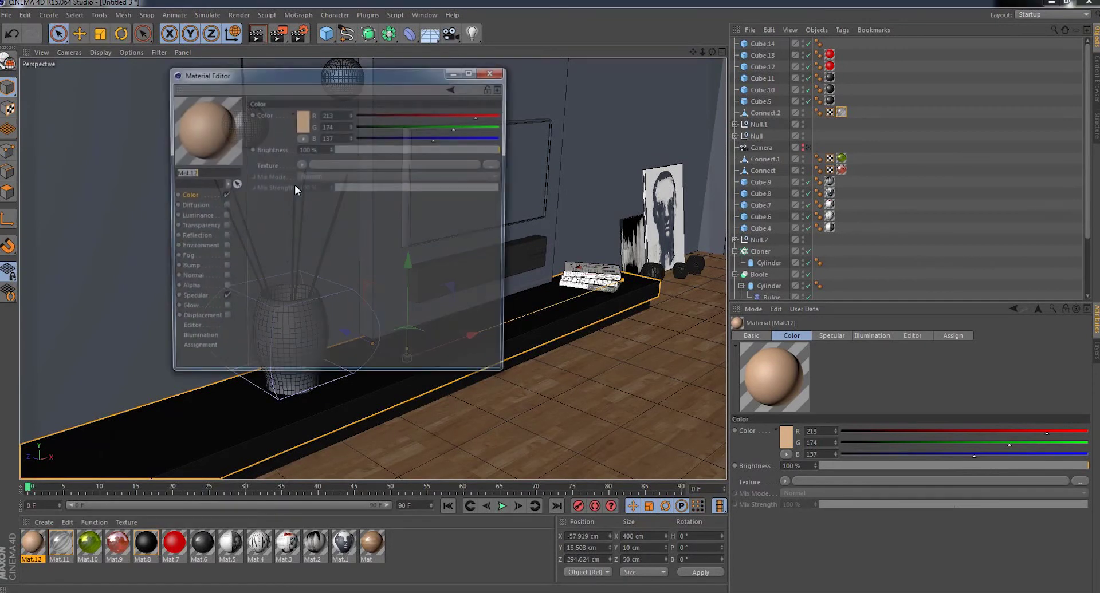
click(300, 122)
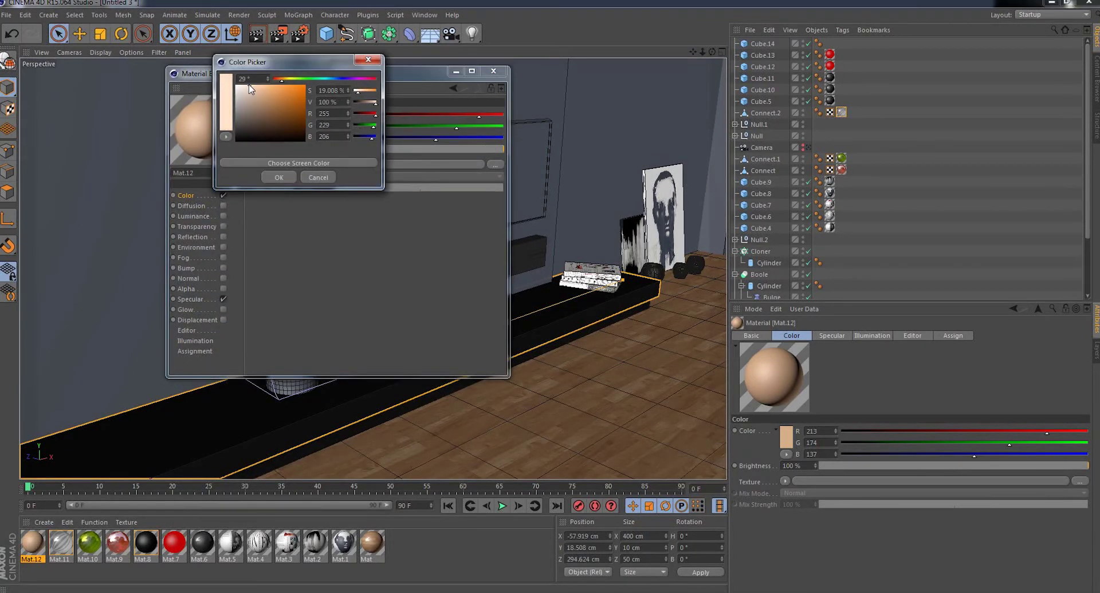
click(280, 178)
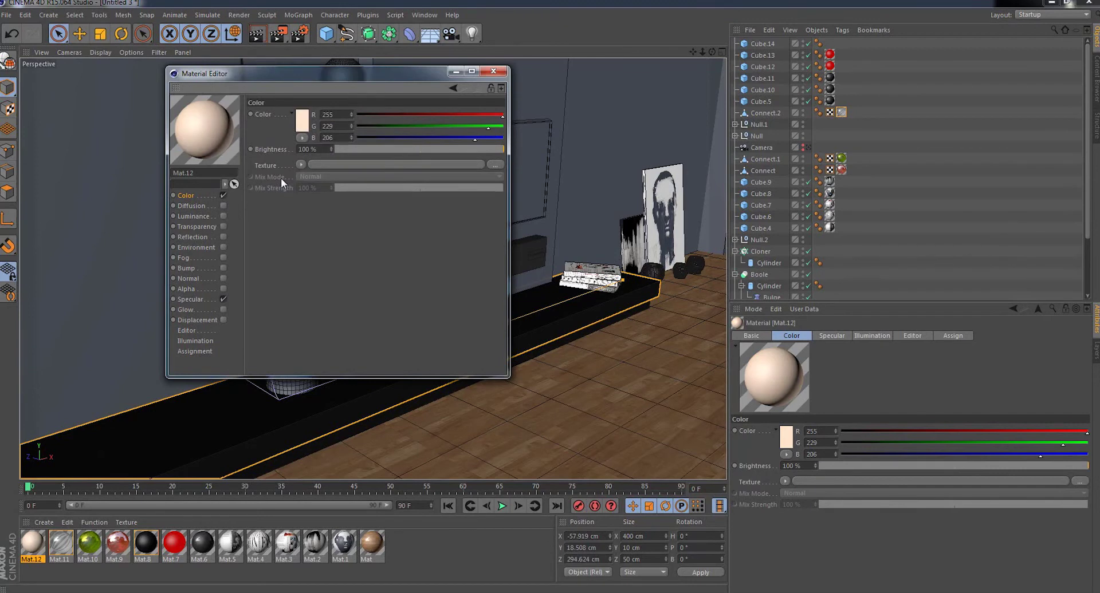
click(492, 72)
- Apply Mat.12 to the large vase and to its inner Cylinder.1
drag(33, 543, 304, 333)
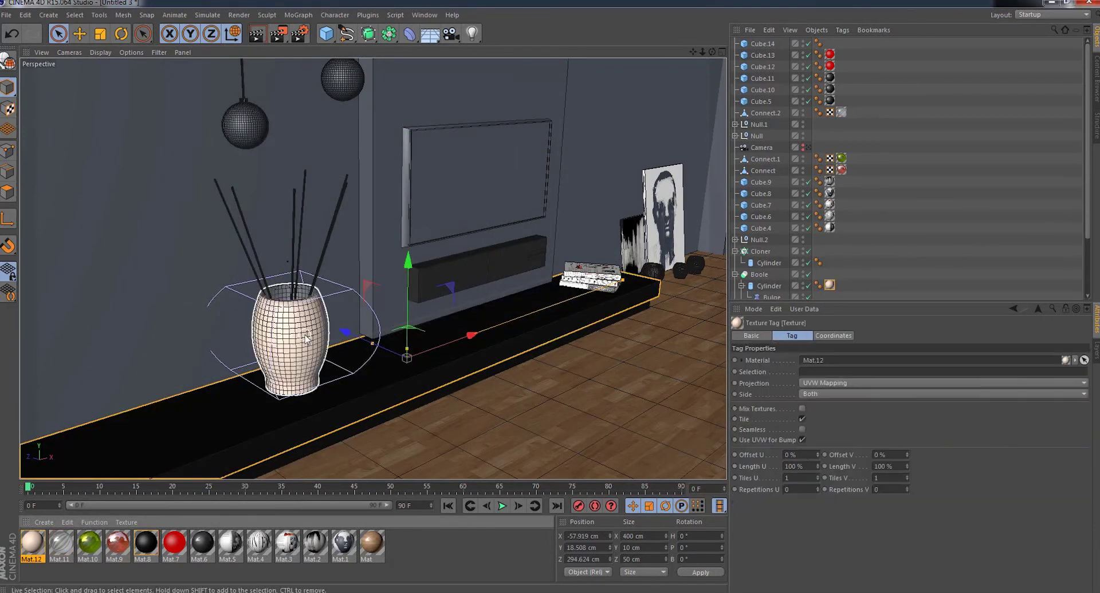
click(759, 274)
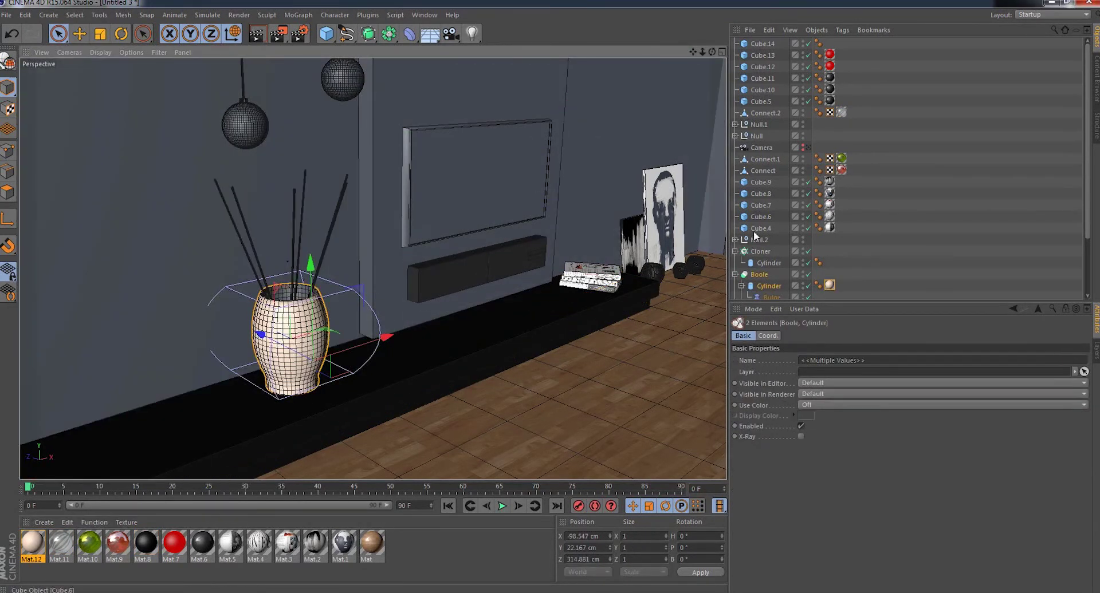
scroll(755, 236, down, 3)
click(771, 235)
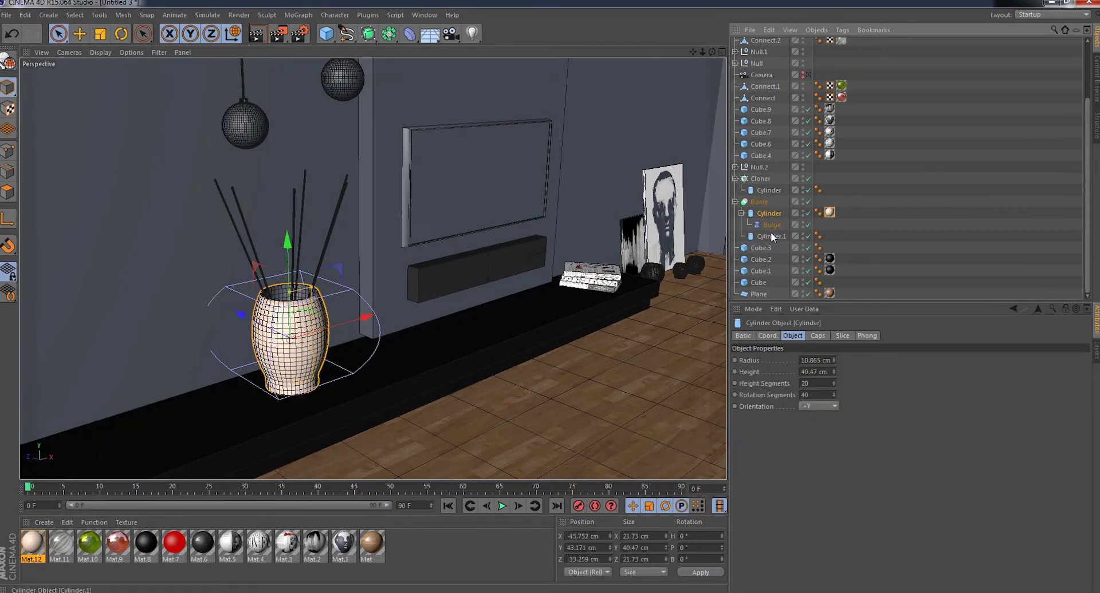
drag(771, 238, 763, 234)
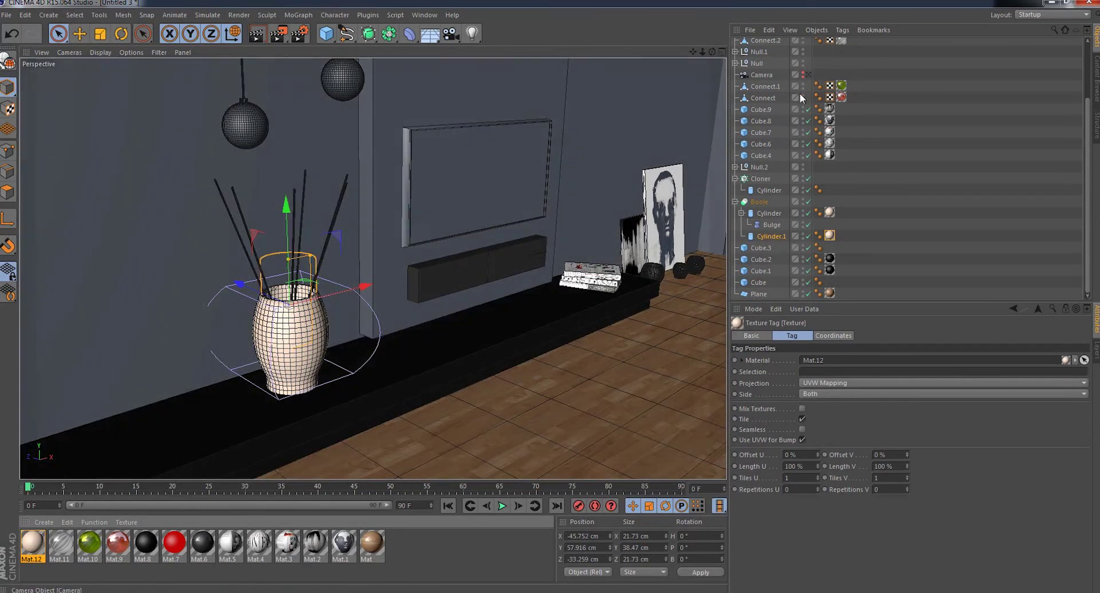
scroll(776, 136, up, 3)
scroll(769, 181, down, 3)
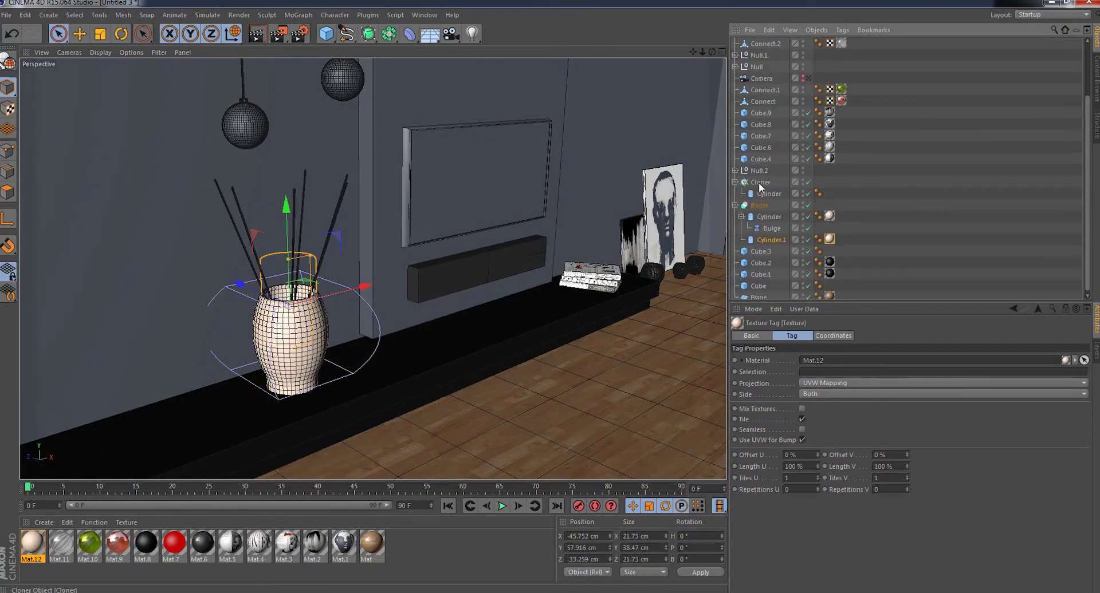
click(760, 183)
- Create a new material Mat.13 with the wood (3).jpg image as its Color texture
click(43, 522)
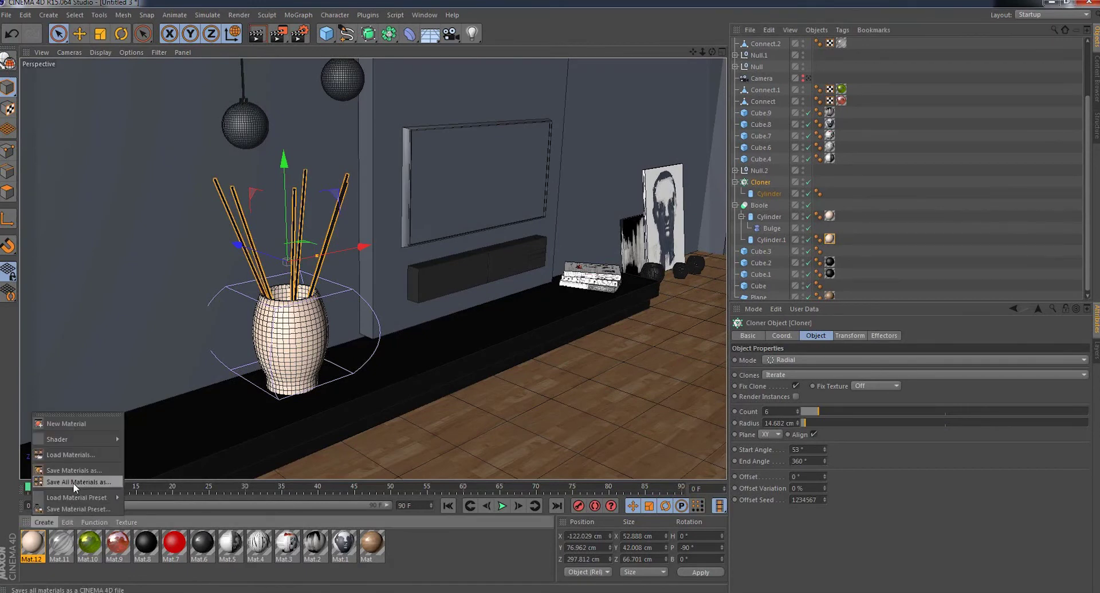
click(80, 424)
double_click(34, 543)
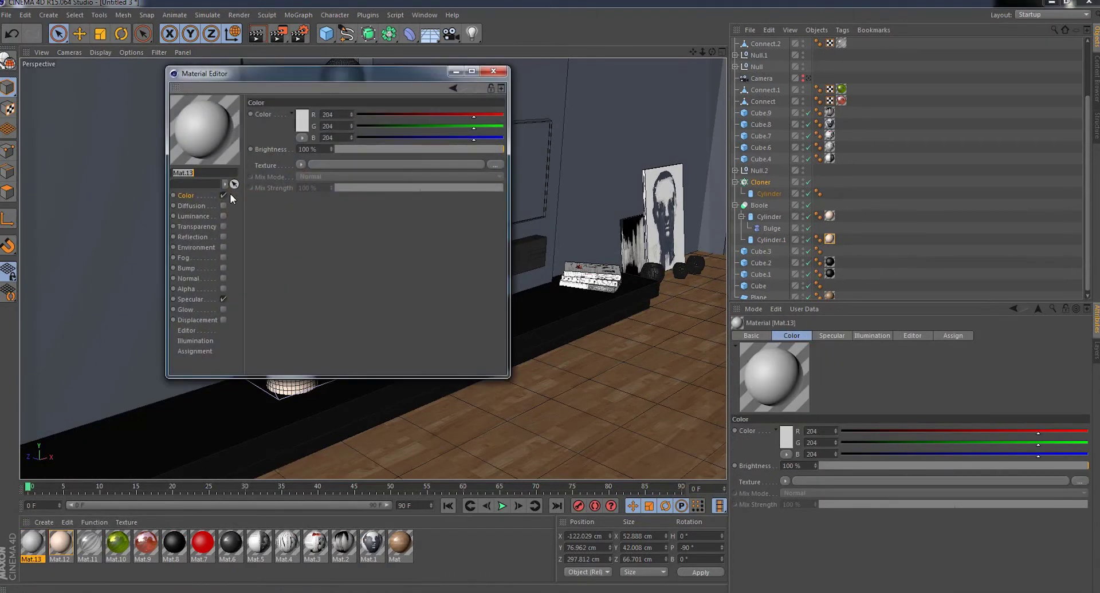
click(495, 165)
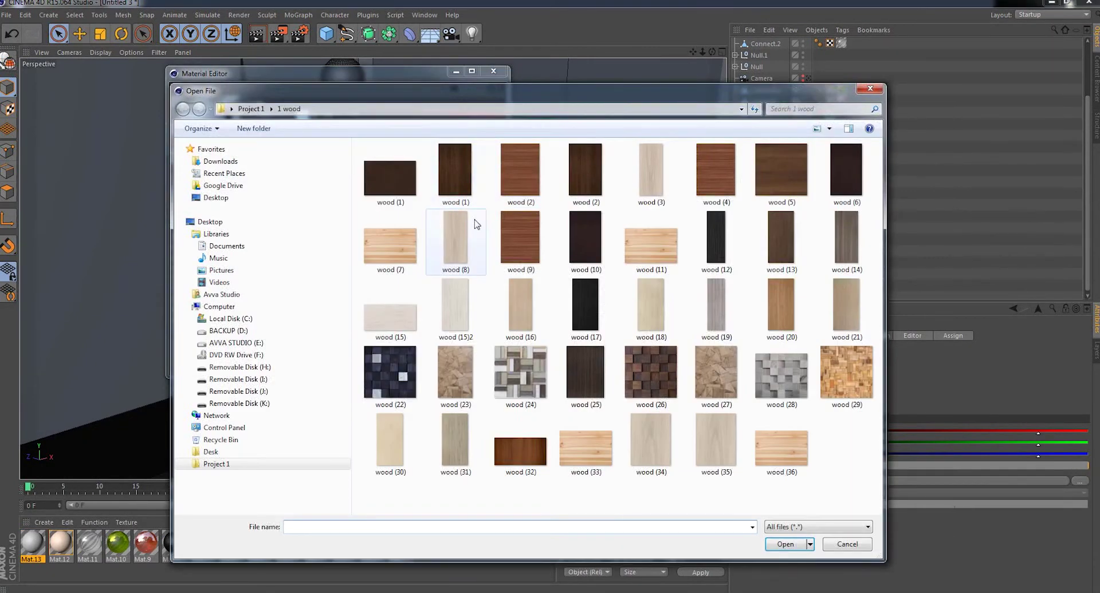
double_click(652, 177)
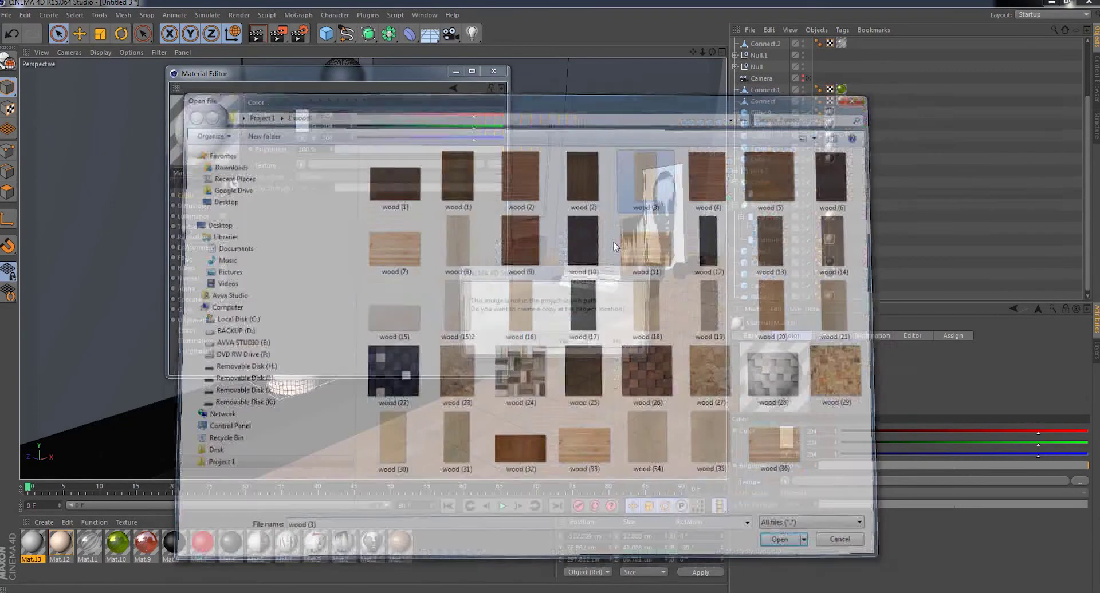
click(562, 344)
click(494, 71)
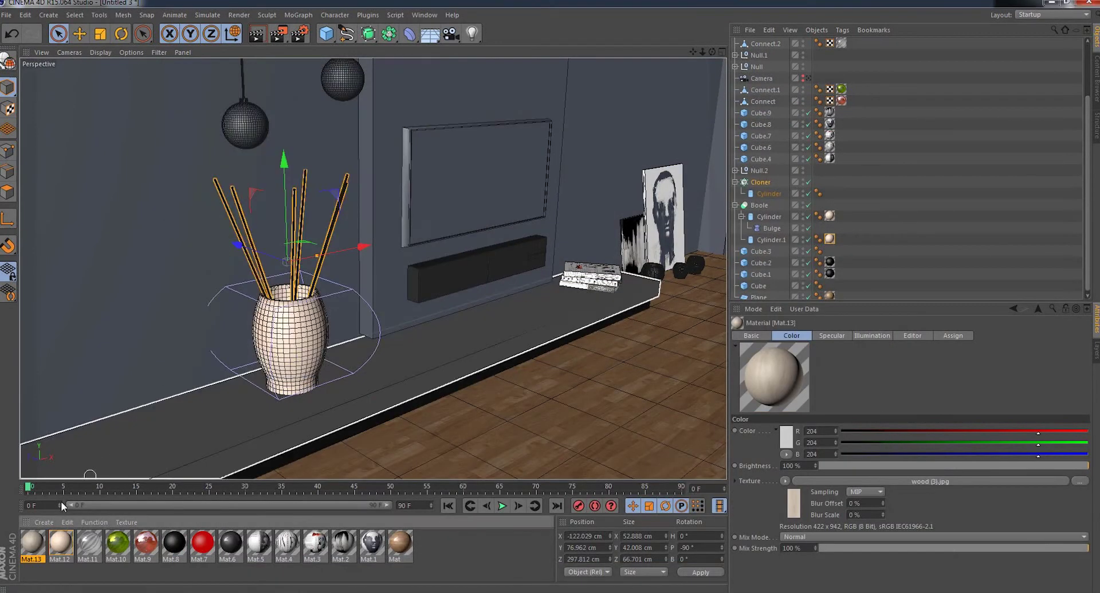
- Apply Mat.13 to the sticks' Cloner and switch the viewport to Gouraud Shading
drag(766, 183, 762, 182)
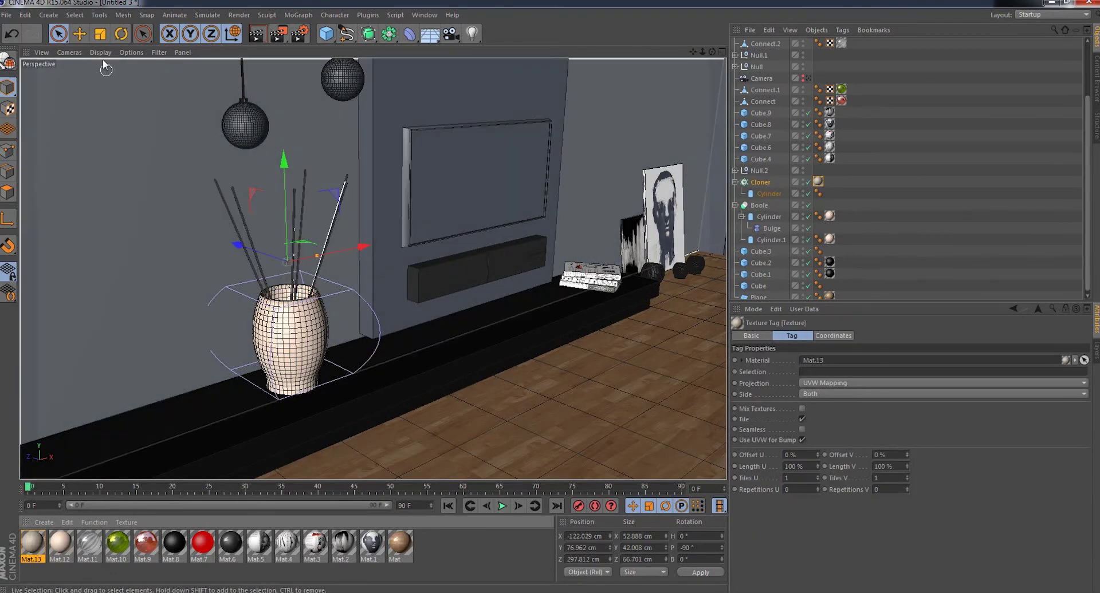
click(100, 52)
click(120, 68)
scroll(312, 154, up, 3)
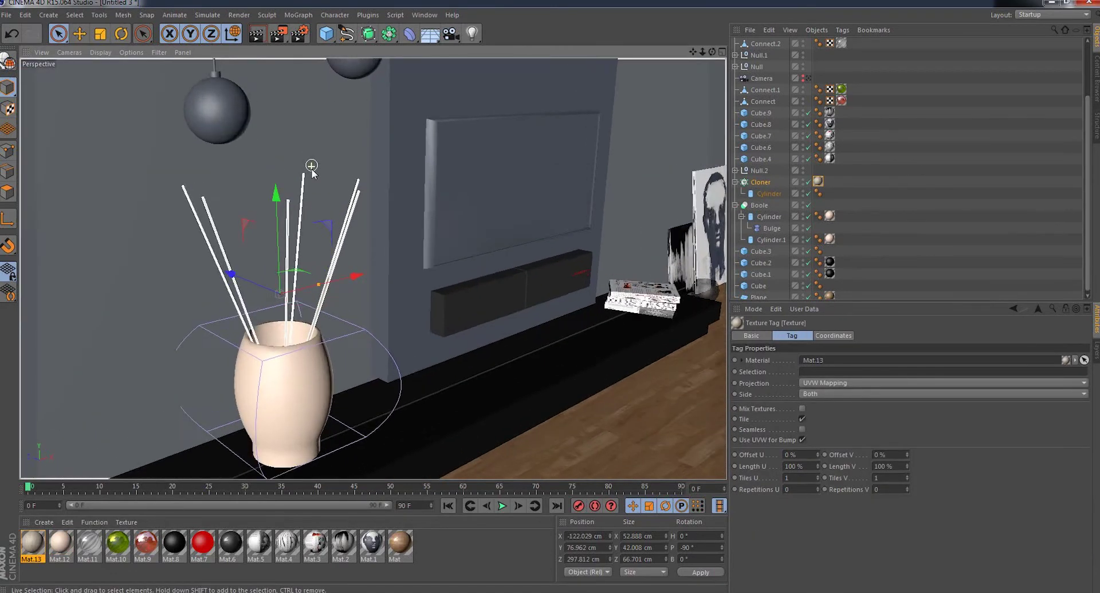
scroll(335, 217, up, 3)
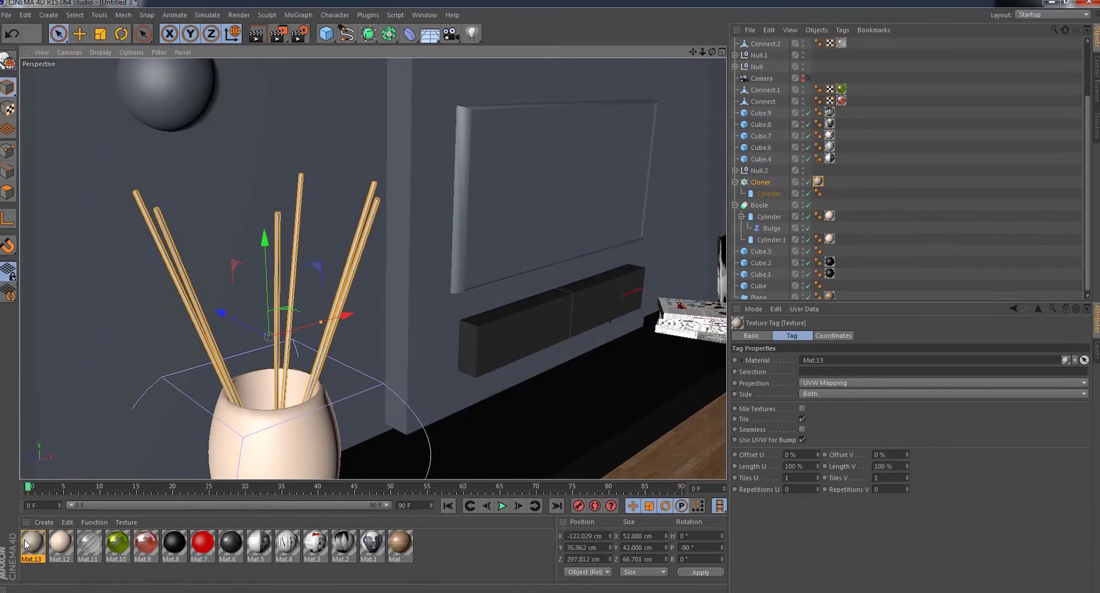
drag(26, 544, 702, 219)
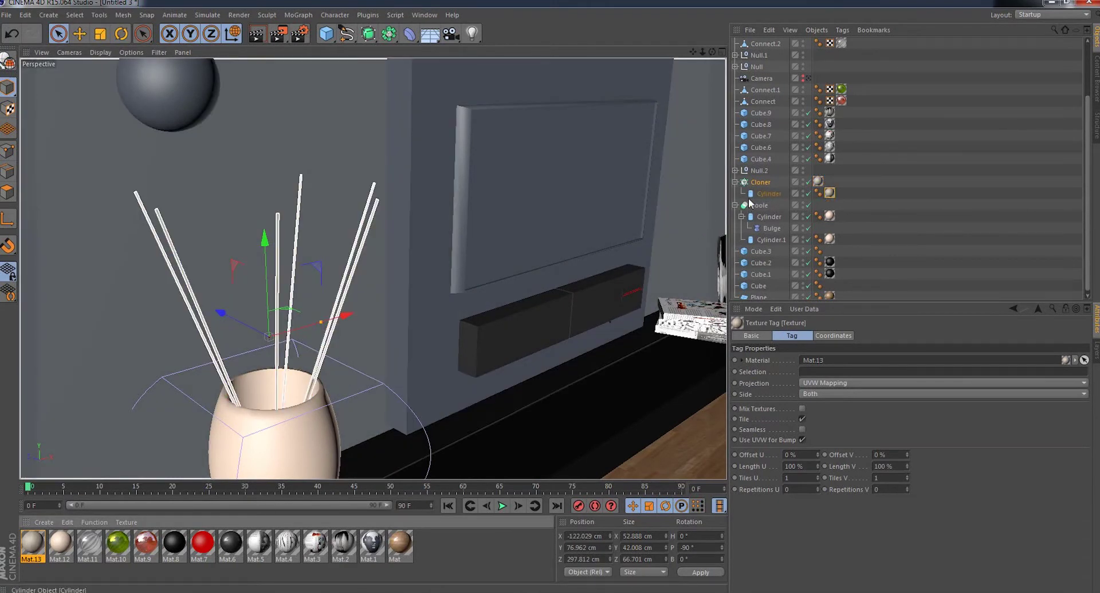
- Orbit to the TV wall and give the TV body Cube.5 the black material
alt+drag(333, 263, 373, 268)
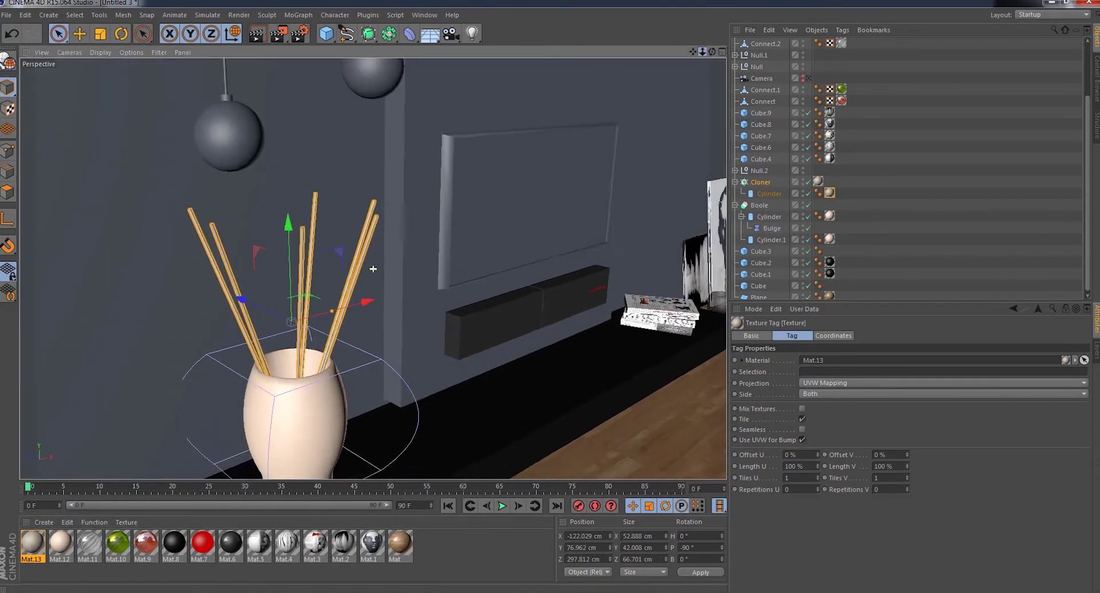
scroll(373, 268, down, 5)
scroll(373, 269, up, 2)
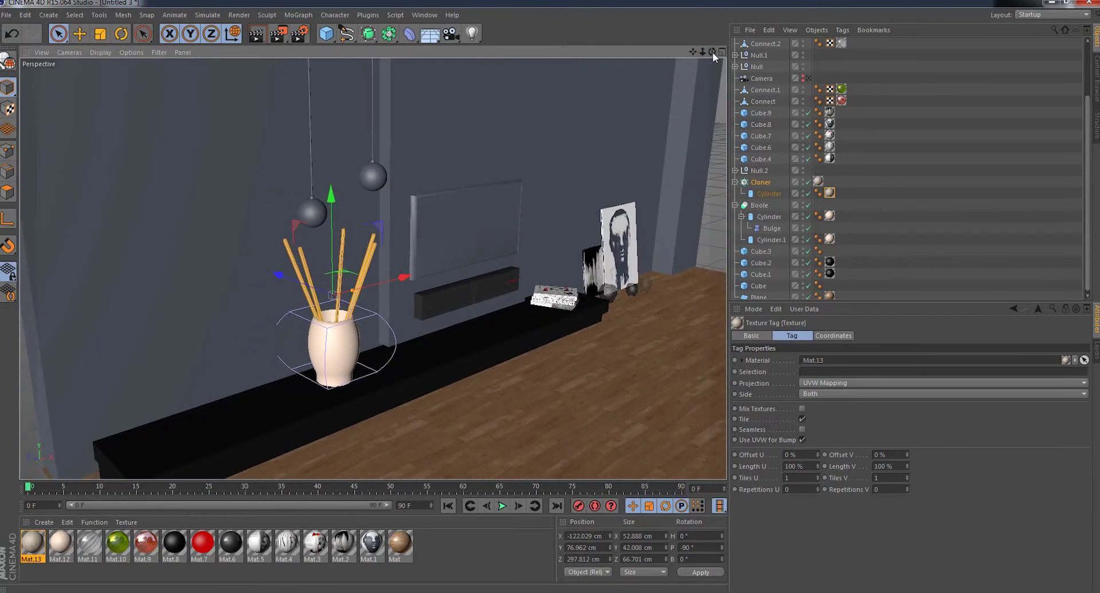
drag(713, 52, 676, 58)
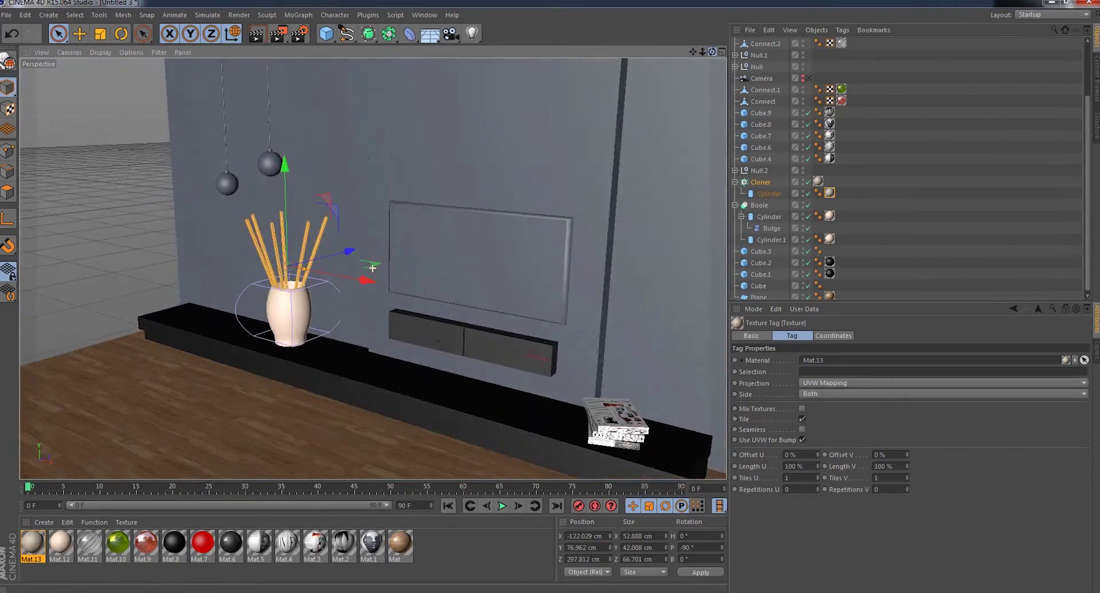
alt+drag(373, 269, 372, 268)
scroll(515, 225, up, 3)
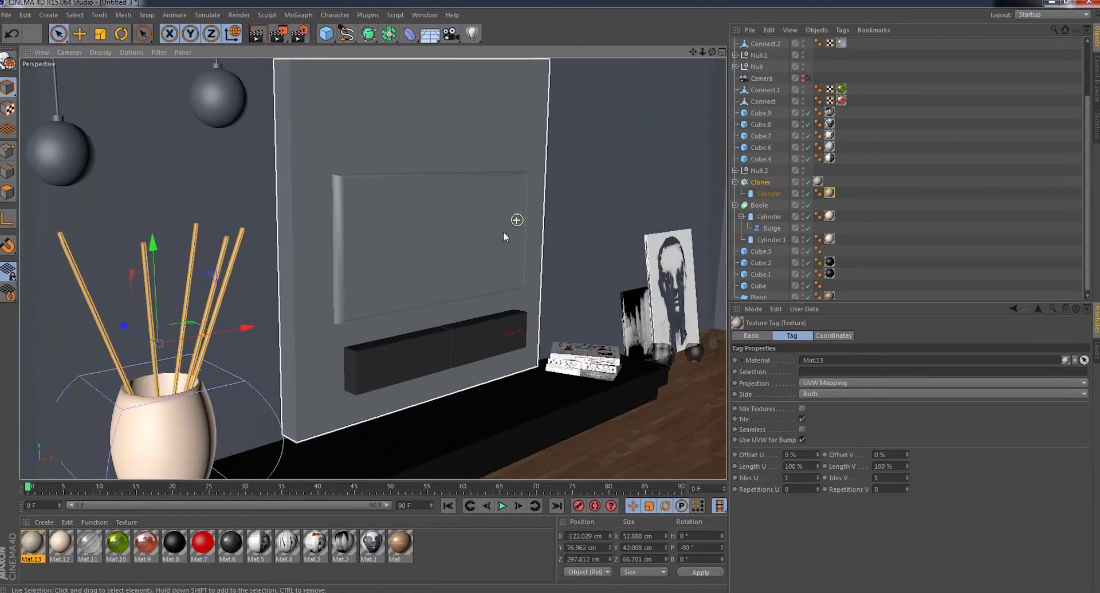
drag(250, 551, 386, 269)
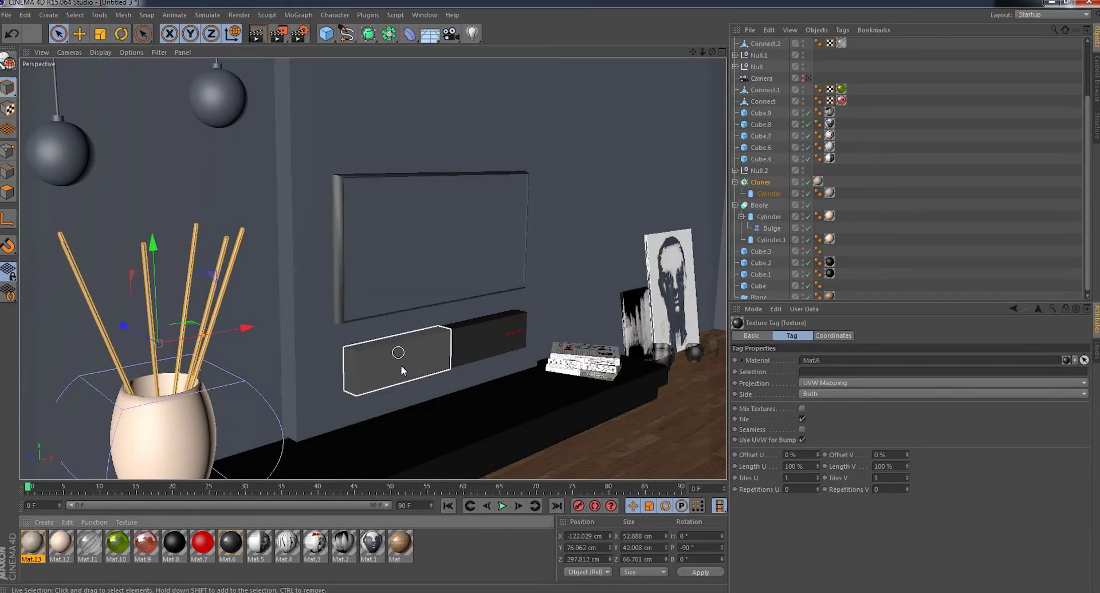
click(459, 199)
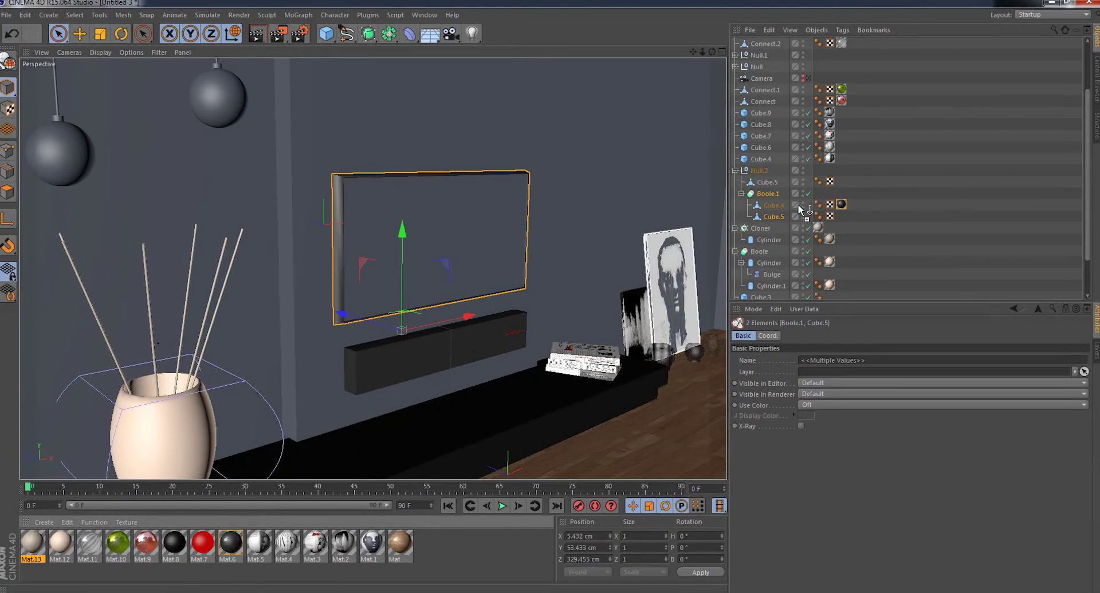
drag(774, 200, 770, 216)
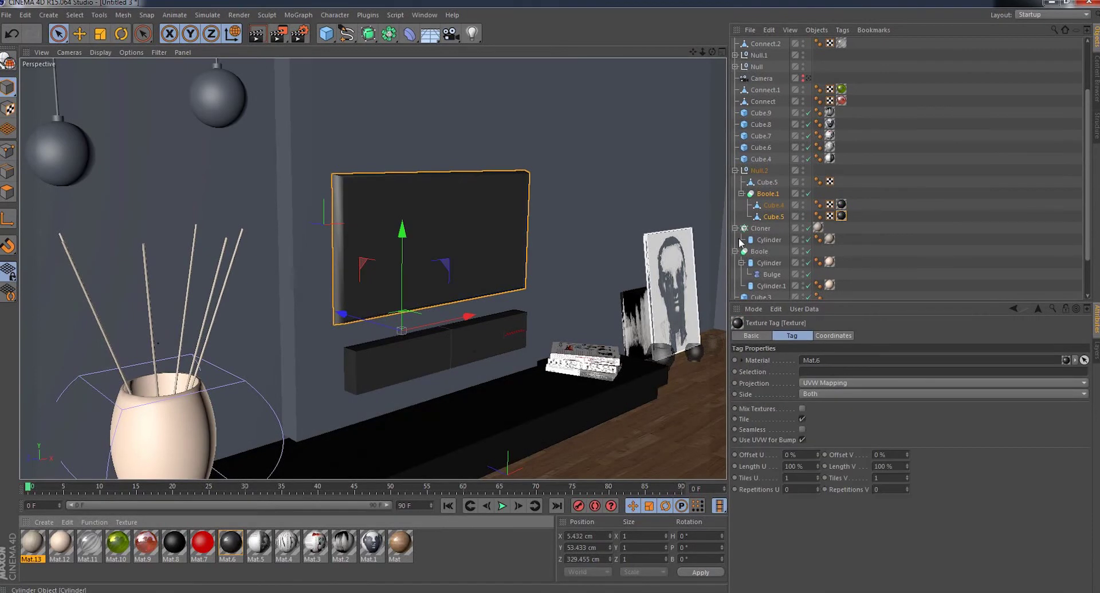
- Apply the dark Mat.8 material to the TV screen Cube.4
alt+drag(722, 112, 372, 268)
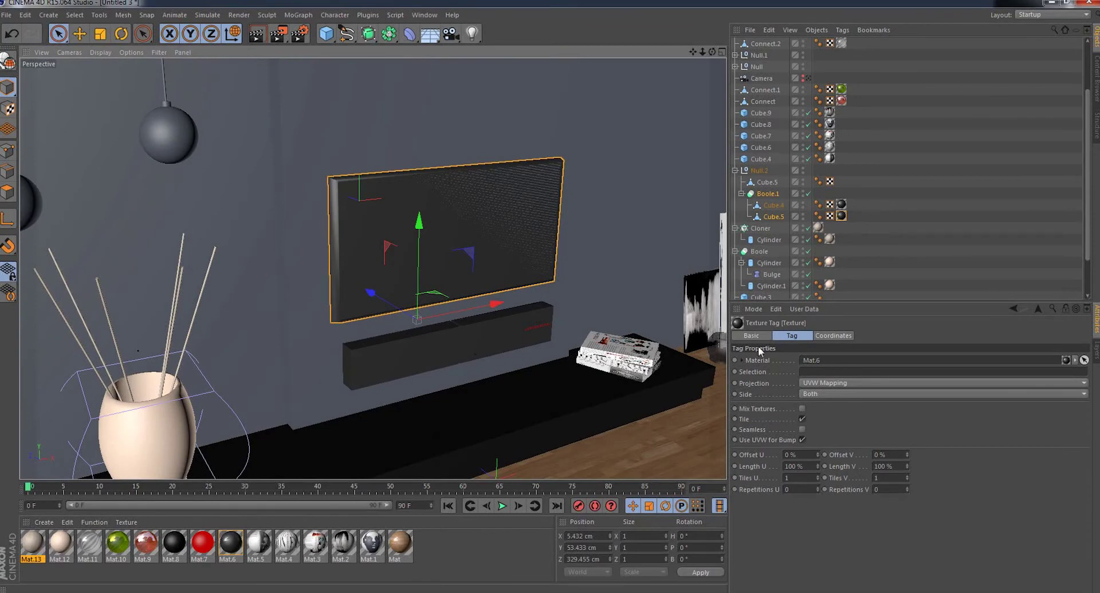
click(483, 393)
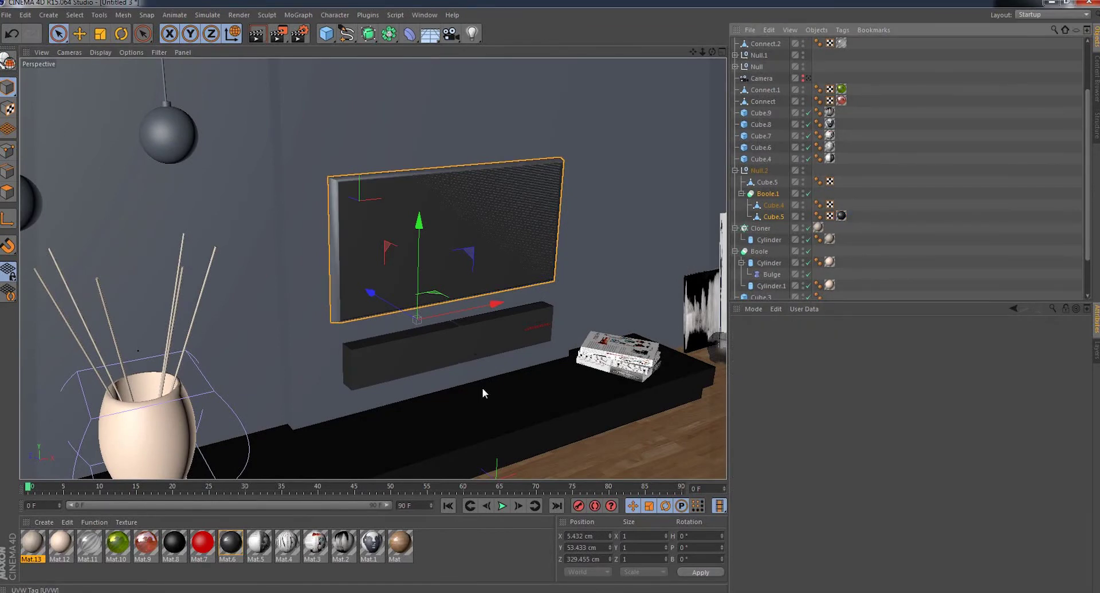
drag(182, 538, 771, 206)
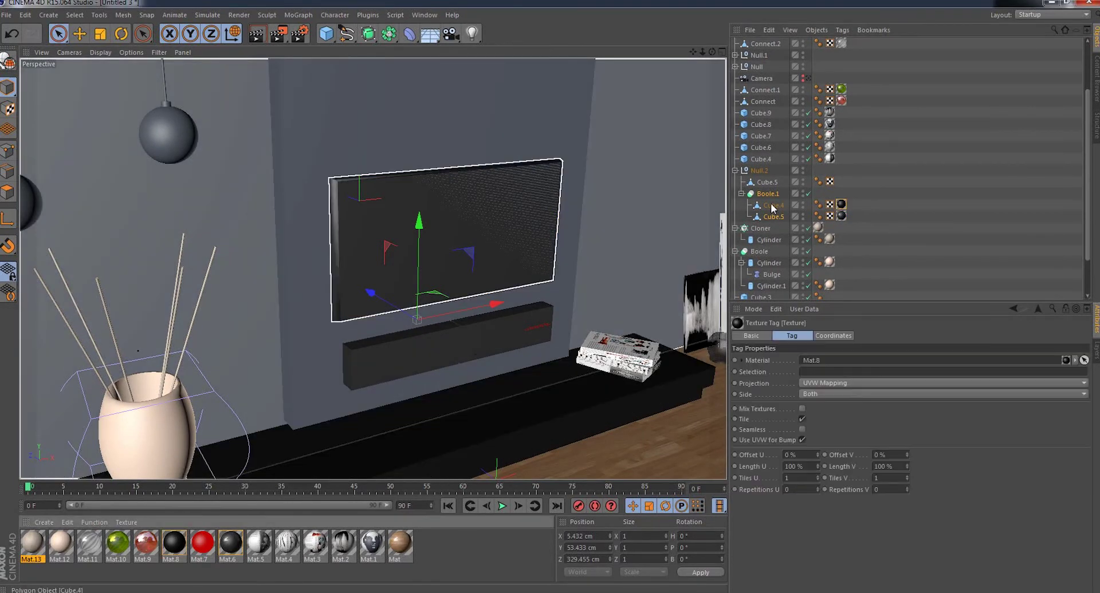
drag(712, 52, 716, 50)
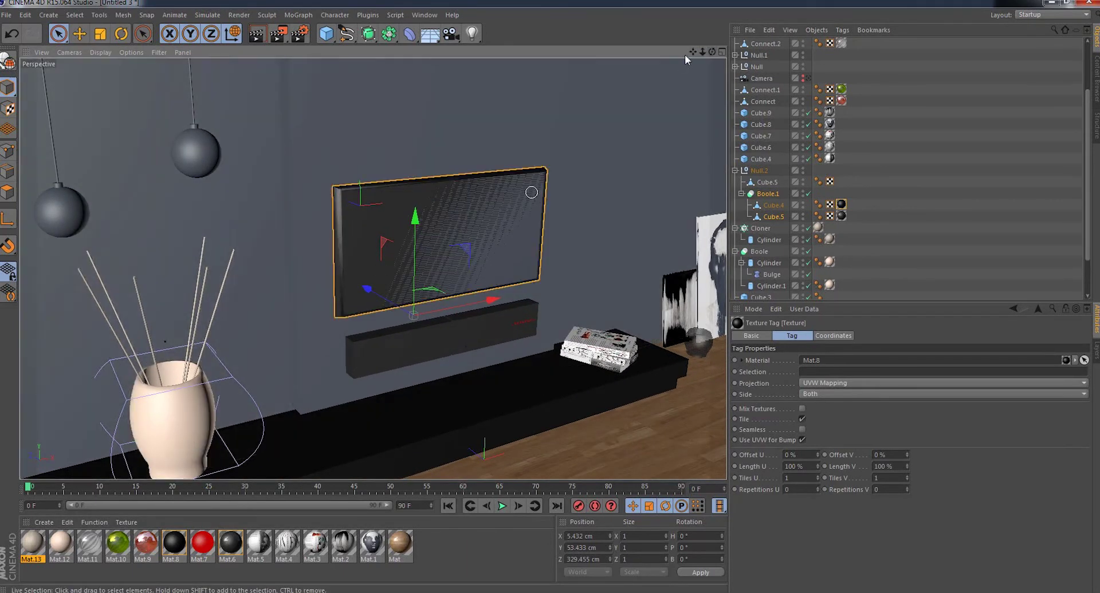
drag(693, 52, 447, 230)
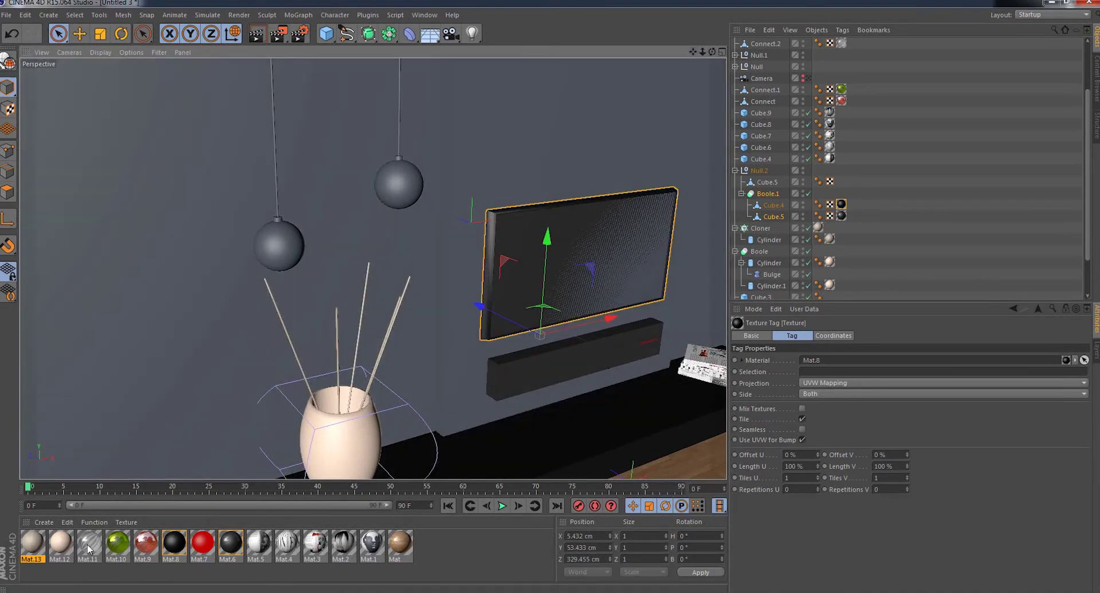
- Create white Mat.14 with reflection enabled and apply it to both lamp caps and the cord
click(44, 522)
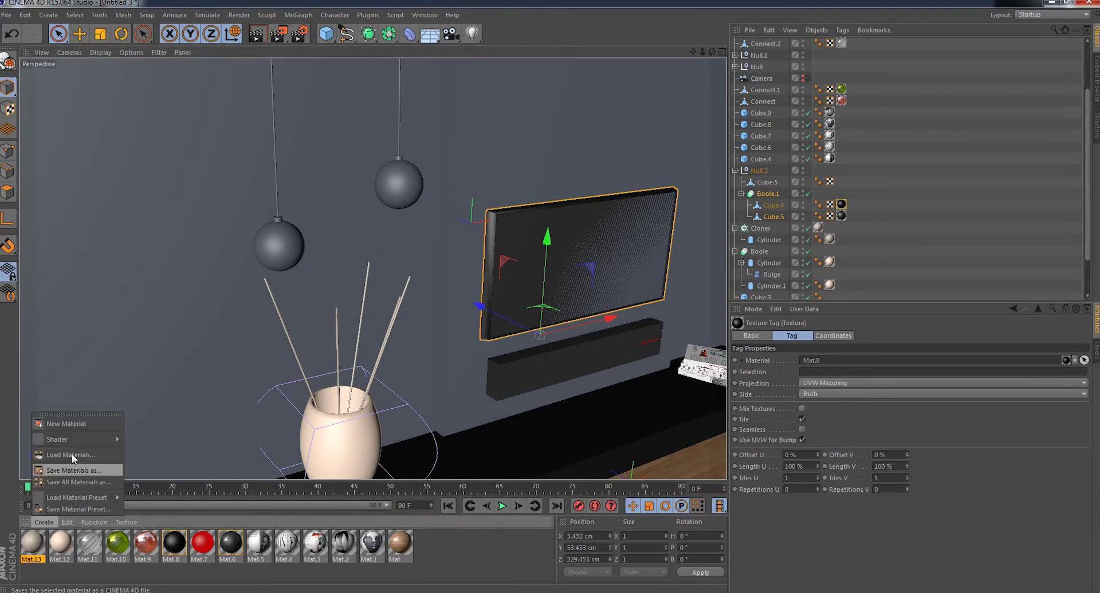
click(73, 425)
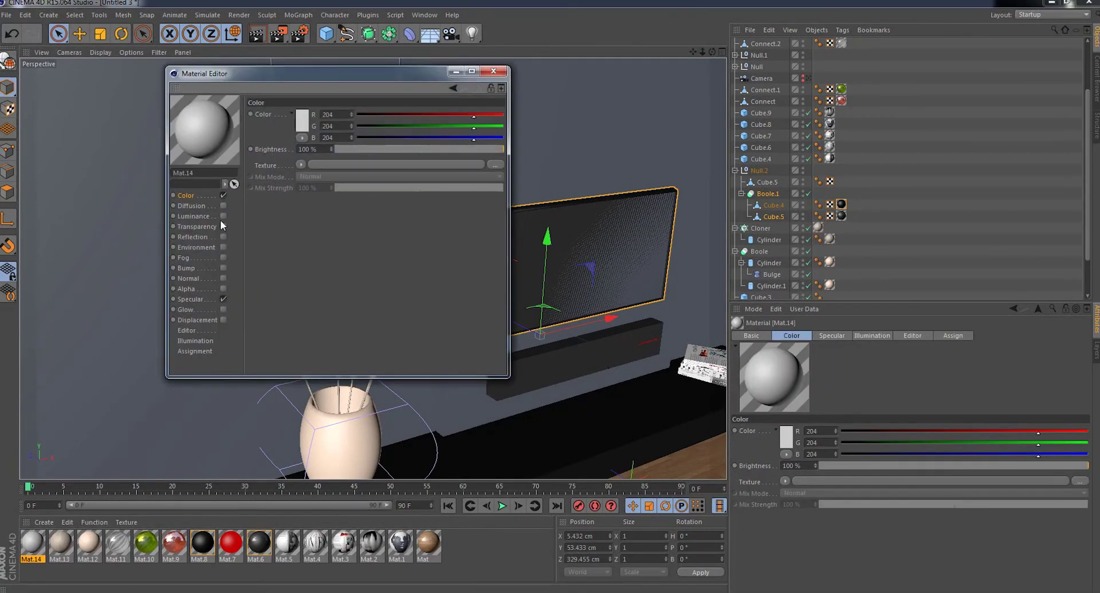
click(224, 237)
click(493, 71)
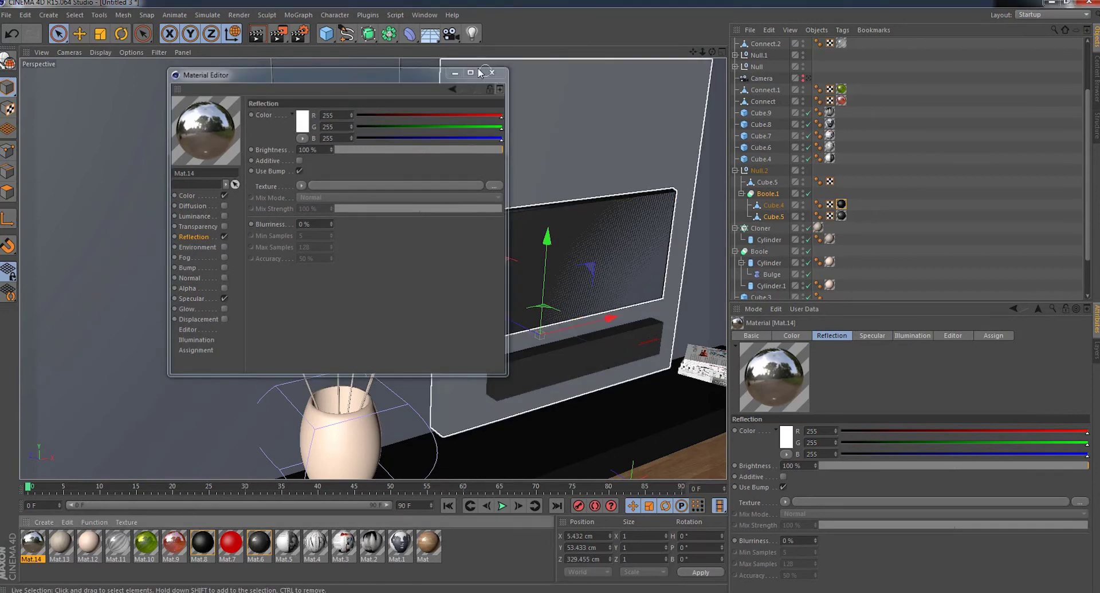
scroll(281, 266, up, 3)
scroll(282, 266, up, 3)
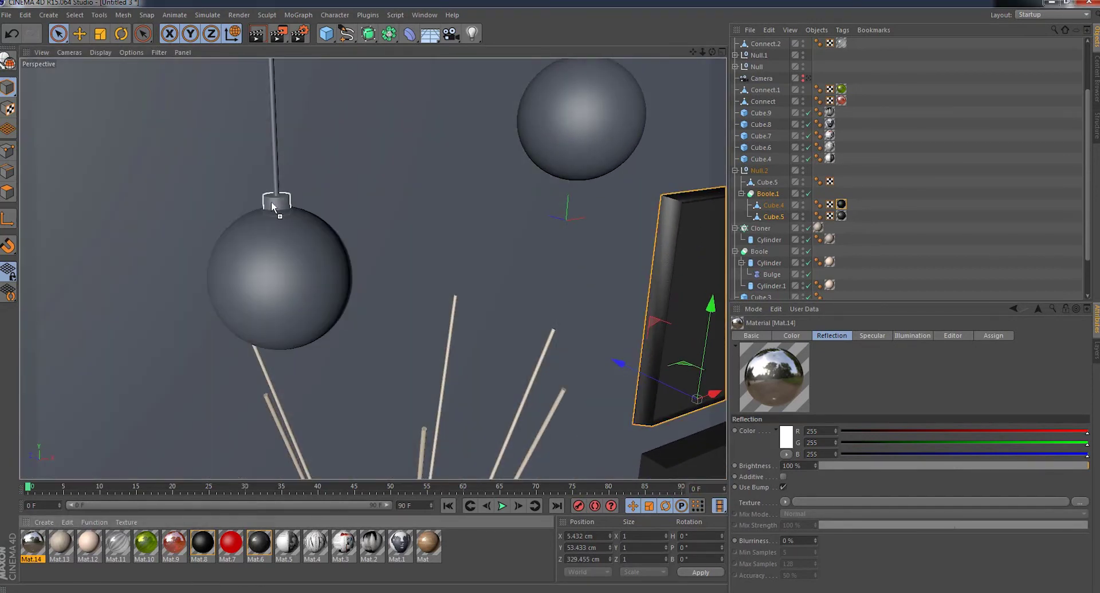
drag(46, 535, 276, 201)
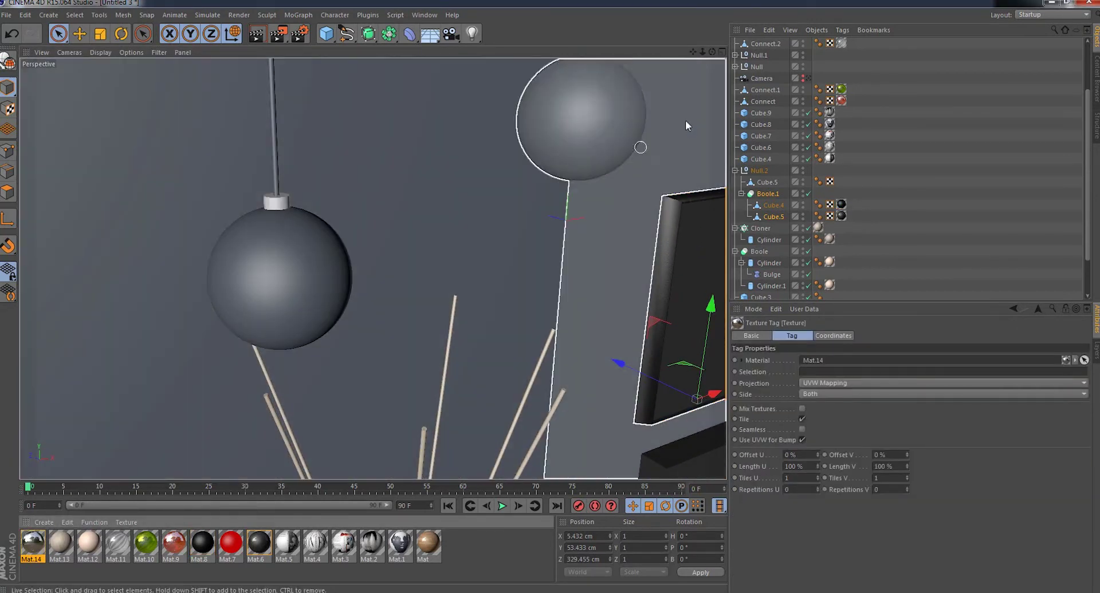
drag(697, 53, 192, 370)
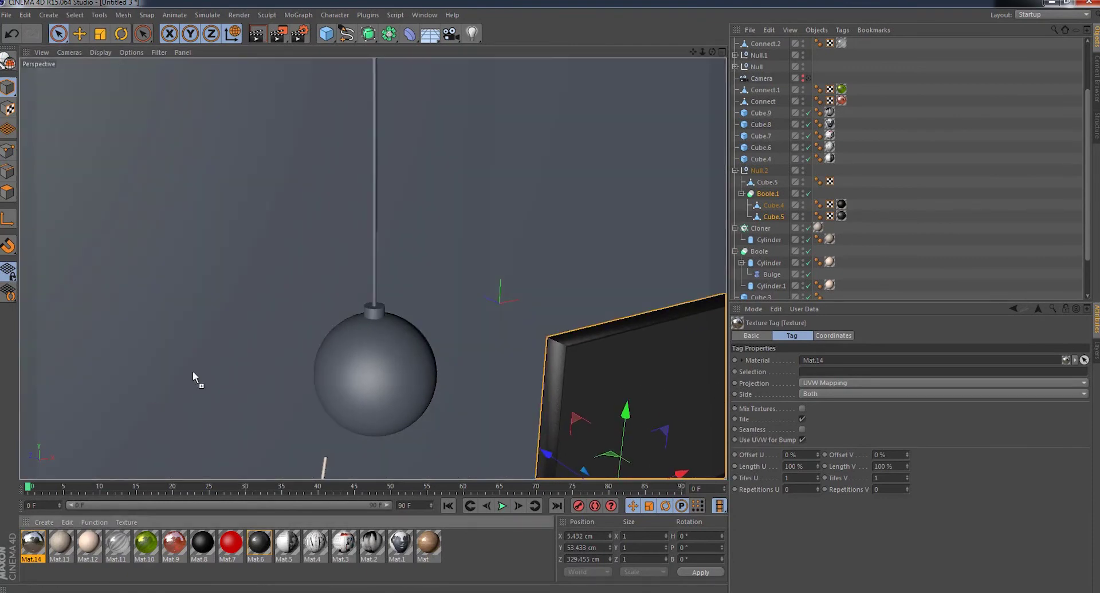
mouse_move(362, 307)
mouse_down()
mouse_move(373, 250)
mouse_move(122, 473)
mouse_up()
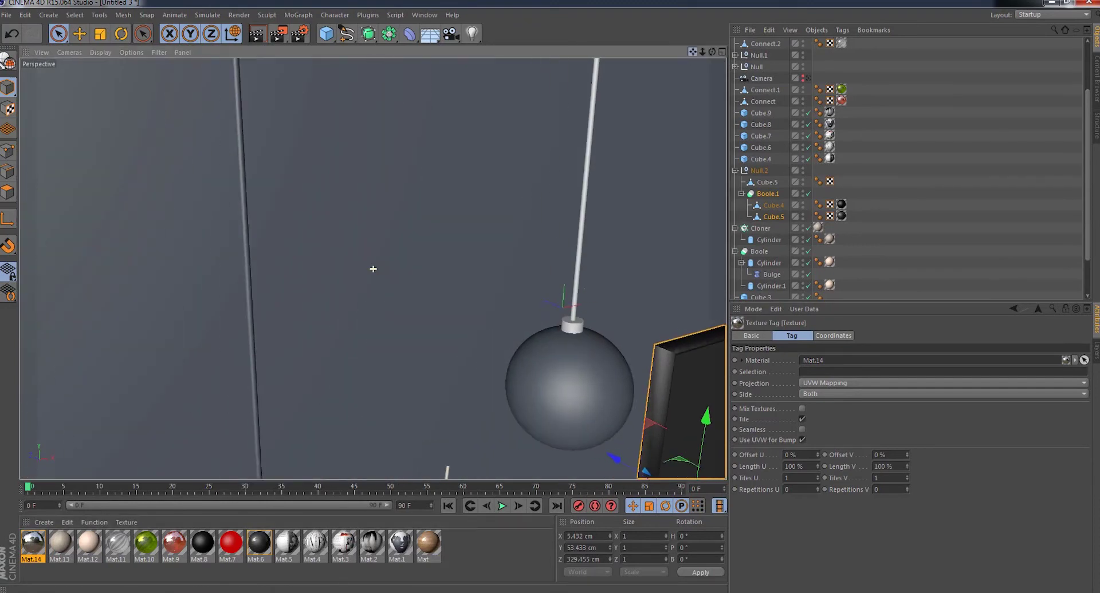
drag(33, 542, 289, 376)
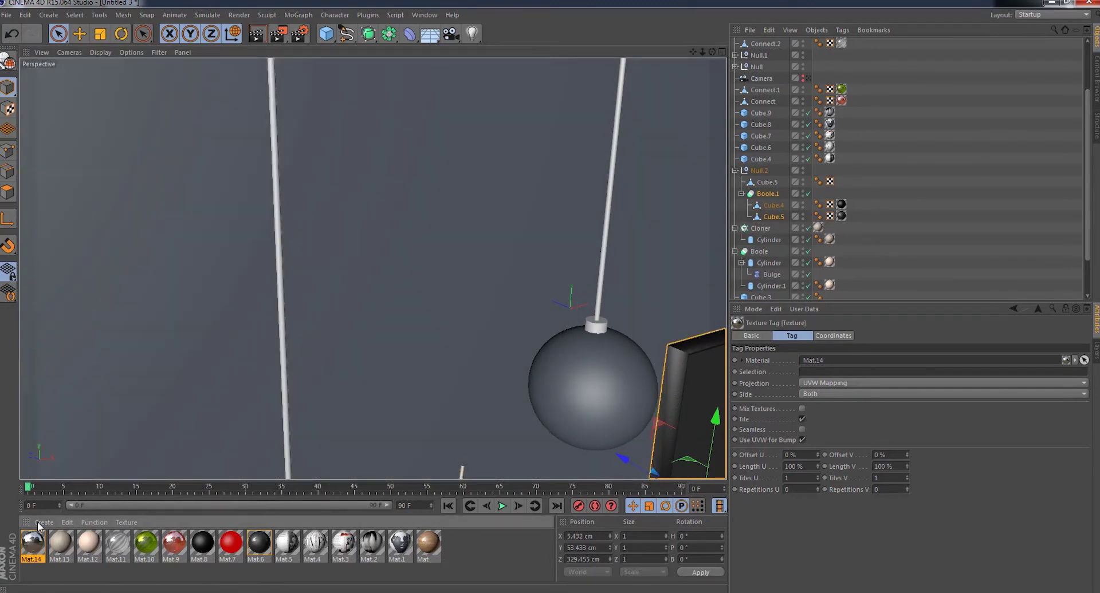
- Create Mat.15 with reflection colour 239 at 15% strength and apply it to both lamp spheres
click(39, 522)
click(52, 422)
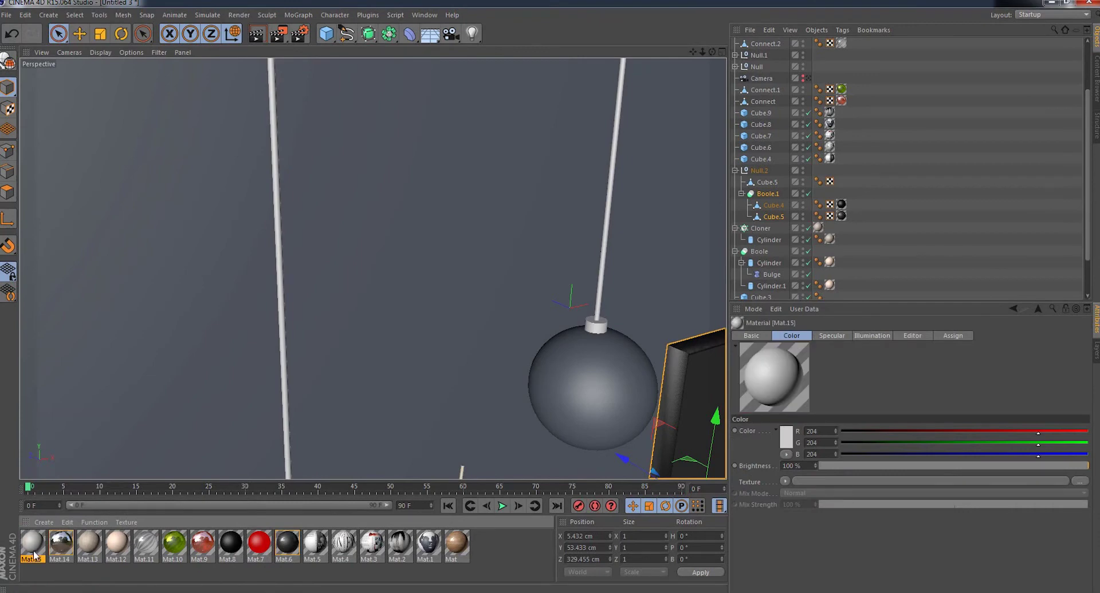
double_click(33, 542)
click(302, 127)
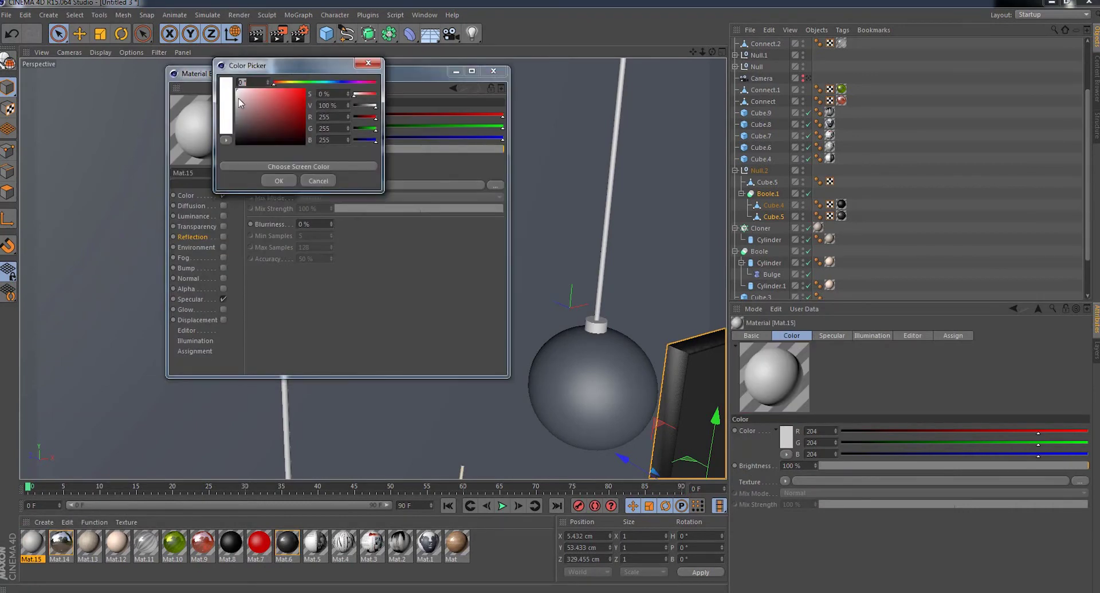
drag(239, 98, 230, 92)
click(279, 181)
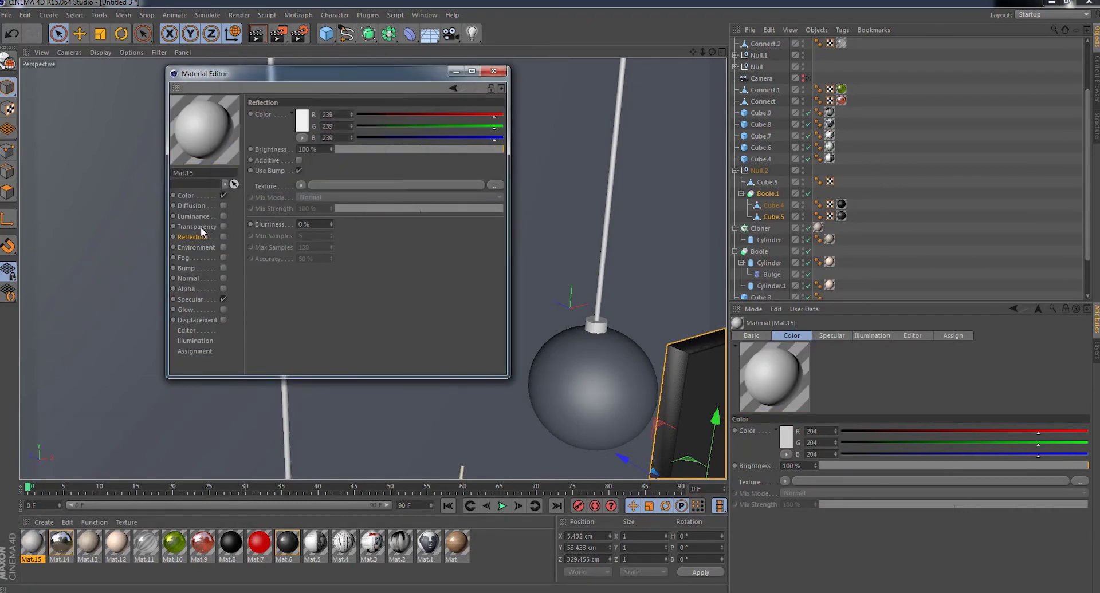
click(222, 237)
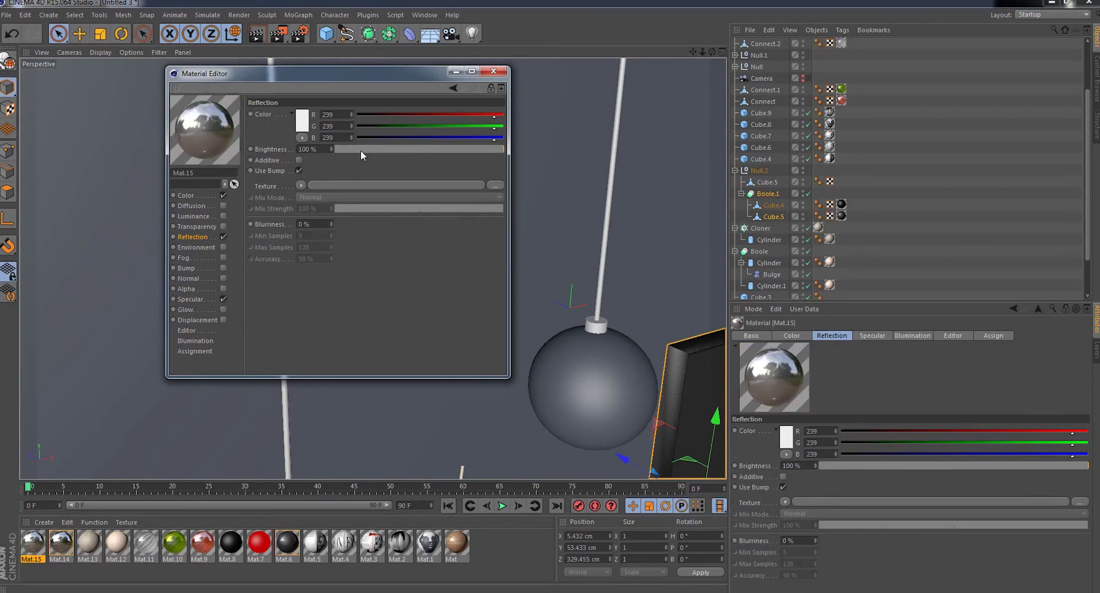
click(360, 150)
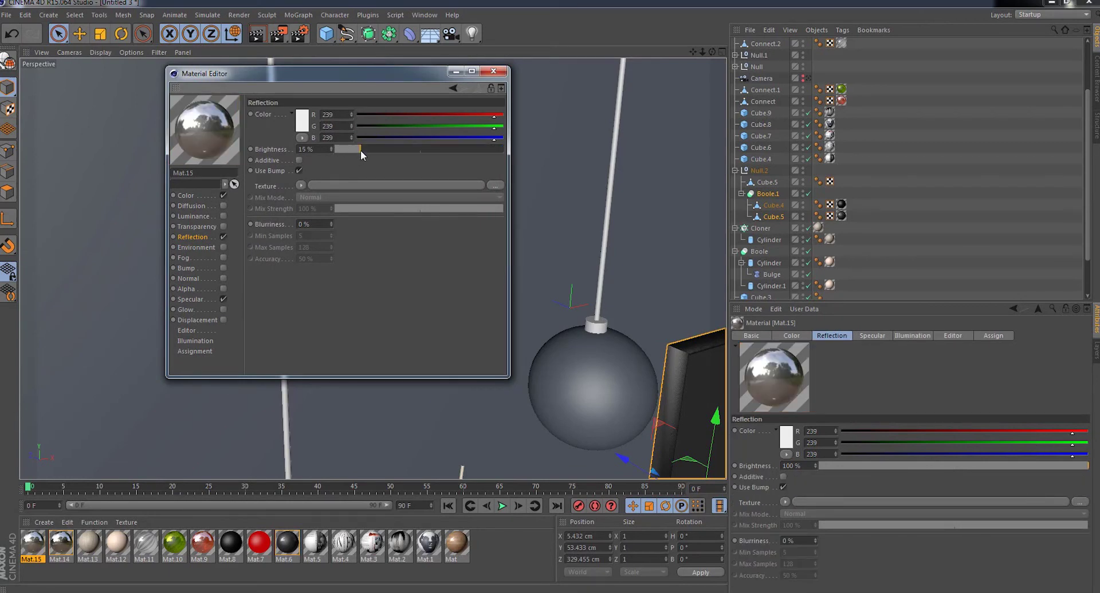
click(493, 74)
mouse_move(228, 483)
mouse_down()
mouse_move(565, 368)
mouse_move(307, 385)
mouse_up()
drag(32, 543, 335, 404)
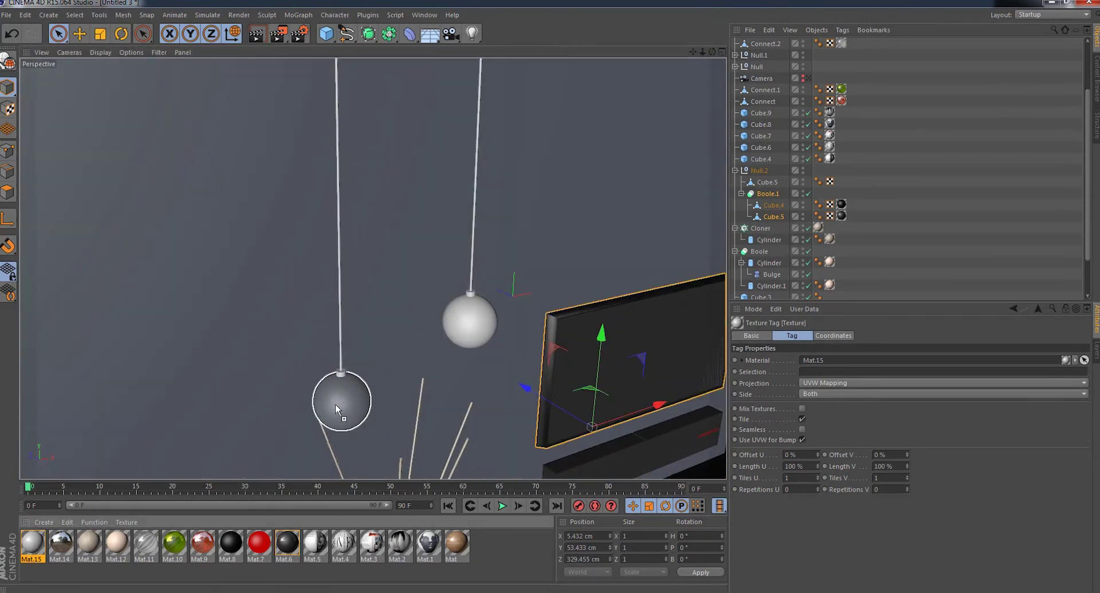
- Change the vase material Mat.12's colour to tan R221 G188 B157
scroll(706, 77, down, 3)
scroll(707, 77, down, 3)
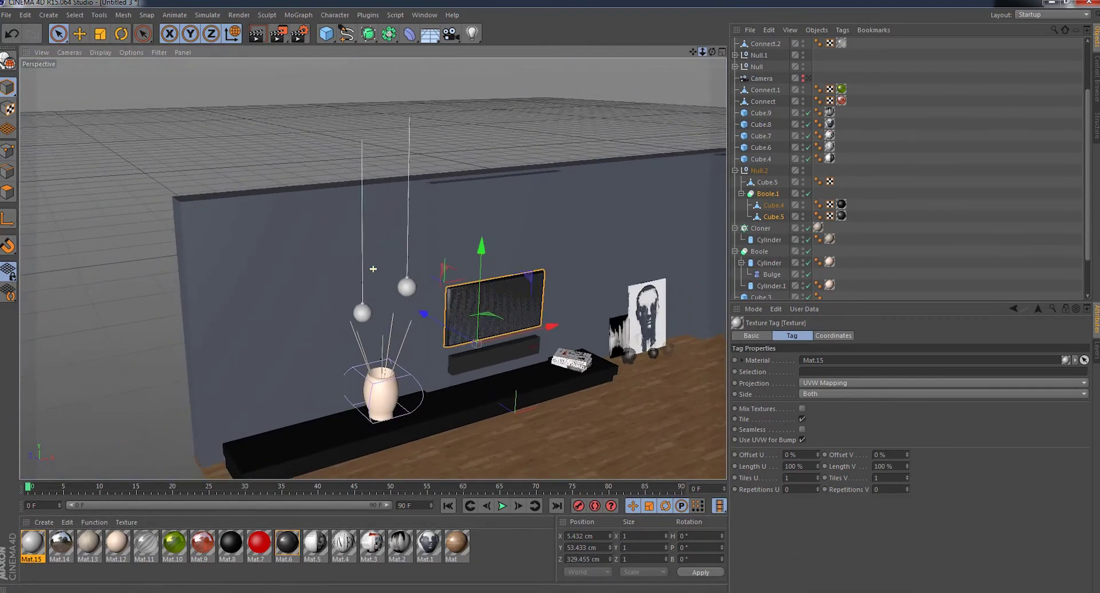
drag(715, 54, 690, 57)
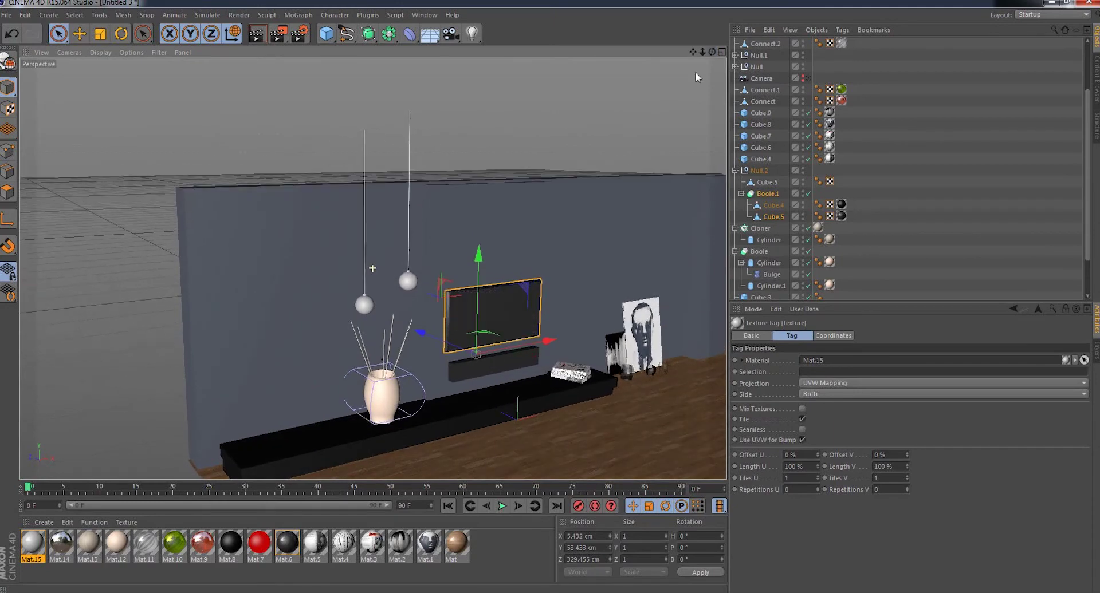
scroll(503, 295, up, 3)
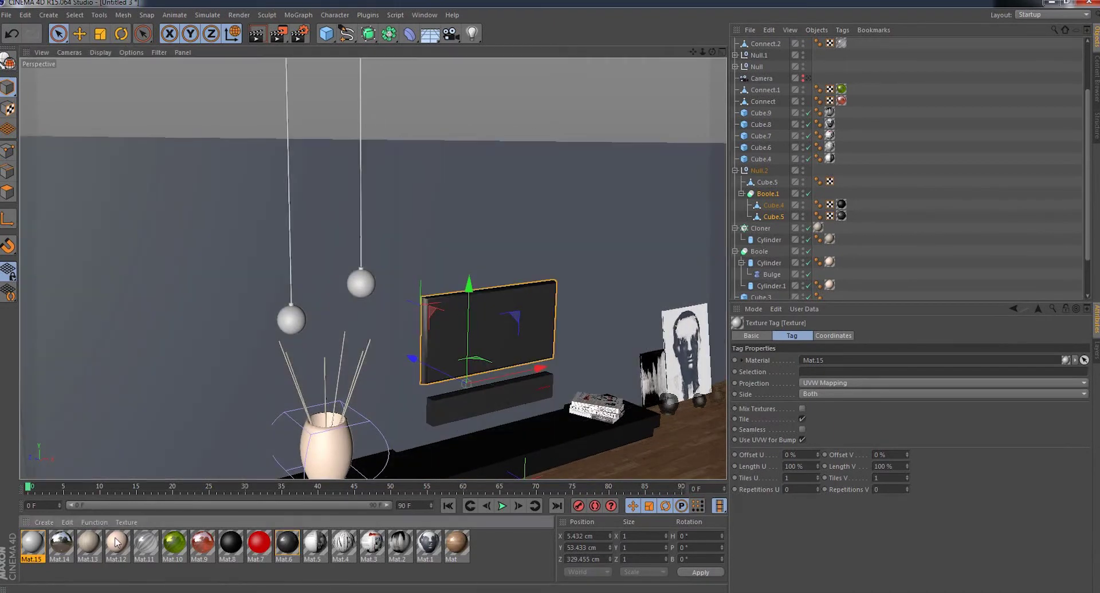
double_click(116, 543)
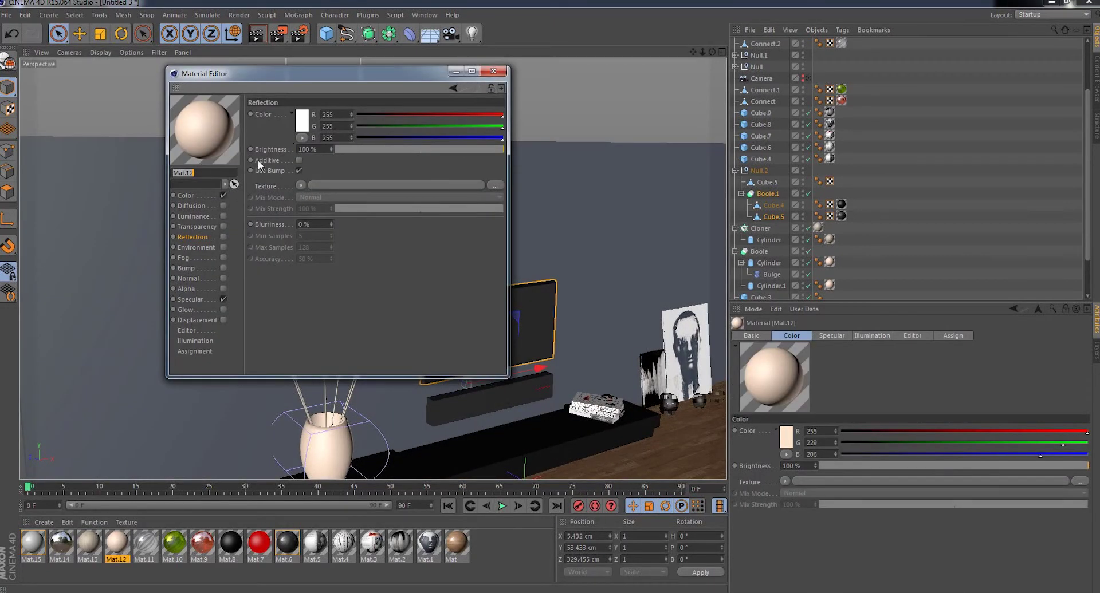
click(186, 196)
click(306, 126)
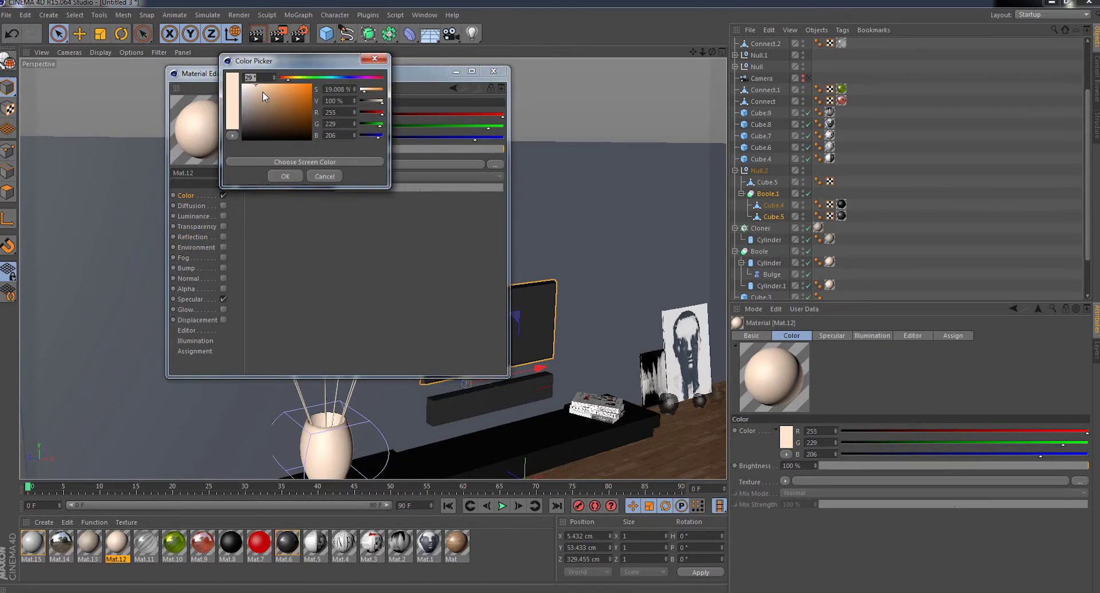
click(285, 176)
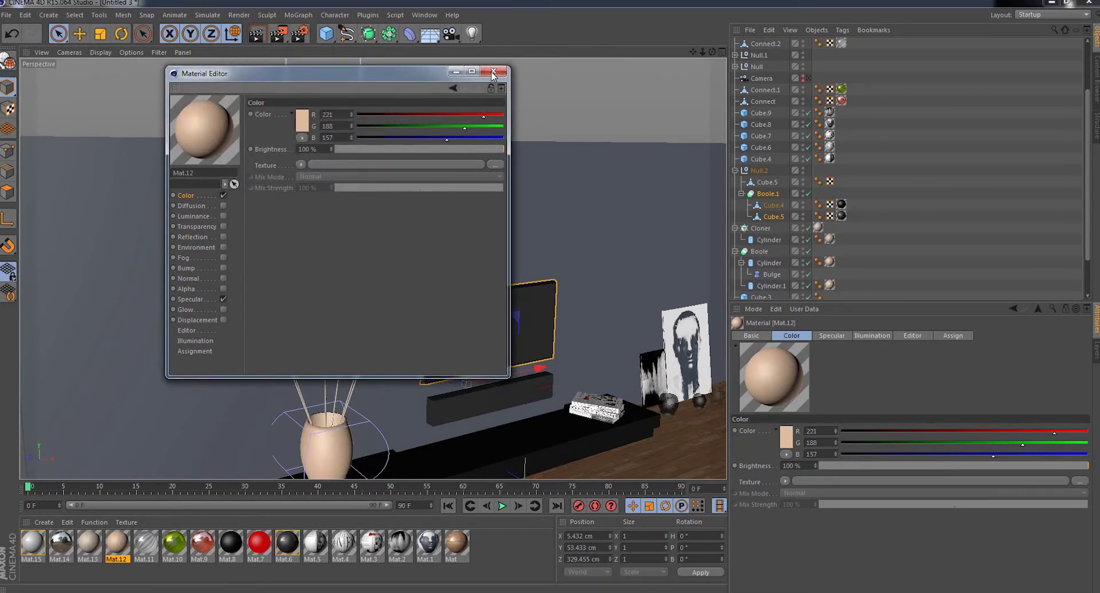
click(191, 300)
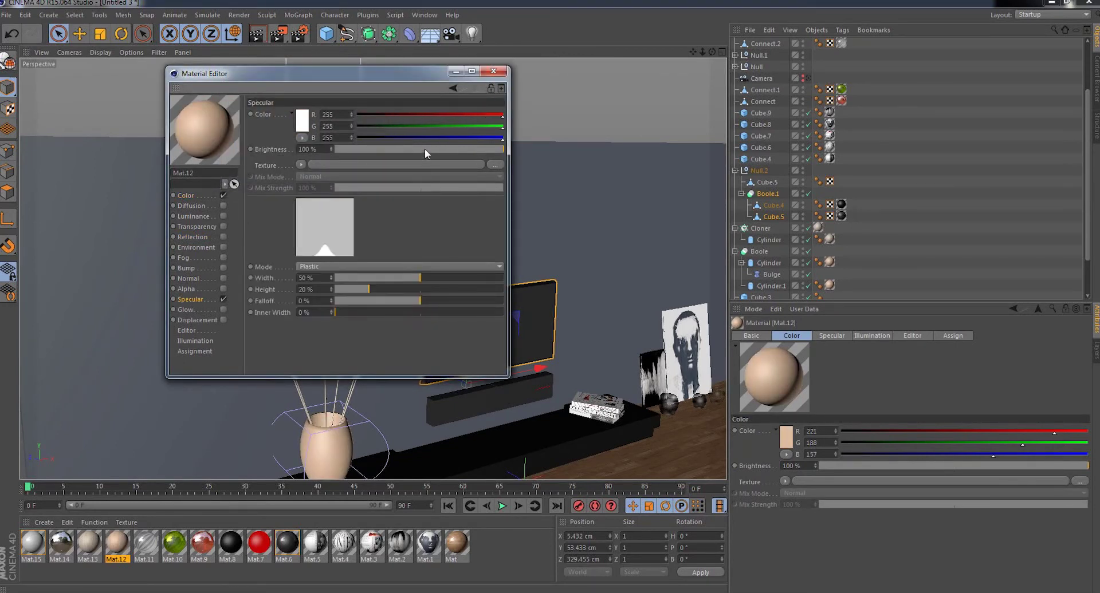
click(493, 71)
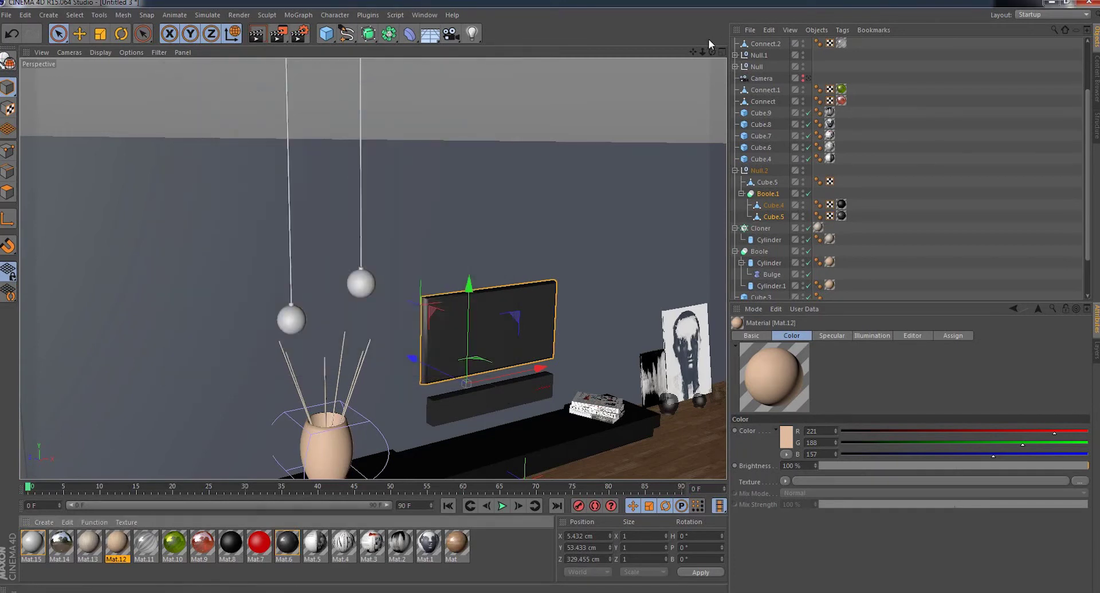
- Switch the viewport display to Gouraud Shading (Lines)
scroll(373, 269, down, 2)
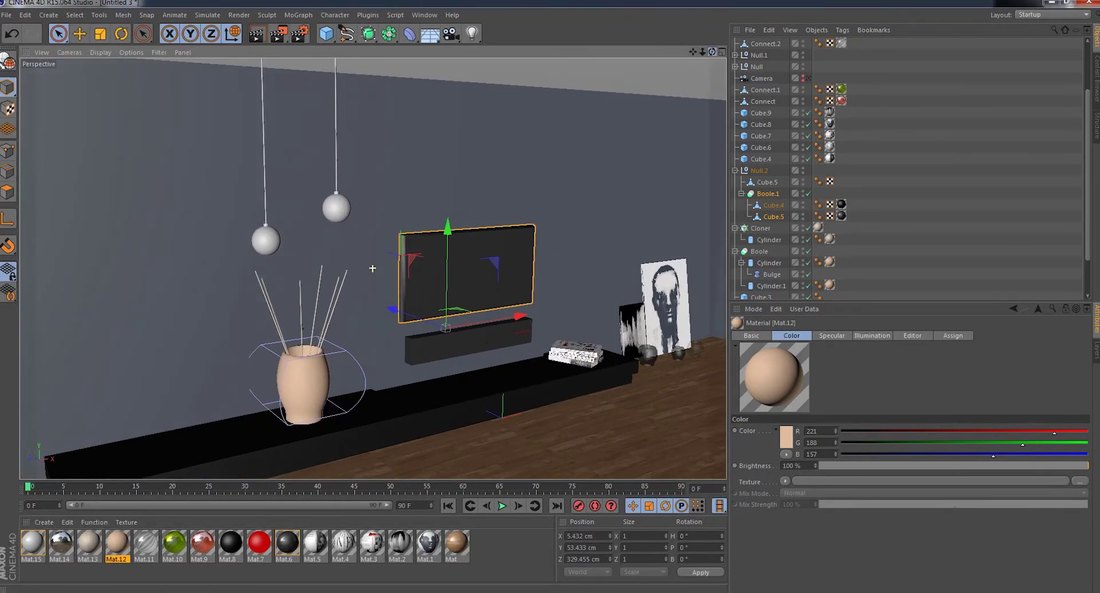
alt+drag(372, 268, 229, 171)
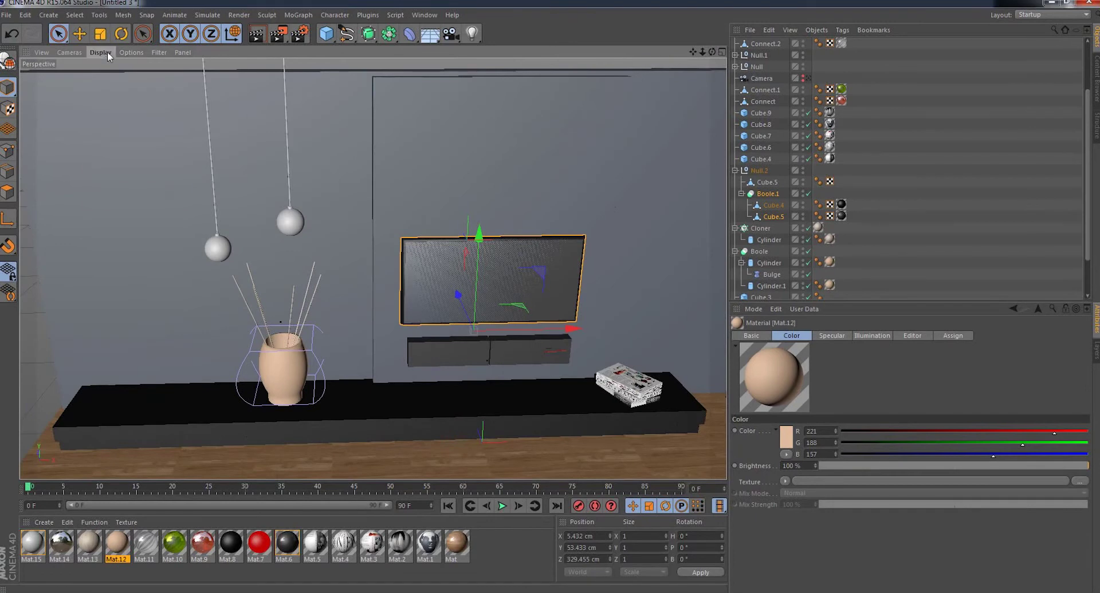
click(108, 51)
click(112, 77)
alt+drag(372, 268, 625, 87)
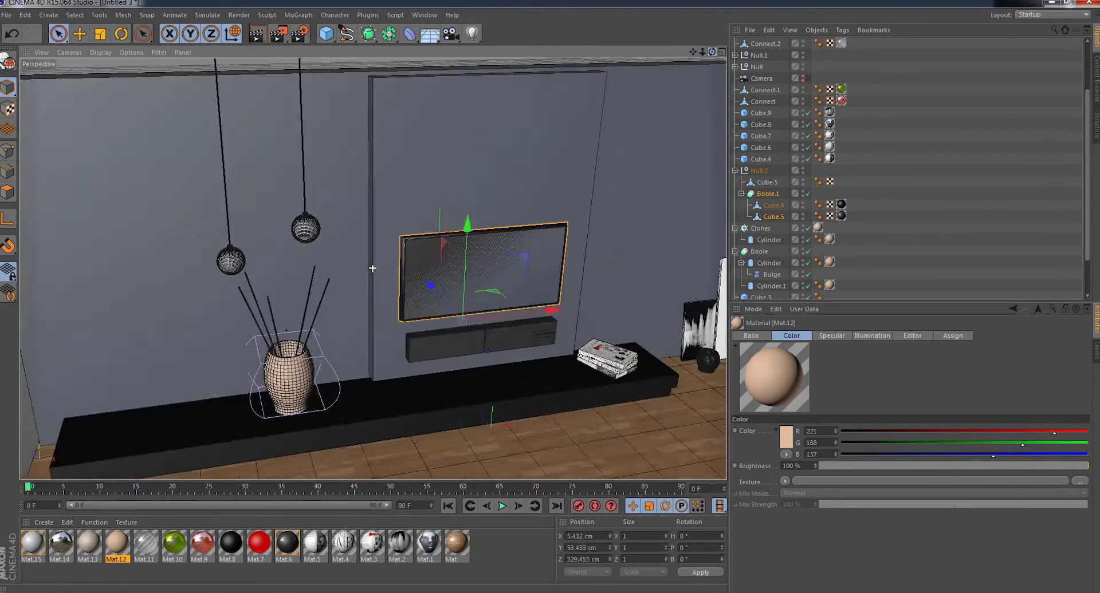
alt+drag(372, 269, 320, 298)
- Create Mat.16 with the light wood (15).jpg image as its Color texture
click(44, 523)
click(57, 423)
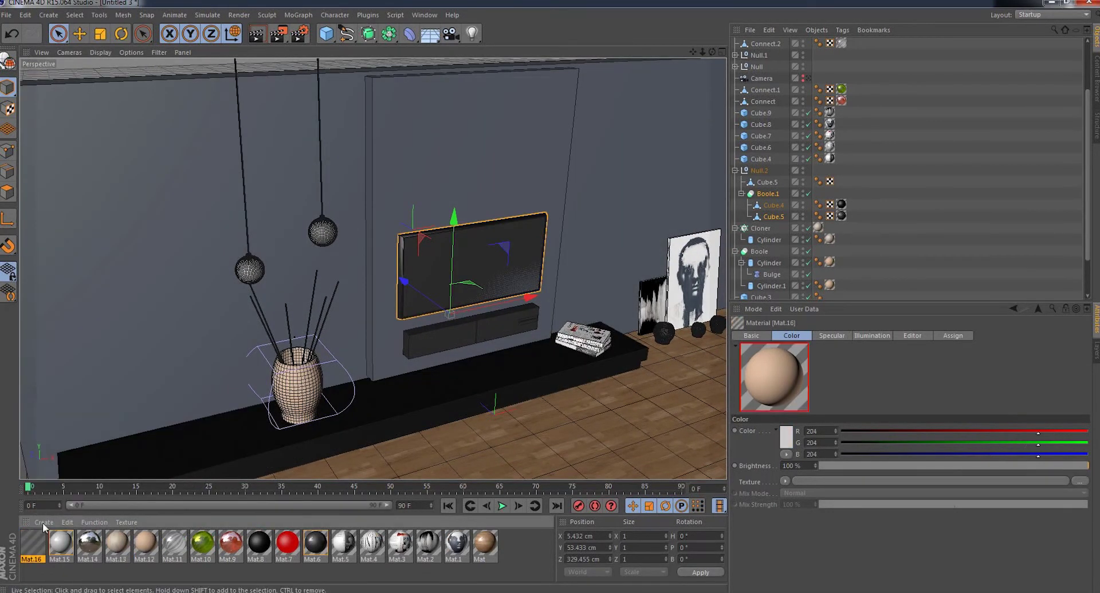
double_click(33, 542)
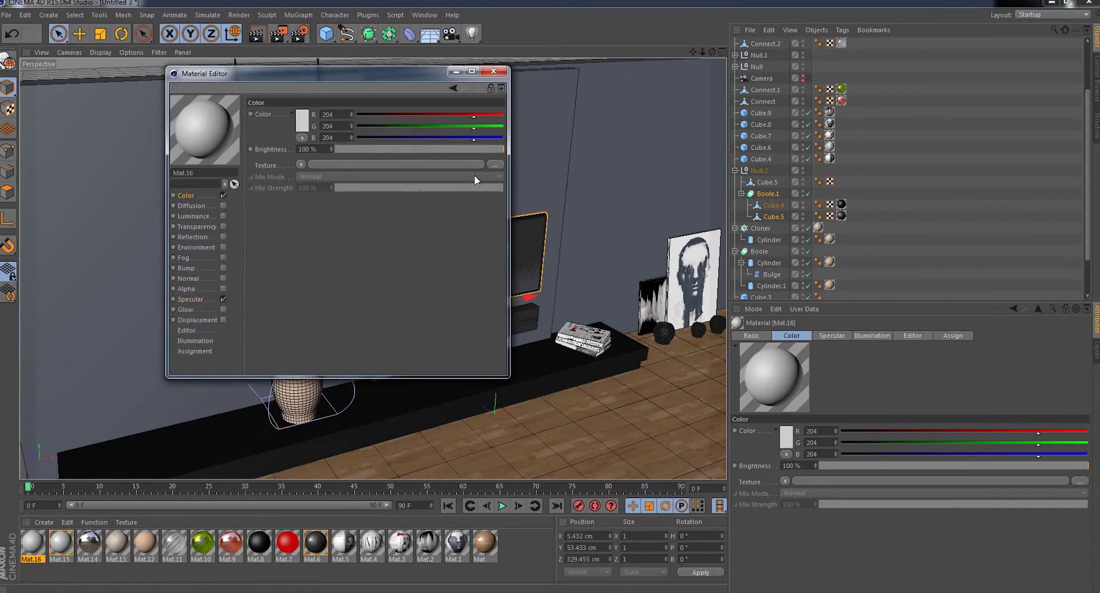
click(494, 165)
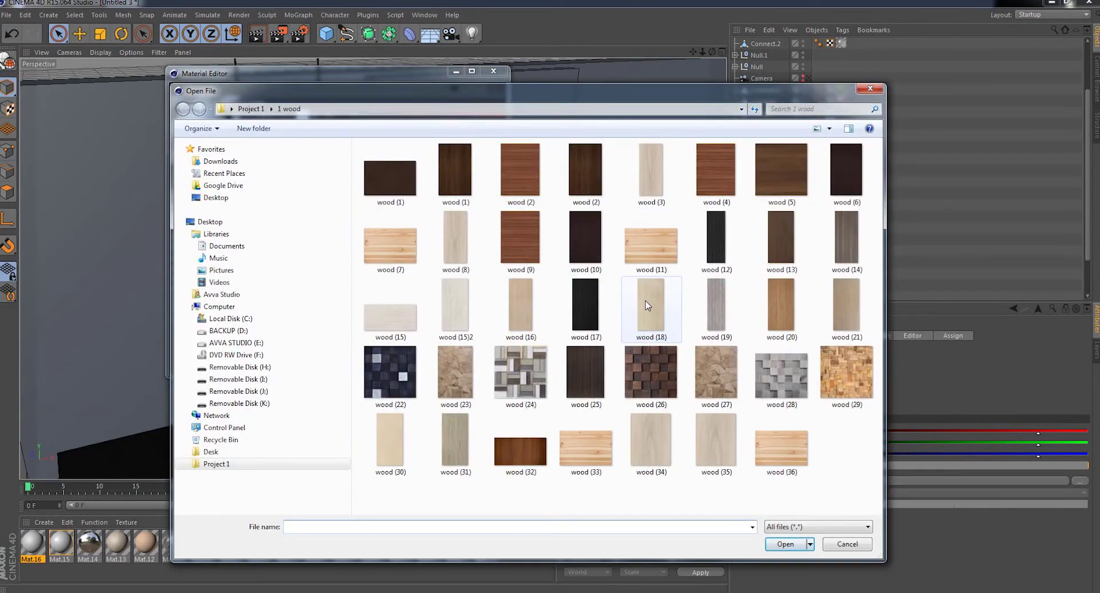
click(400, 318)
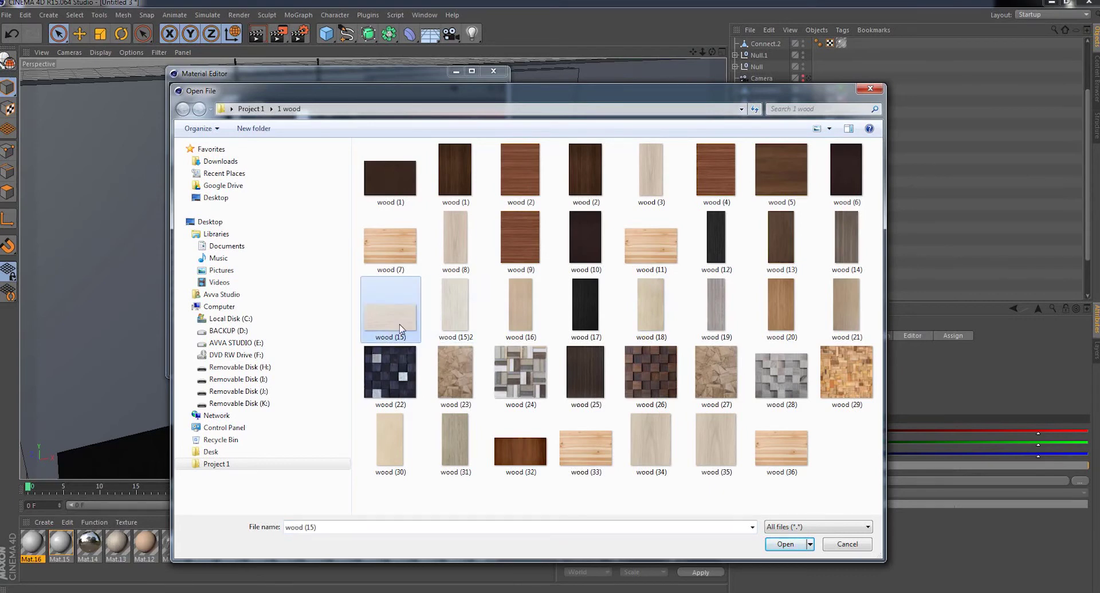
double_click(399, 330)
click(564, 344)
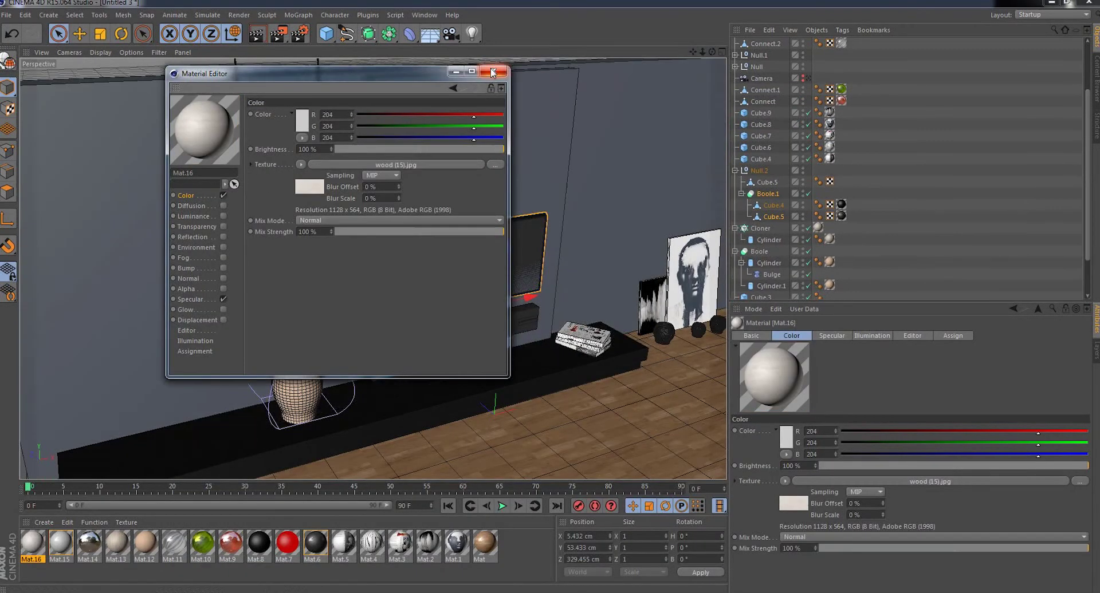
click(491, 72)
- Apply Mat.16 to the wall panel Cube.3 and set its texture Tiles U to 7
drag(33, 543, 430, 166)
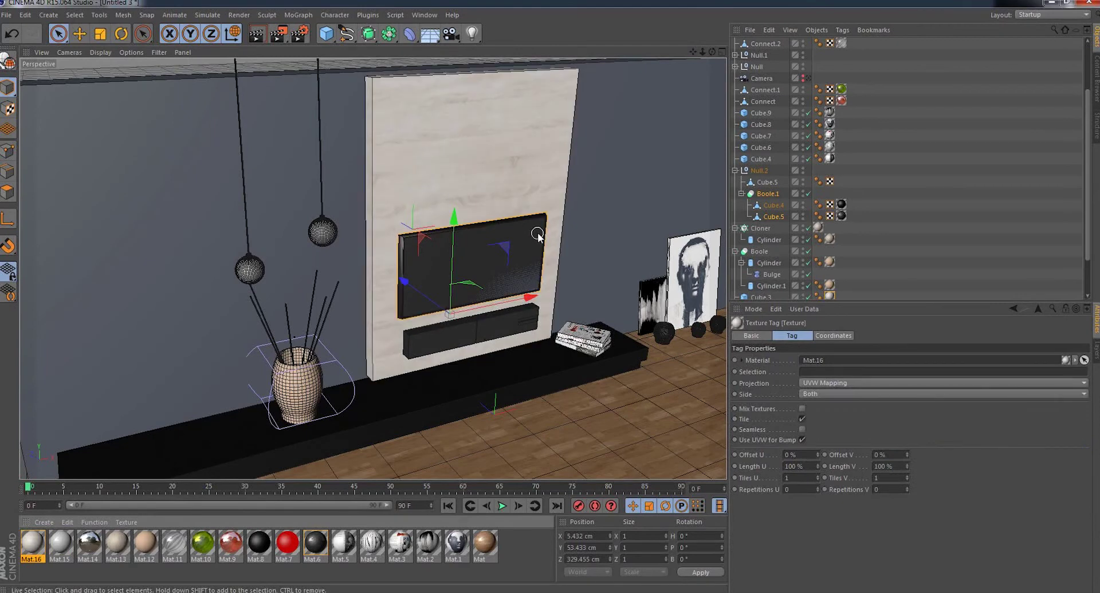
click(506, 167)
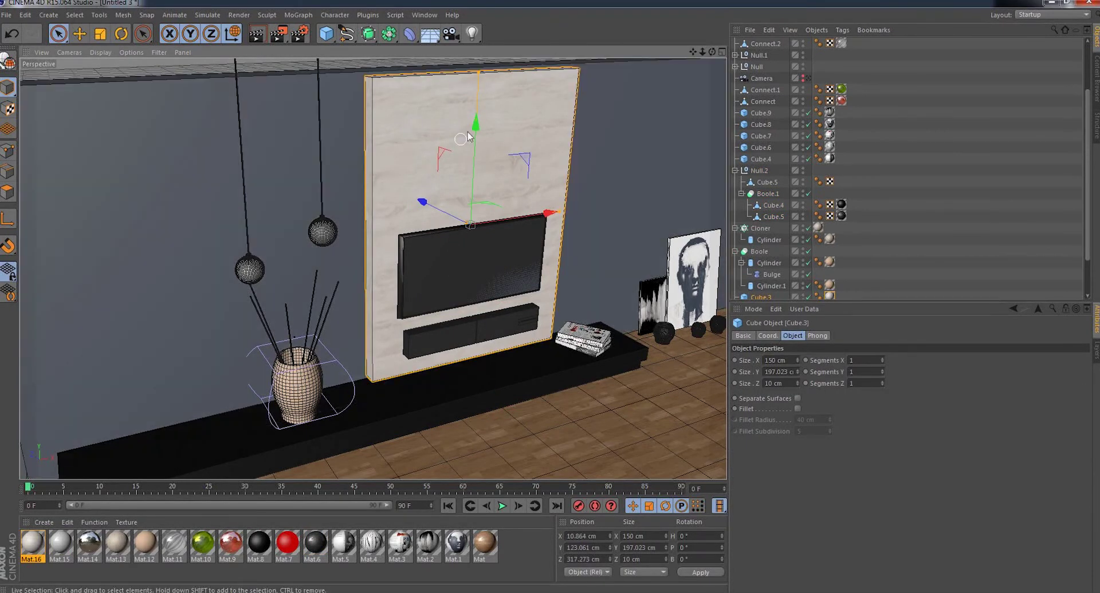
scroll(770, 276, down, 2)
click(829, 246)
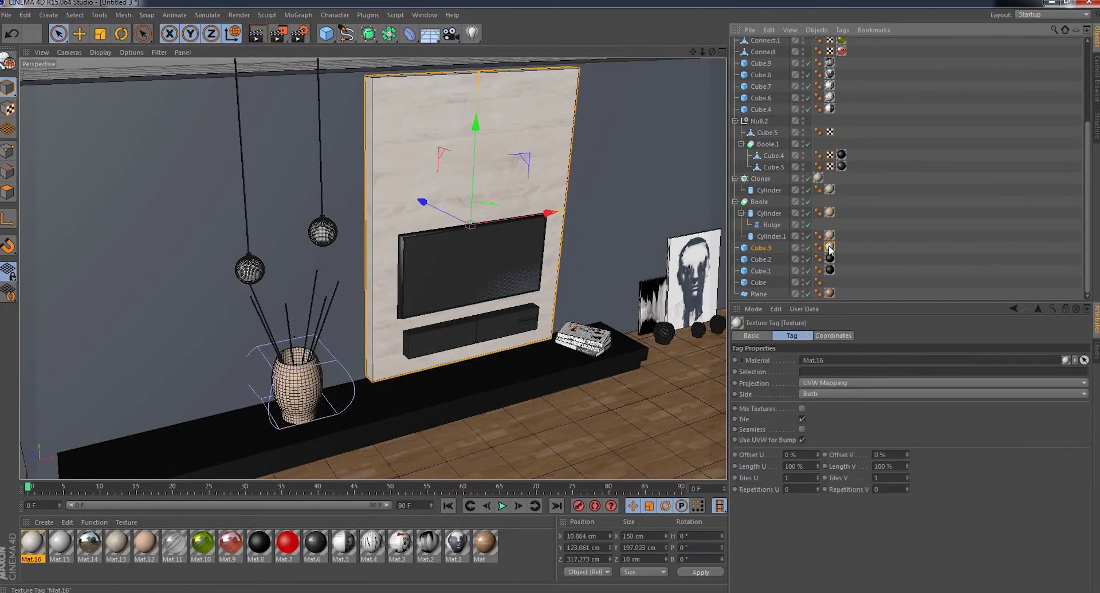
double_click(793, 477)
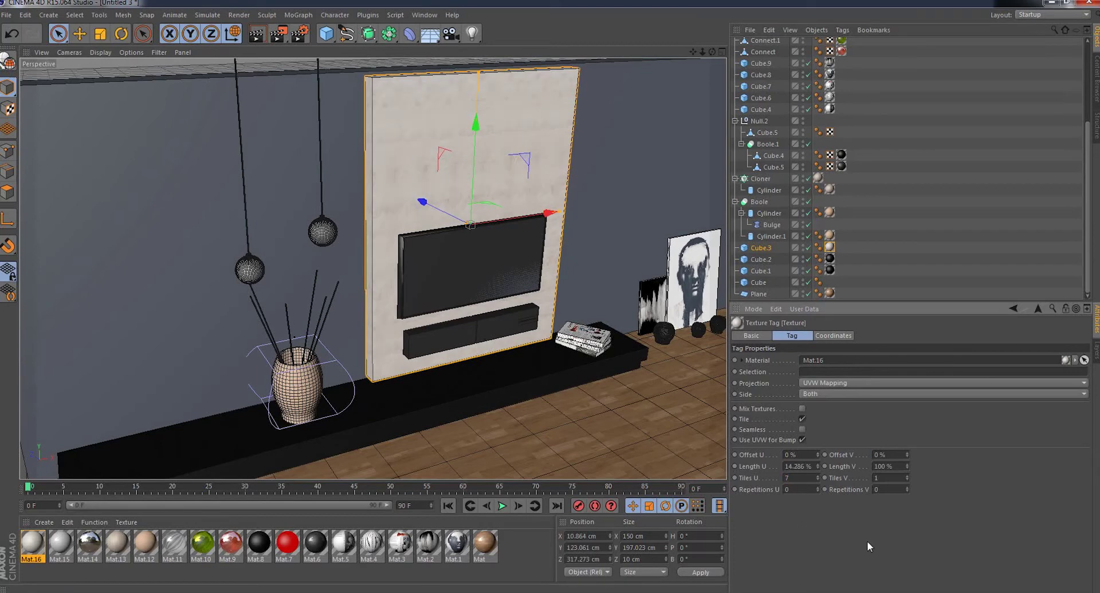
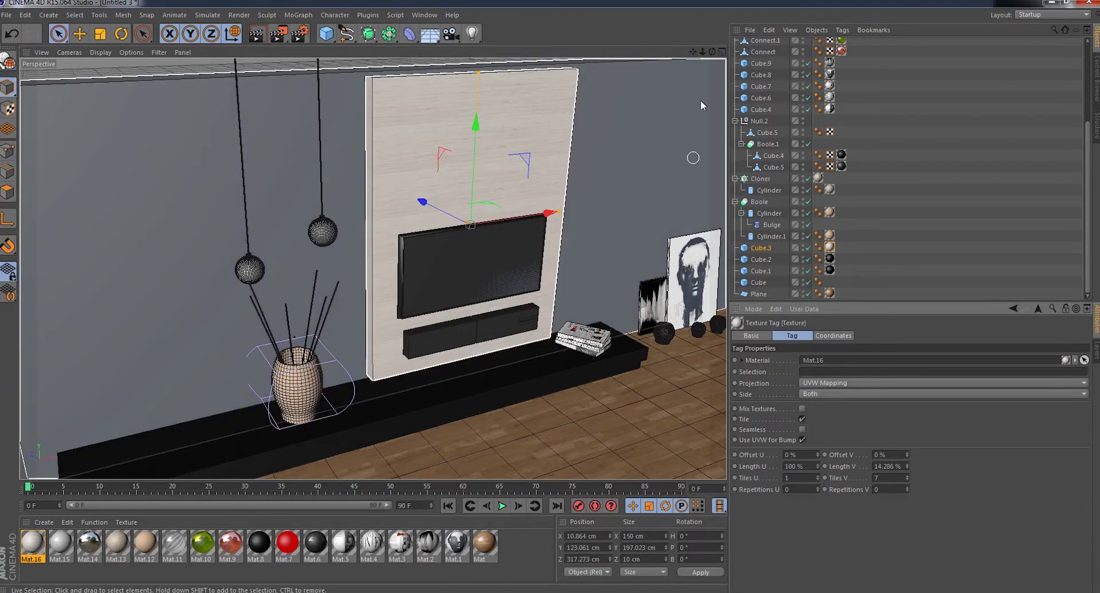
- Create a new material Mat.17 and set its colour to grey RGB 179
drag(711, 52, 702, 57)
alt+drag(373, 268, 373, 269)
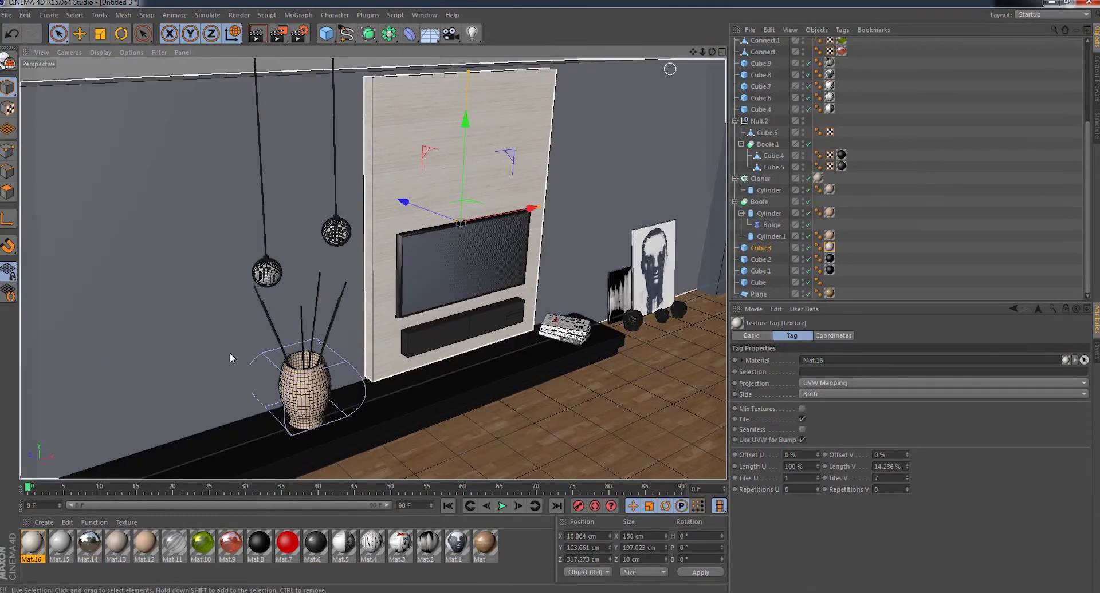
click(43, 522)
click(57, 424)
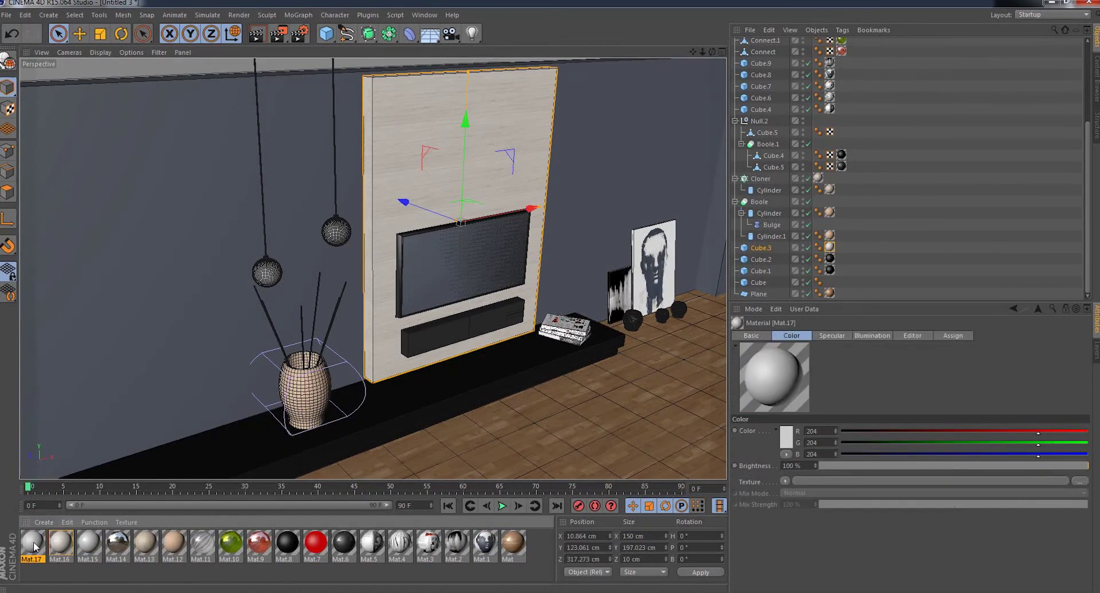
double_click(32, 543)
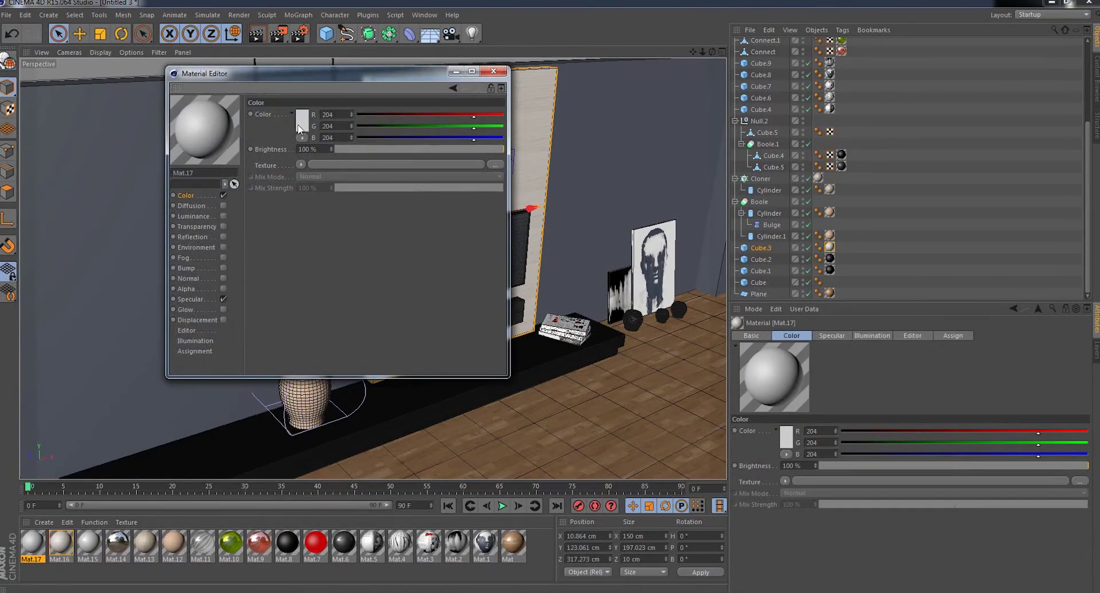
click(299, 123)
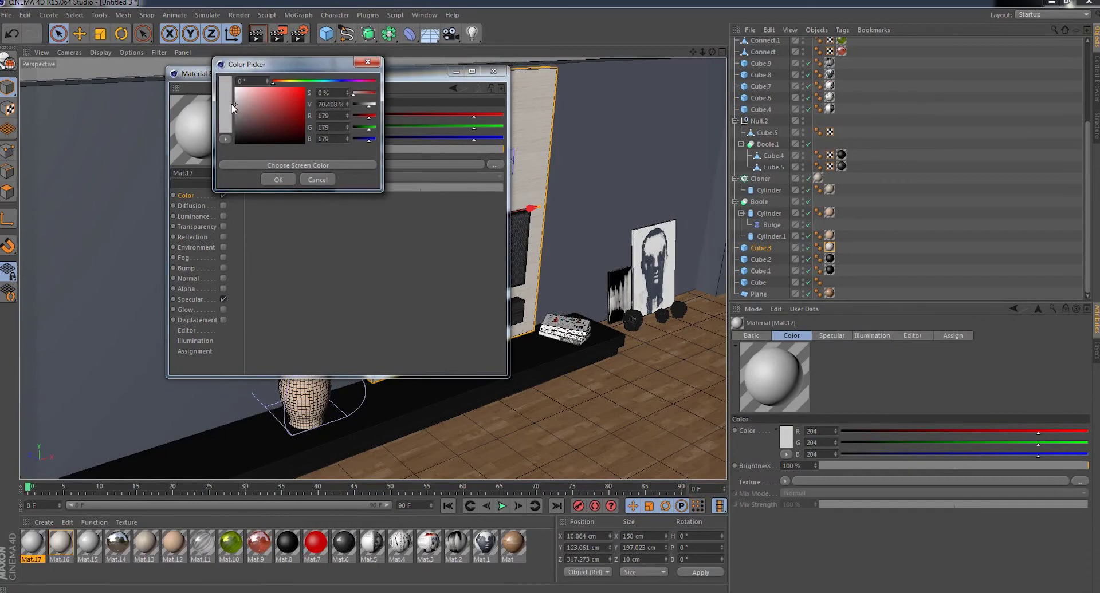
click(279, 180)
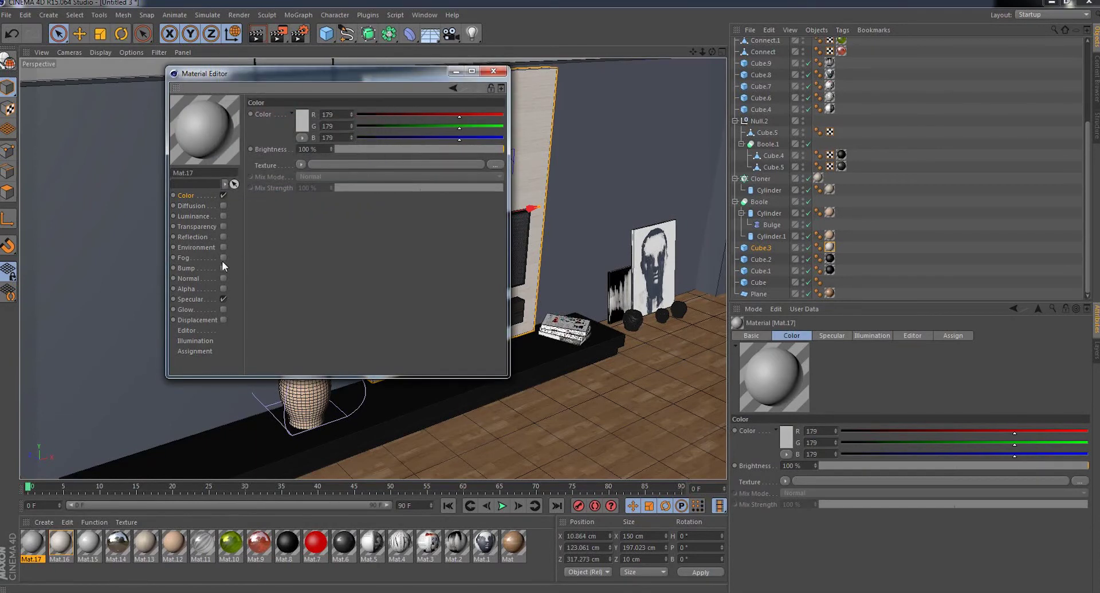
- Enable Bump on Mat.17 and load wall.jpg from the 4 wall folder as its texture
click(223, 268)
click(493, 140)
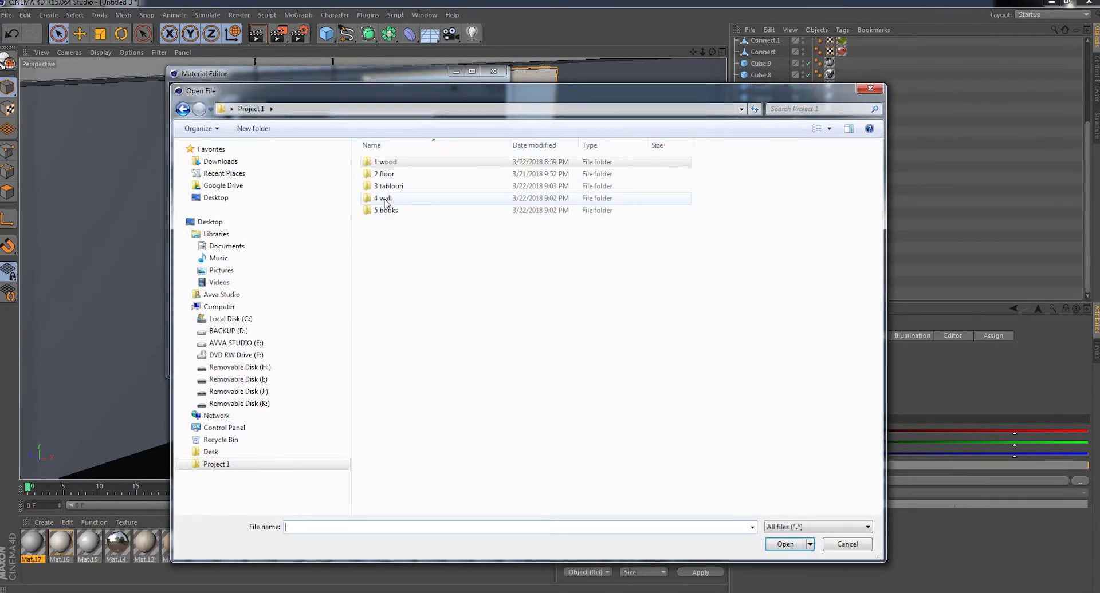
double_click(385, 204)
double_click(393, 174)
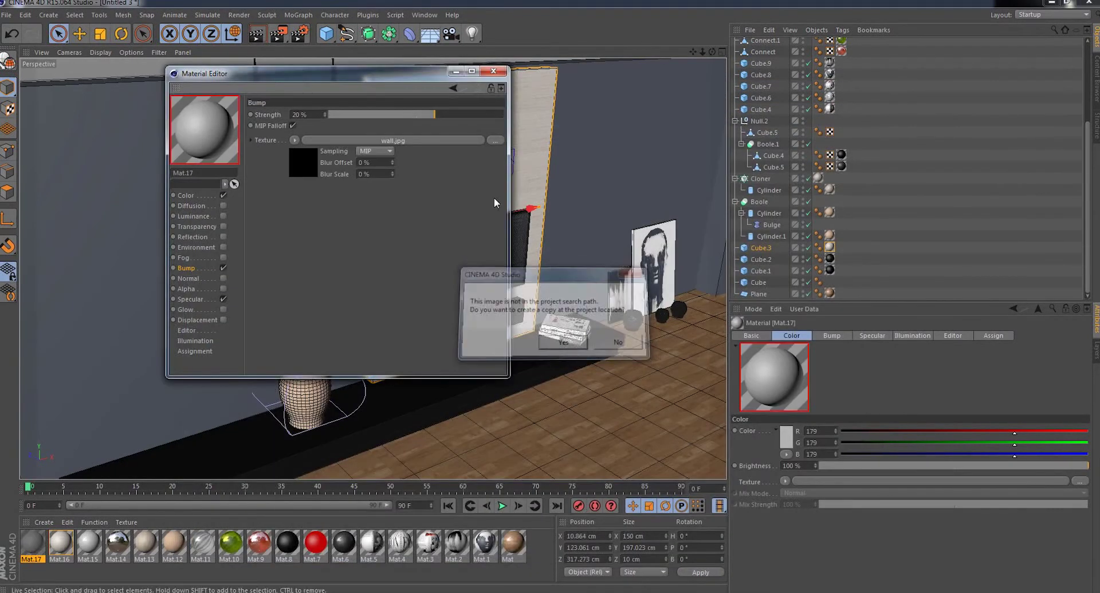
click(494, 72)
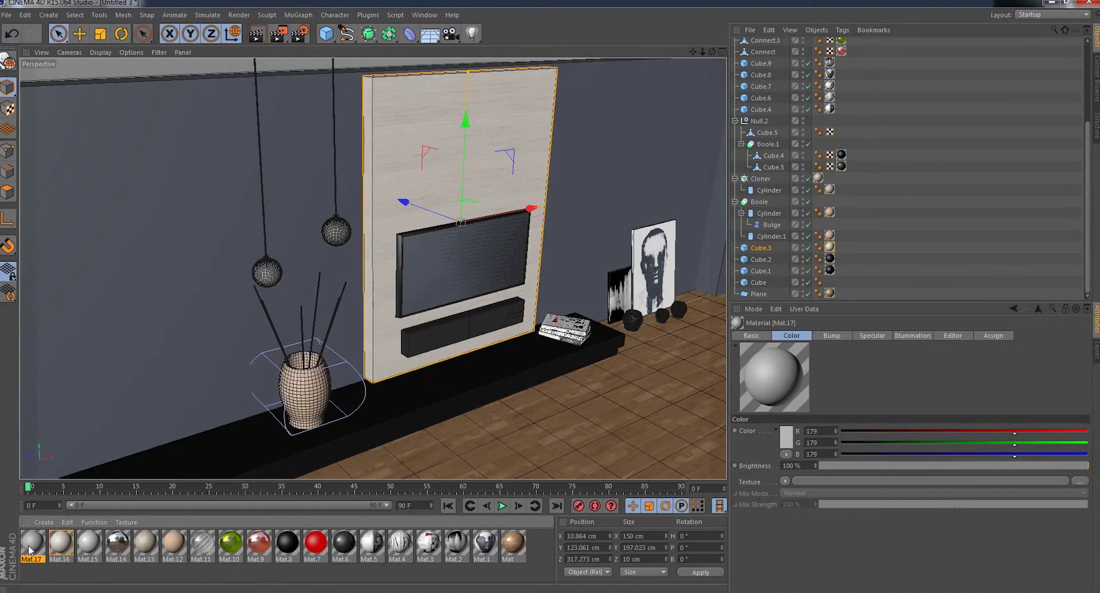
- Apply Mat.17 to the wall cube and the corner column beside the panel
drag(32, 544, 166, 285)
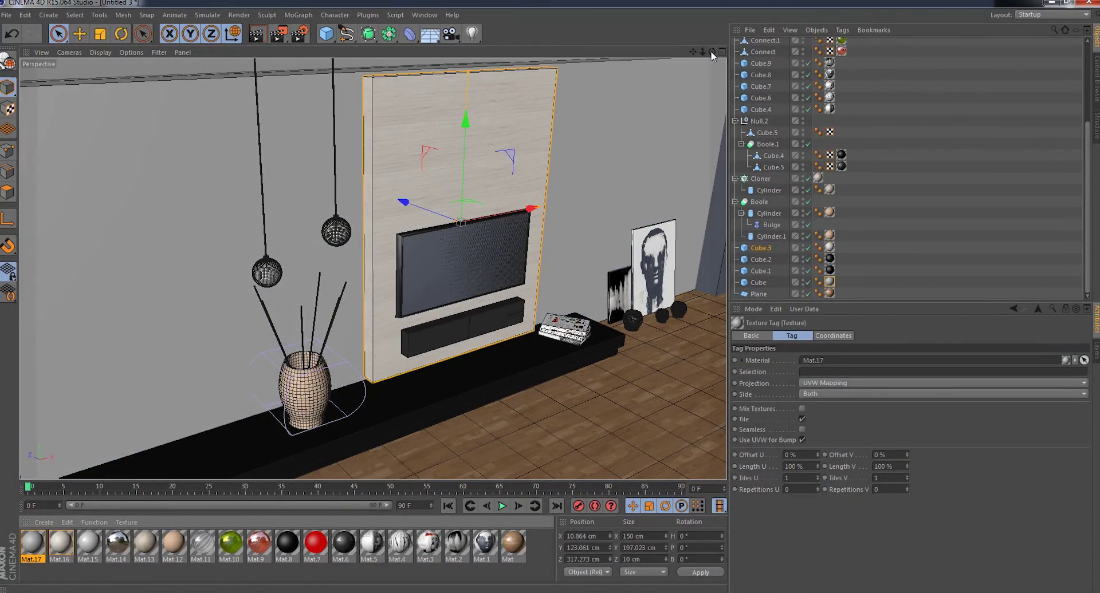
scroll(627, 132, down, 3)
alt+drag(627, 137, 545, 169)
scroll(545, 169, up, 4)
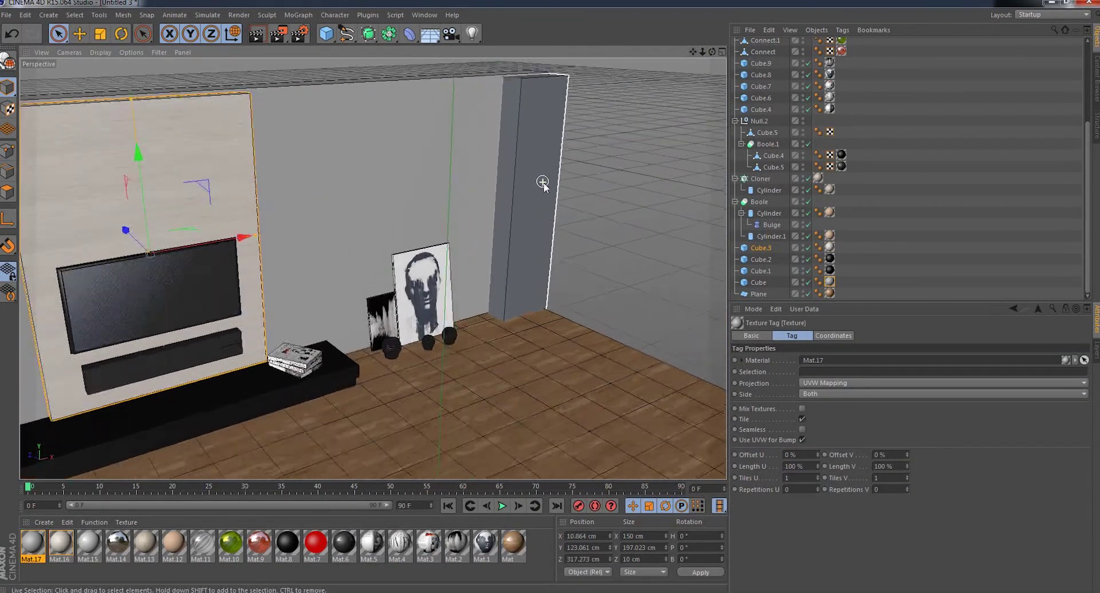
mouse_move(32, 544)
mouse_down()
mouse_move(514, 217)
mouse_move(533, 227)
mouse_up()
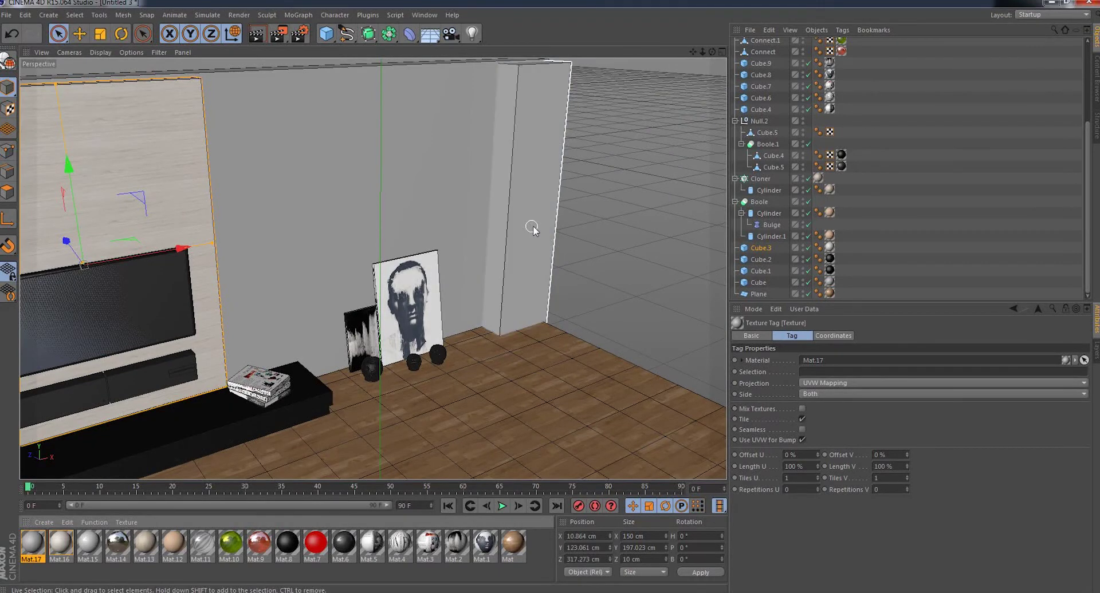
- Adjust the horizontal tiling (Tiles U) on the wall cube's Mat.17 texture tag
alt+drag(484, 132, 405, 172)
scroll(494, 166, down, 3)
click(438, 182)
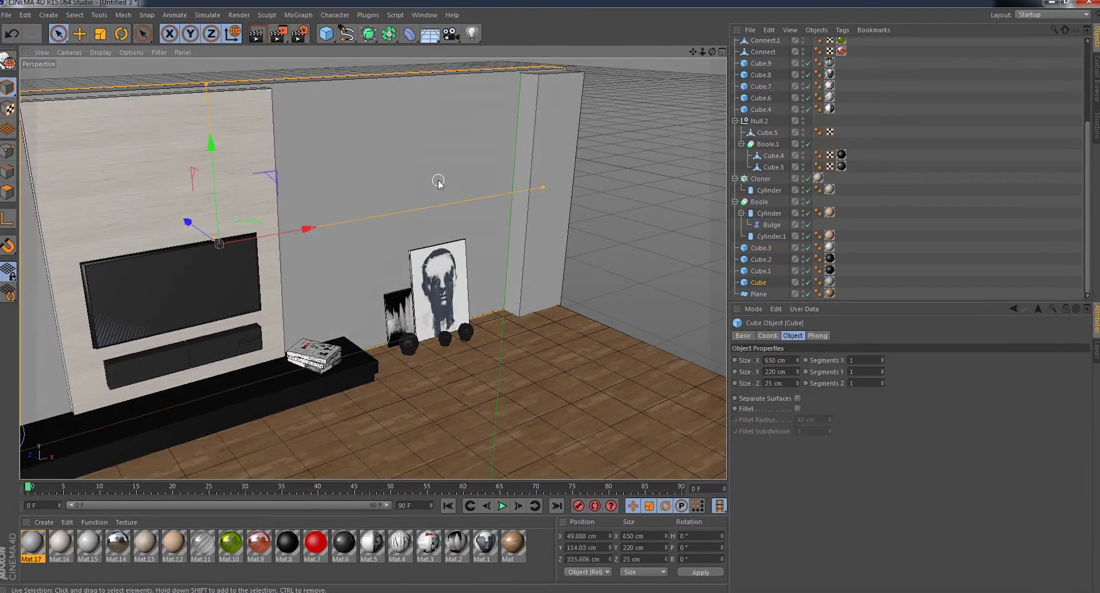
click(830, 282)
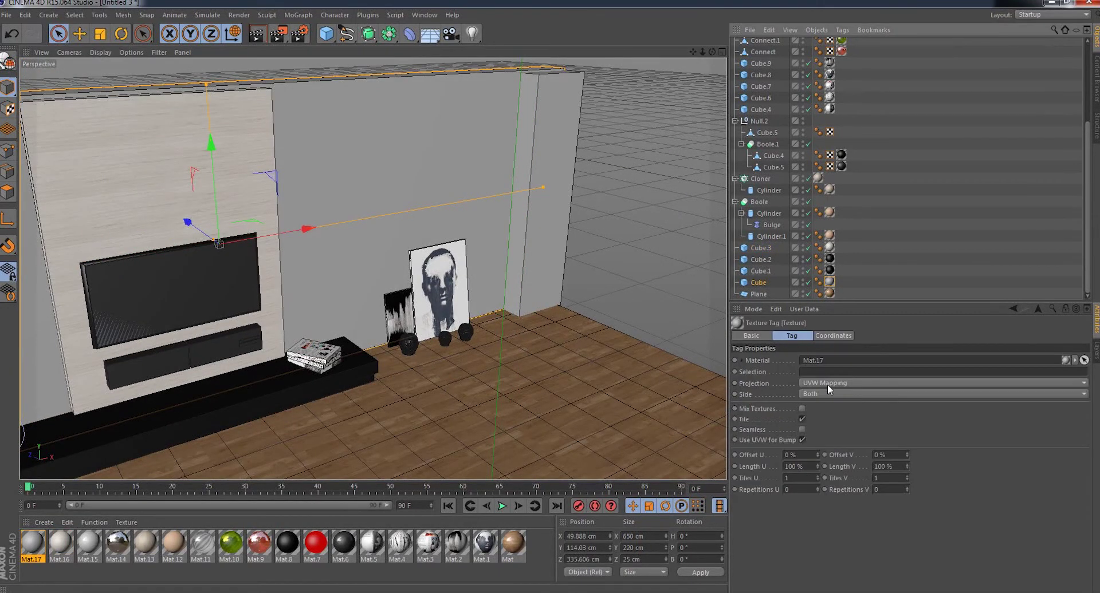
double_click(806, 477)
scroll(492, 158, up, 3)
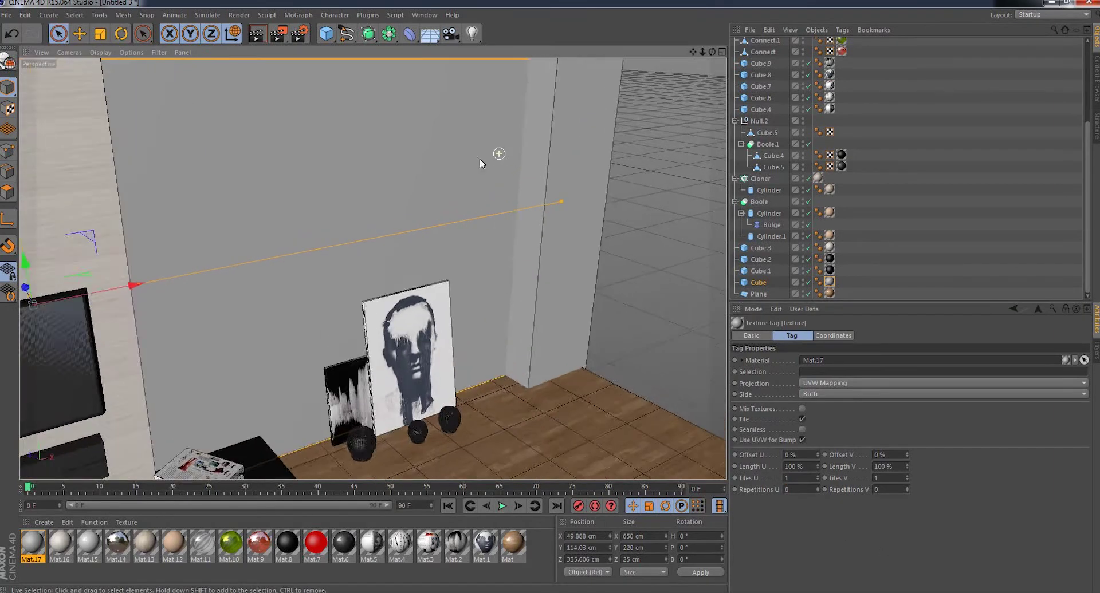
scroll(492, 157, up, 3)
scroll(472, 166, up, 2)
scroll(474, 164, down, 2)
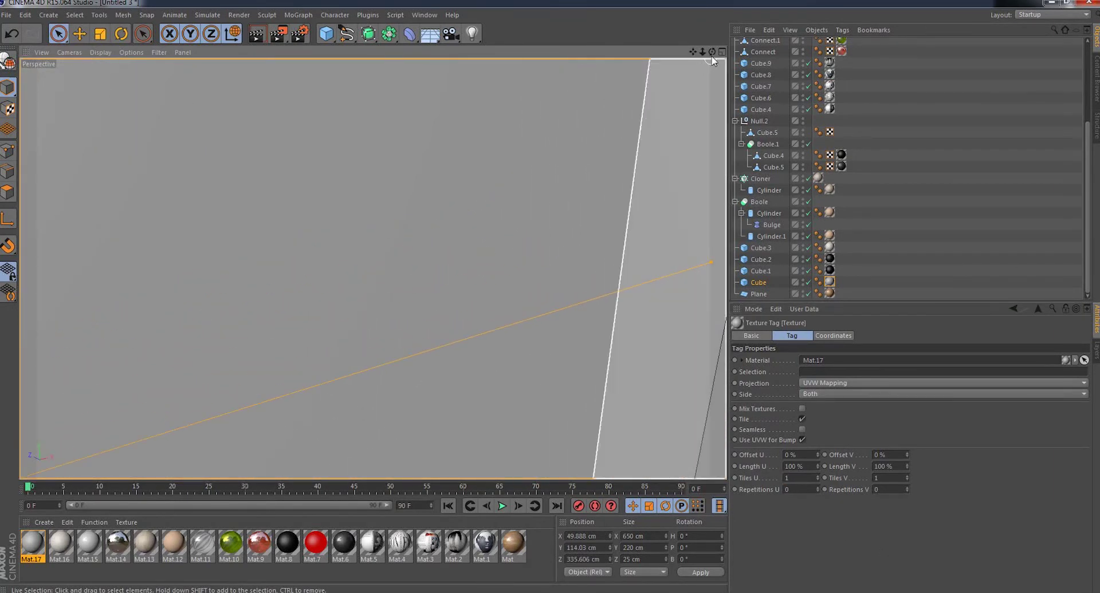
scroll(372, 268, down, 5)
scroll(372, 268, up, 2)
scroll(372, 268, up, 3)
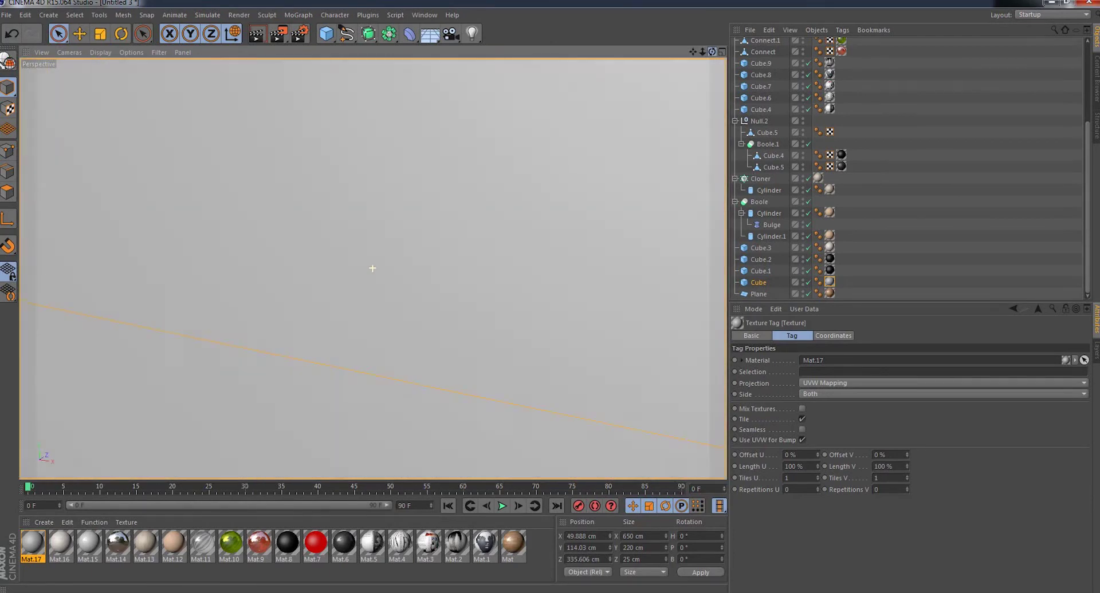
scroll(372, 268, up, 2)
scroll(372, 268, down, 5)
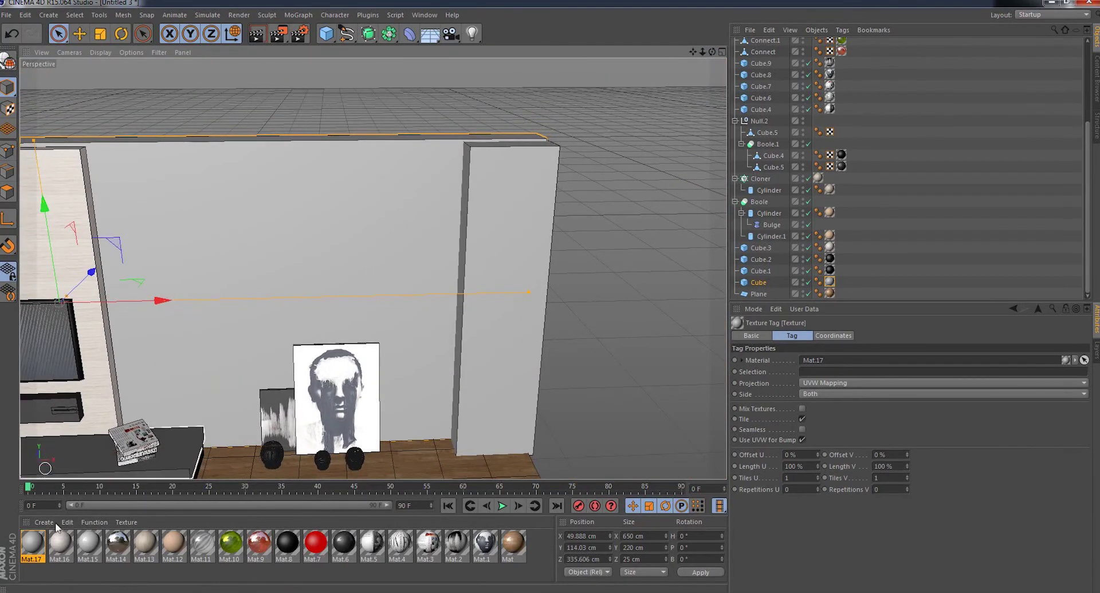
- Reopen and close Mat.17, then orbit to a frontal view of the TV wall
double_click(34, 550)
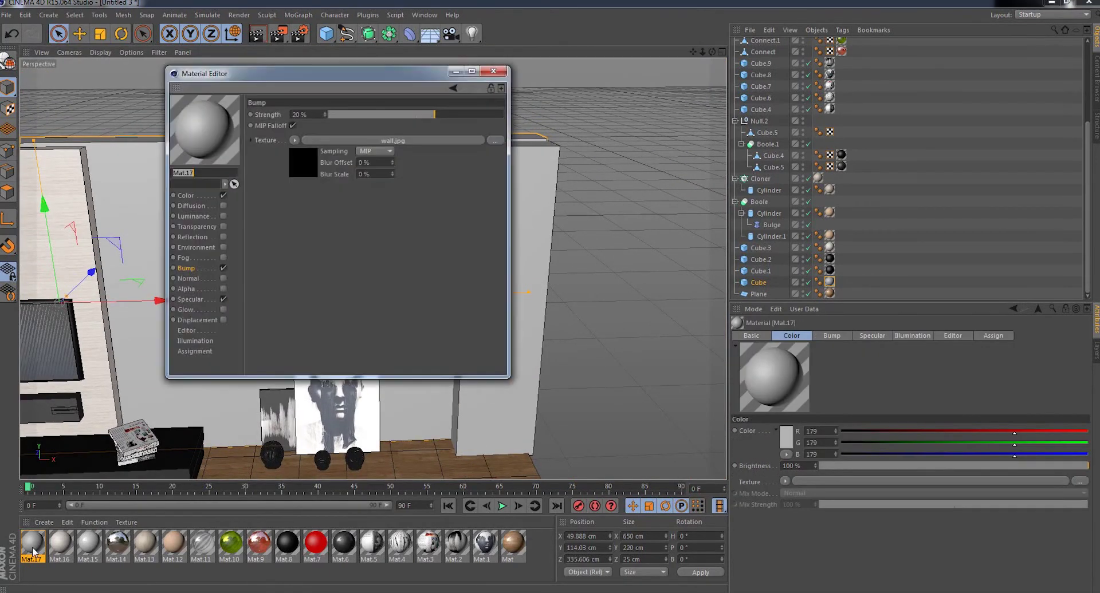
click(492, 71)
mouse_move(692, 52)
mouse_down()
mouse_move(716, 57)
mouse_move(696, 48)
mouse_move(672, 144)
mouse_up()
- Copy and paste the floor plane, raising Plane.1 to about 219 cm as a ceiling
click(496, 471)
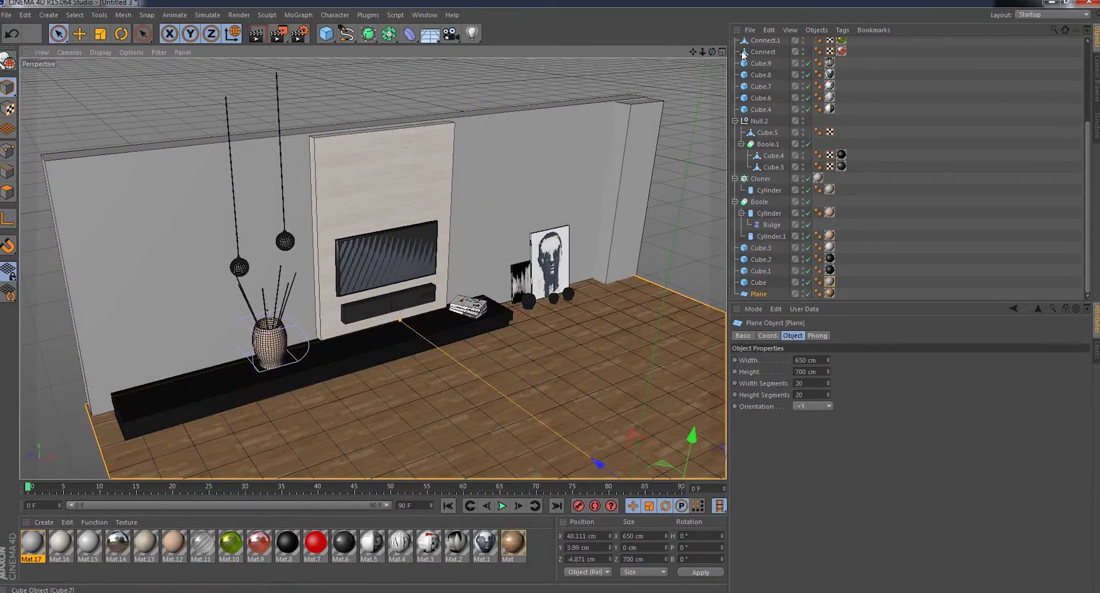
drag(702, 52, 699, 52)
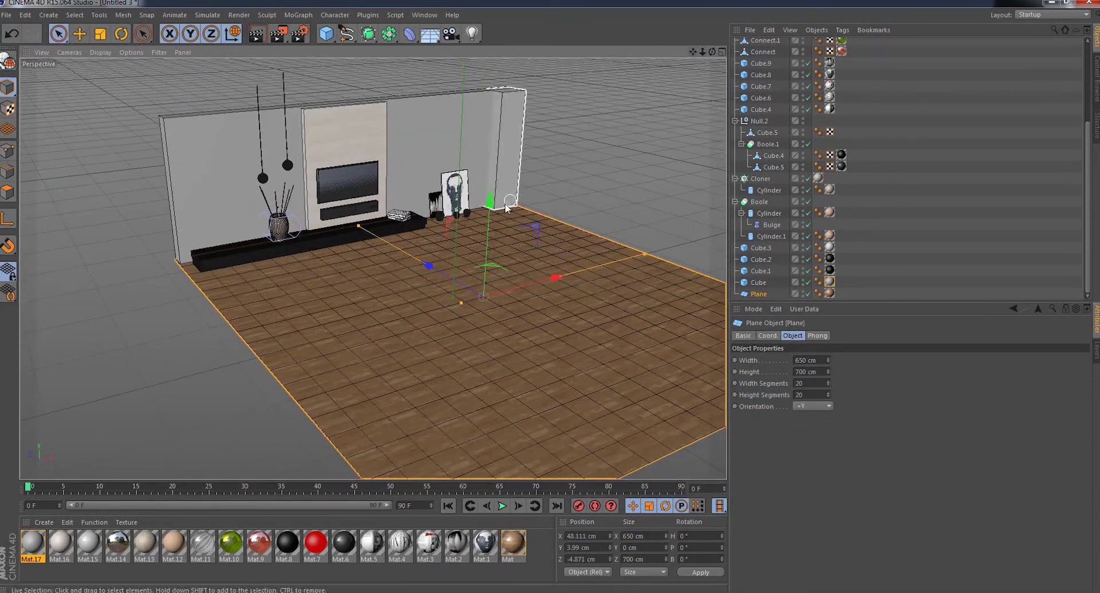
click(27, 15)
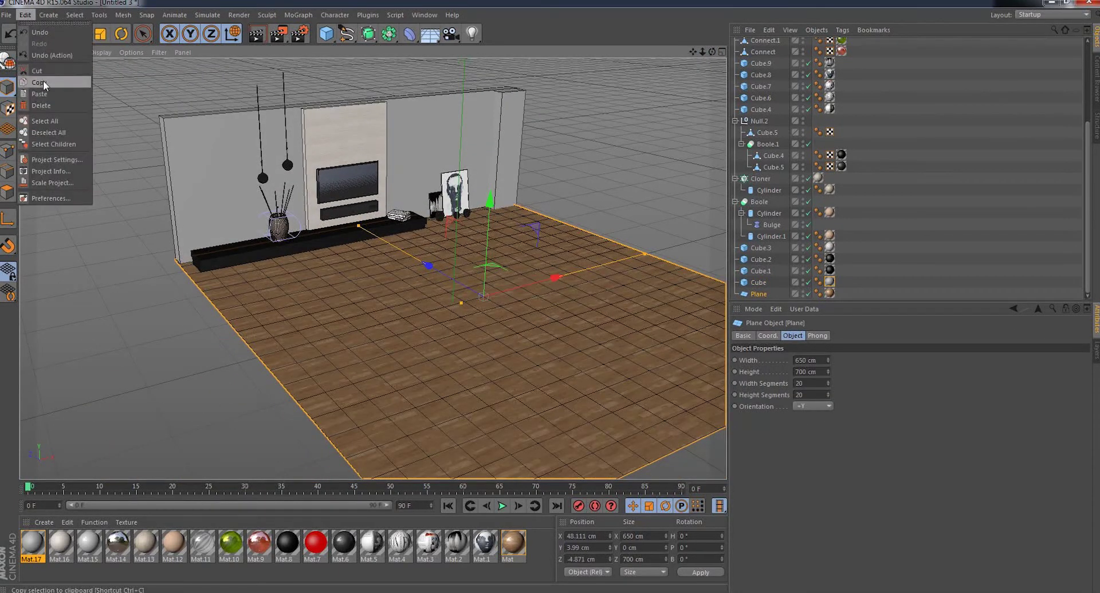
click(25, 15)
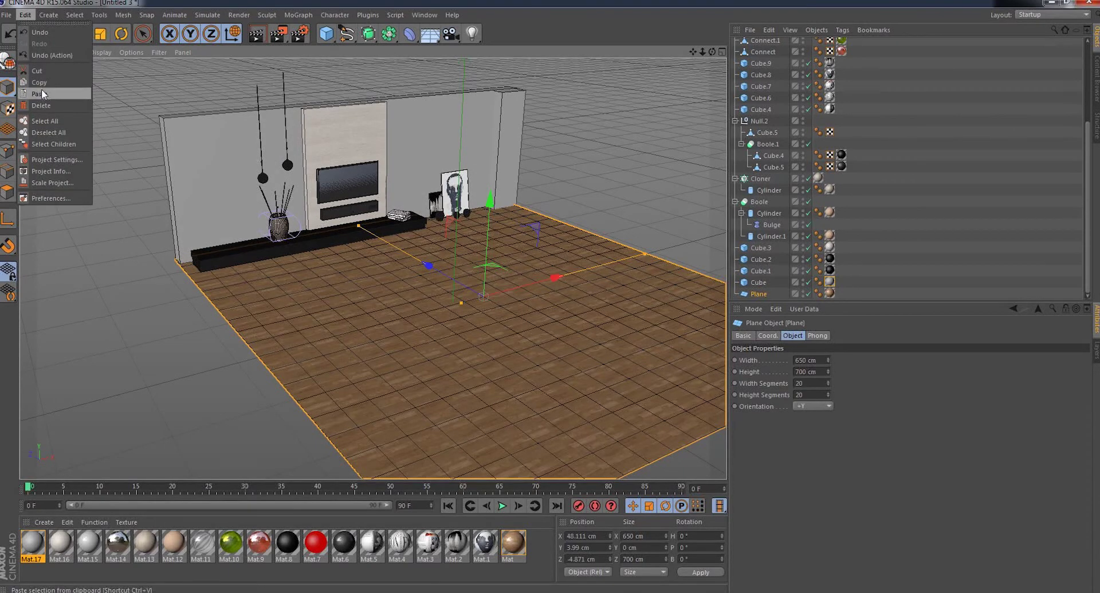
click(42, 95)
drag(490, 202, 477, 48)
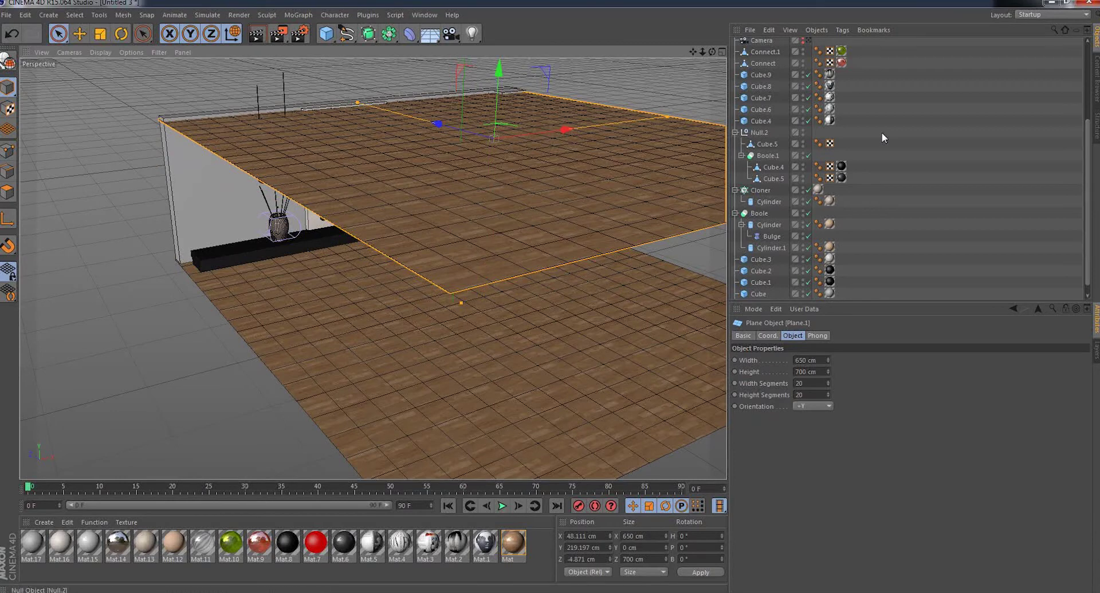
- Delete the wood texture tag from Plane.1
scroll(810, 51, up, 5)
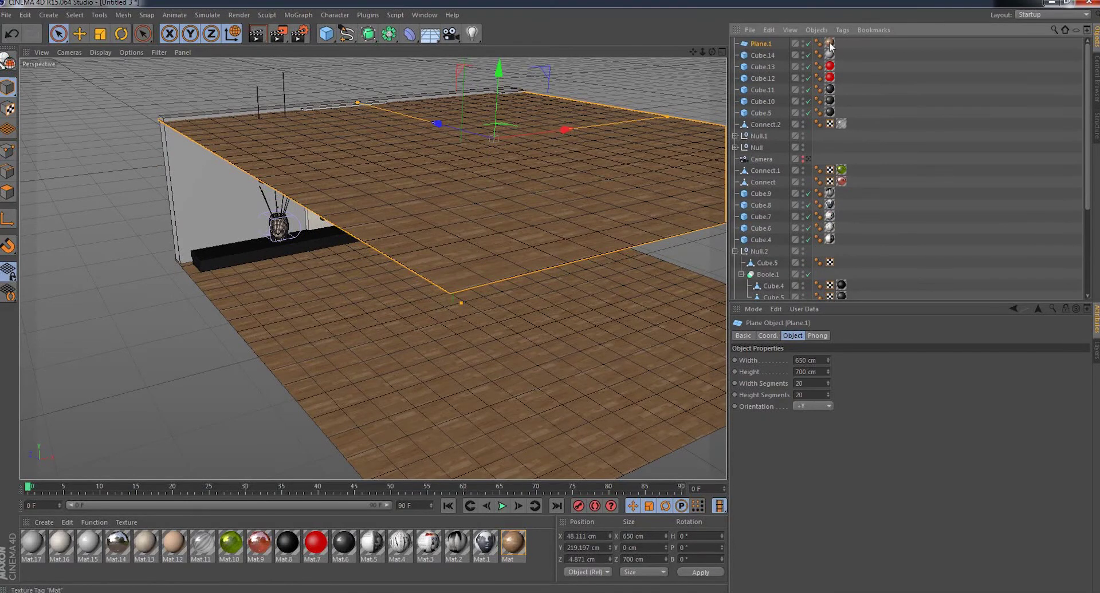
click(829, 43)
key(Delete)
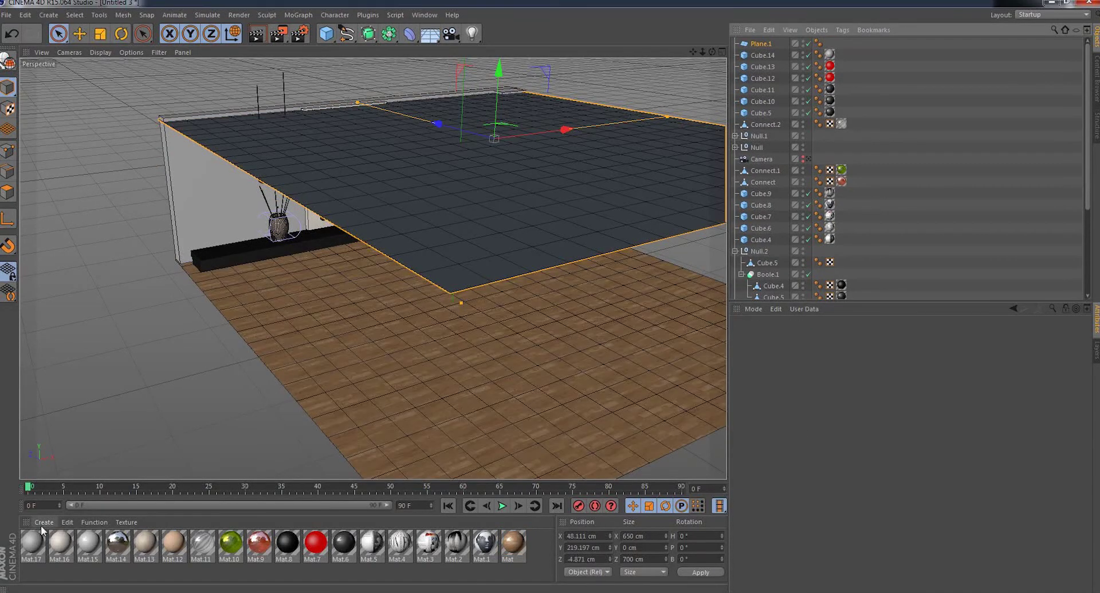
- Create a new material Mat.18 with specular brightness lowered to 21%
click(40, 526)
click(57, 419)
double_click(39, 540)
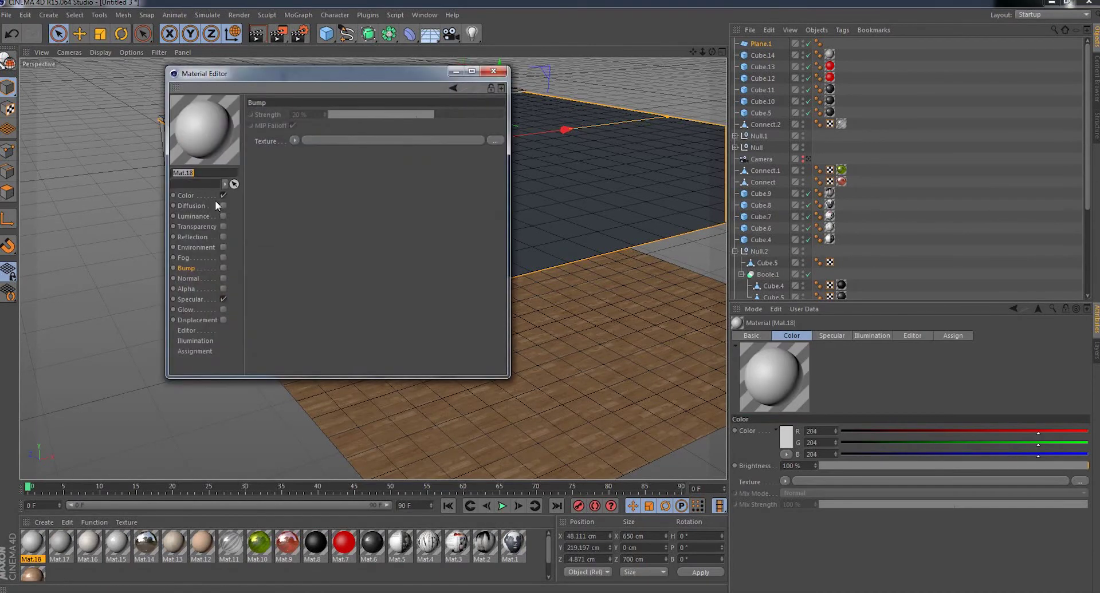
click(223, 298)
click(370, 147)
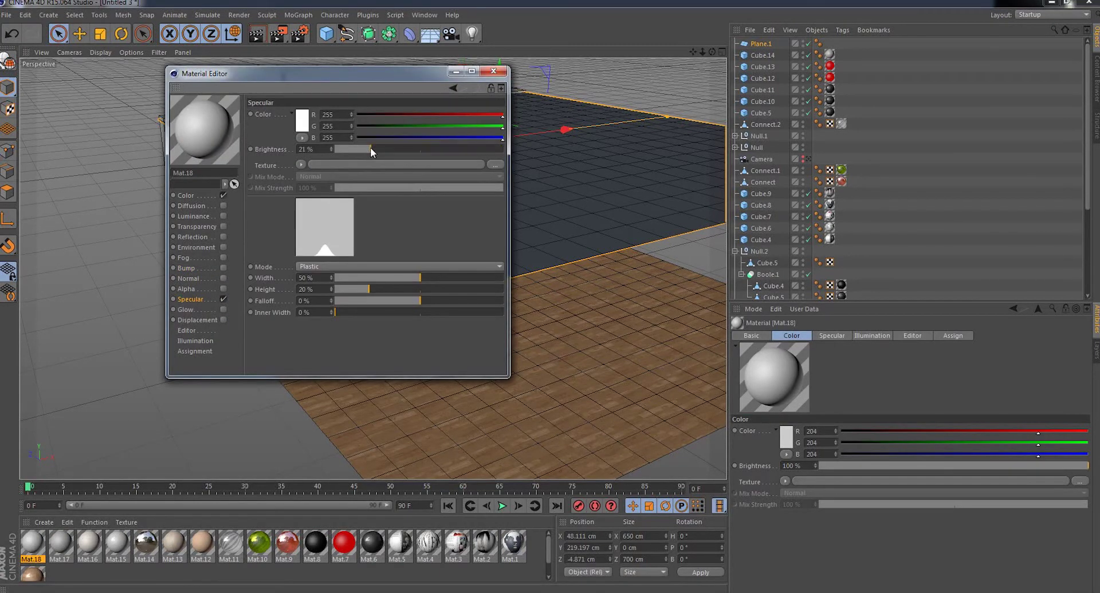
- Give Mat.18 a light grey 234 colour and apply it to the ceiling plane
click(208, 197)
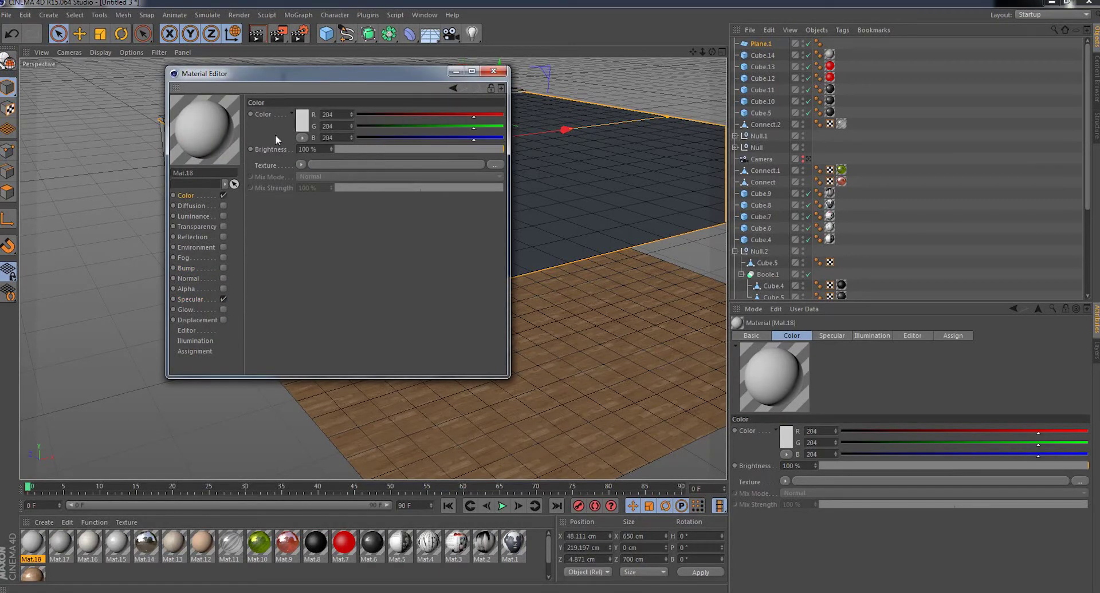
click(302, 120)
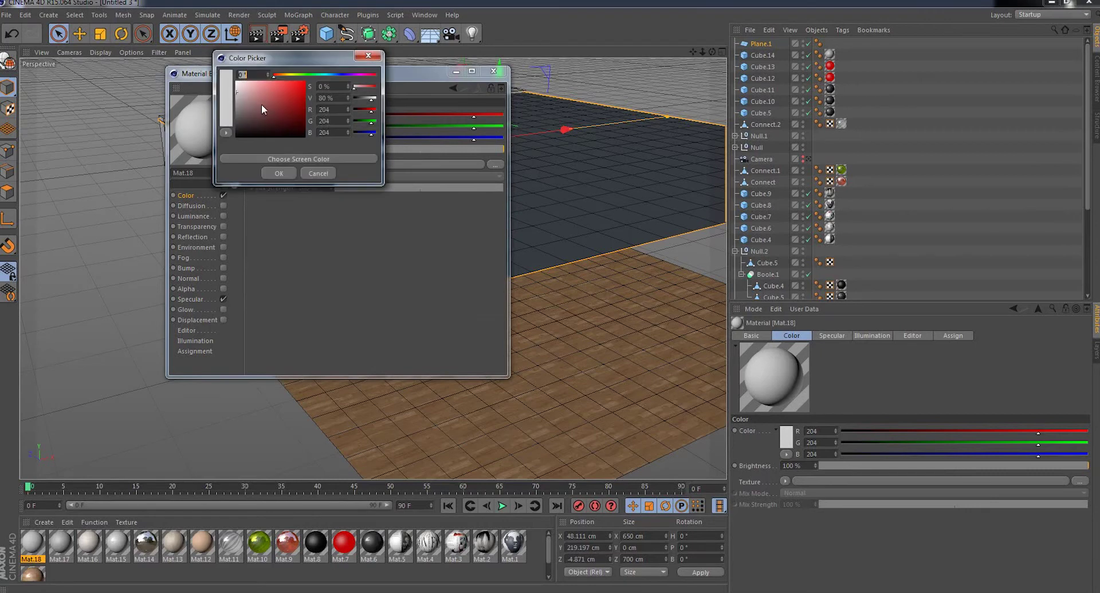
click(280, 174)
click(494, 74)
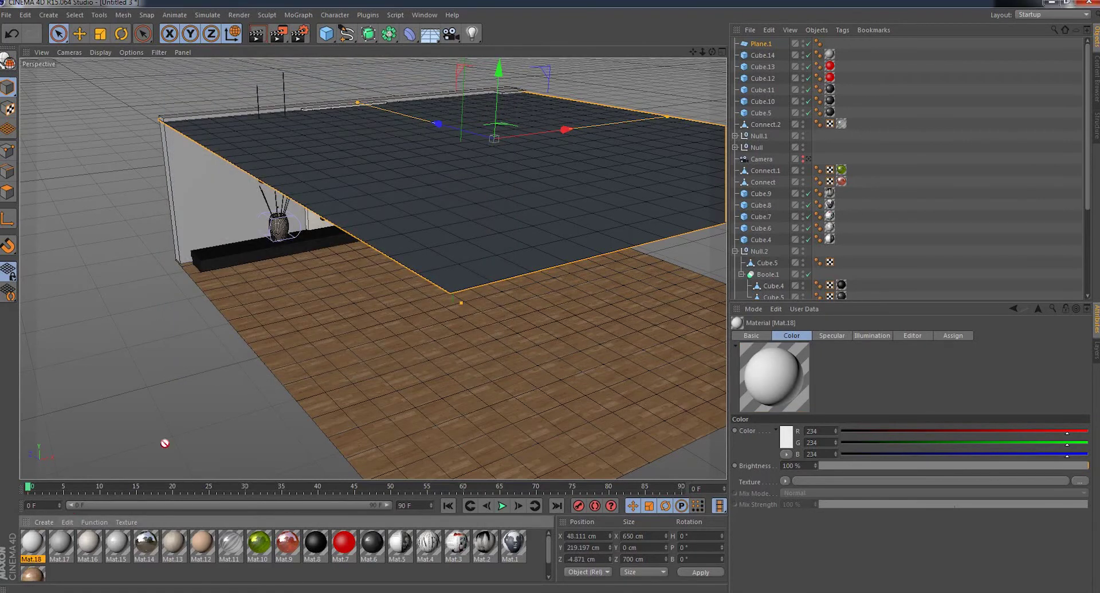
drag(165, 444, 467, 204)
- Hide the ceiling plane and select the right wall piece Cube.14
click(808, 44)
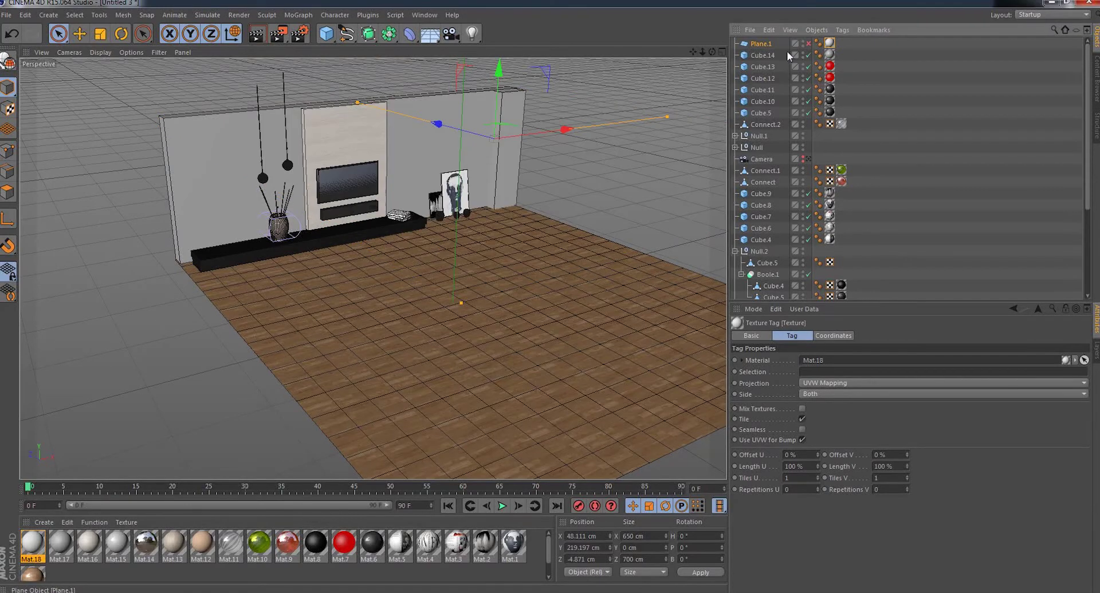
drag(712, 53, 630, 86)
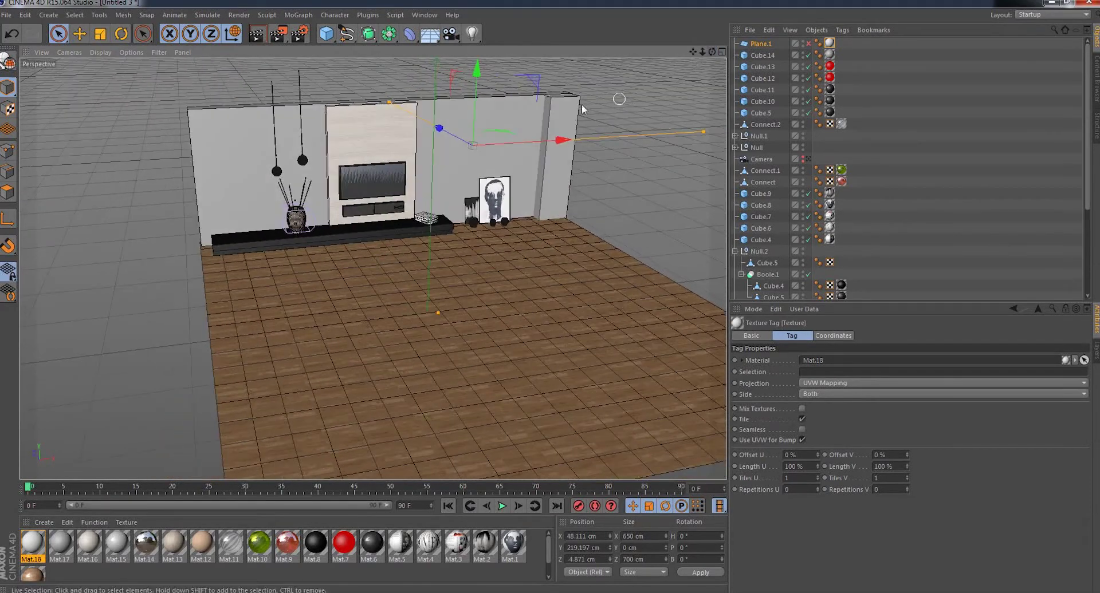
click(565, 114)
drag(693, 52, 636, 114)
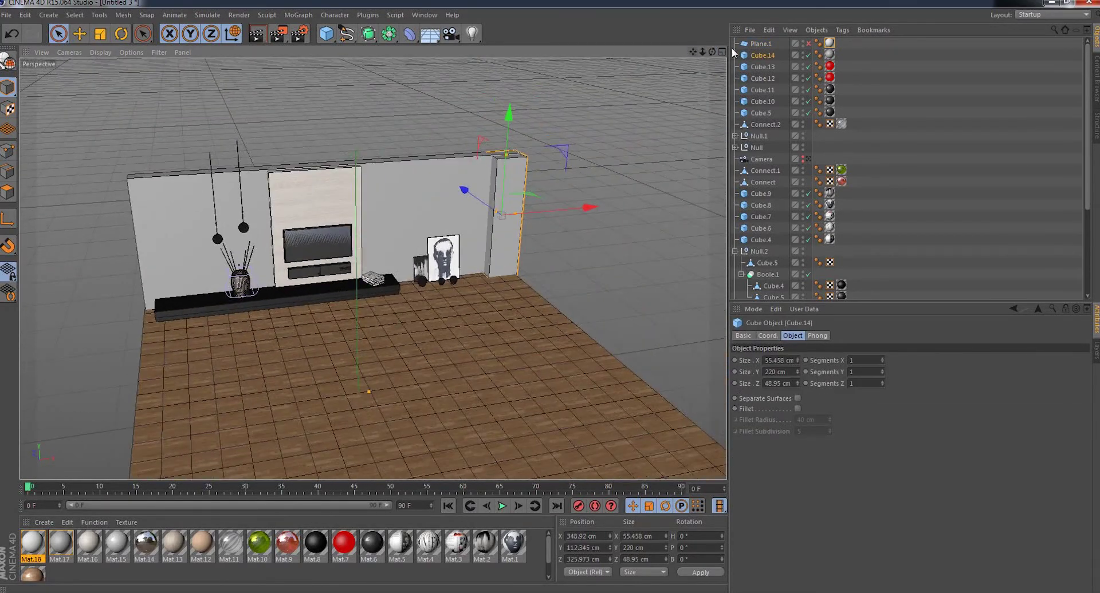
- Duplicate Cube.14 as Cube.15, move it forward, and size it 2 × 220 × 446.036 cm
click(47, 19)
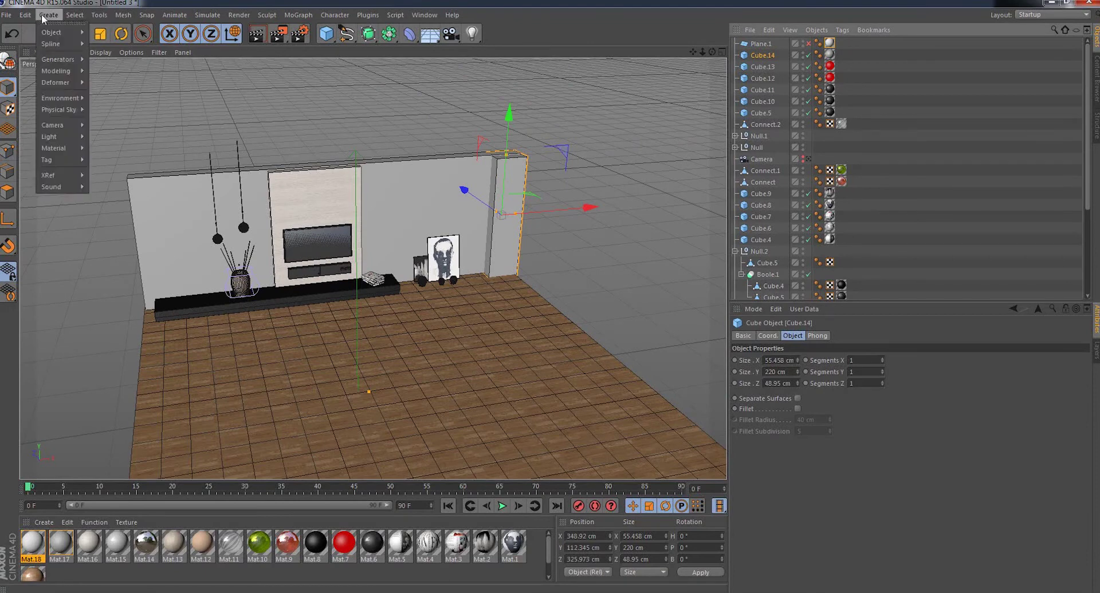
click(34, 30)
click(25, 15)
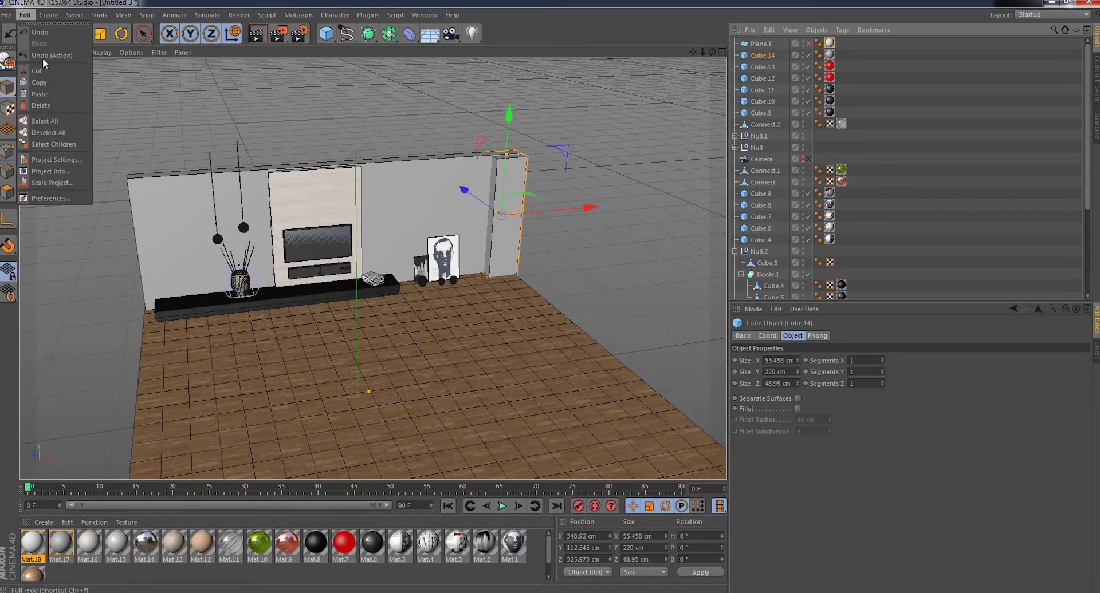
click(40, 94)
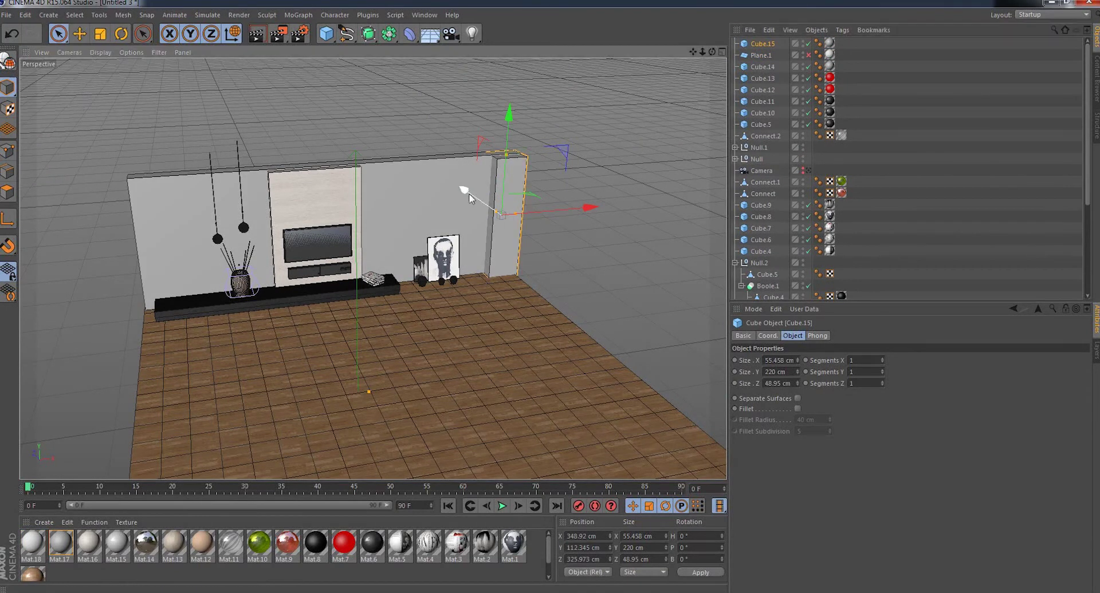
mouse_move(464, 190)
mouse_down()
mouse_move(545, 259)
mouse_move(559, 251)
mouse_up()
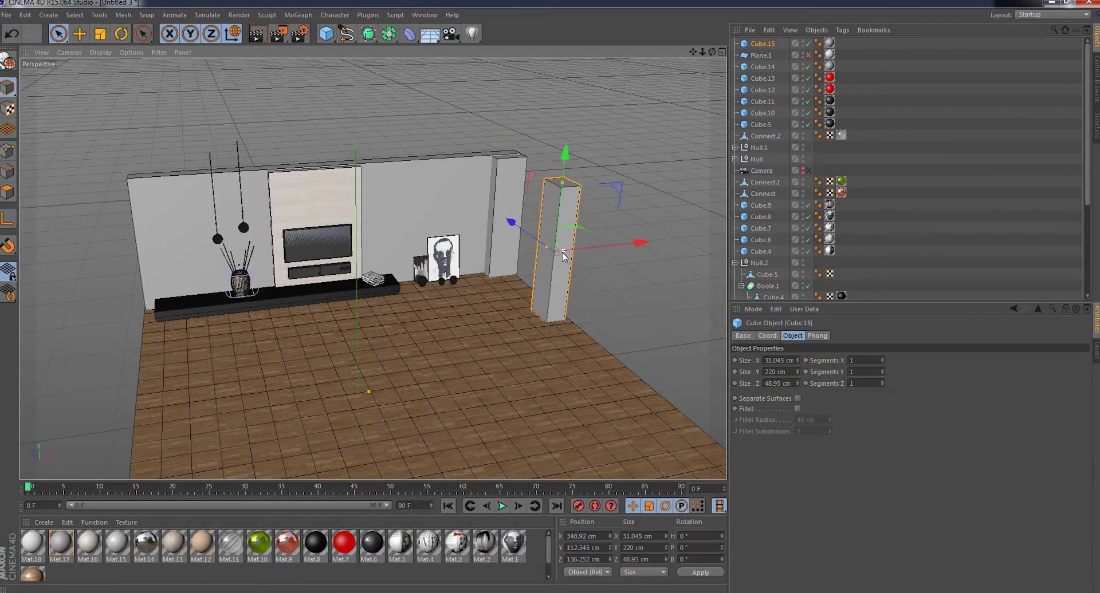
click(781, 361)
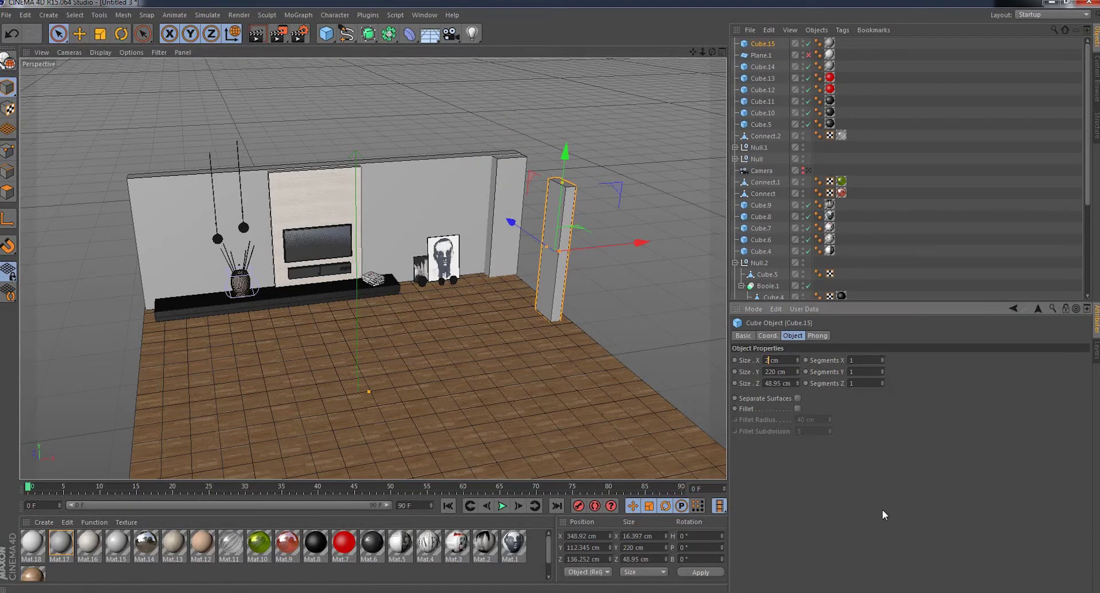
key(Return)
drag(539, 244, 486, 229)
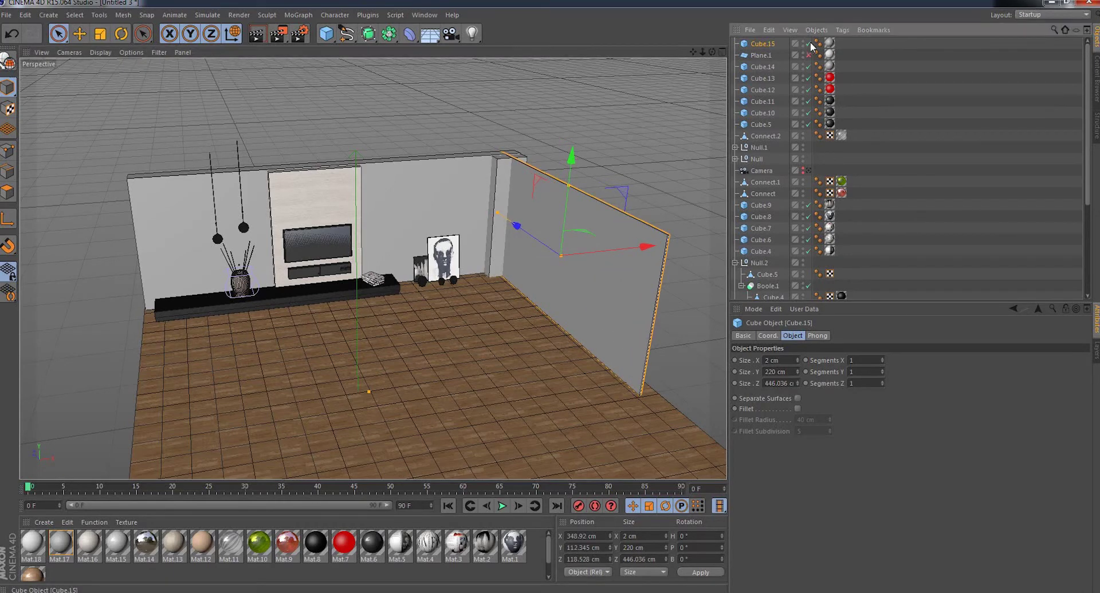
- Remove Mat.17 from Cube.15 and create a new material Mat.19
click(830, 45)
key(Delete)
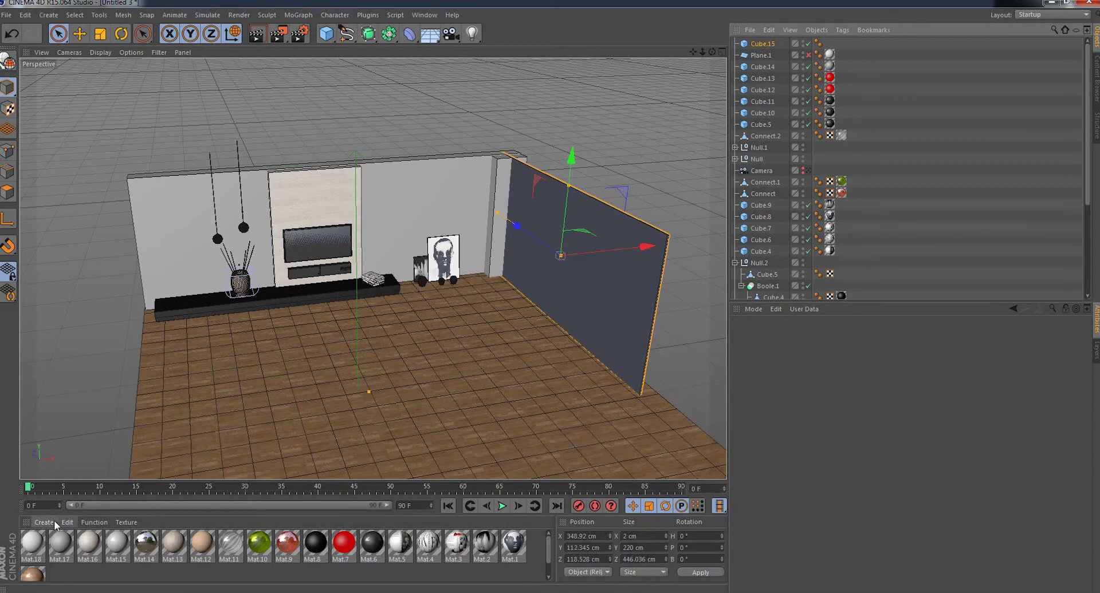
click(56, 524)
click(58, 426)
double_click(36, 552)
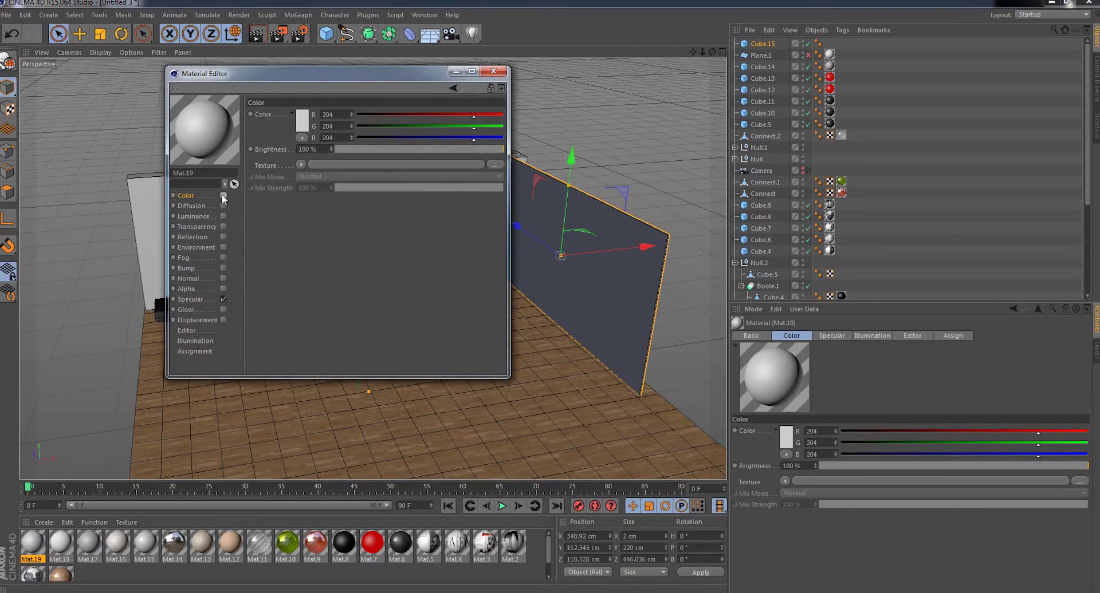
- Enable Luminance, Transparency and GI Portal on Mat.19 and apply it to Cube.15
click(223, 217)
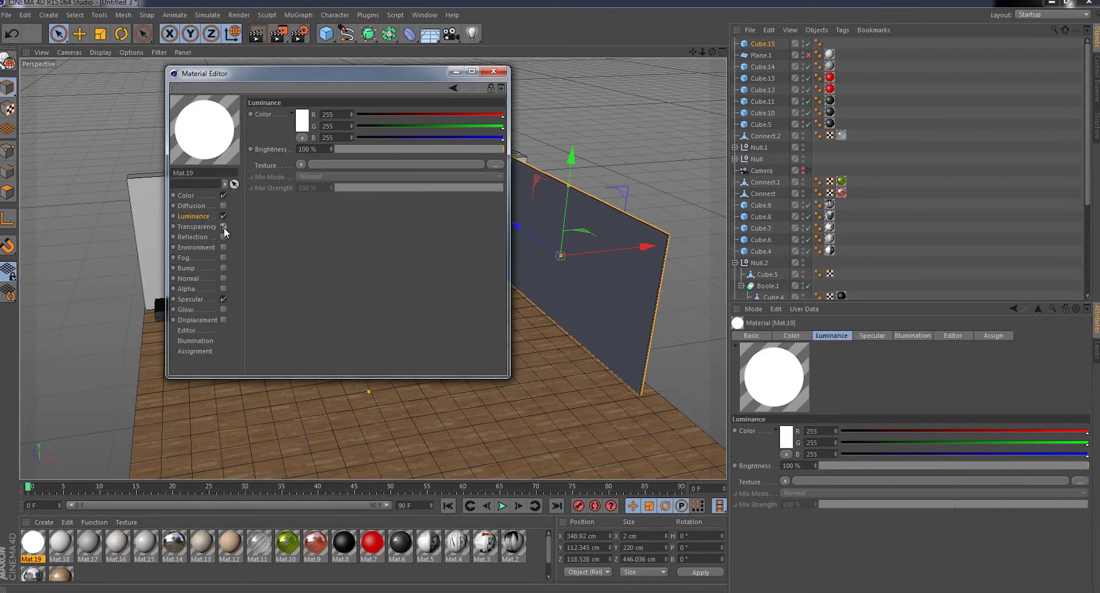
click(224, 227)
click(194, 341)
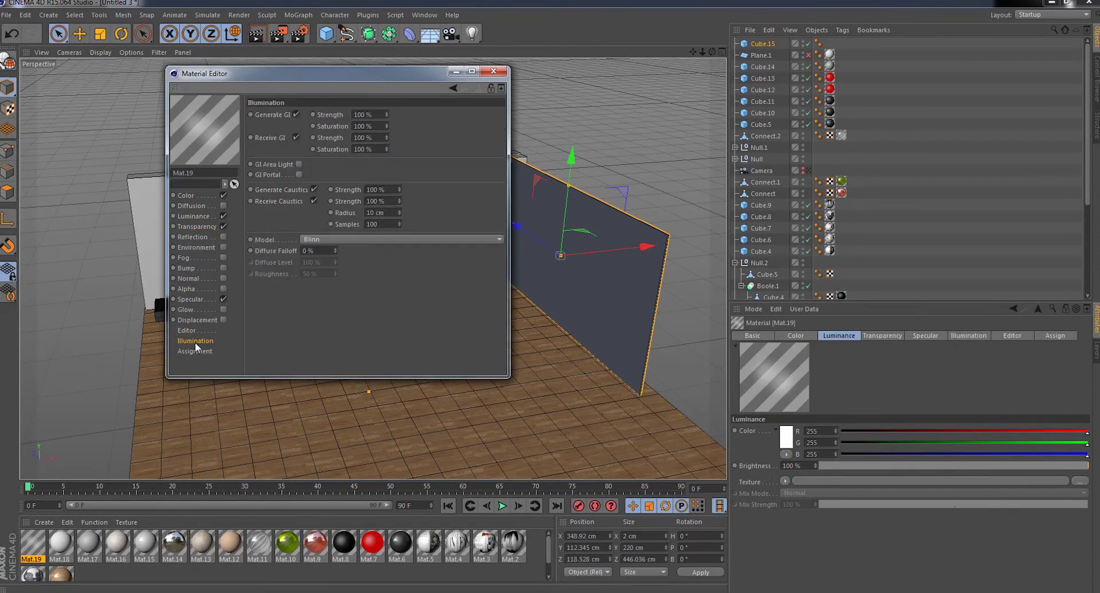
click(299, 175)
click(494, 72)
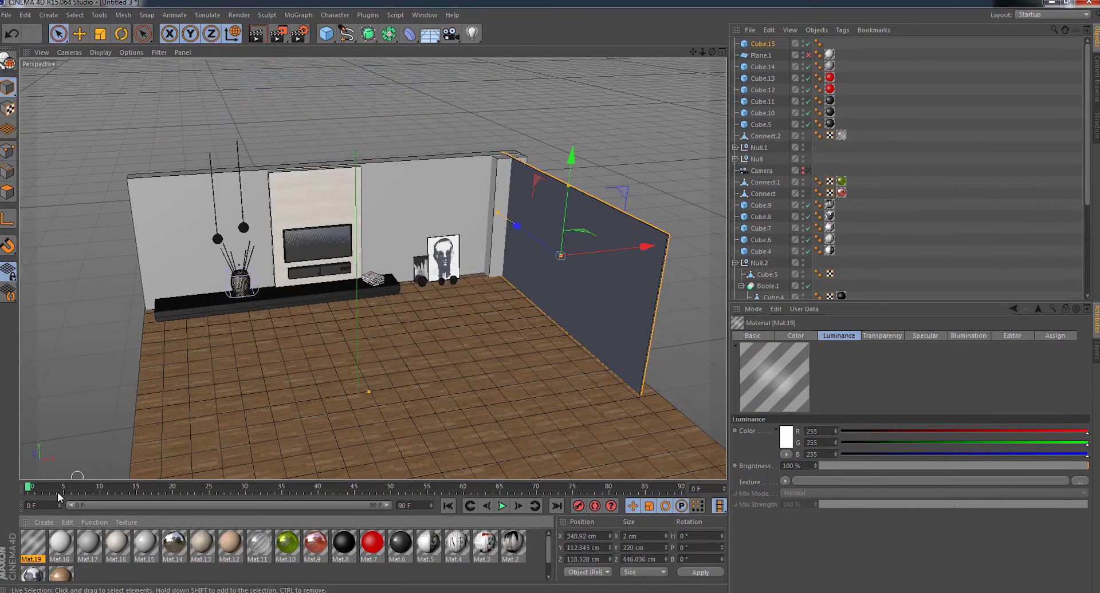
drag(210, 455, 646, 274)
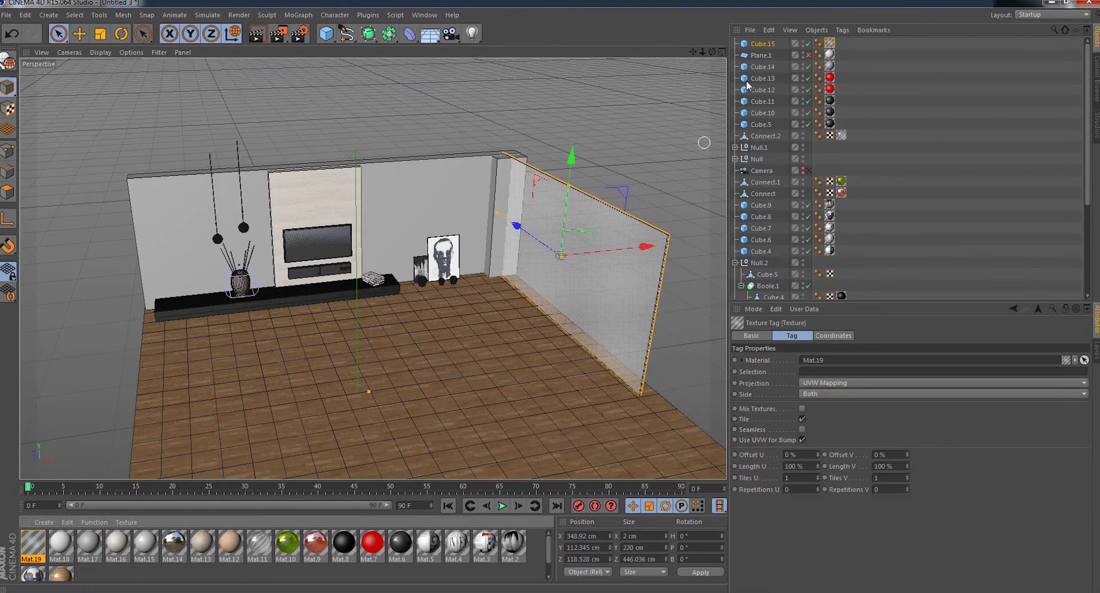
- Move the scene camera closer to the TV wall with a slight tilt, keeping Plane.1 hidden
click(808, 55)
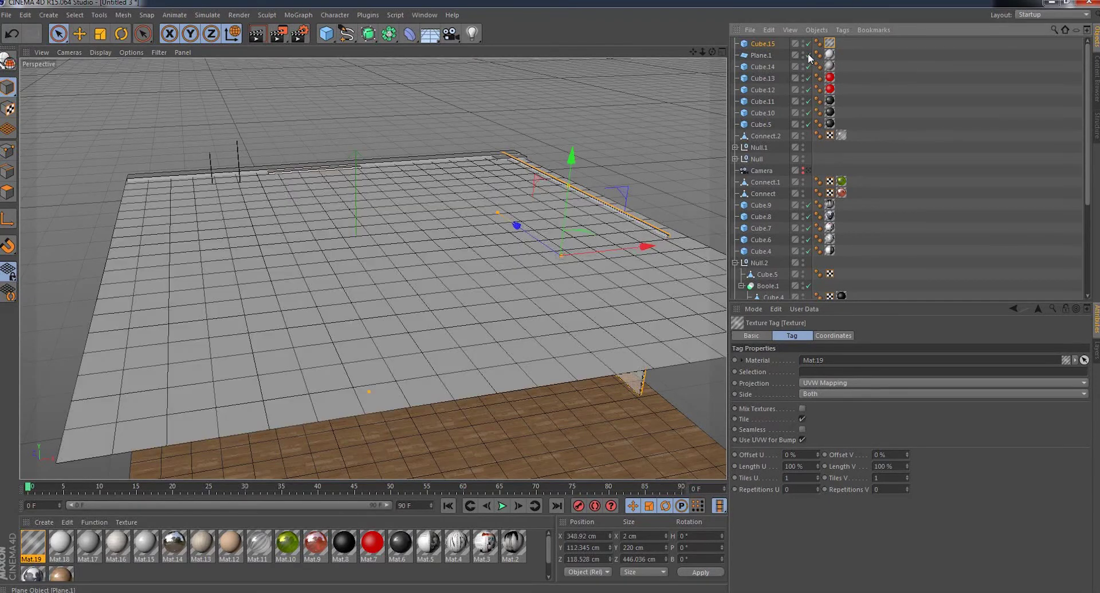
click(744, 170)
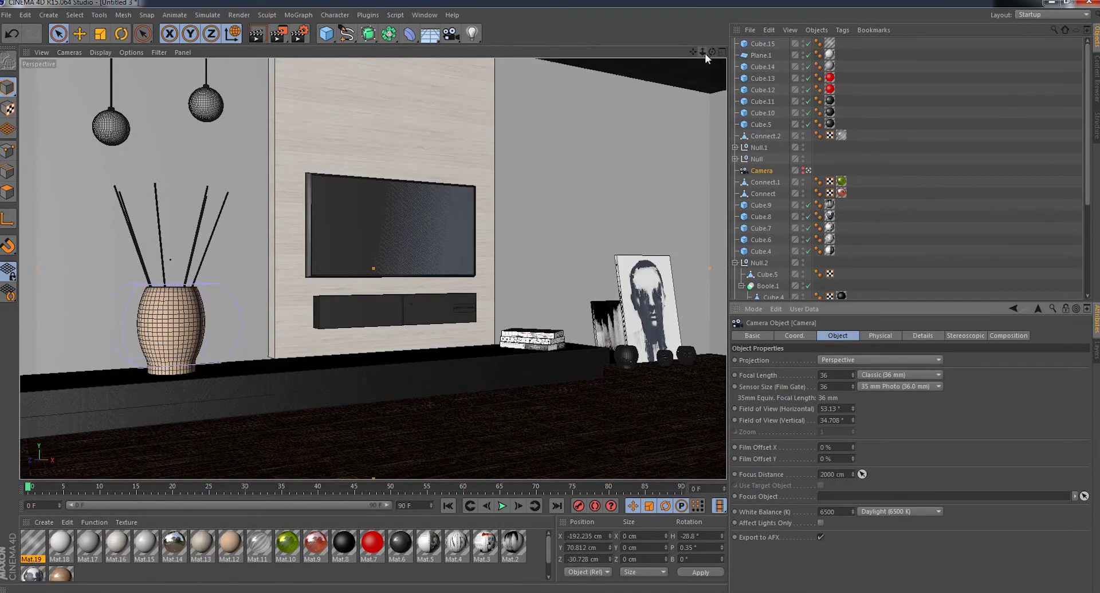
drag(702, 52, 716, 50)
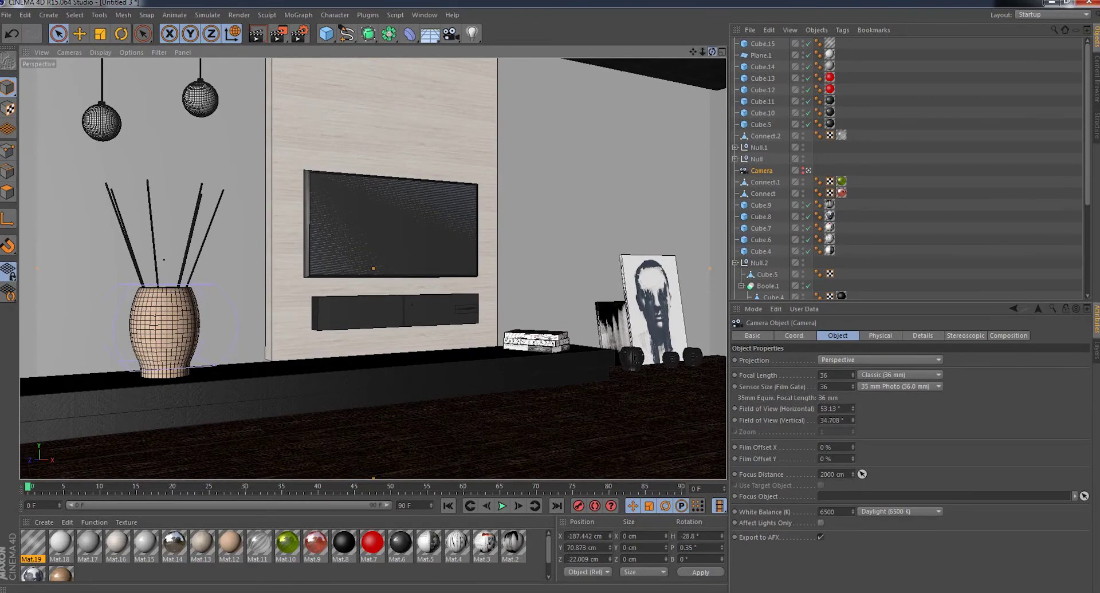
alt+drag(373, 268, 372, 269)
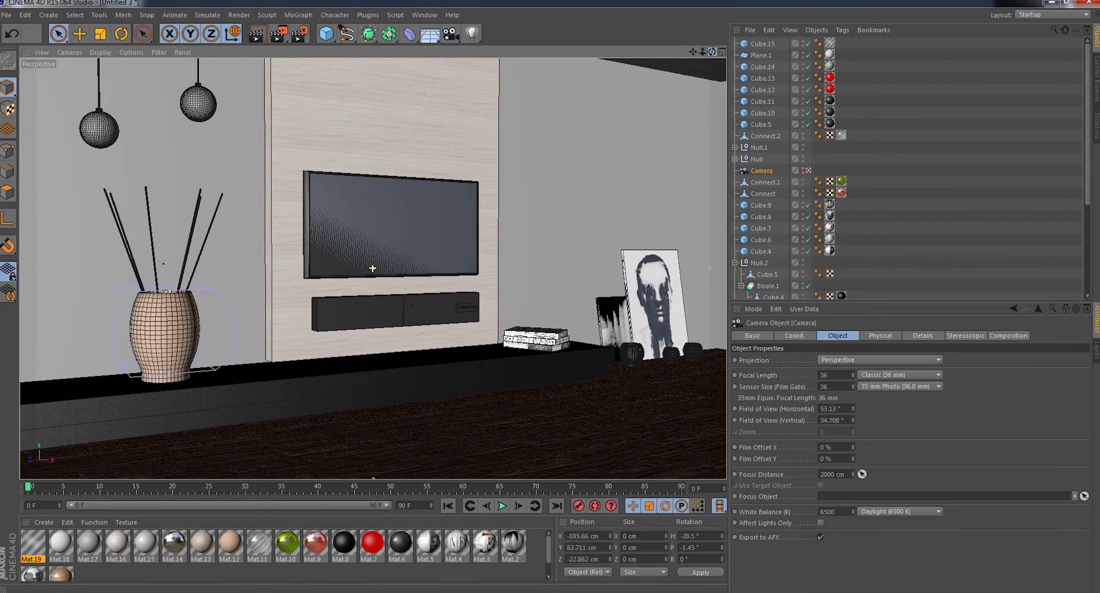
click(744, 170)
click(762, 55)
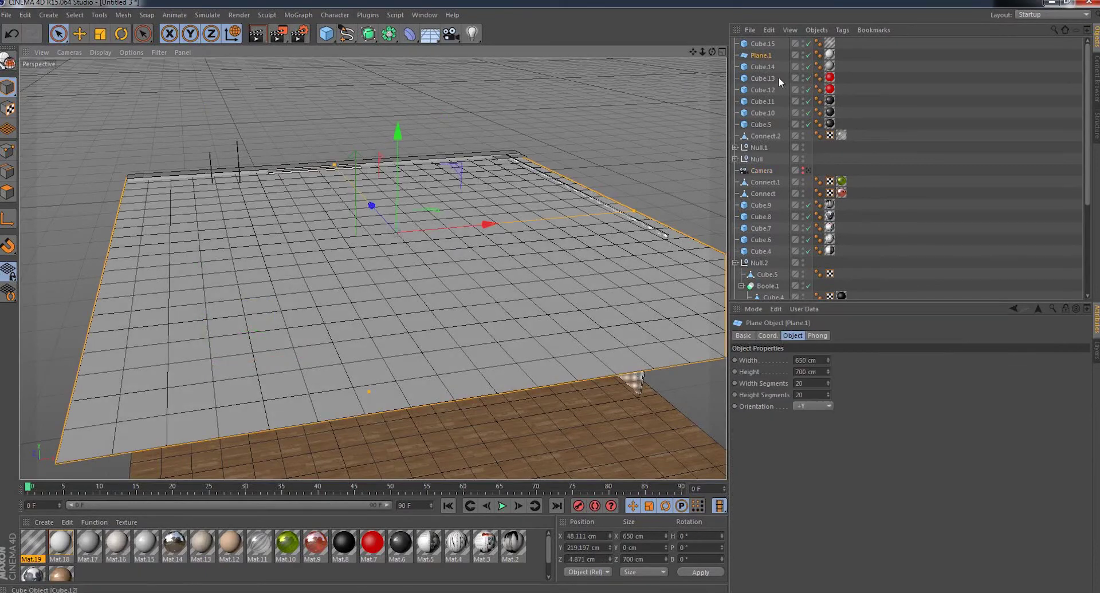
click(808, 55)
scroll(285, 281, up, 5)
scroll(284, 281, up, 5)
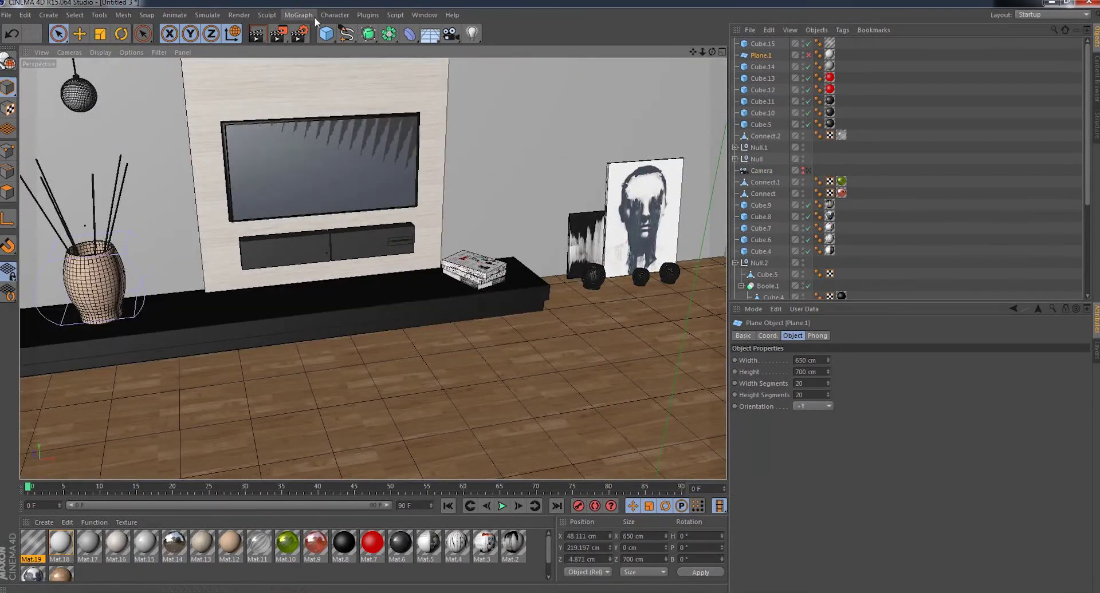
- Add a sphere, move it back toward the TV wall and shrink it to a small ball
drag(338, 43, 446, 101)
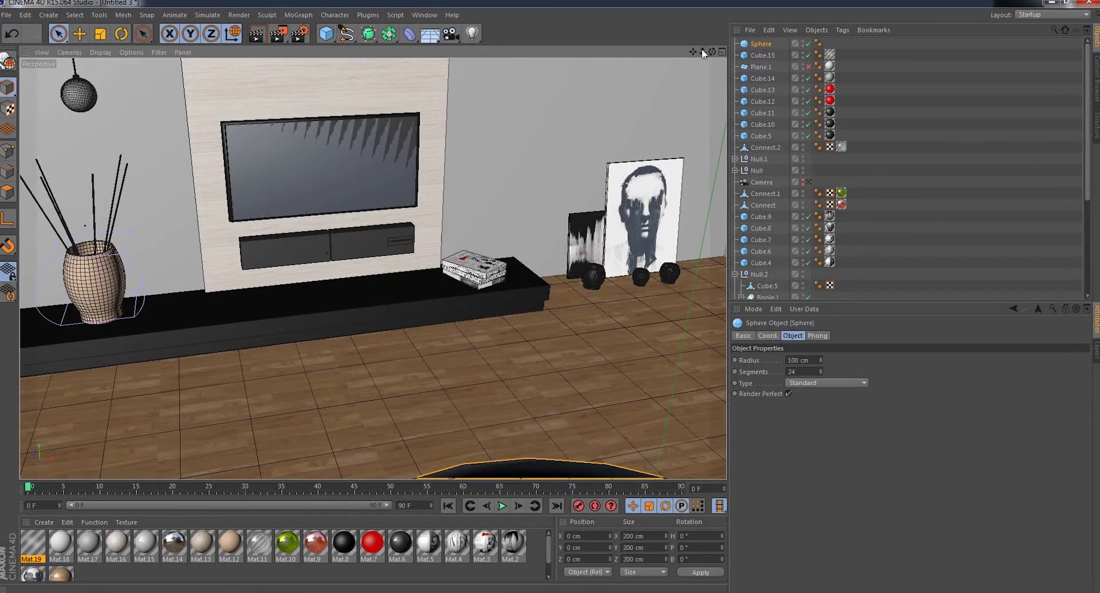
scroll(373, 269, down, 5)
drag(398, 395, 338, 284)
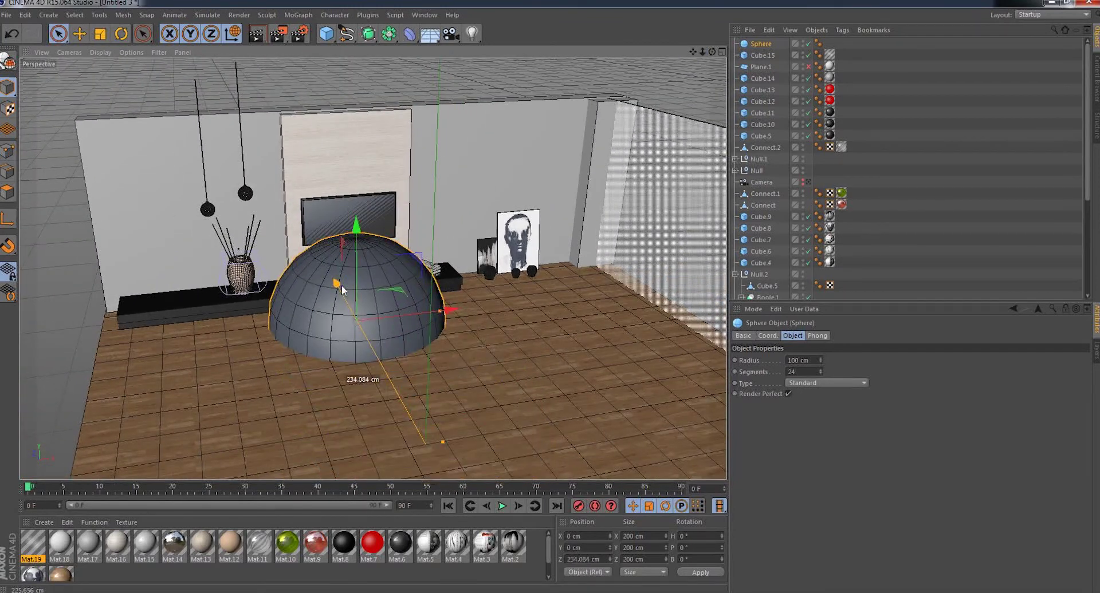
click(100, 33)
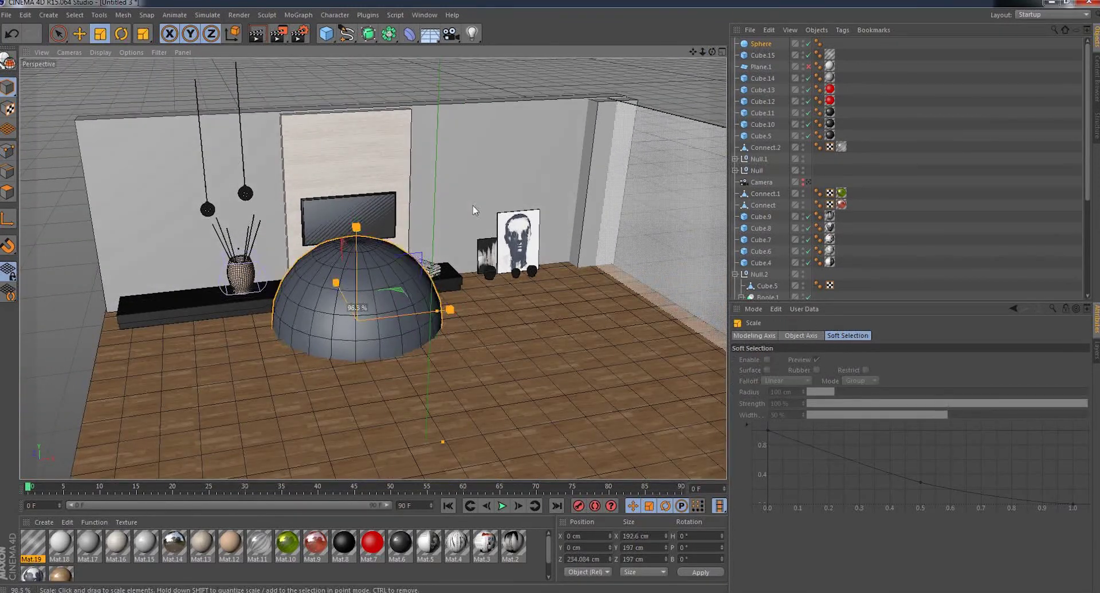
mouse_move(444, 157)
mouse_down()
mouse_move(279, 300)
mouse_move(193, 349)
mouse_up()
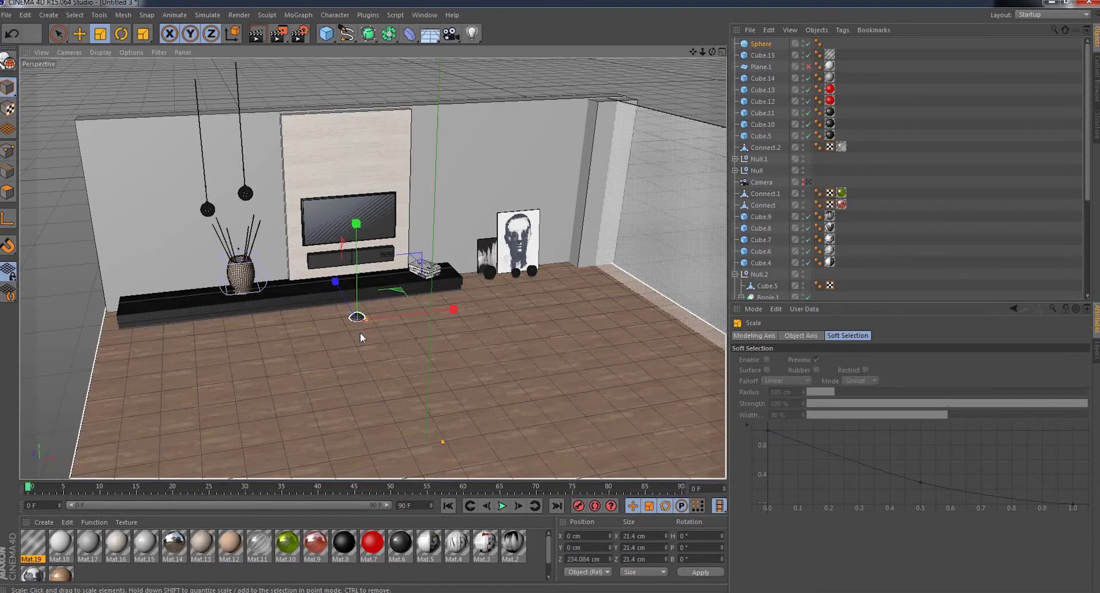
click(58, 33)
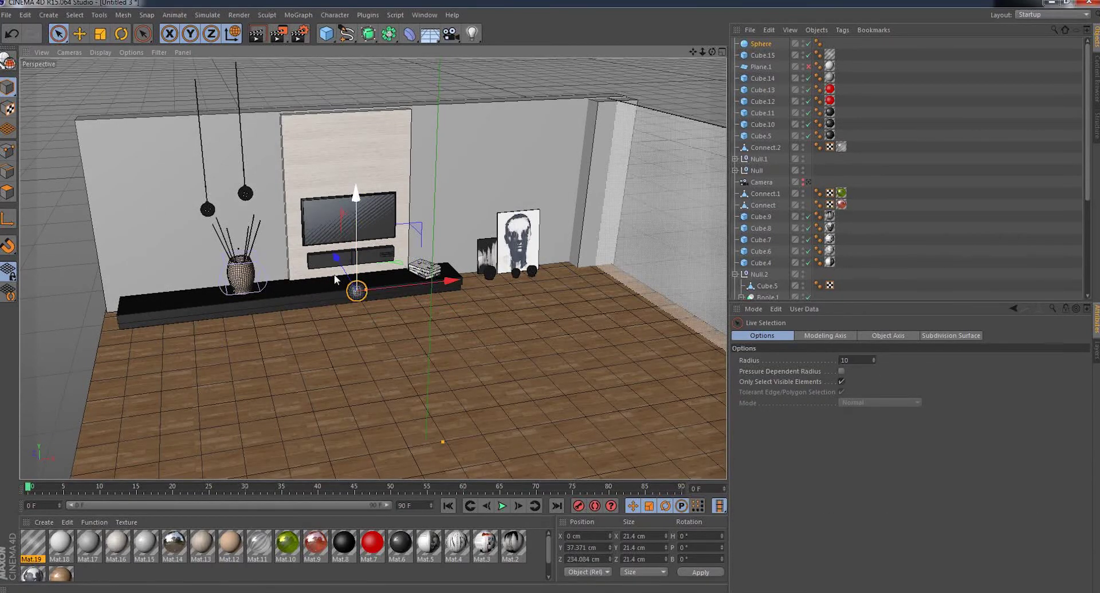
- Move the sphere along Z, lower it toward the shelf and scale it to about 12 cm
scroll(344, 277, up, 3)
scroll(361, 272, up, 3)
scroll(372, 268, up, 2)
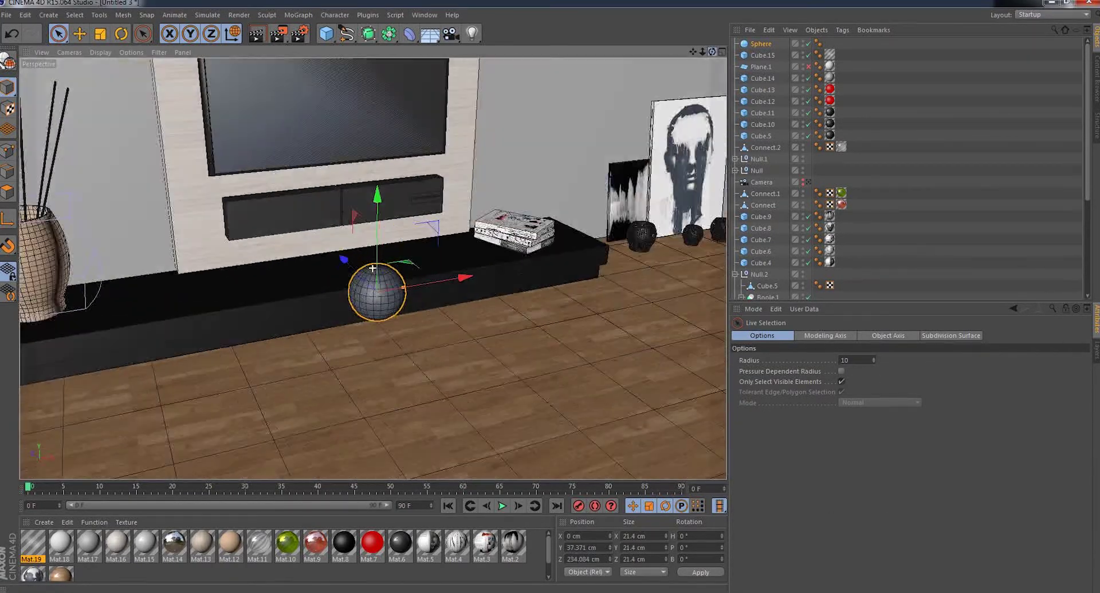
alt+drag(372, 268, 179, 274)
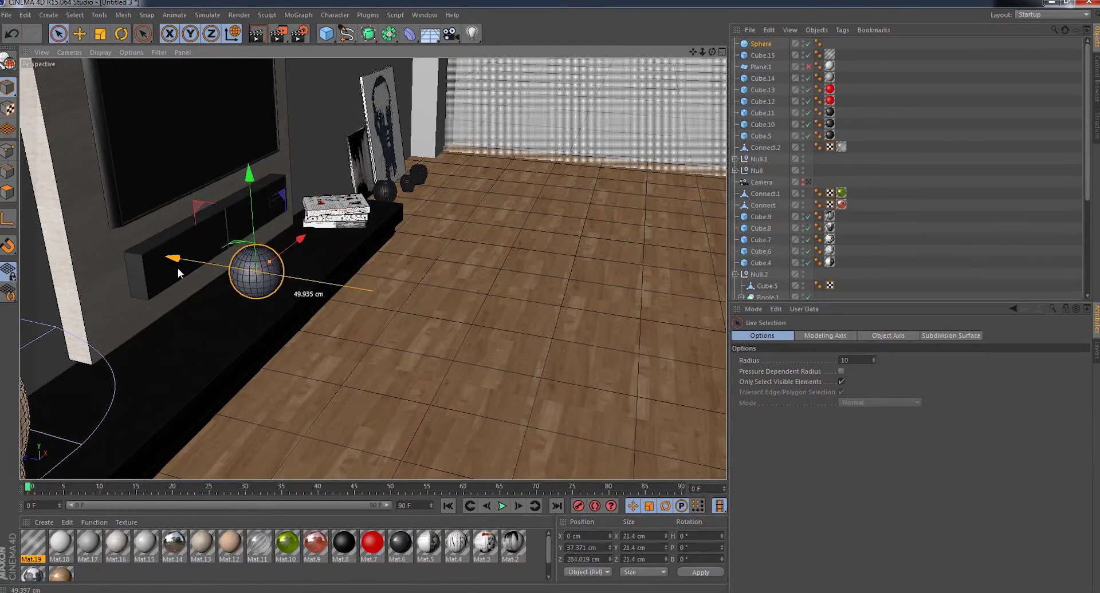
mouse_move(249, 171)
mouse_down()
mouse_move(250, 199)
mouse_move(145, 235)
mouse_up()
click(99, 33)
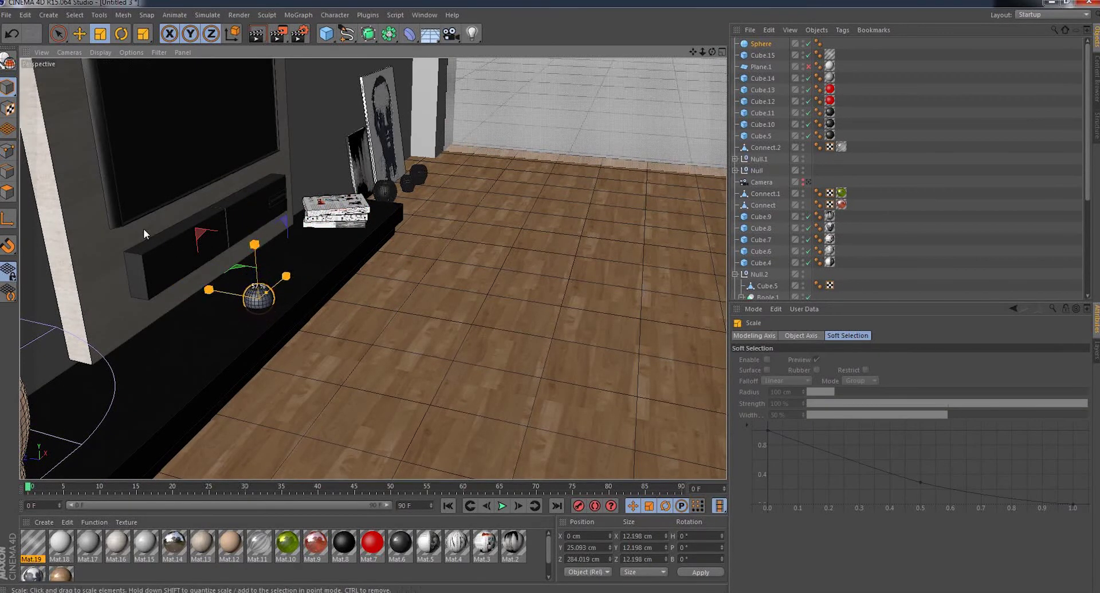
click(58, 34)
- In Front view, set the sphere to 58 segments, rest it on the shelf, and duplicate it rightward
click(69, 52)
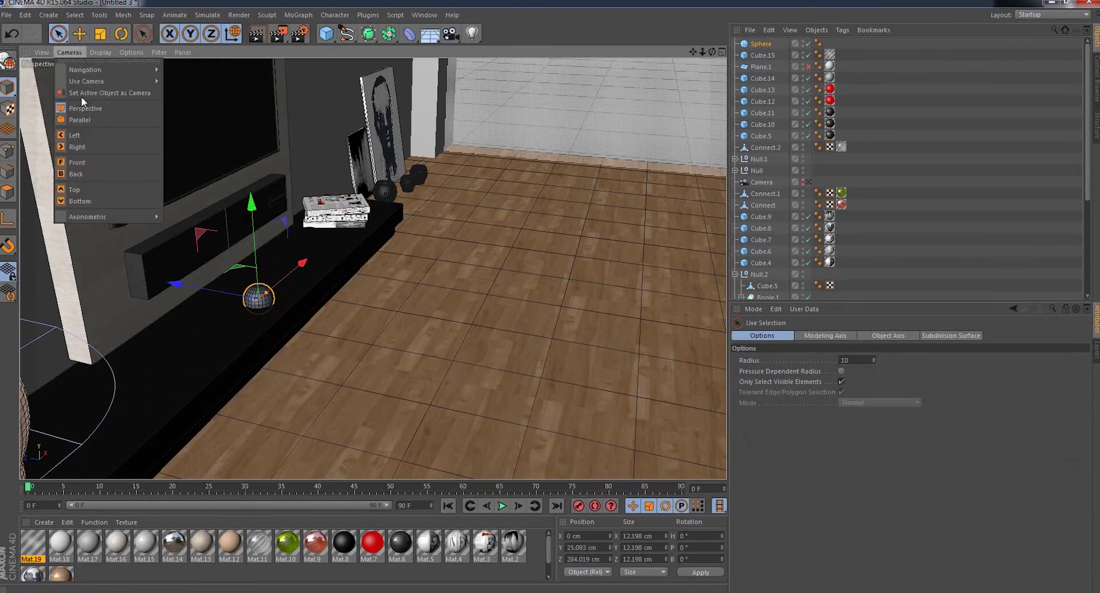
click(77, 162)
scroll(270, 203, up, 4)
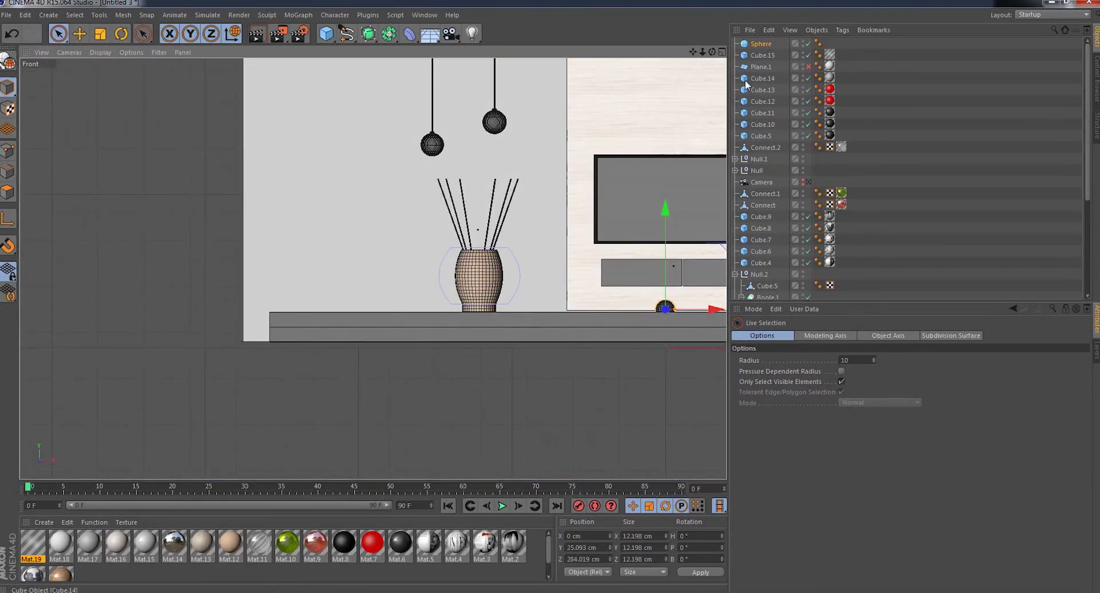
alt+middle_drag(659, 172, 507, 172)
scroll(519, 340, up, 2)
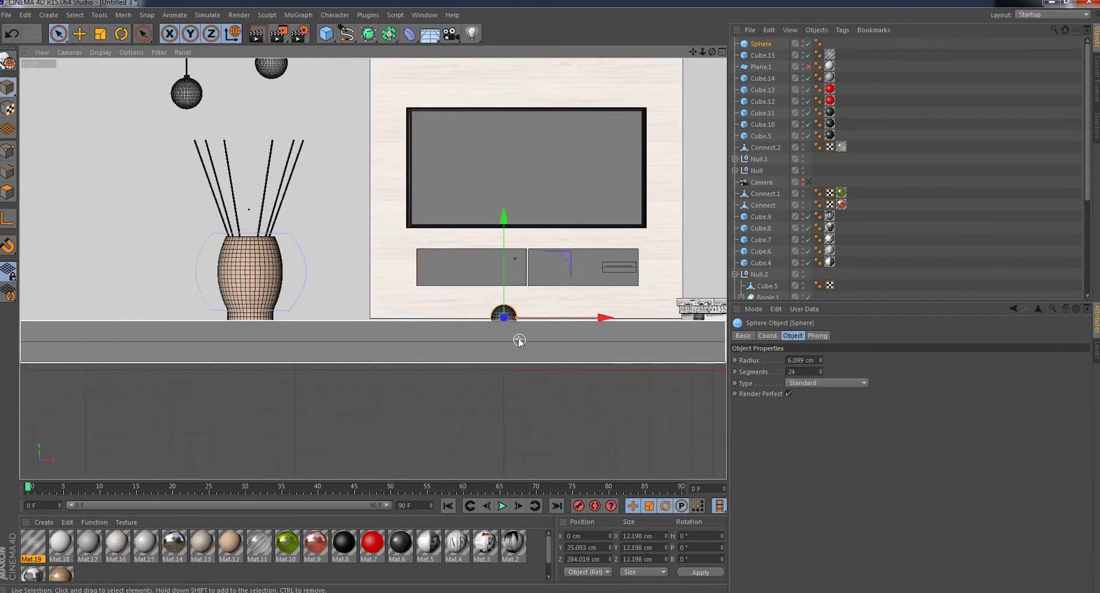
scroll(519, 340, up, 3)
drag(820, 372, 753, 335)
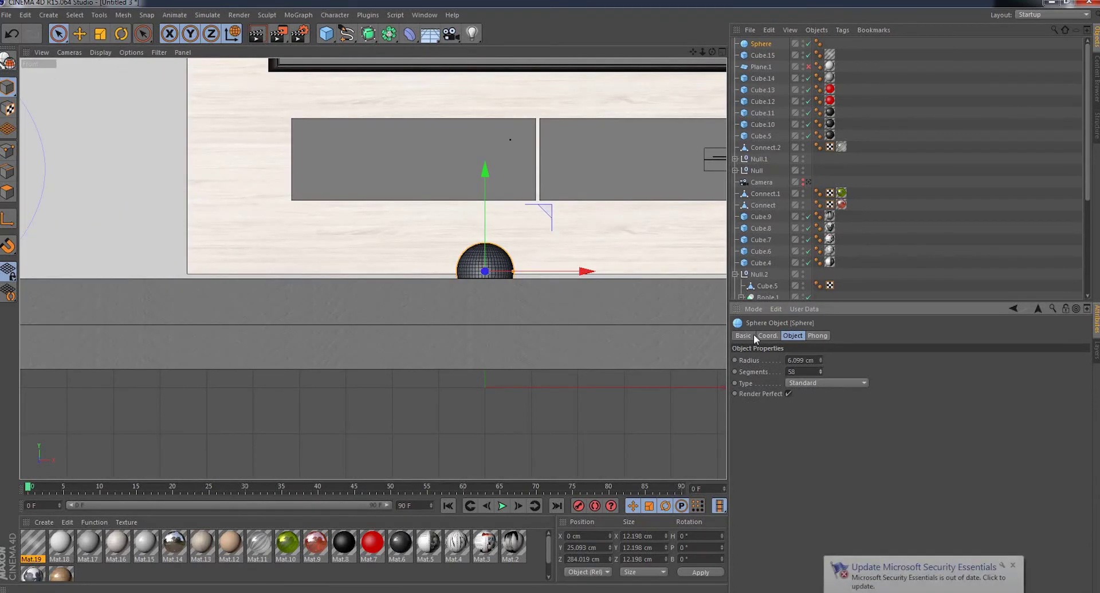
scroll(590, 233, up, 2)
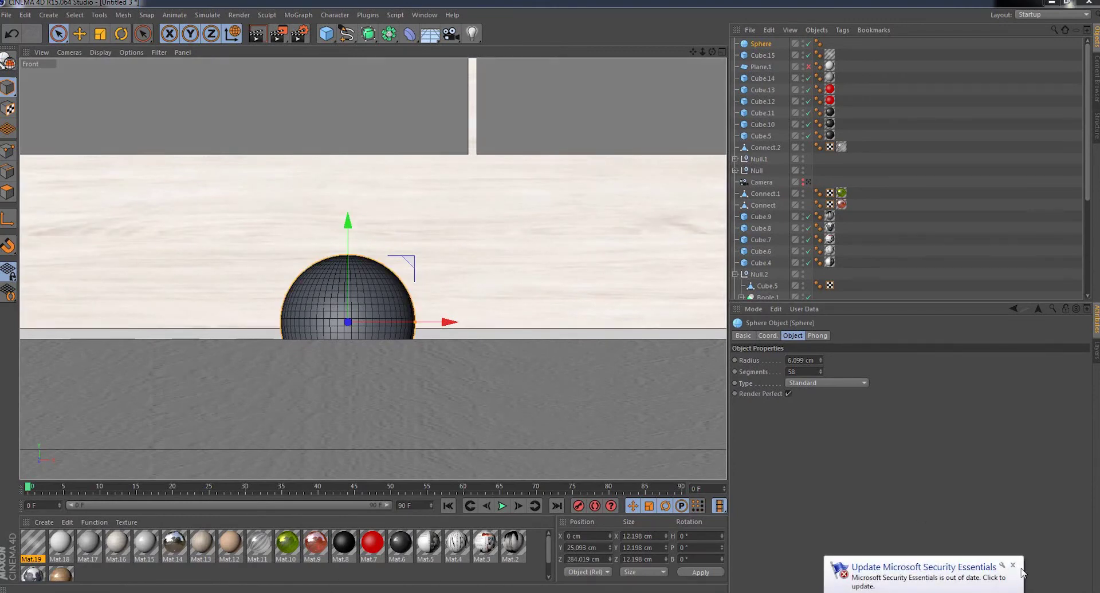
click(1013, 566)
drag(349, 221, 355, 183)
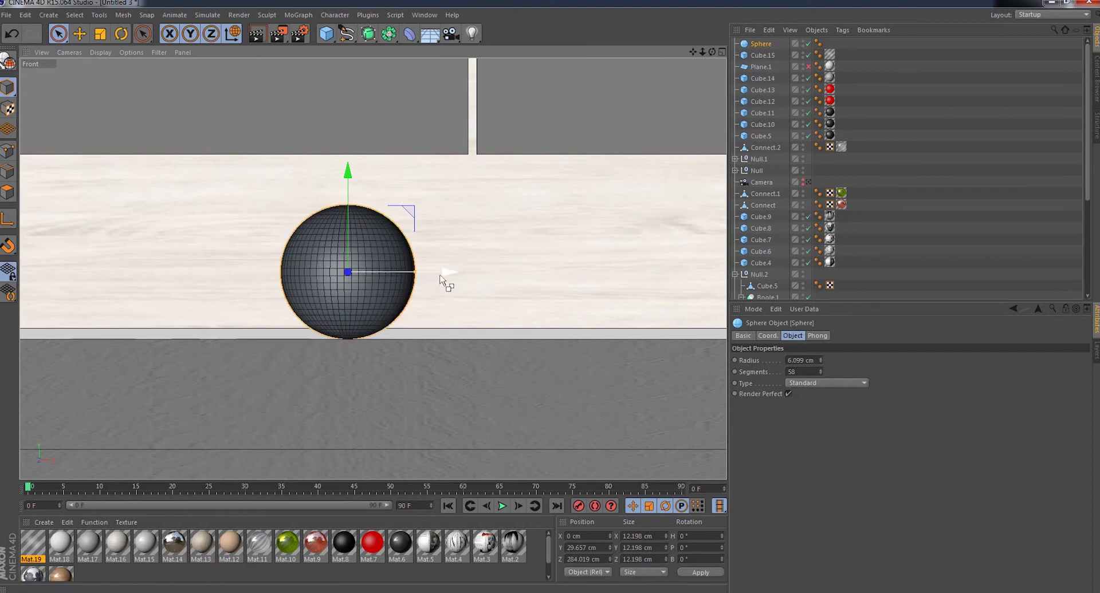
mouse_move(451, 278)
ctrl+mouse_down()
mouse_move(615, 279)
mouse_move(547, 272)
ctrl+mouse_up()
click(57, 33)
- Position the smaller Sphere.1 on the shelf, sliding it left and back toward the wall
drag(509, 174, 507, 207)
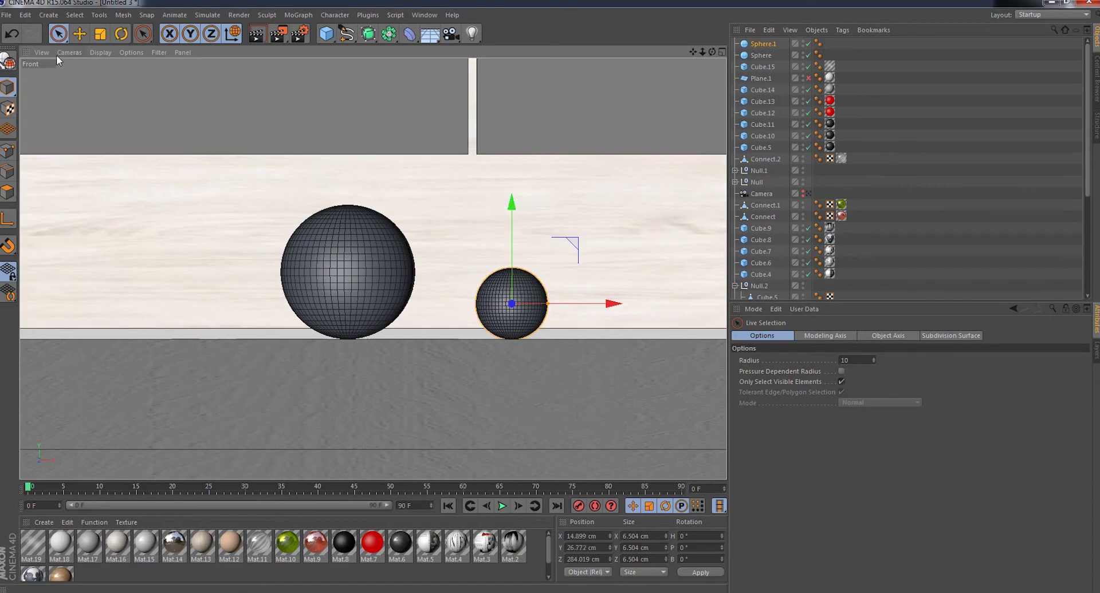
click(69, 52)
click(94, 111)
scroll(559, 166, up, 3)
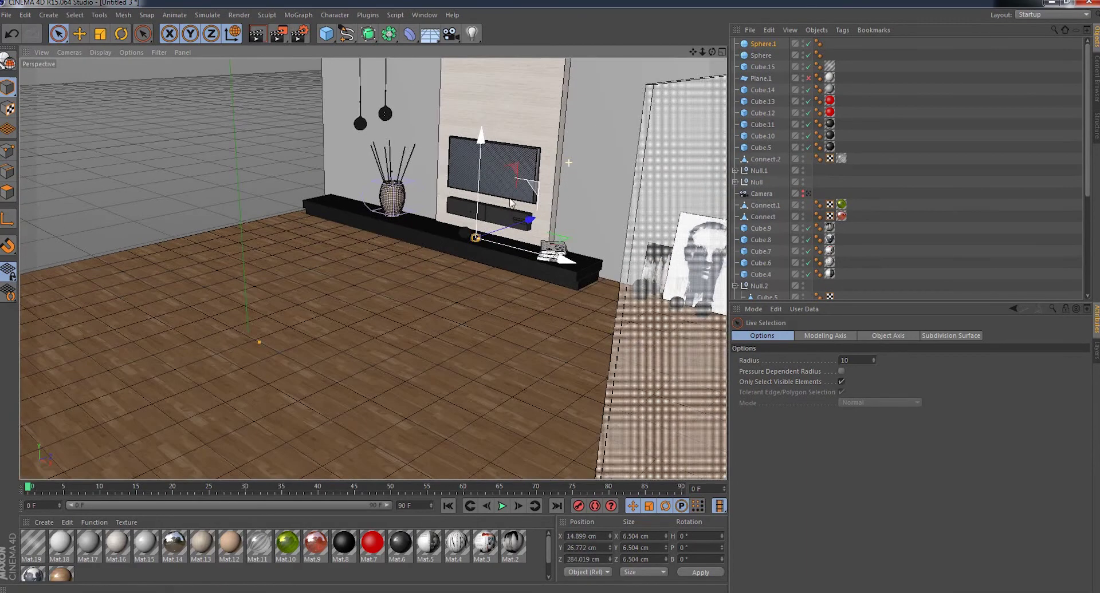
scroll(559, 165, up, 2)
scroll(559, 166, up, 2)
drag(712, 52, 676, 63)
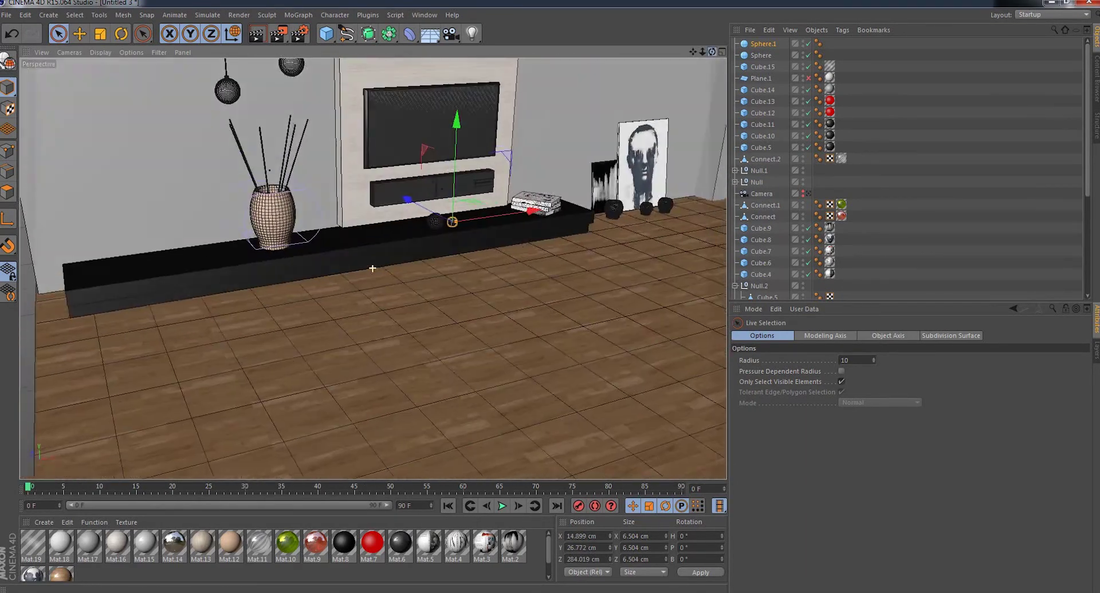
scroll(457, 232, up, 3)
scroll(456, 232, up, 3)
scroll(456, 232, up, 2)
drag(571, 232, 447, 243)
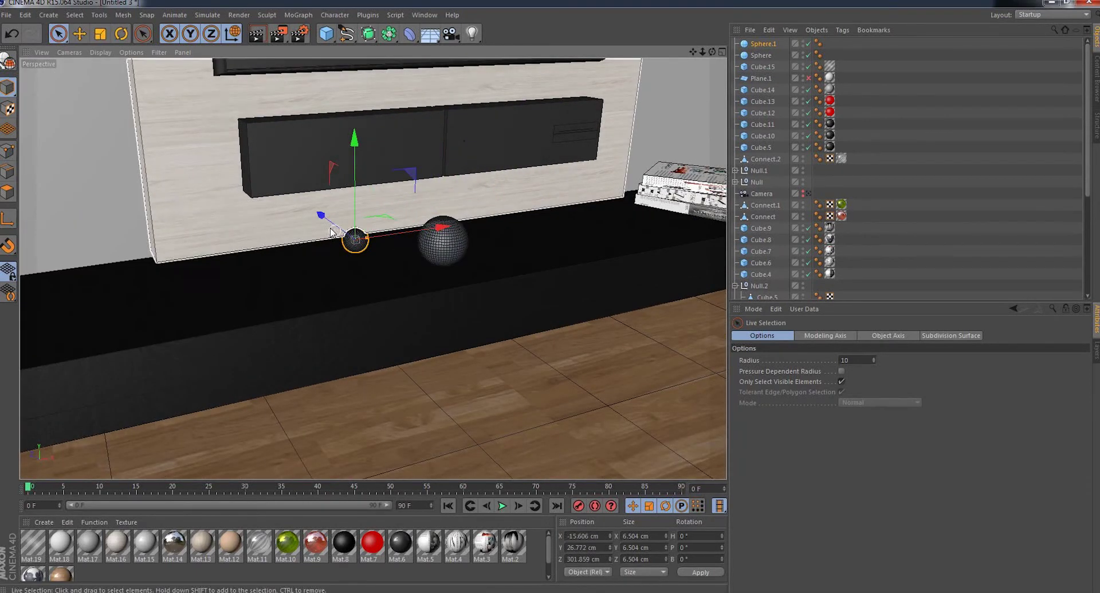
drag(321, 216, 327, 224)
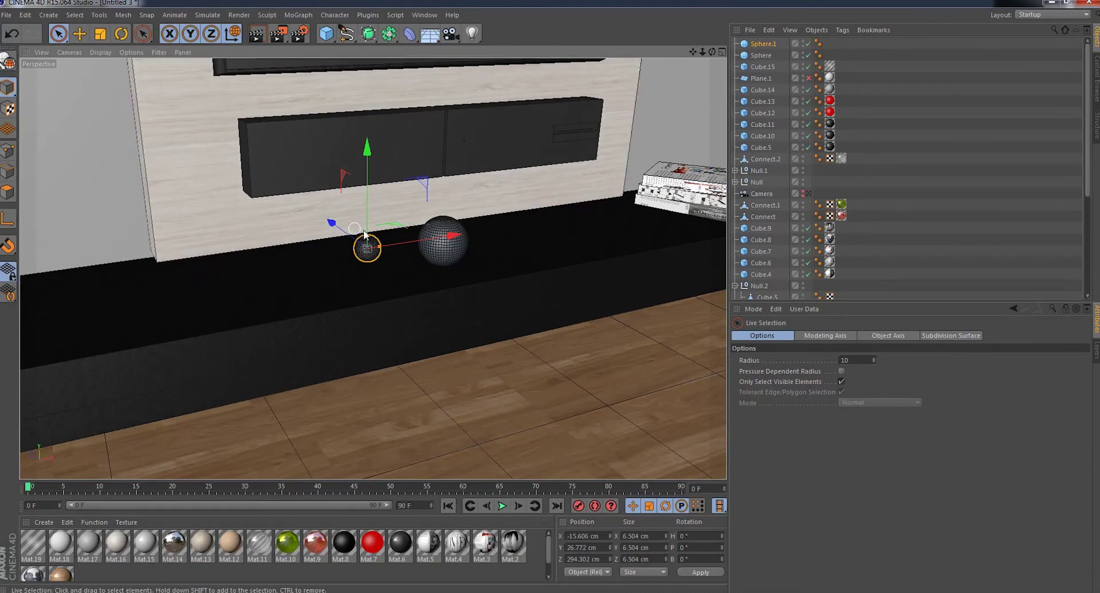
- Ctrl-drag a smaller copy, Sphere.2 (radius 3.252 cm), to the right along the shelf
ctrl+drag(454, 235, 582, 218)
drag(441, 206, 466, 220)
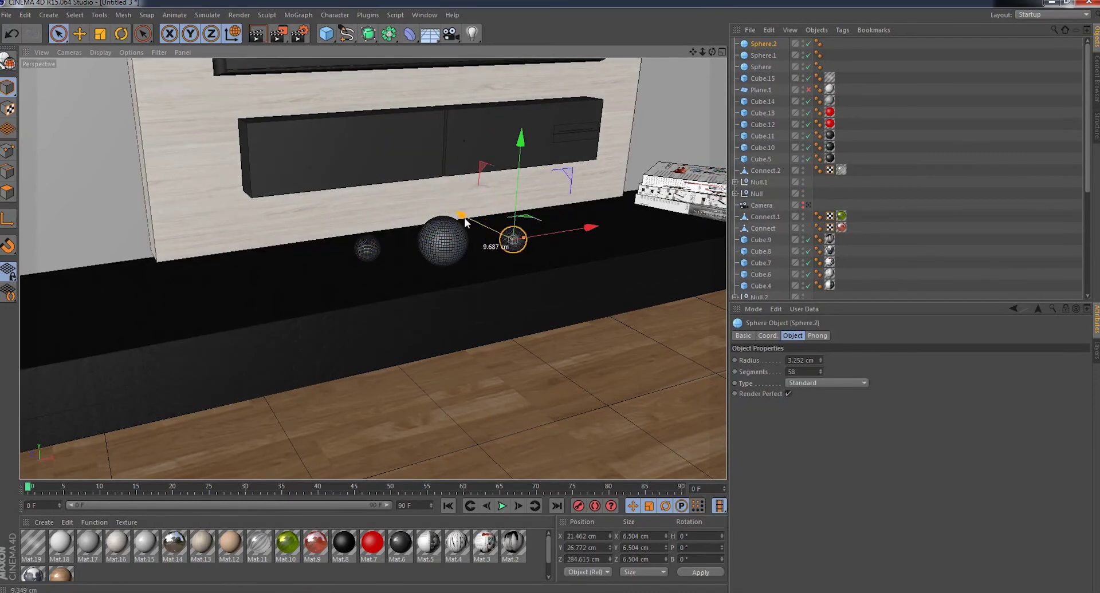
mouse_move(706, 75)
alt+mouse_down()
mouse_move(372, 268)
mouse_move(112, 532)
alt+mouse_up()
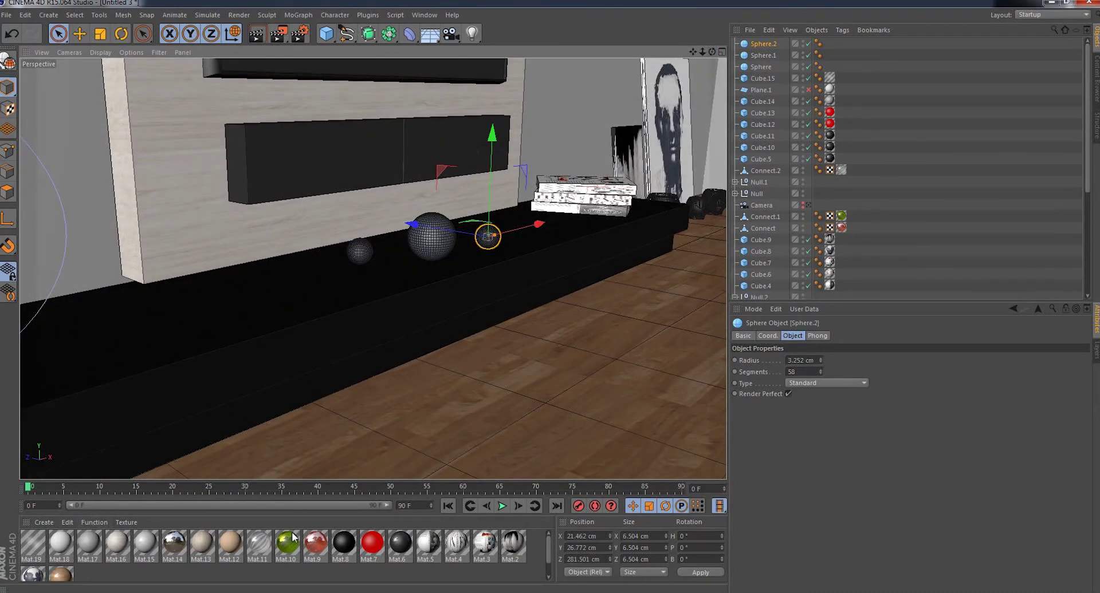
- Apply Mat.11 to both small spheres and pull the view back toward the vase
drag(261, 545, 435, 226)
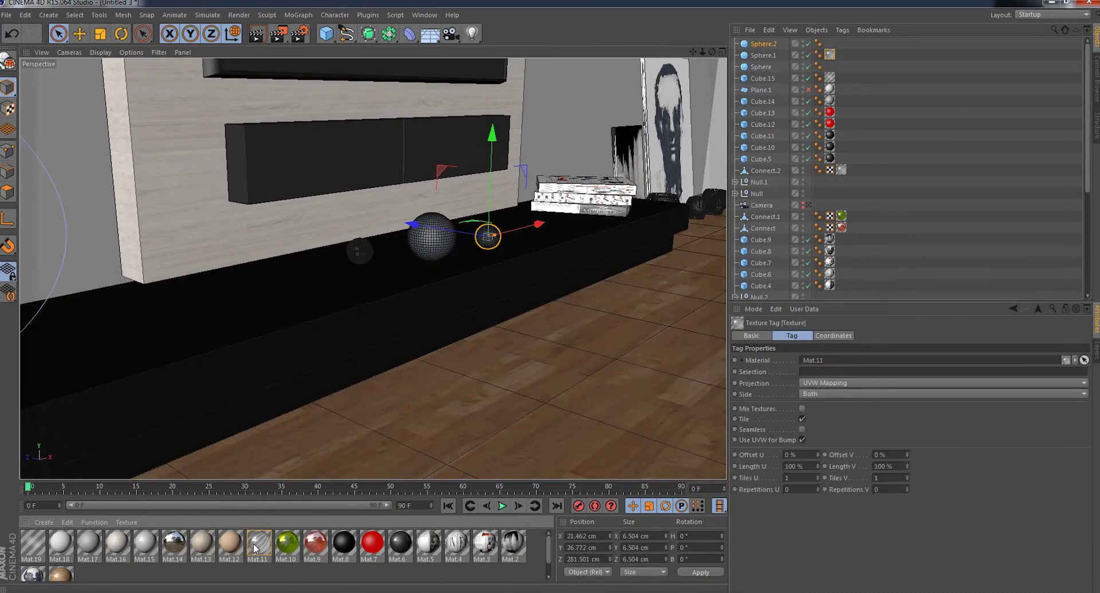
drag(263, 543, 495, 233)
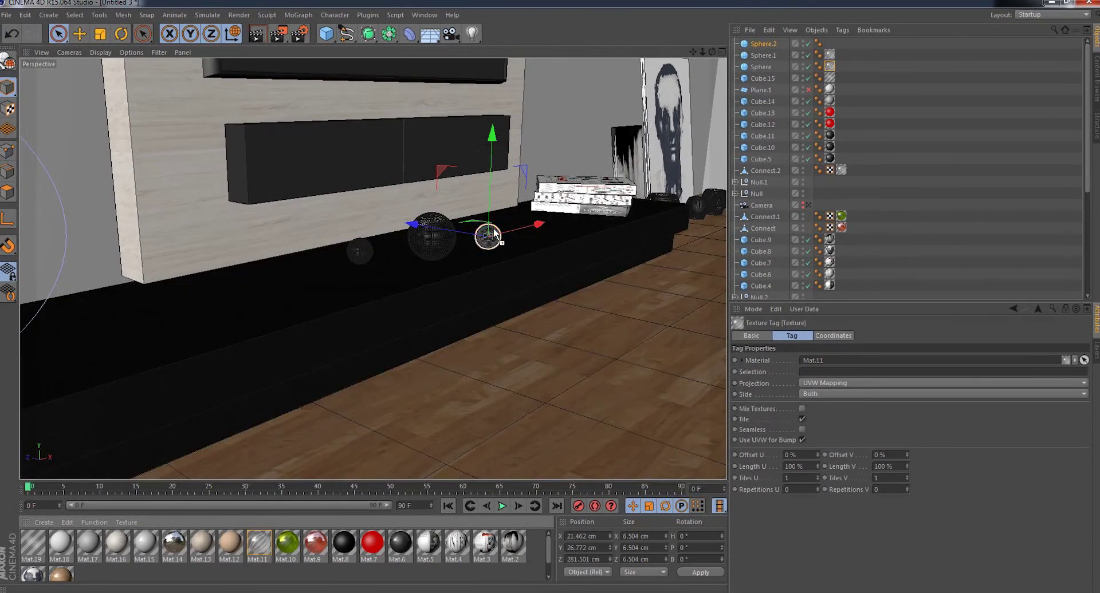
alt+drag(372, 269, 320, 275)
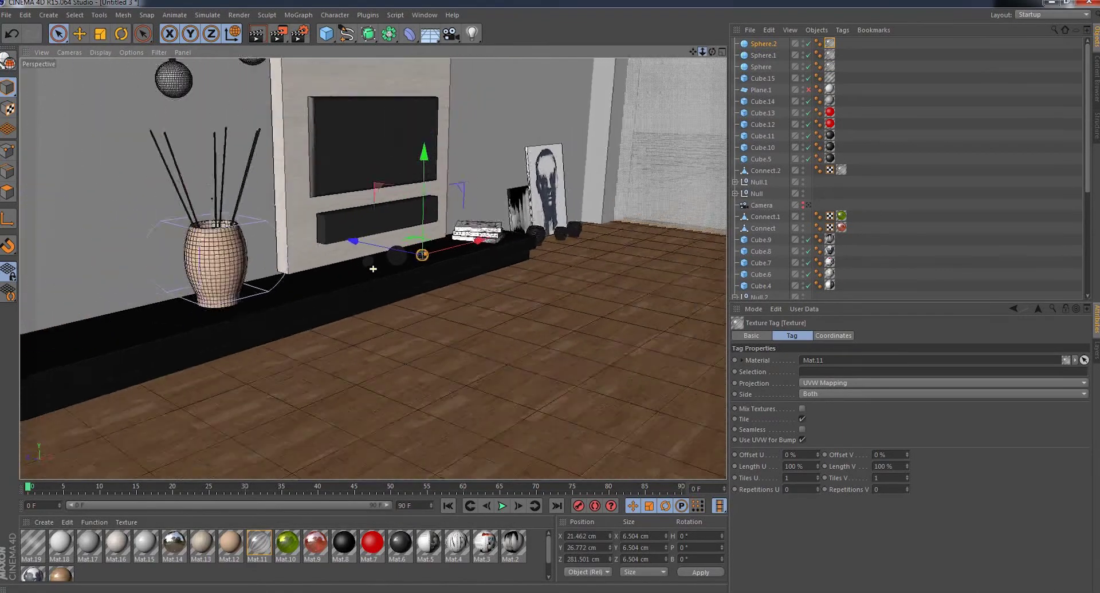
scroll(373, 269, up, 3)
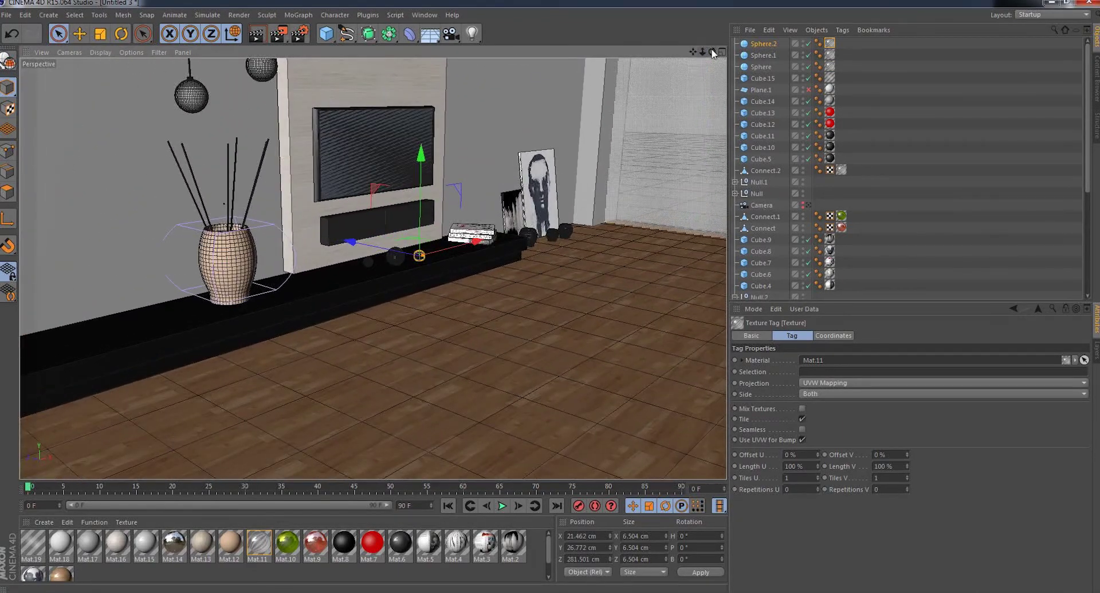
scroll(373, 268, up, 3)
alt+drag(372, 268, 343, 269)
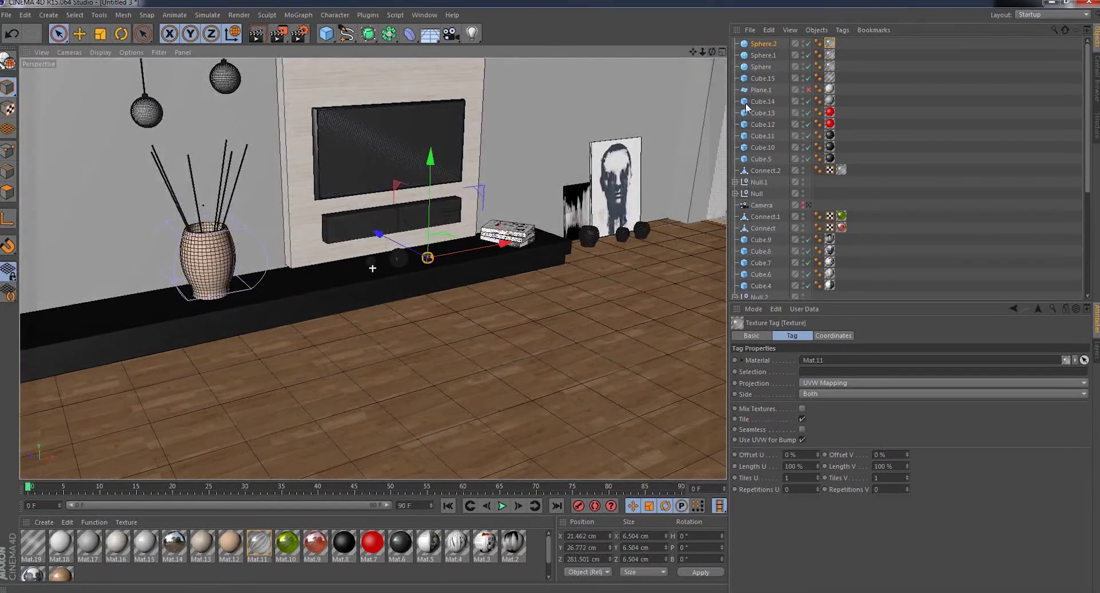
- Look through the scene camera and dolly it slightly closer to the TV wall
click(746, 205)
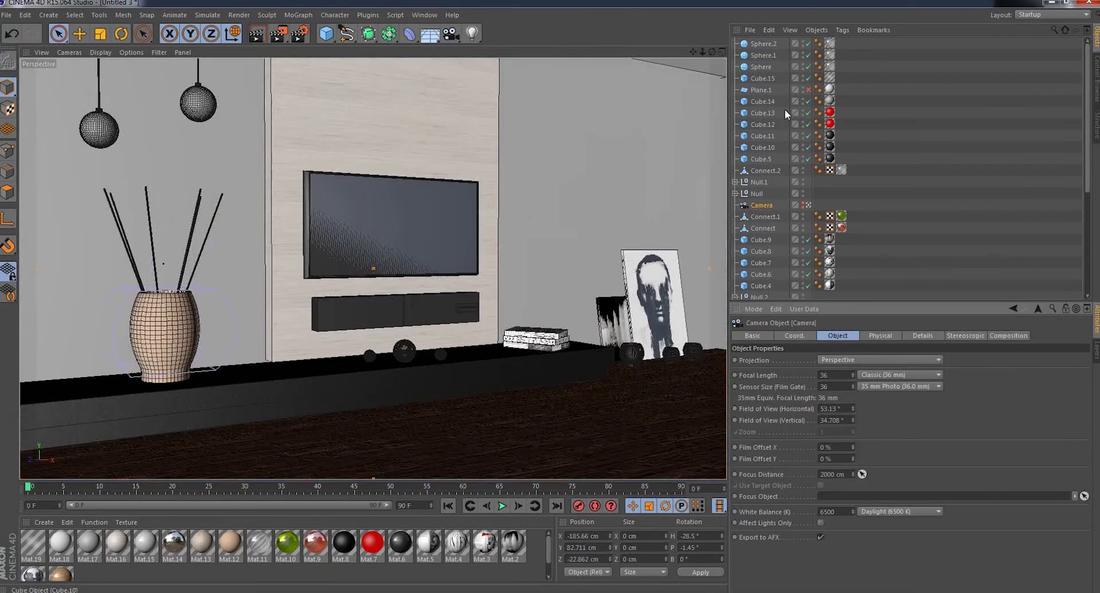
click(809, 90)
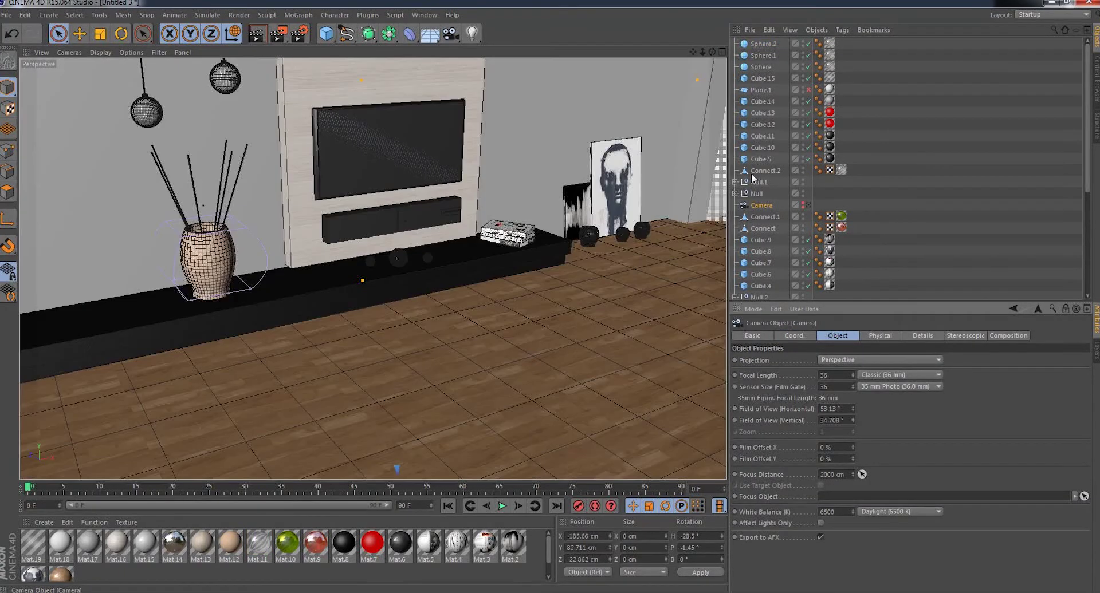
click(808, 90)
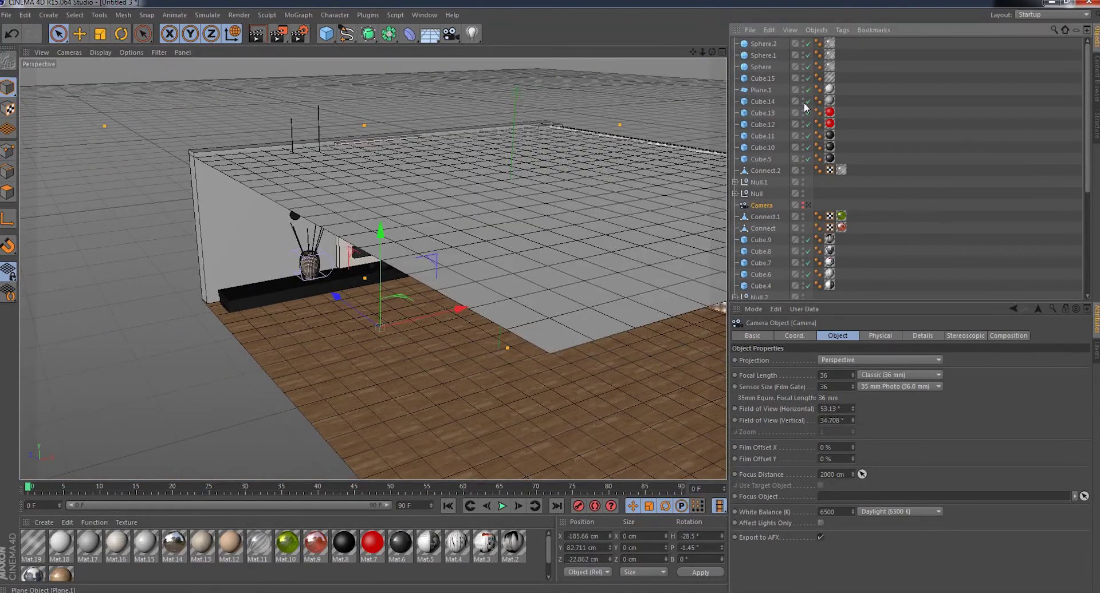
click(741, 207)
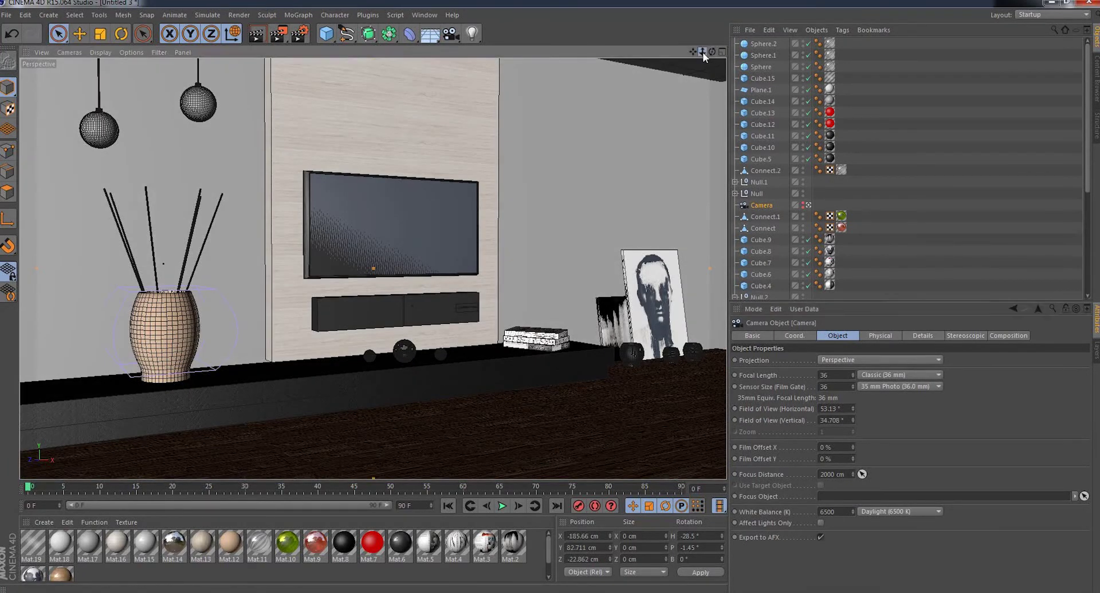
drag(702, 52, 711, 52)
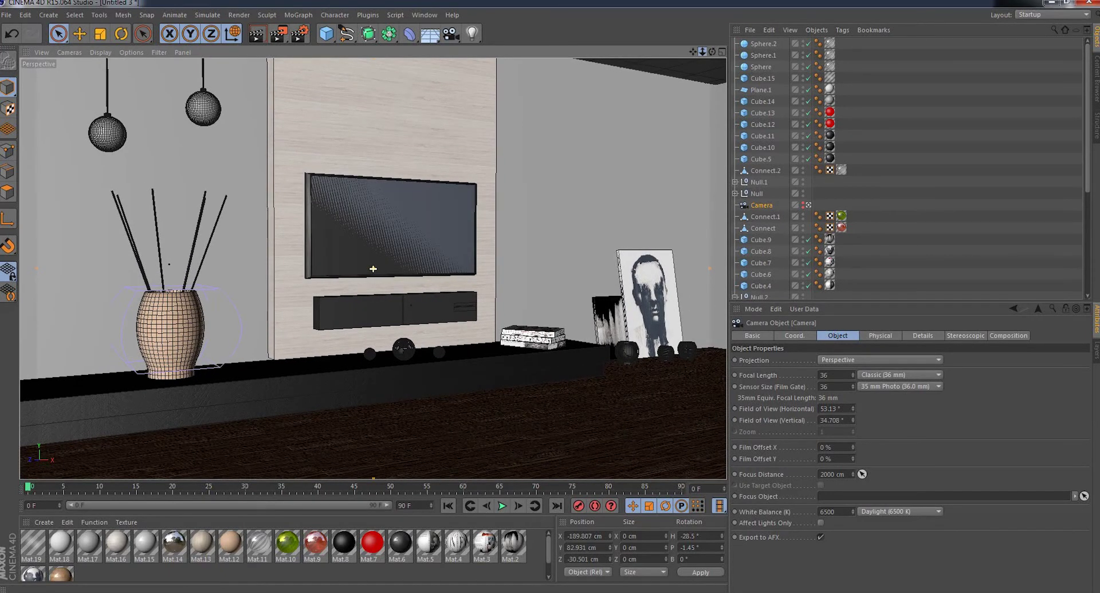
- Switch to Gouraud Shading and turn the camera to heading -33.3° at X -206.81, Y 72.855, Z 2.556 cm
click(105, 49)
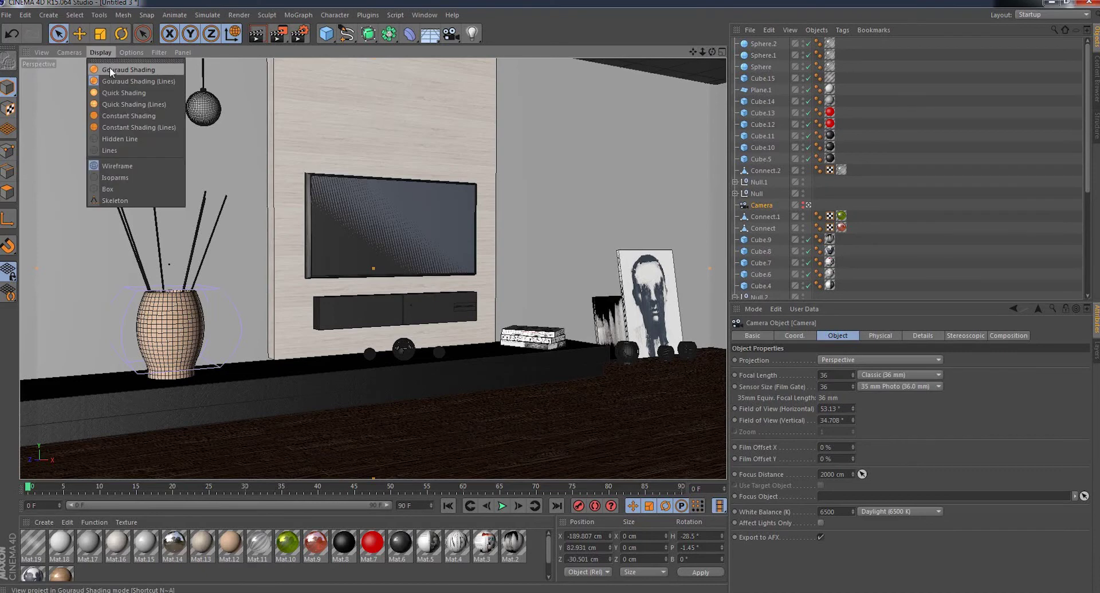
click(109, 67)
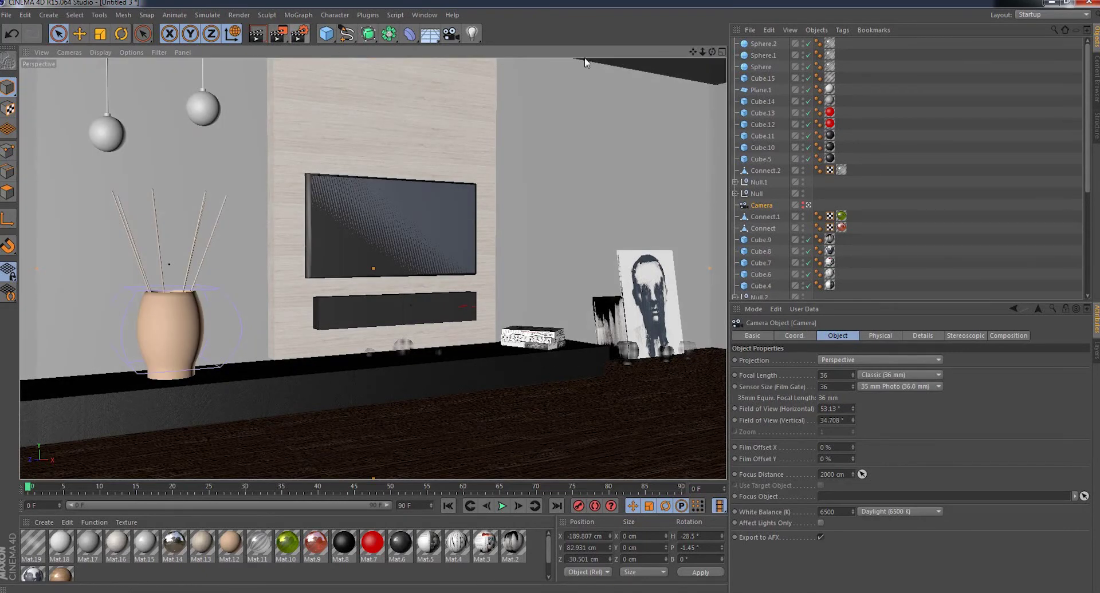
drag(713, 53, 705, 52)
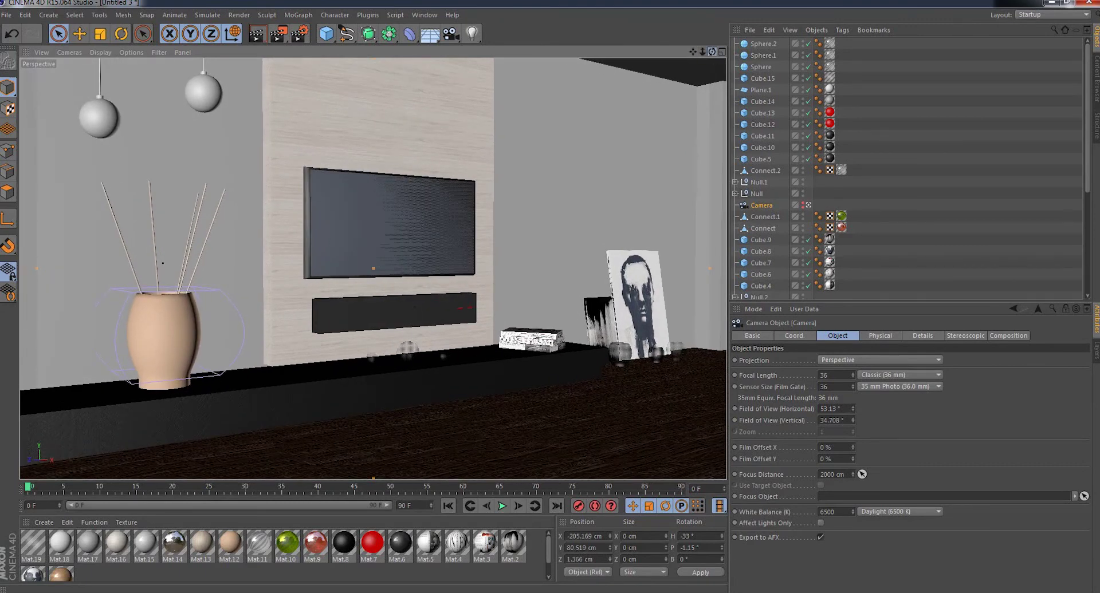
alt+drag(373, 268, 373, 269)
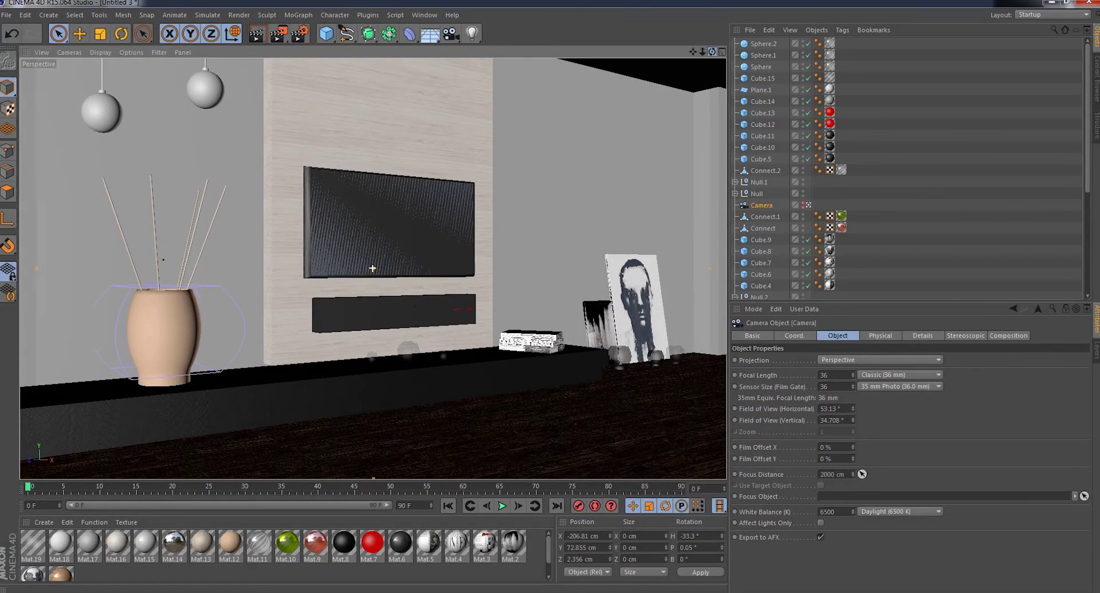
- Switch the renderer to Physical with a Fixed sampler and set its sampling quality
click(300, 36)
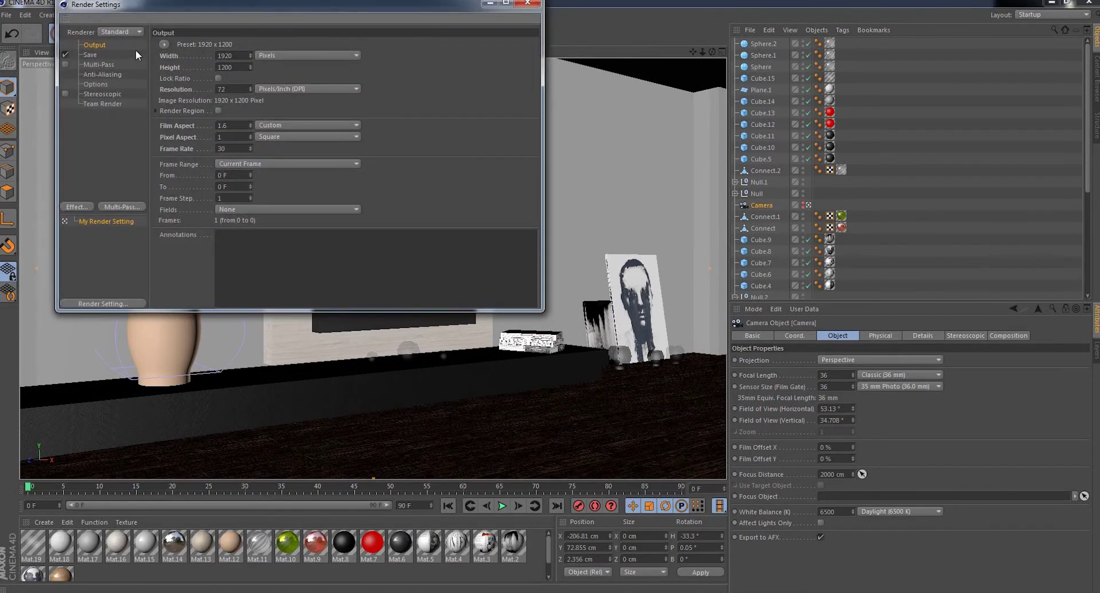
click(115, 32)
click(116, 55)
click(97, 114)
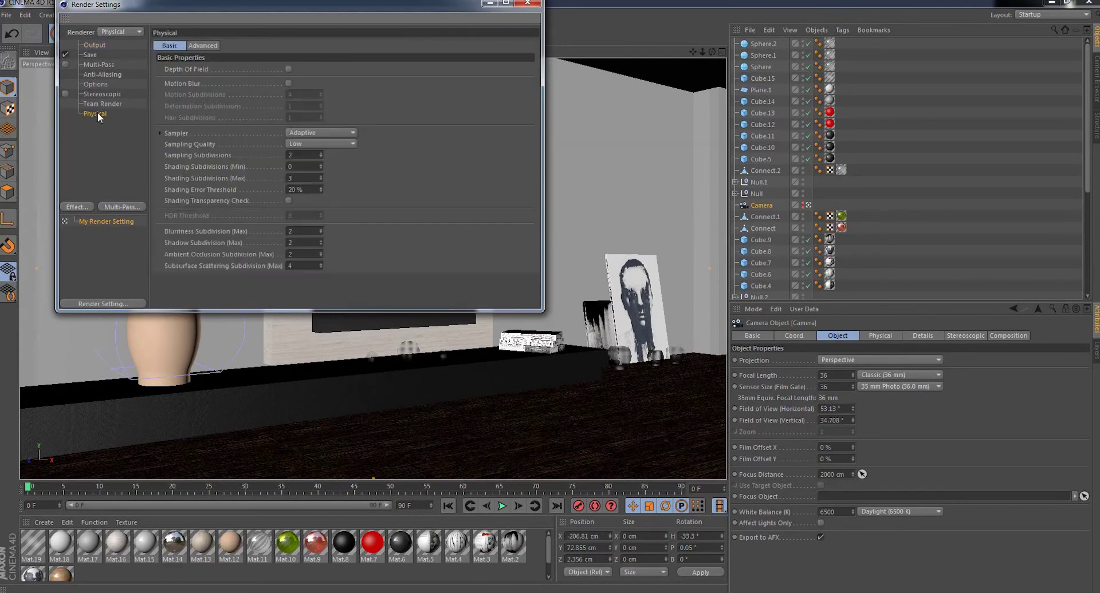
click(314, 135)
click(315, 144)
click(315, 144)
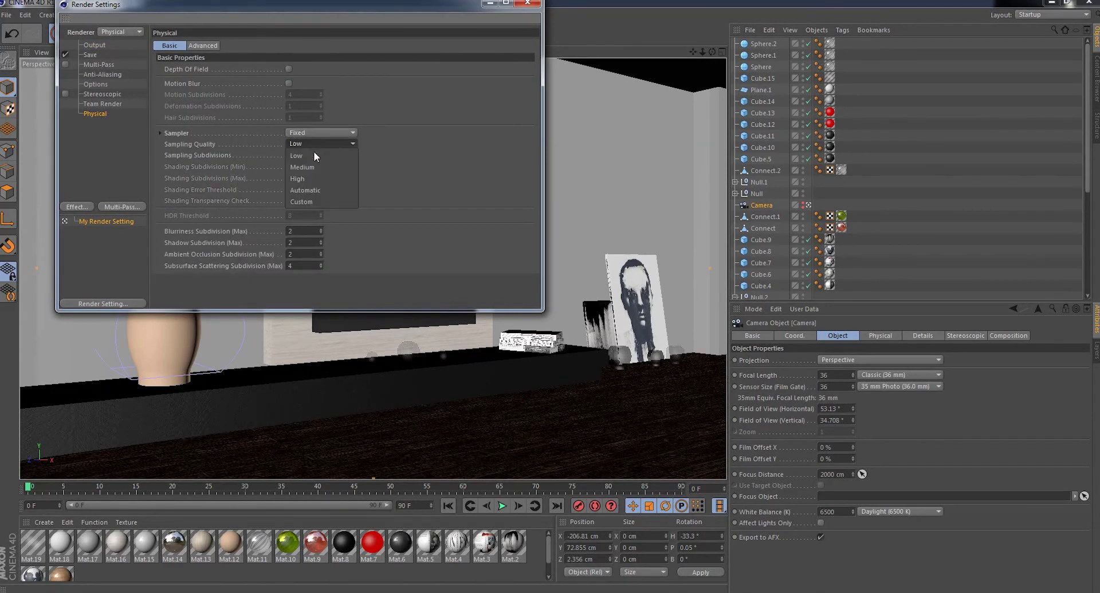
click(315, 167)
click(91, 174)
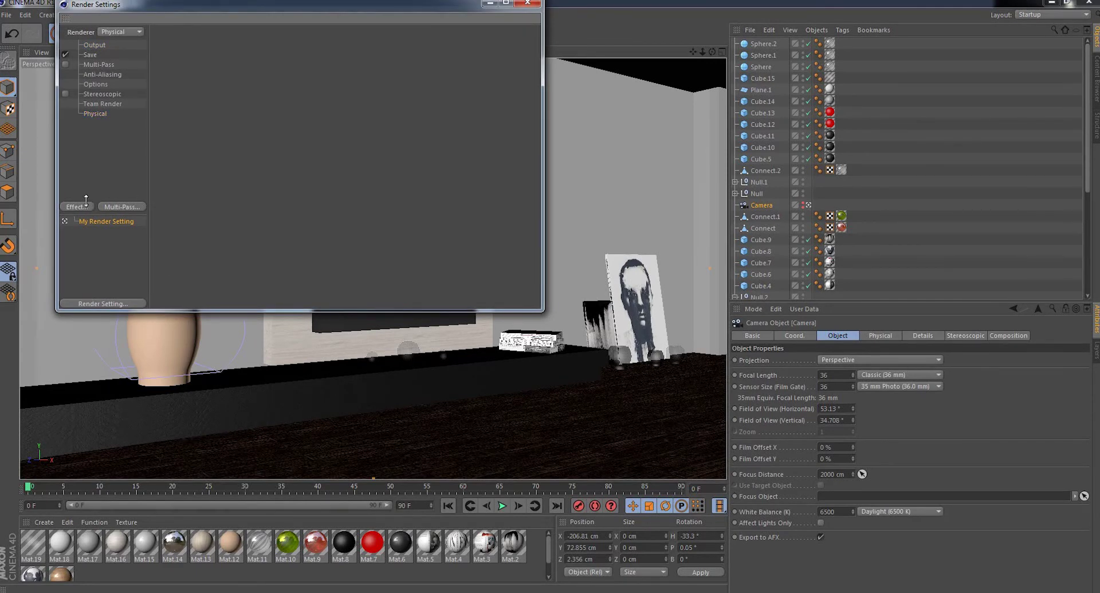
- Add Global Illumination with Light Mapping as the secondary method
click(94, 207)
click(123, 336)
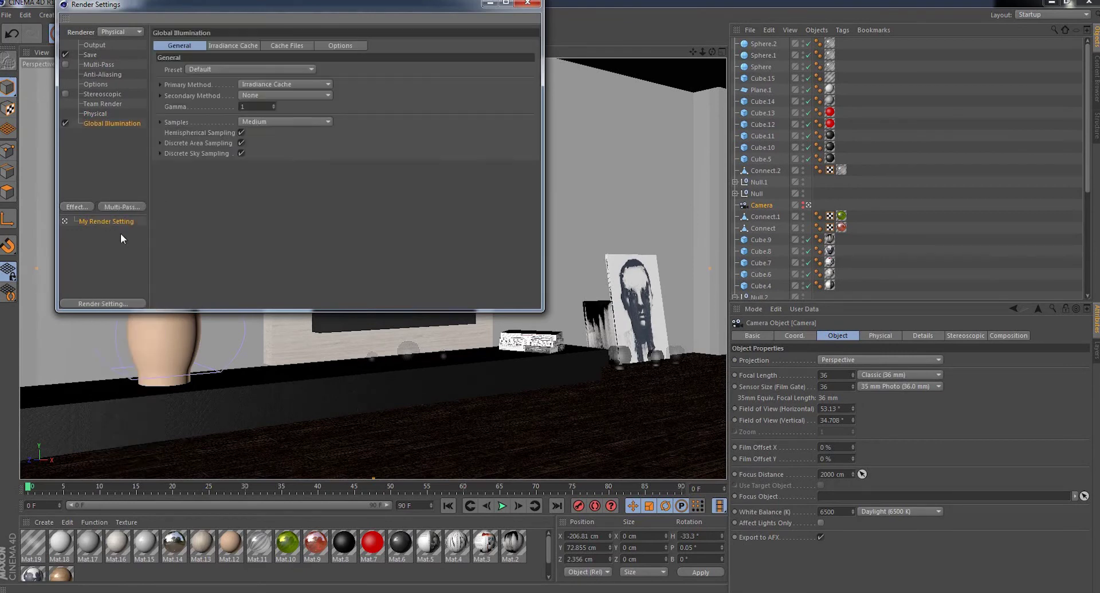
click(253, 96)
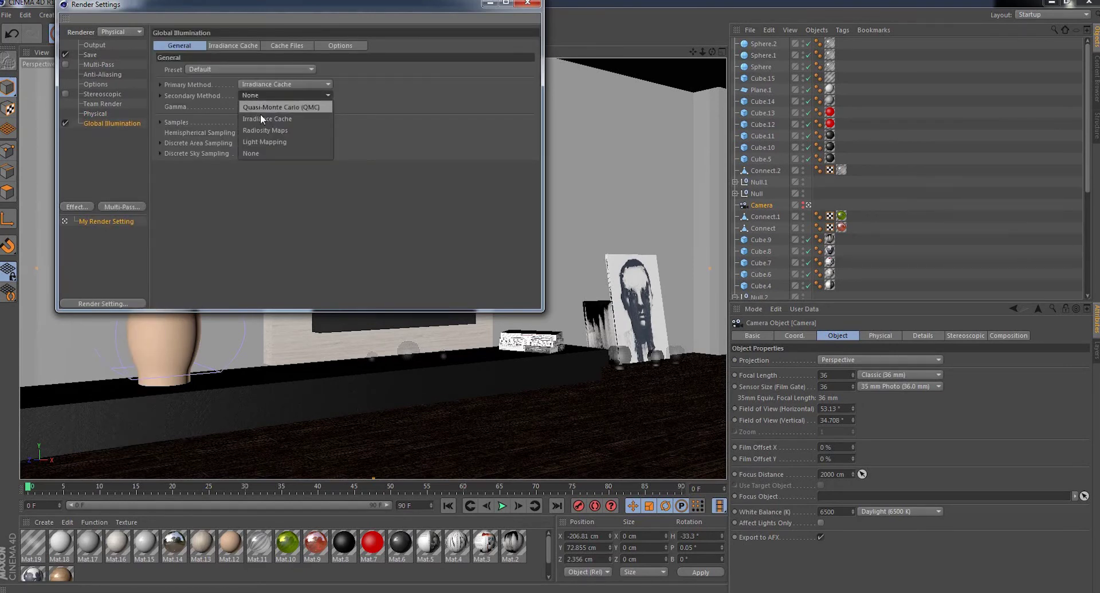
click(263, 142)
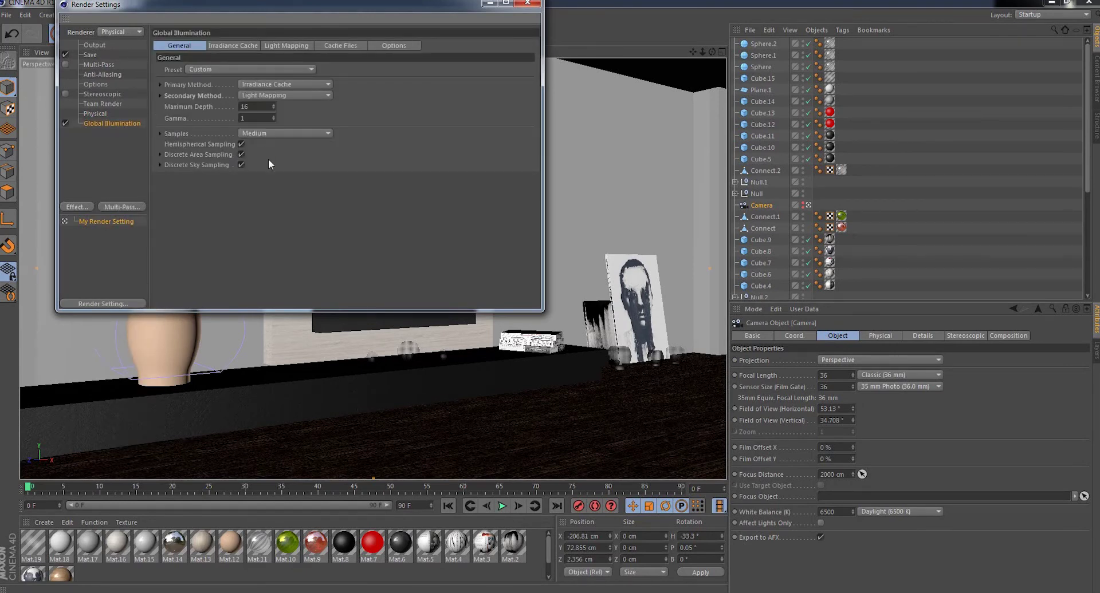
- Add the Ambient Occlusion and Color Mapping effects to the render
click(75, 210)
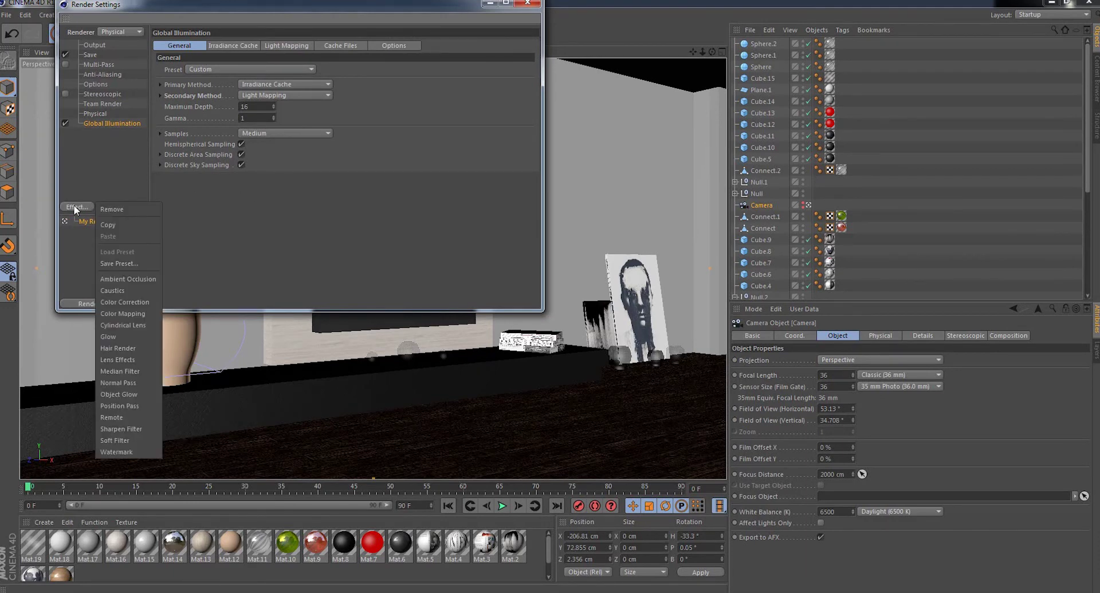
click(129, 279)
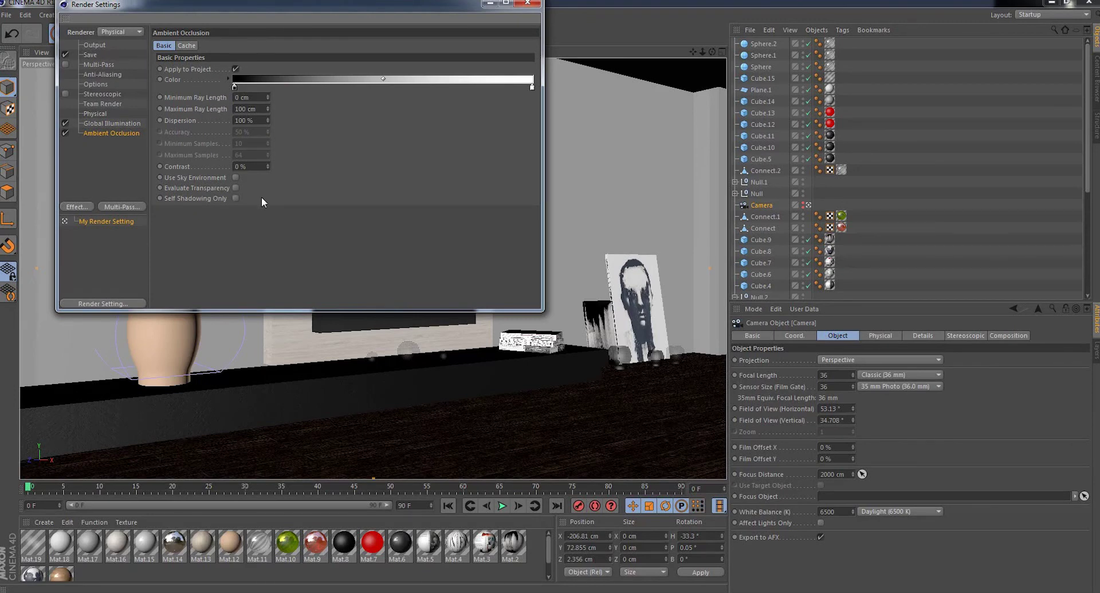
click(89, 207)
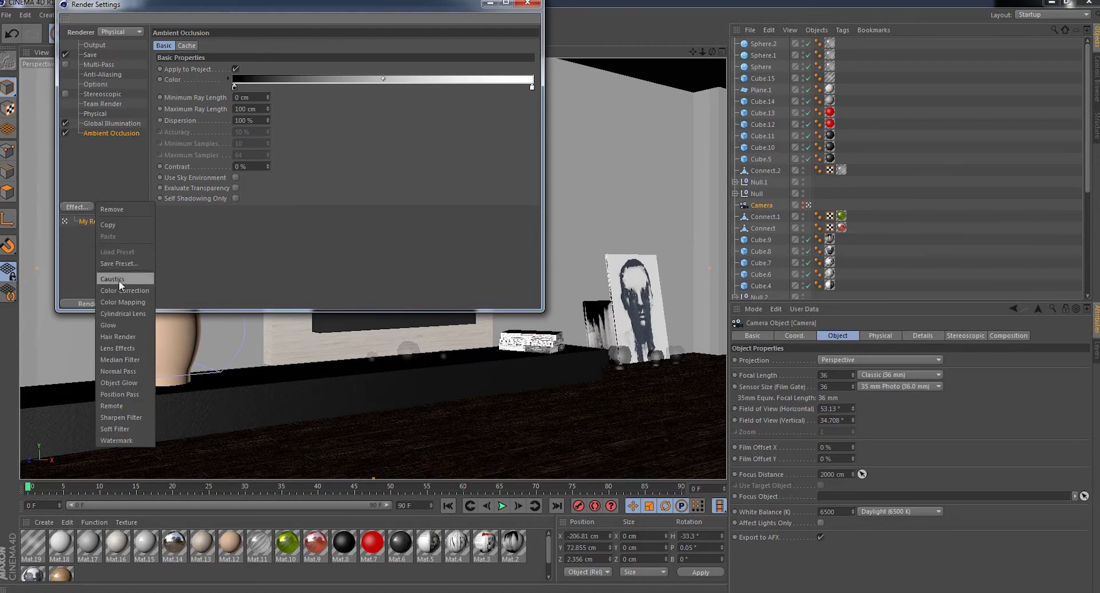
click(121, 299)
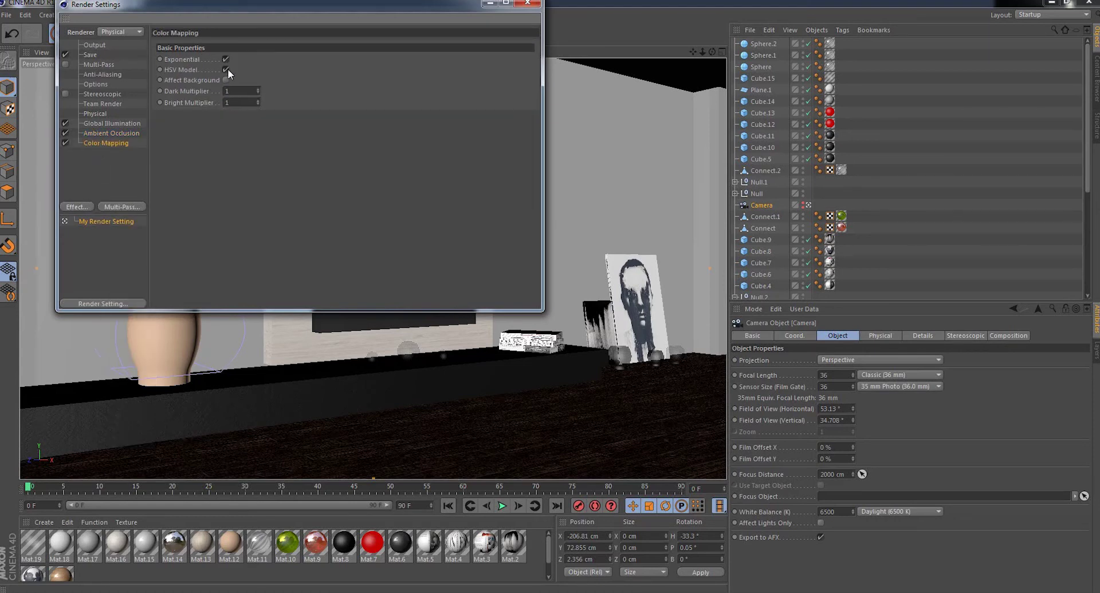
click(526, 4)
- Set the output size to a 1920 × 1200 resolution preset
click(299, 33)
click(89, 44)
click(166, 43)
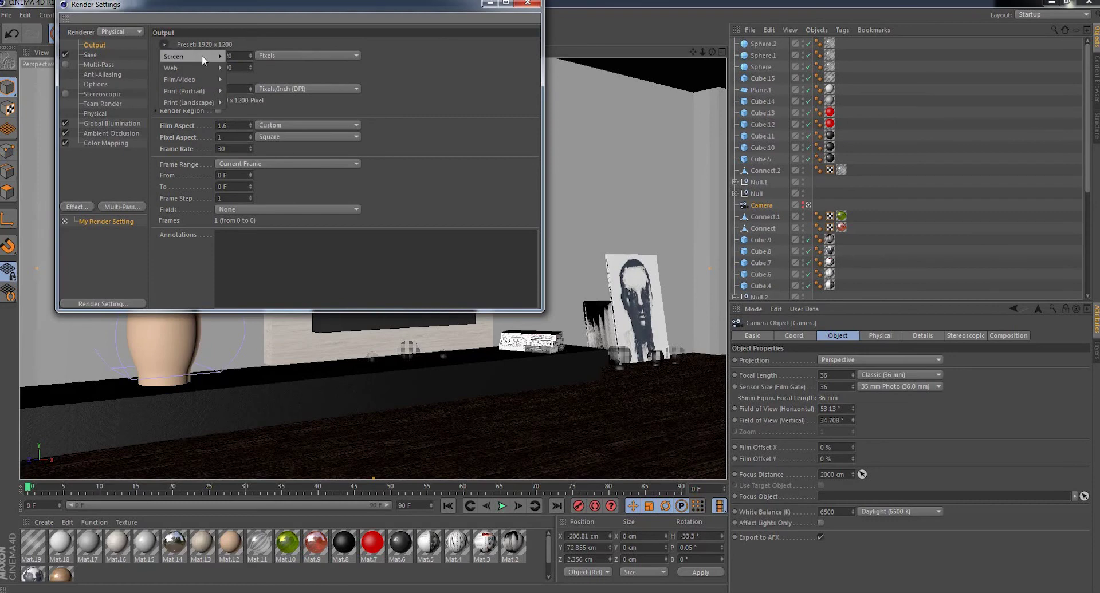
click(252, 160)
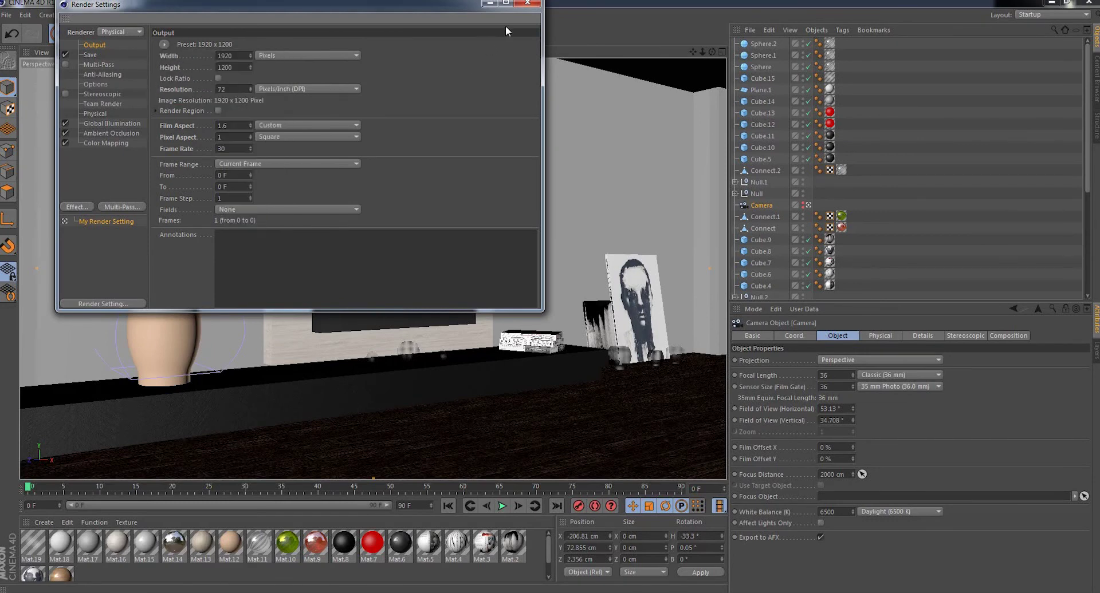
click(527, 4)
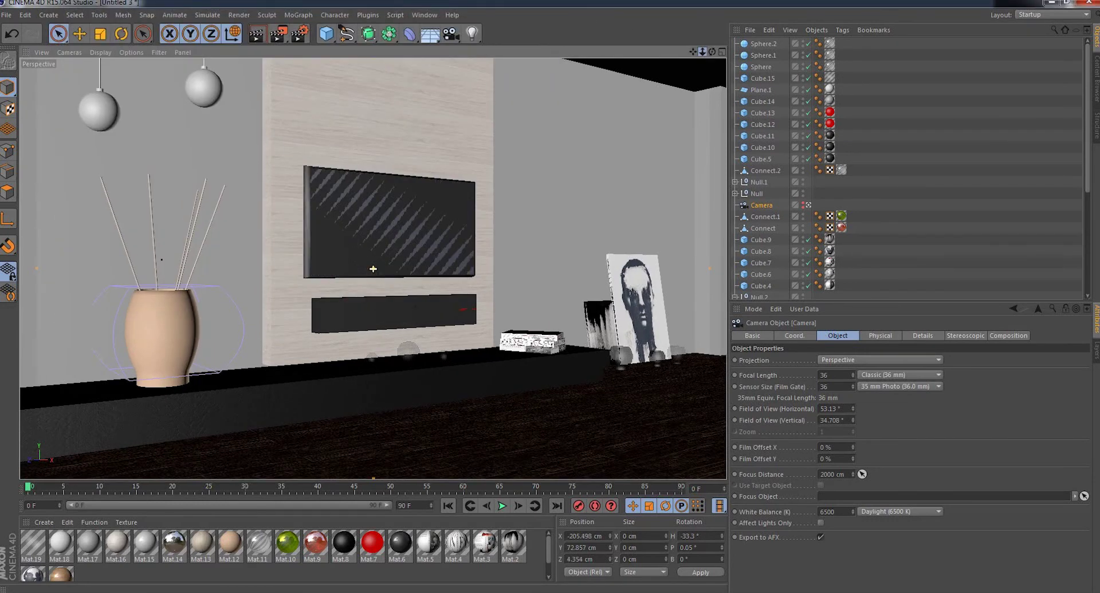
- Nudge the camera slightly forward and start a test render, dismissing the missing wall.jpg warning
drag(702, 54, 705, 63)
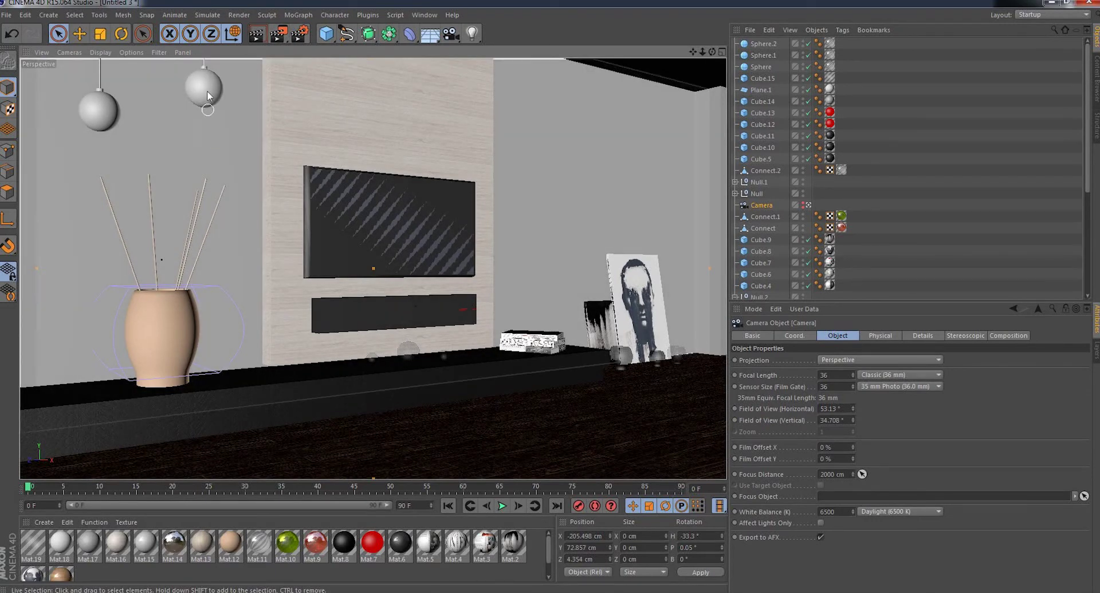
click(280, 35)
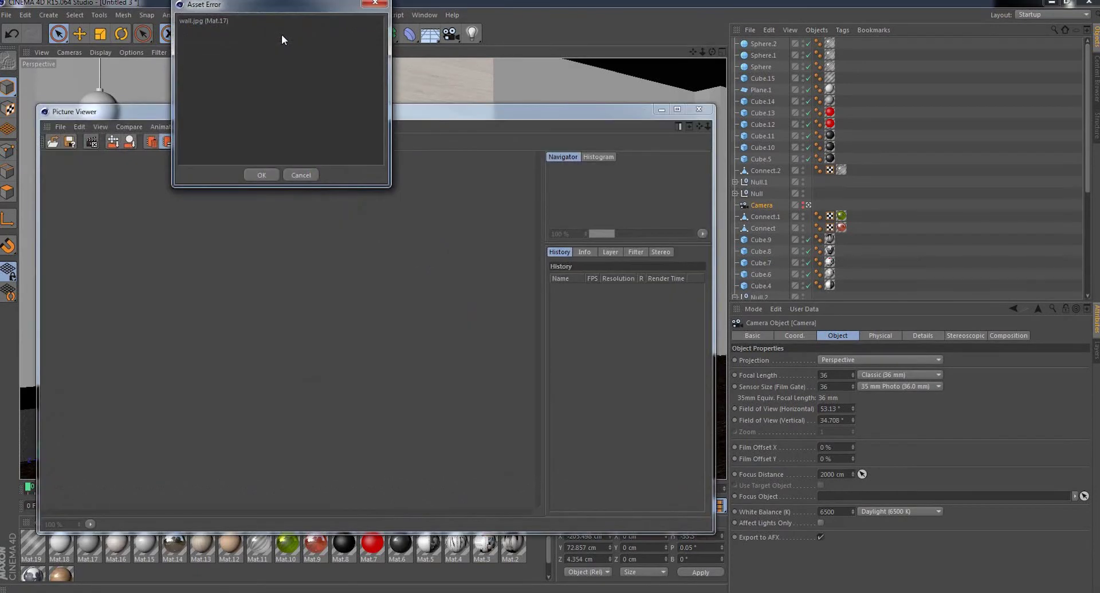
click(262, 174)
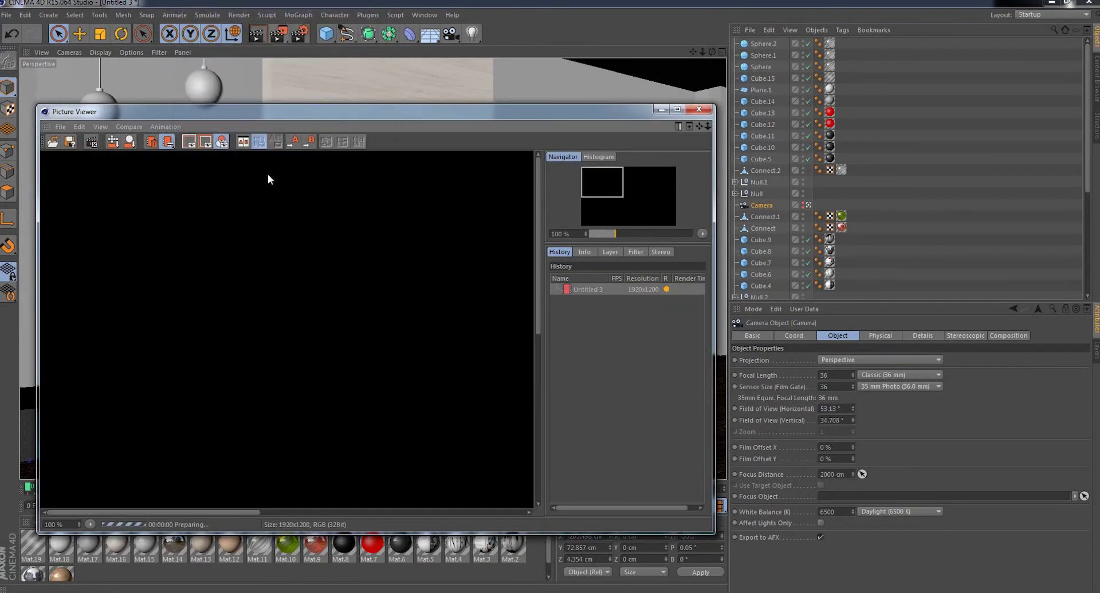
- Close the Picture Viewer and confirm stopping the grainy test render
drag(366, 115, 358, 69)
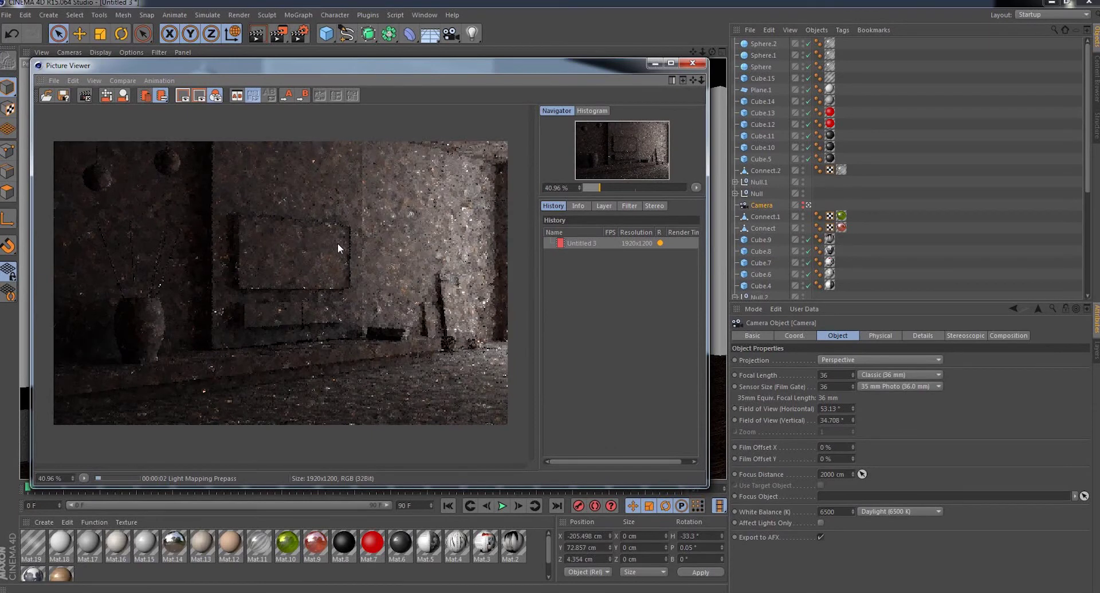
scroll(338, 243, down, 1)
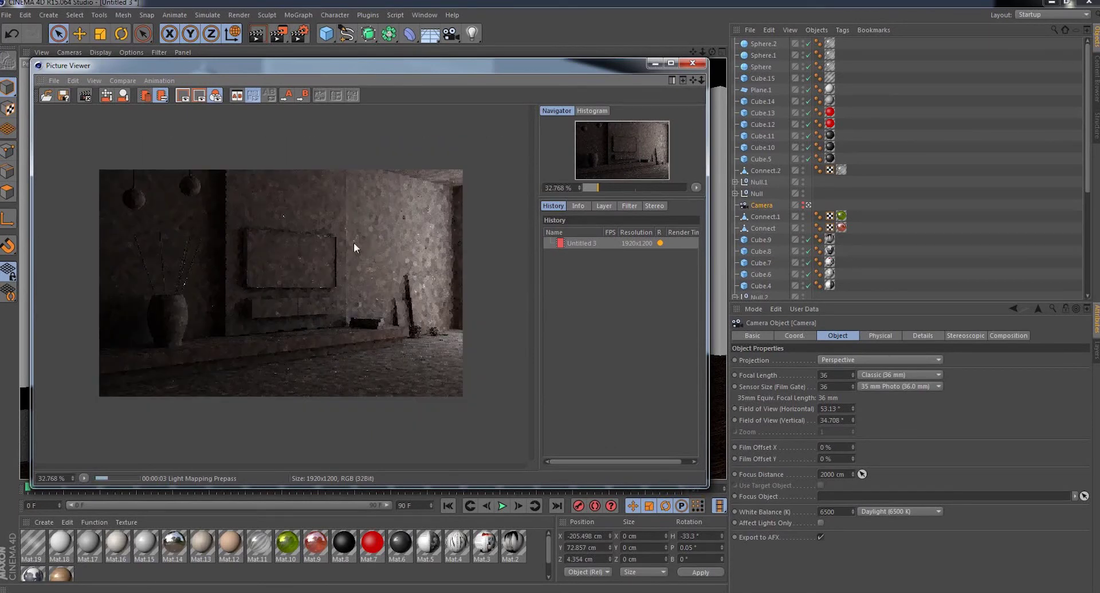
drag(630, 66, 691, 75)
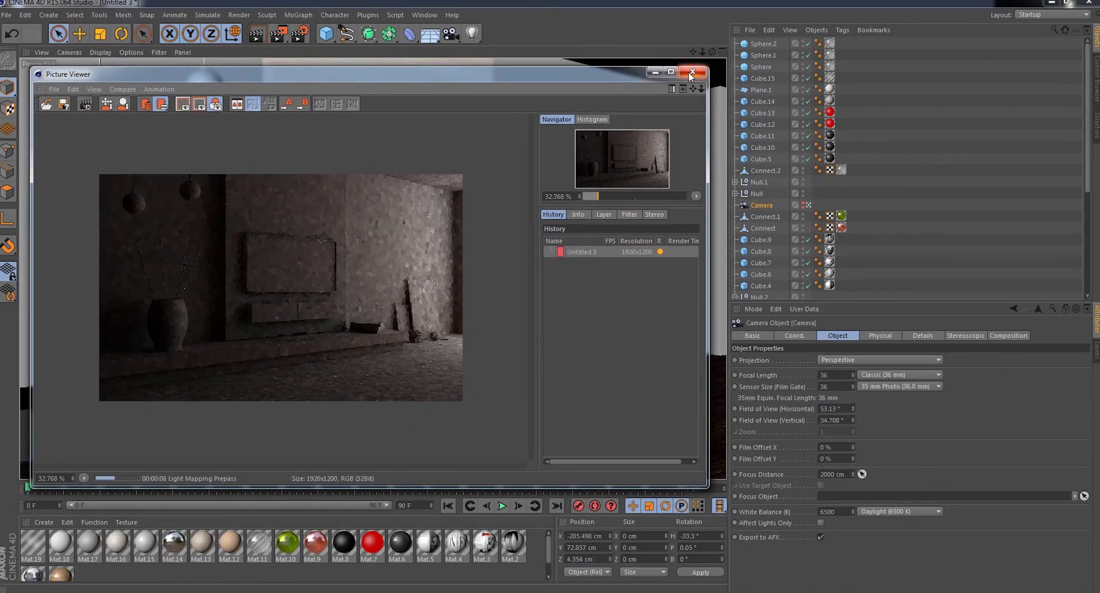
click(690, 75)
click(573, 343)
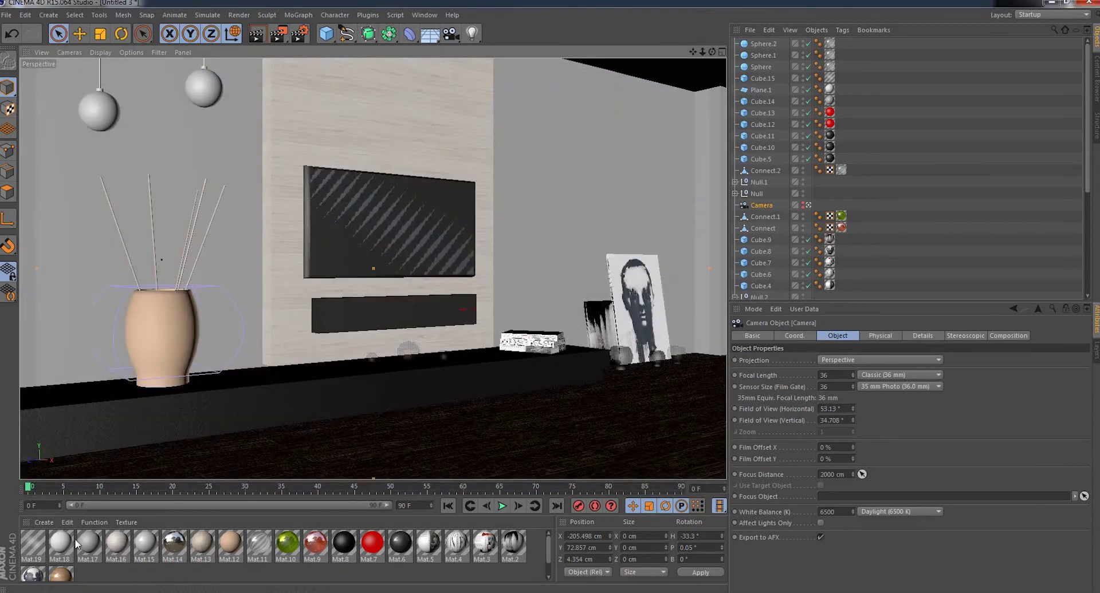
- Raise Mat.19's luminance brightness to 140 % in the Material Editor
double_click(33, 543)
click(205, 216)
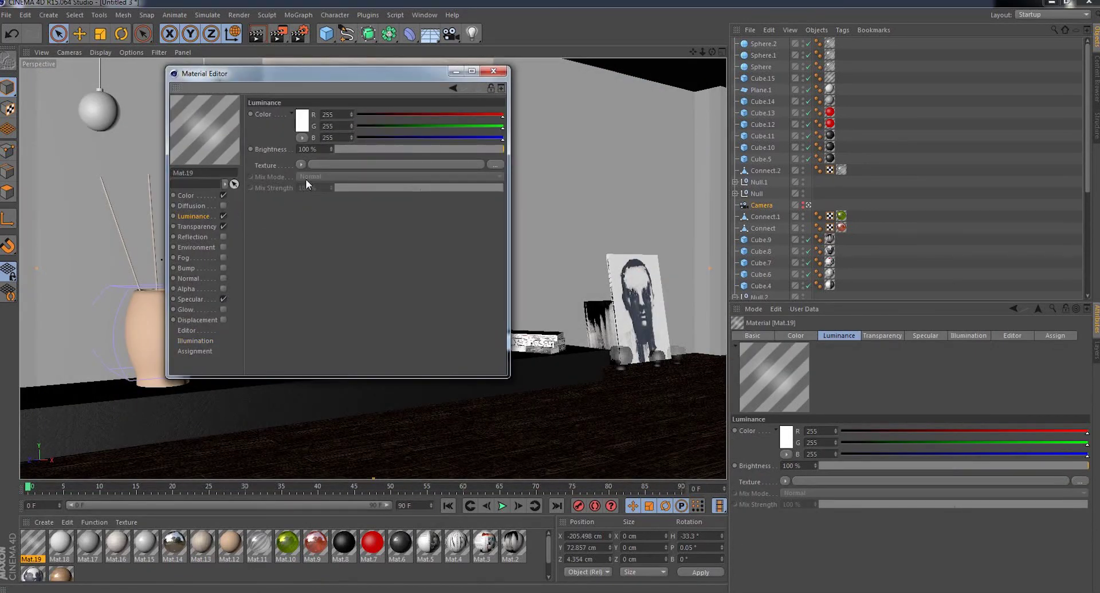
double_click(303, 149)
text(140)
key(Return)
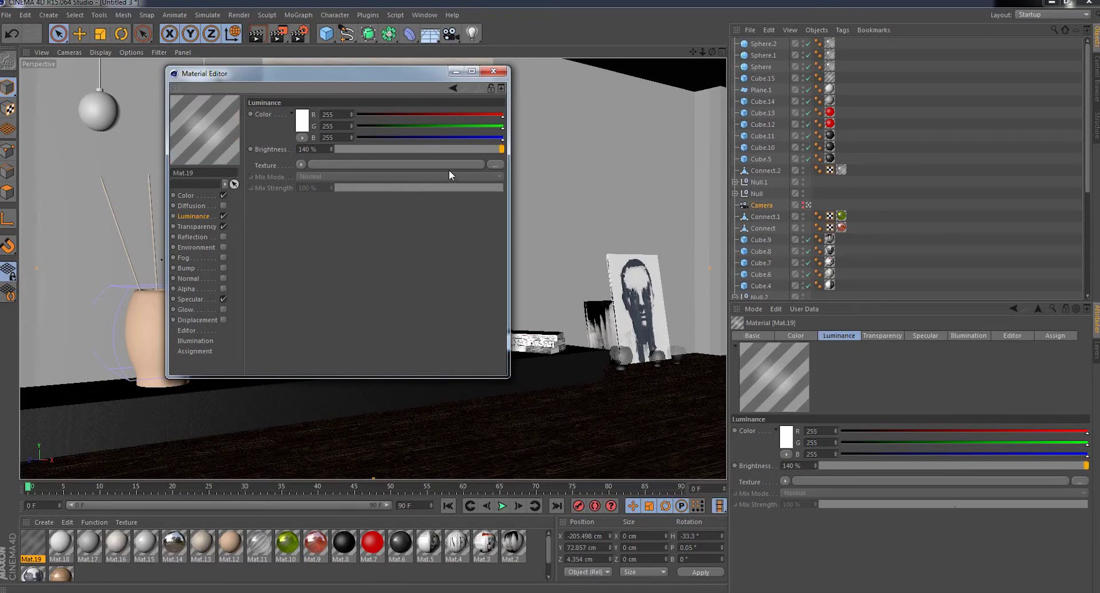
click(492, 73)
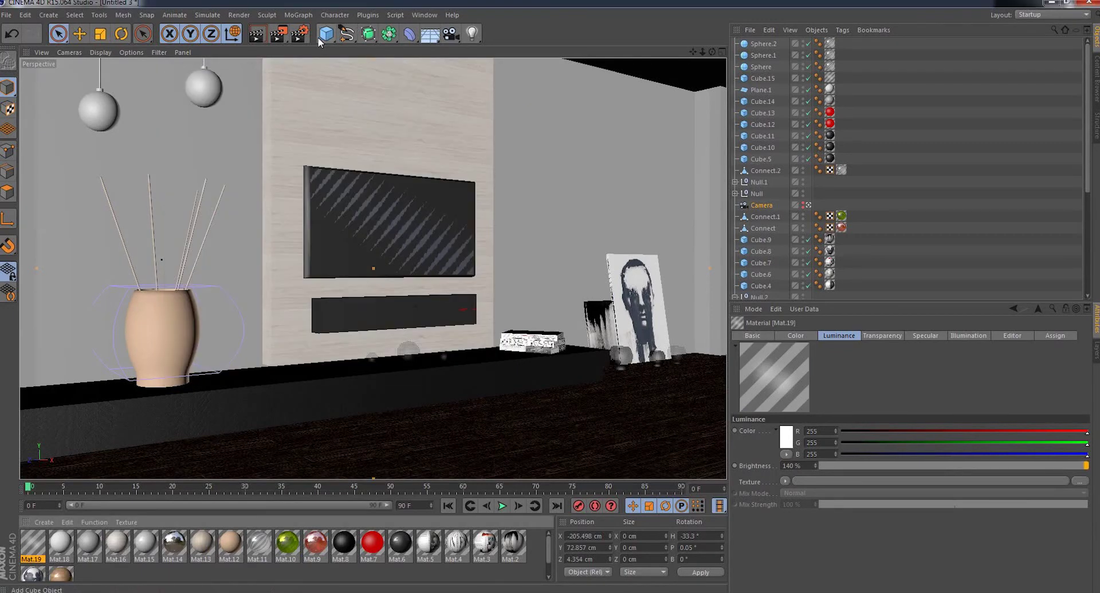
- Render the final 1920 × 1200 living room and bring up the Save Image browser
click(281, 38)
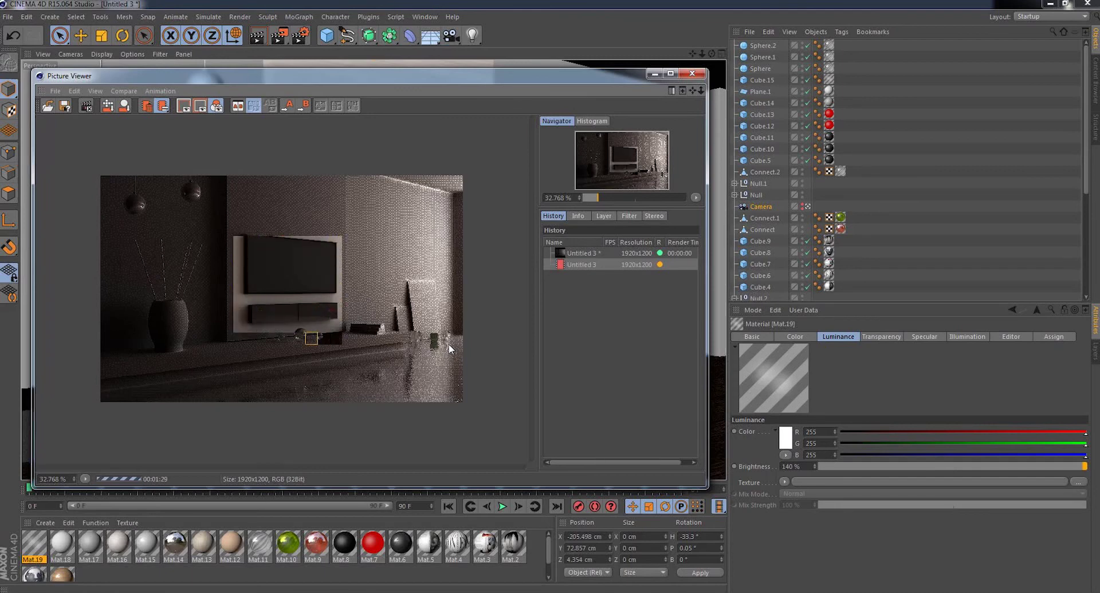
scroll(599, 321, up, 1)
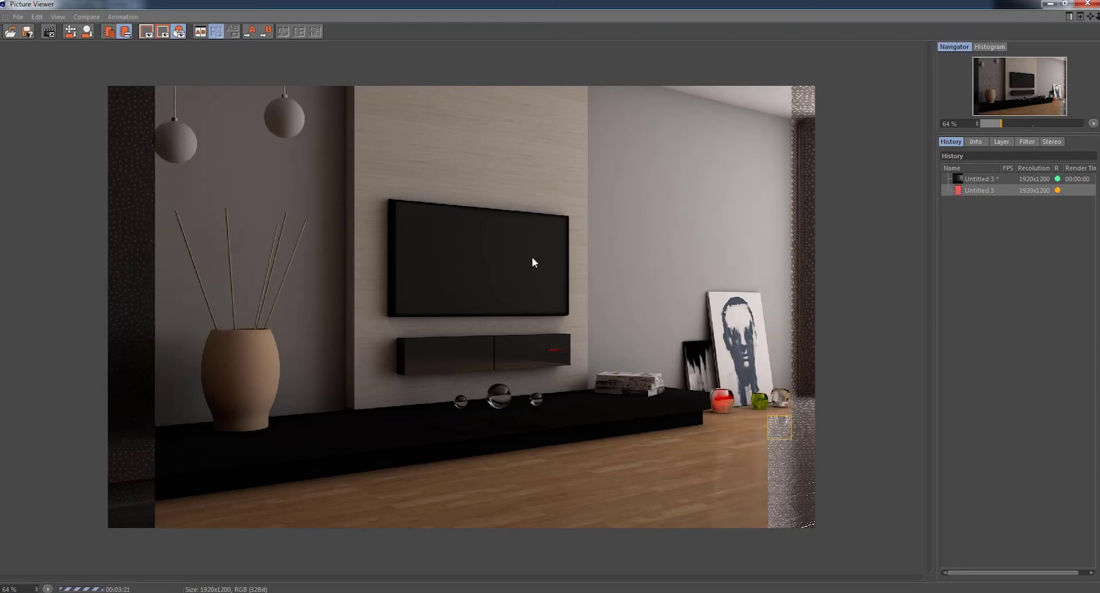
click(27, 31)
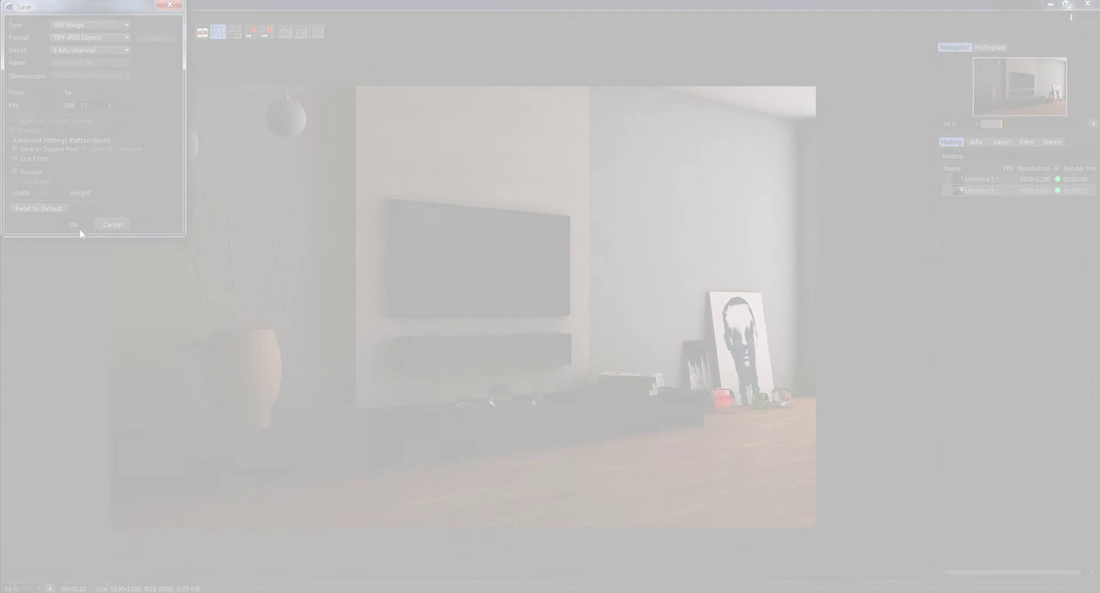
click(73, 224)
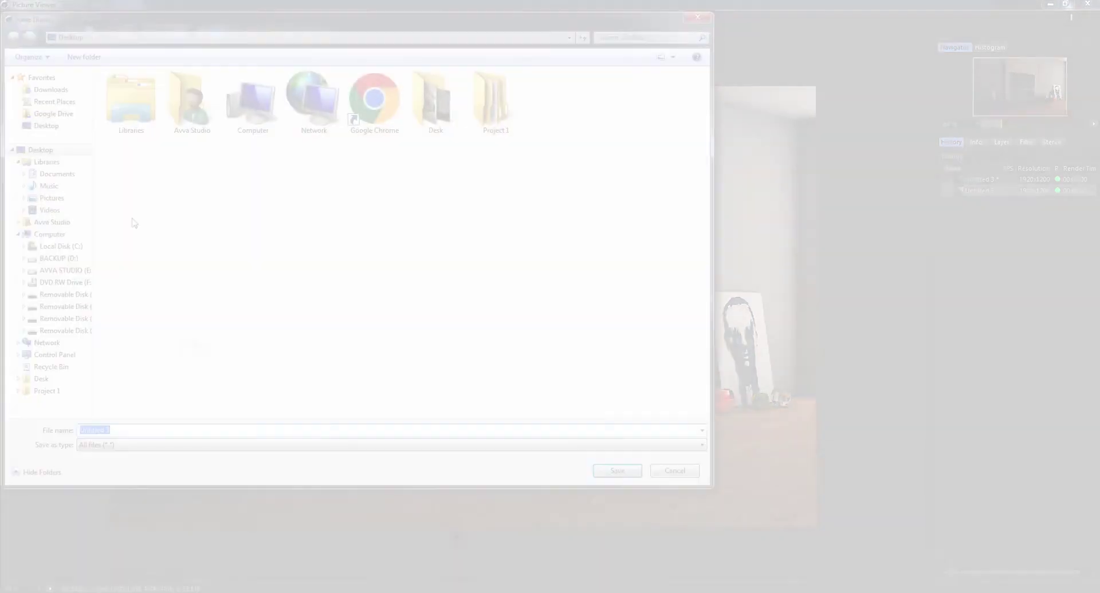